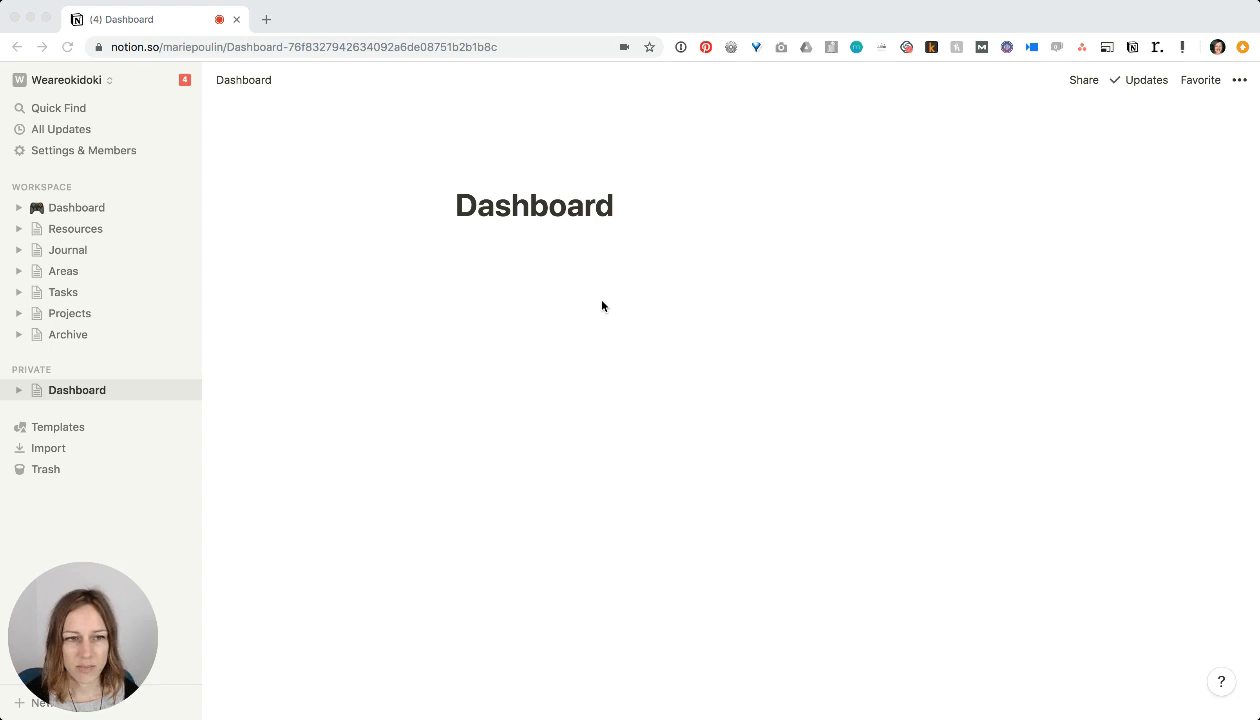
- Insert an inline gallery database on the Dashboard page, leaving blank lines below the page title
left_click(547, 255)
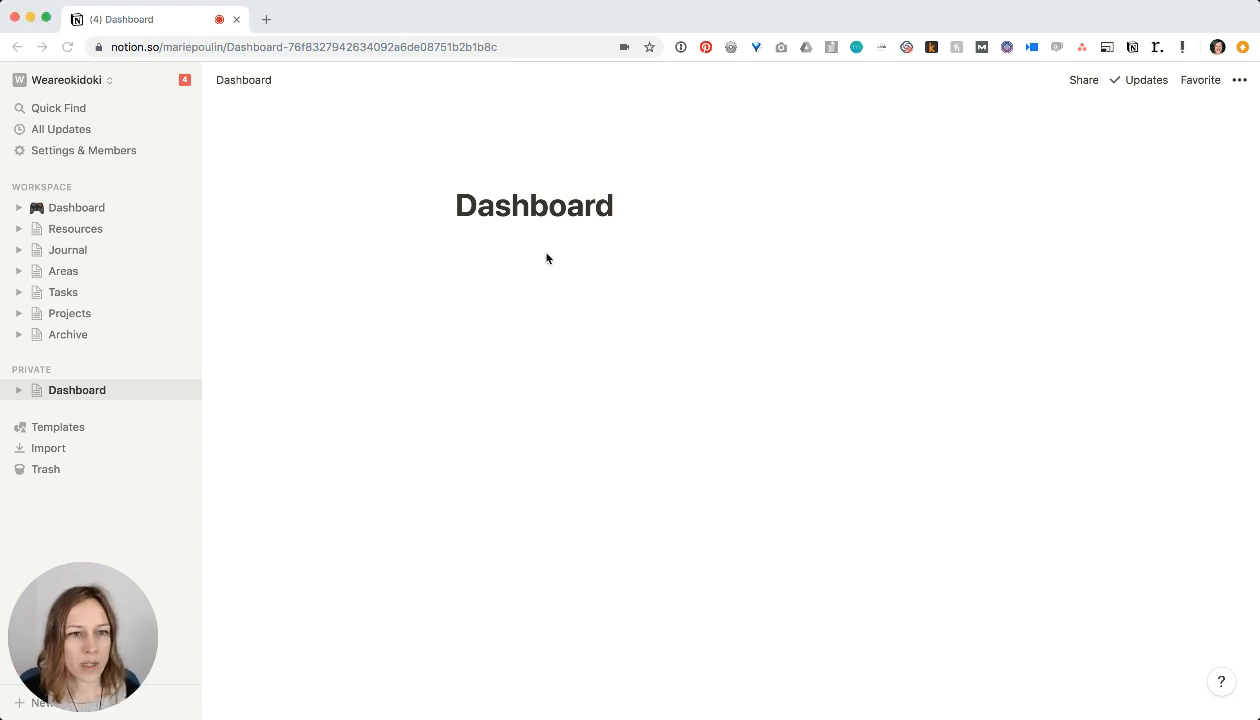
left_click(611, 261)
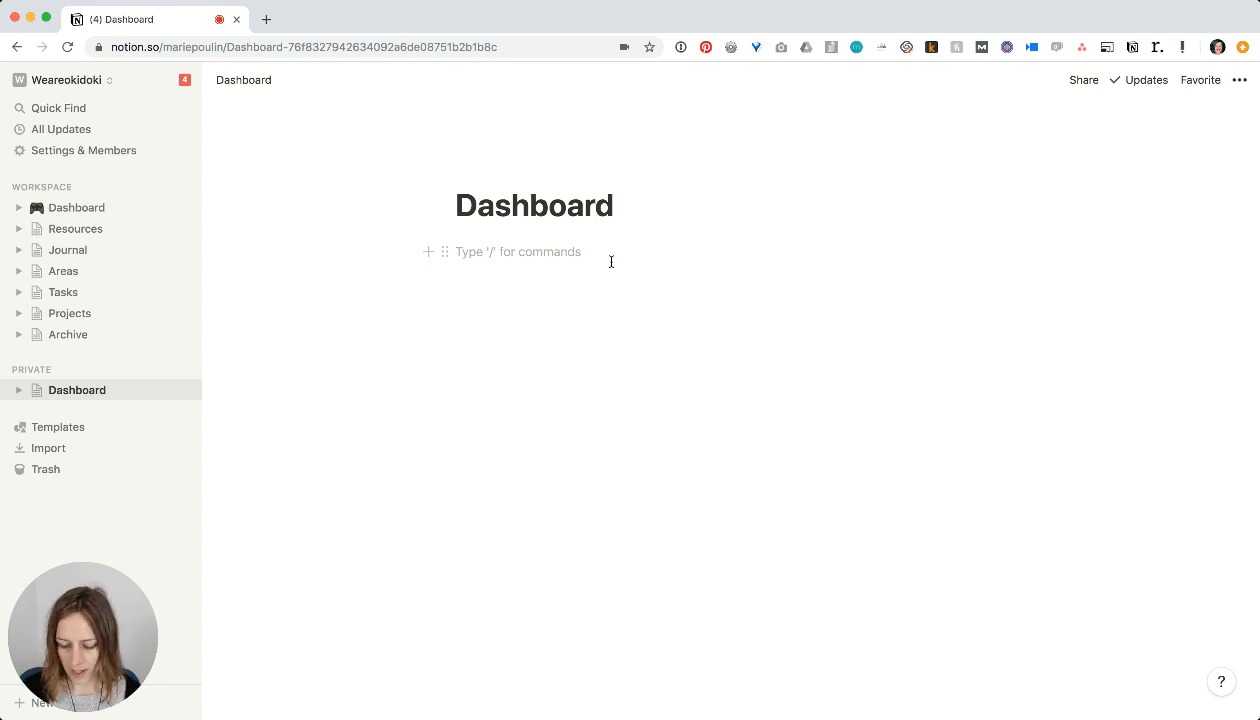
key("Return")
key("Return")
type("/")
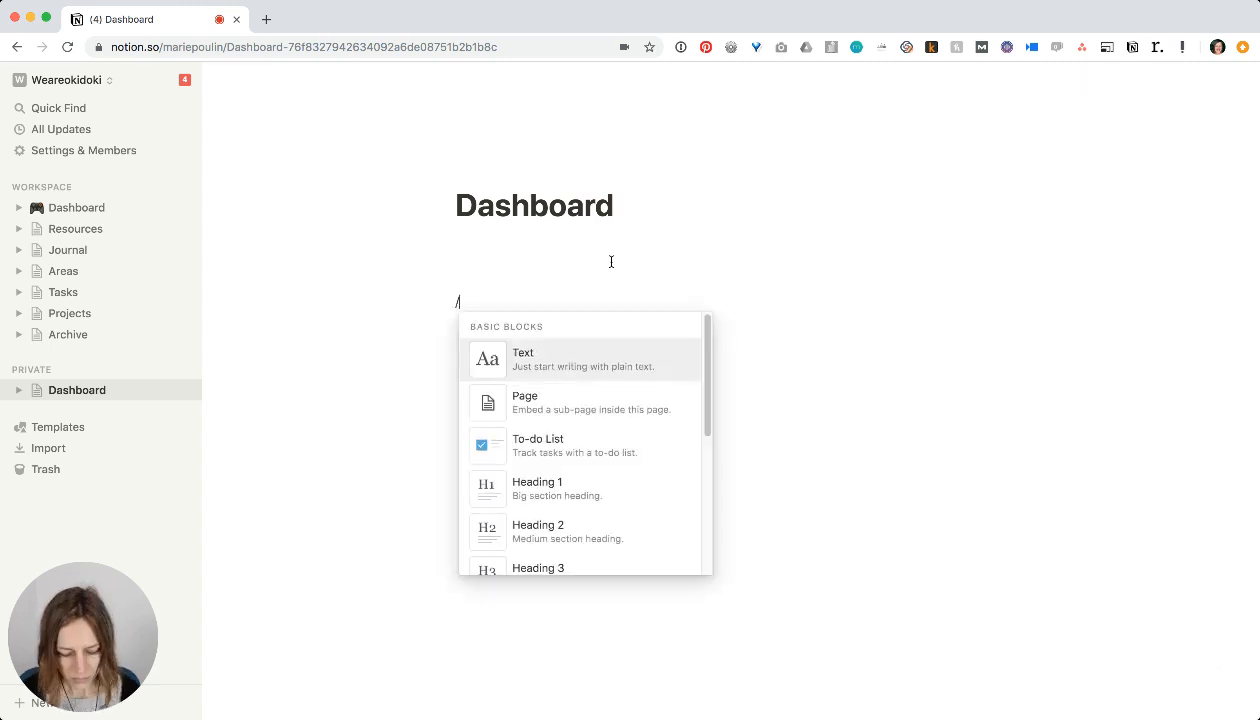
type("table")
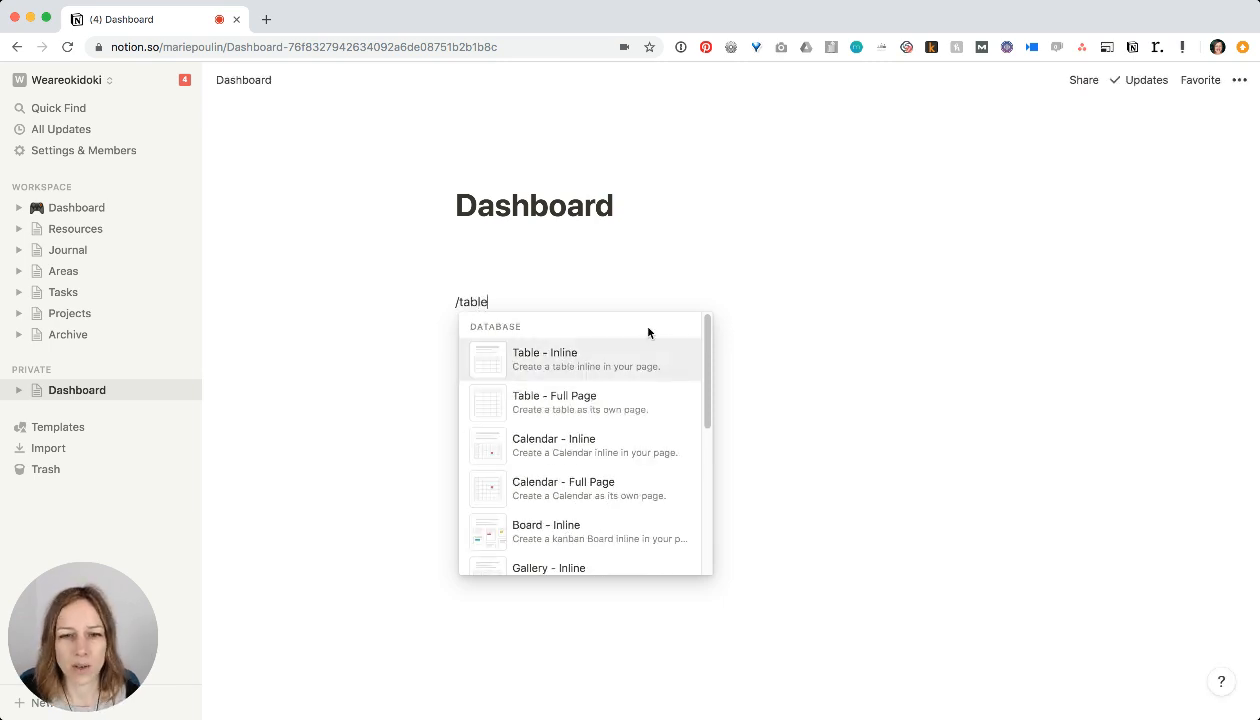
scroll(593, 487, "down", 1)
scroll(593, 487, "up", 1)
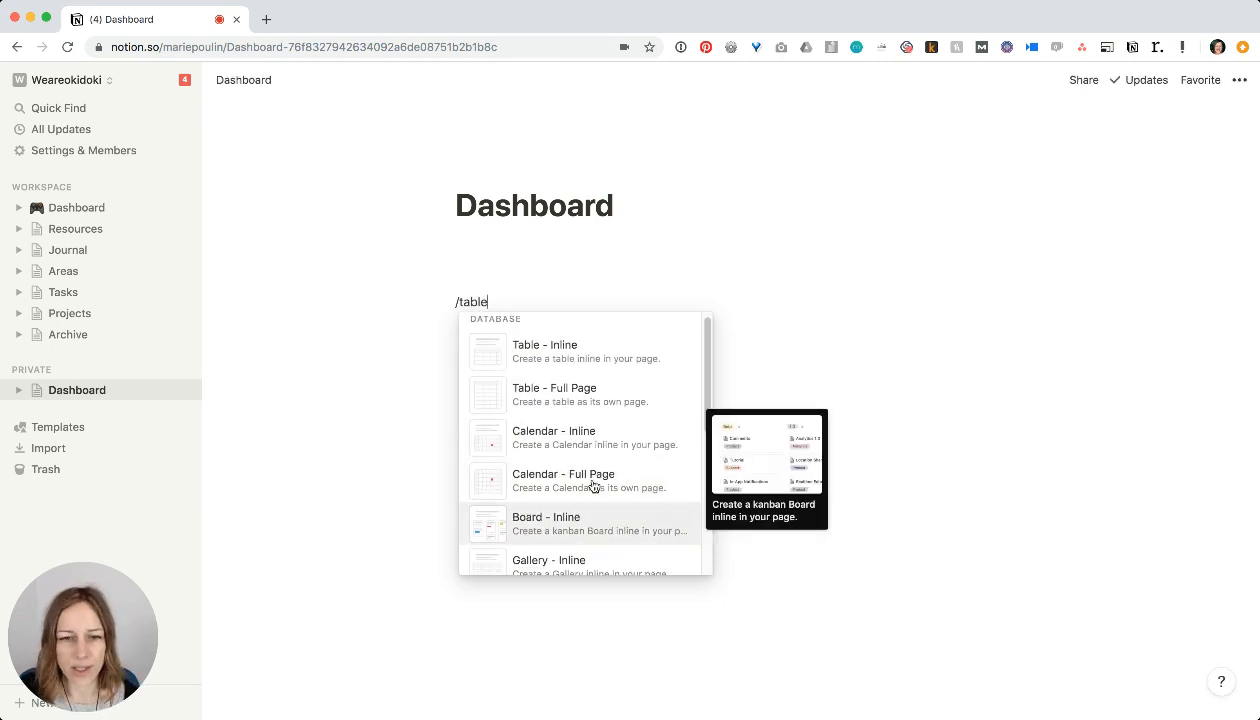
scroll(573, 435, "down", 2)
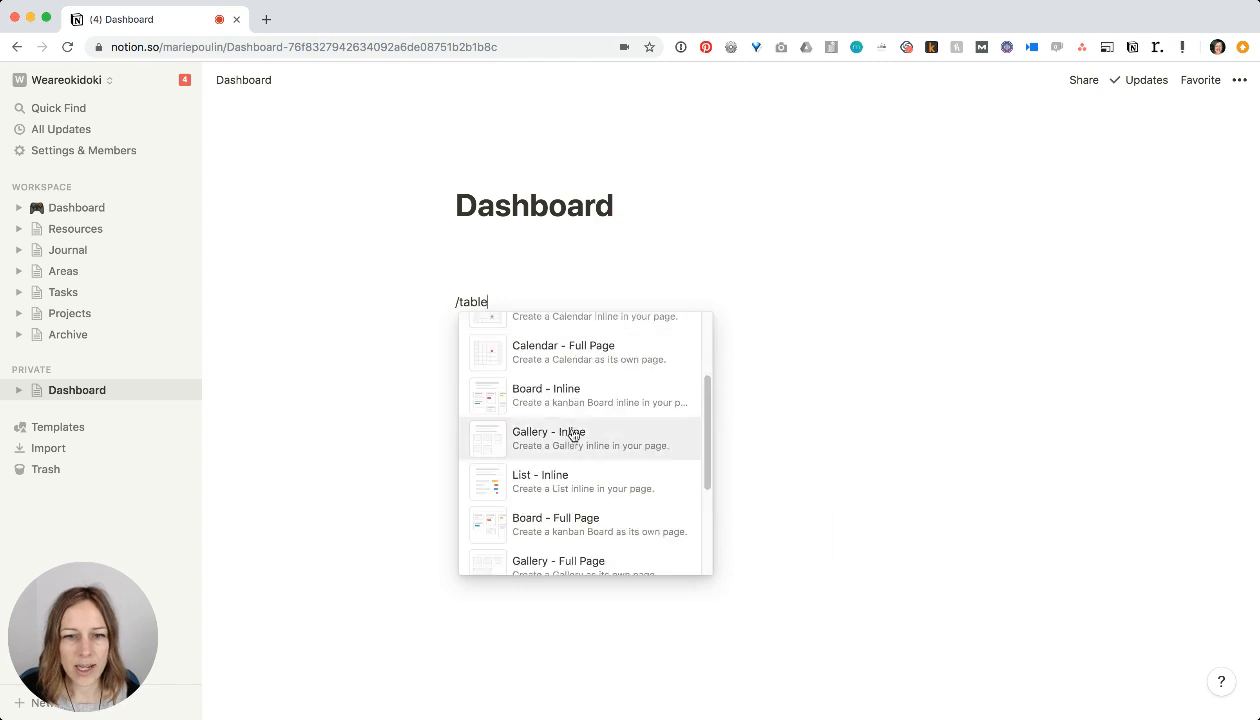
left_click(620, 434)
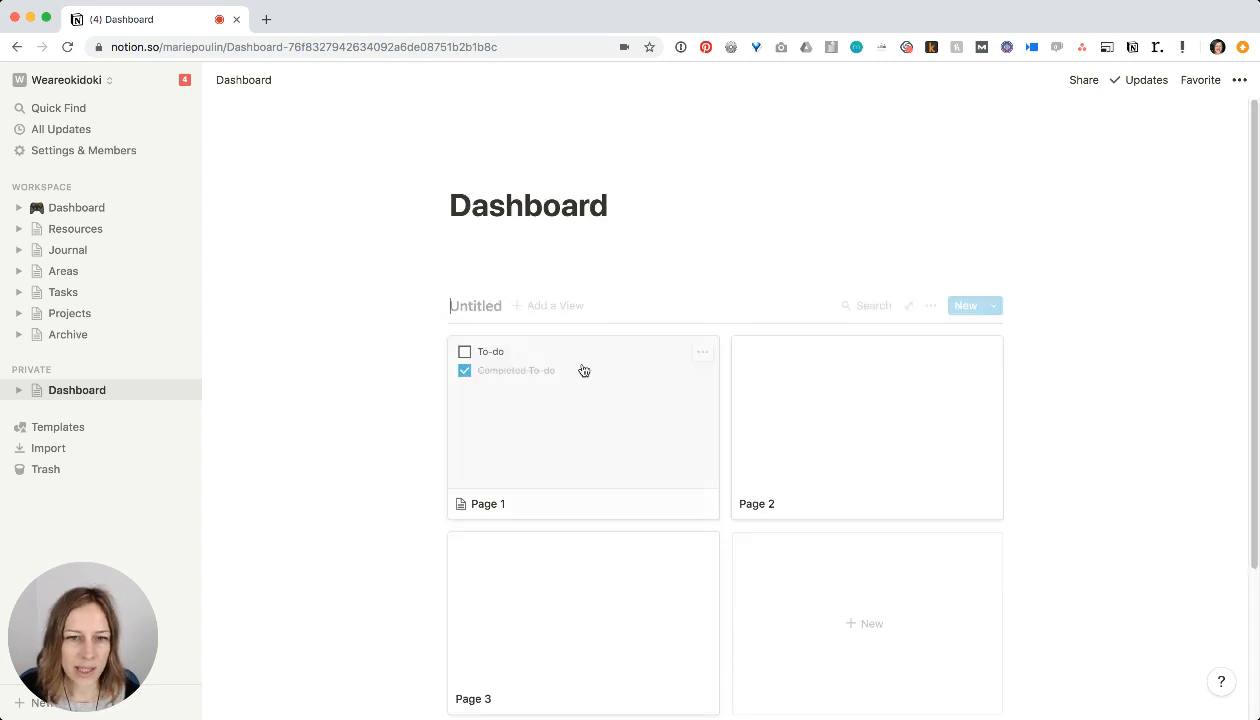
- Delete the three sample cards from the gallery and title the database Weekly Agenda
left_click_drag(371, 410, 757, 593)
key("BackSpace")
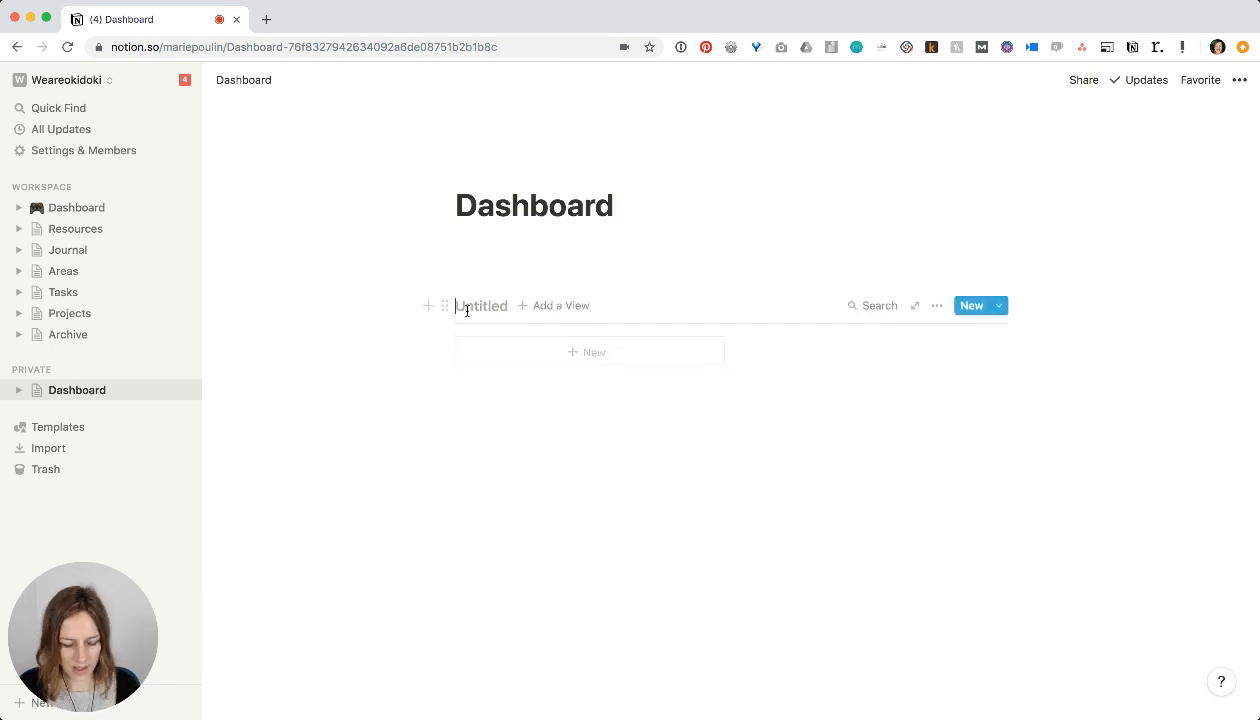
type("Weekly Agenda")
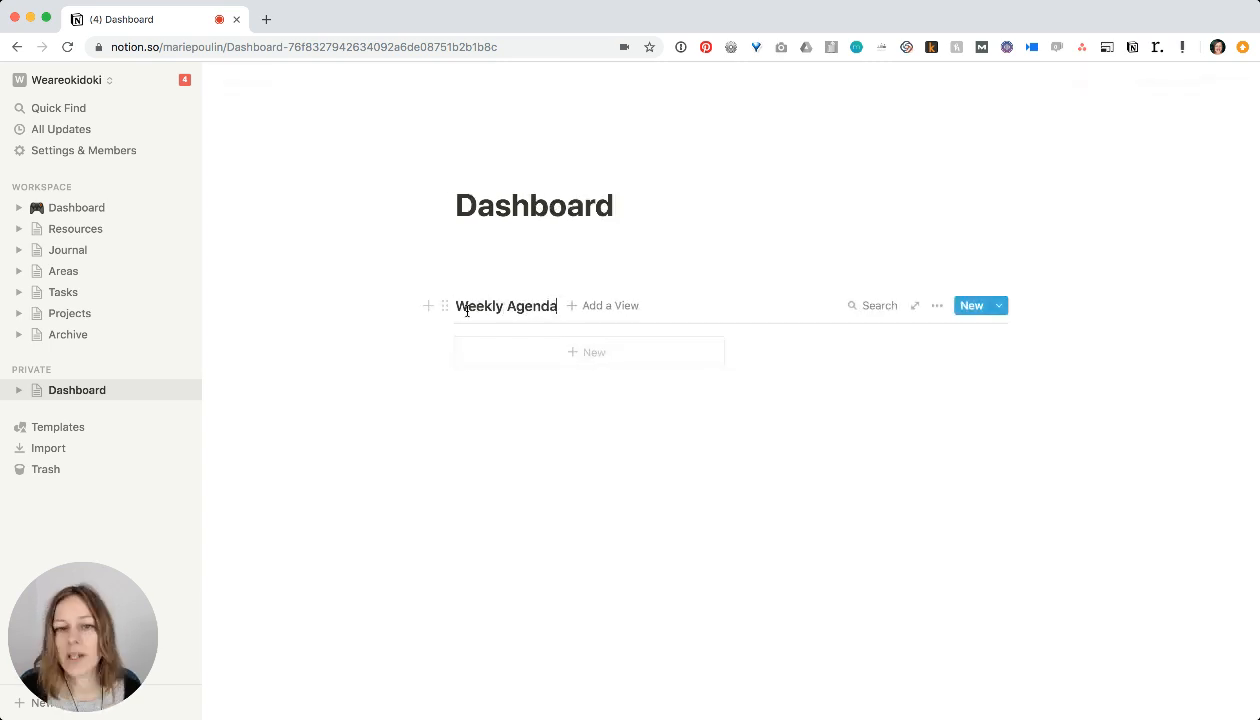
left_click(583, 443)
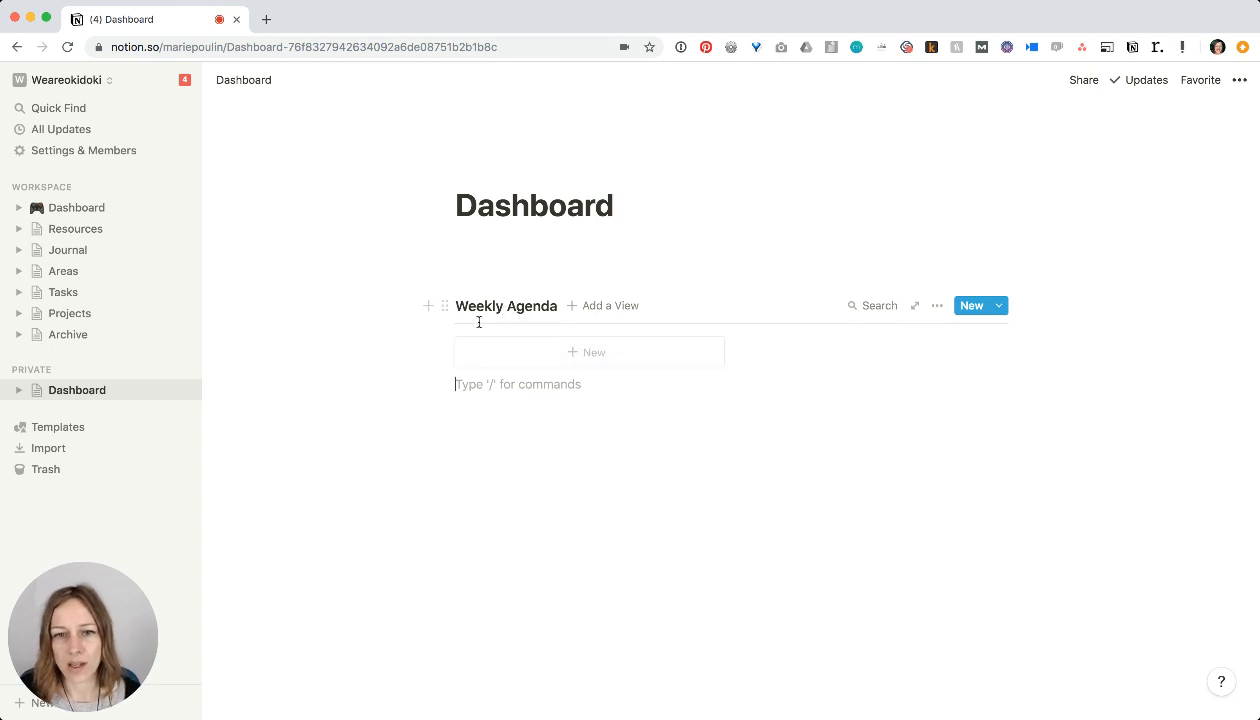
- Create a new gallery card and convert its Created property to the Date type, renaming it Date
left_click(523, 356)
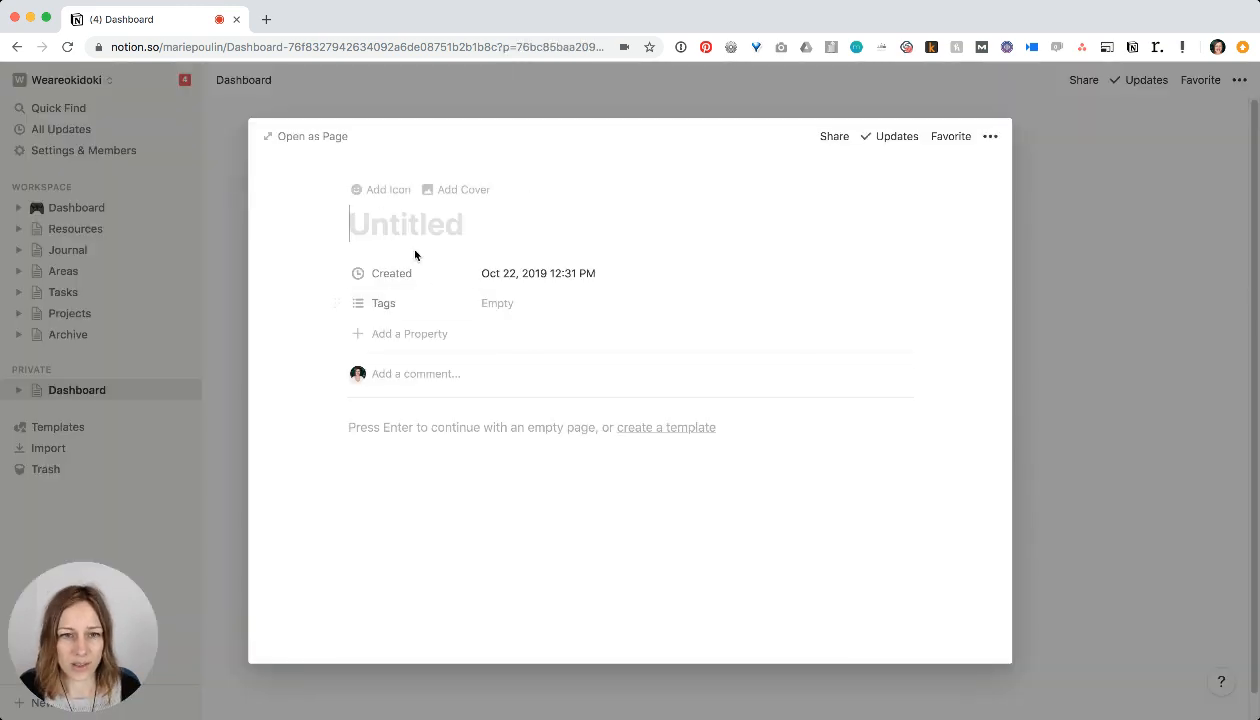
left_click(399, 273)
mouse_move(410, 362)
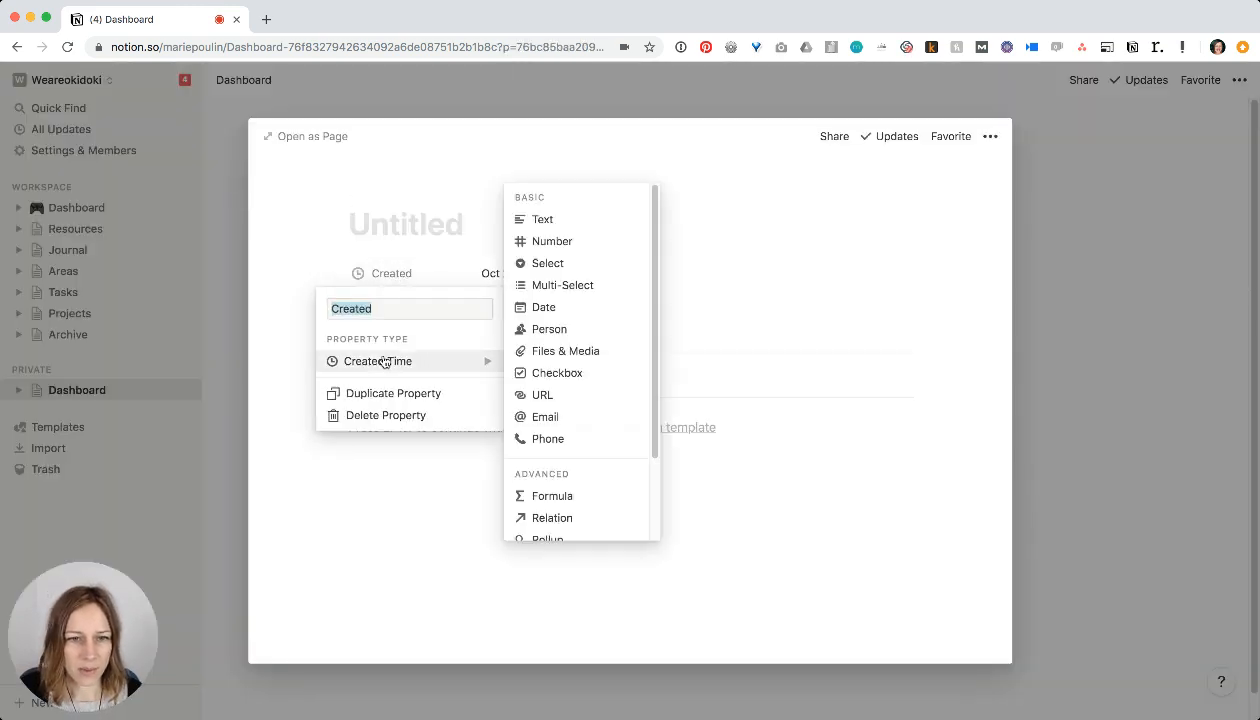
scroll(545, 460, "down", 2)
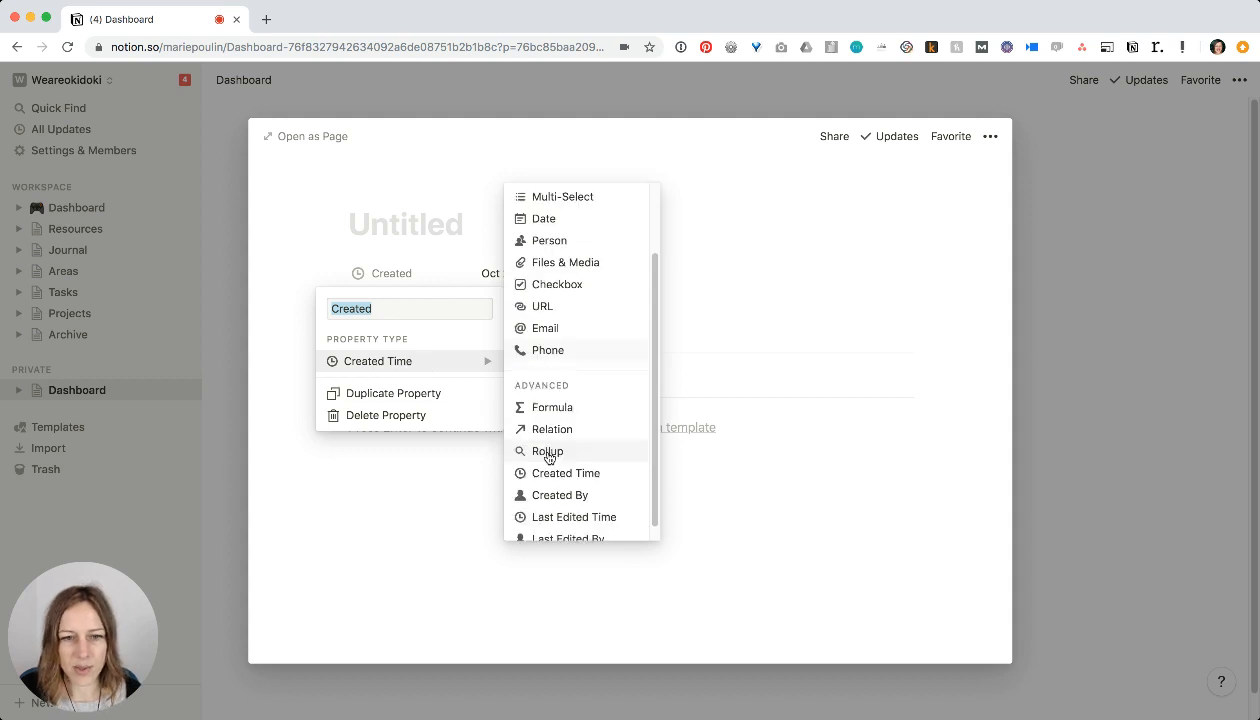
scroll(550, 455, "up", 3)
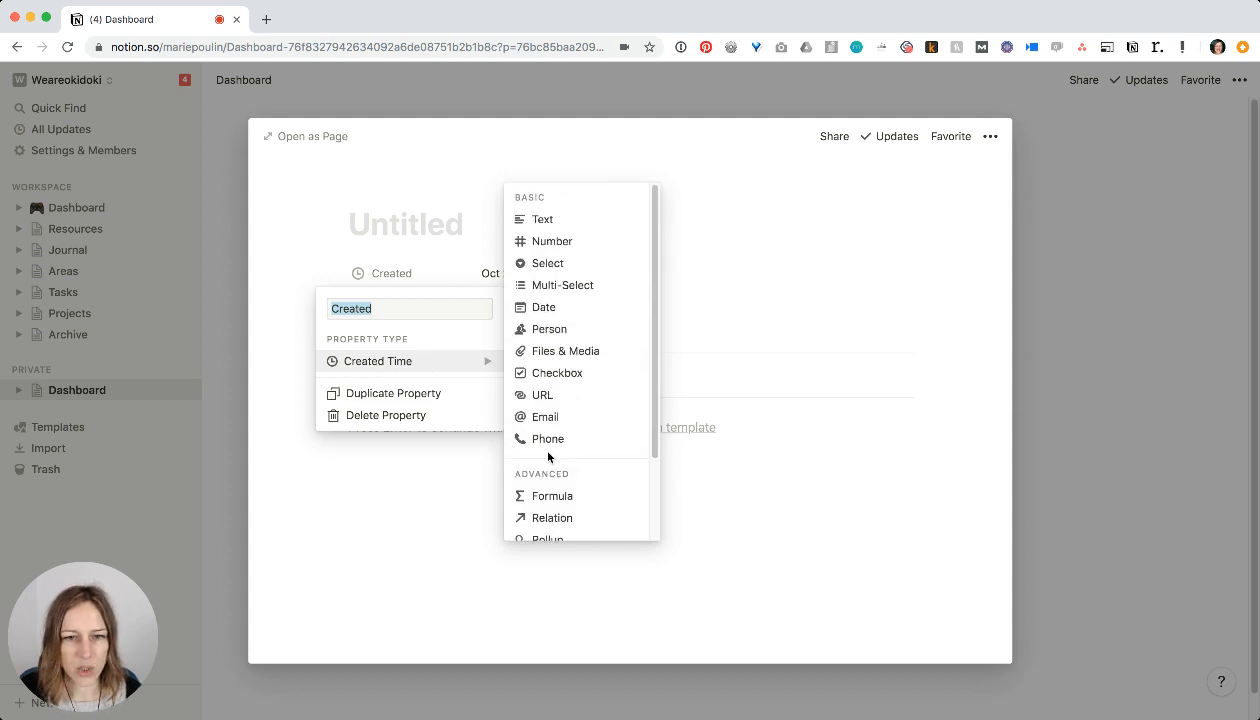
left_click(556, 310)
left_click(389, 276)
type("Date")
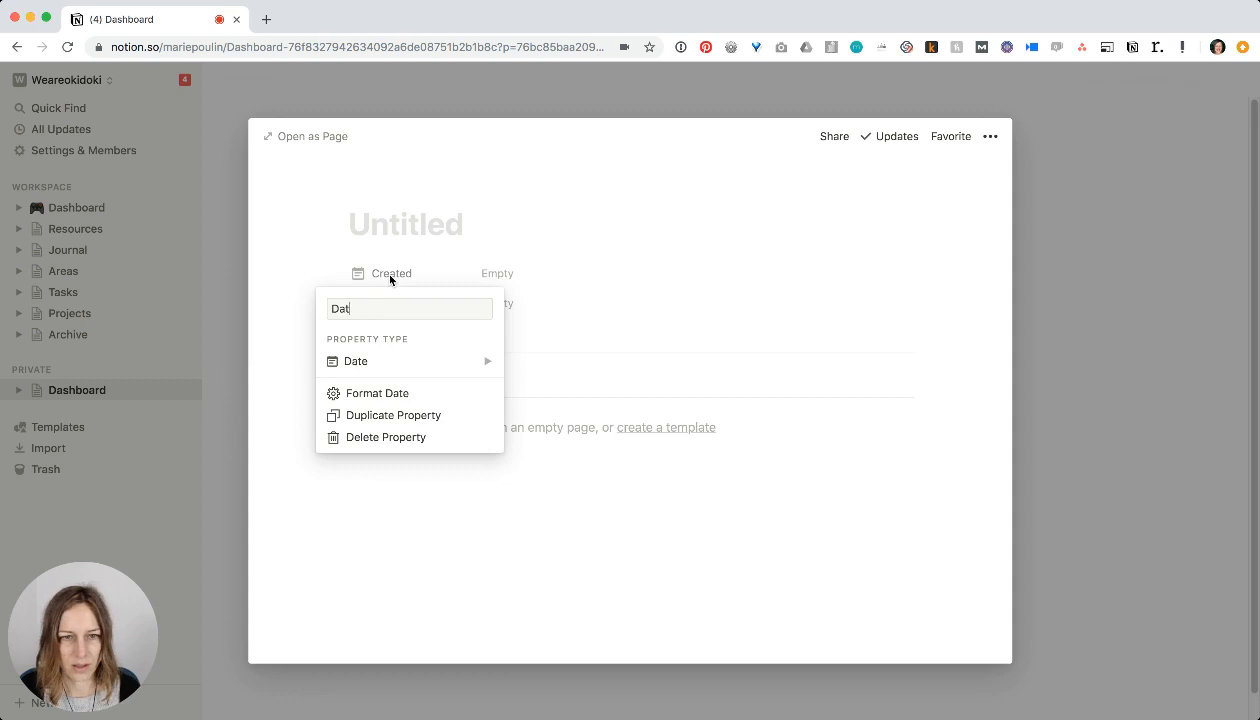
key("Return")
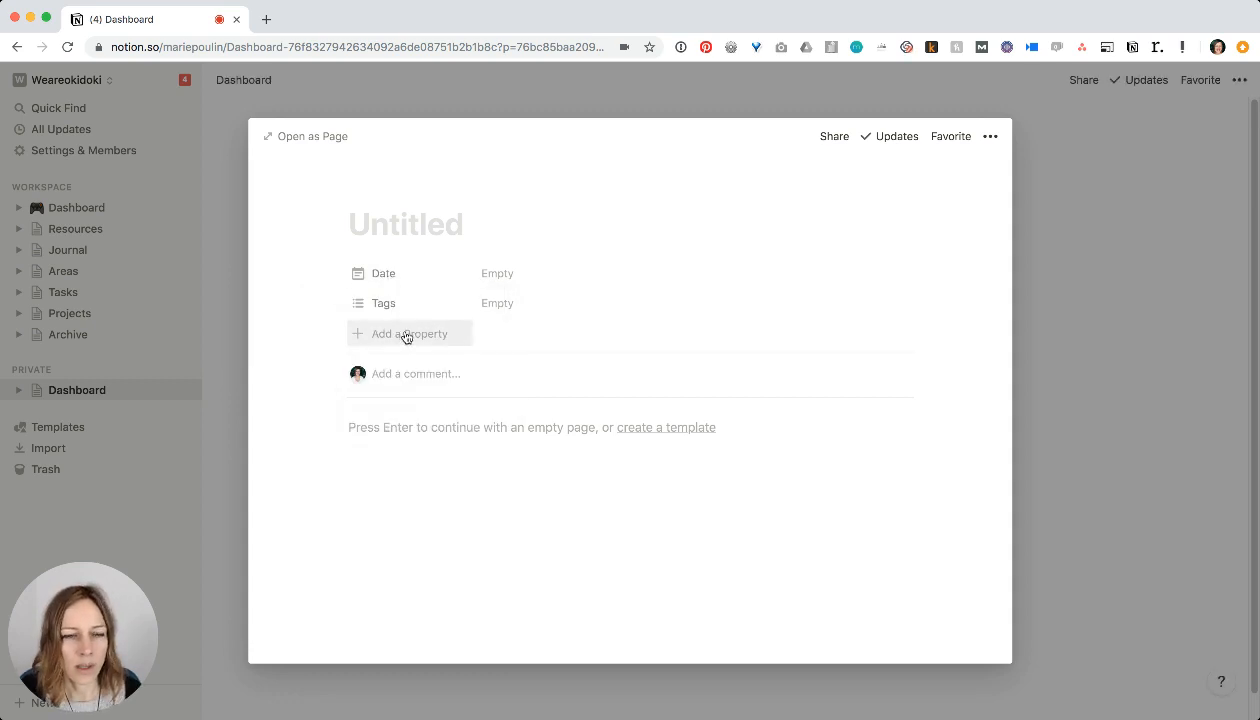
- Add a Checkbox property named Vitamins to the new card
left_click(407, 335)
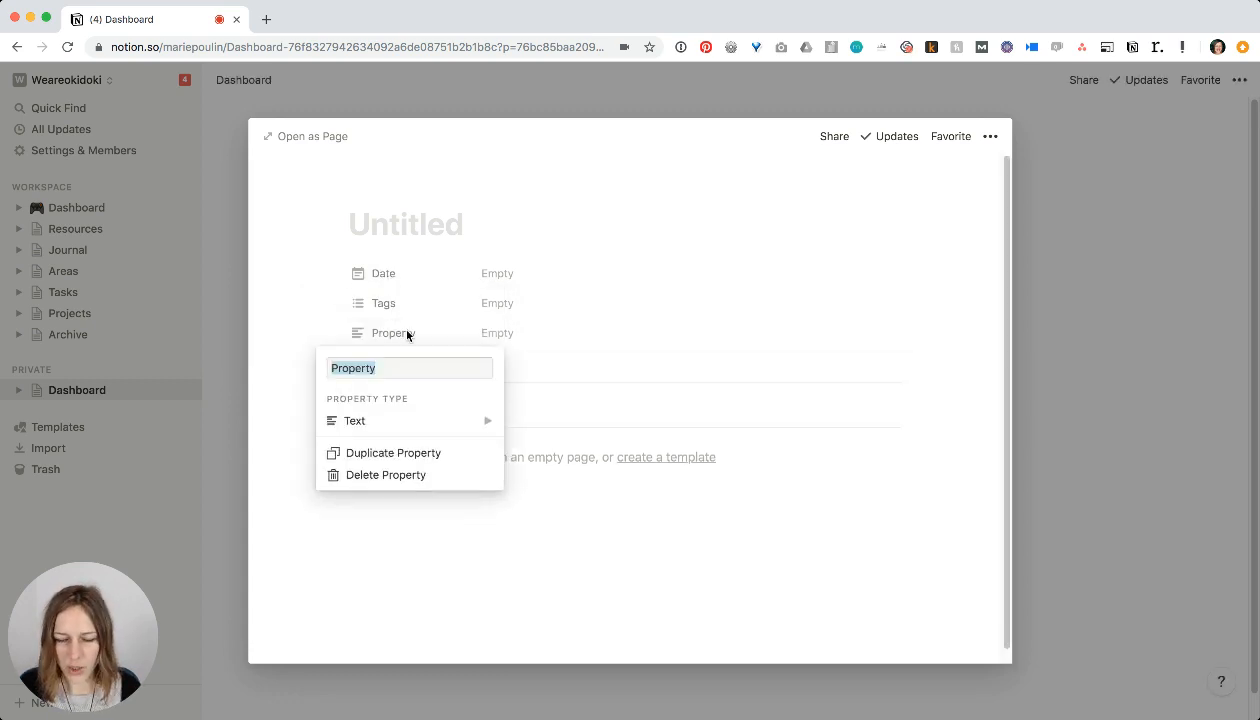
type("Vitamins")
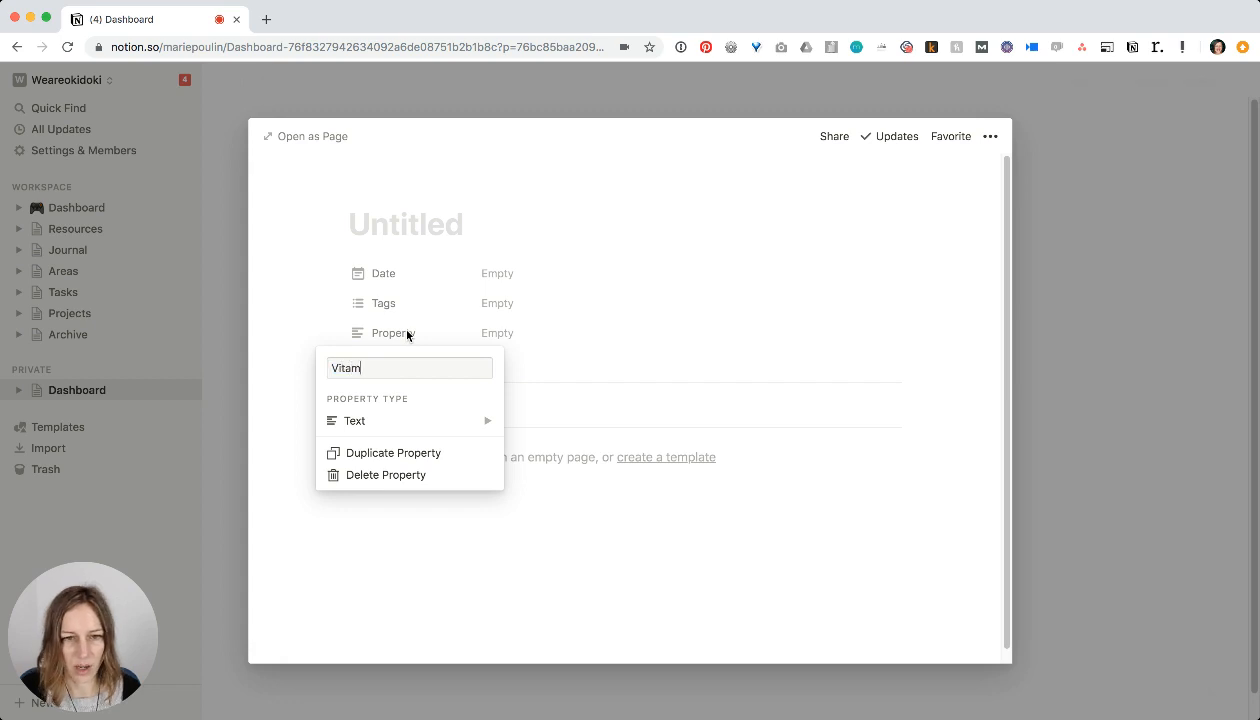
left_click(422, 421)
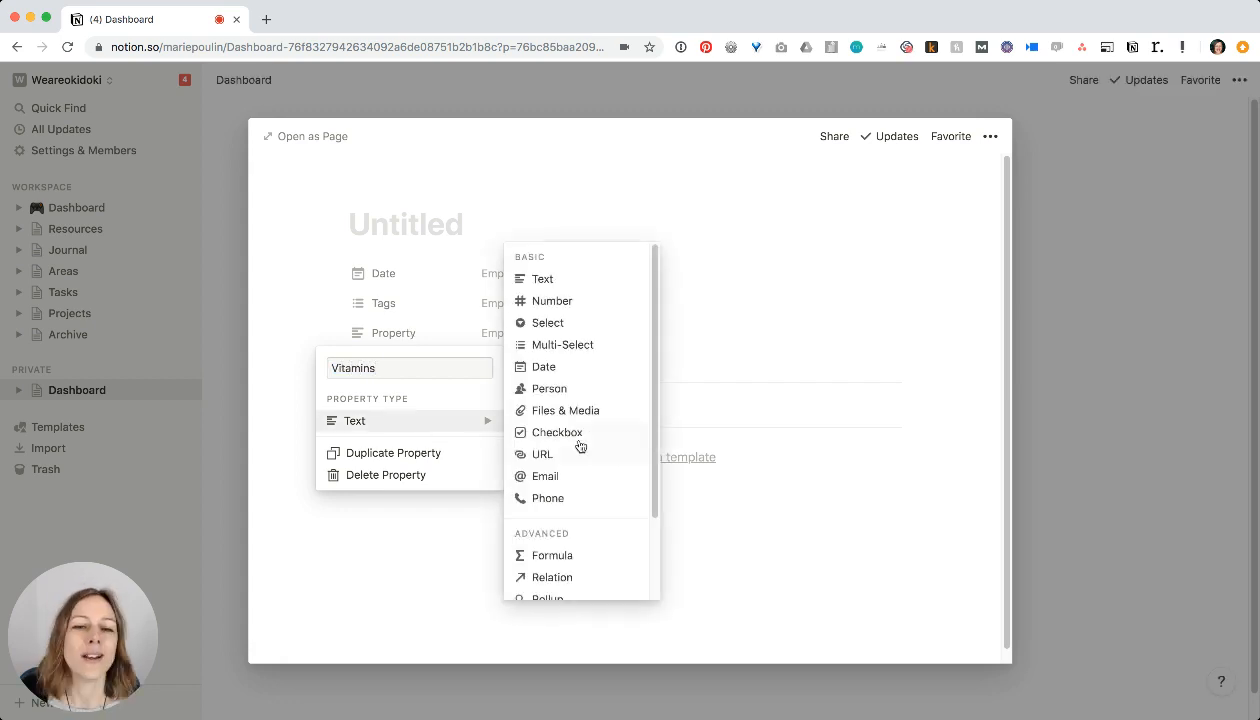
left_click(530, 430)
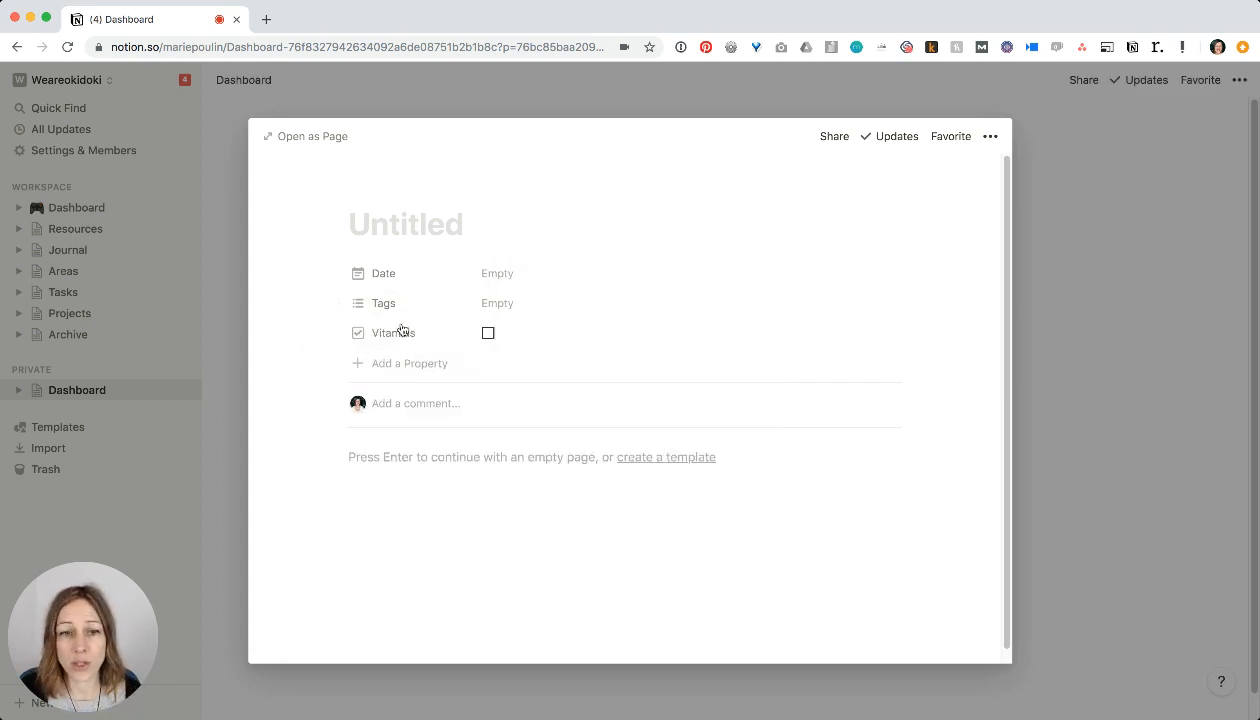
- Title the new card Week
left_click(406, 234)
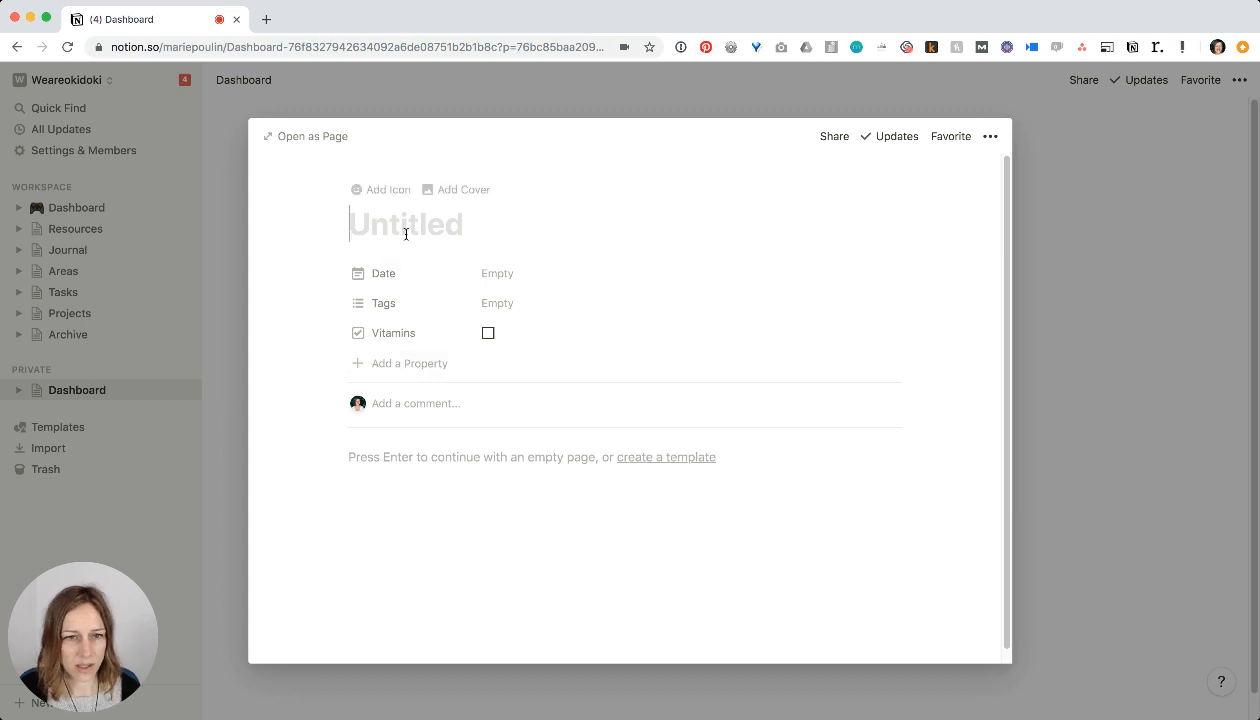
type("Week")
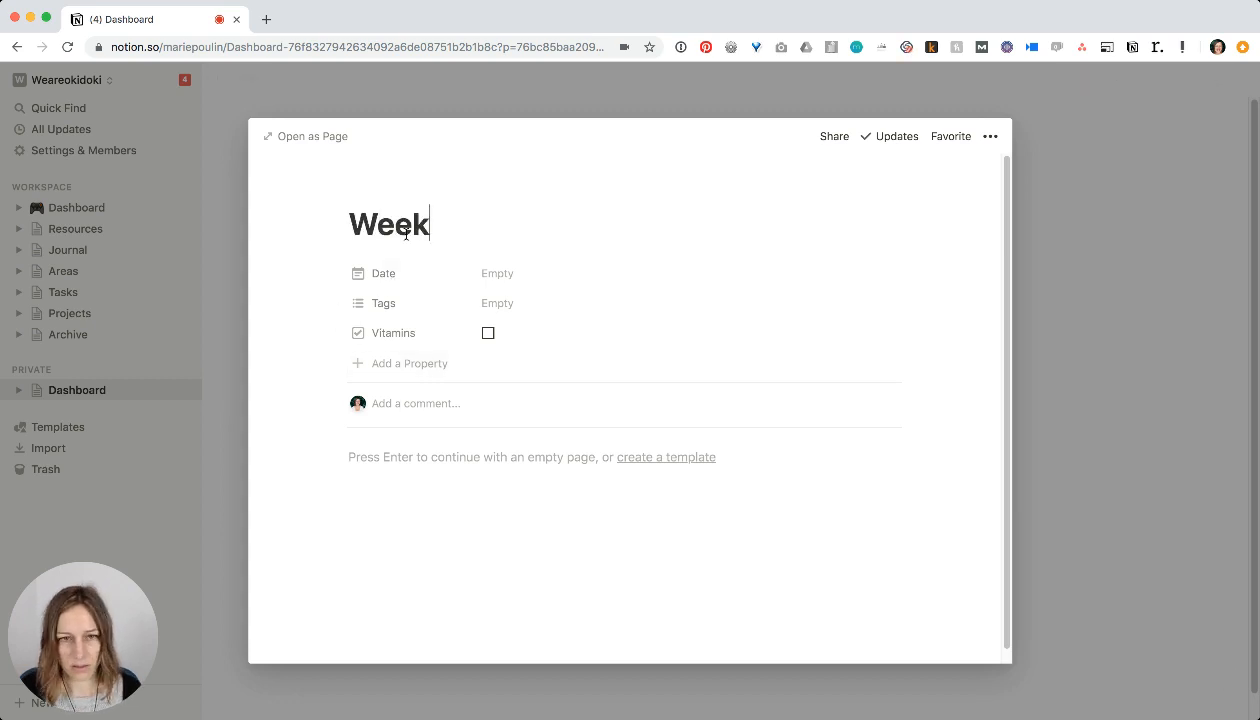
- Set the card's Date to the range Oct 21, 2019 to Oct 27, 2019, and add a page icon
left_click(503, 276)
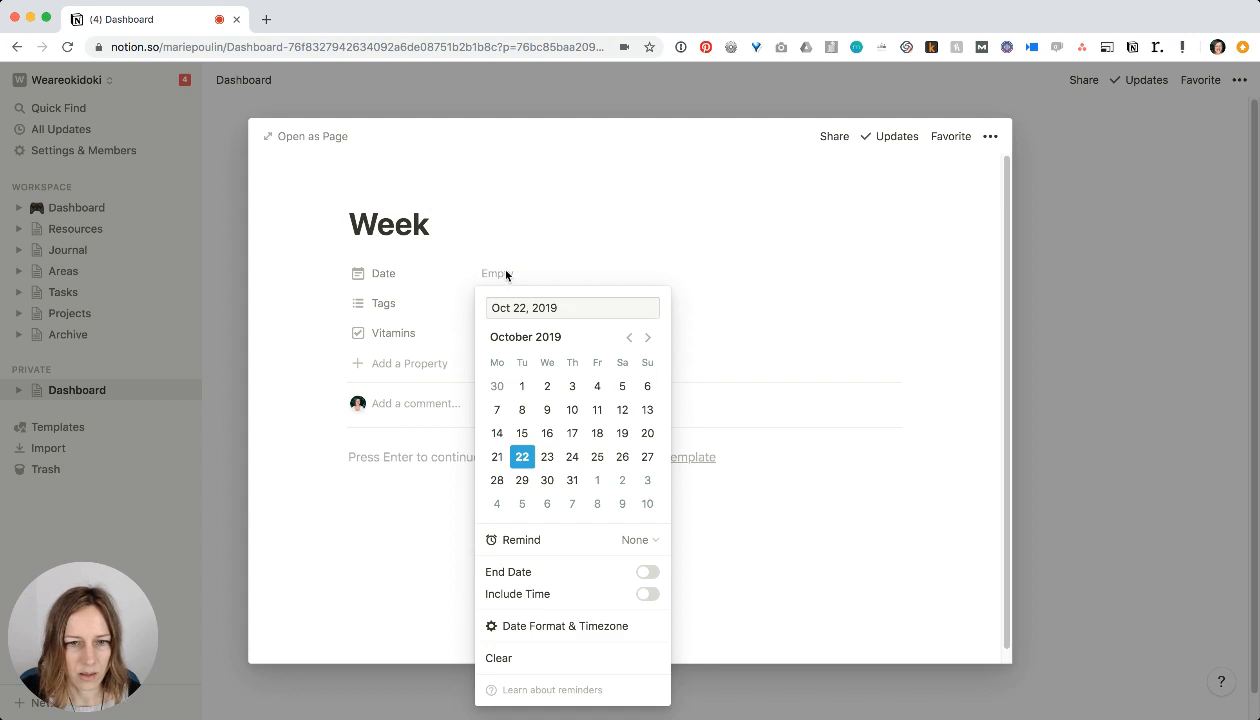
left_click(500, 460)
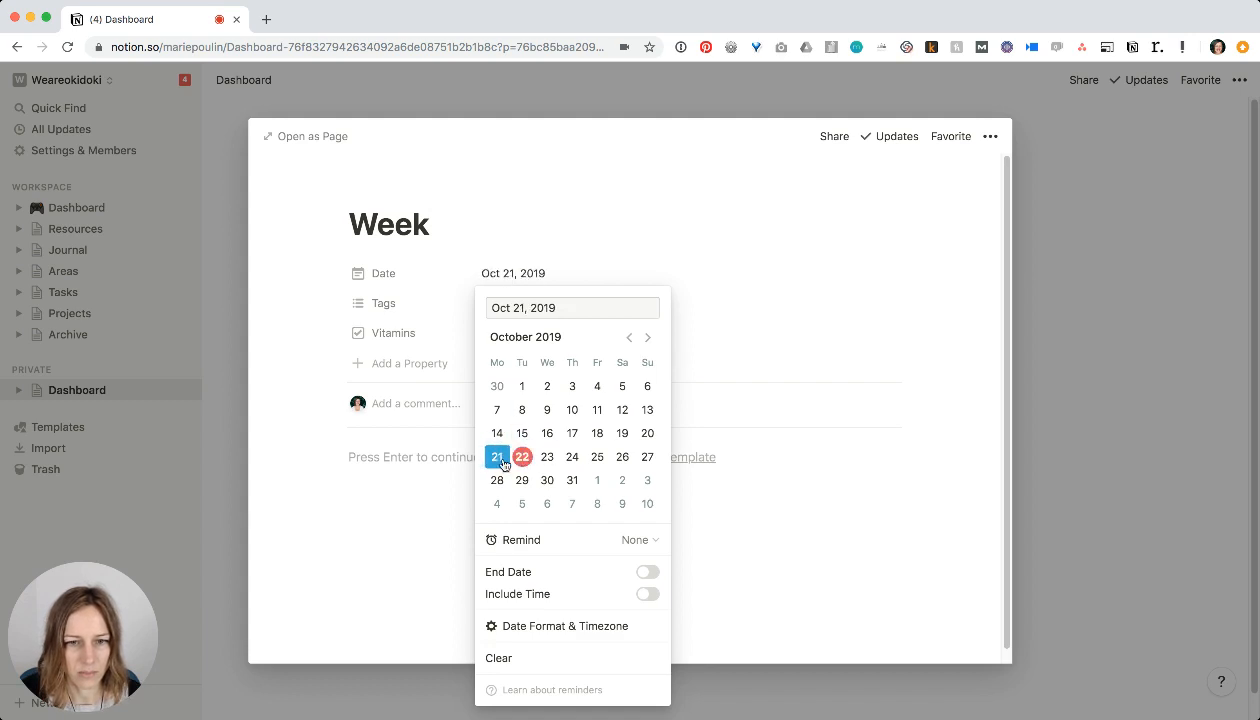
left_click(648, 572)
left_click(647, 457)
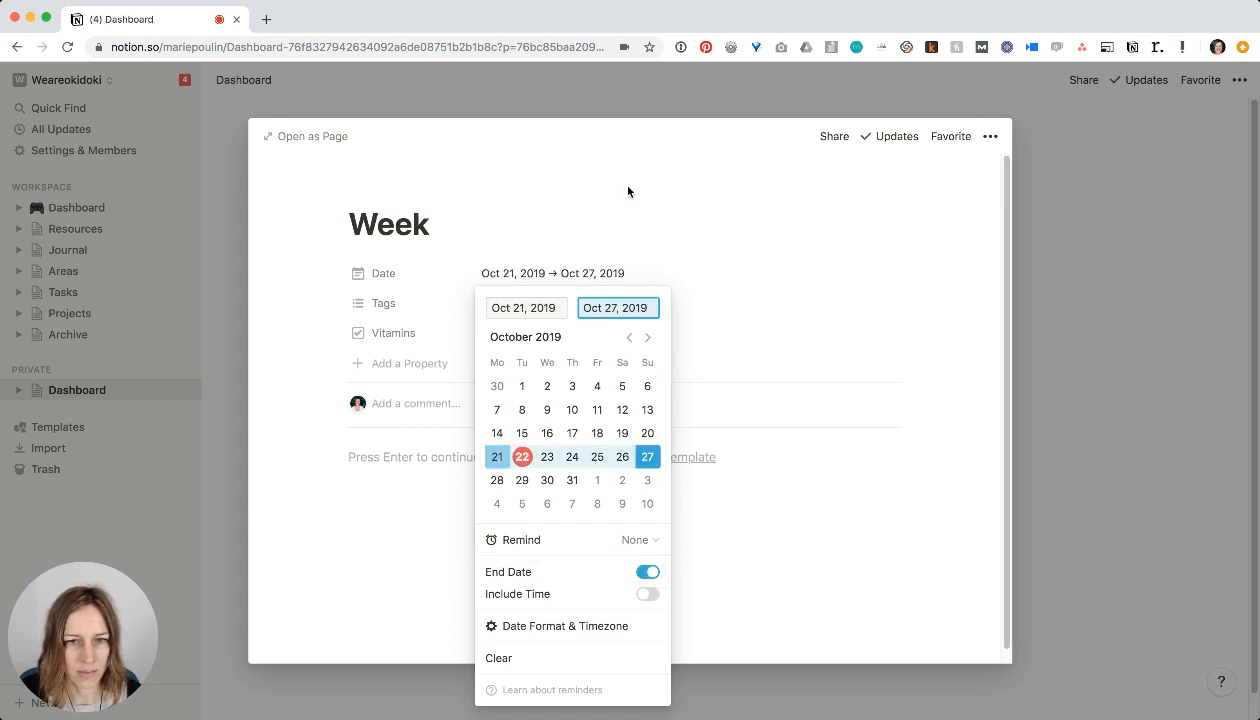
left_click(628, 192)
left_click(380, 192)
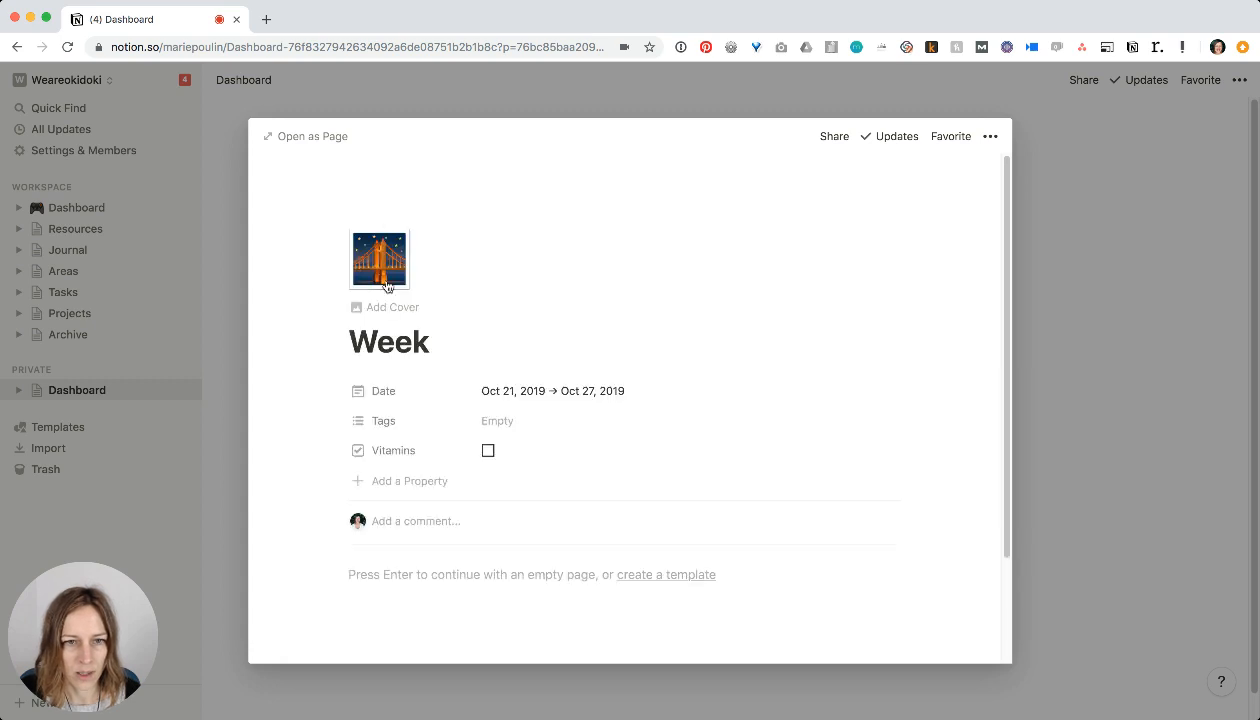
- Add a Relation property named Tasks to the card, linked to the Tasks database with the plain page icon
left_click(382, 481)
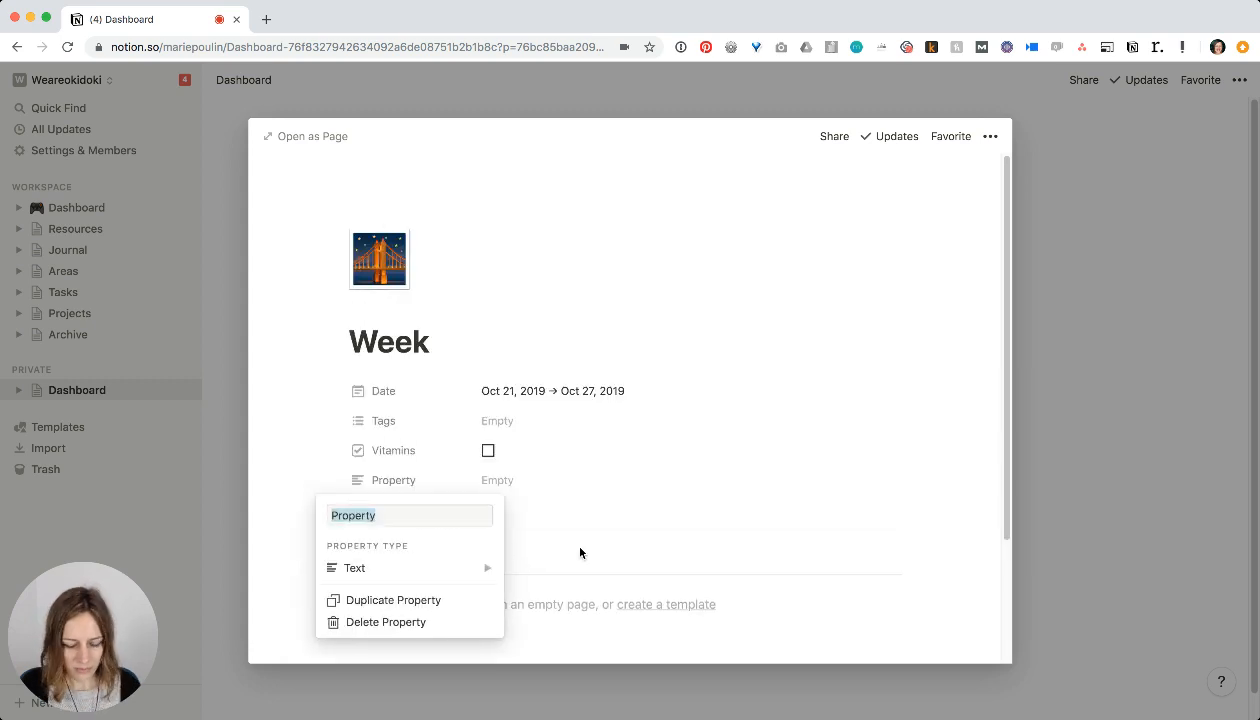
type("Tasks")
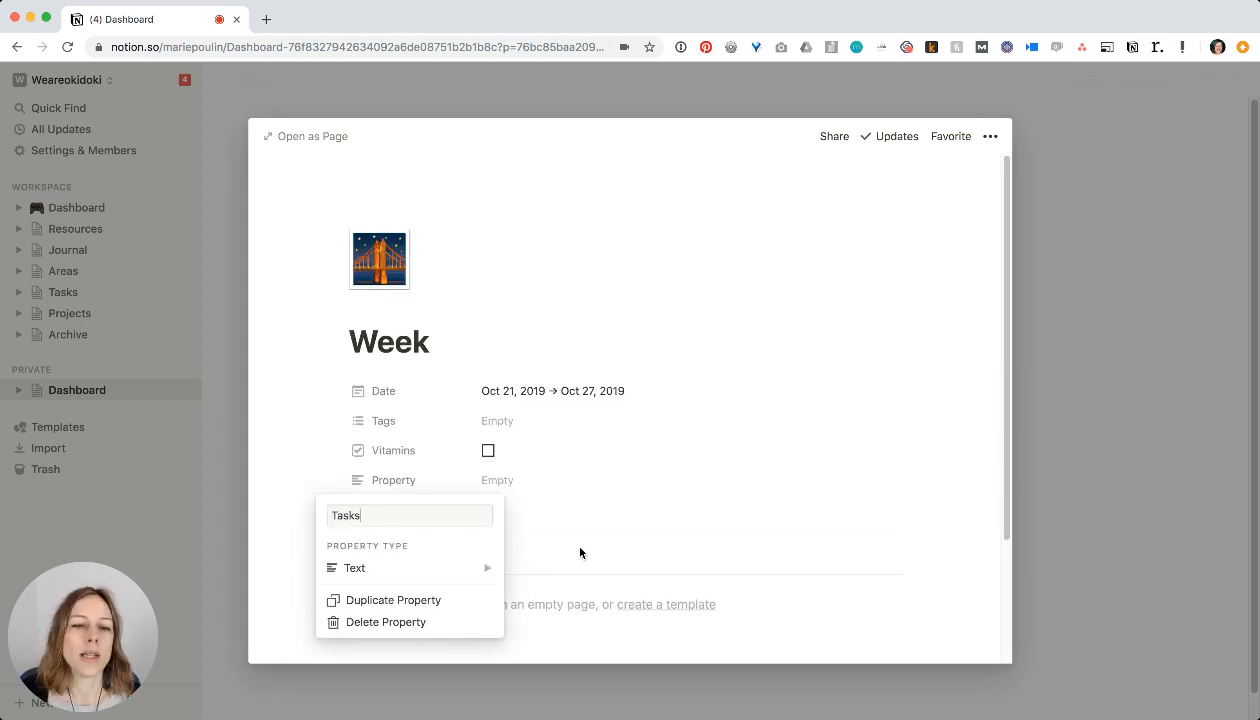
mouse_move(453, 574)
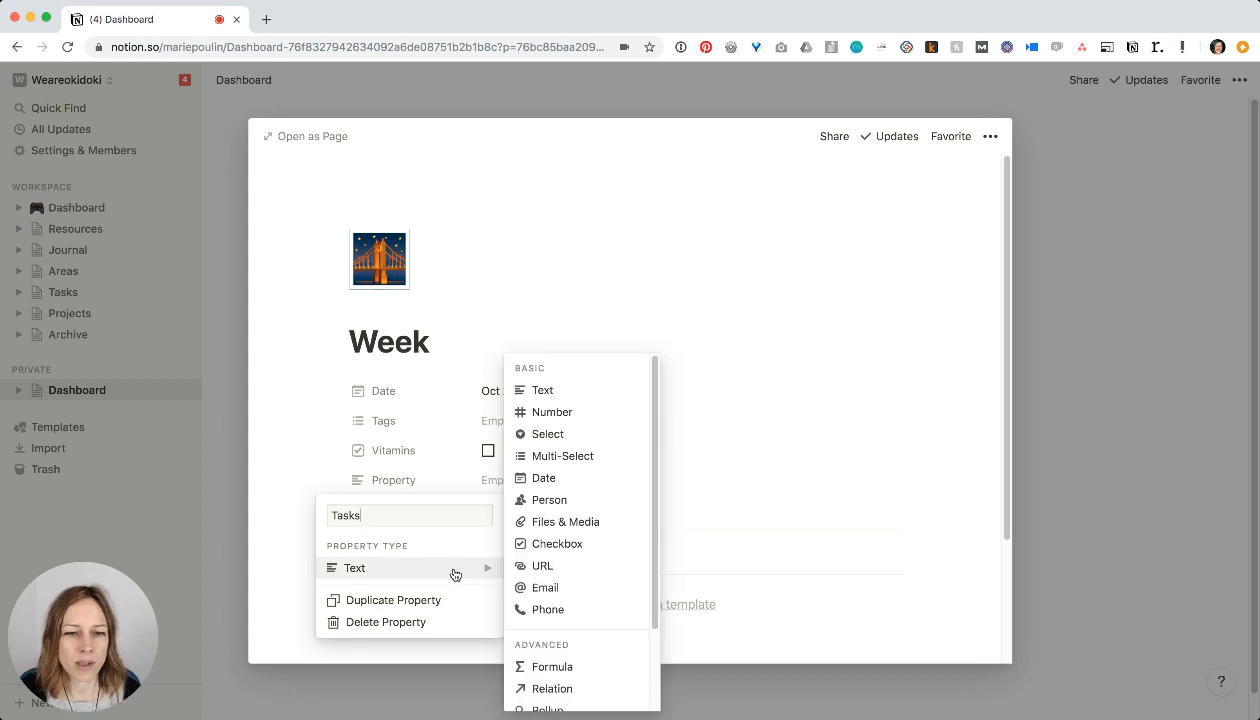
left_click(556, 688)
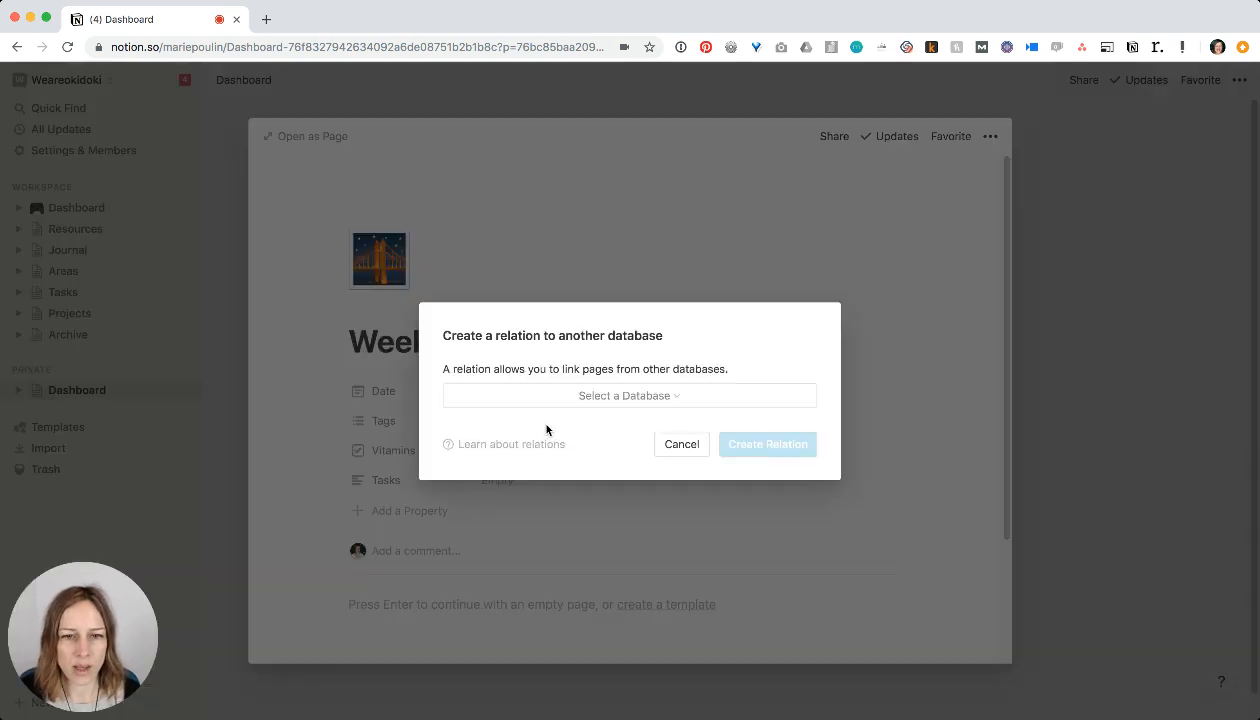
left_click(624, 398)
type("tasks")
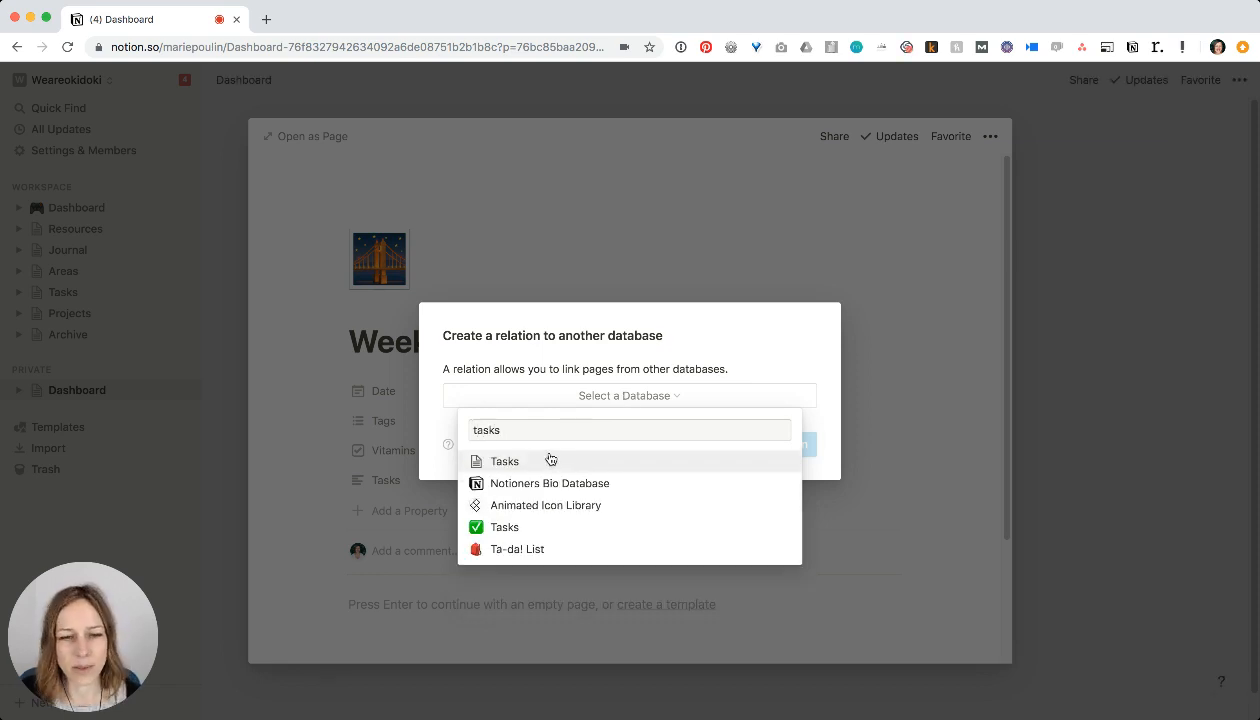
left_click(550, 459)
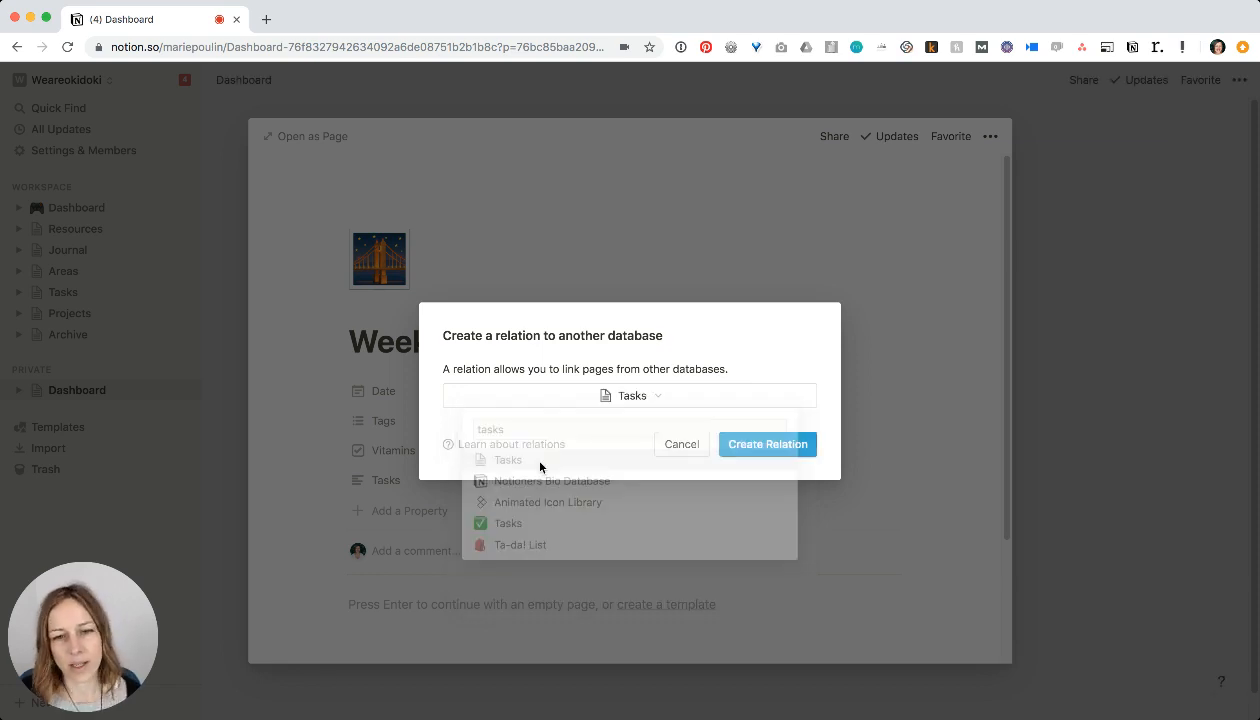
left_click(763, 441)
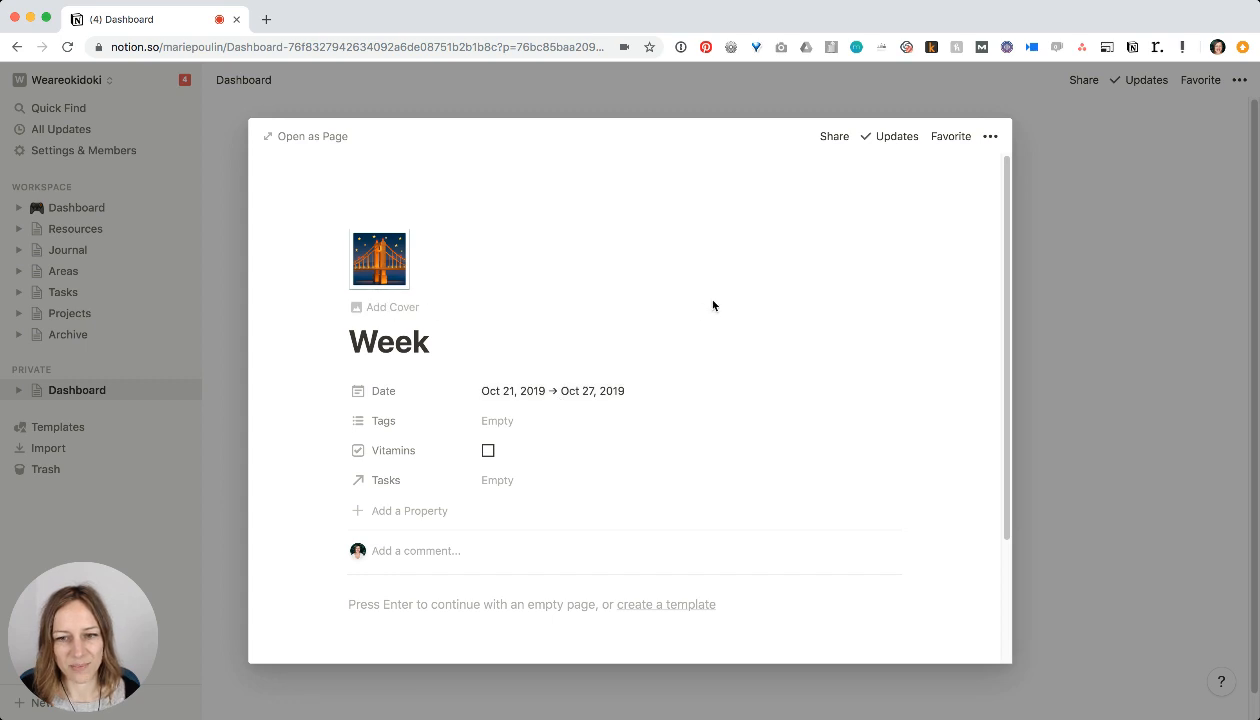
scroll(634, 393, "down", 3)
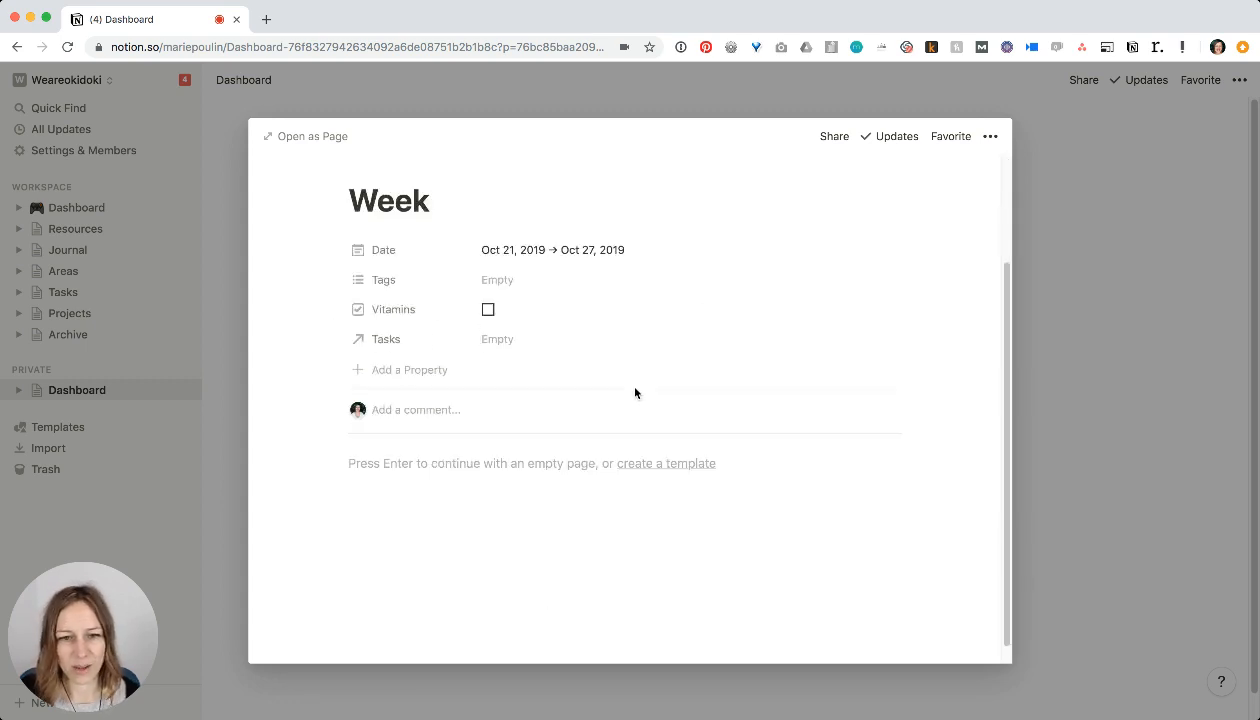
scroll(634, 393, "up", 2)
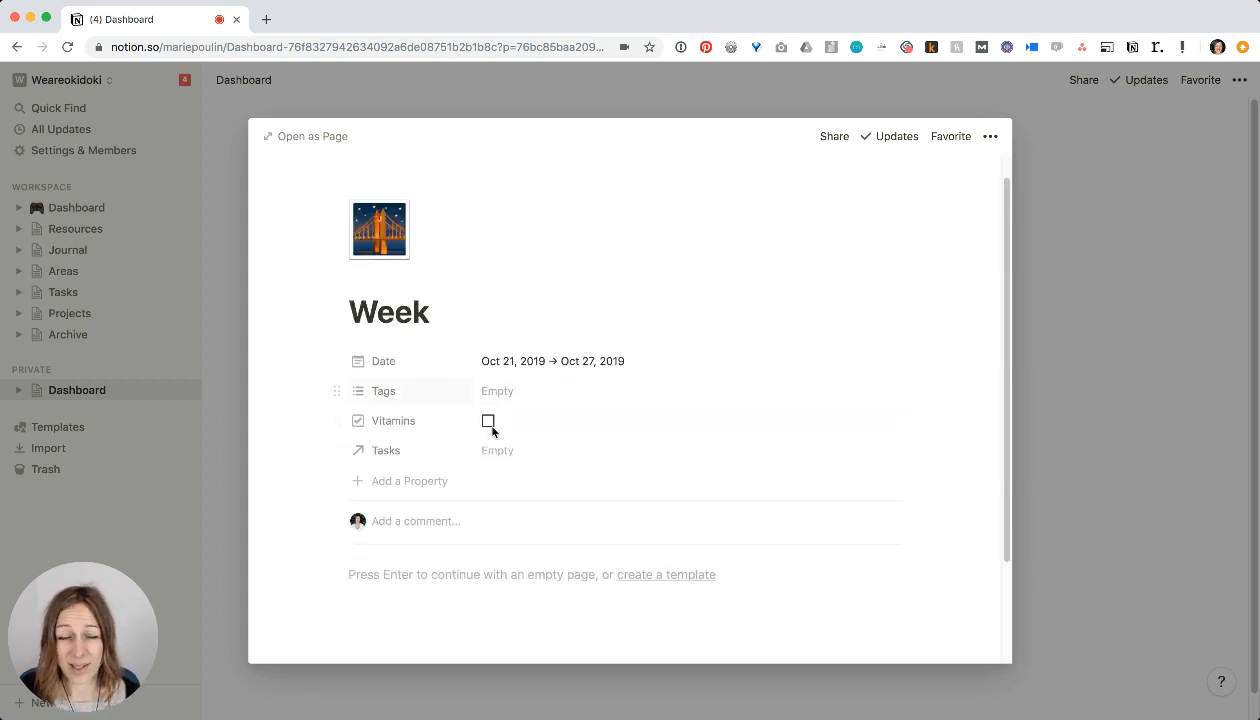
- Close the card, add a table view named table to the Weekly Agenda database, and narrow its Name column
left_click(1116, 542)
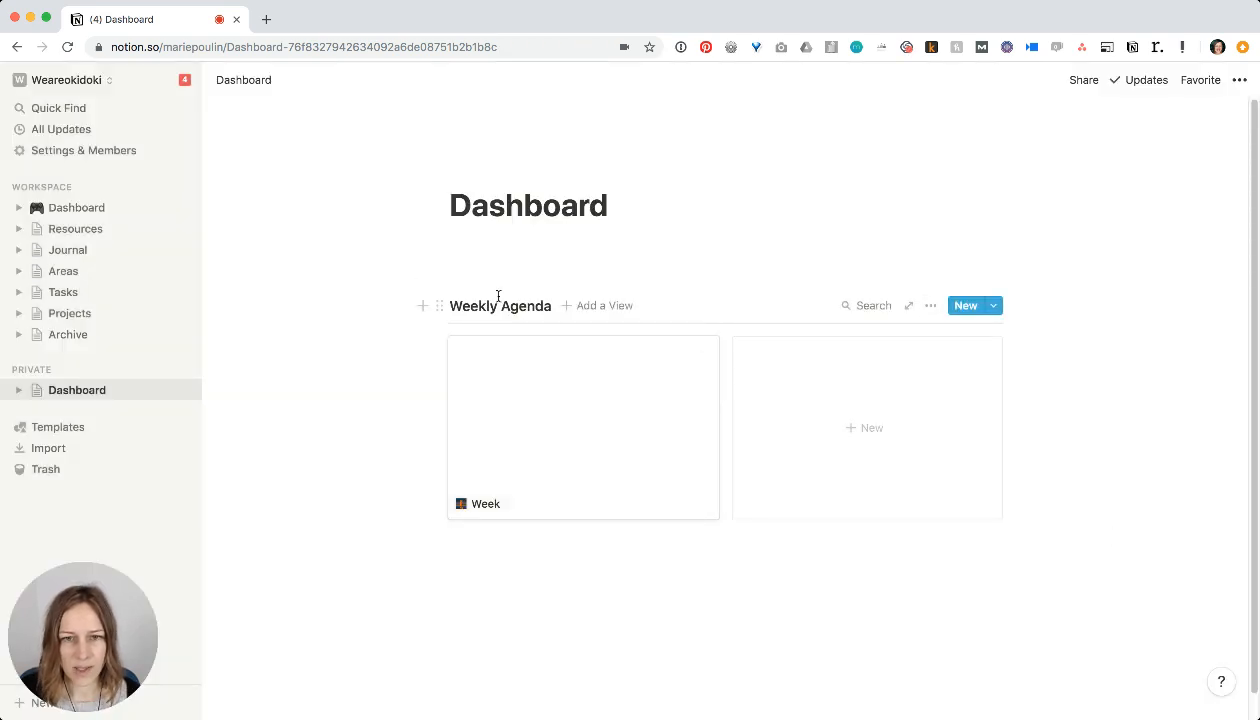
left_click(597, 306)
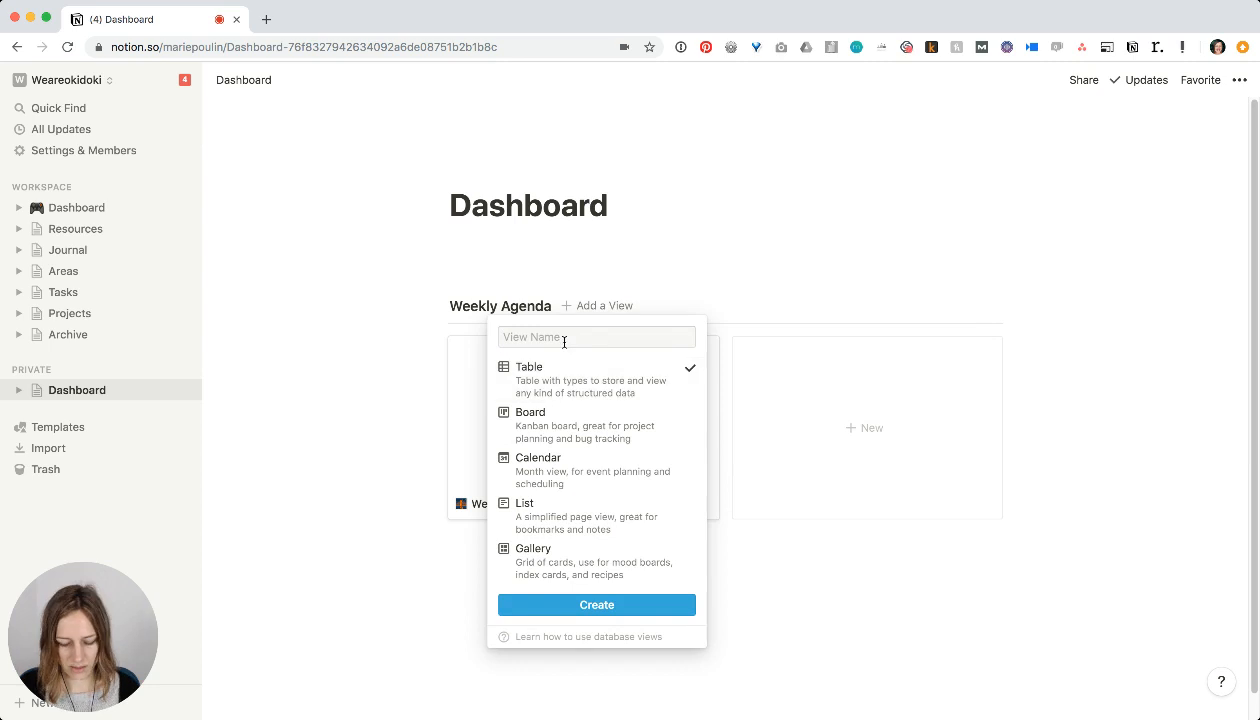
type("table")
key("Return")
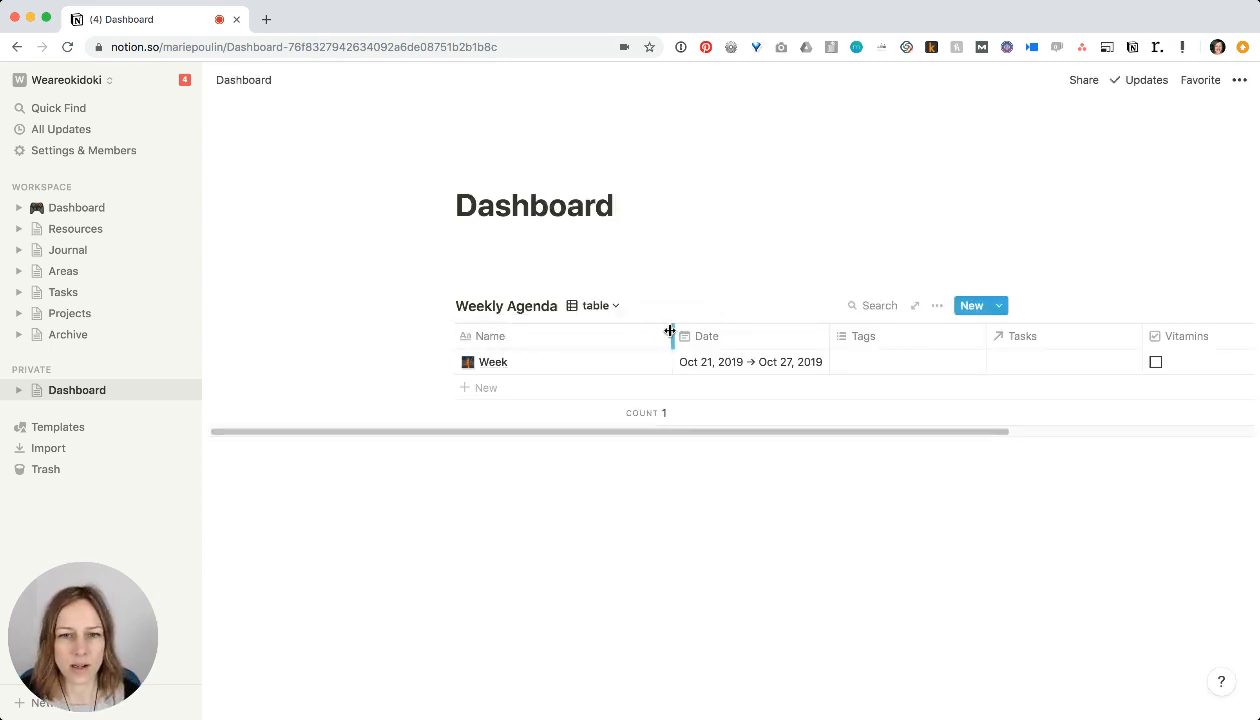
left_click_drag(668, 336, 598, 336)
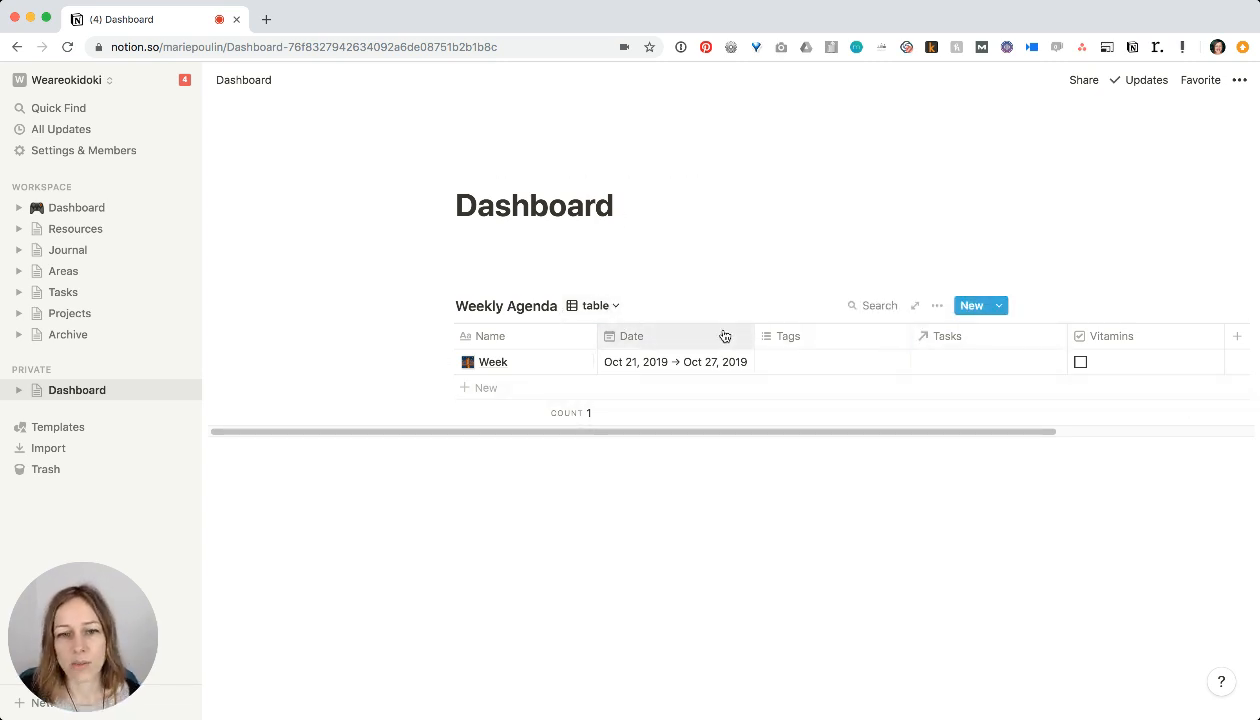
- Create a new template in the Weekly Agenda database, open it as a page, and set it to full width
left_click(999, 307)
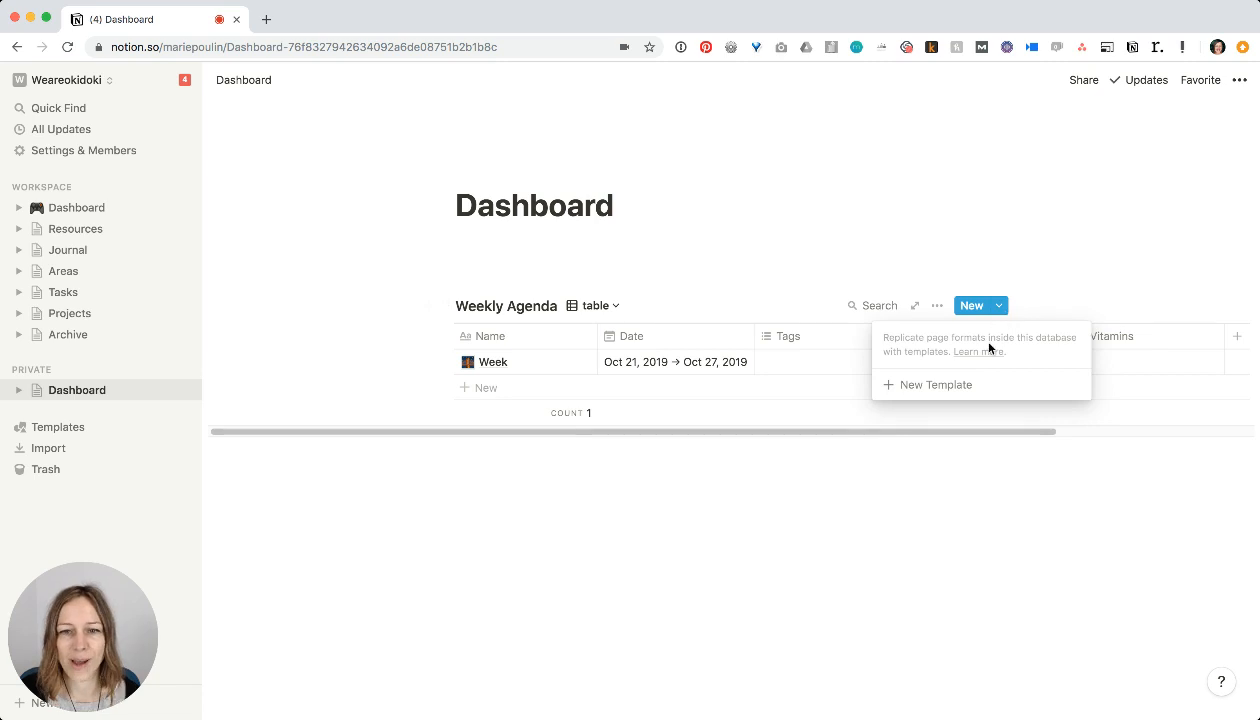
left_click(936, 385)
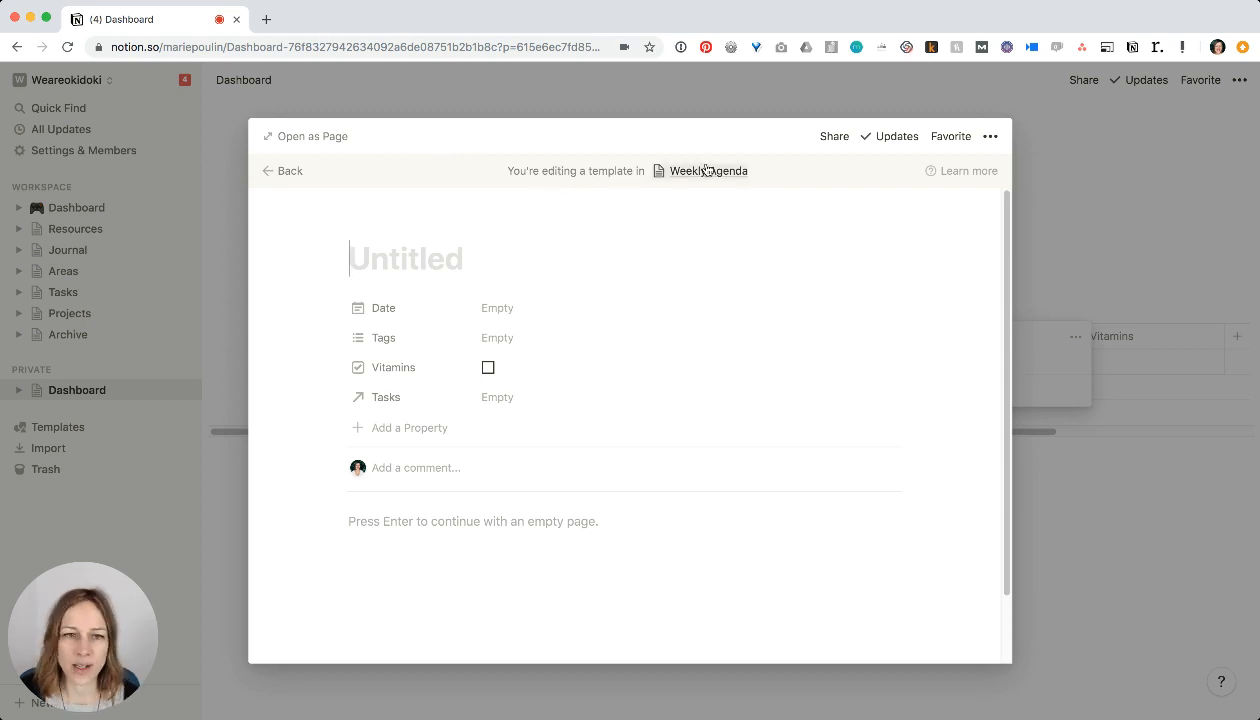
left_click(303, 140)
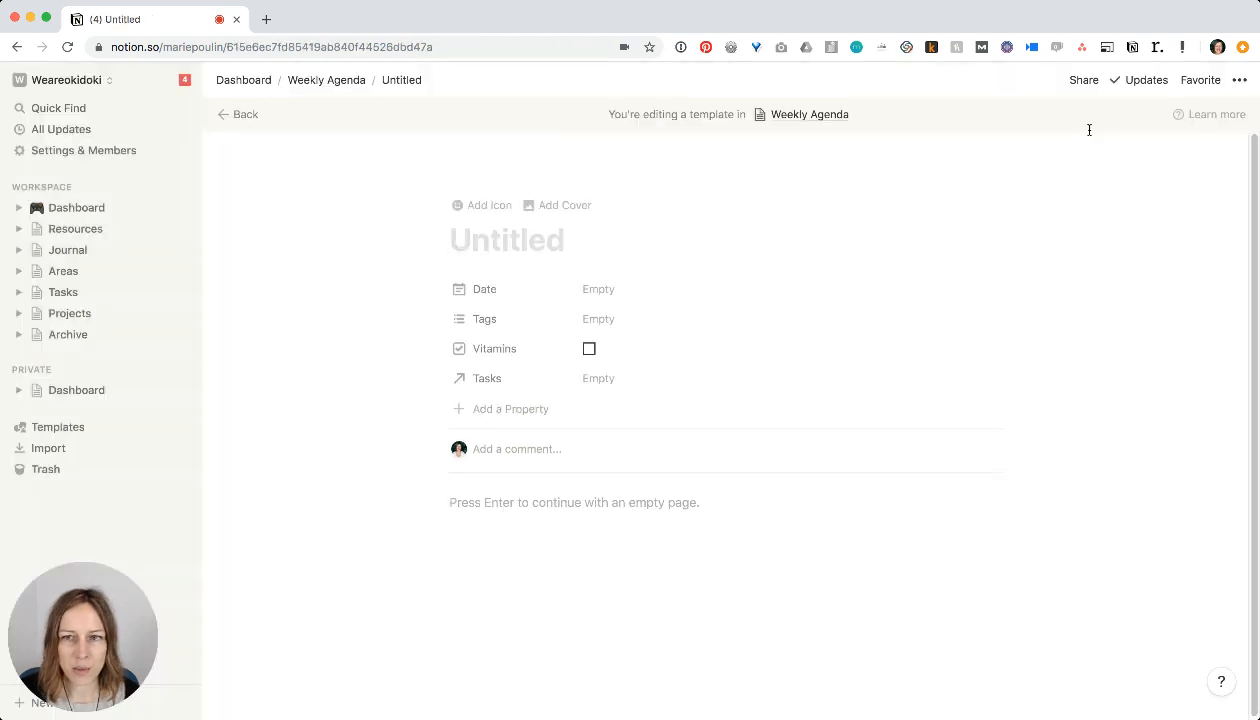
left_click(1238, 80)
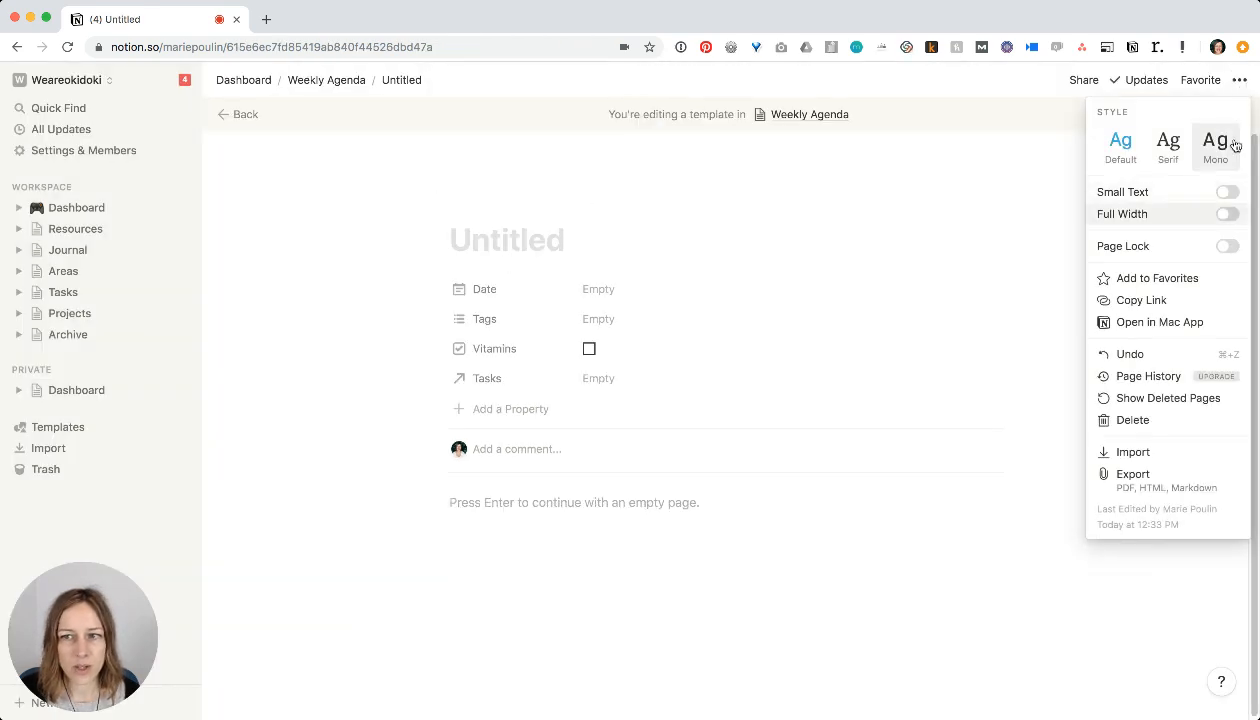
left_click(1226, 215)
left_click(397, 523)
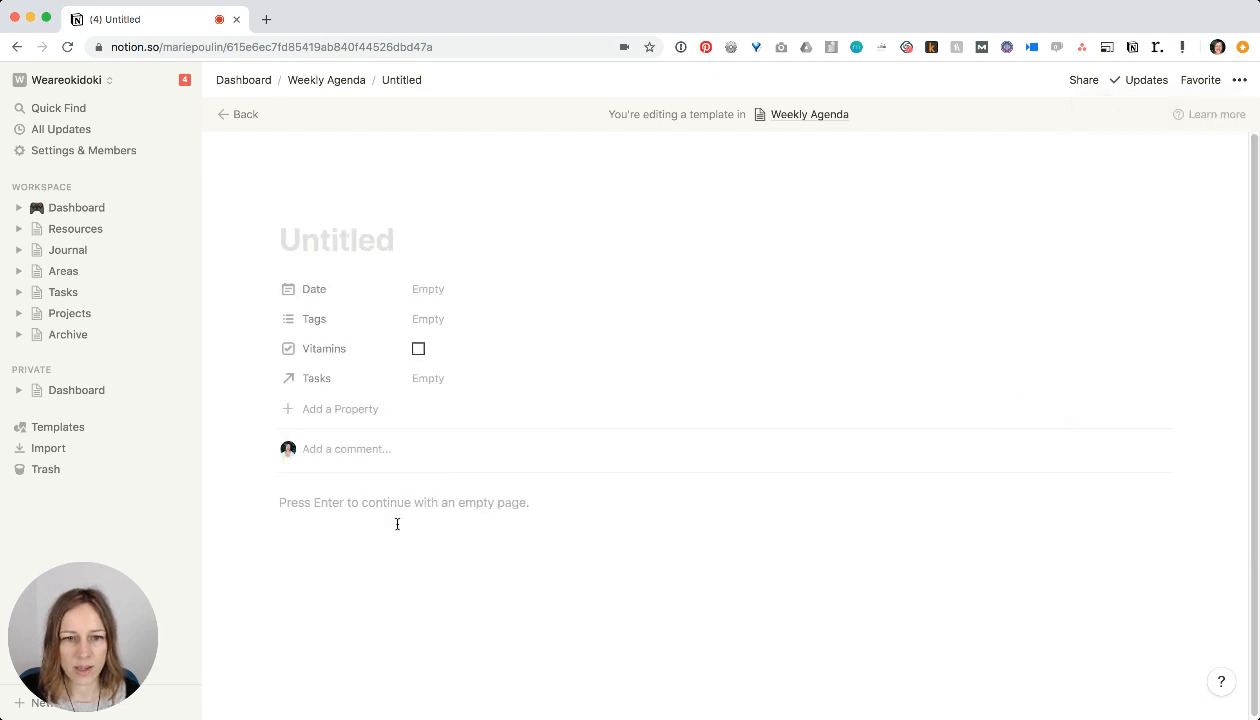
- Enter Monday, Tuesday, Wednesday, Thursday and Friday on separate lines in the template body
left_click(405, 514)
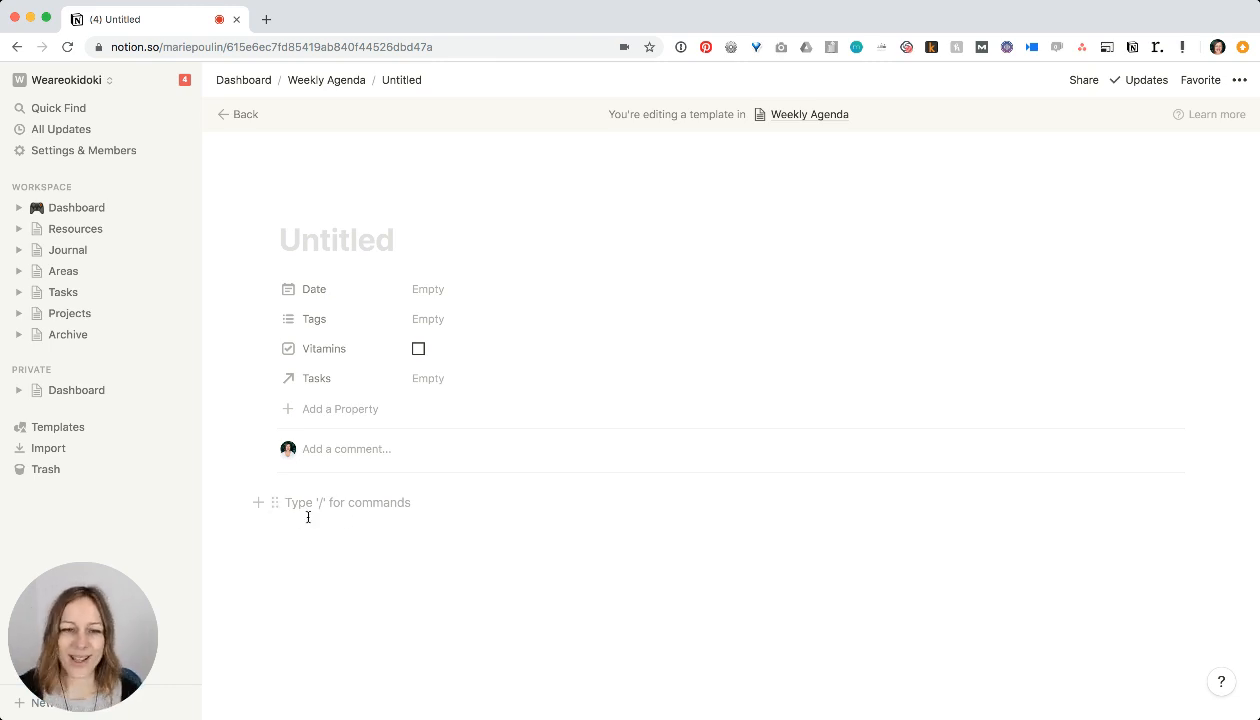
type("Monday")
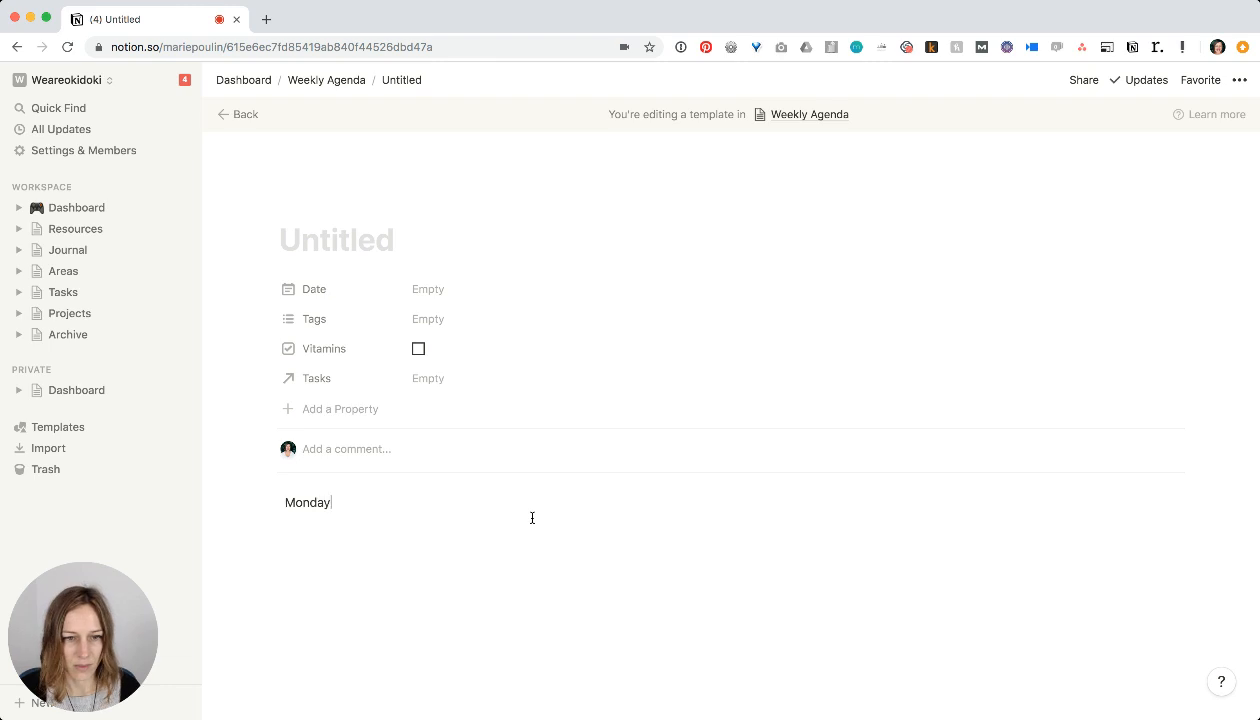
key("Return")
type("Tuesday")
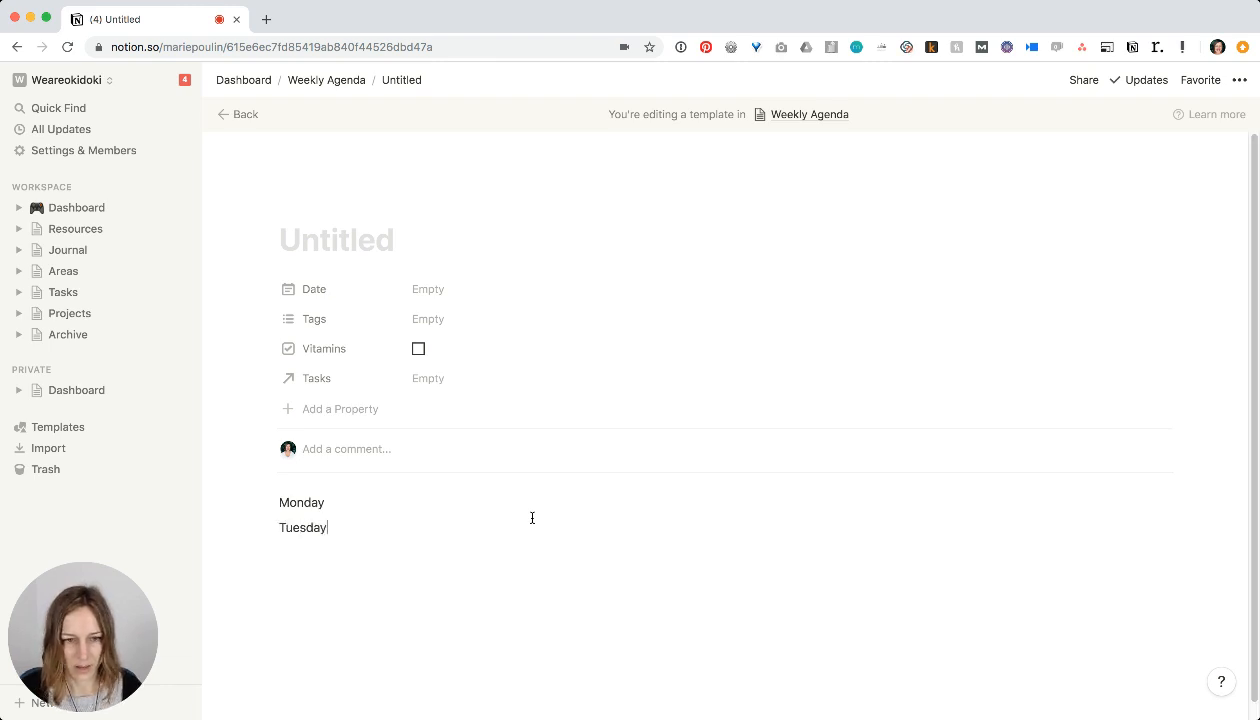
key("Return")
type("Wedne")
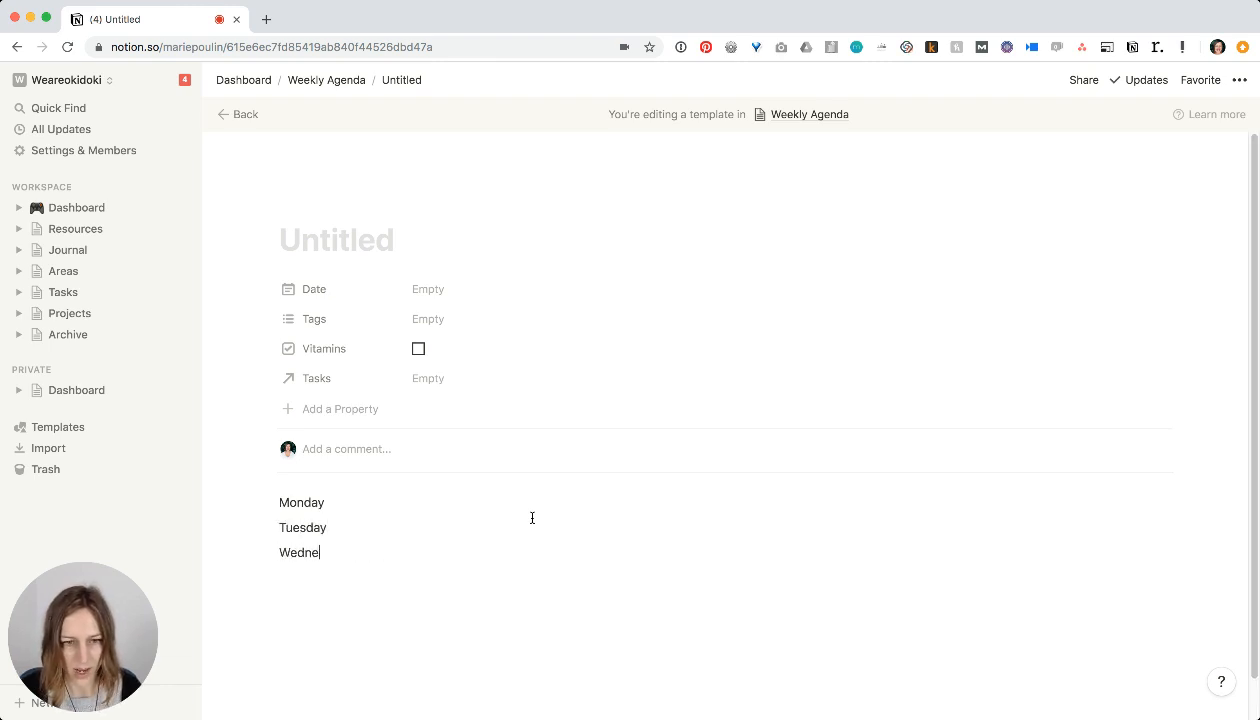
type("sday")
key("Return")
type("Thurs")
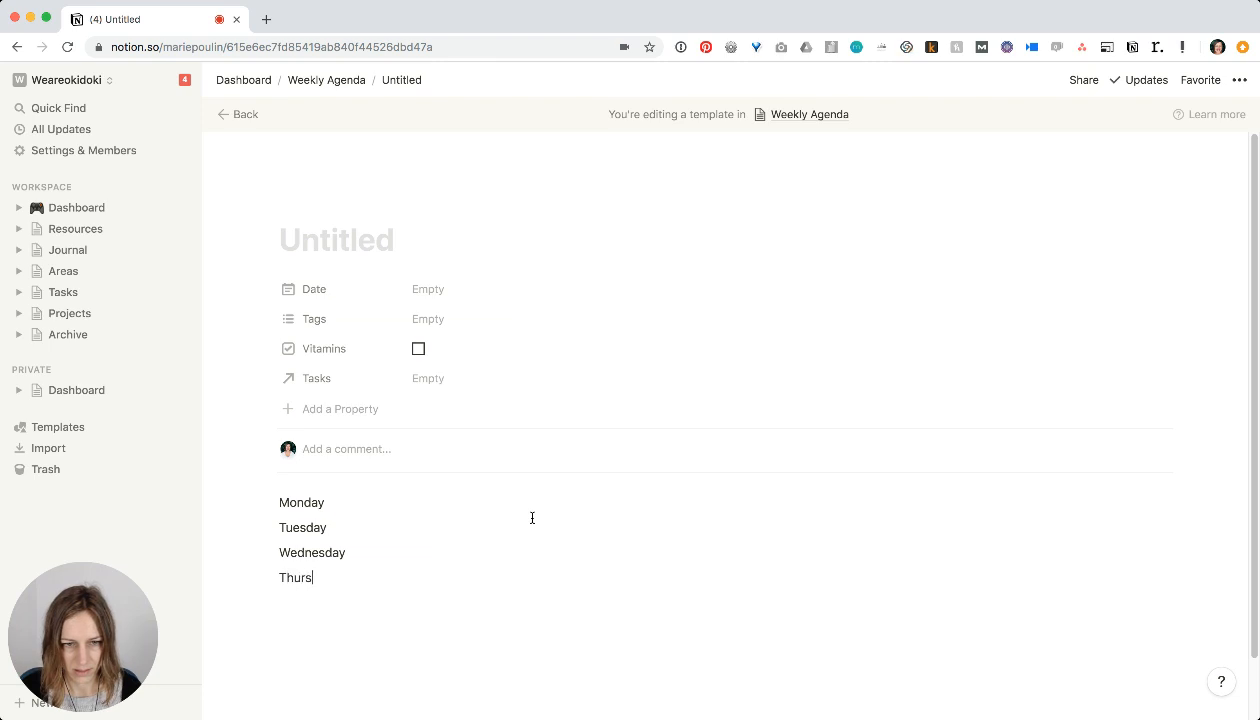
type("day")
key("Return")
type("Friday")
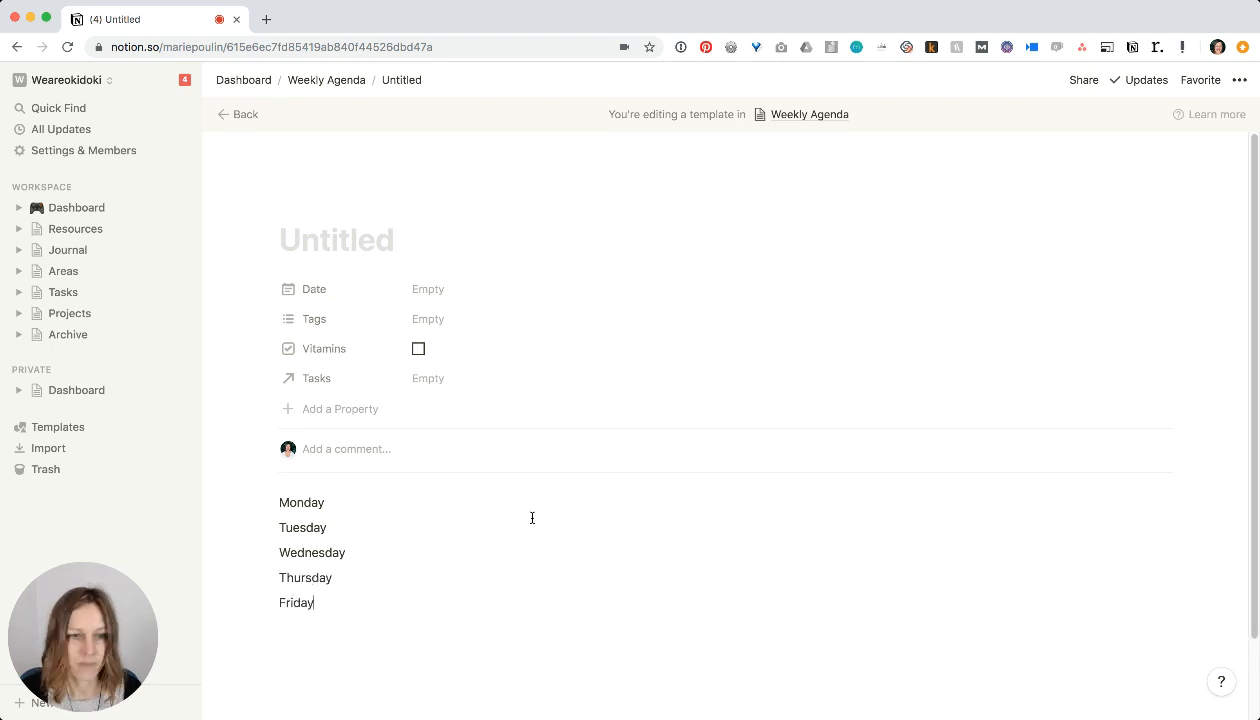
- Arrange the weekday lines side by side as five columns from Monday to Friday
left_click_drag(268, 527, 1160, 490)
left_click_drag(268, 547, 1178, 510)
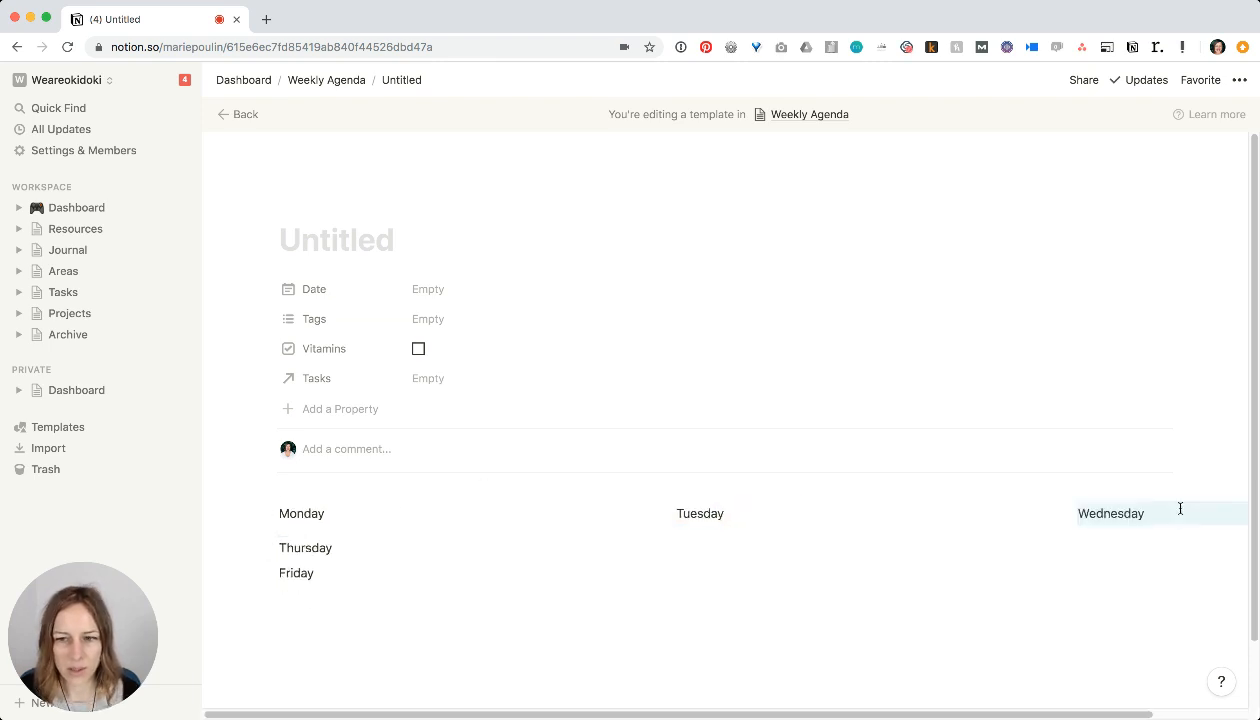
left_click_drag(268, 547, 1180, 512)
left_click_drag(268, 547, 1187, 509)
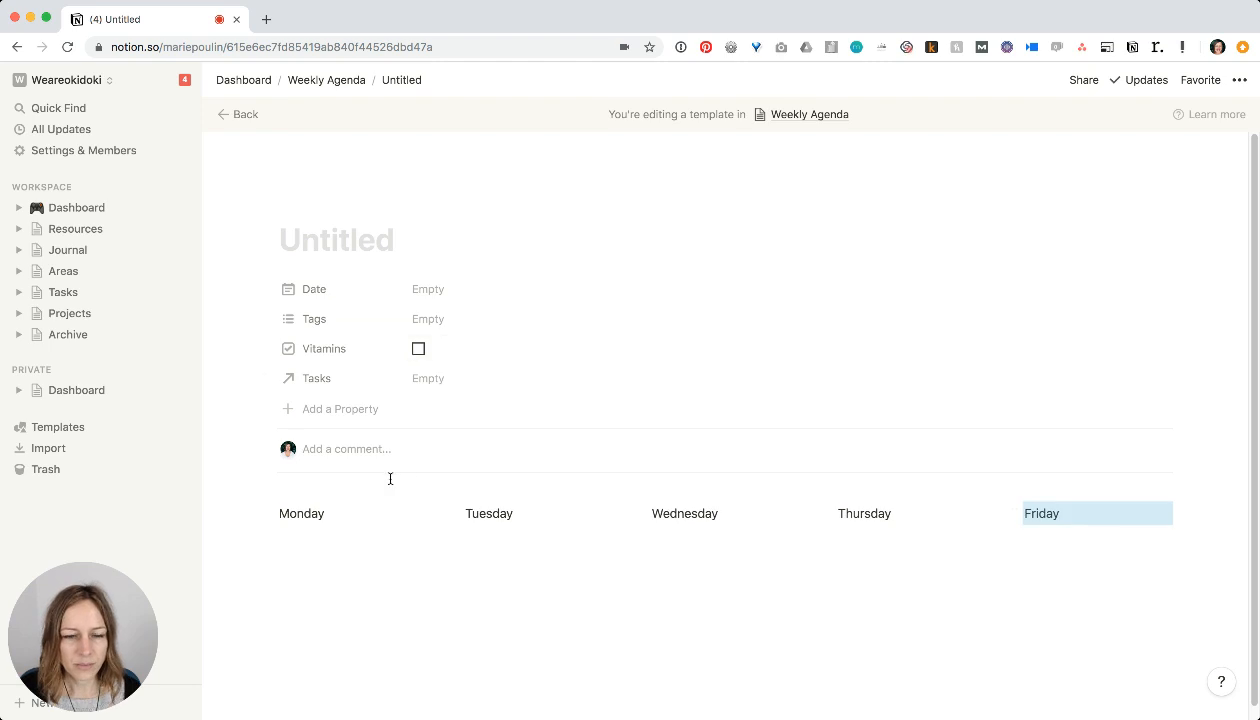
- Make all five weekday headings, Monday to Friday, bold
left_click(1013, 513)
left_click(1088, 513)
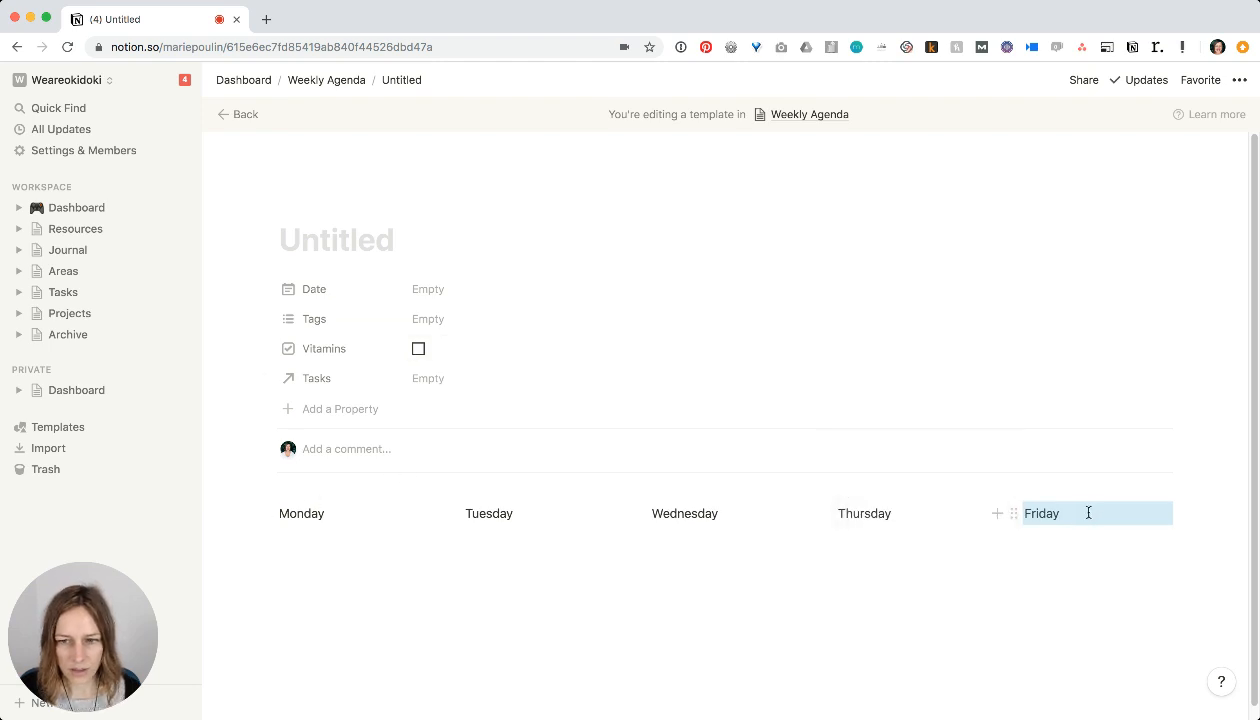
left_click(1087, 513)
left_click_drag(1087, 513, 301, 512)
key("super+b")
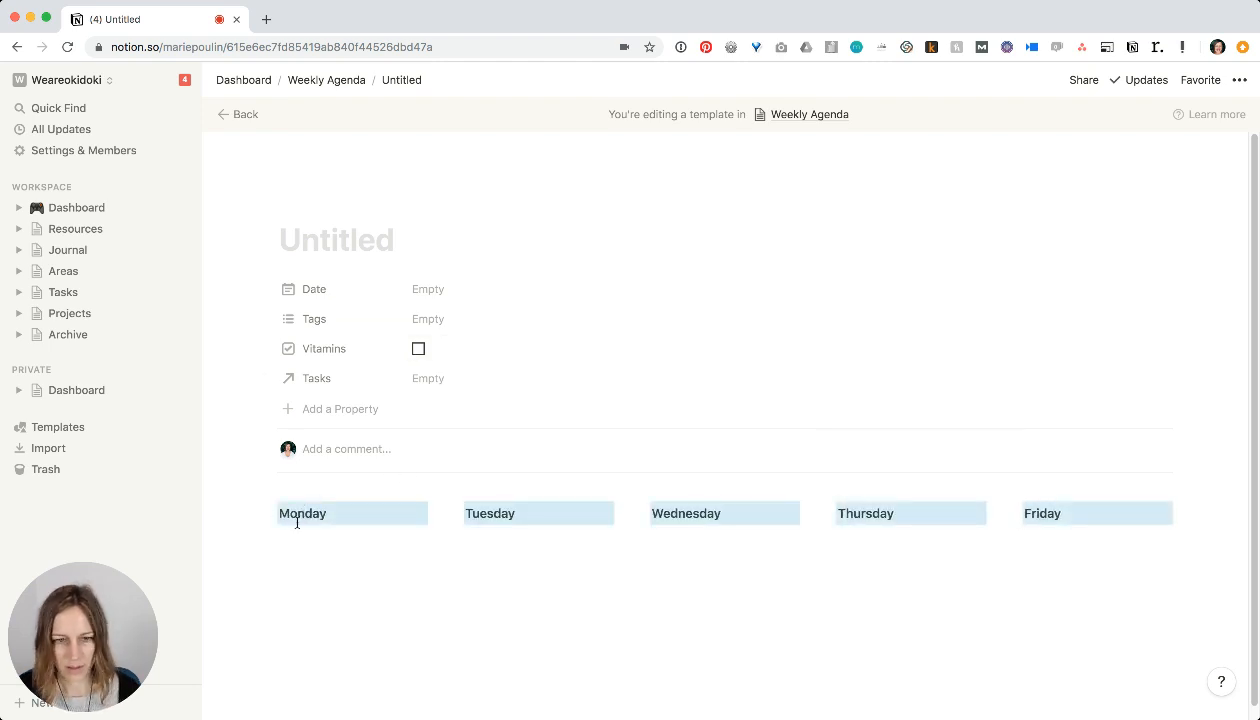
- Insert a linked database of Tasks beneath the Monday heading, leaving blank lines above it
left_click(361, 572)
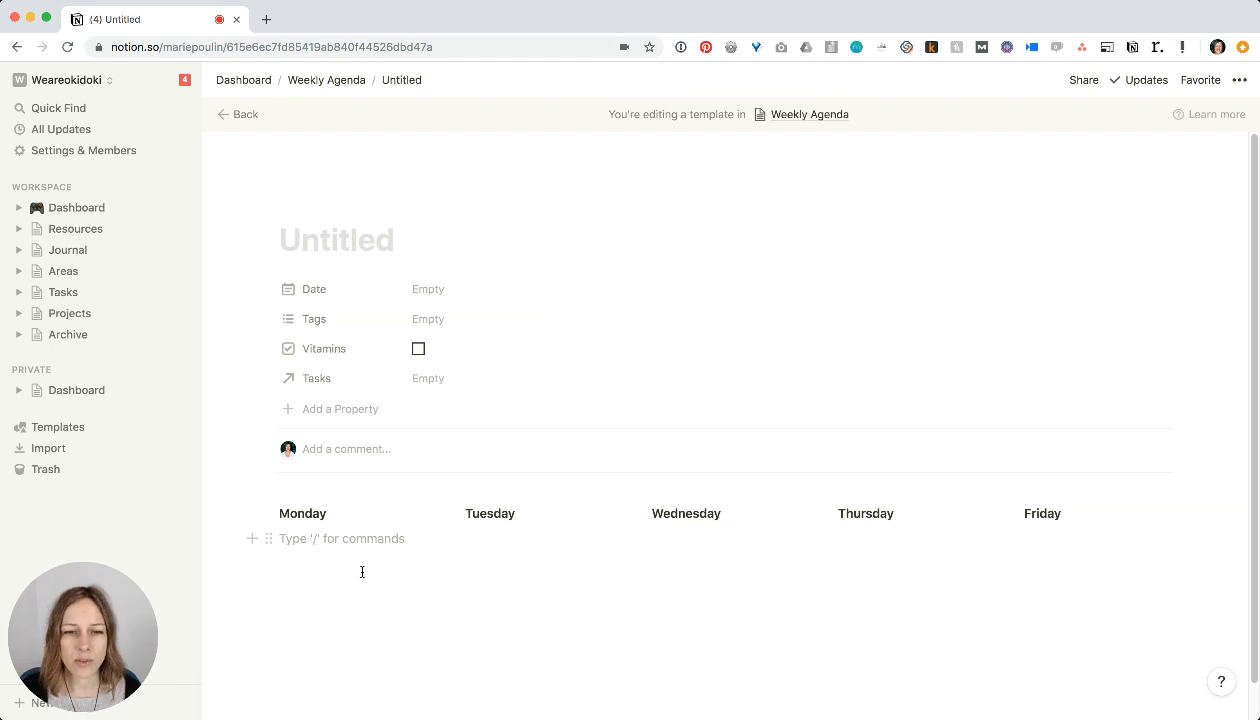
key("Return")
scroll(362, 572, "down", 2)
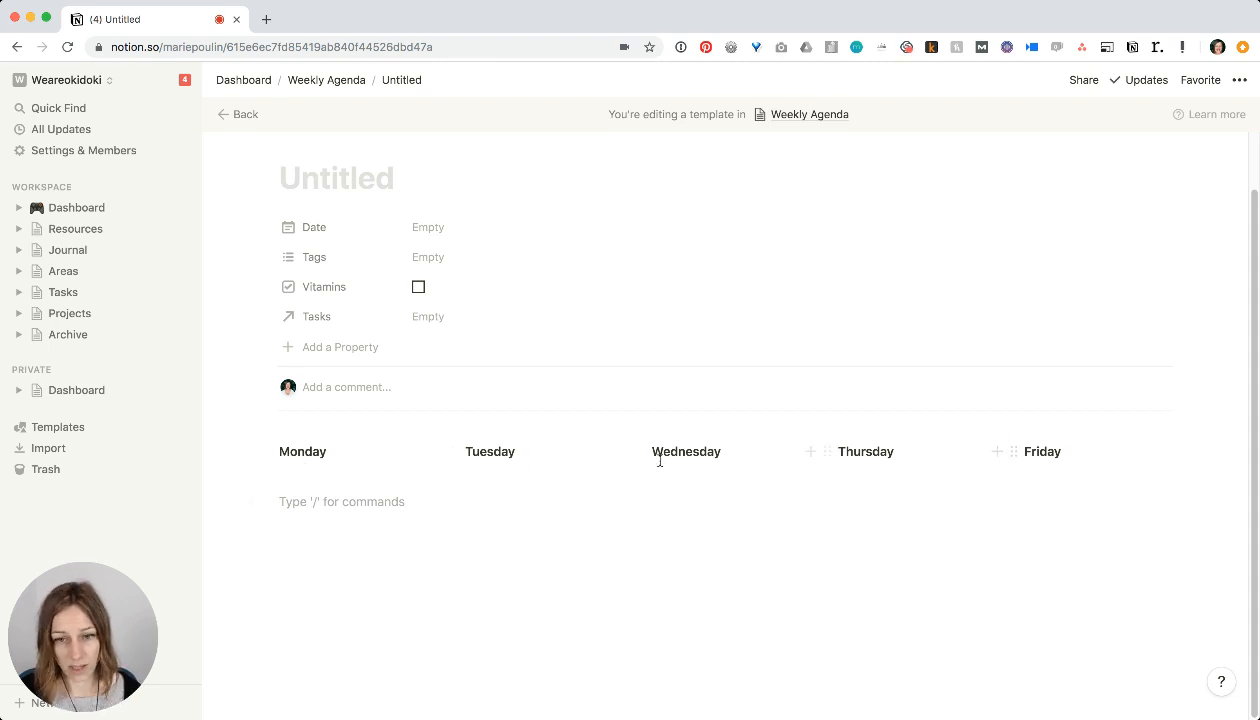
key("Return")
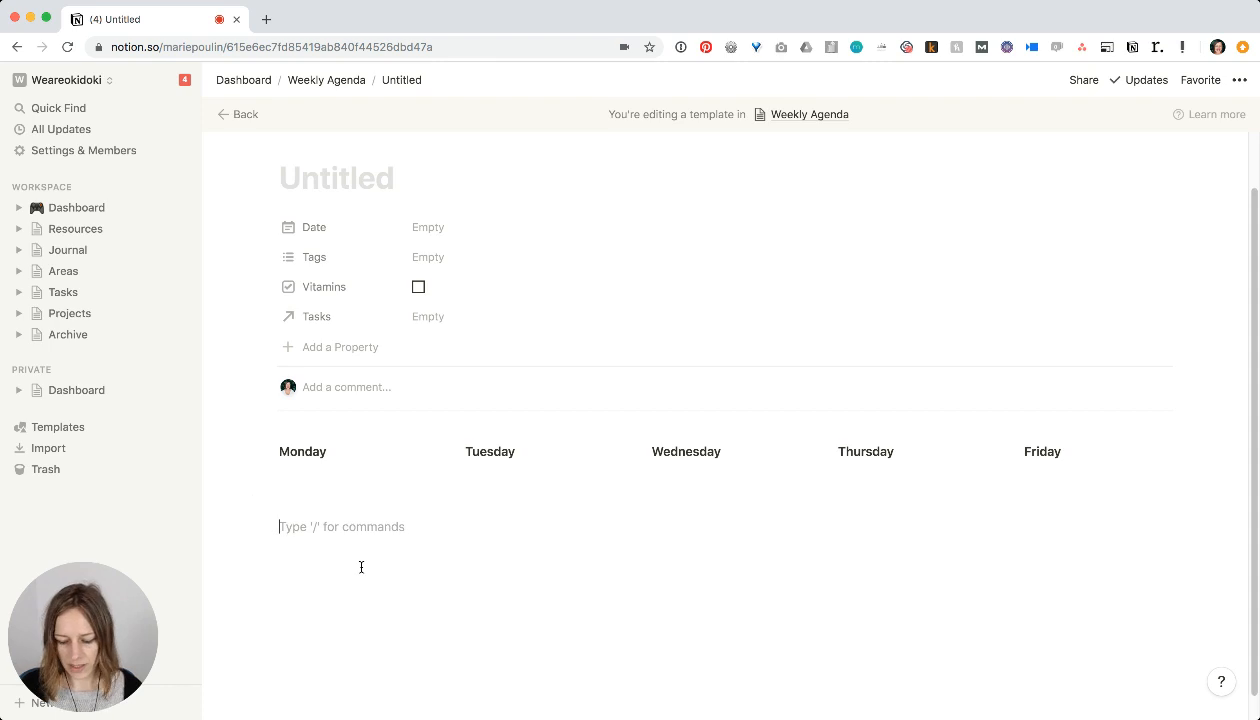
type("/crea")
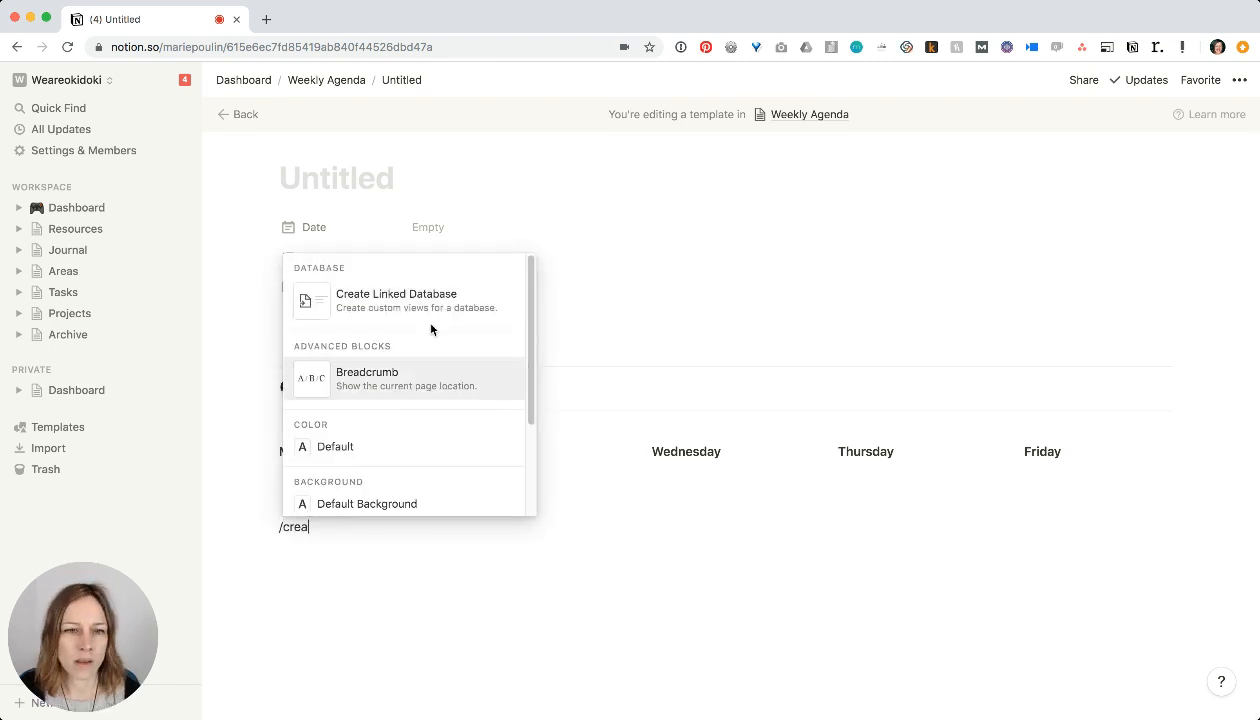
left_click(367, 305)
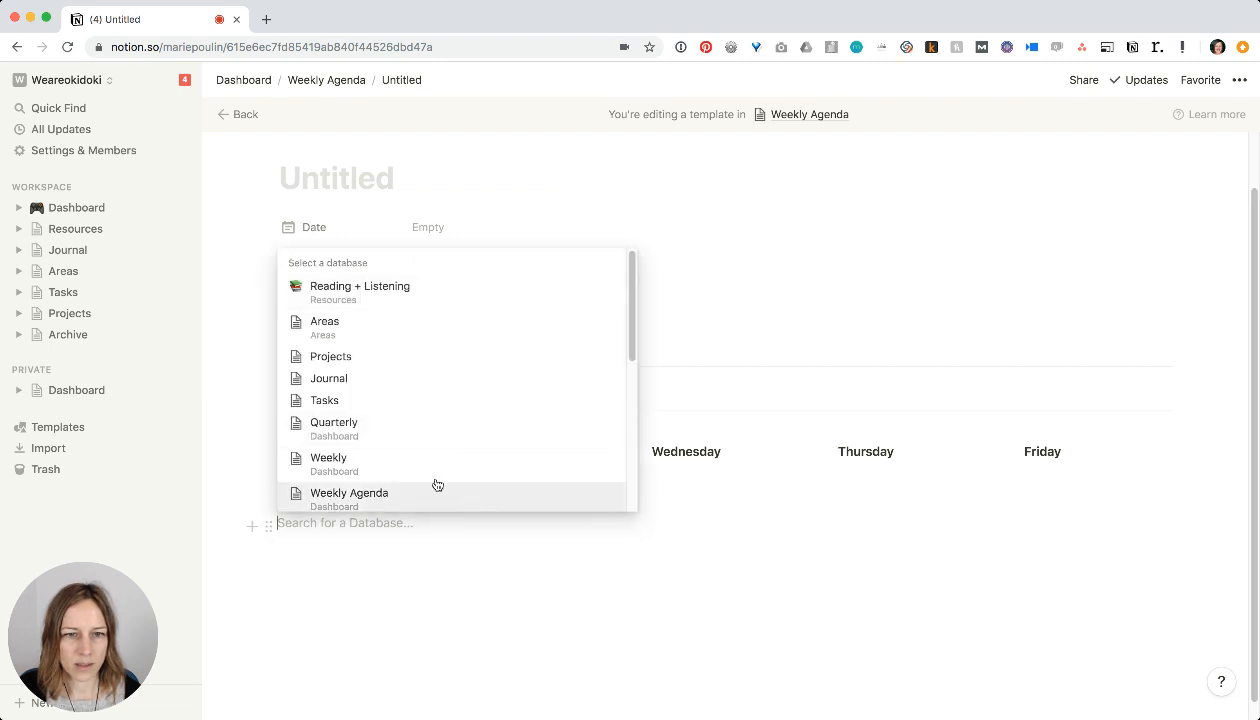
left_click(346, 402)
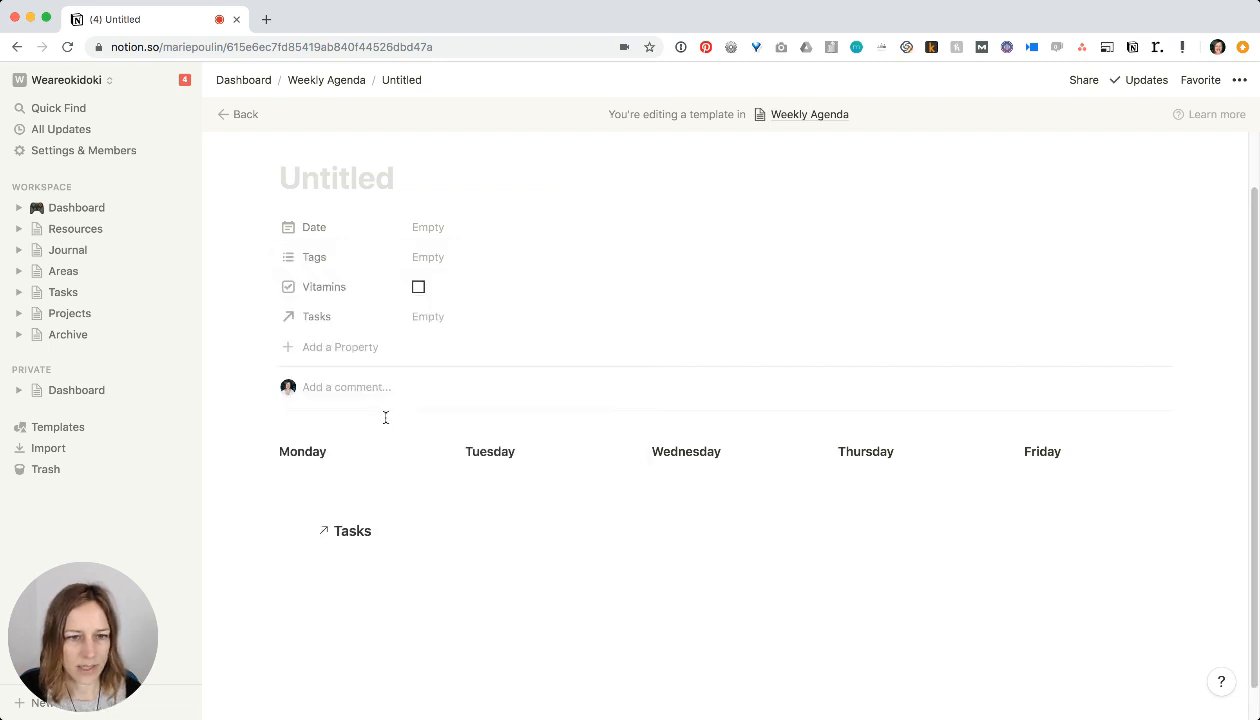
- Move the linked Tasks database out of the Monday column so it spans the page below the weekday columns
scroll(368, 534, "down", 1)
scroll(368, 530, "down", 3)
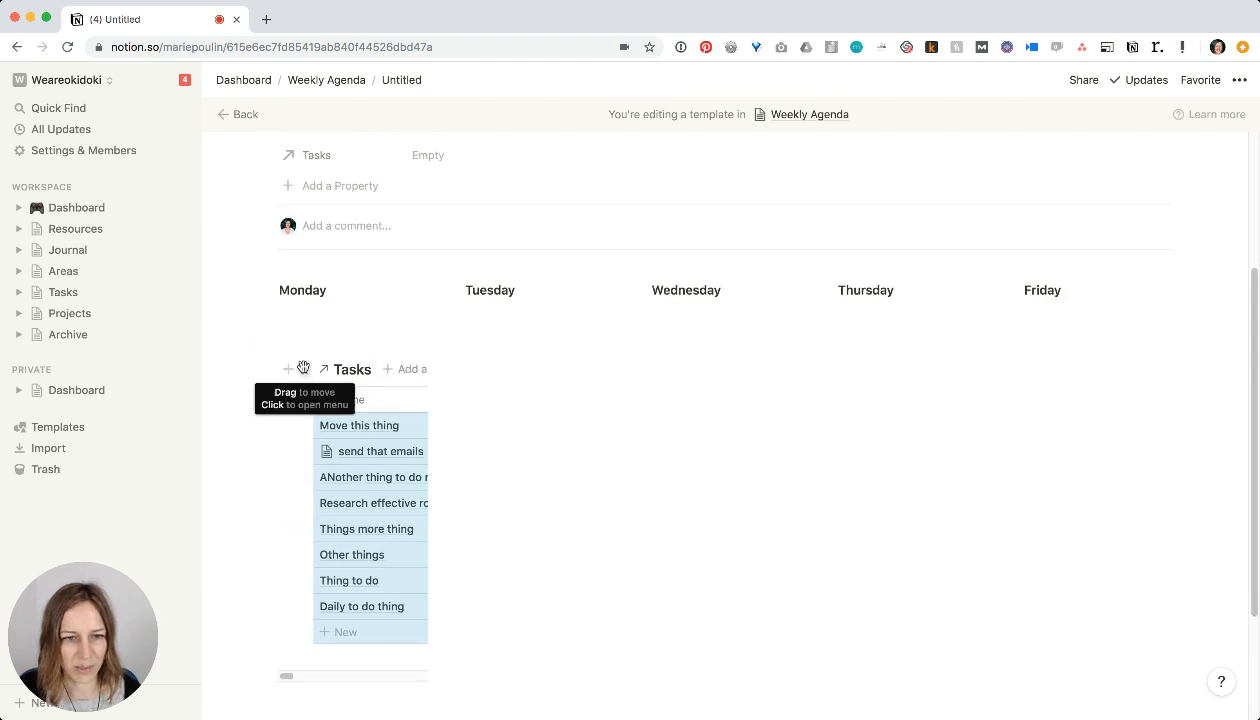
left_click_drag(301, 368, 295, 632)
- Add a Board view named weekly to the linked Tasks database
left_click(383, 296)
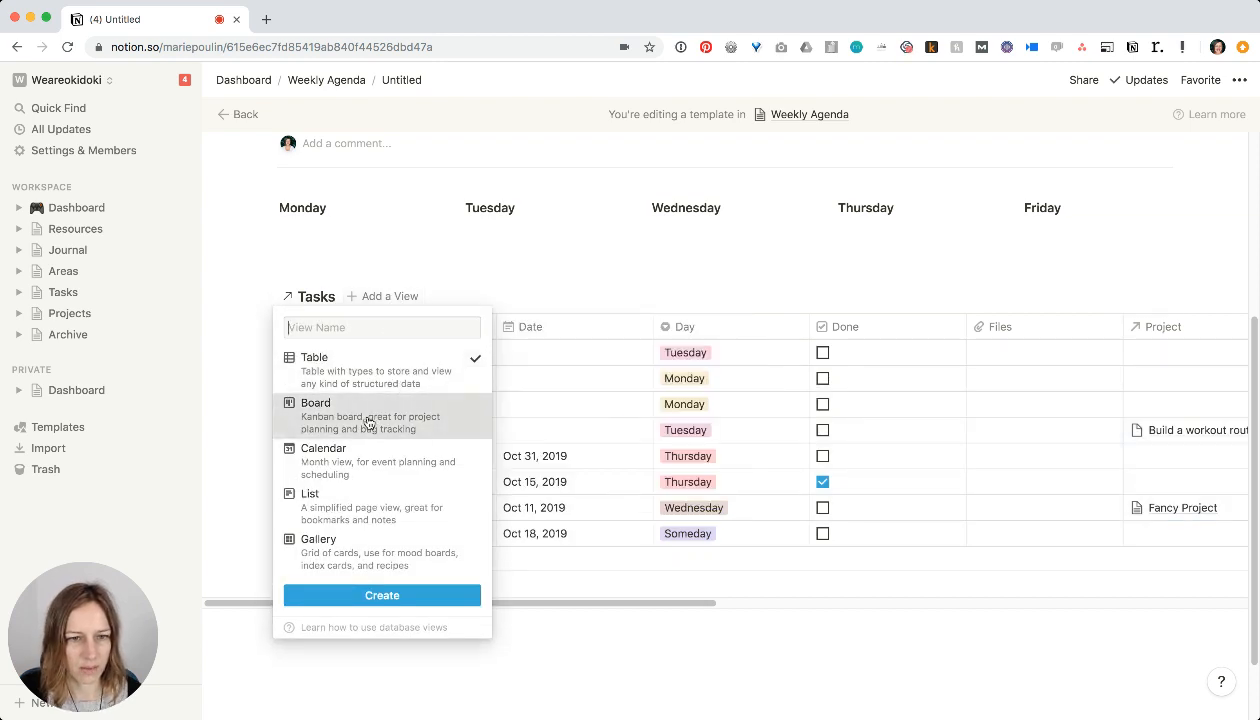
left_click(368, 424)
left_click(358, 322)
type("Kandb")
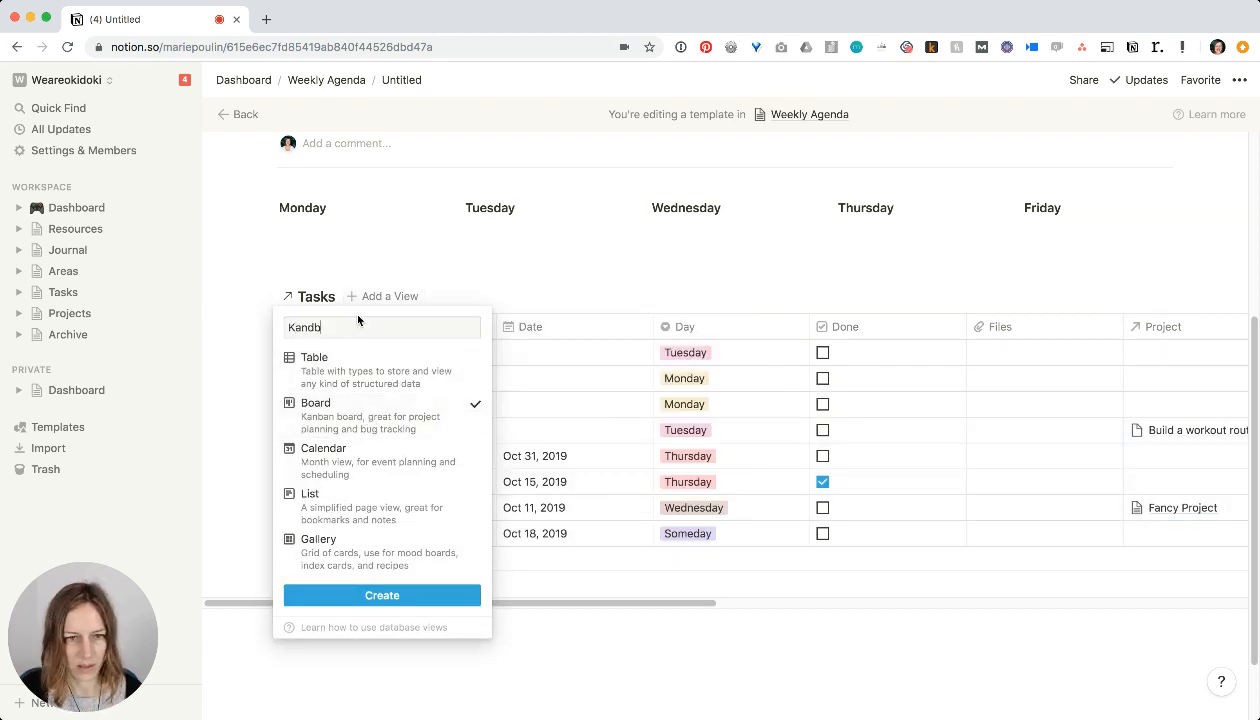
key("BackSpace")
key("BackSpace")
type("ban")
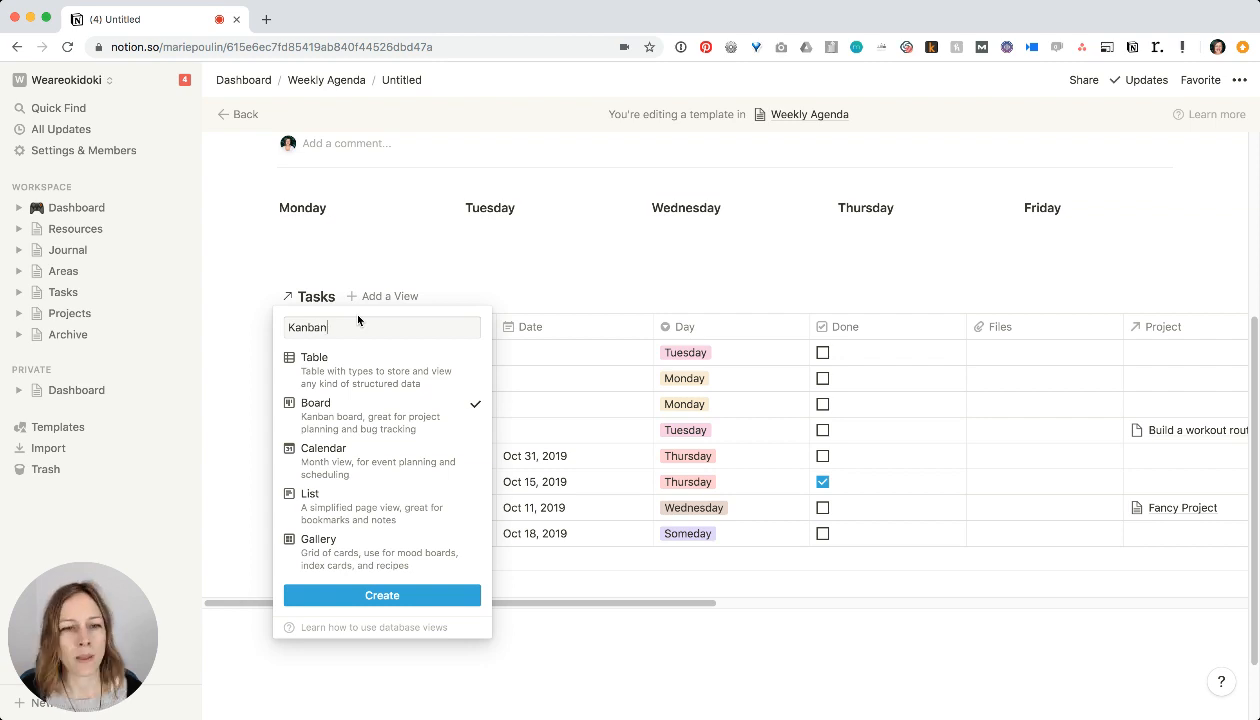
key("ctrl+a")
type("weekly")
key("Return")
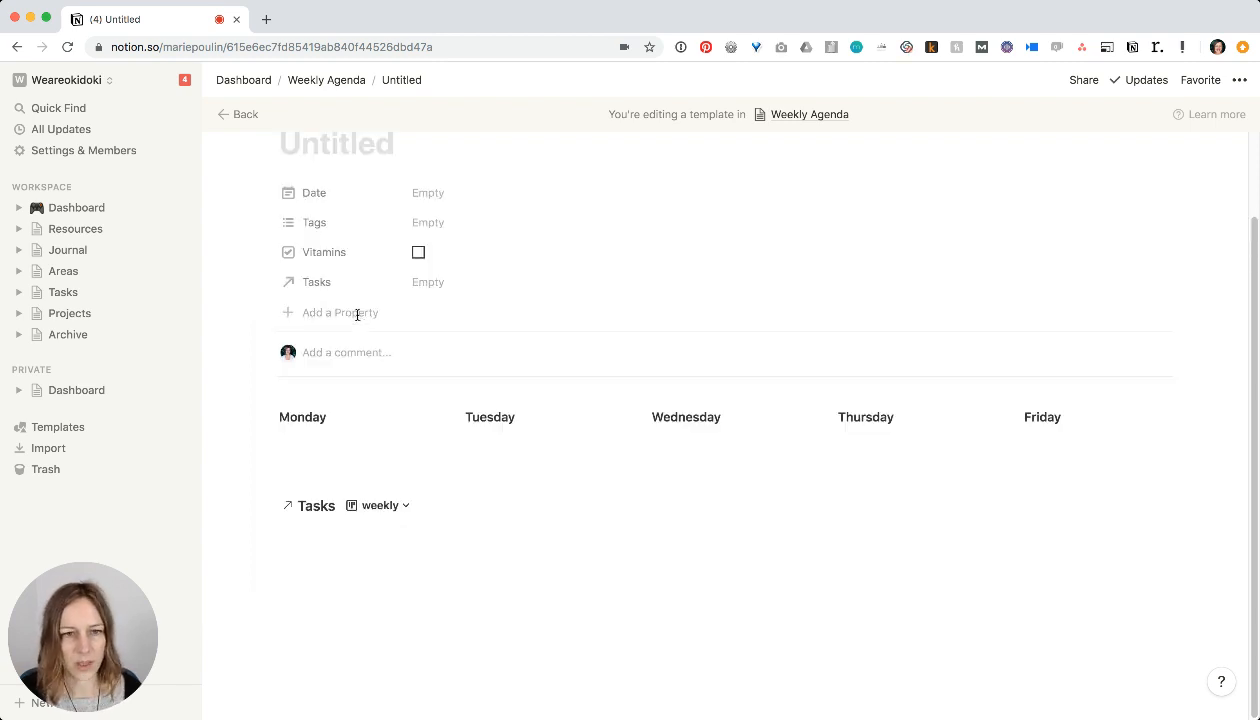
- Hide the No Day column in the weekly Tasks board
scroll(404, 355, "up", 2)
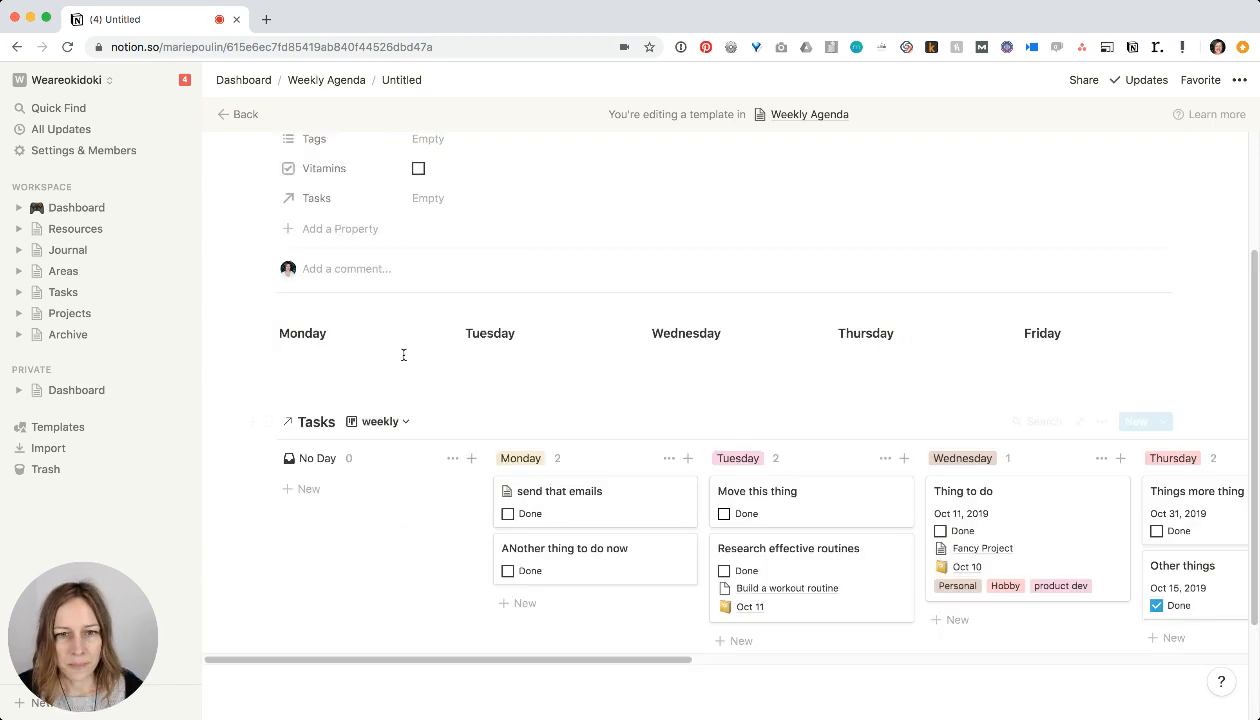
left_click(452, 458)
left_click(441, 485)
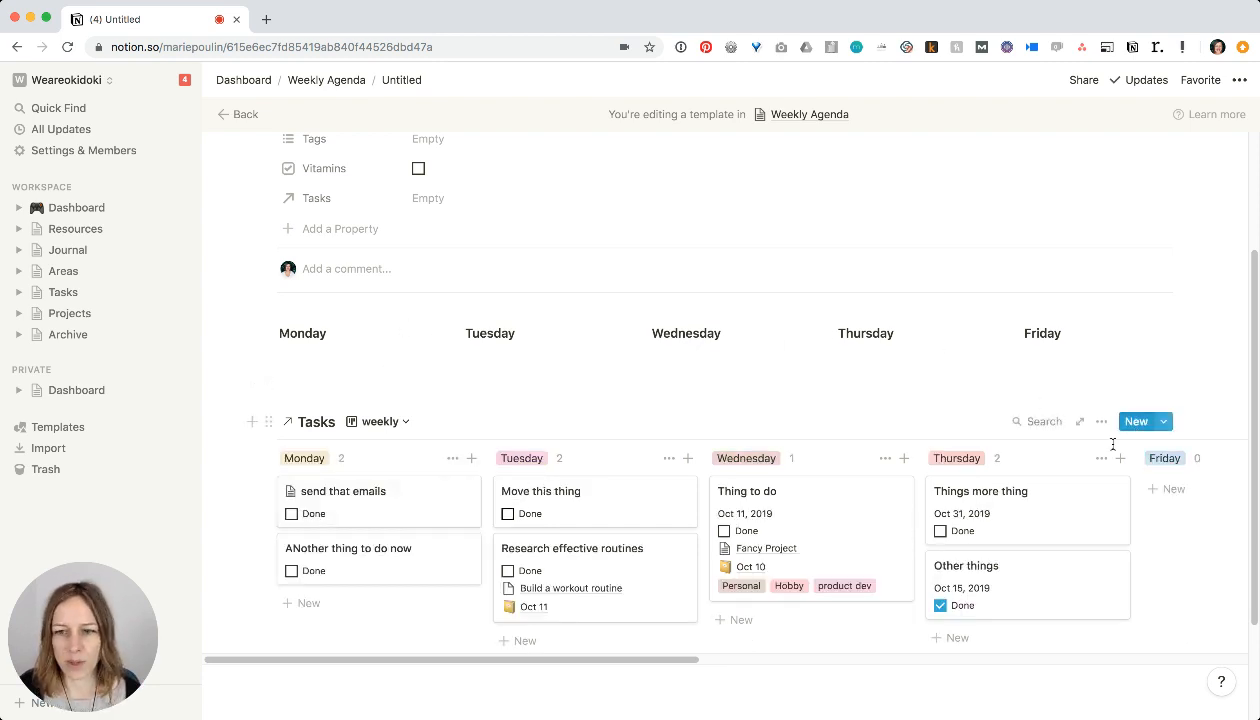
- Set the card size of the weekly Tasks board to Small
left_click(1086, 416)
left_click(1135, 422)
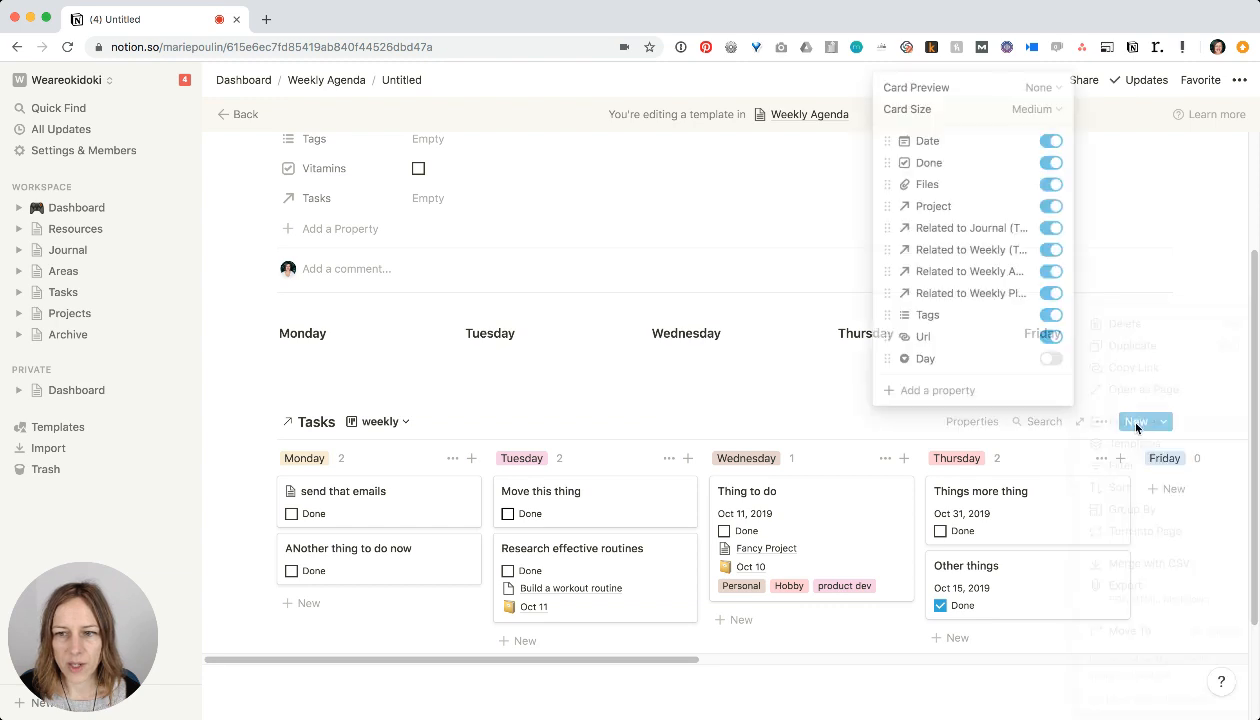
left_click(1040, 107)
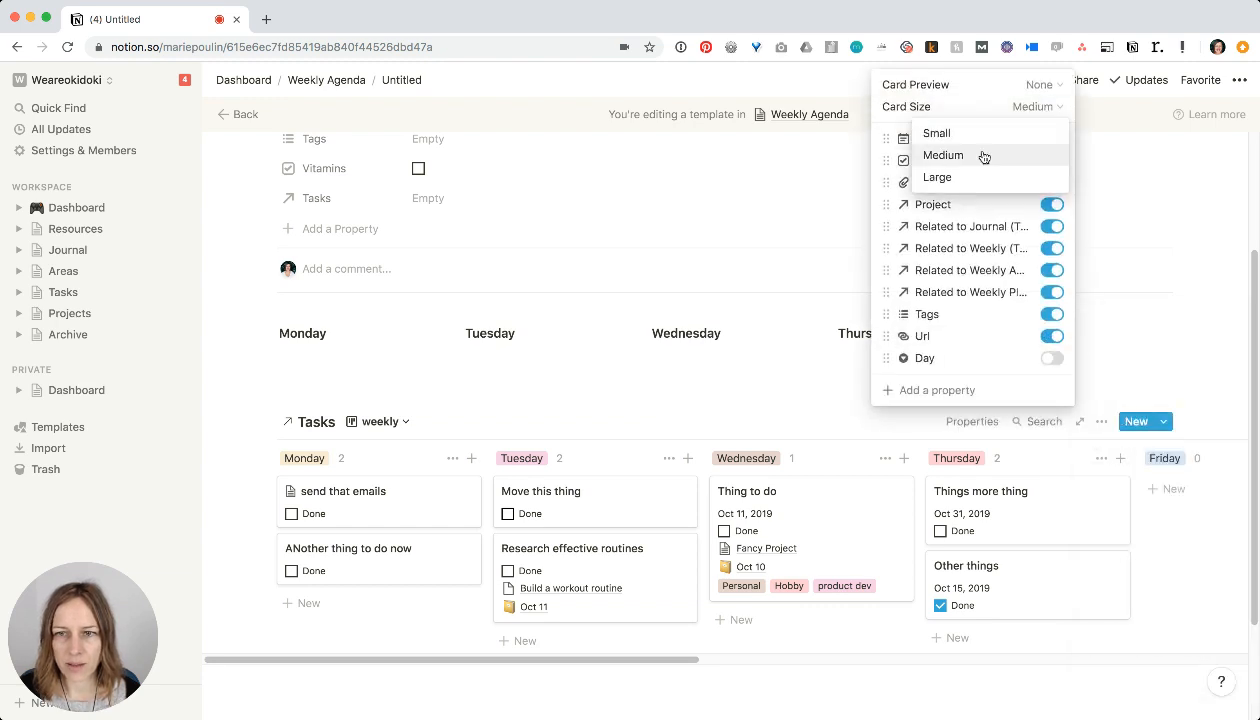
left_click(992, 140)
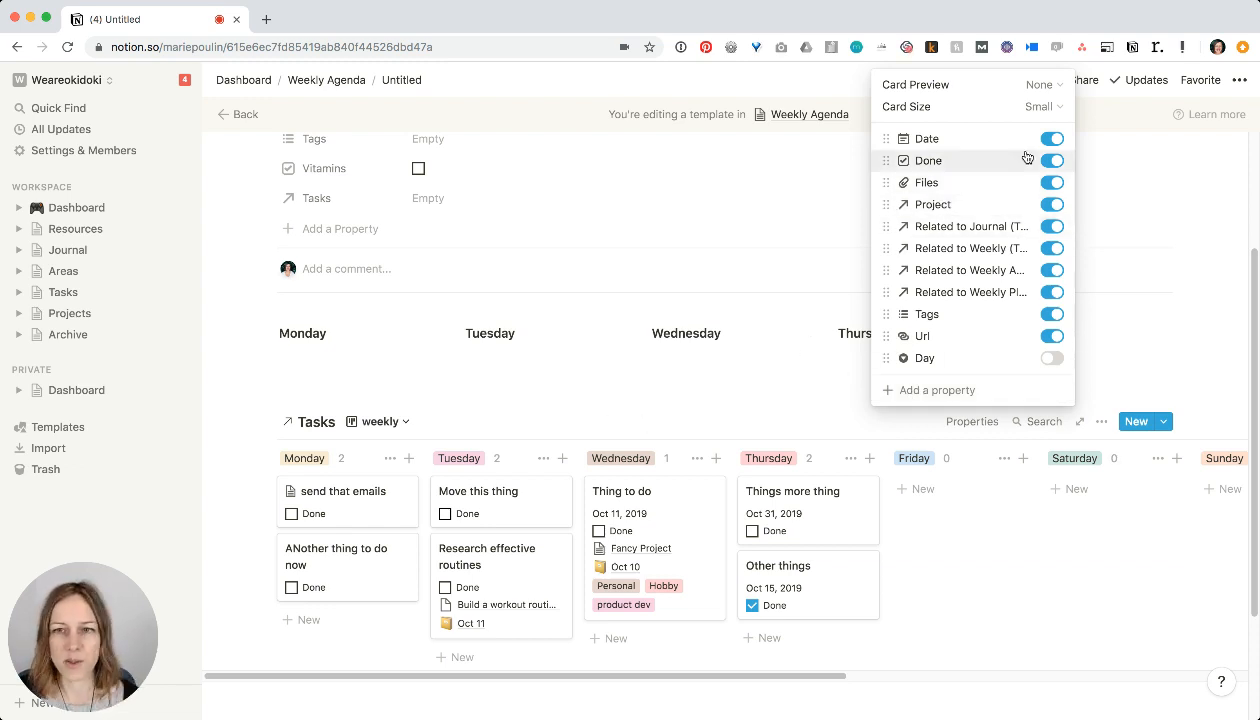
- Set the weekly Tasks board's card size to Medium and hide all four "Related to" properties from its cards
left_click(1042, 106)
left_click(996, 160)
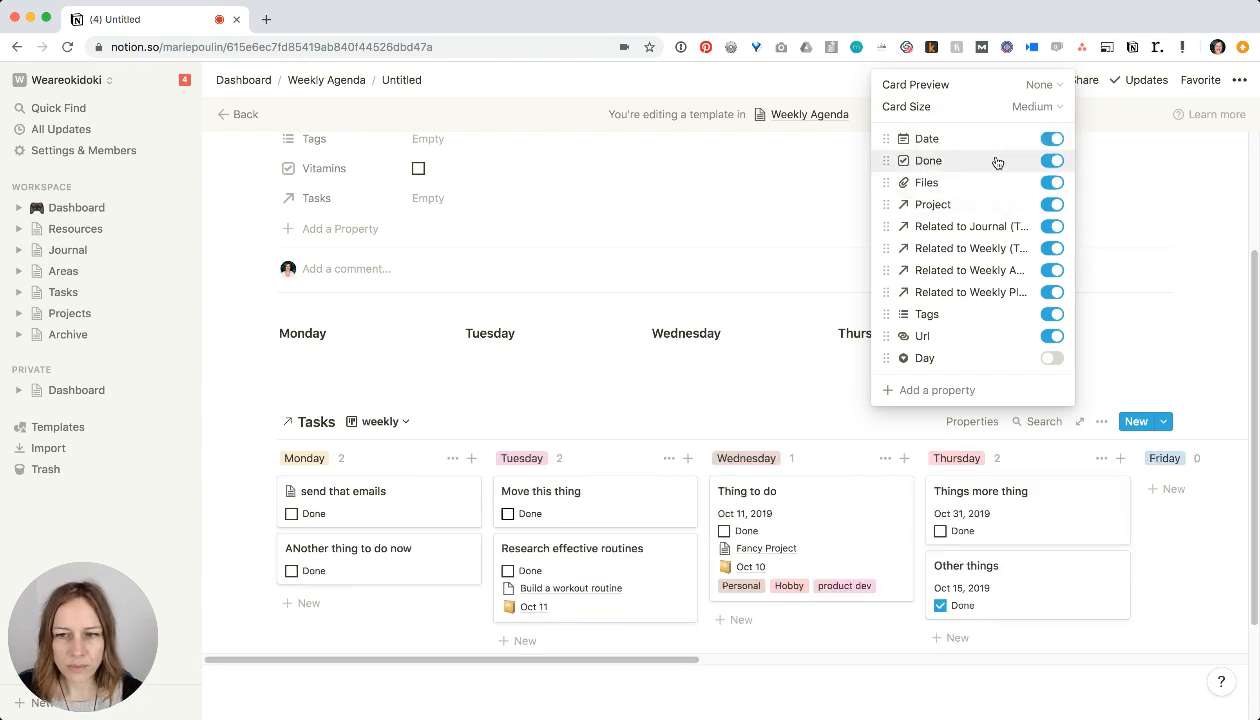
left_click(1051, 226)
left_click(1051, 248)
left_click(1046, 272)
left_click(1045, 272)
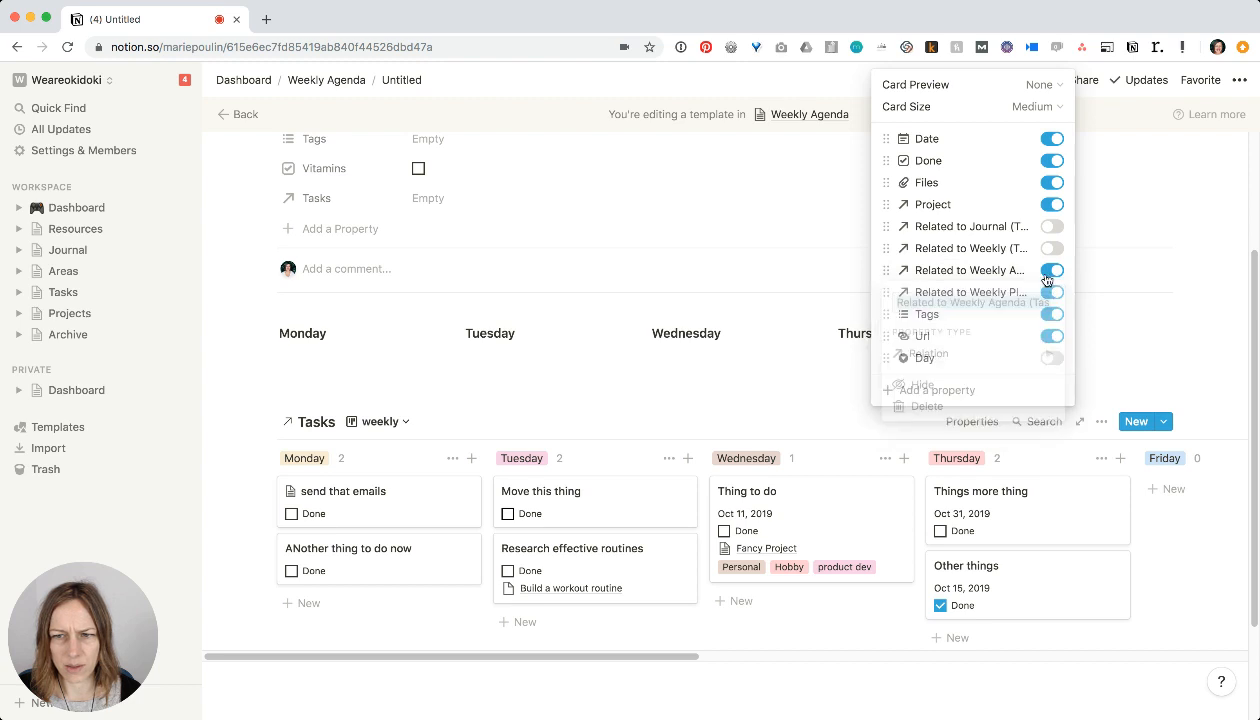
left_click(1051, 270)
left_click(1051, 292)
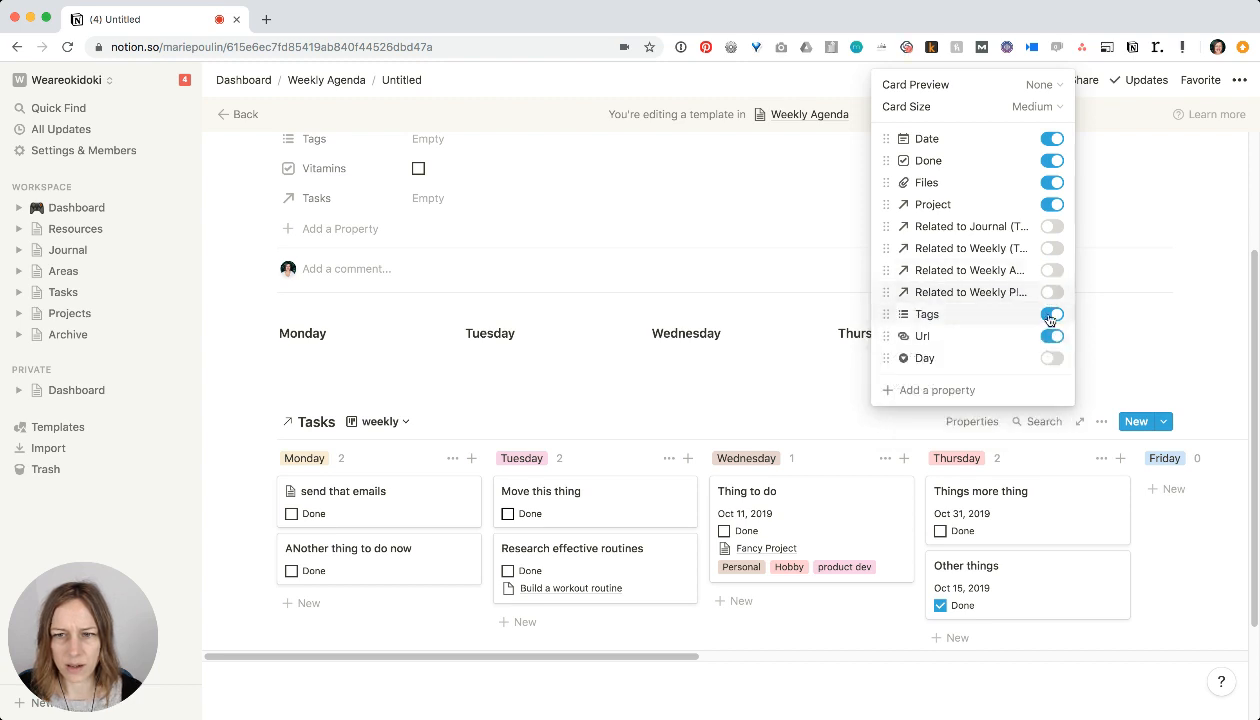
- Hide the Tags, Url, Project, Files and Done properties from the weekly board's cards, leaving Date shown
left_click(1051, 314)
left_click(1051, 336)
left_click(1051, 204)
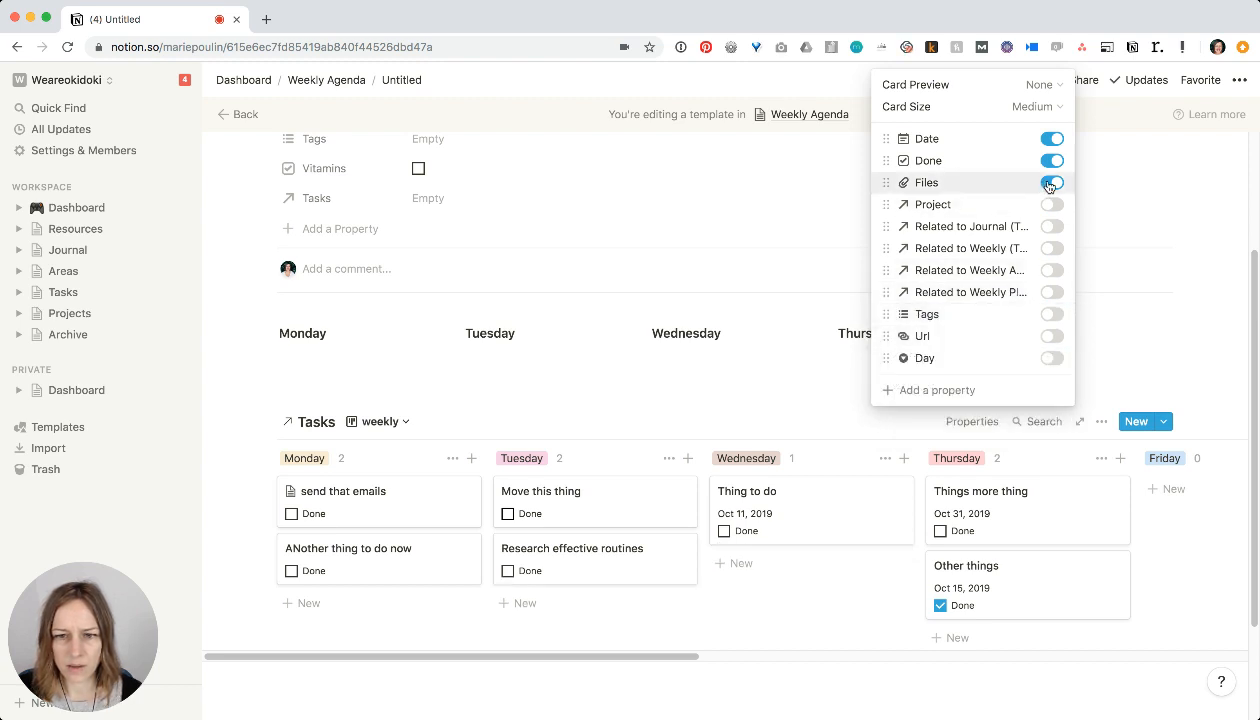
left_click(1050, 184)
left_click(1050, 161)
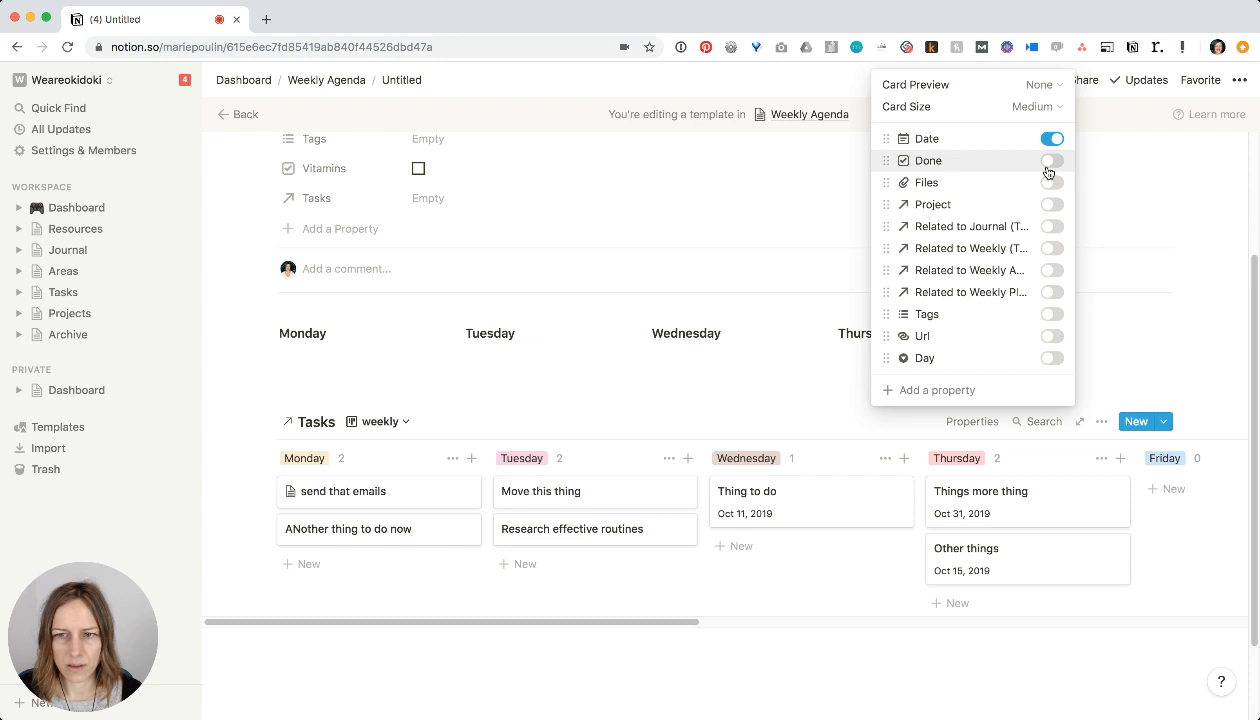
left_click(441, 610)
- Move the "send that emails" card from Monday to Tuesday and open it briefly to check its Day property
left_click_drag(404, 490, 530, 487)
left_click(628, 497)
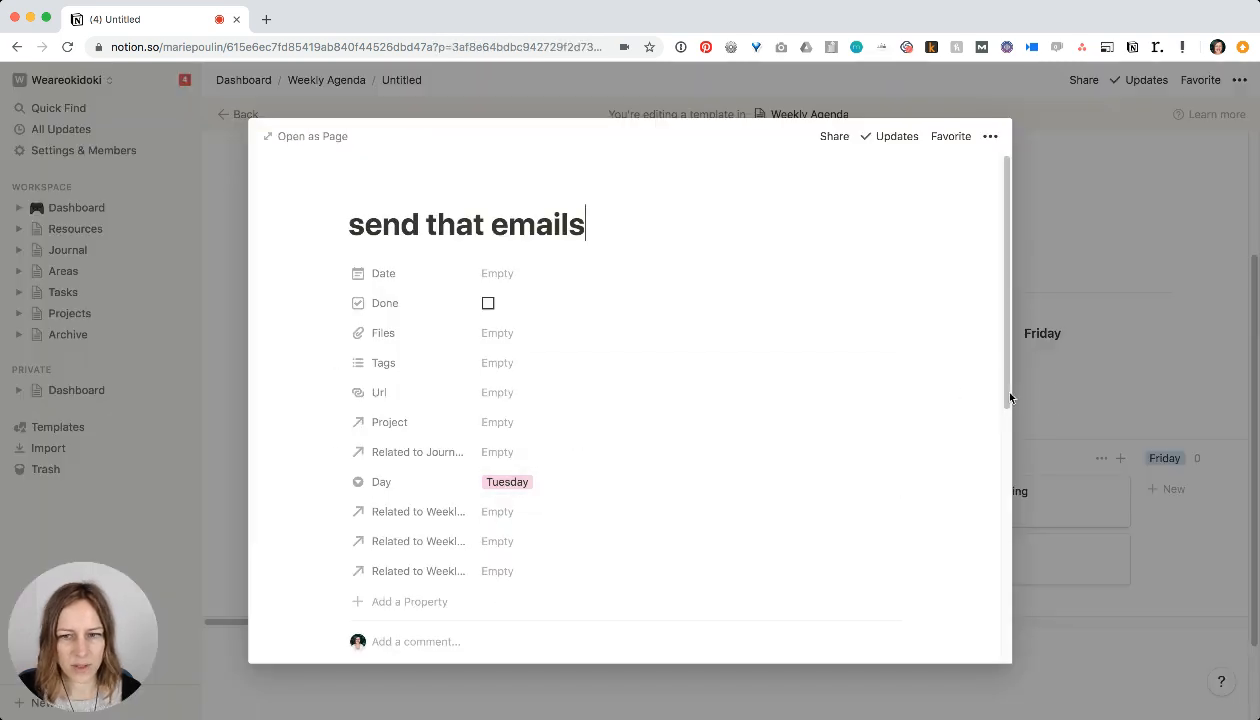
left_click(1044, 381)
- Title the Weekly Agenda template Week
scroll(582, 447, "up", 3)
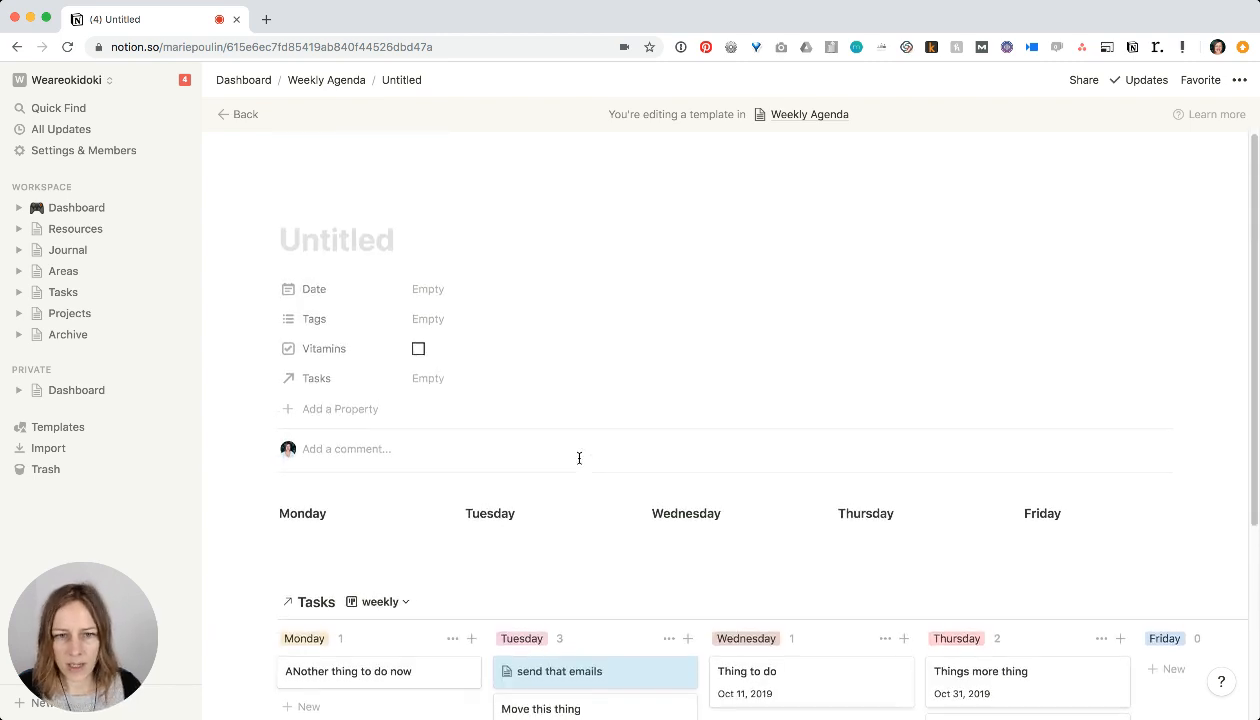
left_click(353, 253)
type("Ww")
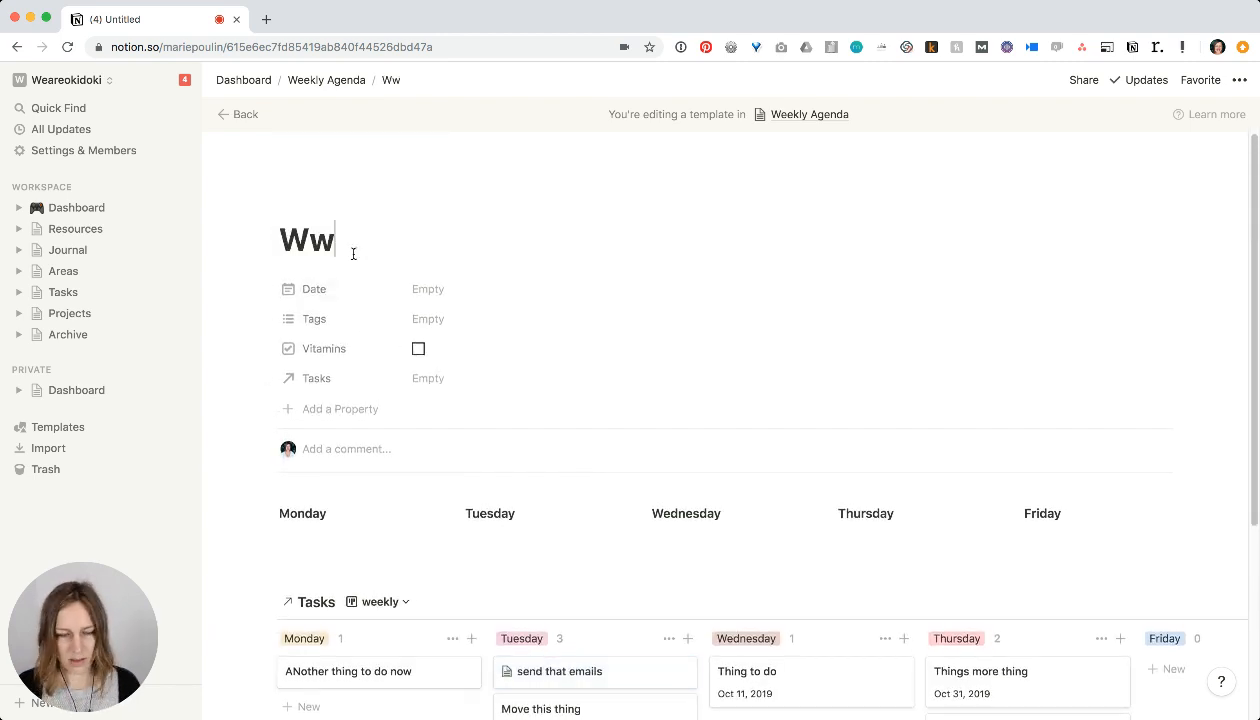
key("BackSpace")
type("eek")
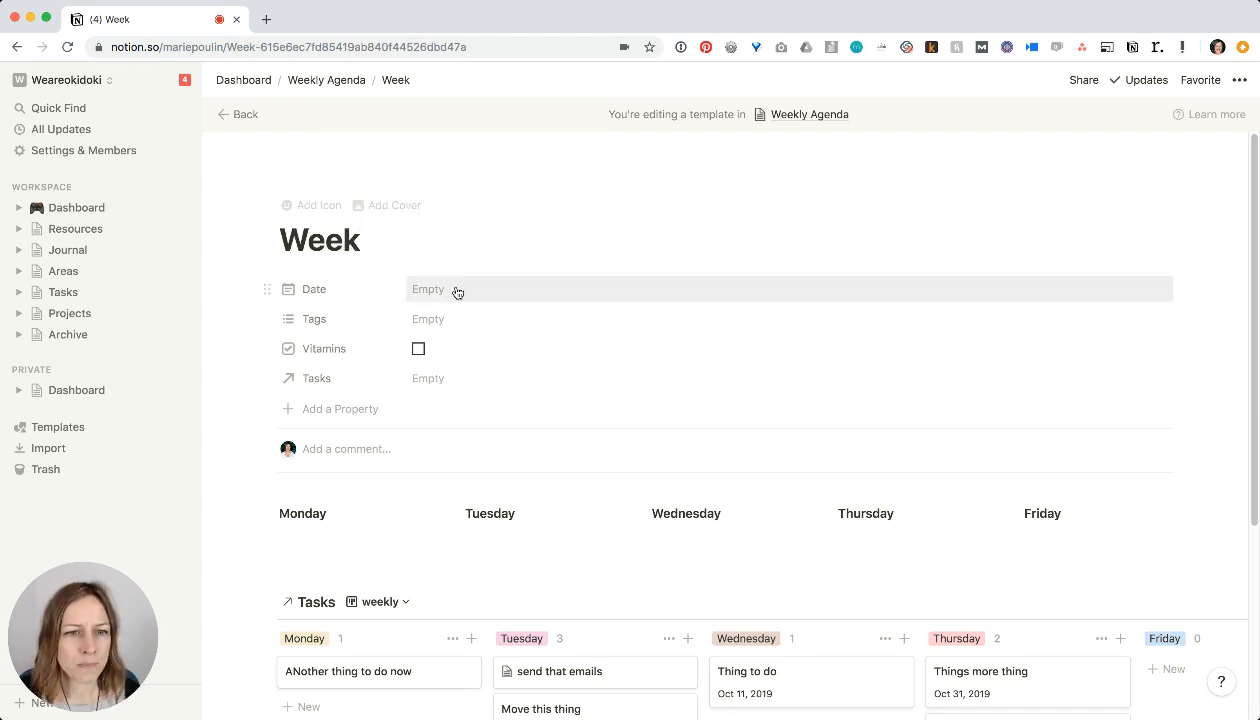
- Add a page icon to the Week template and change it to the brown fallen leaves emoji
left_click(318, 207)
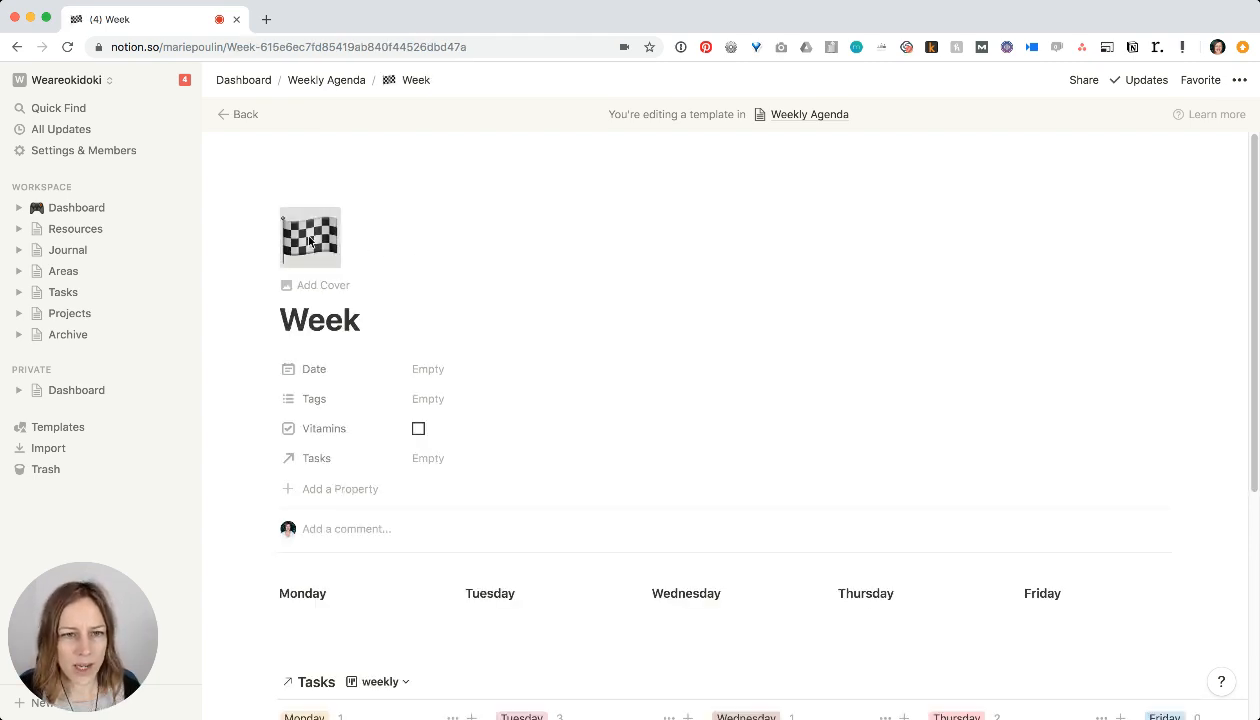
left_click(316, 242)
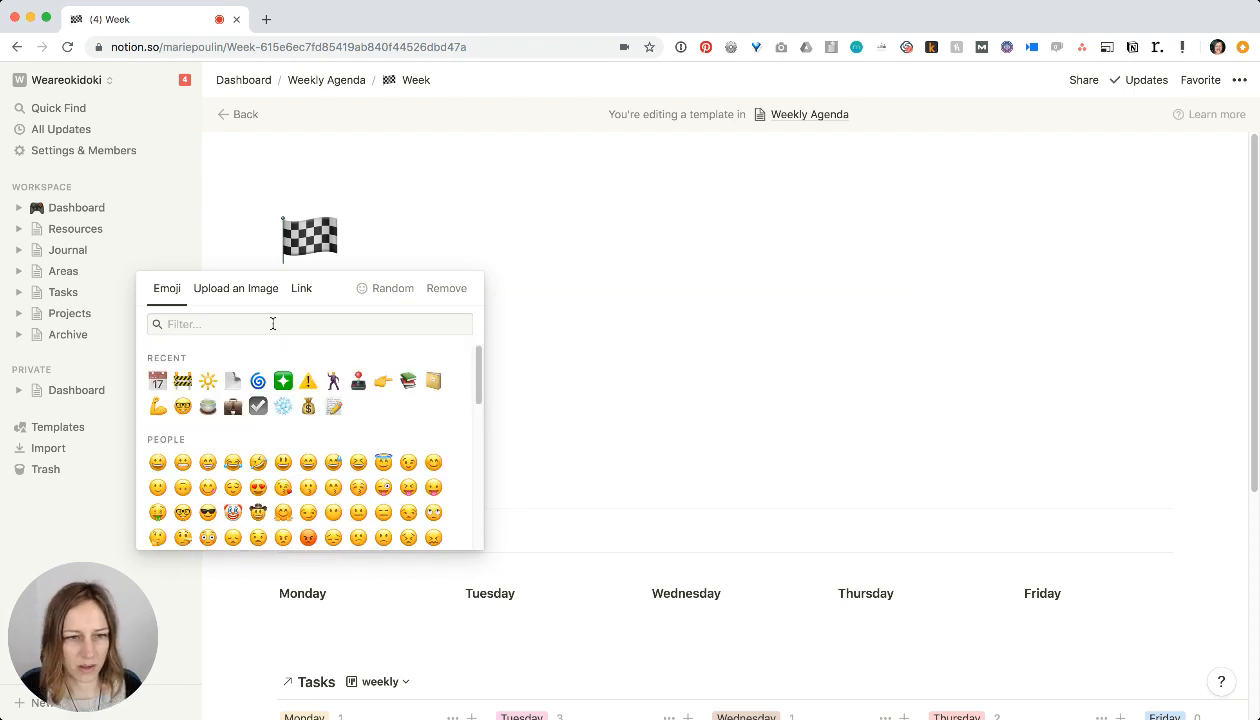
type("leaf")
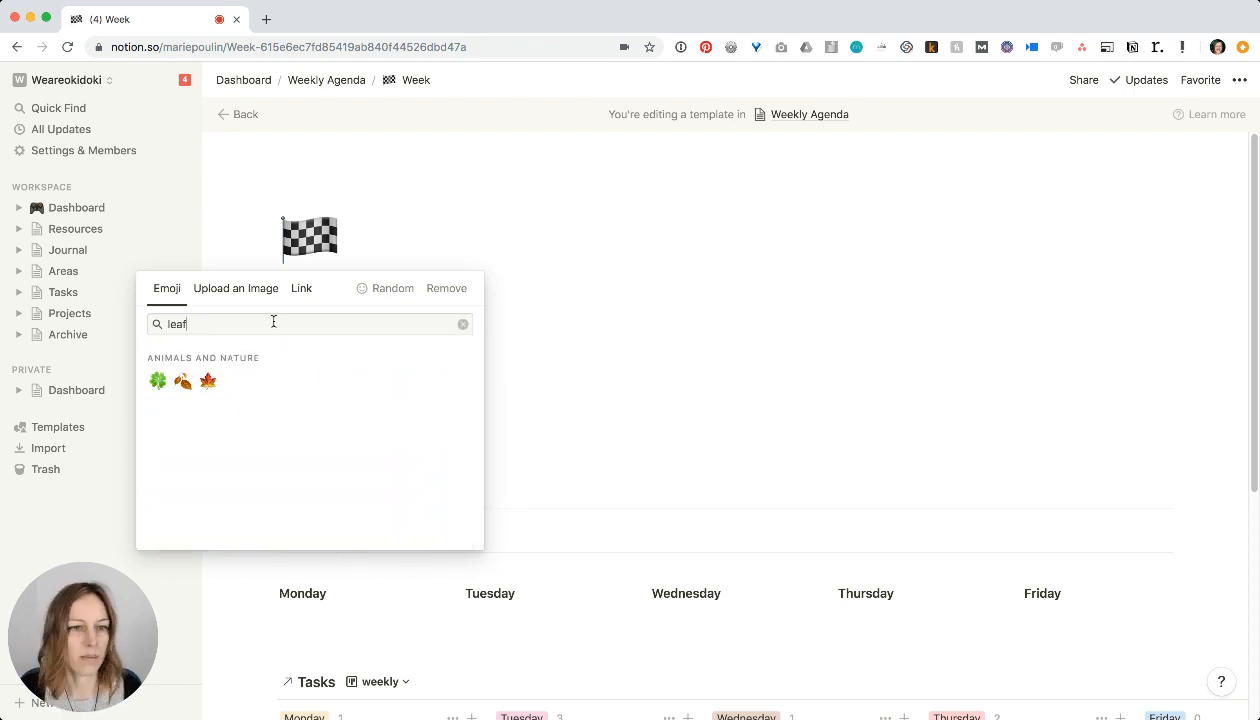
left_click(183, 381)
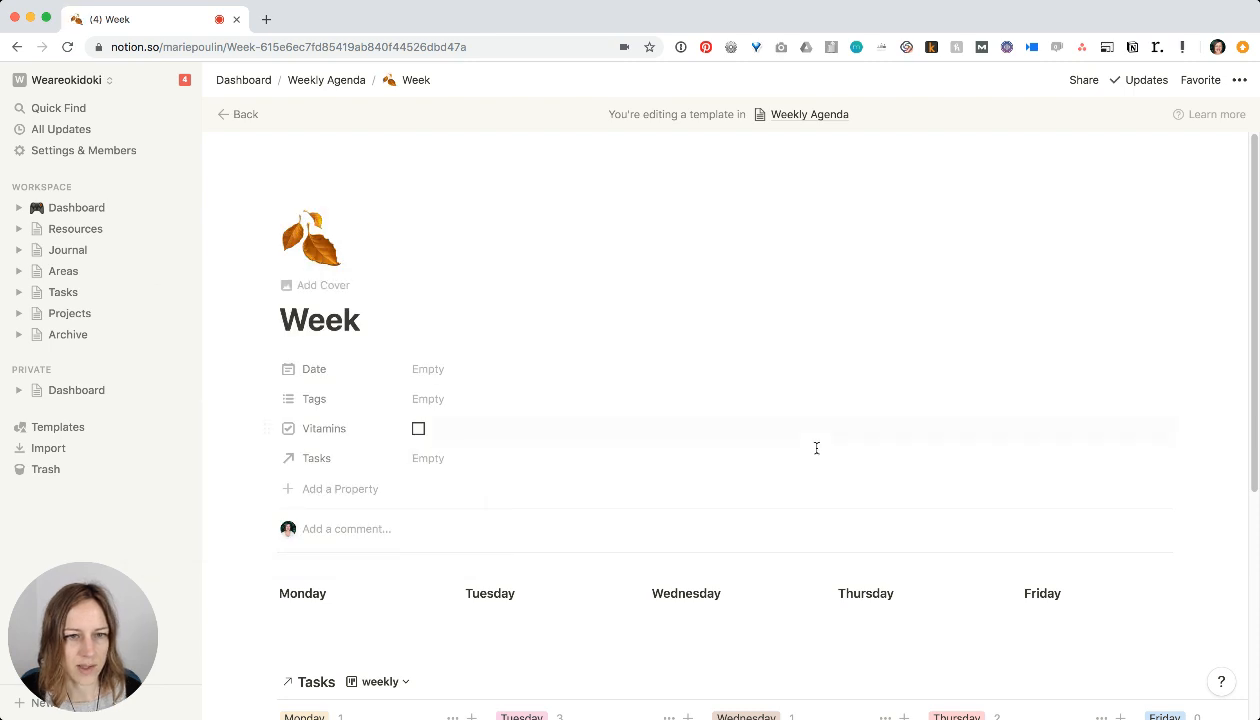
- Insert a Template Button block at the bottom of the Monday column, above the linked Tasks board
scroll(816, 448, "down", 7)
left_click(487, 567)
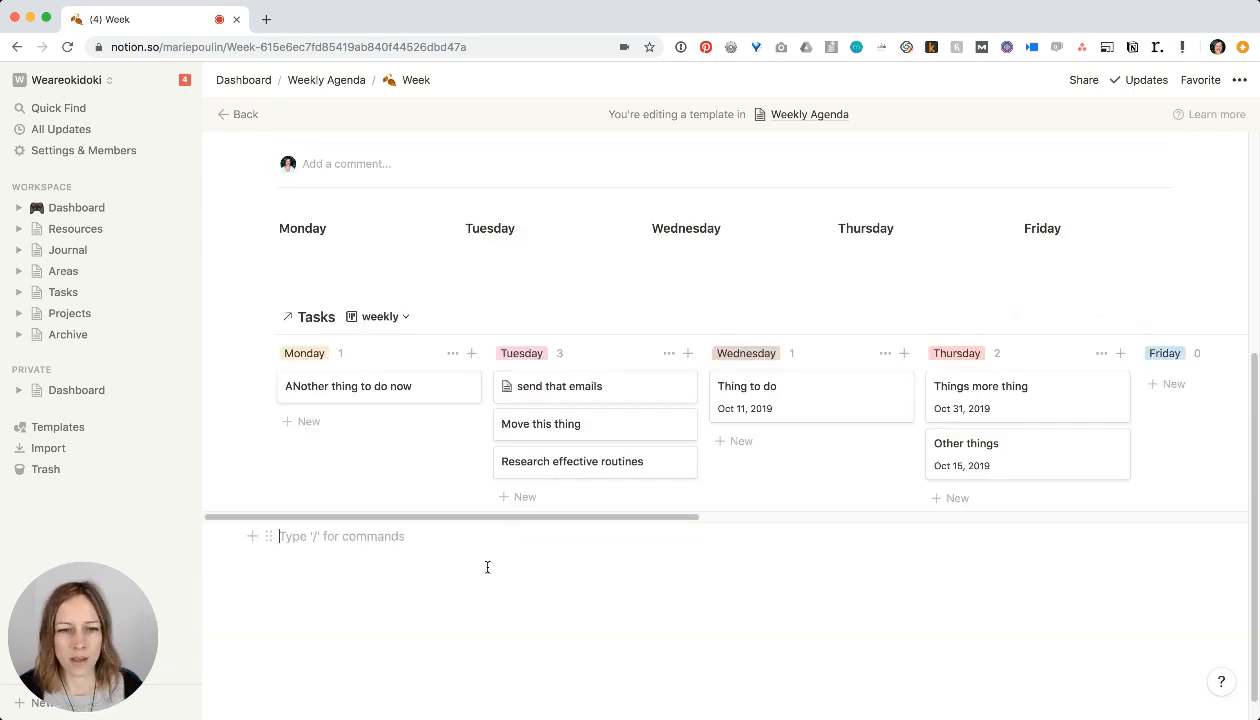
scroll(413, 422, "up", 2)
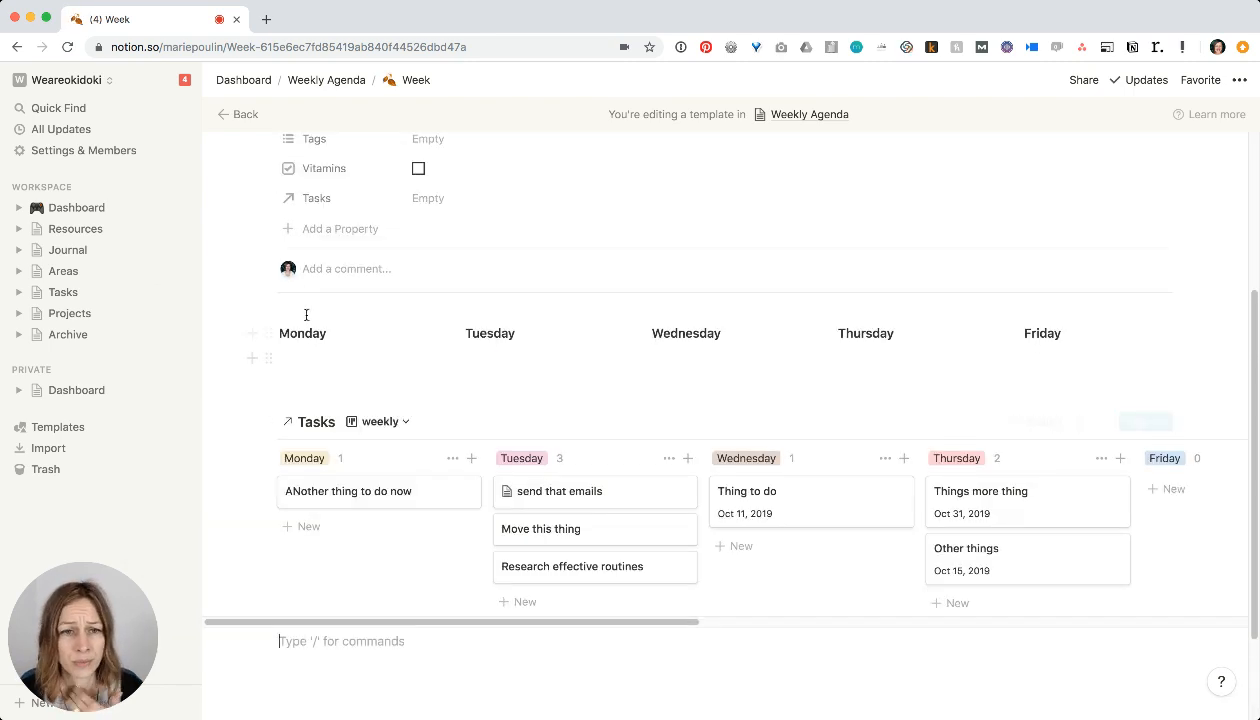
left_click(275, 307)
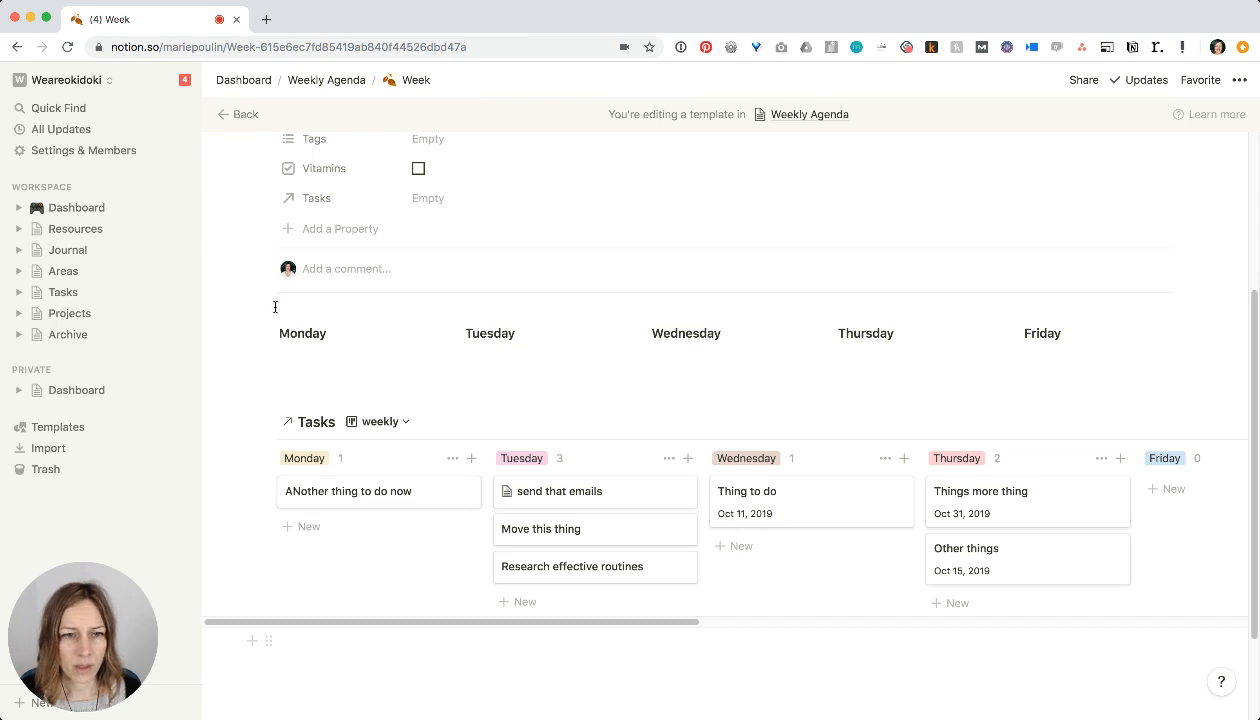
left_click(306, 386)
key("Return")
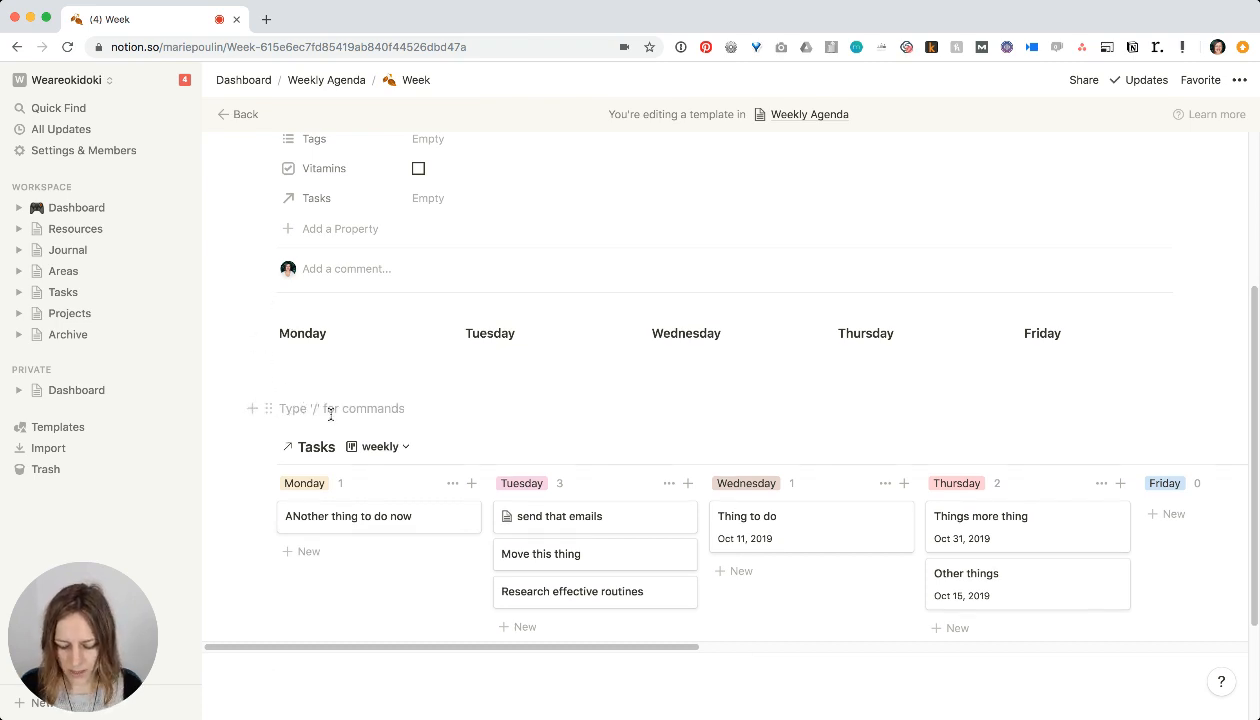
type("/tem")
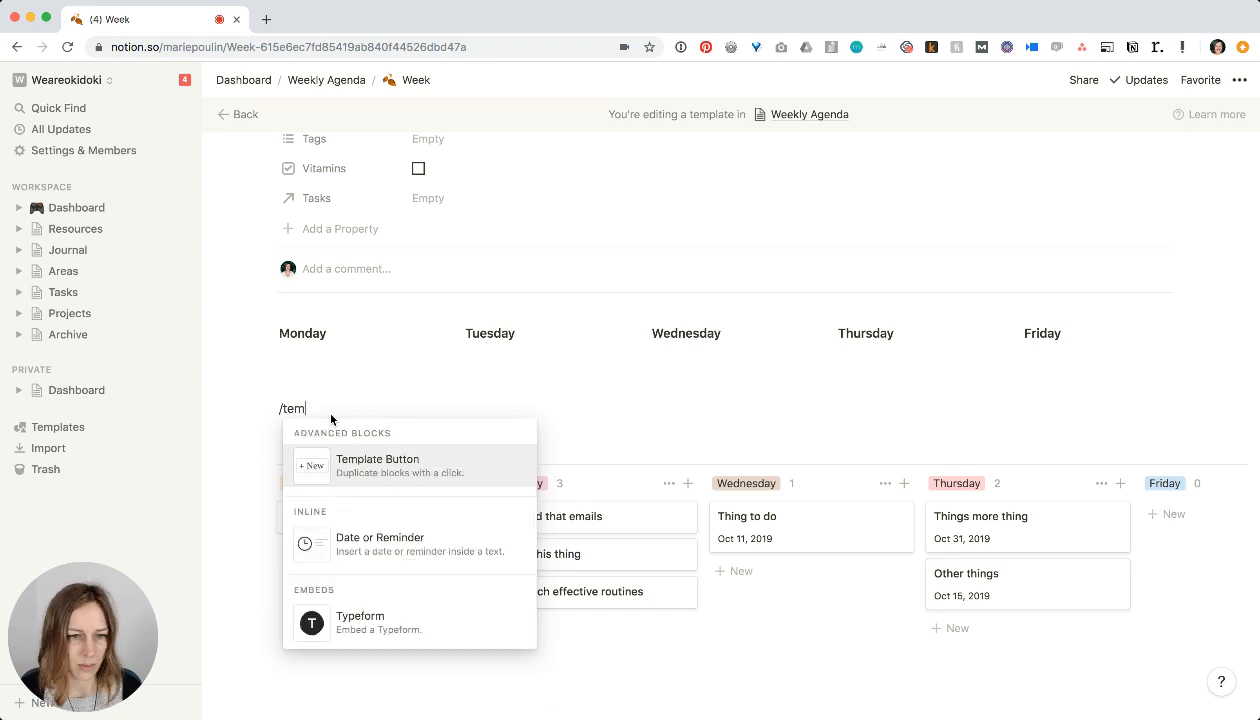
key("Return")
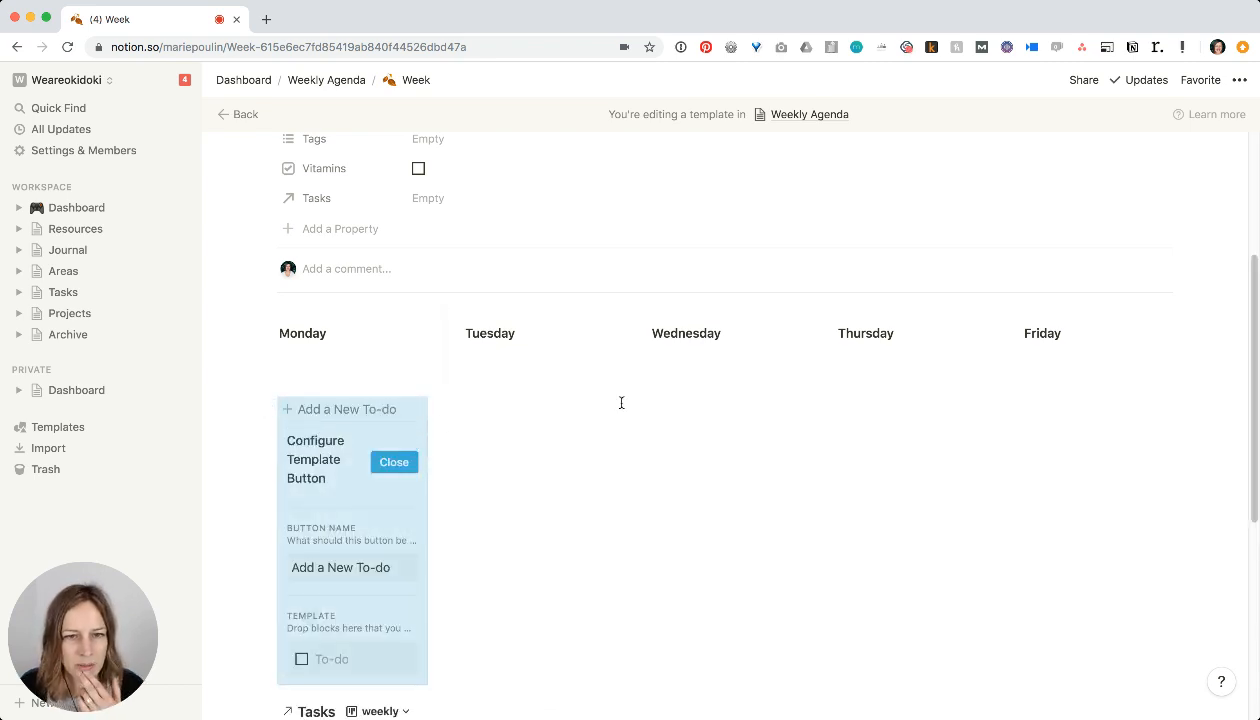
- Add the text "Take out garbage" under the Wednesday heading
left_click(677, 357)
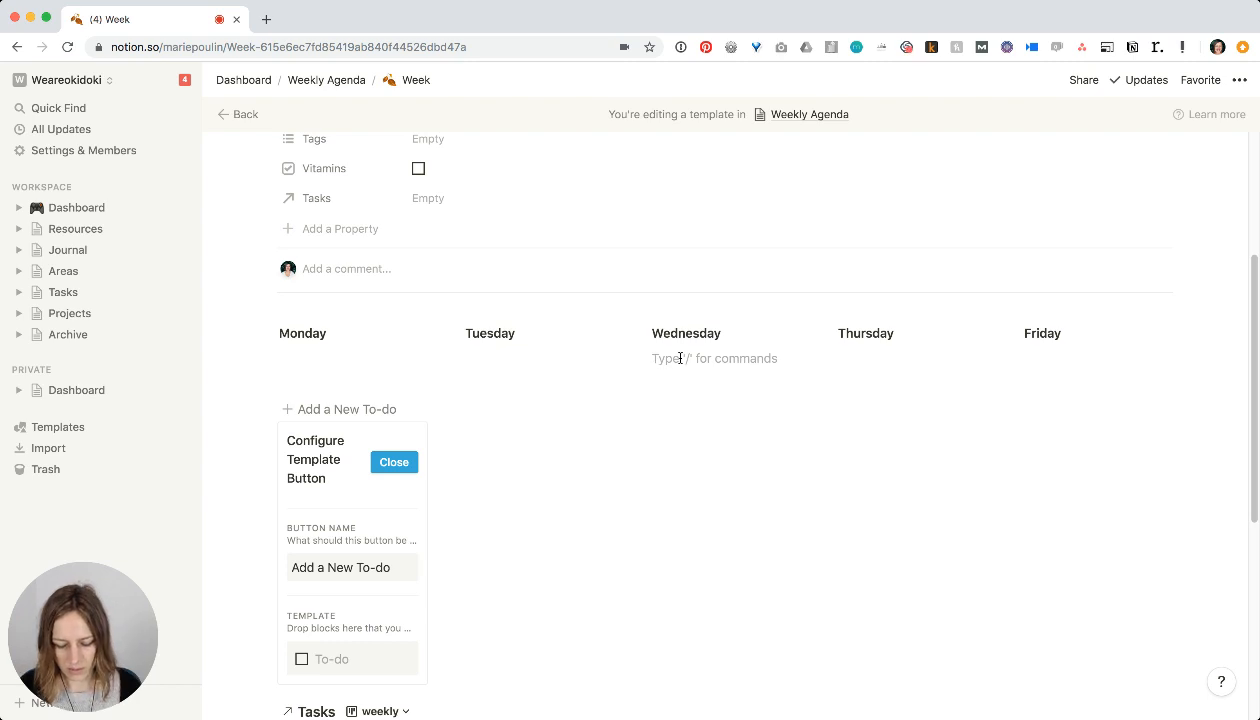
type("Create")
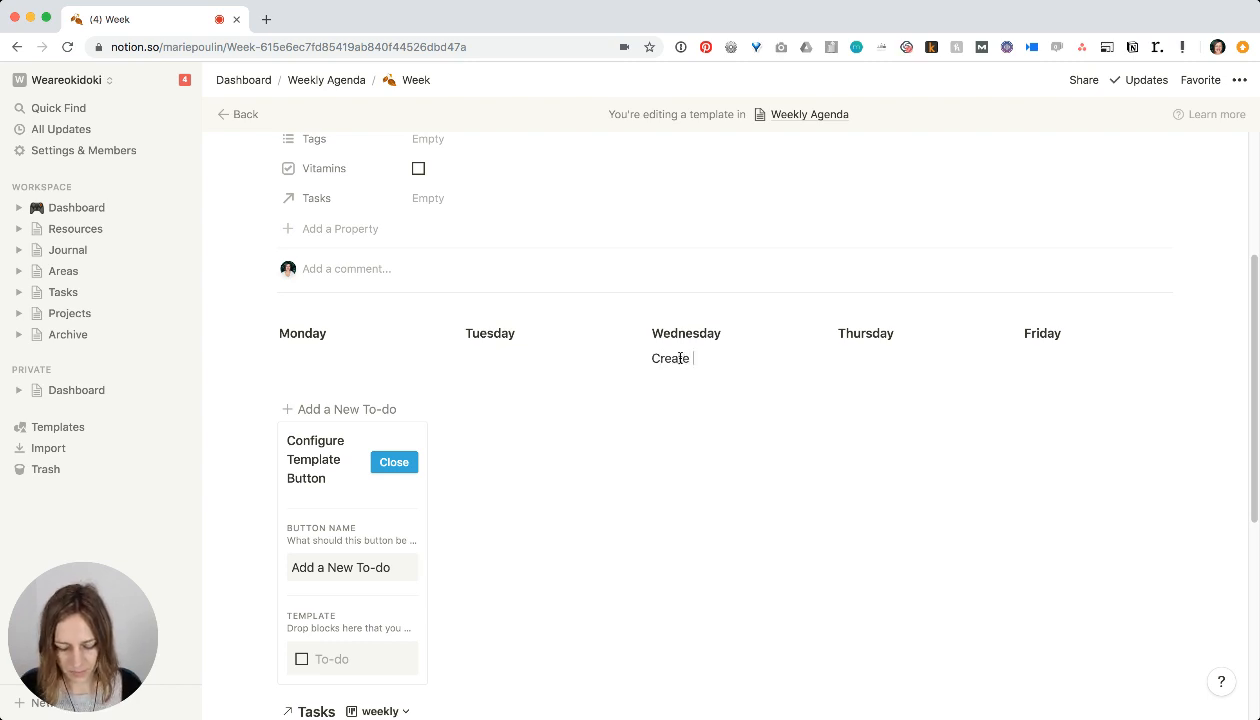
double_click(680, 358)
type("Take out garbage")
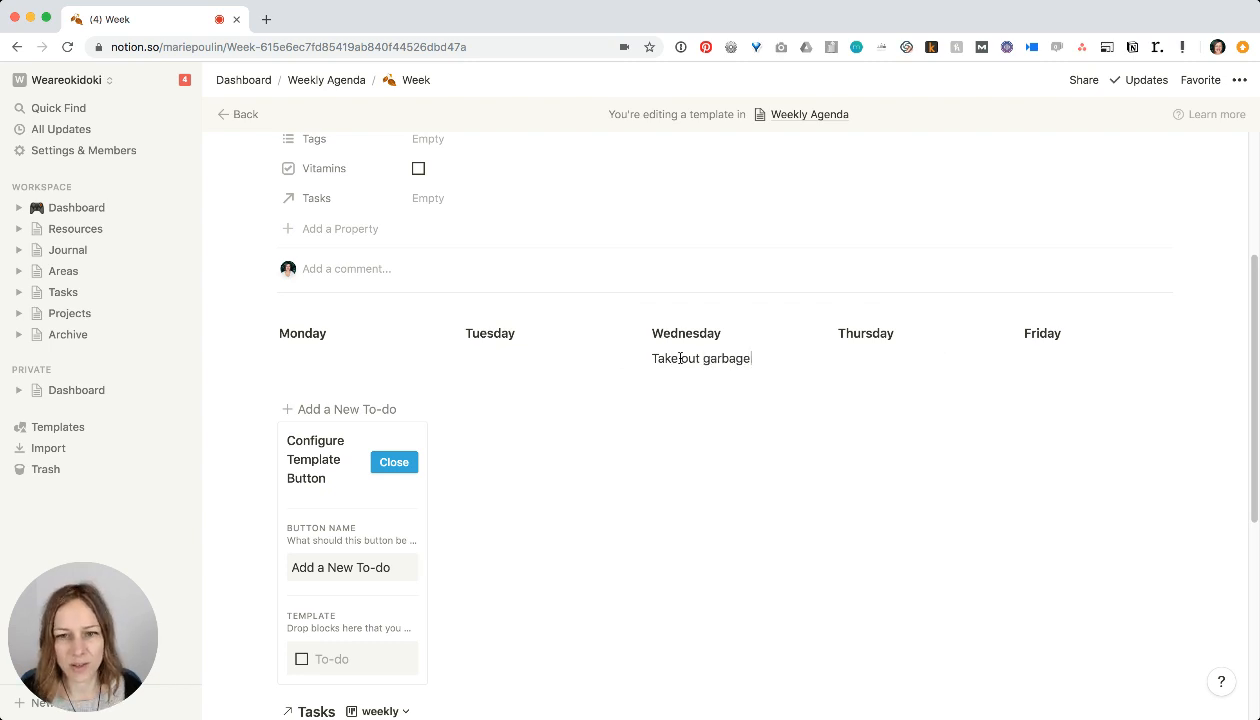
- Apply a Blue Background to the "Take out garbage" block under Wednesday
left_click(640, 359)
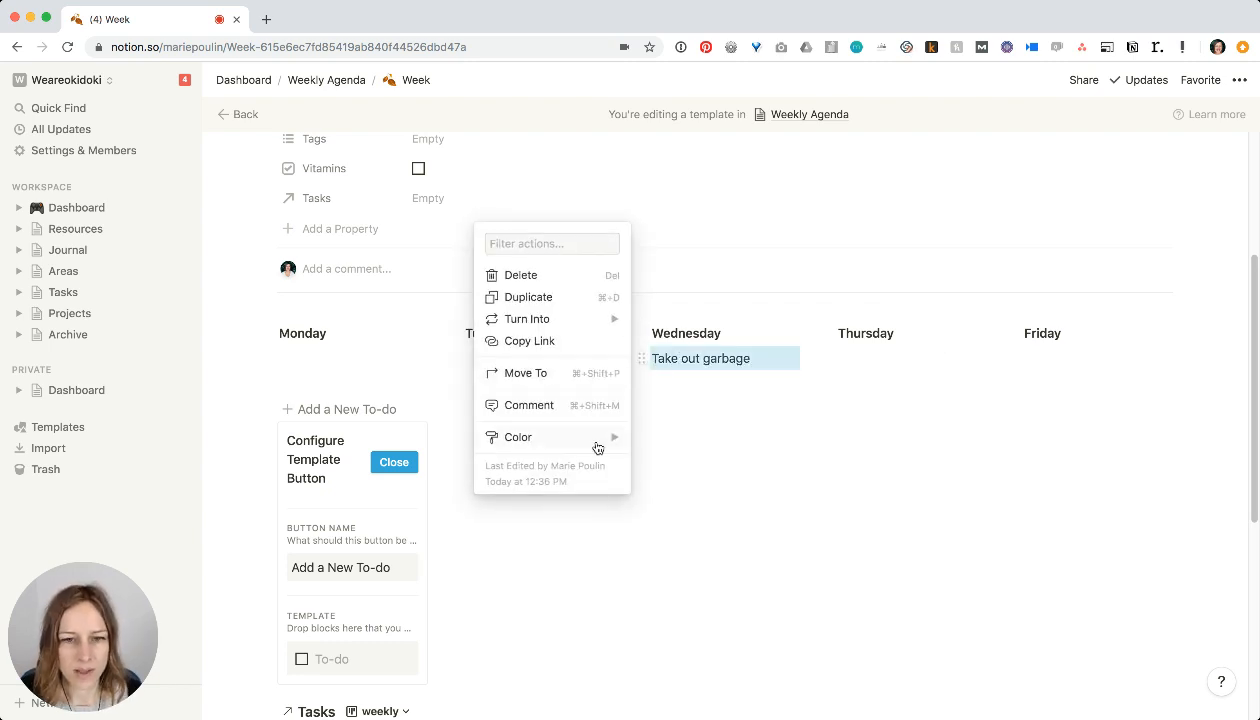
mouse_move(594, 442)
scroll(693, 640, "down", 1)
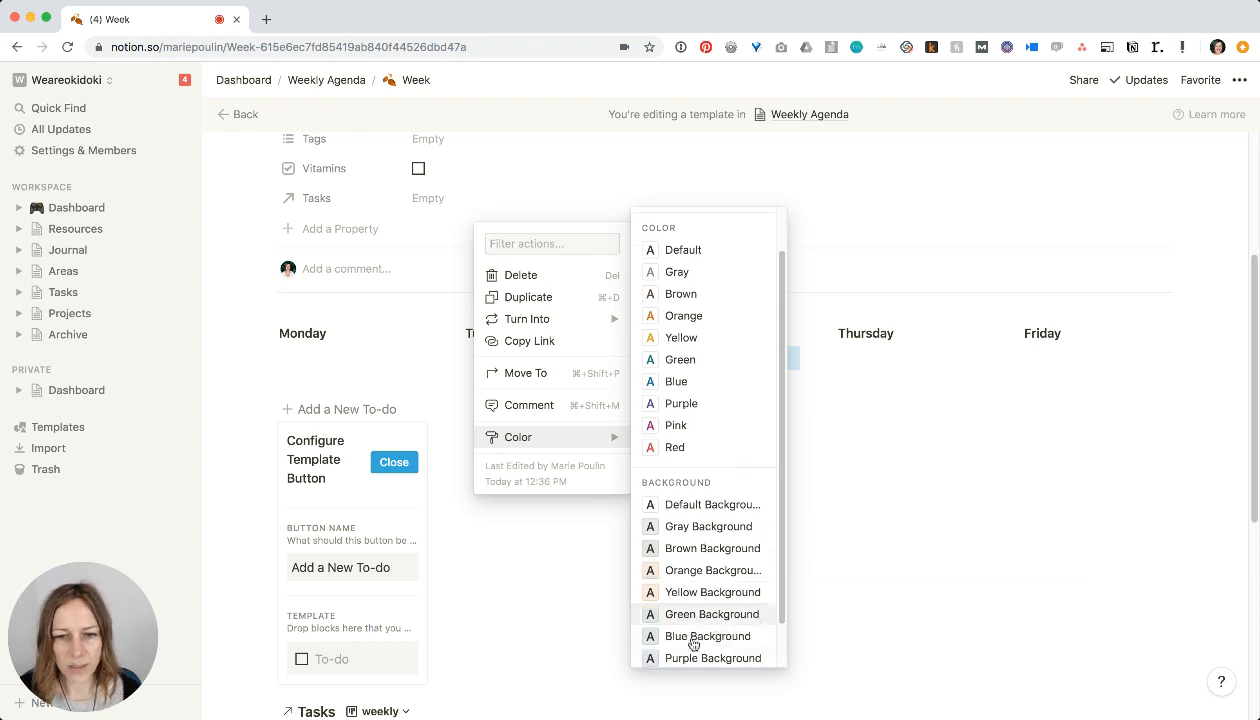
left_click(687, 642)
left_click(742, 391)
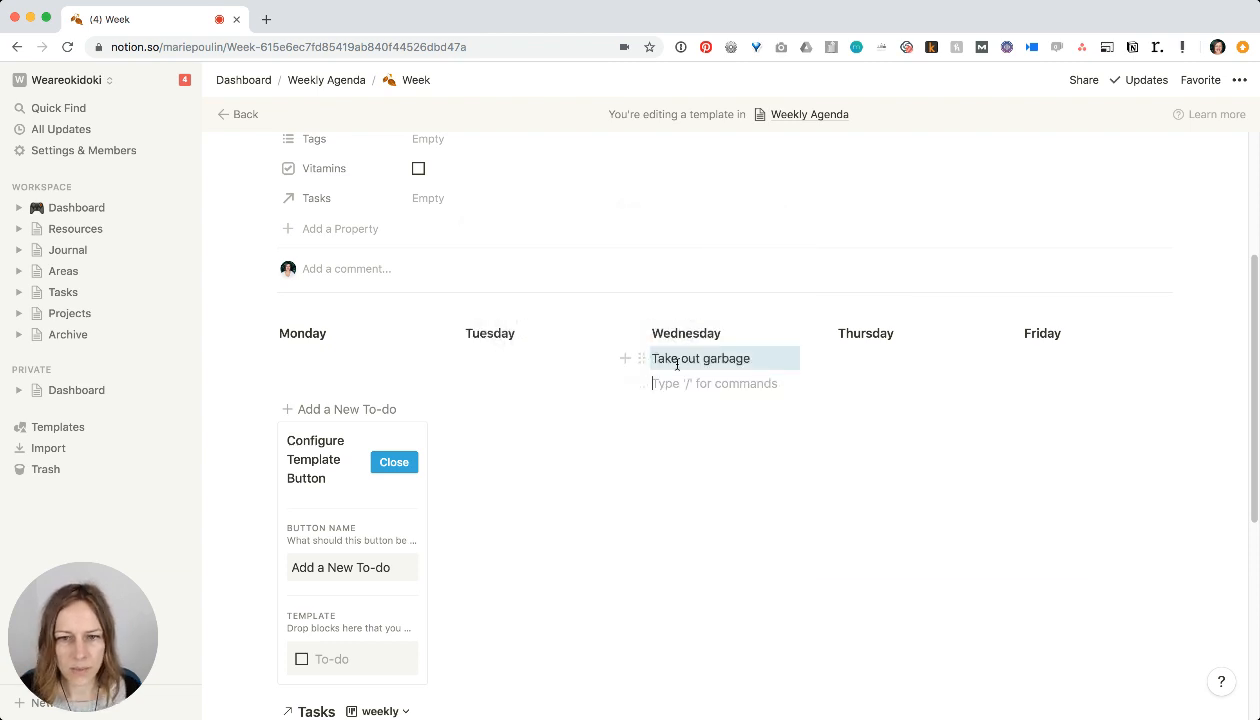
- Replace the template button's default to-do with the plain text "9am with" and name the button "Add a new Meeting"
scroll(548, 341, "up", 2)
scroll(378, 479, "down", 4)
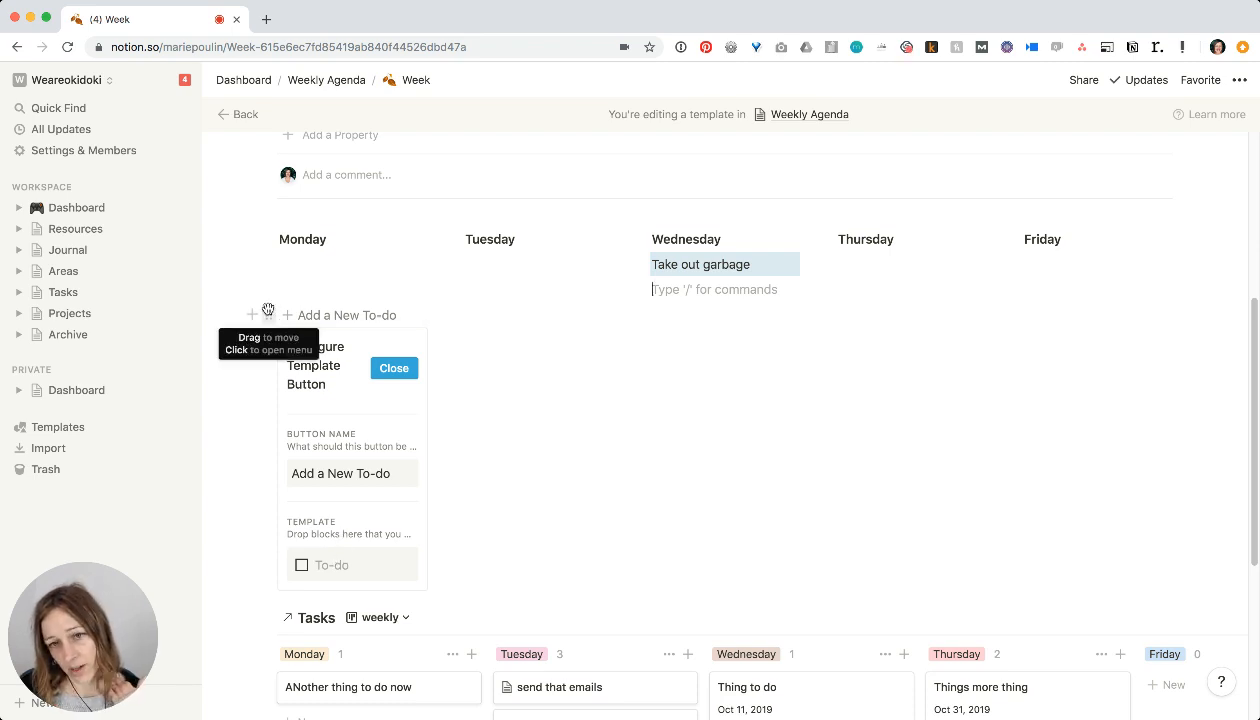
left_click(340, 562)
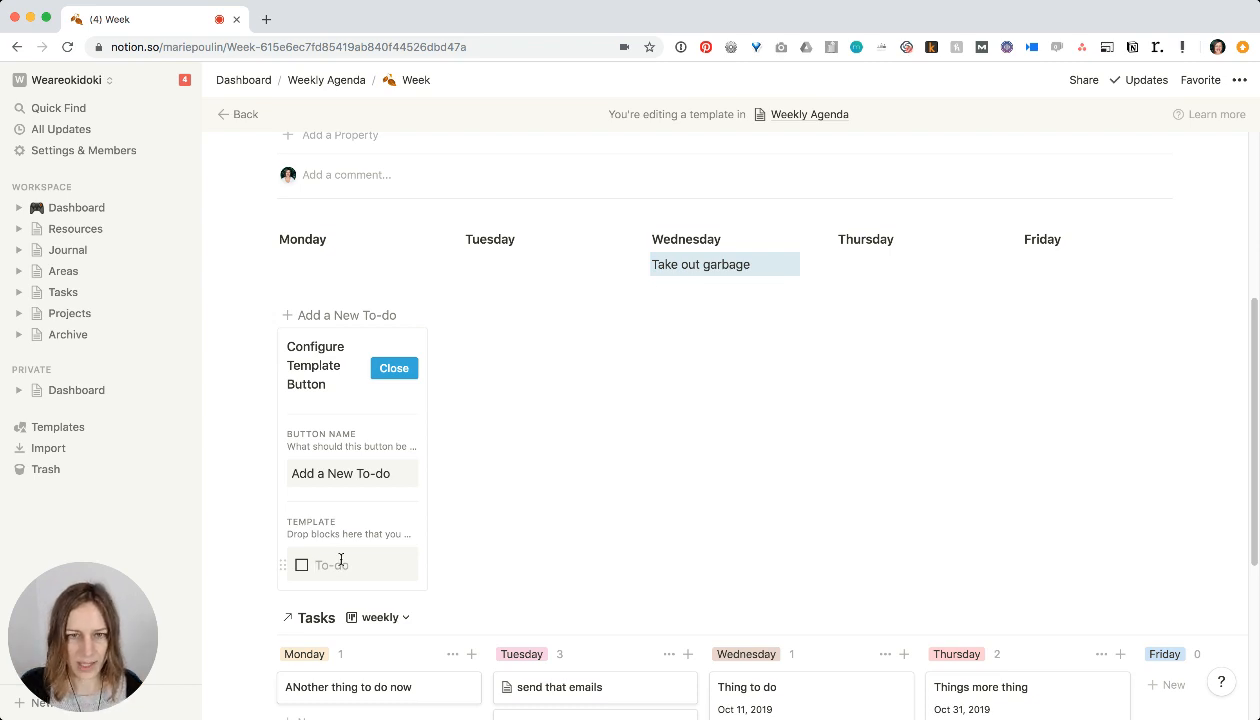
key("BackSpace")
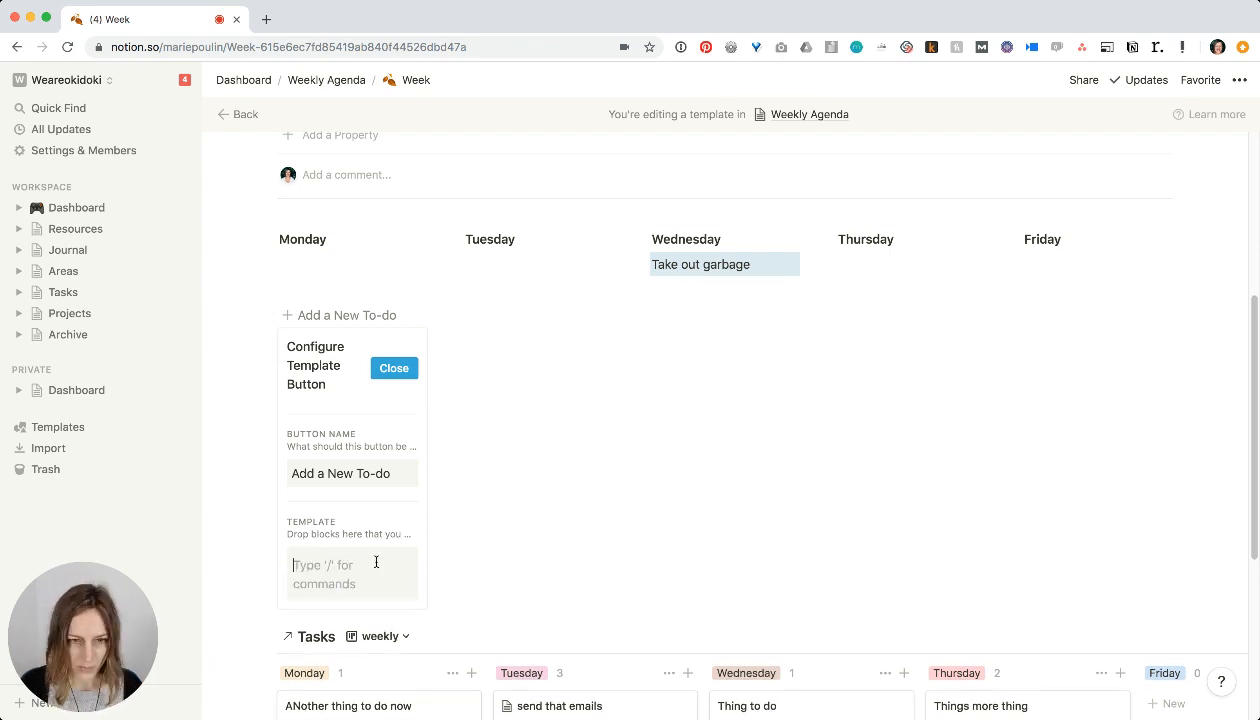
type("9am with")
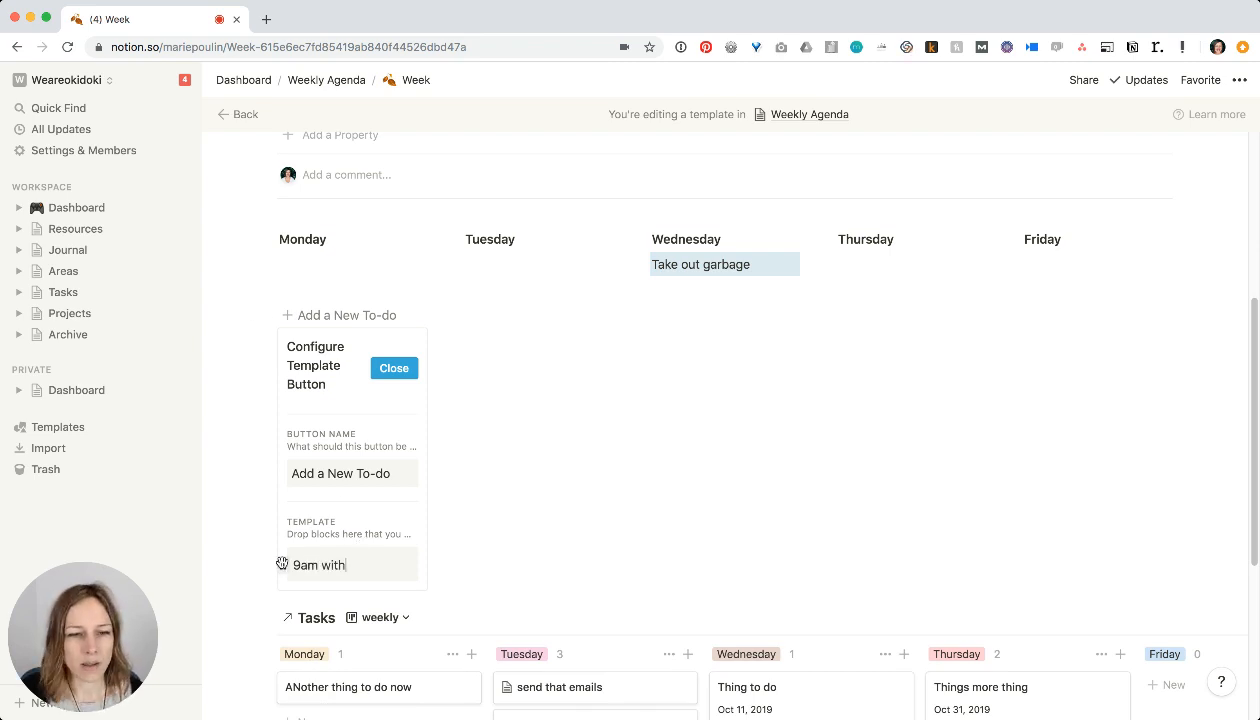
left_click_drag(328, 473, 406, 474)
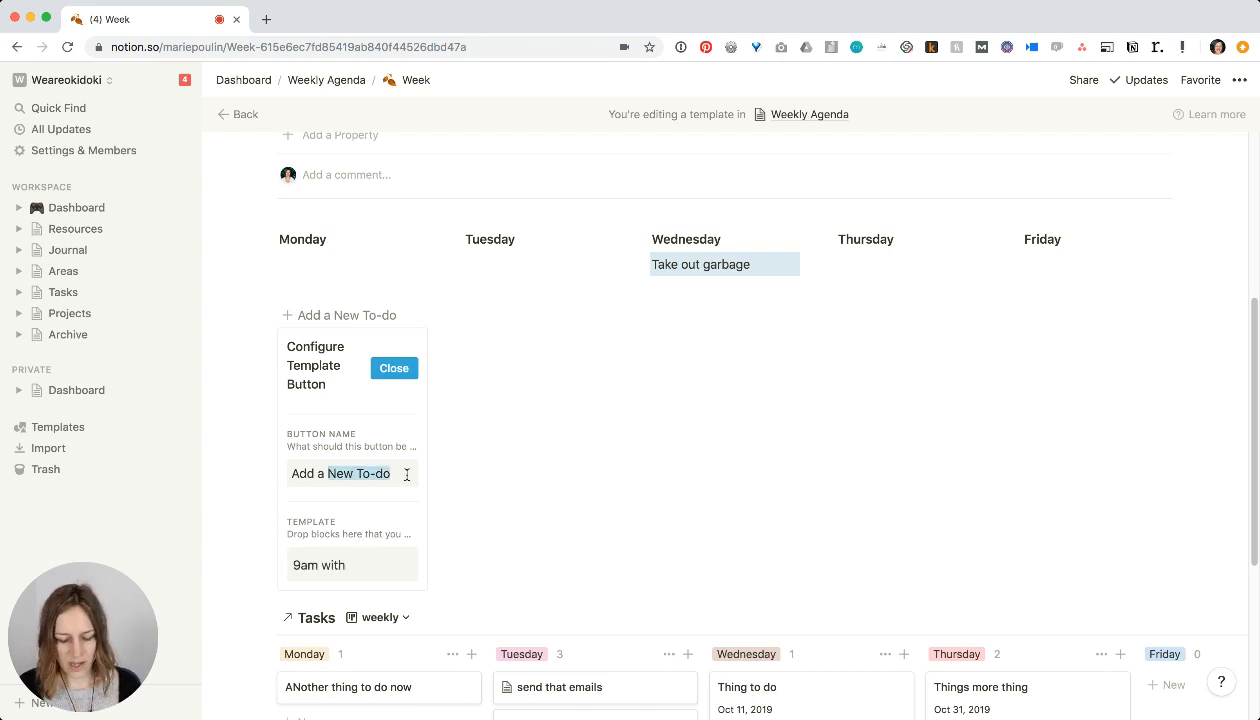
type("new Meeting")
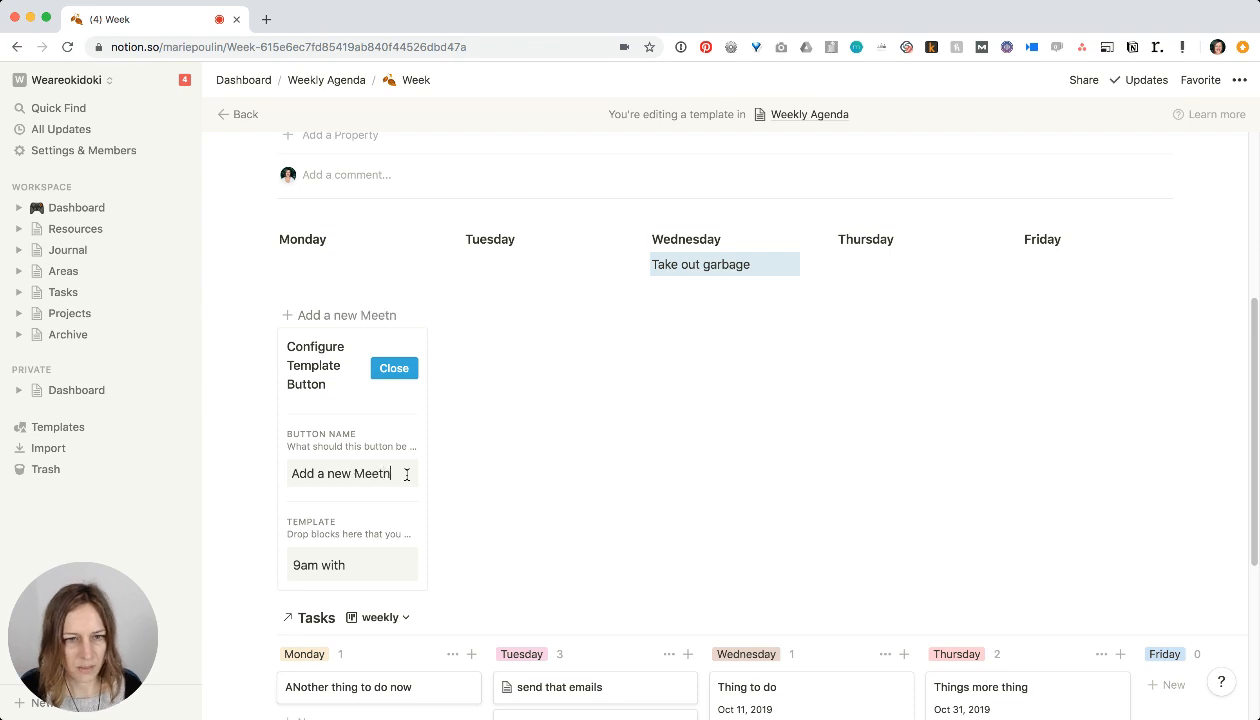
- Apply a pink background to the "9am with" block inside the template button
left_click(279, 557)
mouse_move(226, 658)
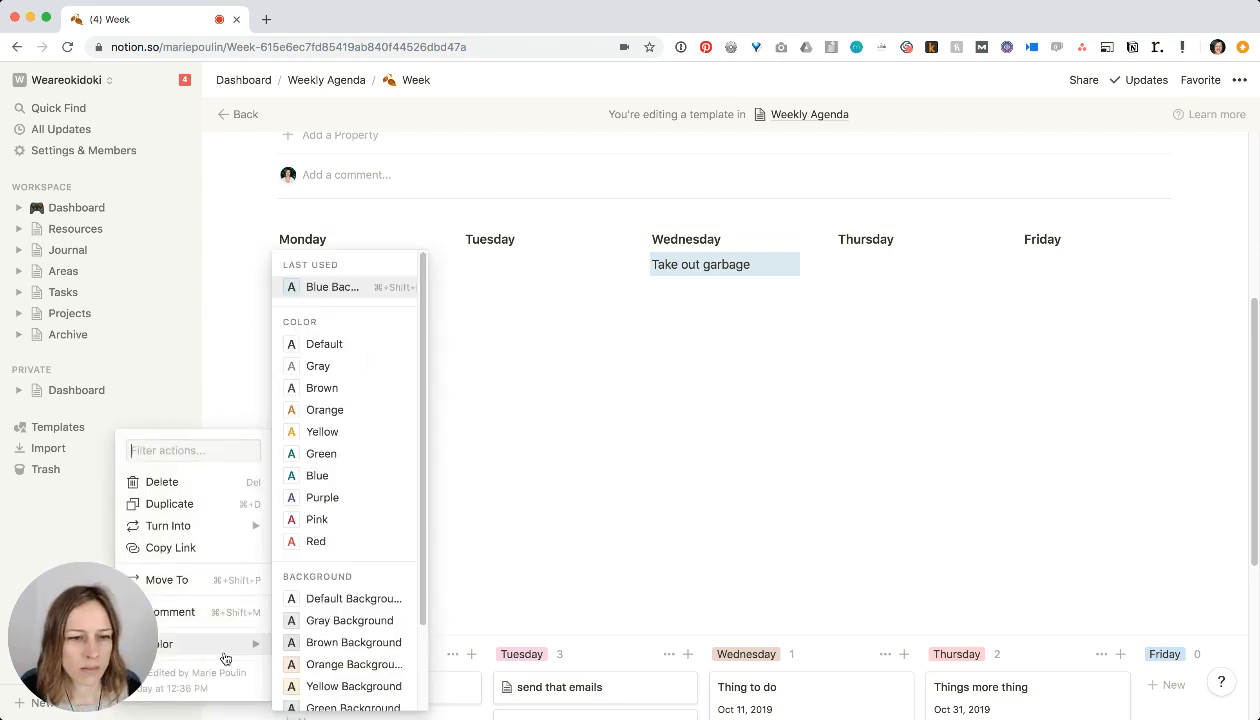
scroll(332, 664, "down", 2)
left_click(330, 672)
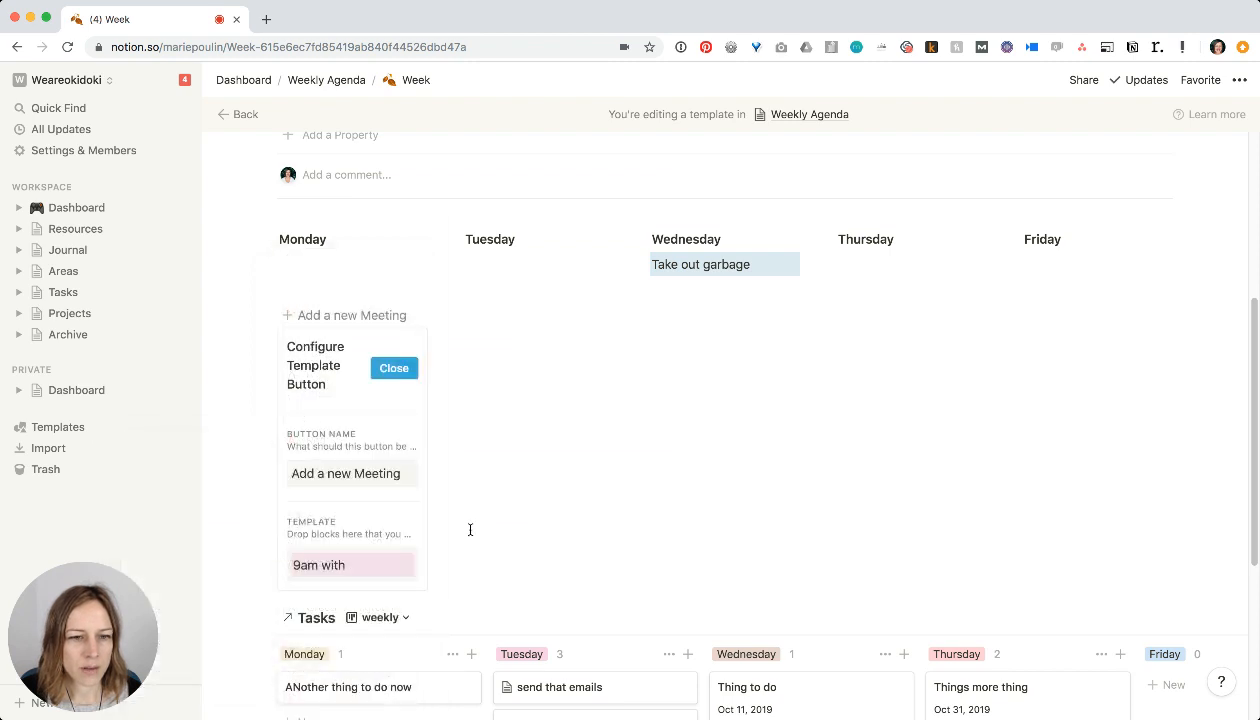
- Close the template button's configuration and use the button to add a meeting block
left_click(394, 368)
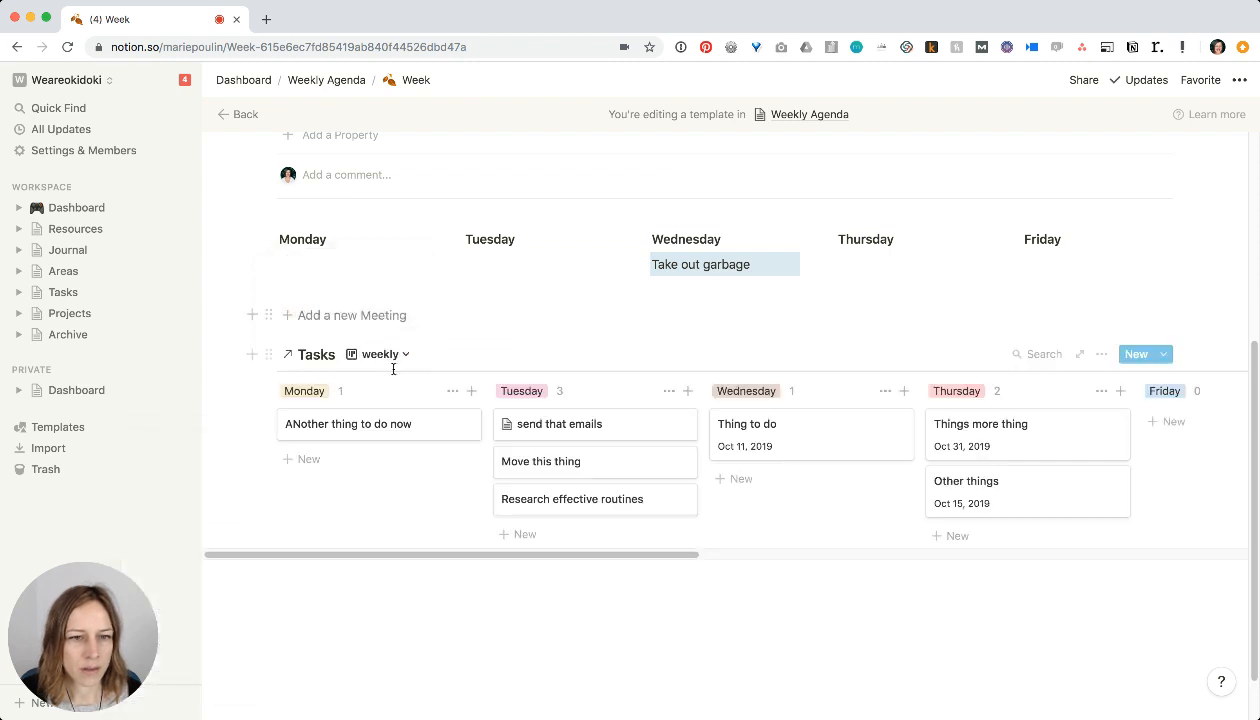
left_click(345, 315)
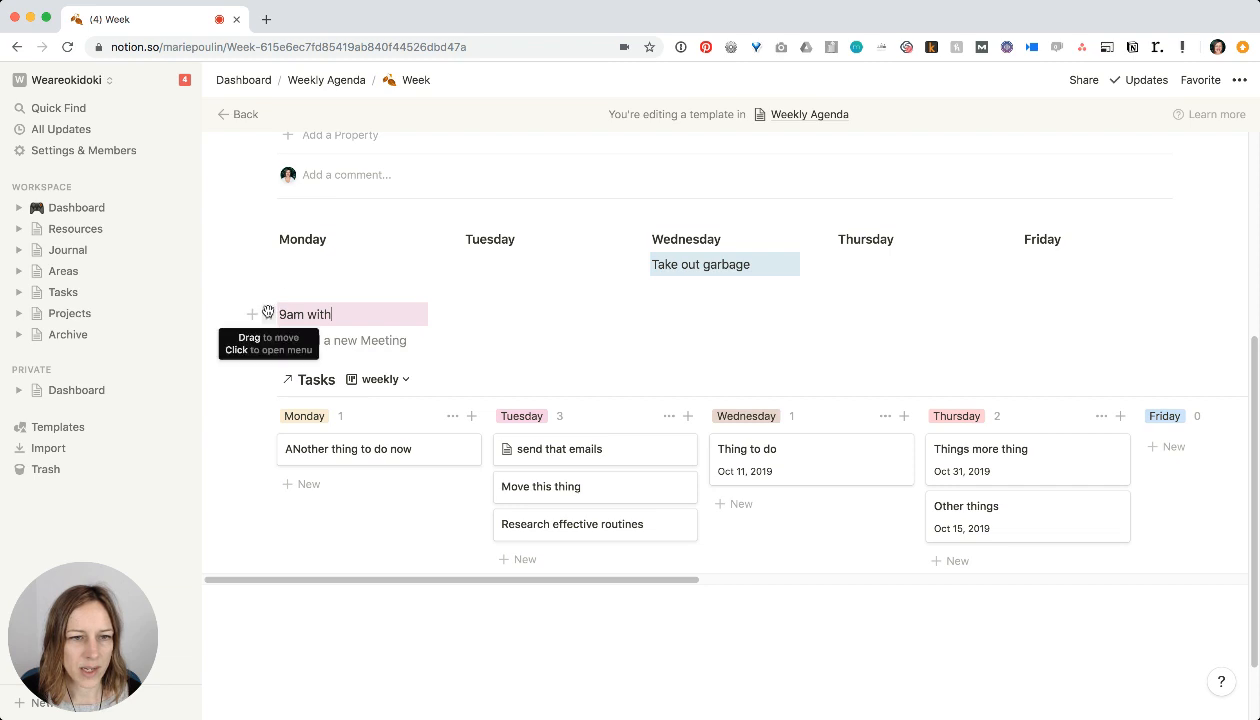
- Move the pink "9am with" block under Monday and place the "Add a new Meeting" button above the weekday columns
left_click_drag(270, 310, 280, 262)
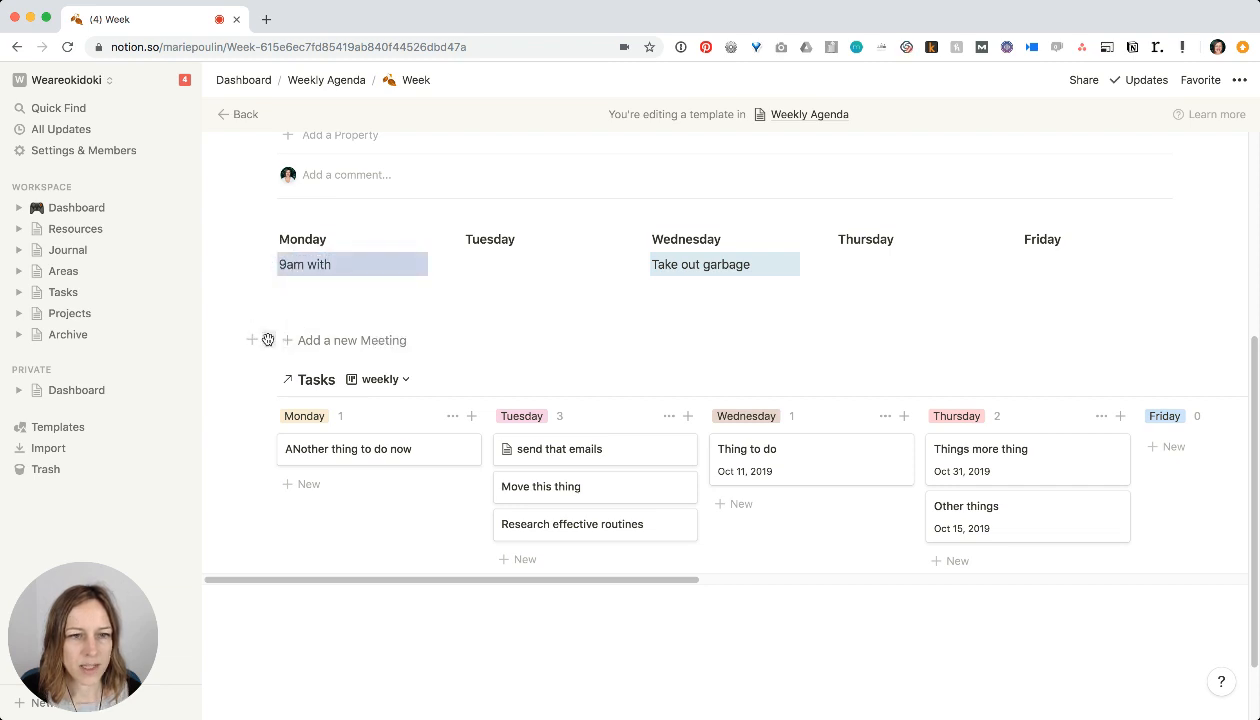
left_click_drag(268, 340, 311, 236)
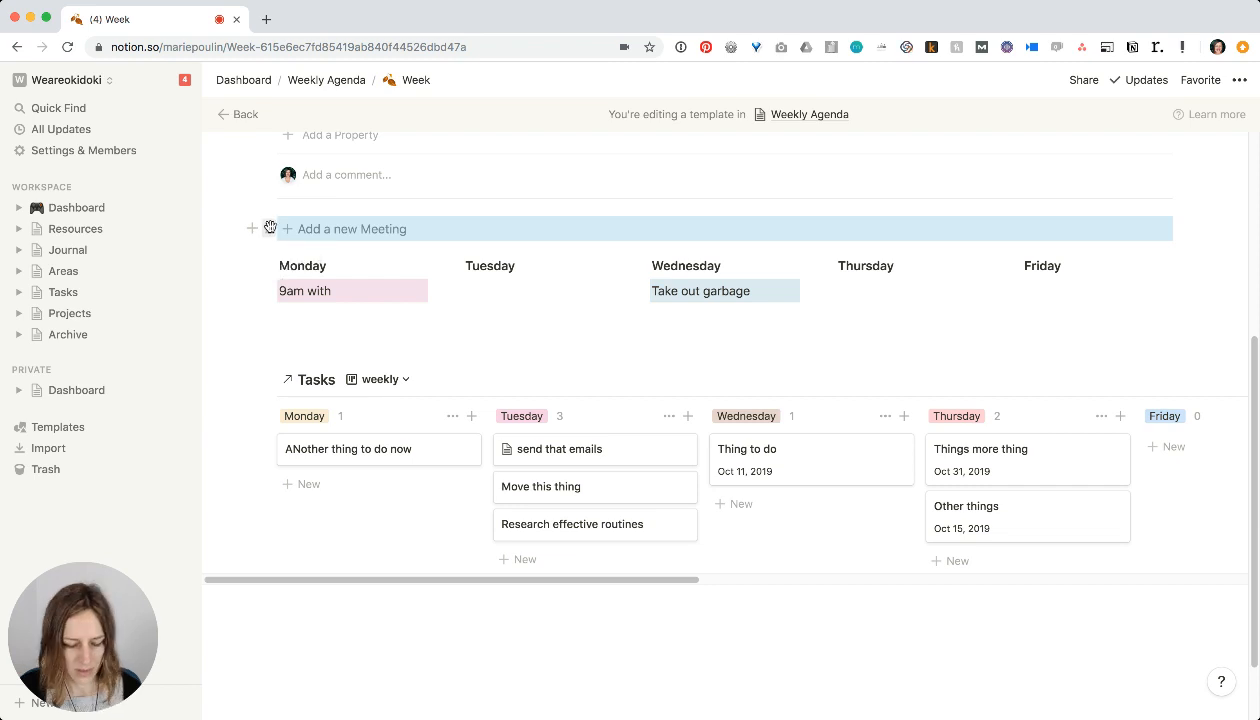
- Duplicate the "Add a new Meeting" button and place the copy beside the original as a second column
left_click(270, 228)
key("super+d")
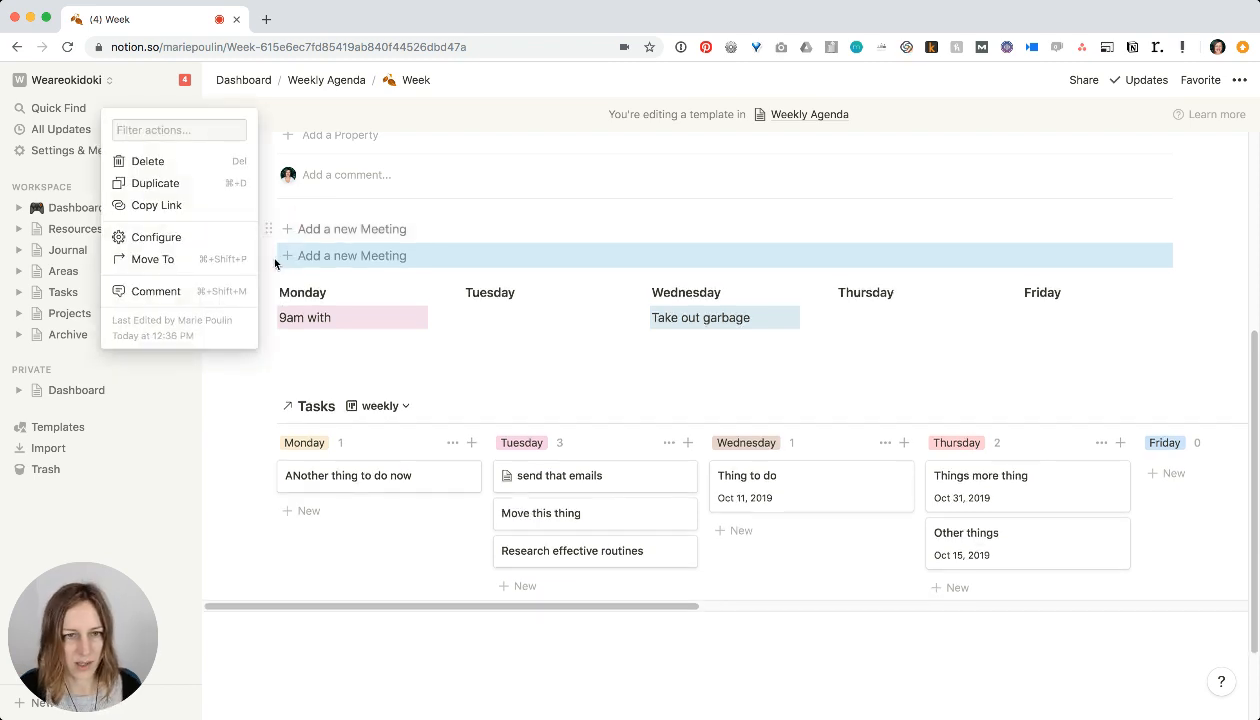
key("Escape")
left_click_drag(268, 255, 1176, 230)
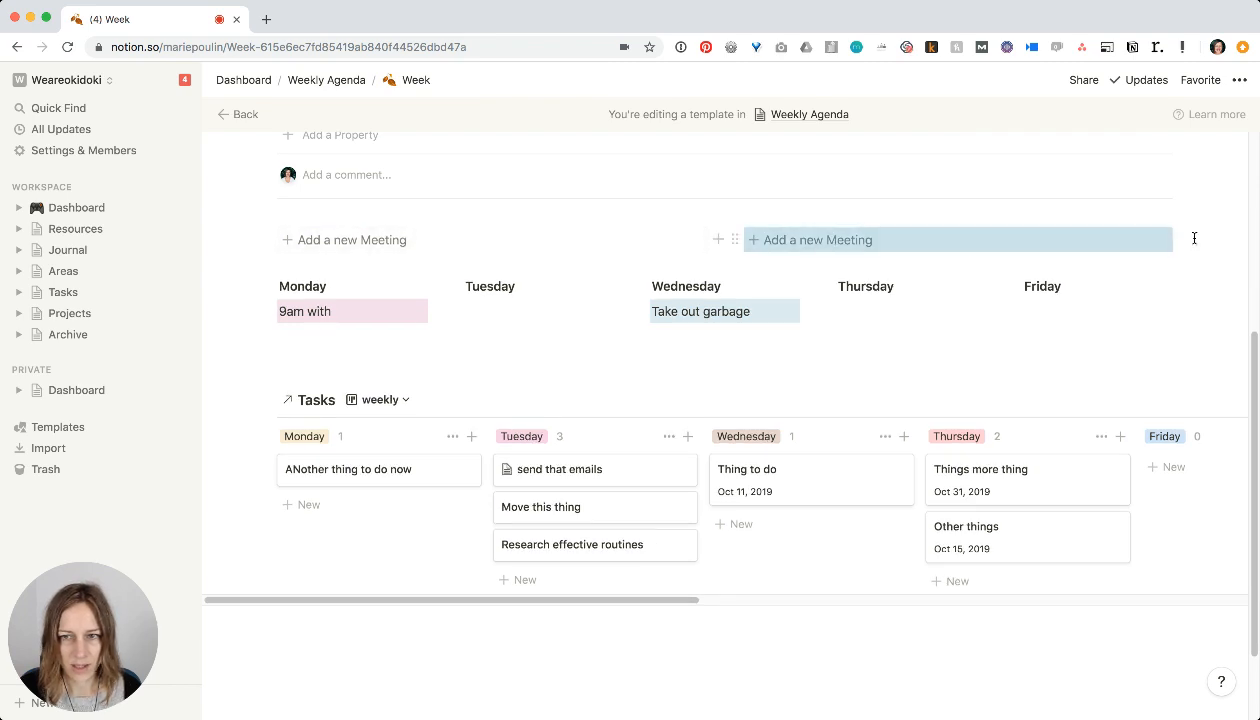
- Rename the duplicated template button in the second column "Add a new personal"
left_click(1139, 246)
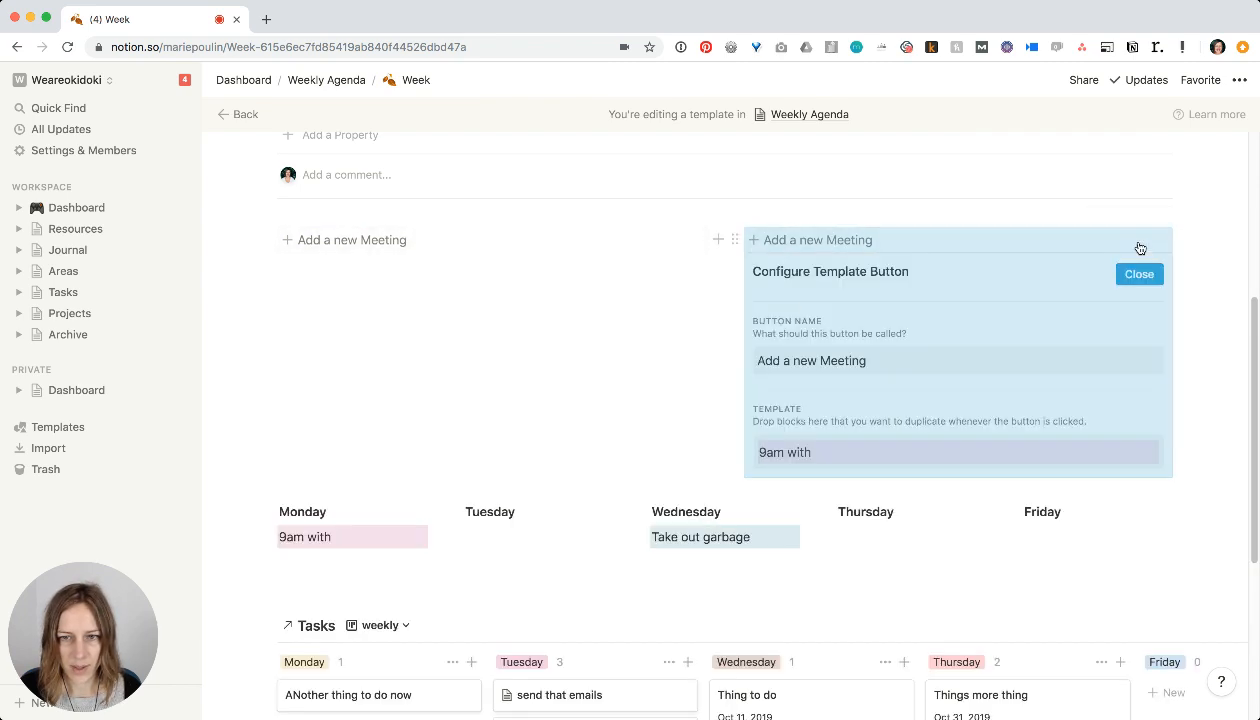
left_click(817, 359)
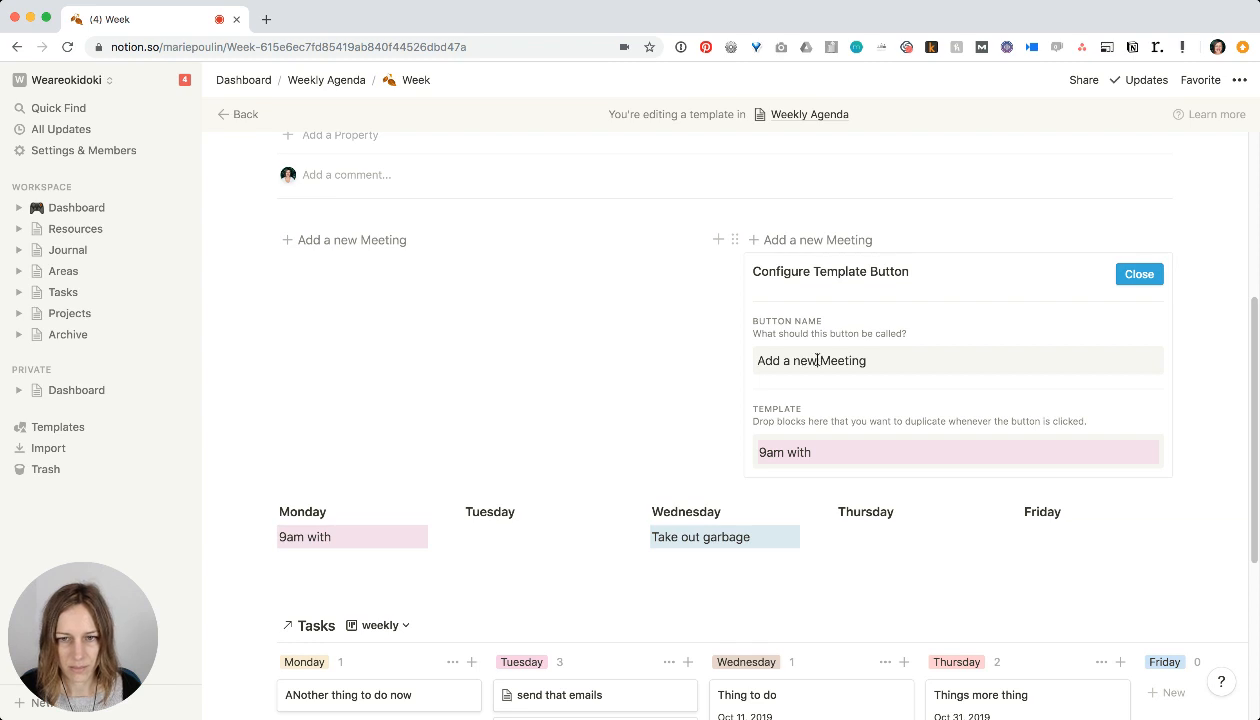
double_click(822, 360)
type("personal")
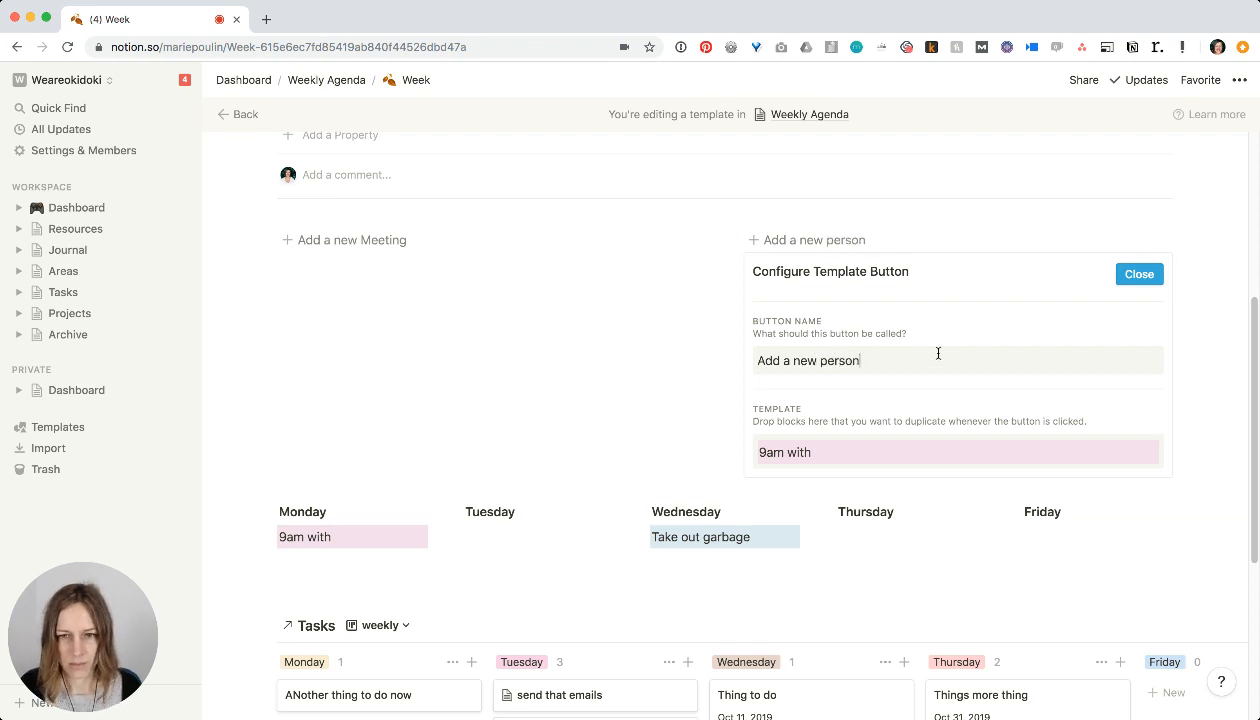
- Apply a Blue Background to the "9am with" block inside the personal button's template and close its configuration
left_click(741, 452)
mouse_move(648, 545)
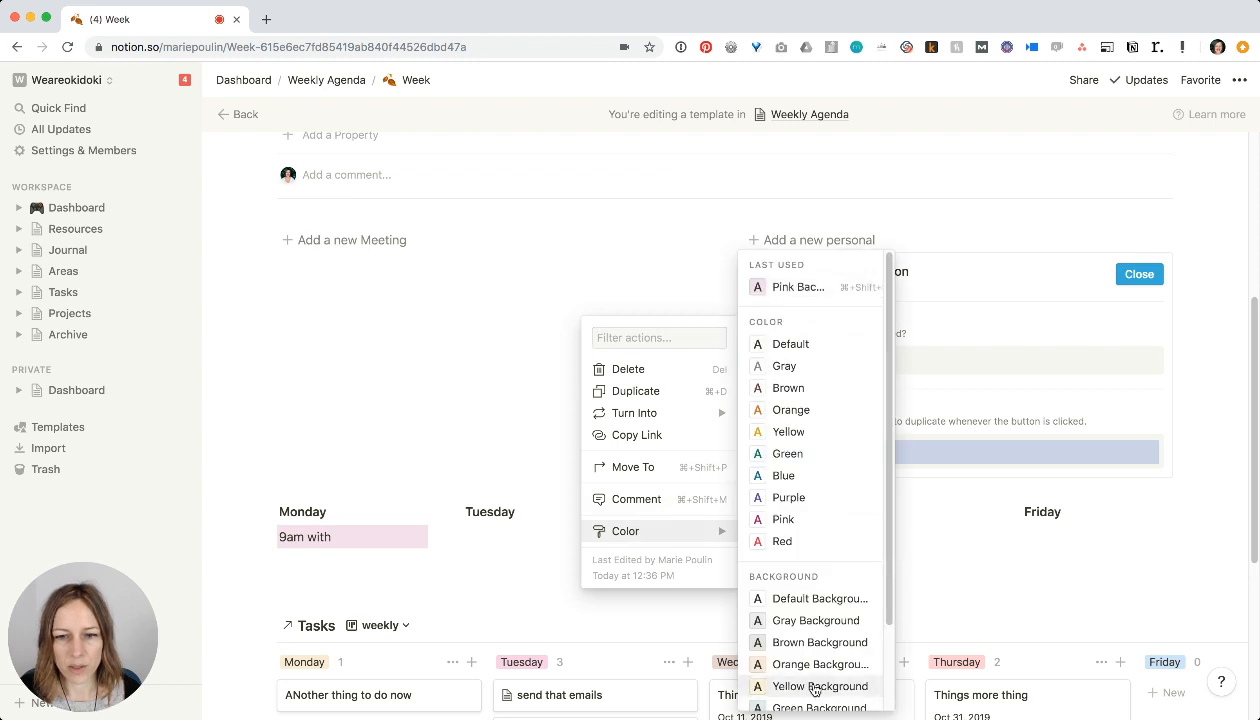
scroll(795, 670, "down", 2)
left_click(818, 630)
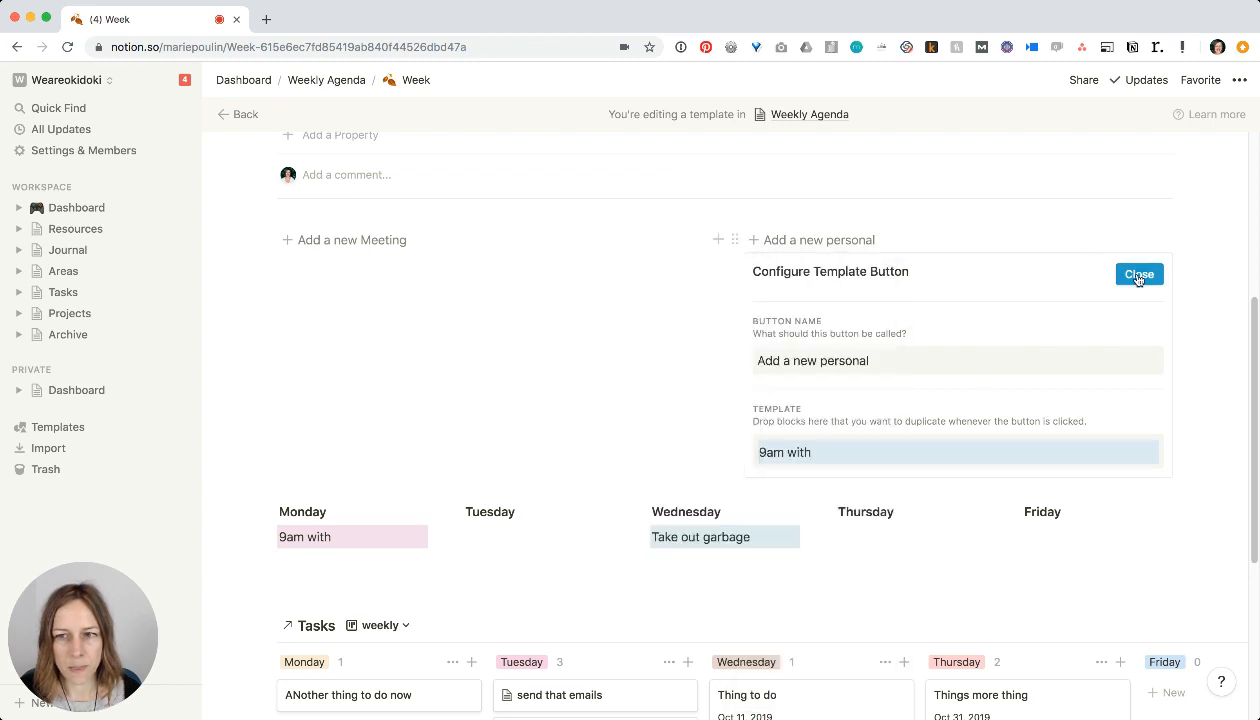
left_click(1125, 274)
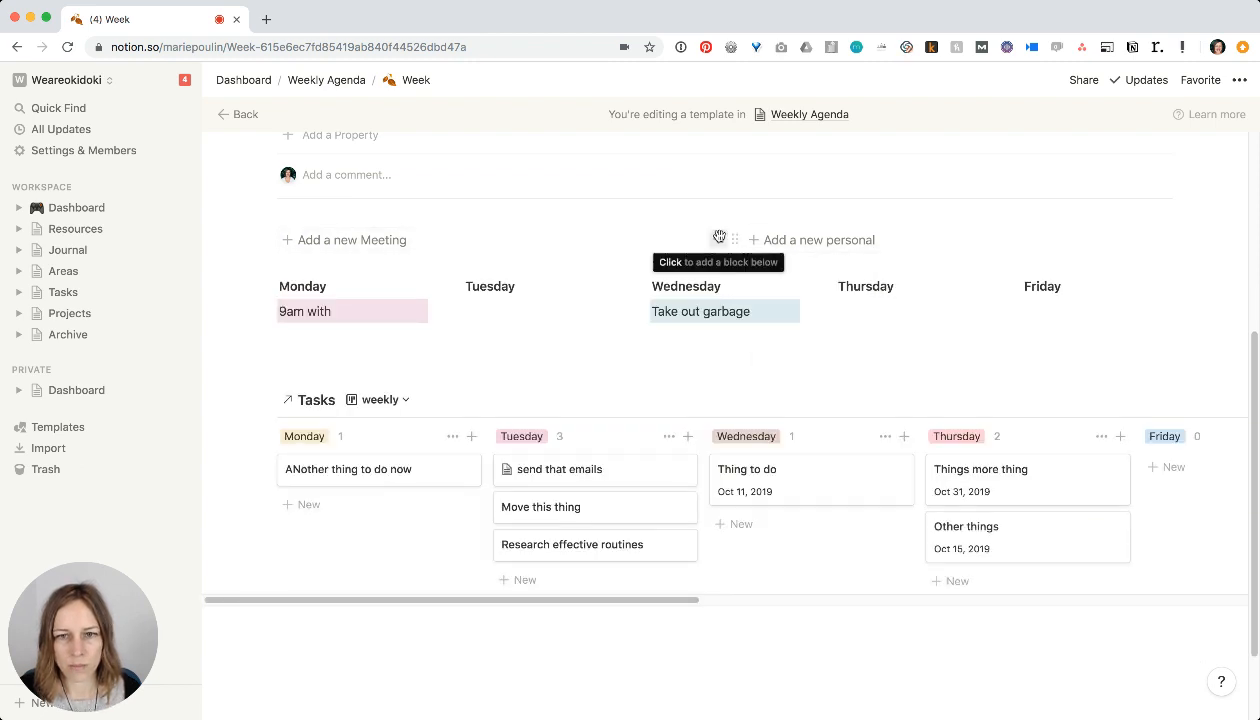
- Duplicate the "Add a new personal" button and place the copy beside it as a third column
left_click(733, 240)
key("super+d")
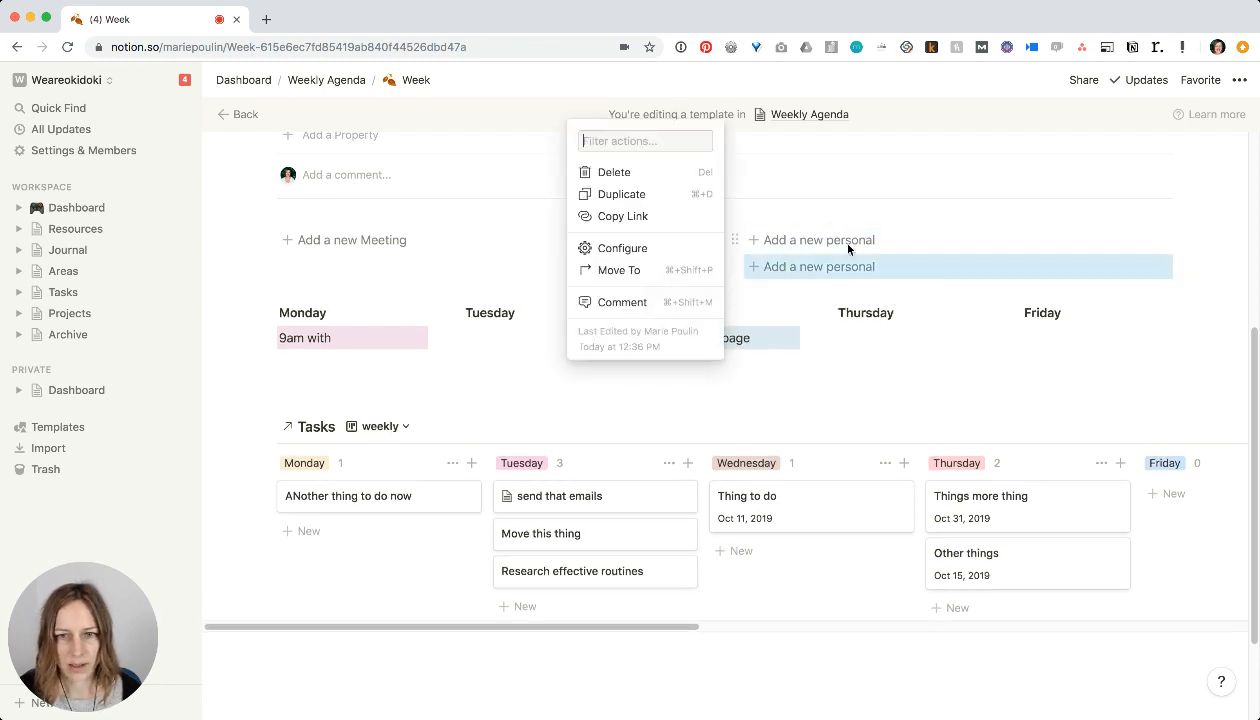
left_click(762, 278)
left_click_drag(735, 267, 1195, 245)
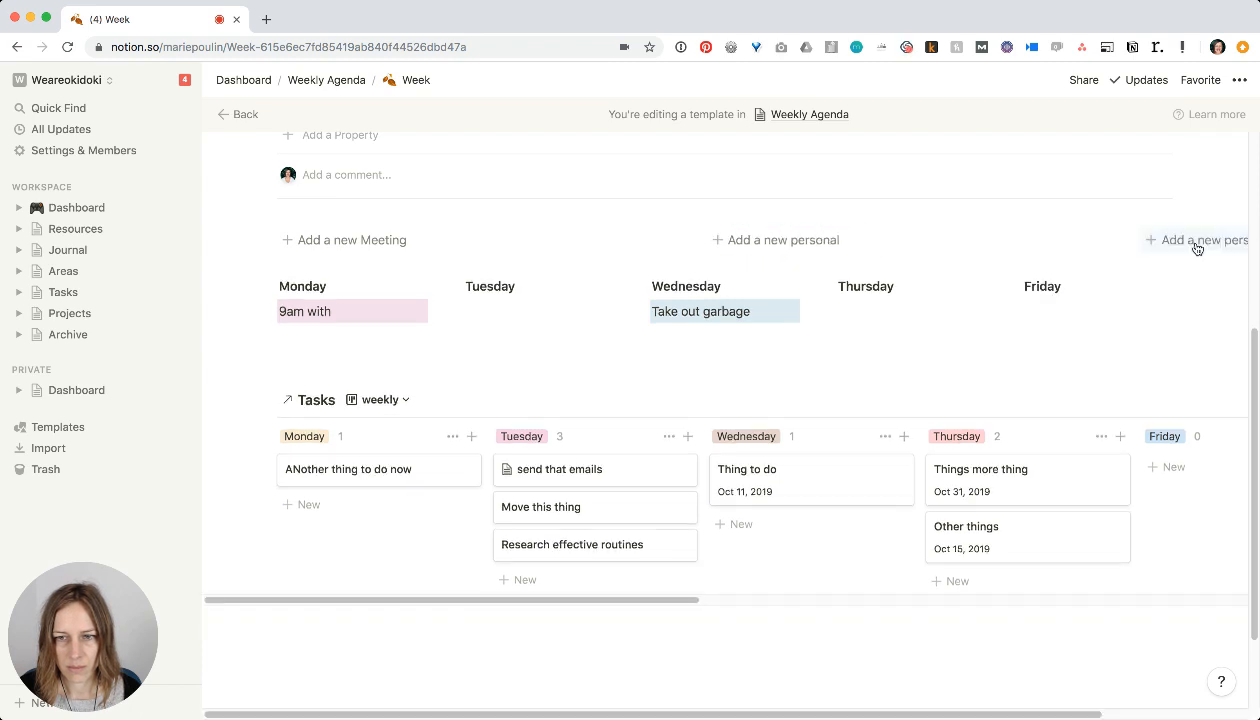
- Rename the template button in the third column "Add a new workout" and close its configuration
left_click(1134, 242)
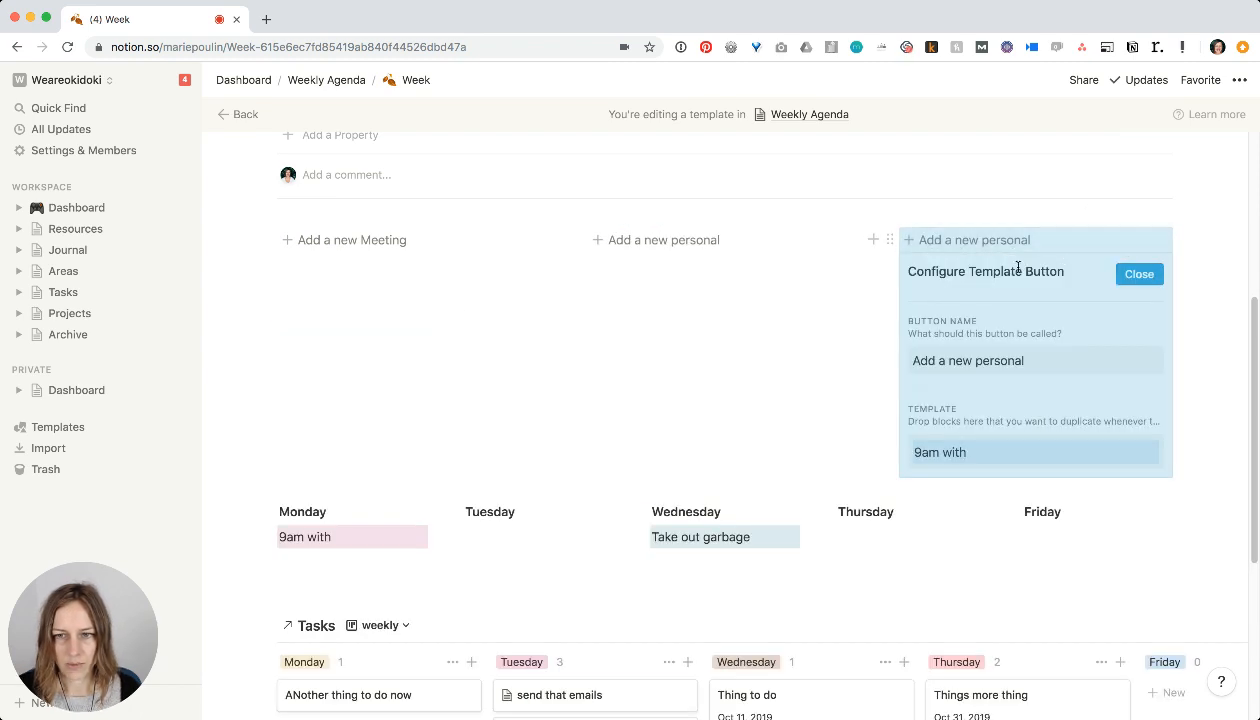
left_click(972, 440)
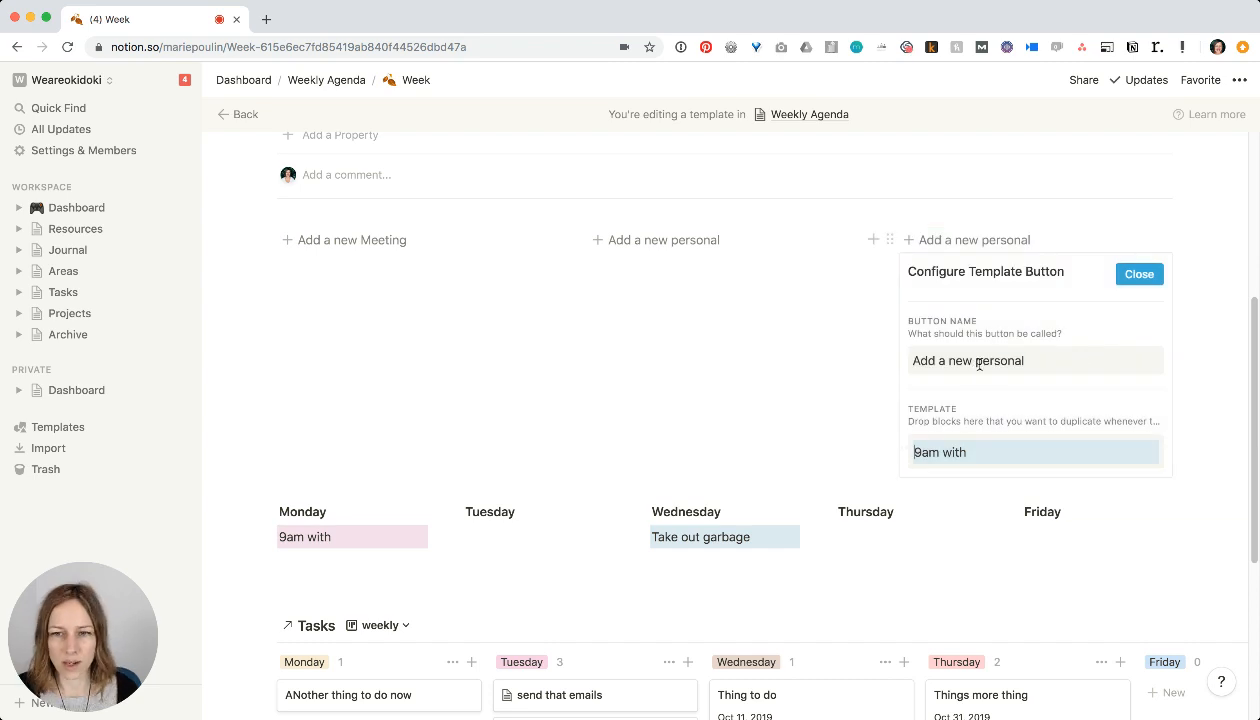
left_click_drag(976, 365, 1170, 360)
type("workout")
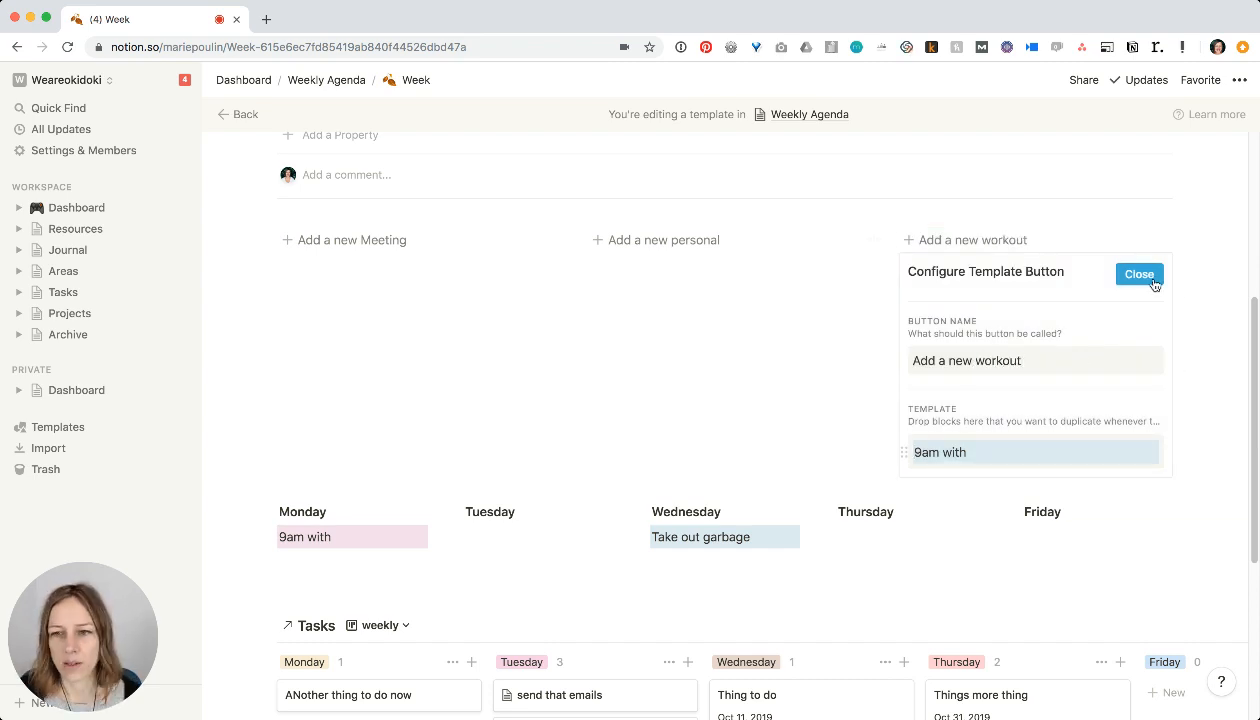
left_click(1150, 280)
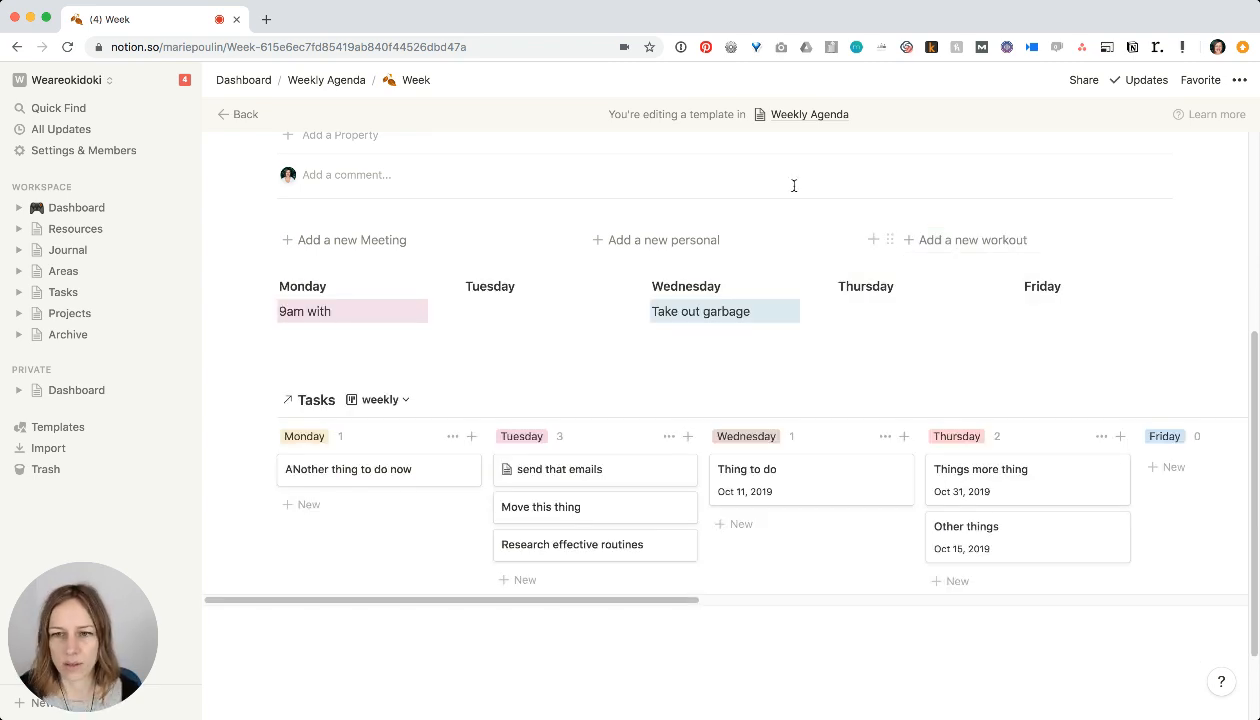
- Try the workout button by adding its block and moving it under Friday, and undo both actions
left_click(984, 246)
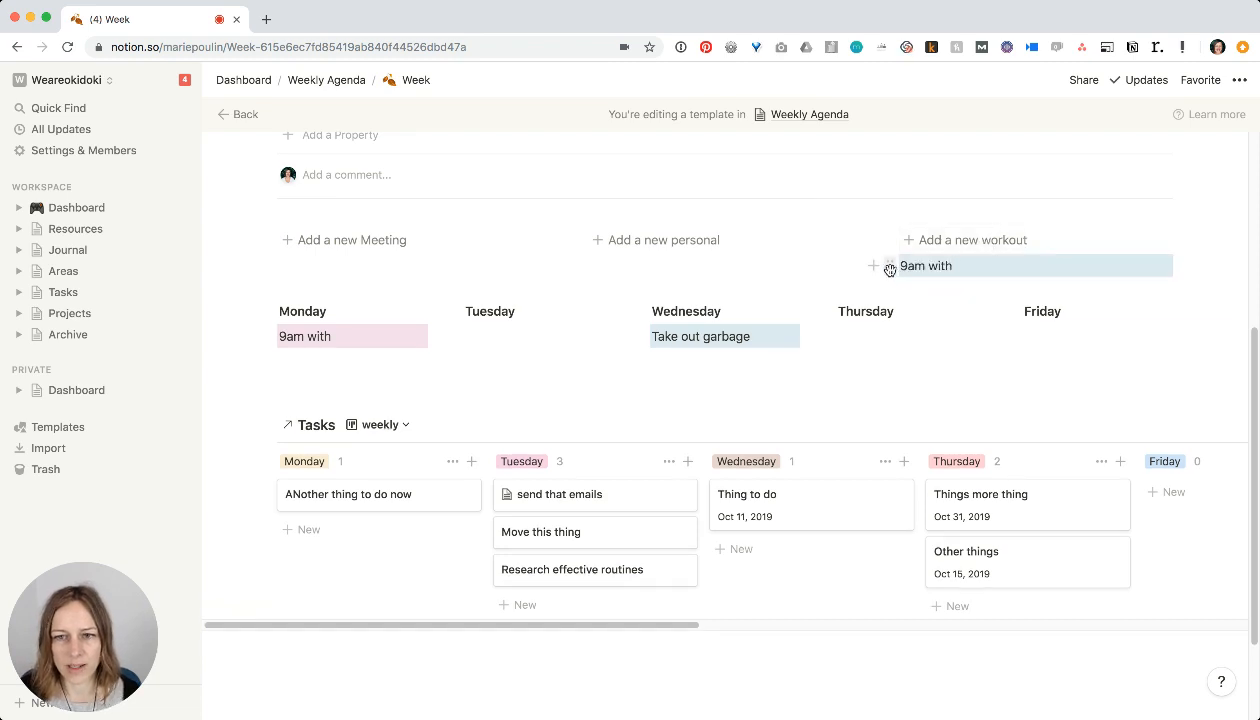
left_click_drag(889, 266, 1048, 332)
key("super+z")
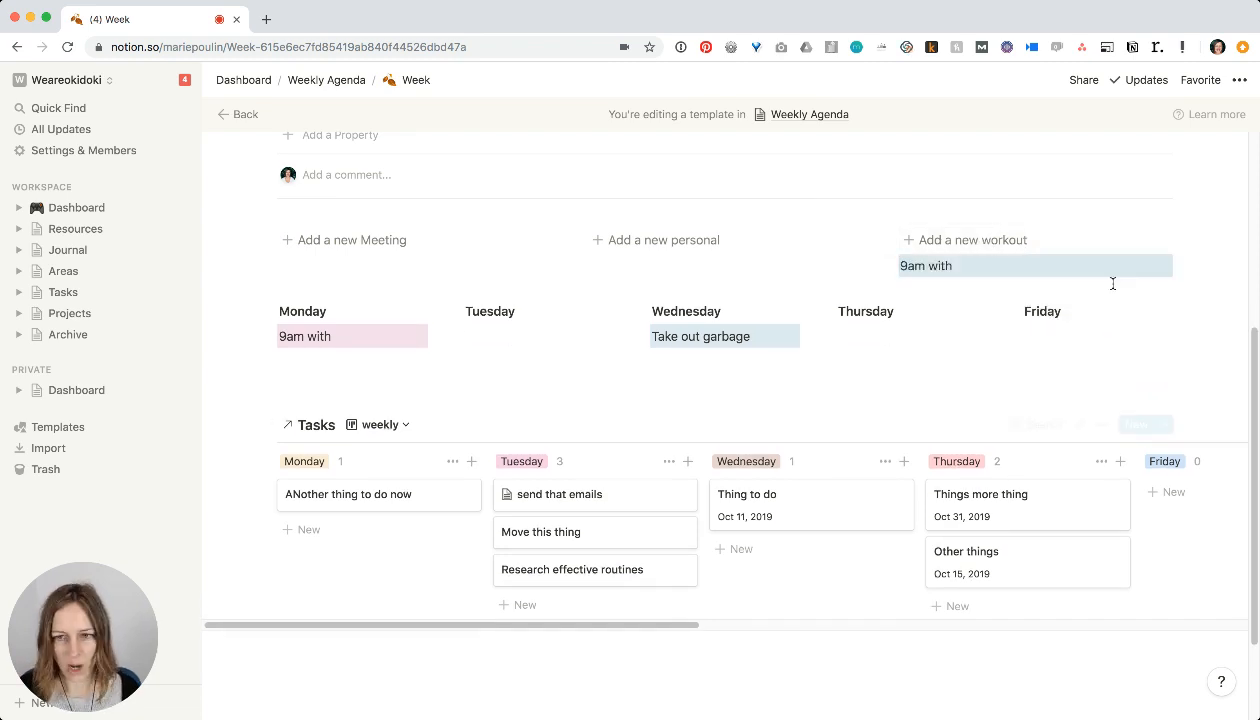
key("super+z")
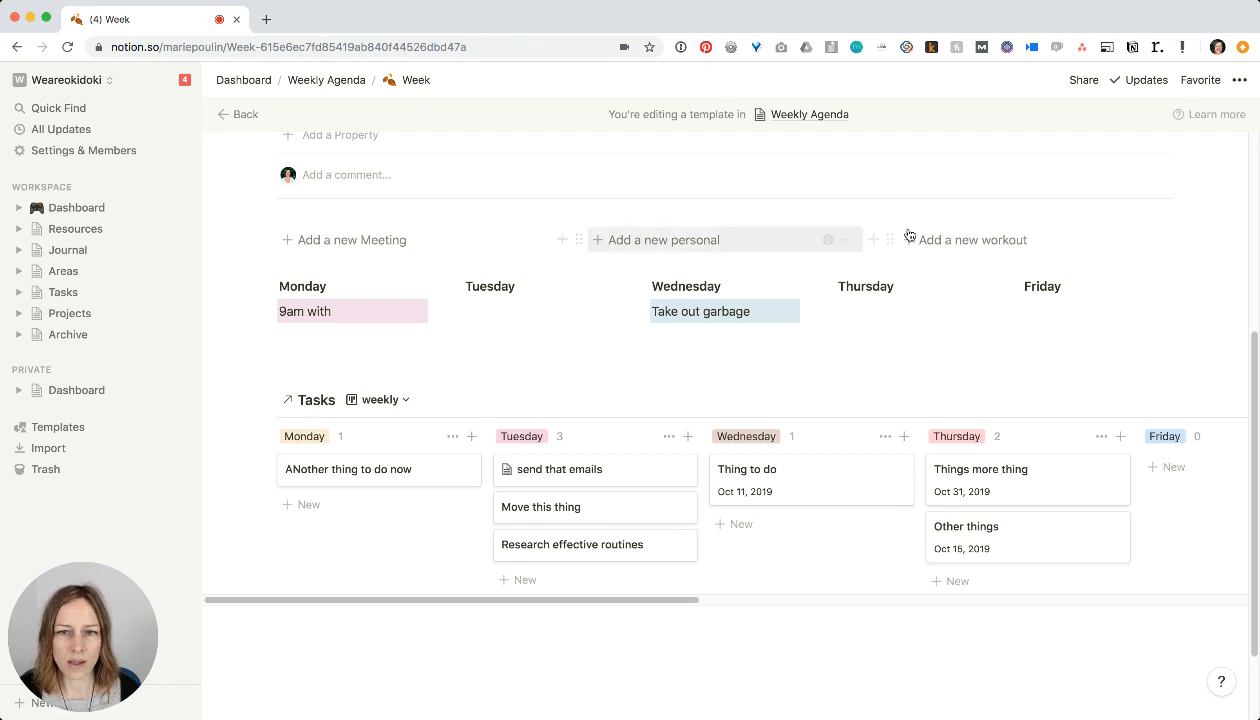
- Delete the "9am with" block from the workout button's template and close its configuration
left_click(1139, 243)
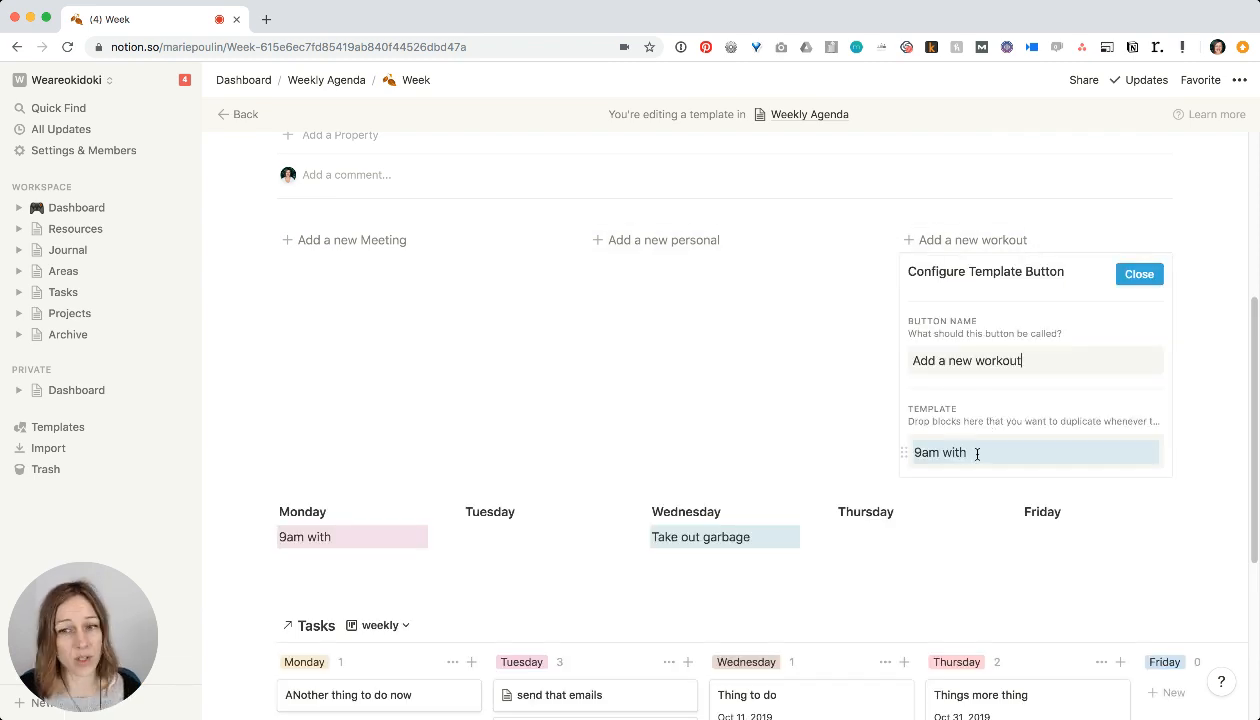
left_click_drag(977, 453, 905, 455)
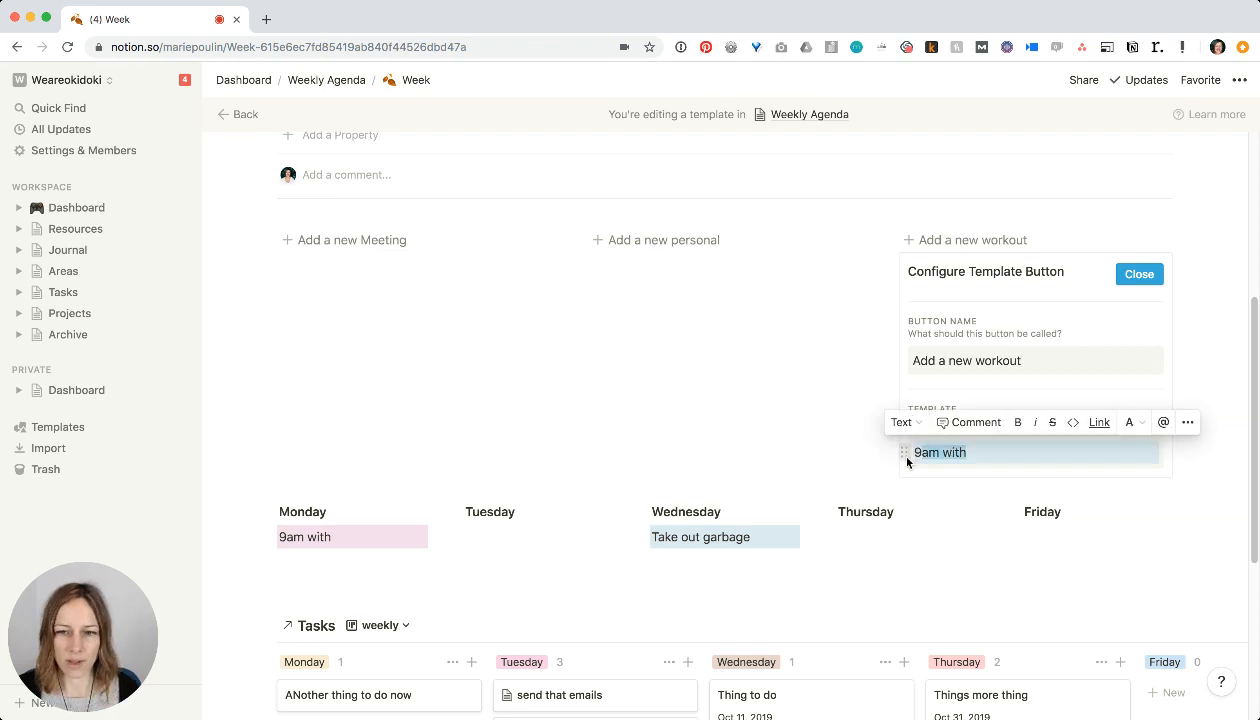
left_click(907, 456)
key("Escape")
key("BackSpace")
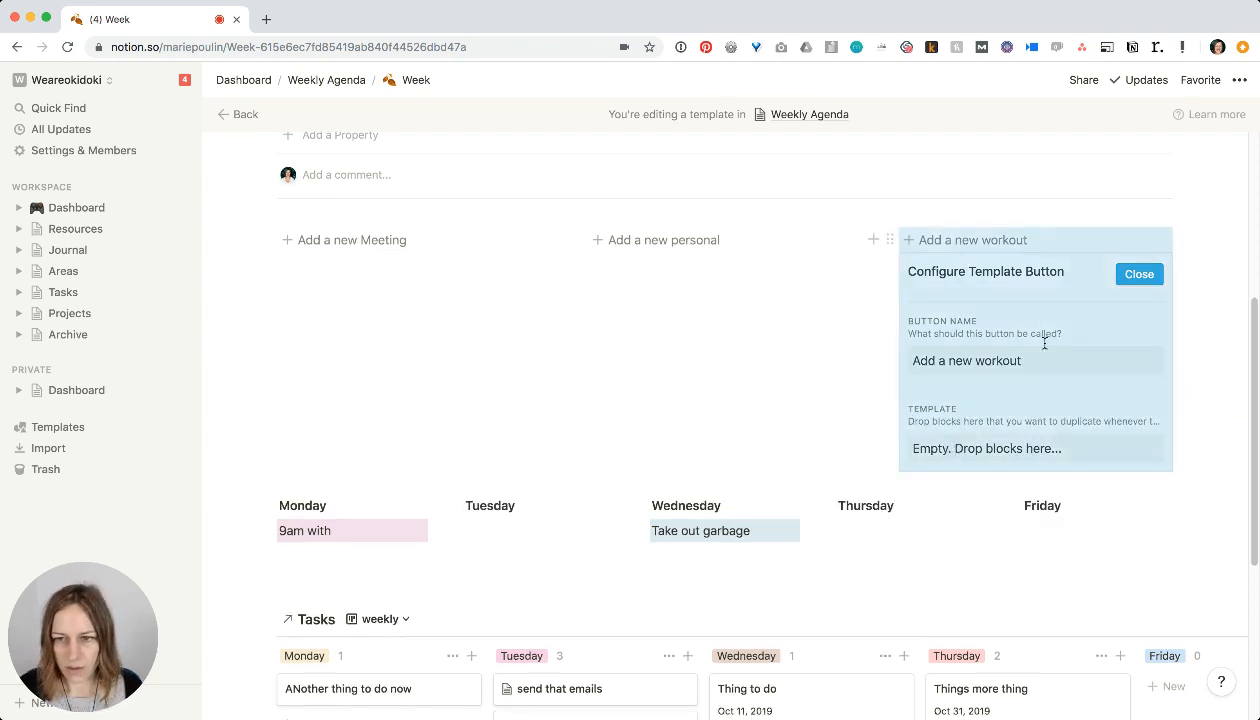
left_click(1193, 280)
left_click(938, 454)
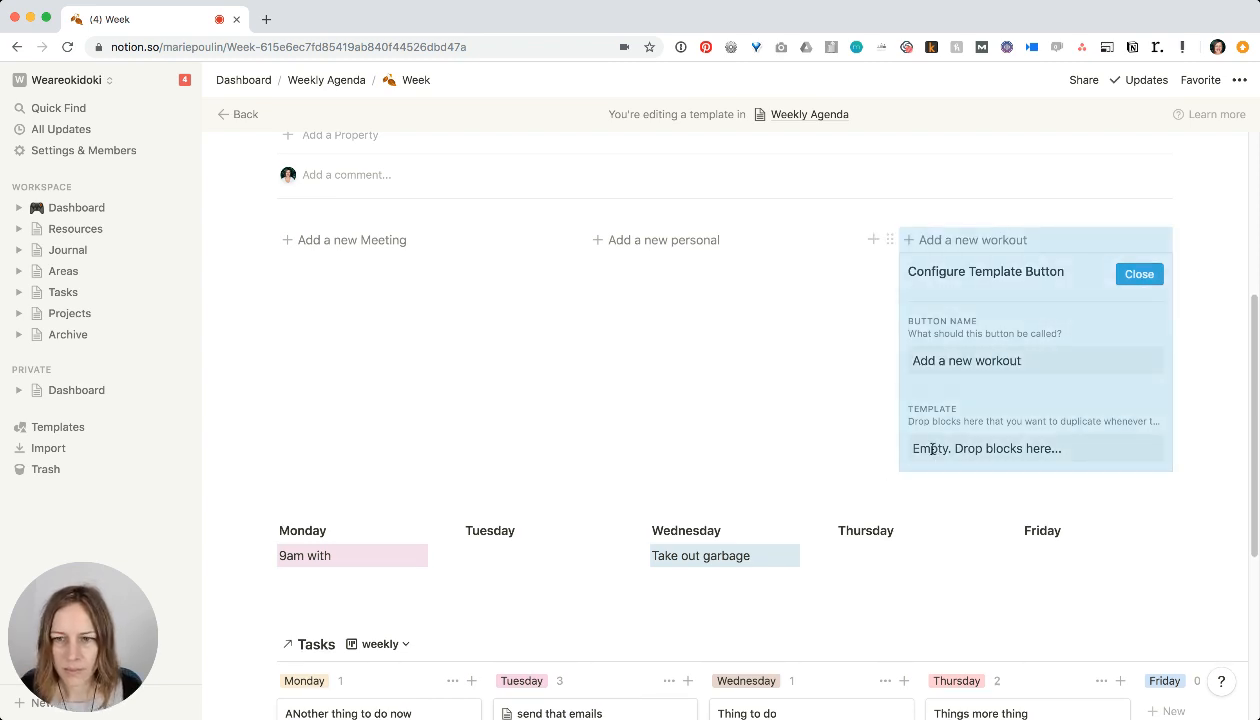
left_click(1139, 280)
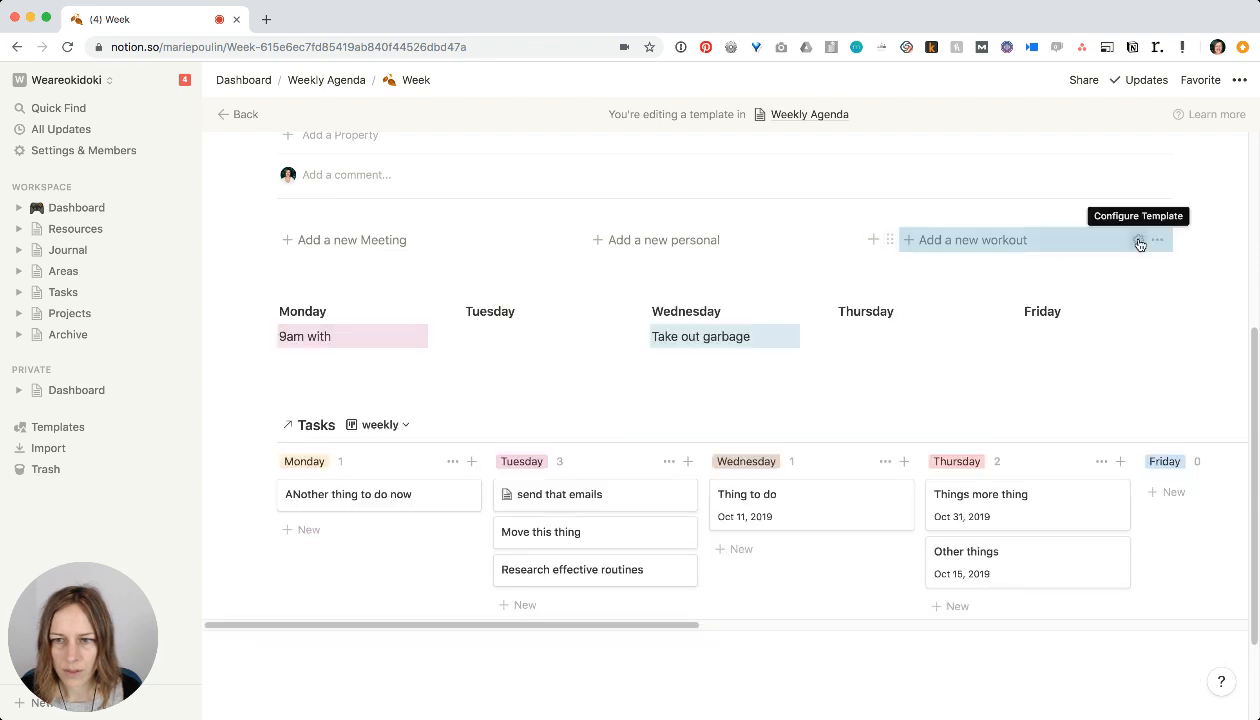
- Reopen the third button's configuration and rename the button "Add new list"
left_click(1139, 242)
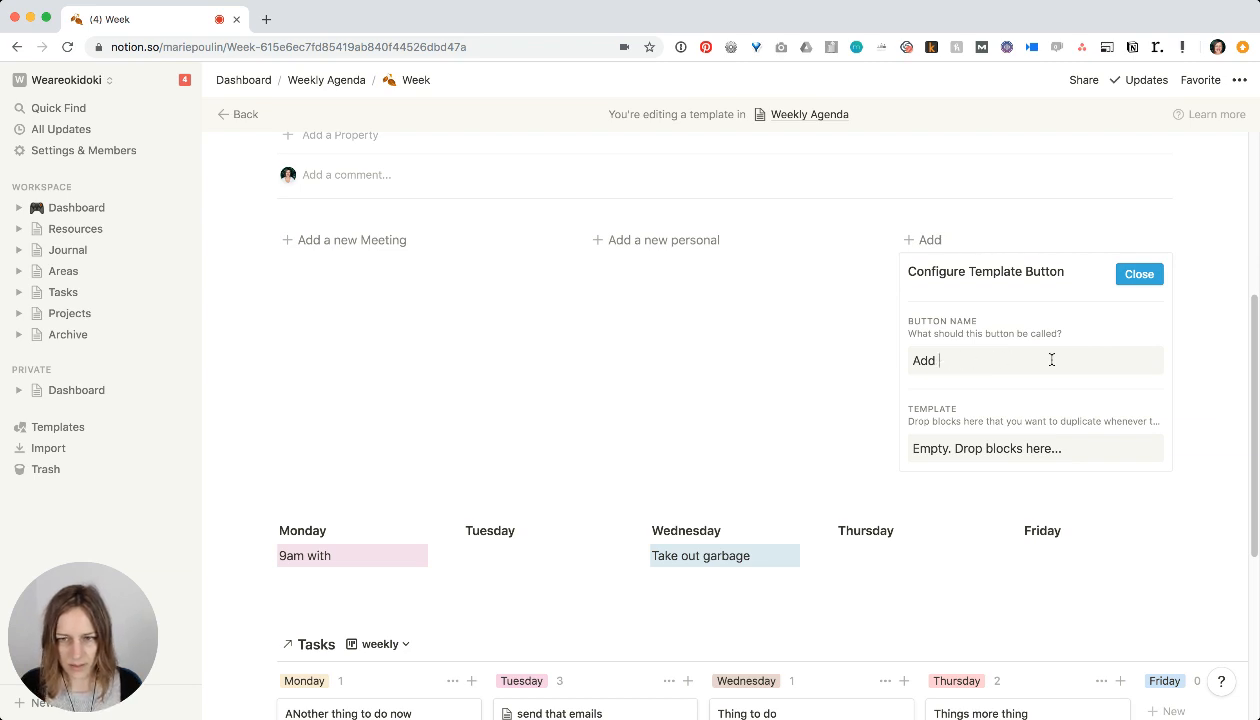
type("new list")
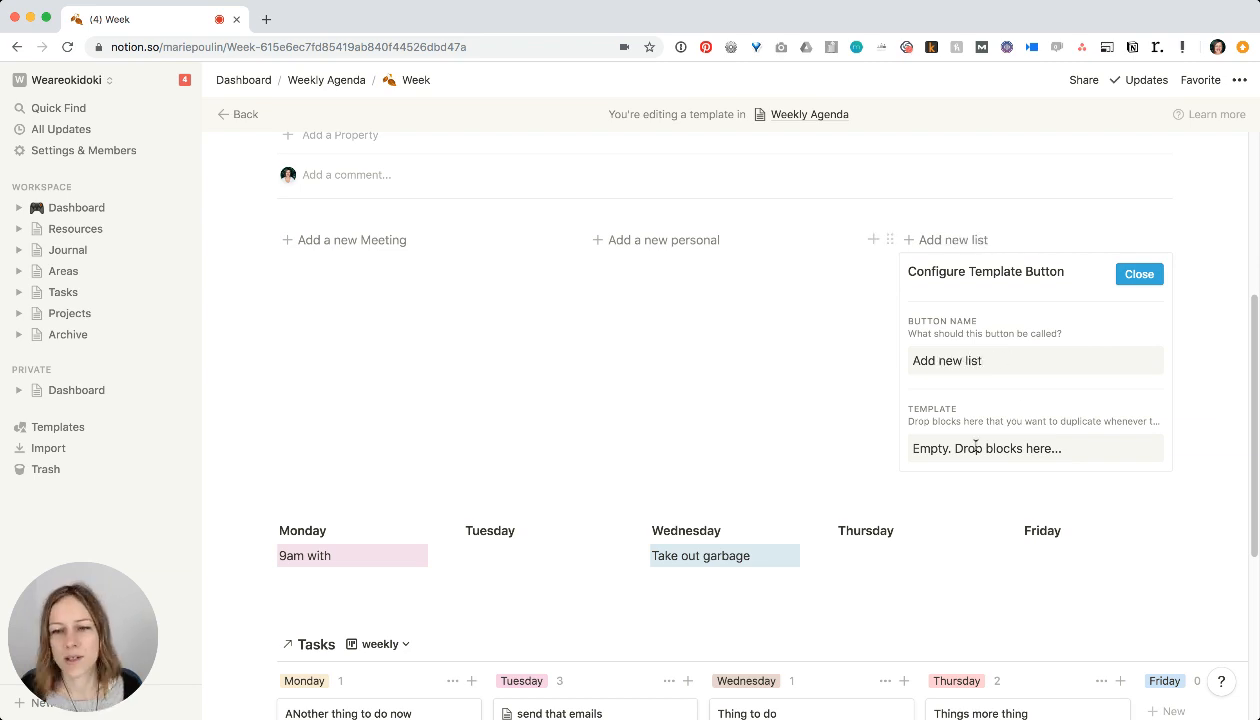
left_click(976, 447)
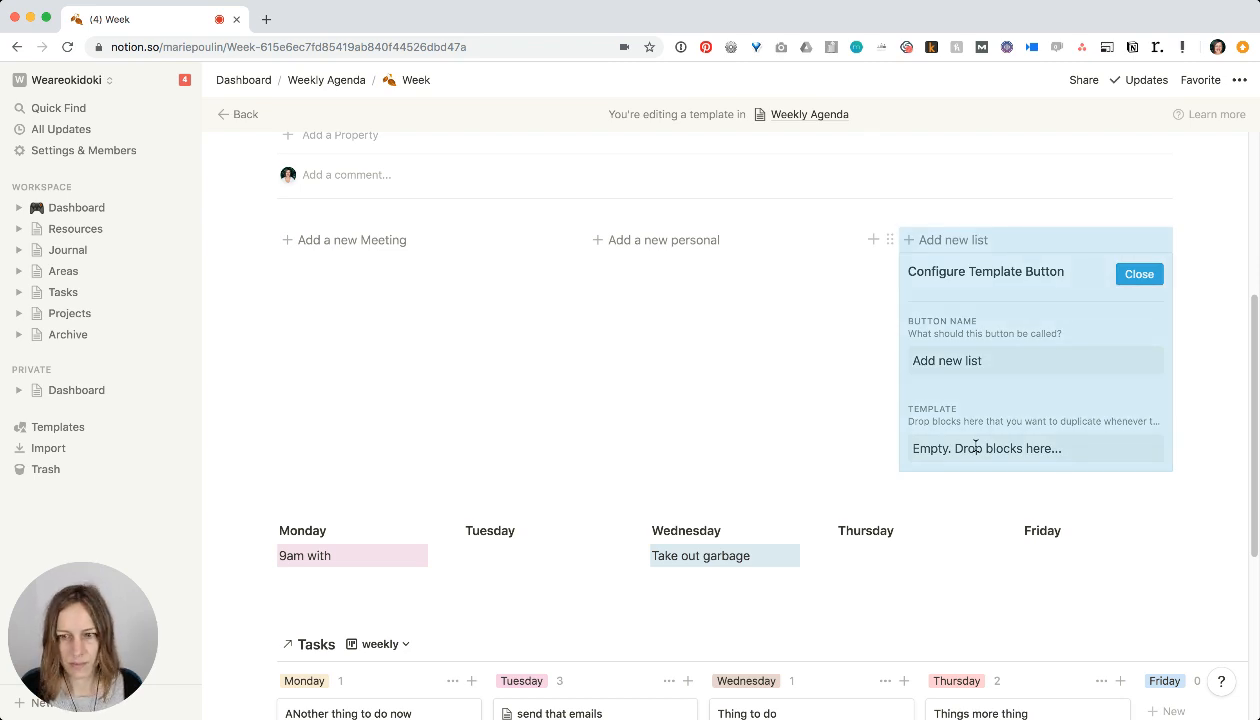
- Create a to-do block, move it into the list button's template, fill in "this thing" and "that thing", and close the configuration
left_click(974, 487)
type("[]")
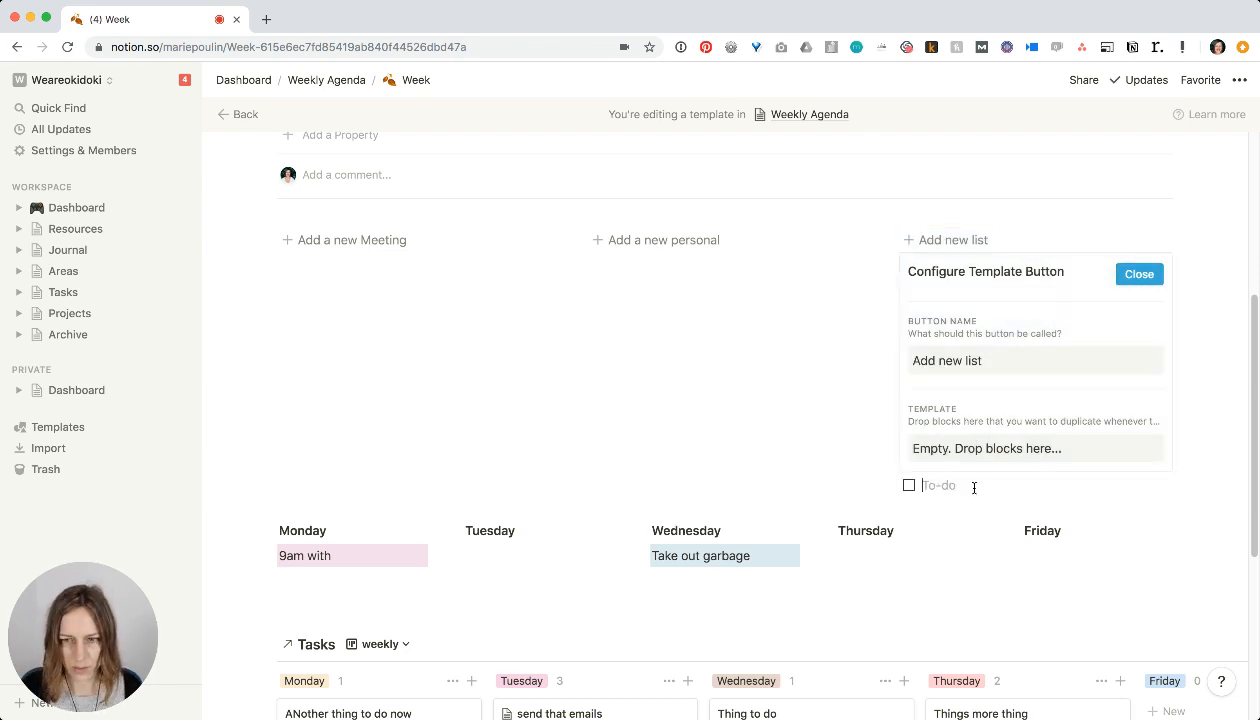
left_click_drag(890, 485, 918, 444)
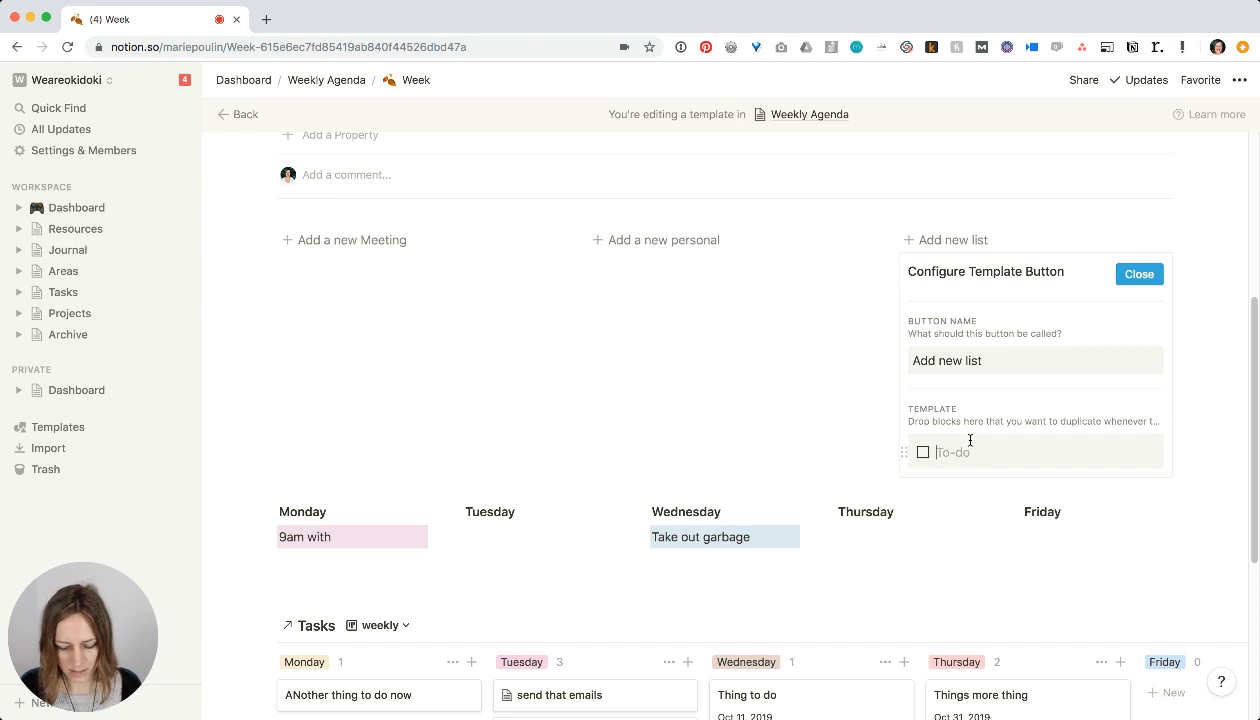
type("this thing")
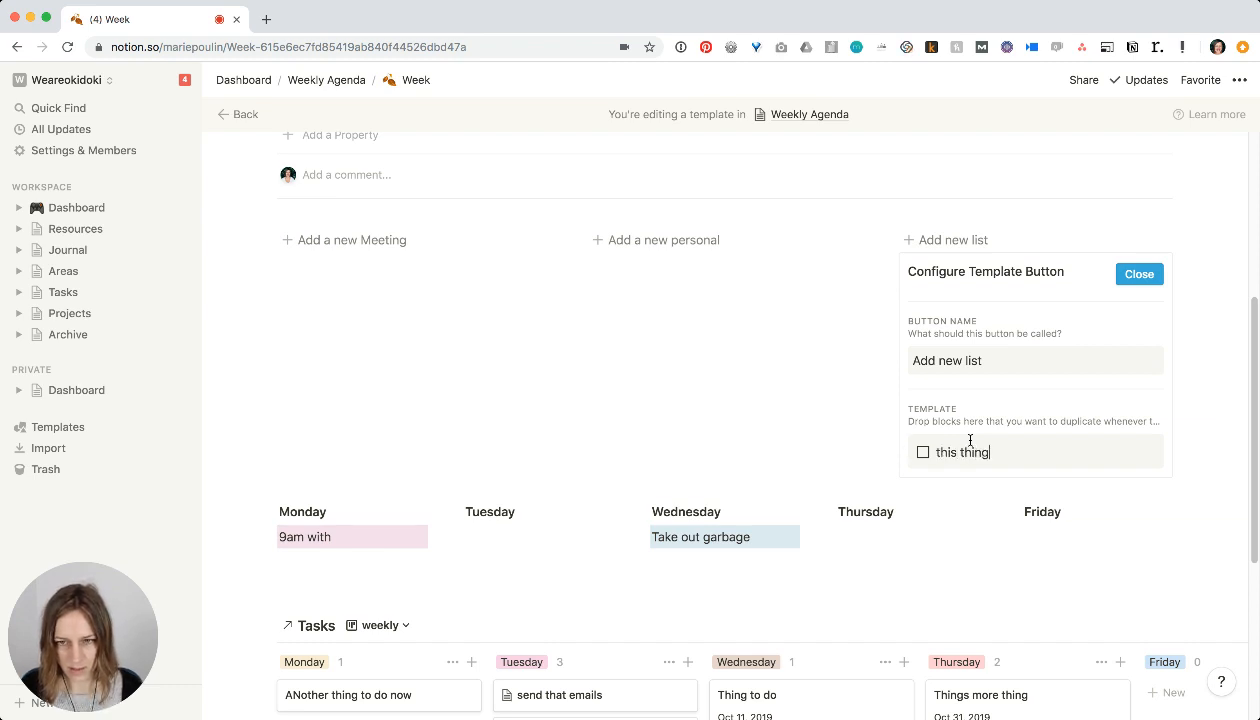
key("Return")
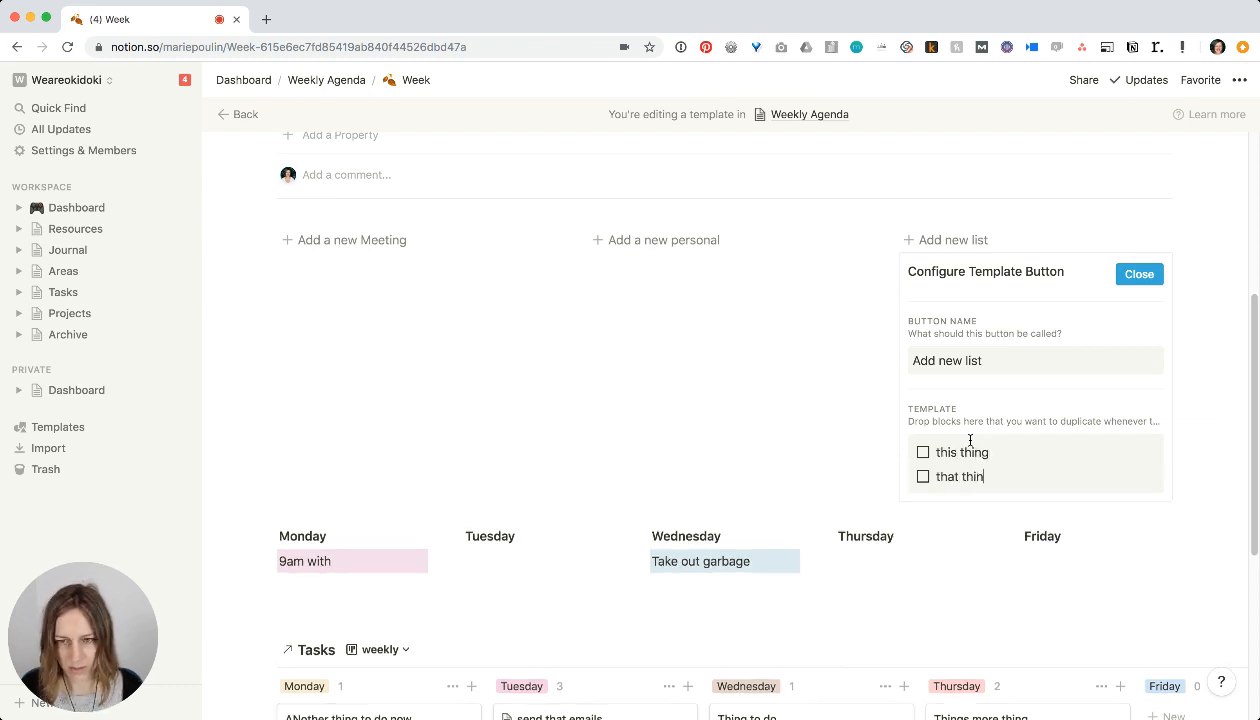
left_click(1140, 275)
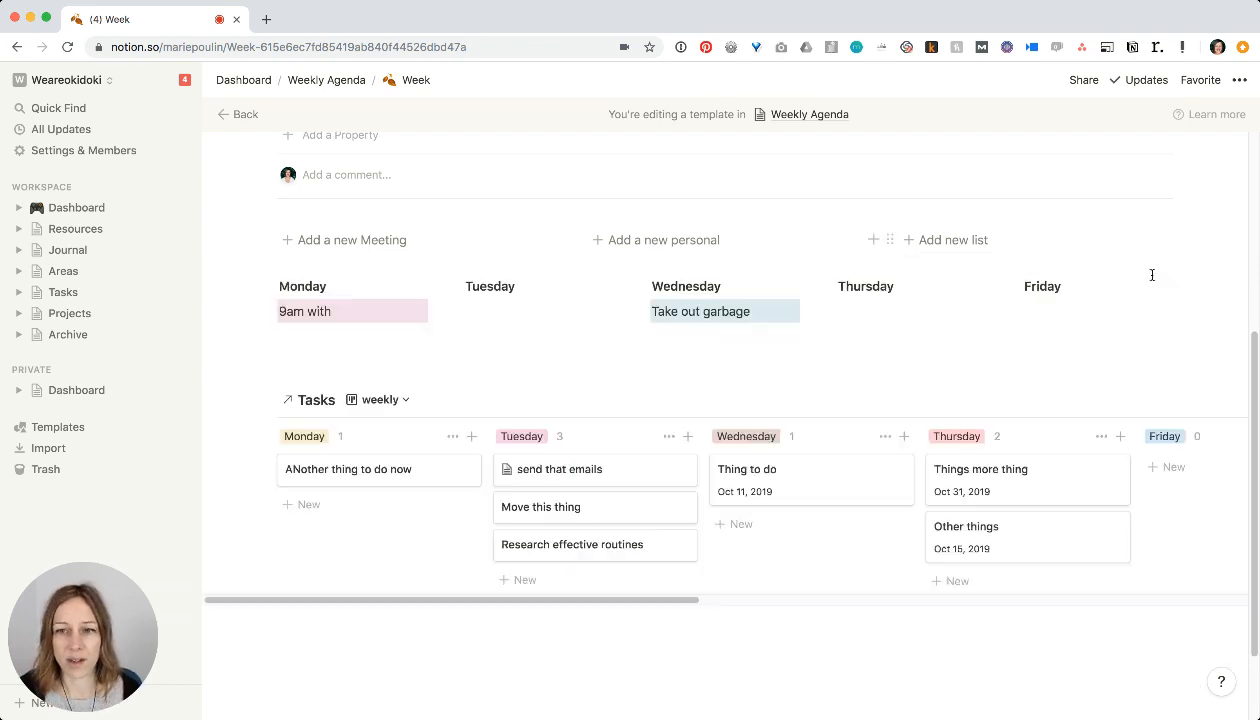
- Use the "Add new list" button to insert its to-dos and move both of them under Friday
left_click(940, 241)
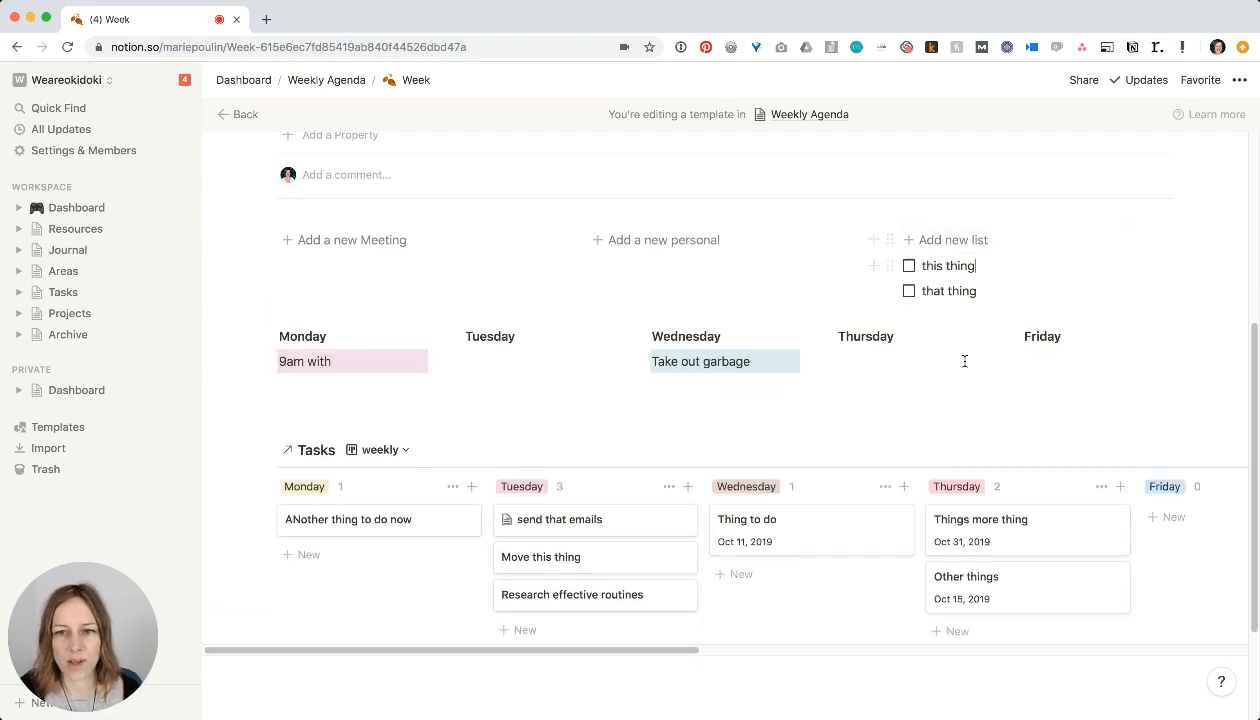
left_click_drag(993, 290, 1029, 357)
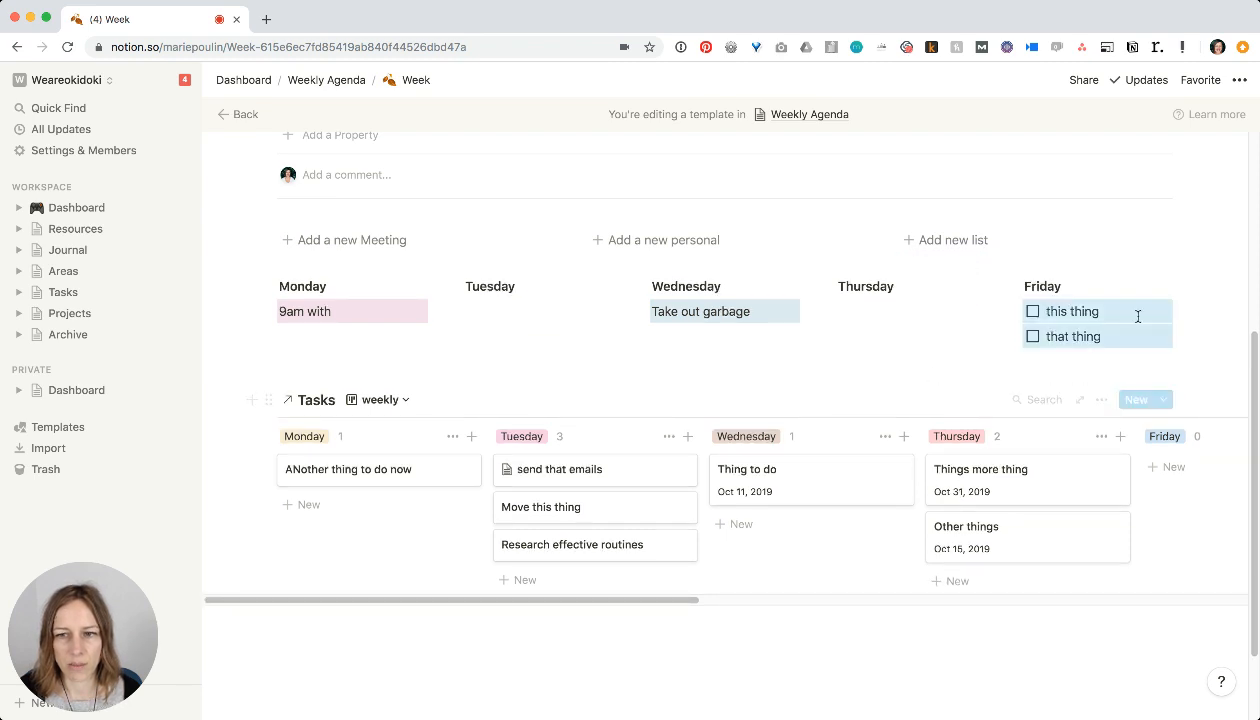
left_click(1193, 339)
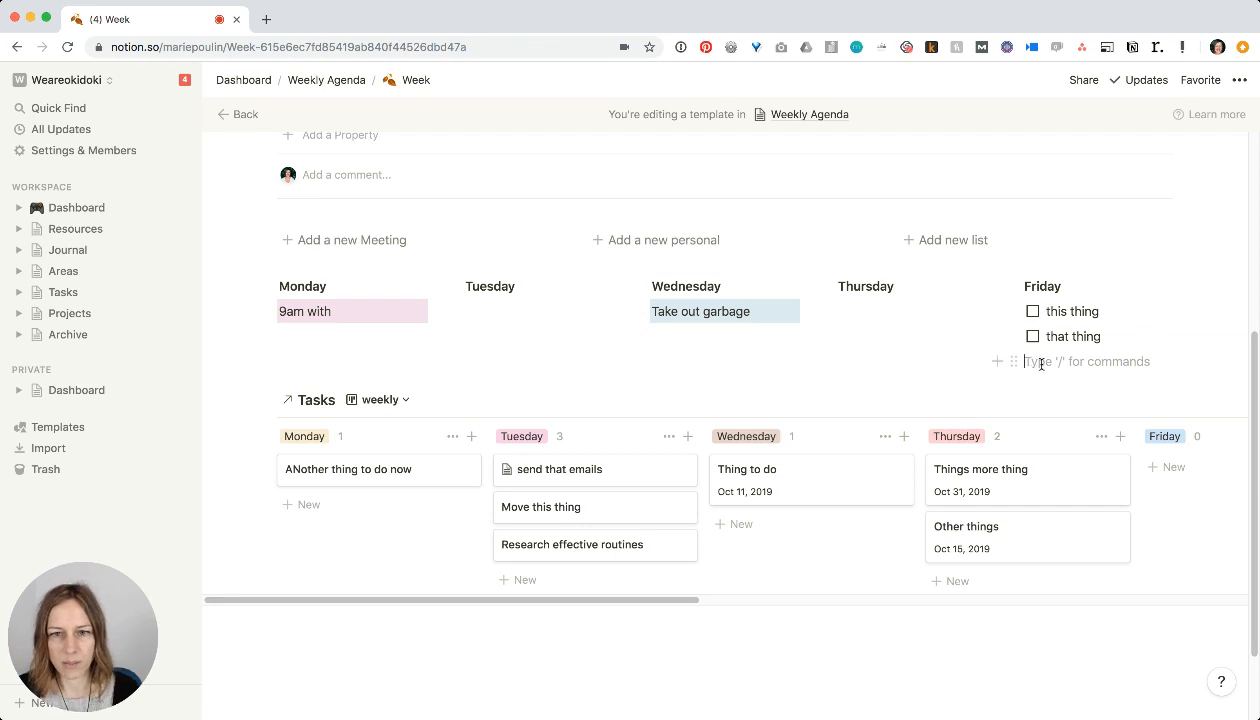
- Delete the two to-dos under Friday and the "9am with" block under Monday
left_click_drag(1052, 360, 1027, 315)
key("BackSpace")
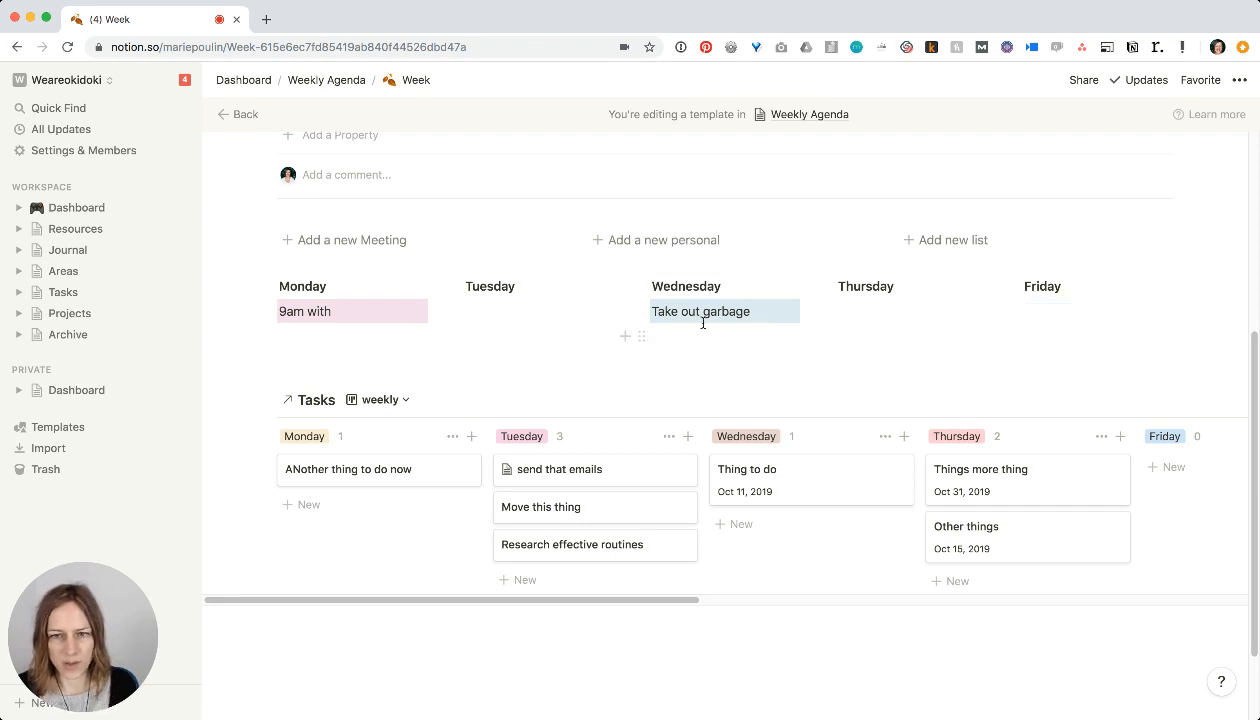
left_click(269, 311)
key("Delete")
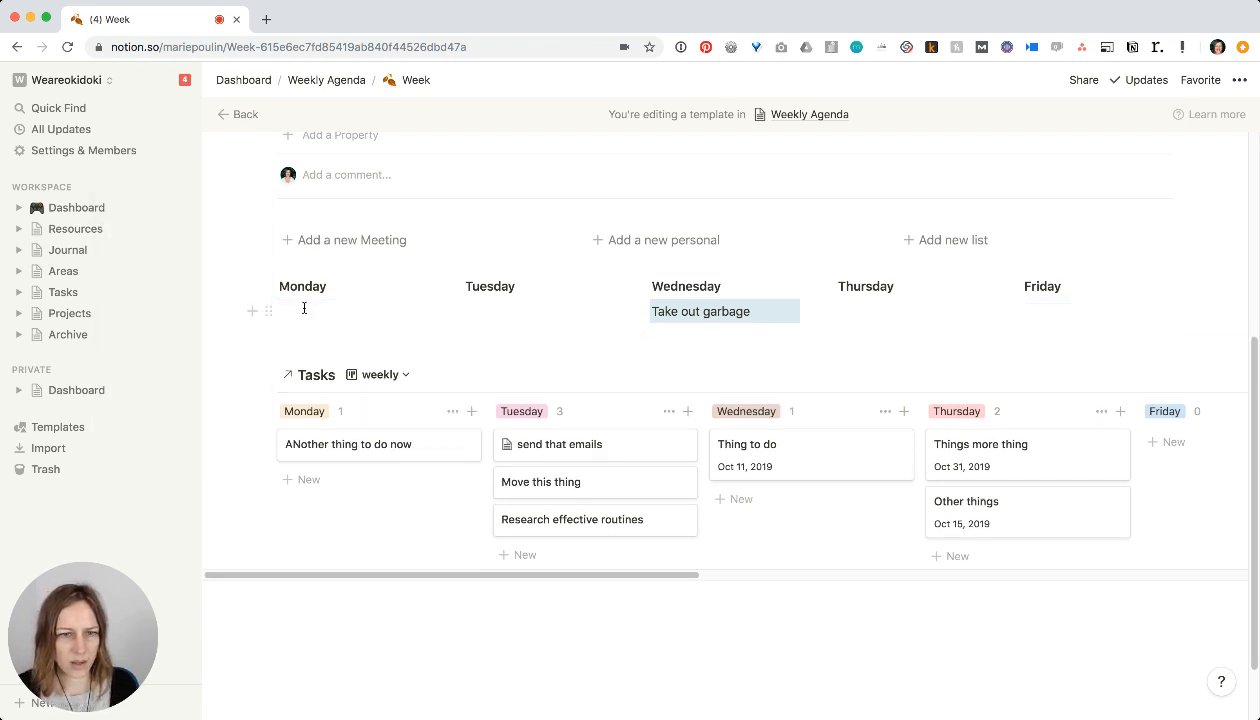
- Convert the five weekday titles, Monday to Friday, to level-3 headings
scroll(754, 321, "up", 5)
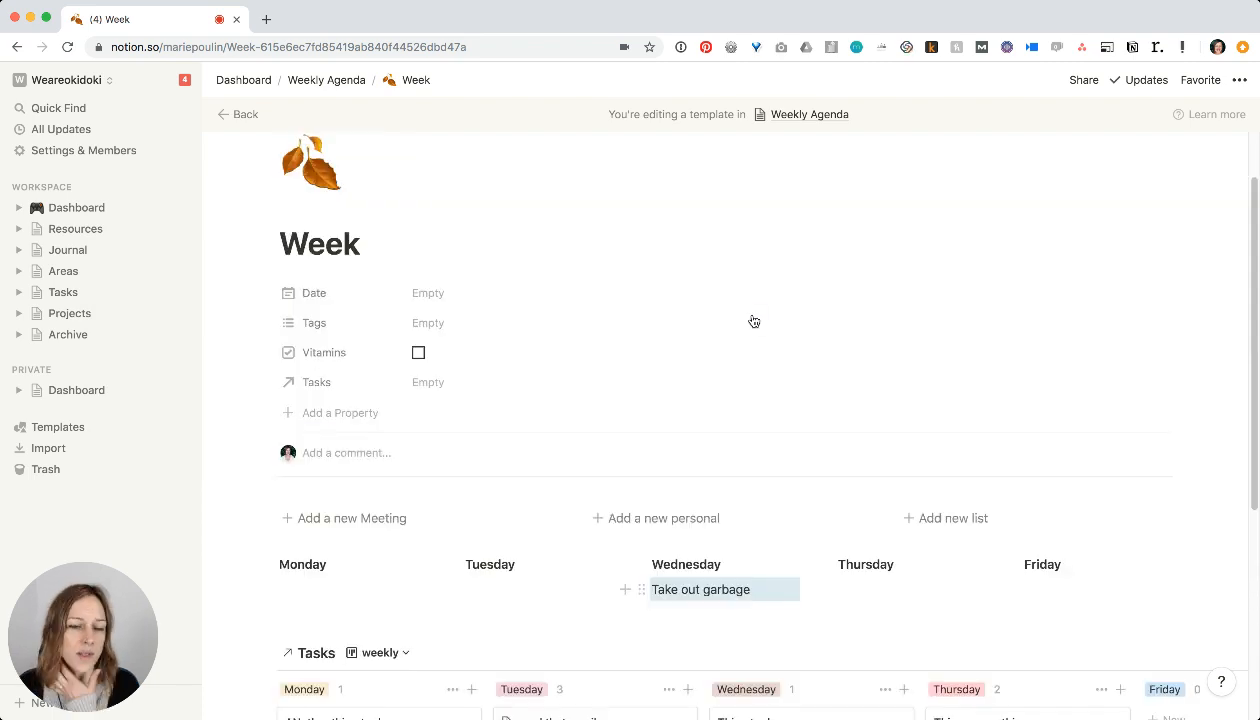
scroll(765, 313, "down", 4)
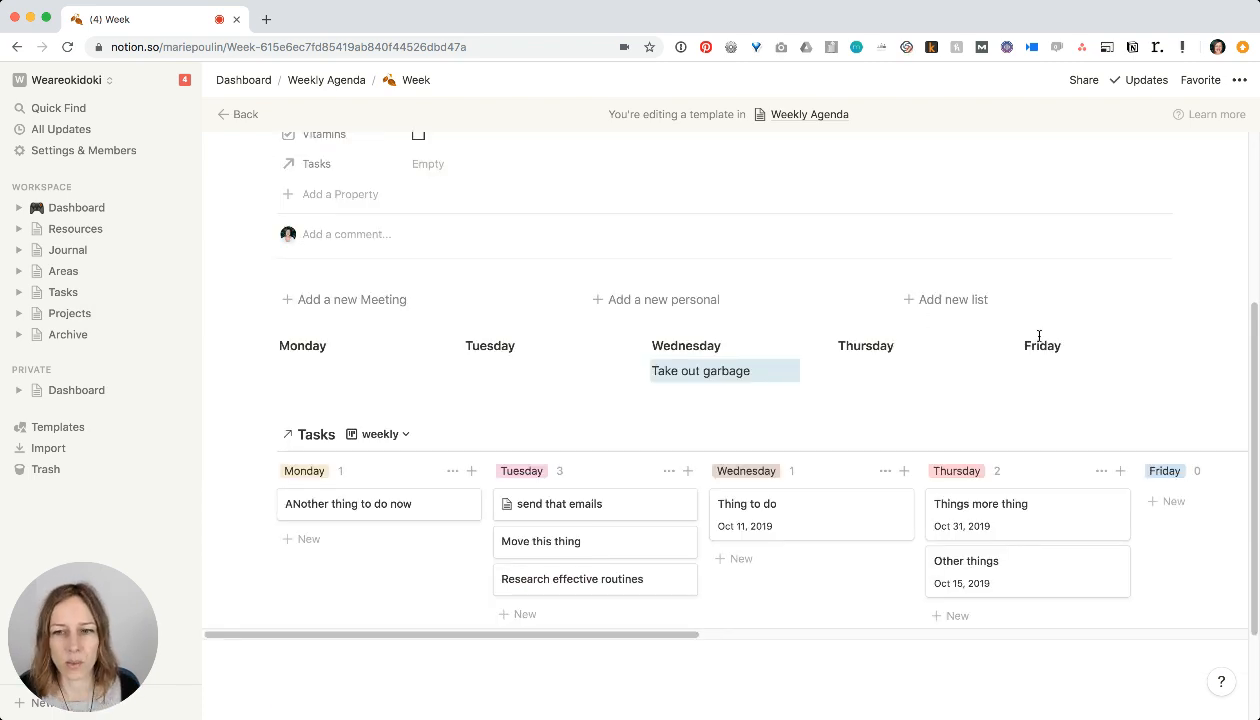
left_click_drag(1064, 344, 307, 345)
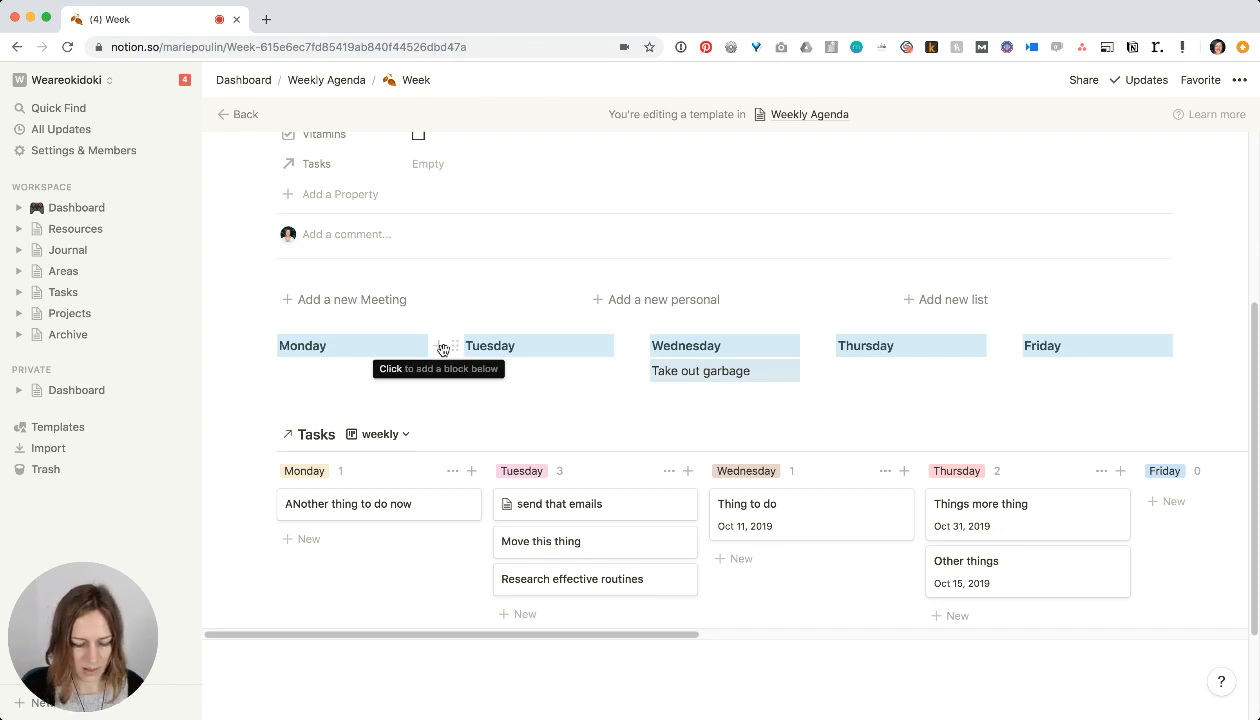
key("super+alt+3")
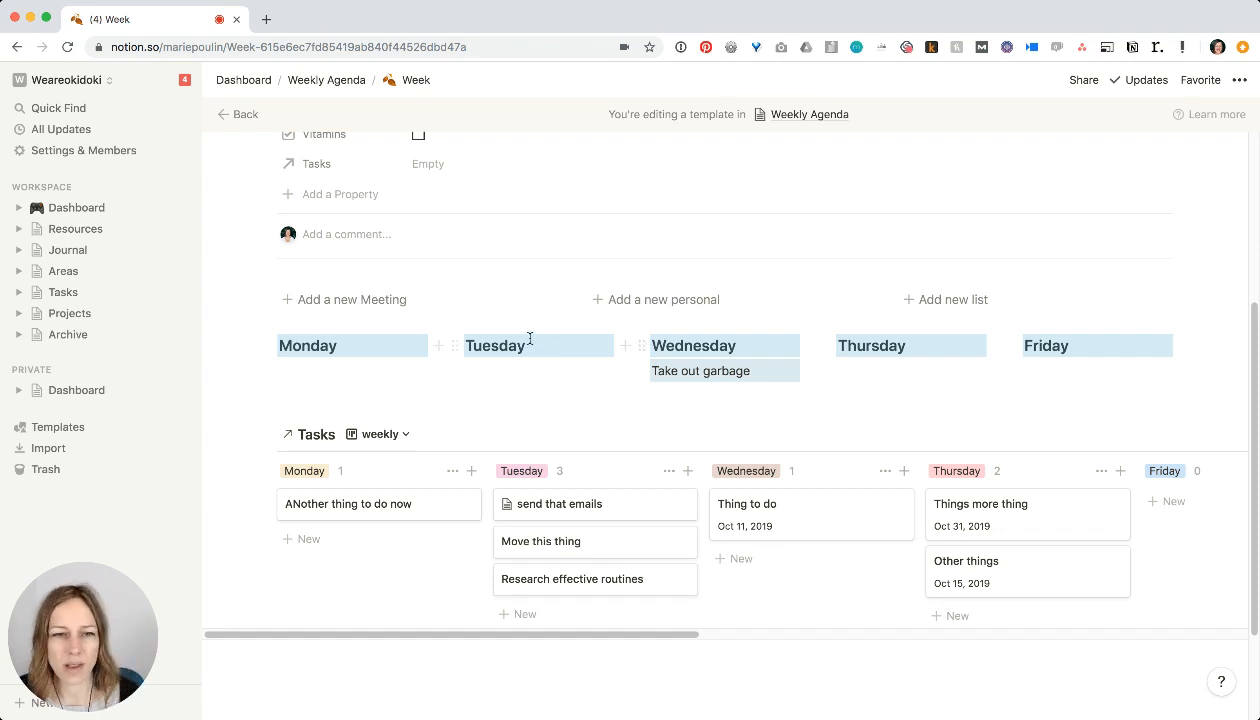
left_click(1133, 349)
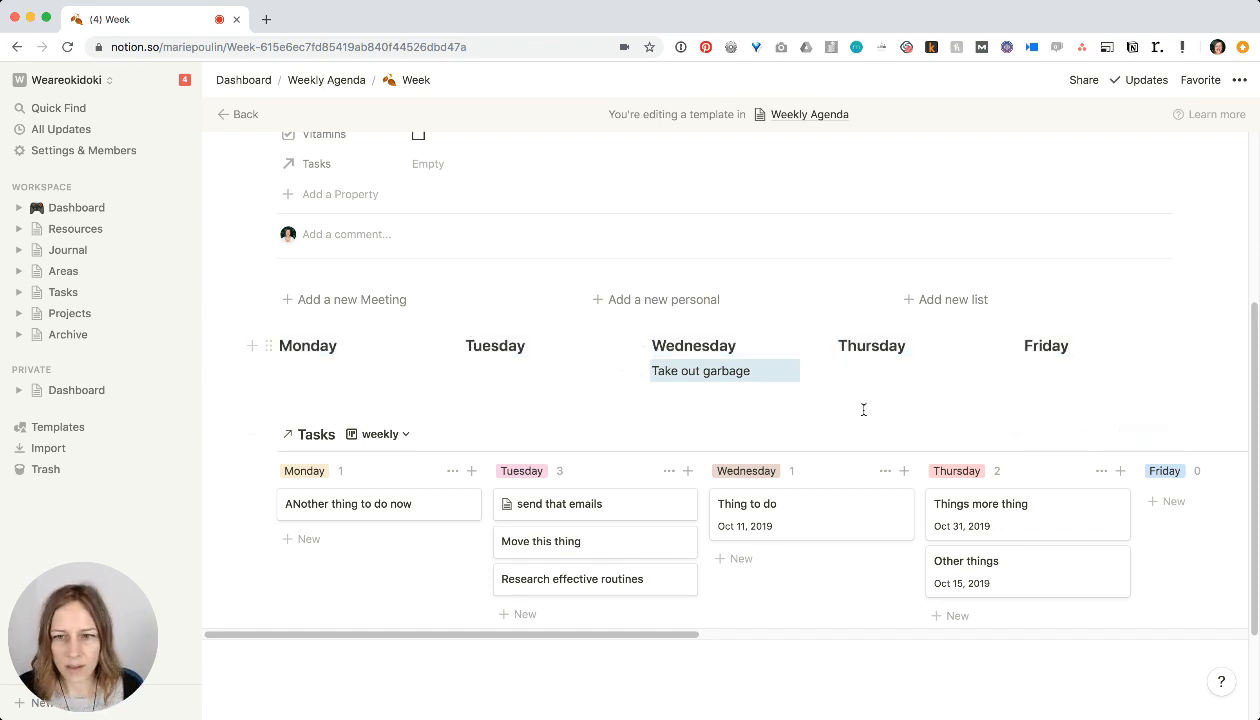
- Return to the Weekly Agenda database, open the existing Week entry and apply the Week template to it
scroll(1059, 295, "down", 1)
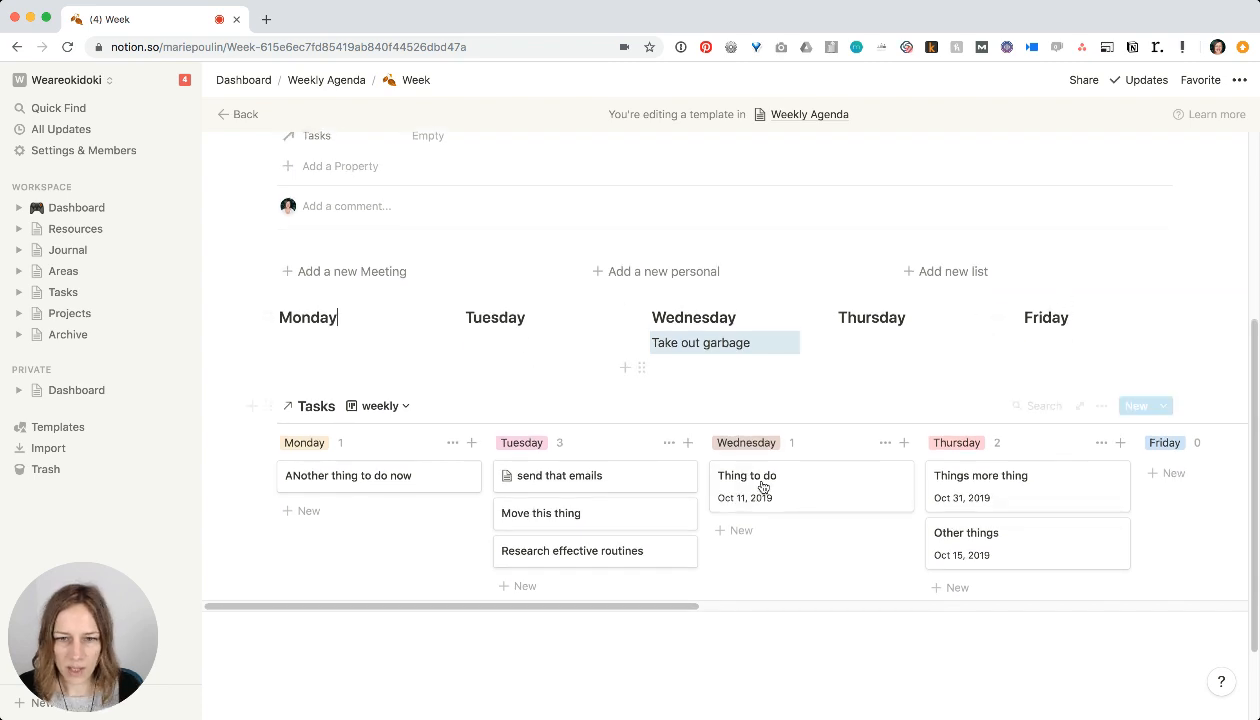
scroll(720, 505, "down", 2)
scroll(600, 600, "up", 5)
scroll(624, 526, "up", 5)
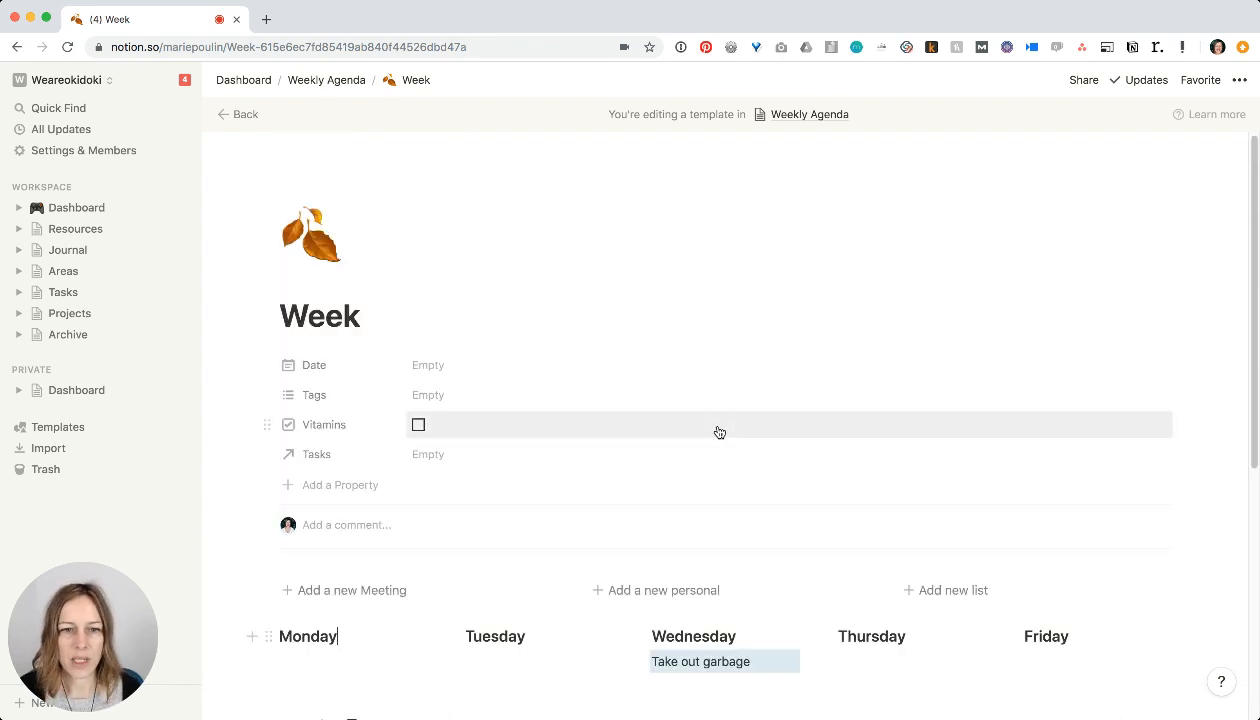
scroll(717, 436, "down", 1)
scroll(810, 327, "up", 1)
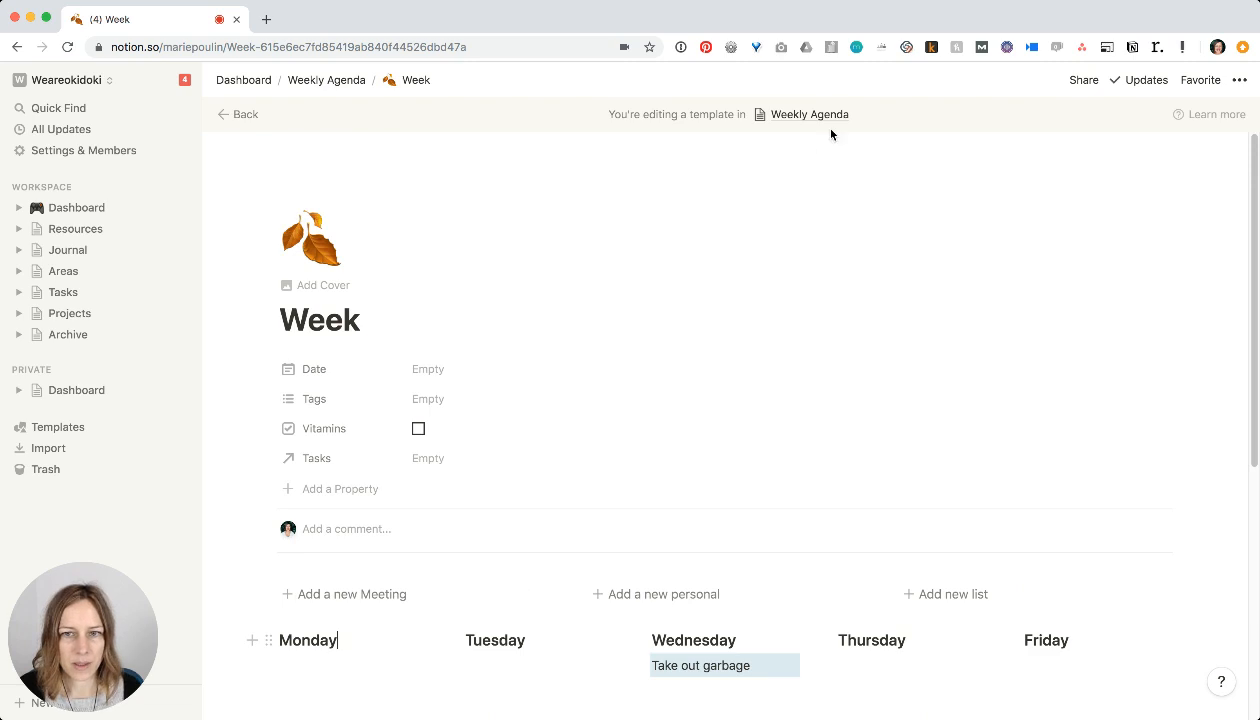
left_click(788, 118)
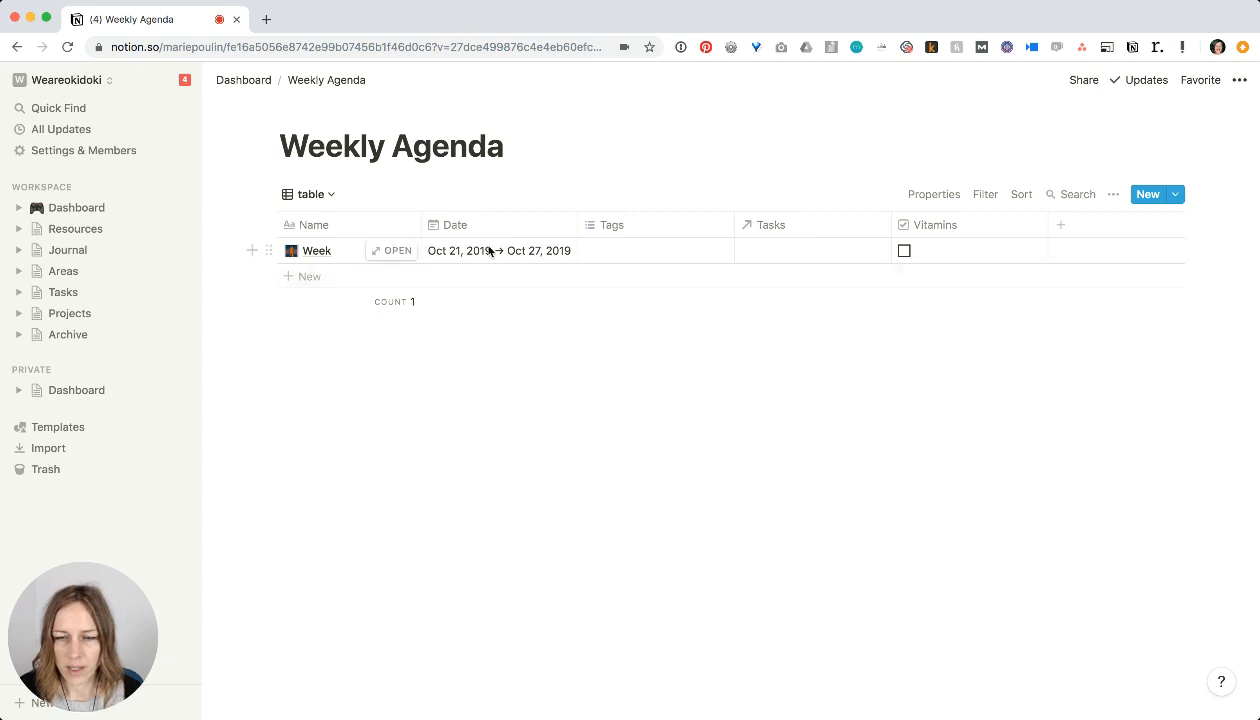
left_click(405, 251)
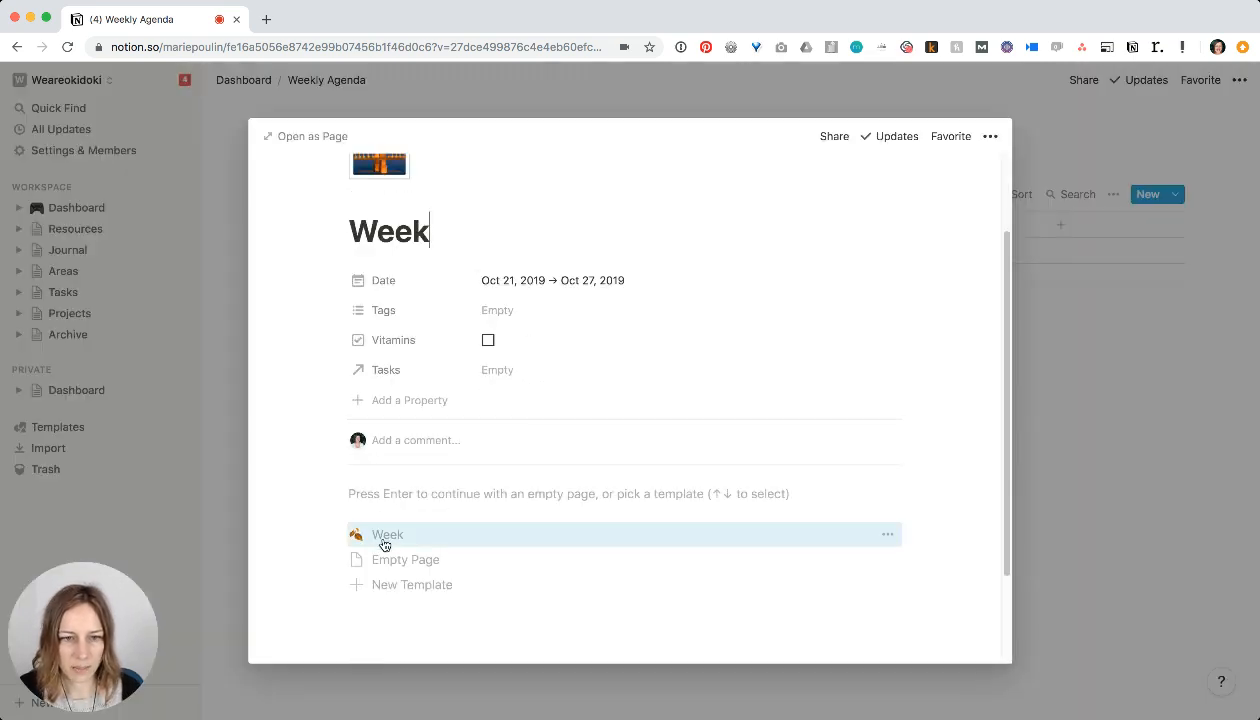
left_click(388, 537)
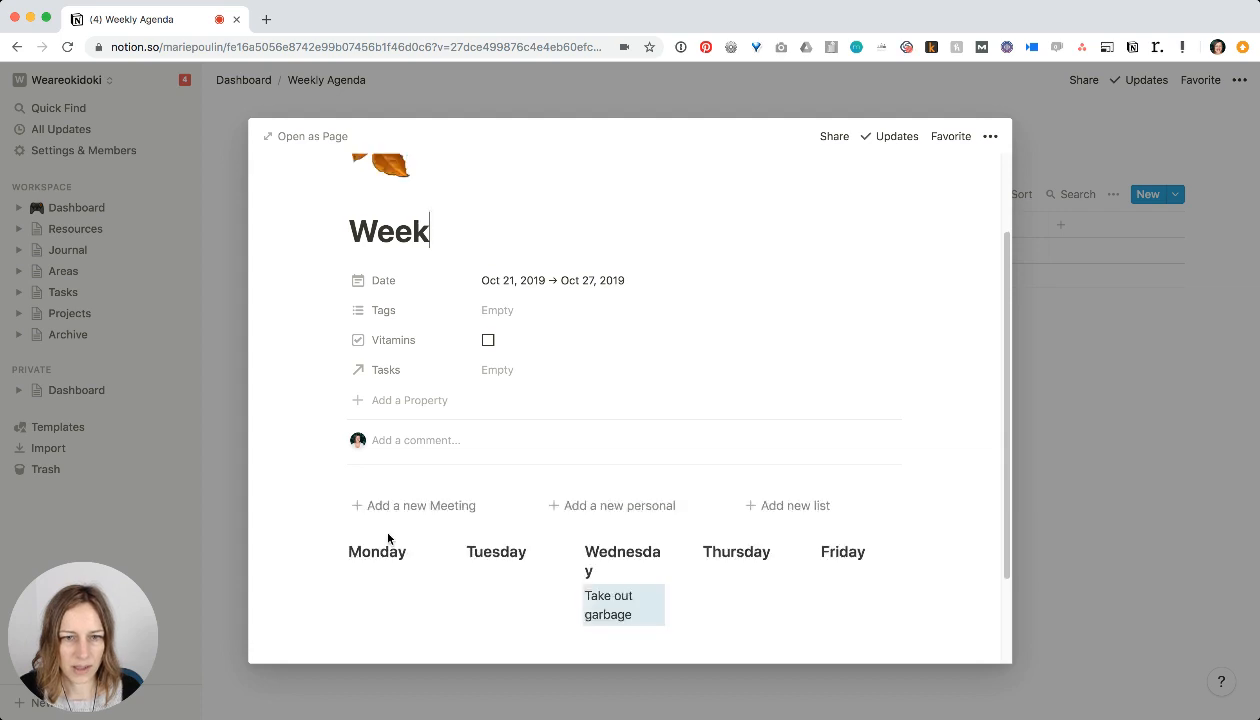
- View the Week entry as a full page, check the available views of its linked Tasks database, and return to Weekly Agenda
scroll(740, 526, "down", 5)
scroll(690, 344, "down", 3)
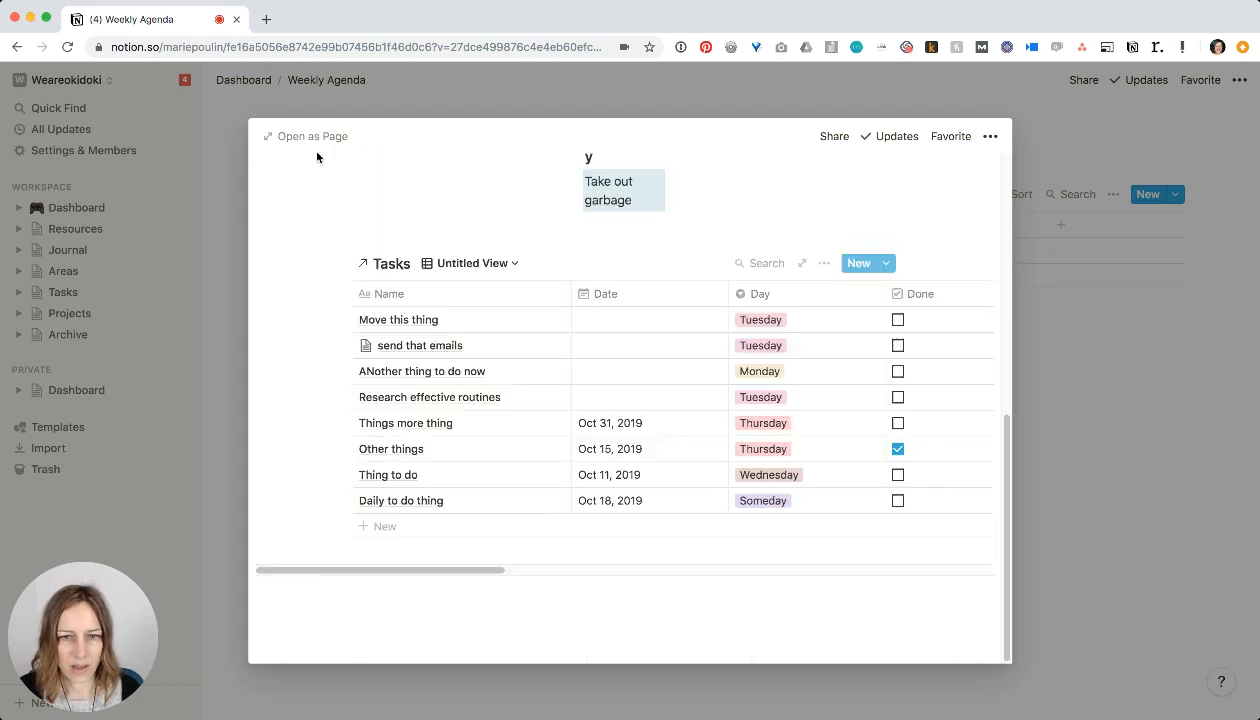
left_click(285, 136)
scroll(910, 390, "down", 5)
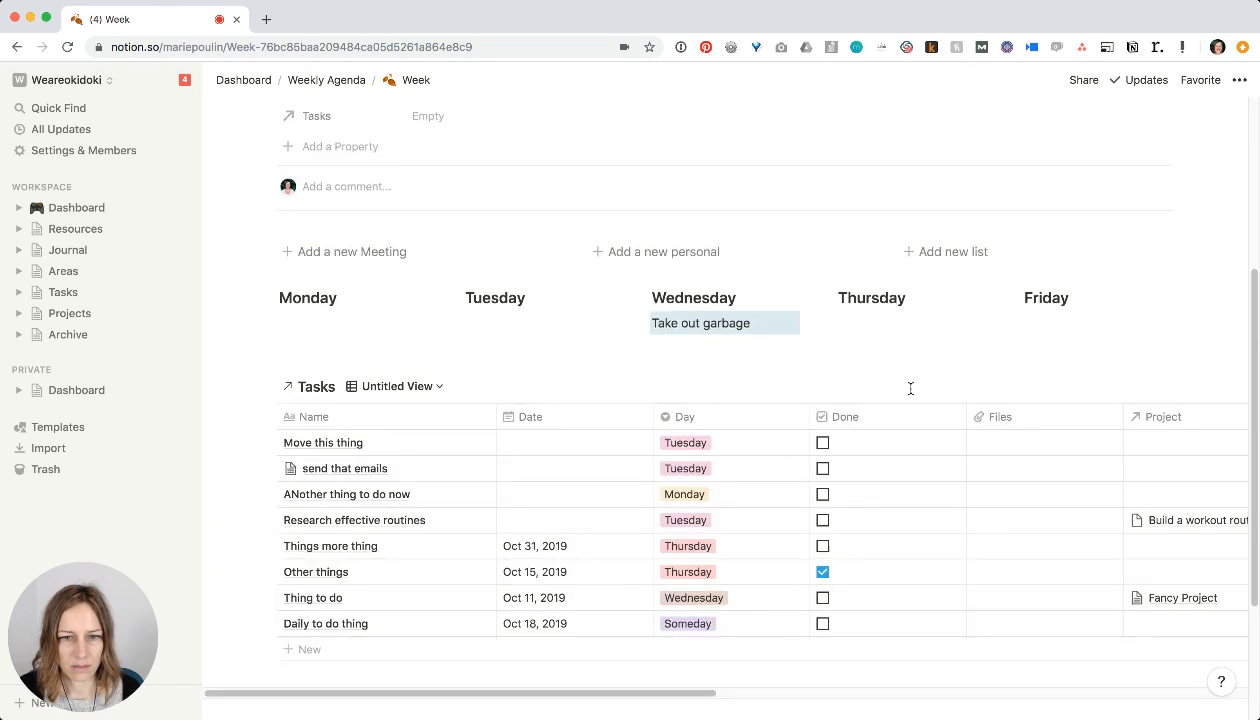
scroll(910, 388, "up", 5)
scroll(910, 388, "down", 3)
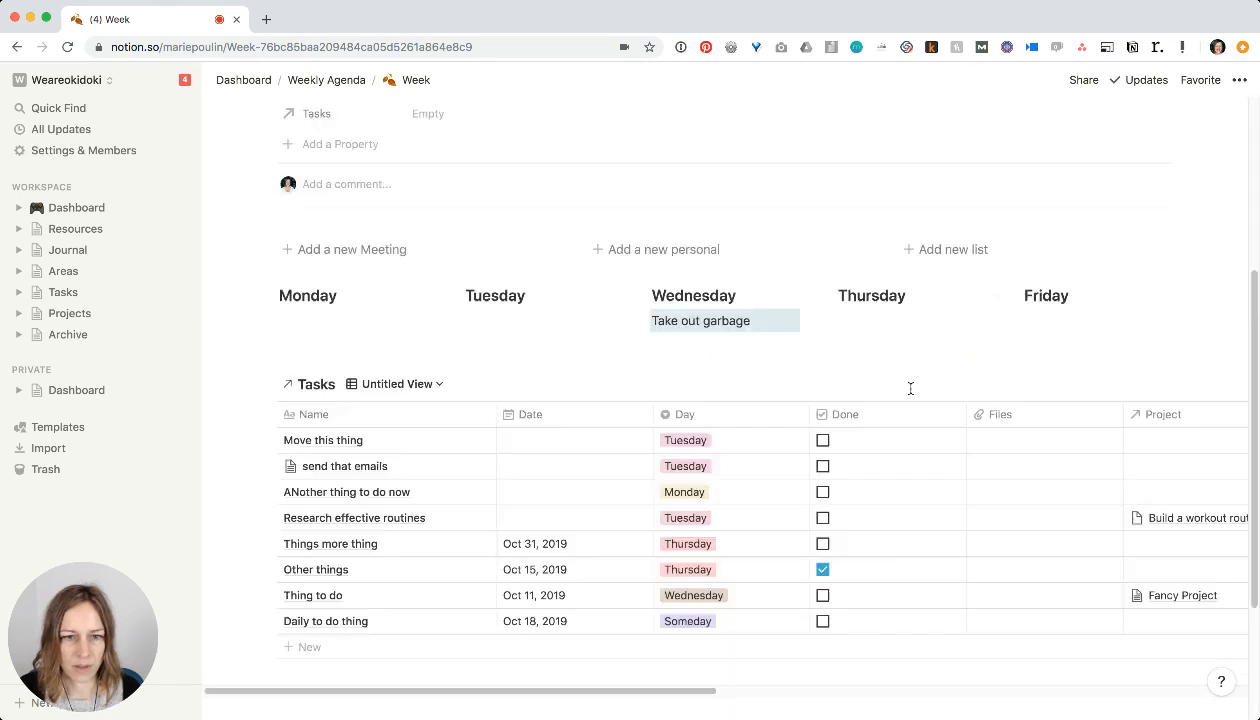
left_click(422, 385)
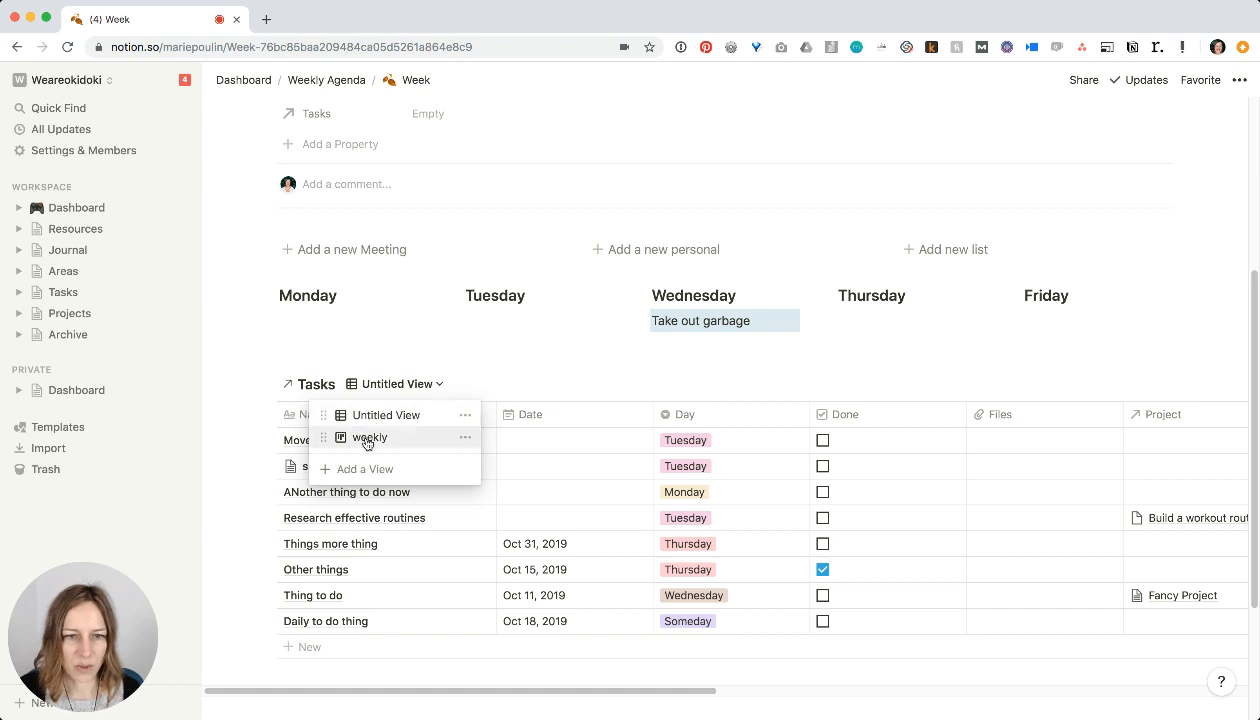
left_click(346, 88)
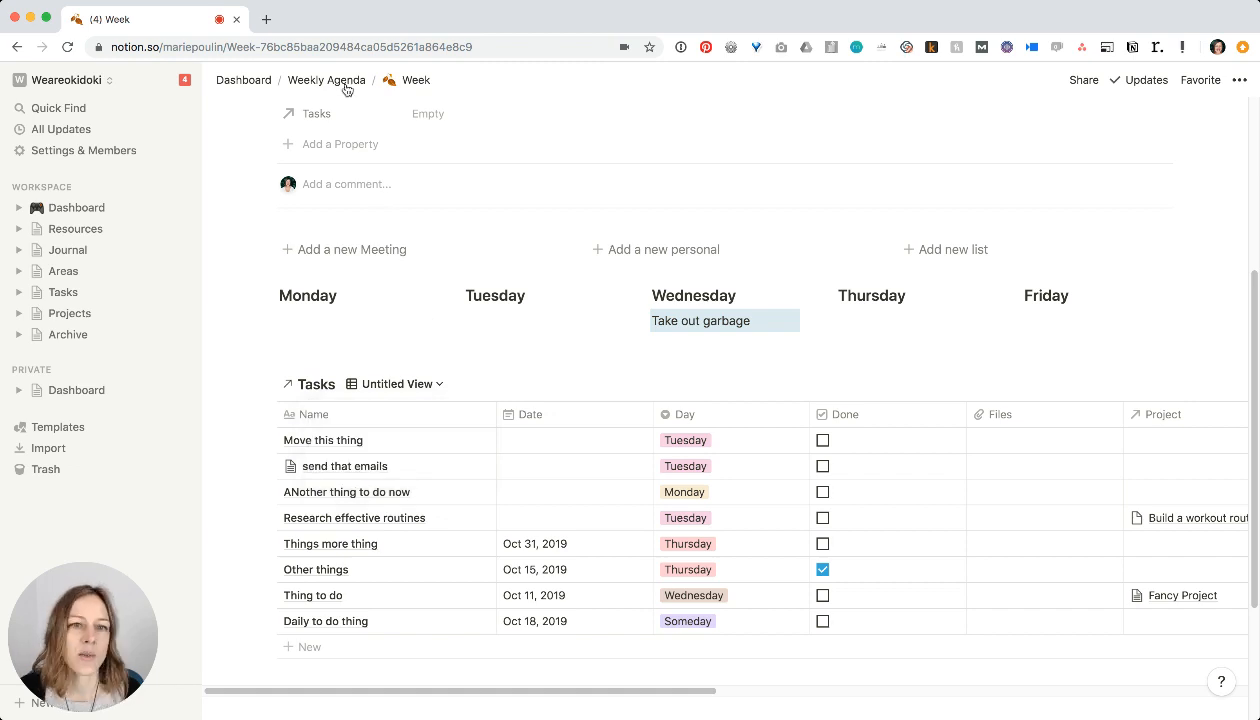
left_click(342, 87)
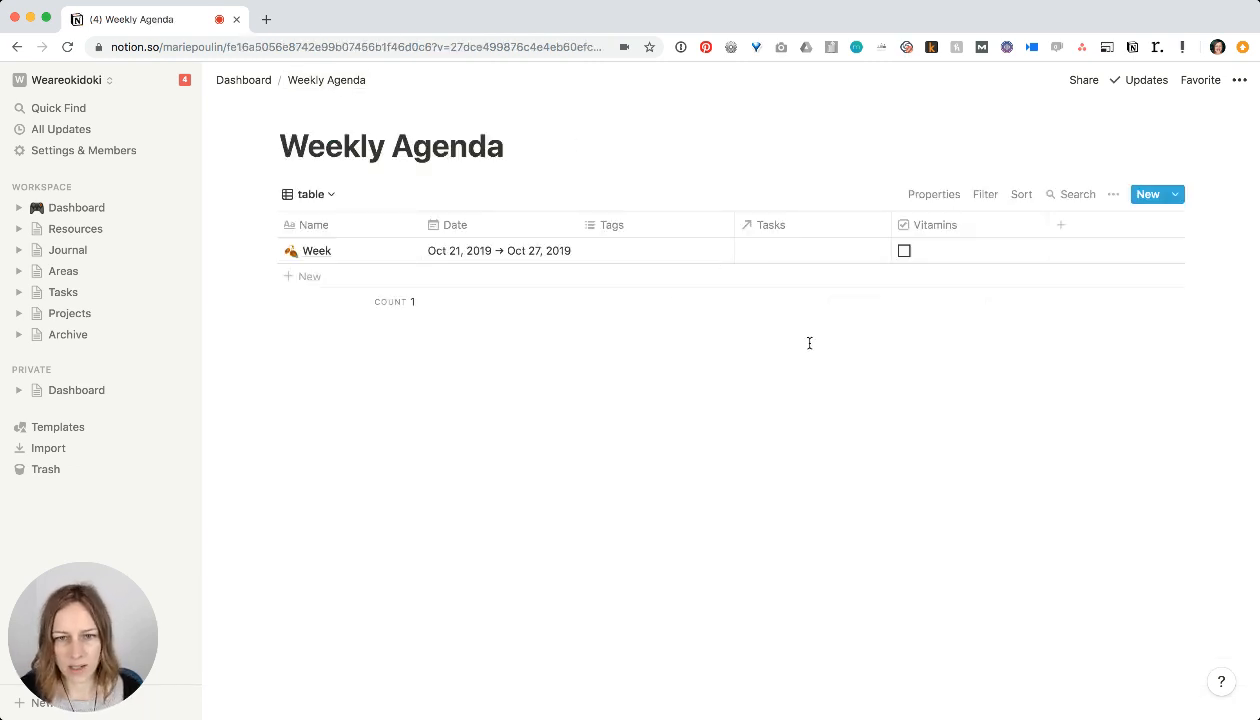
- Create an entry from the Week template, put weekly first among its Tasks views and display that board
left_click(1178, 195)
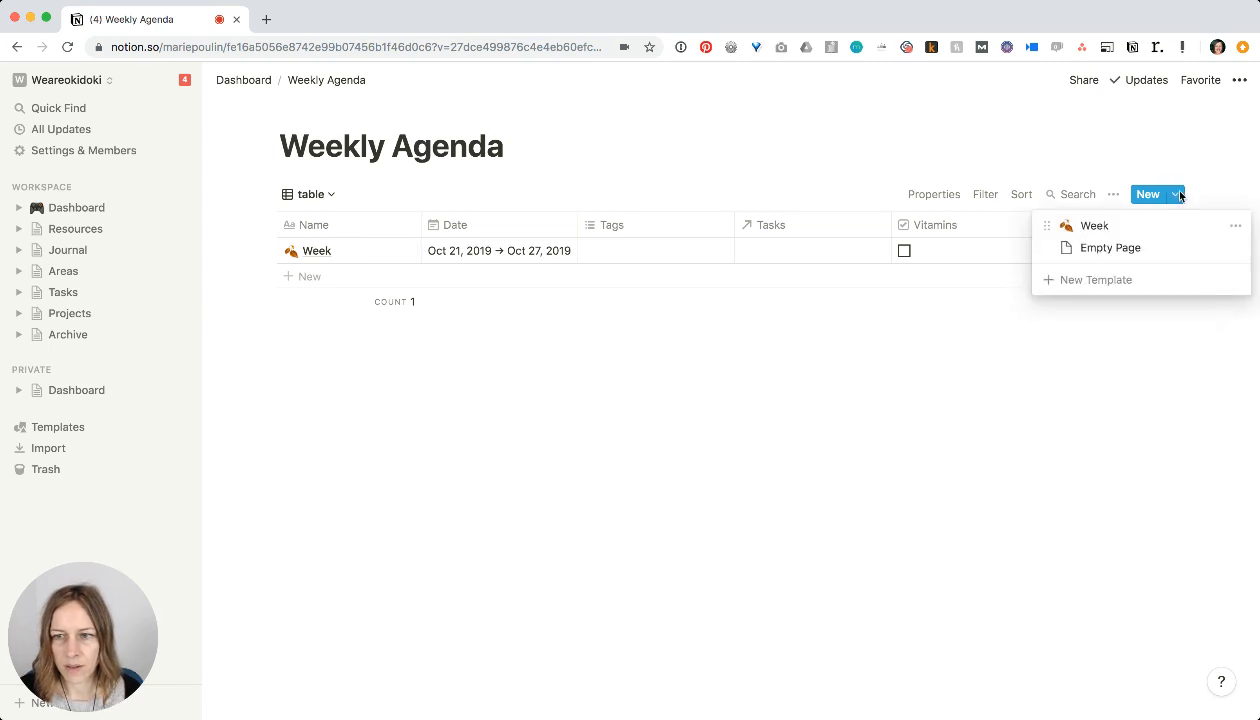
left_click(1094, 228)
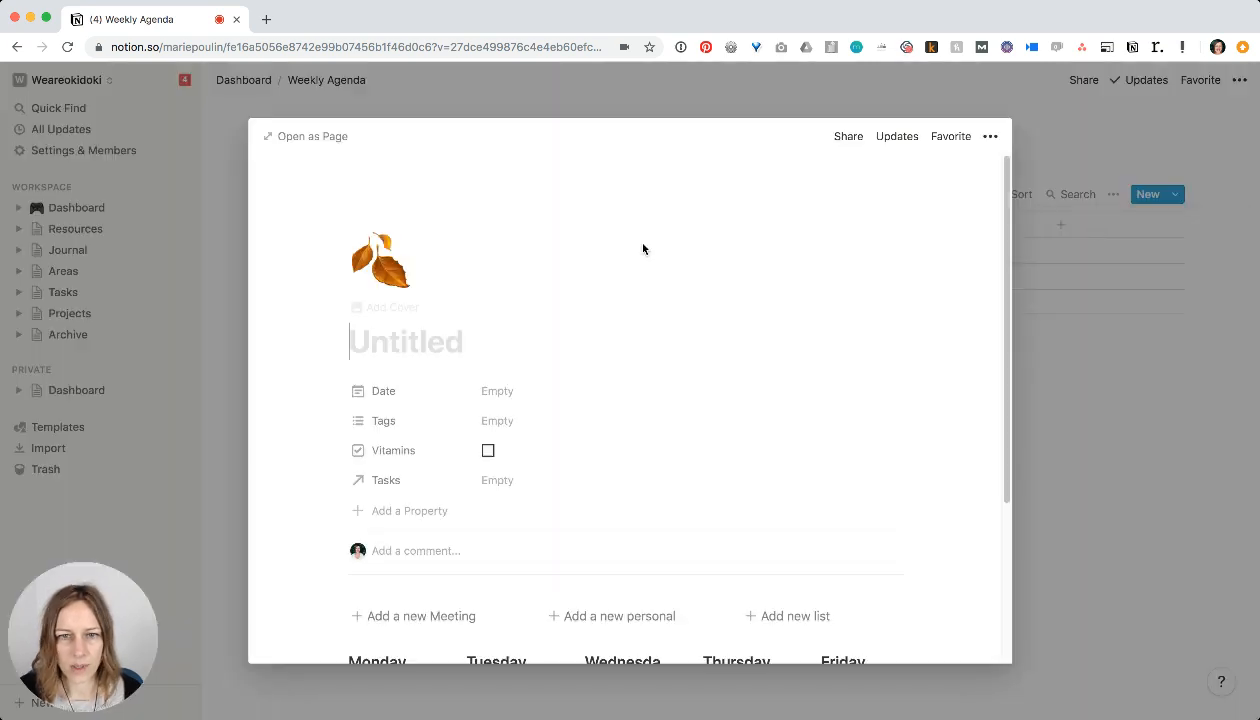
scroll(540, 360, "down", 5)
left_click(497, 529)
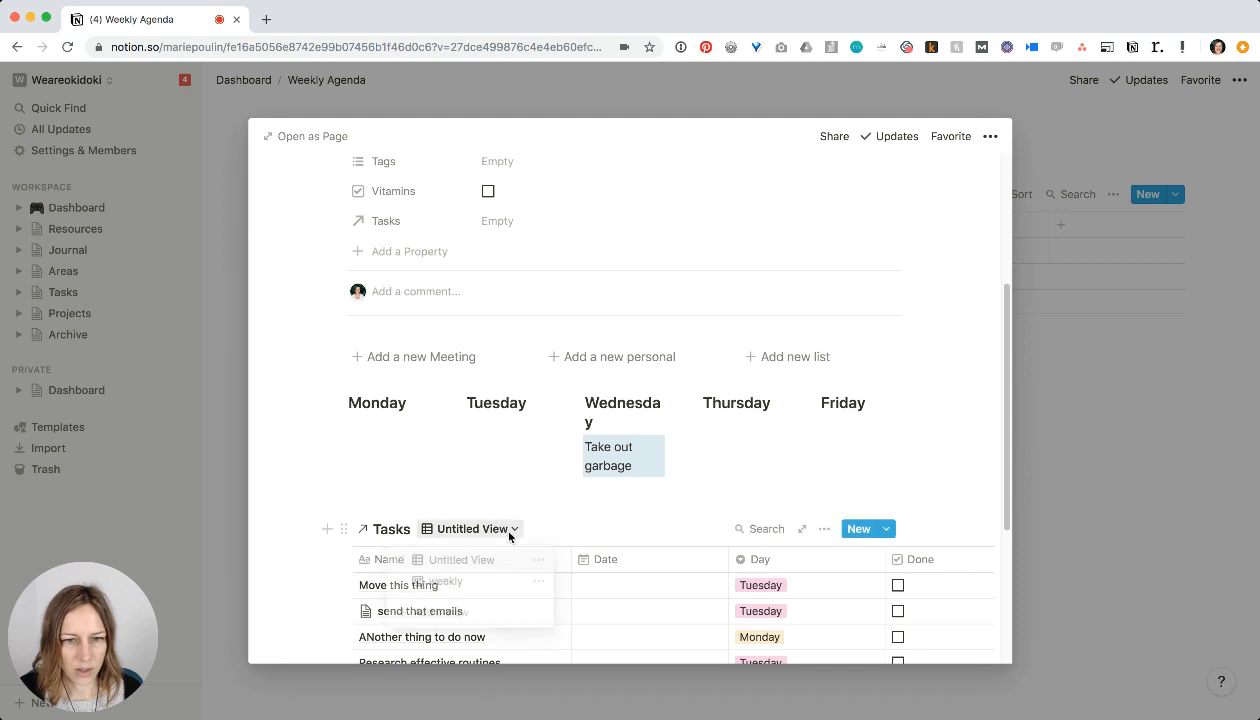
left_click_drag(396, 580, 395, 561)
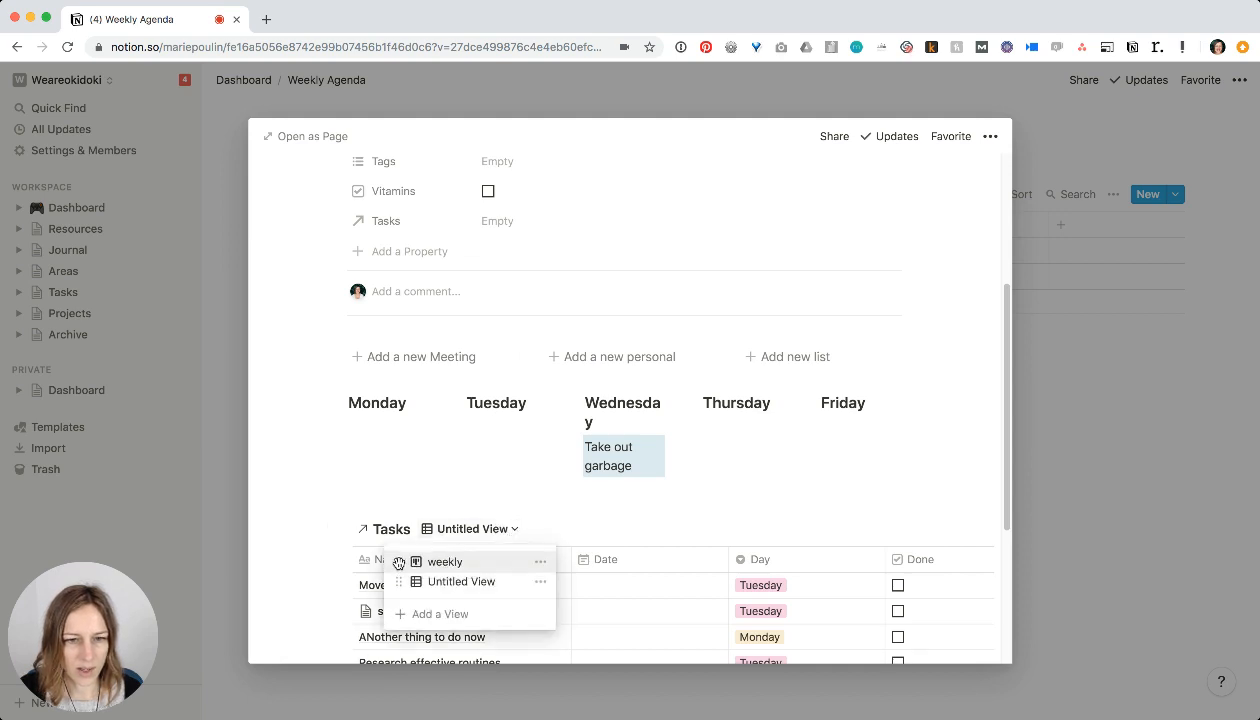
left_click(444, 561)
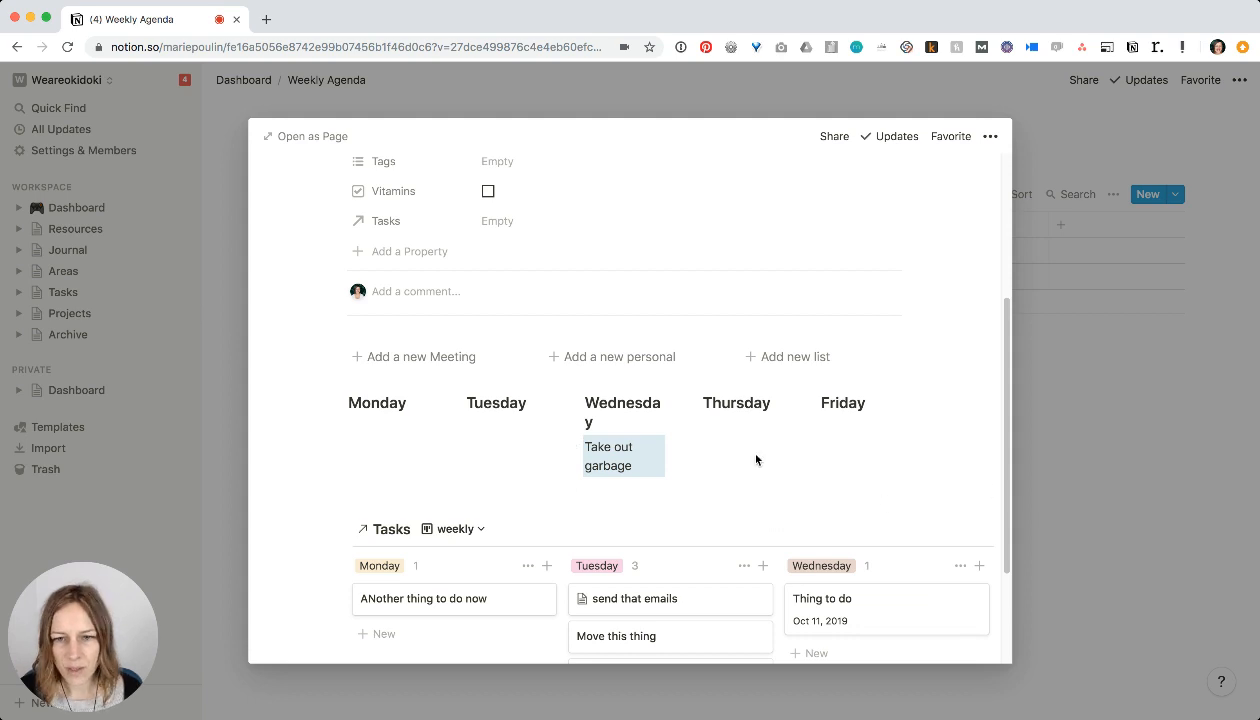
left_click(1051, 440)
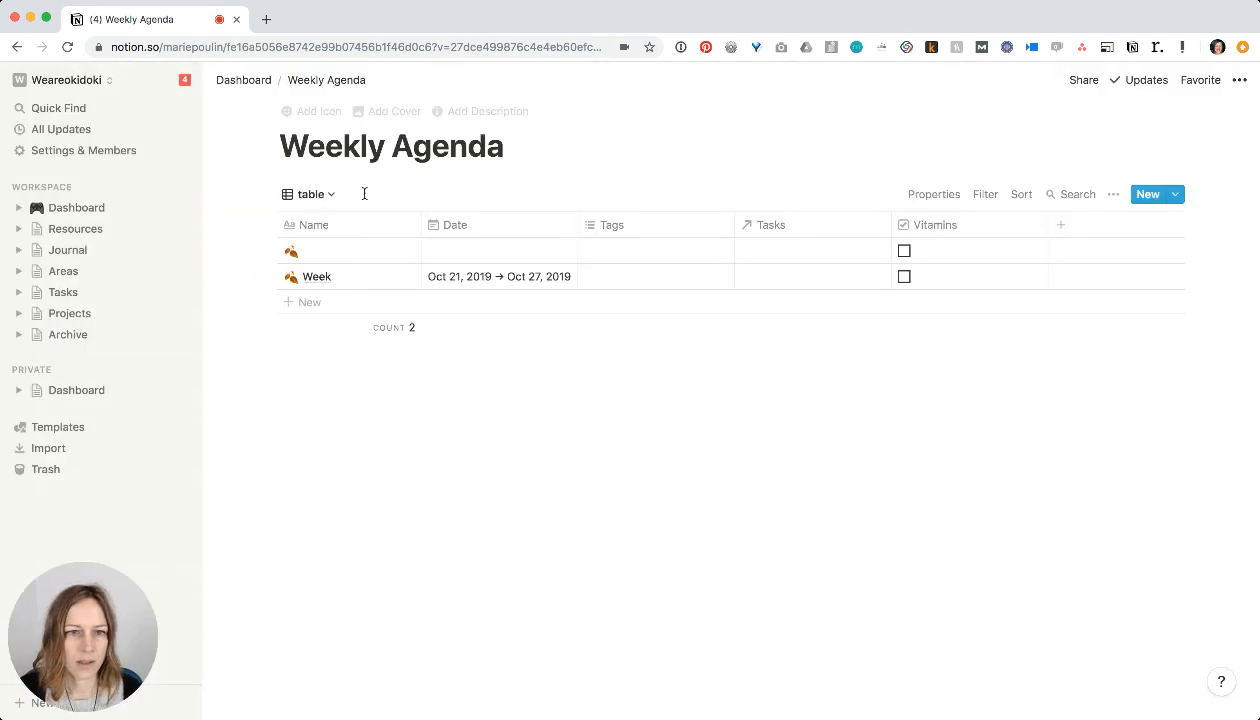
- Delete the untitled entry from the Weekly Agenda table
left_click(268, 250)
left_click(135, 197)
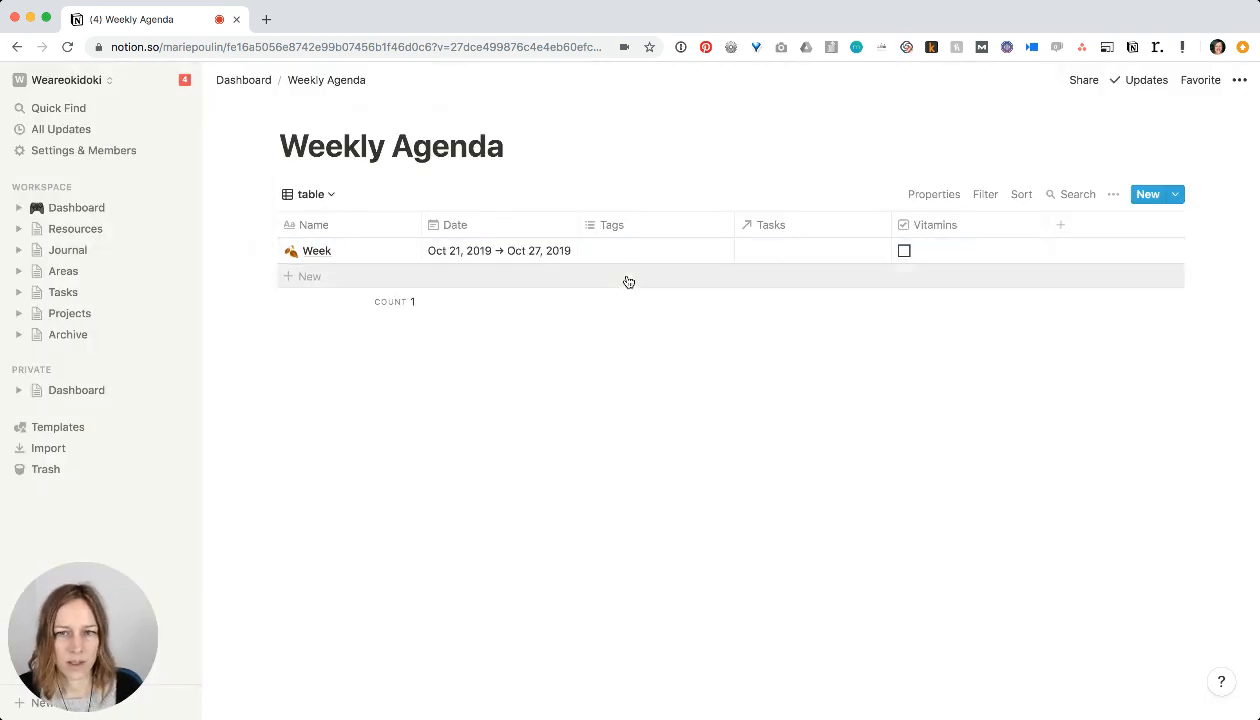
- Create a new entry from the Week template and set its date range to Oct 28, 2019 through Nov 03, 2019
left_click(1177, 196)
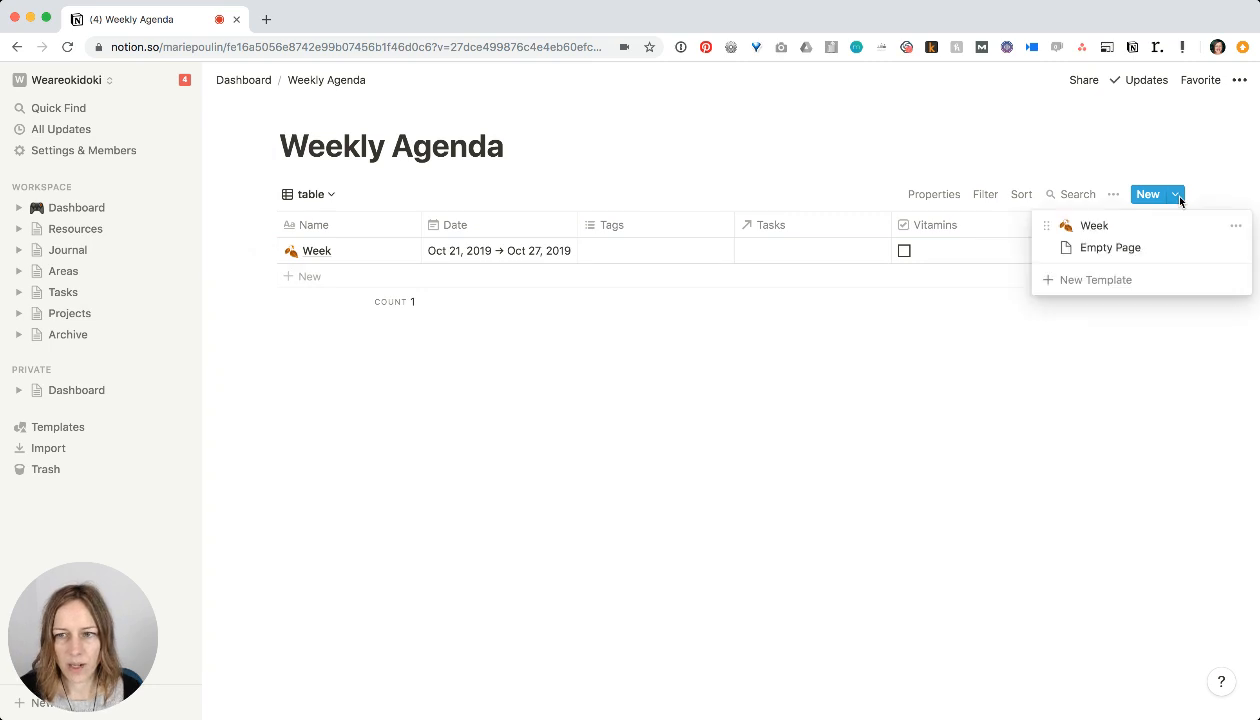
left_click(1092, 228)
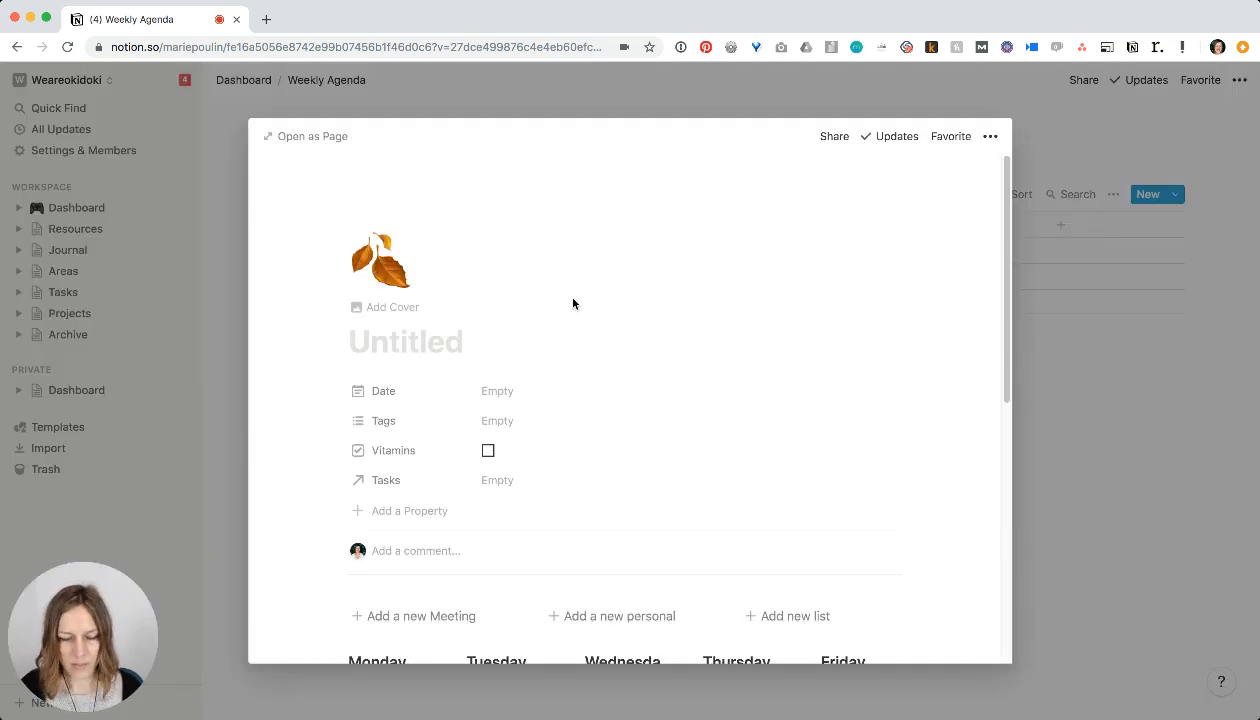
left_click(518, 395)
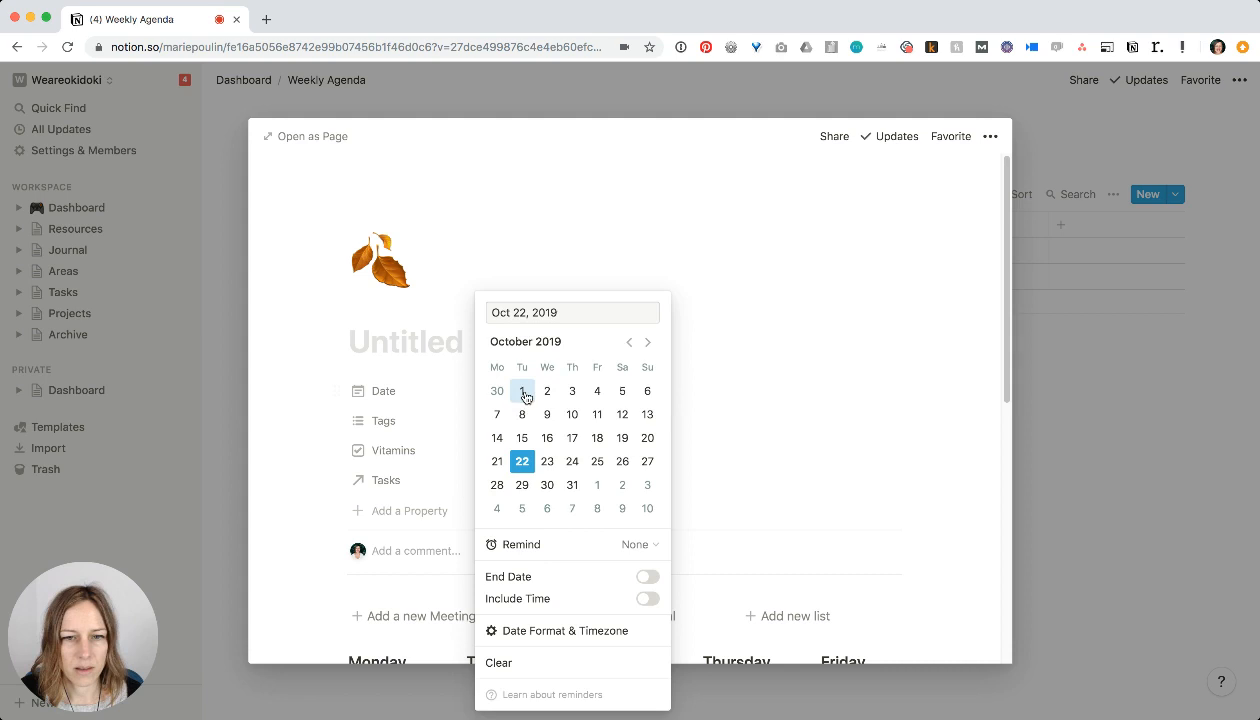
left_click(497, 486)
left_click(647, 577)
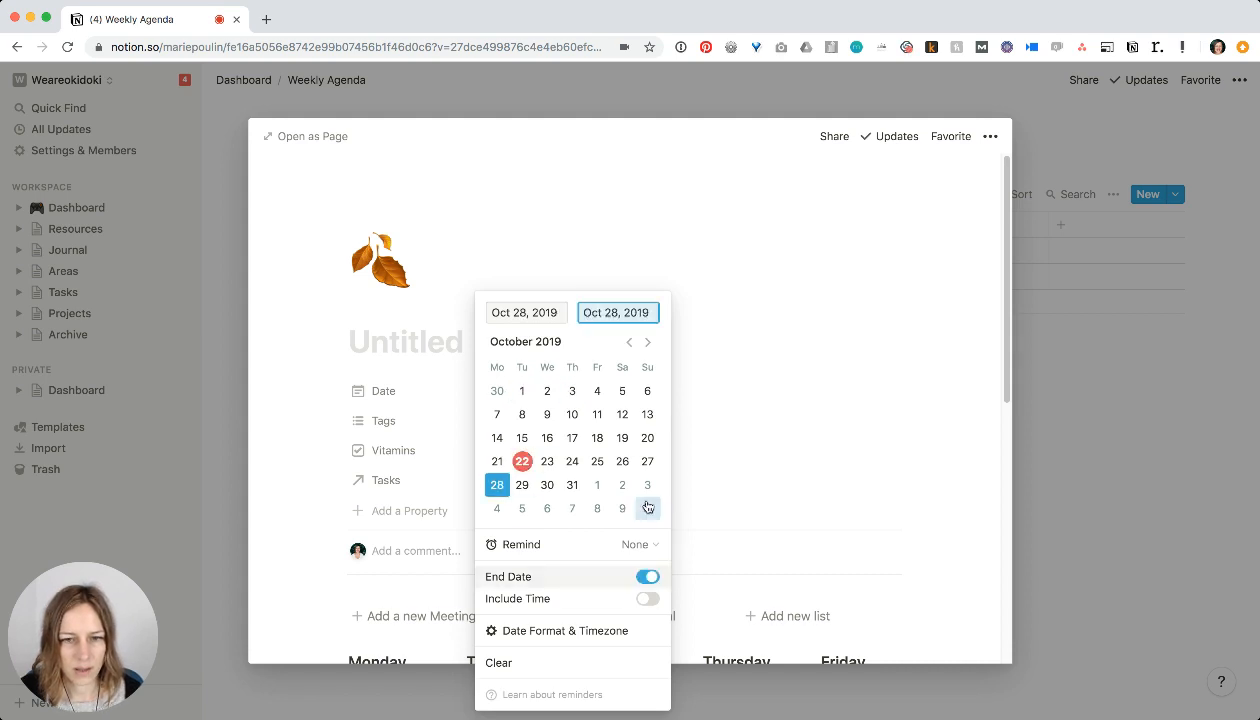
left_click(647, 486)
left_click(392, 253)
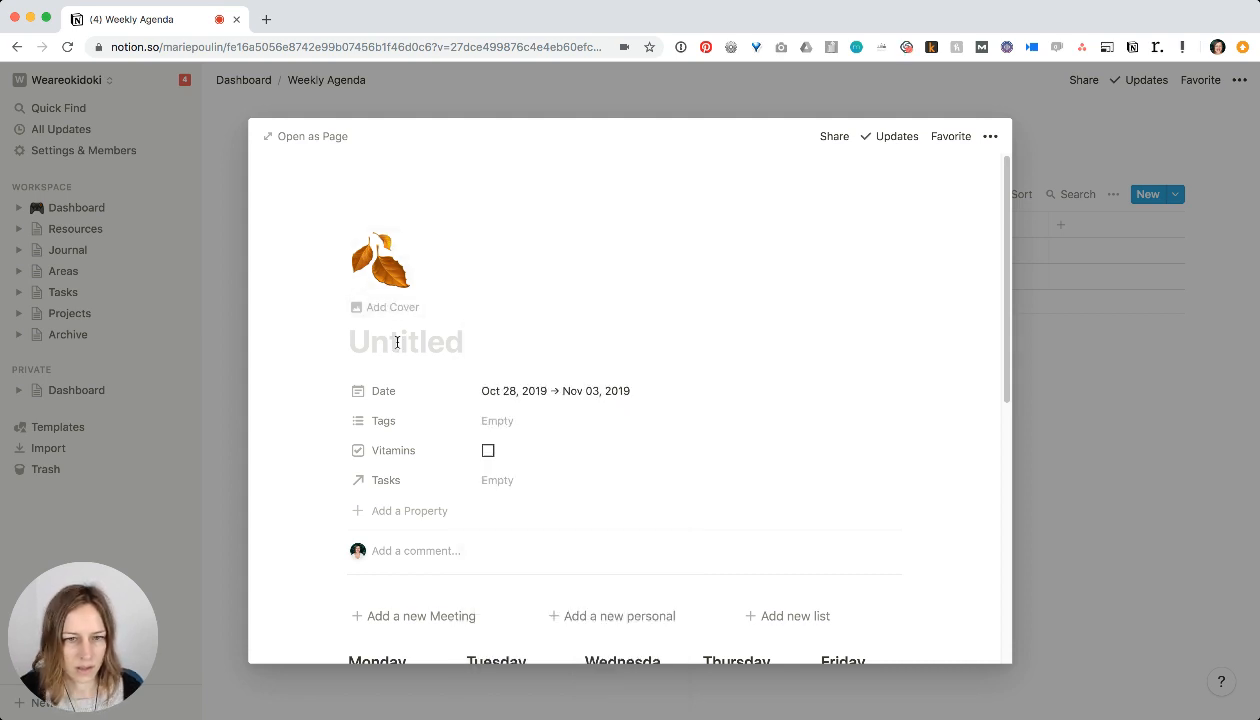
- Title the new week entry "Oct 28 - Nov 3"
type("Oct 2")
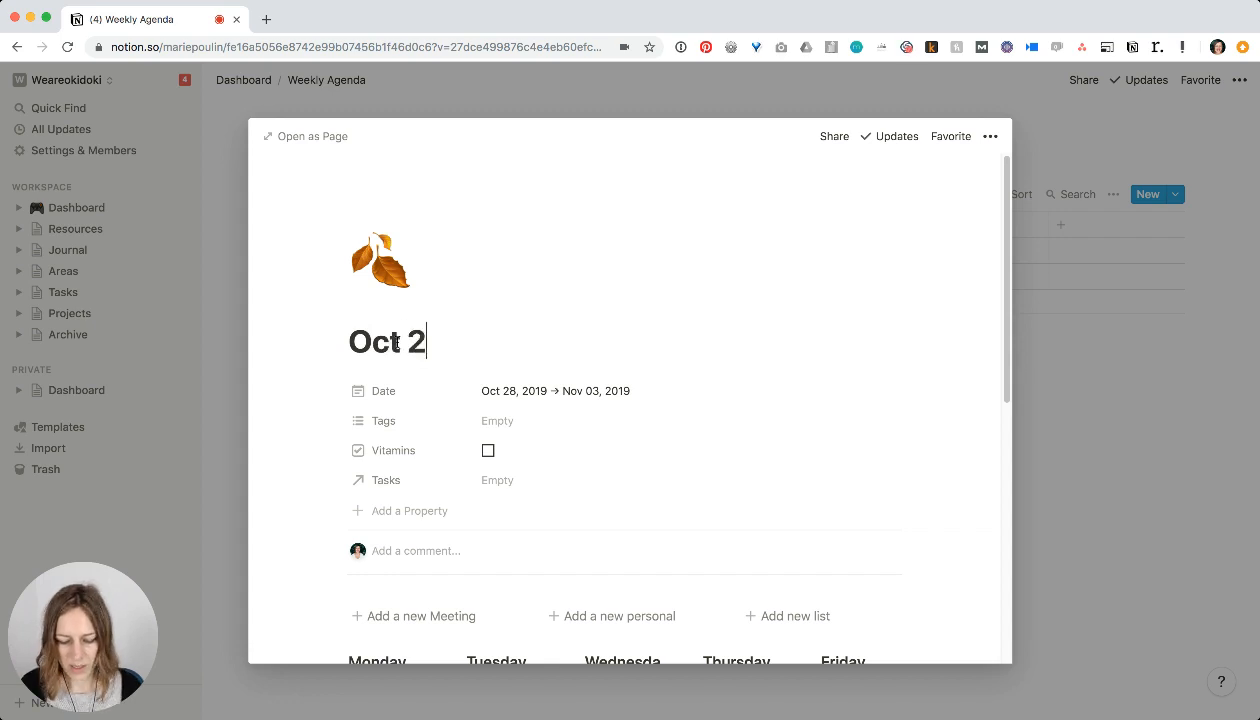
type("8 0 Nov ")
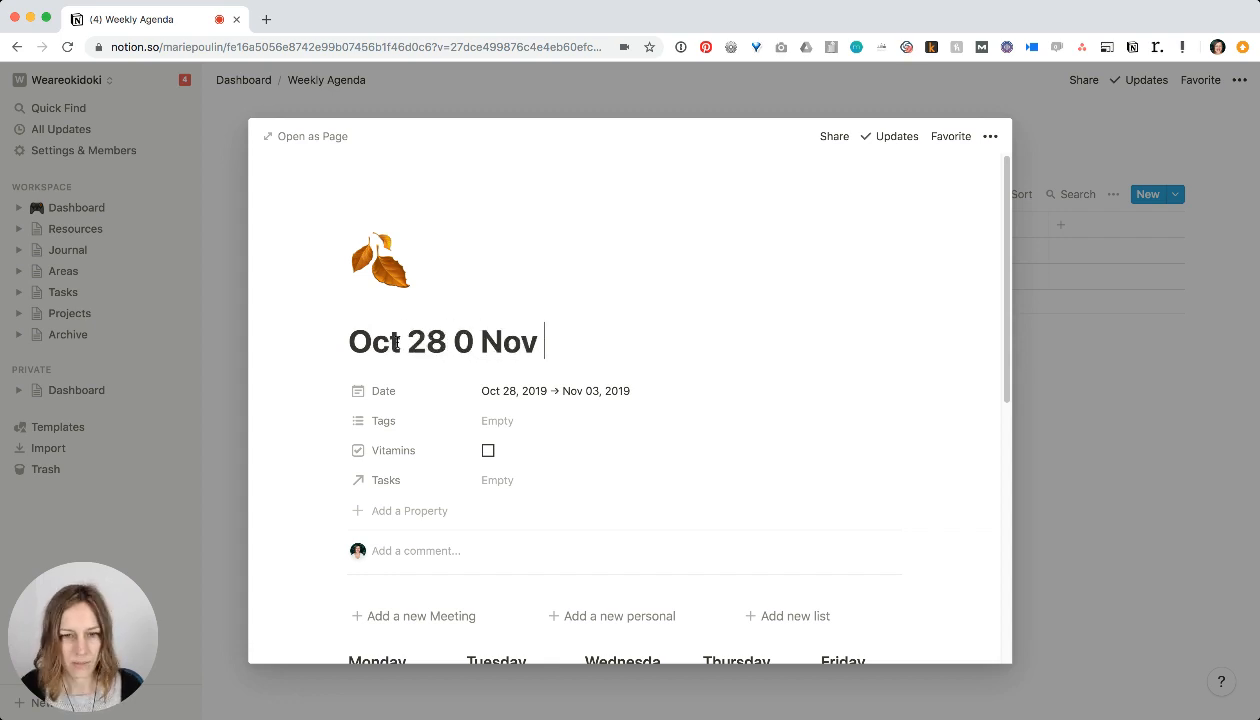
type("3")
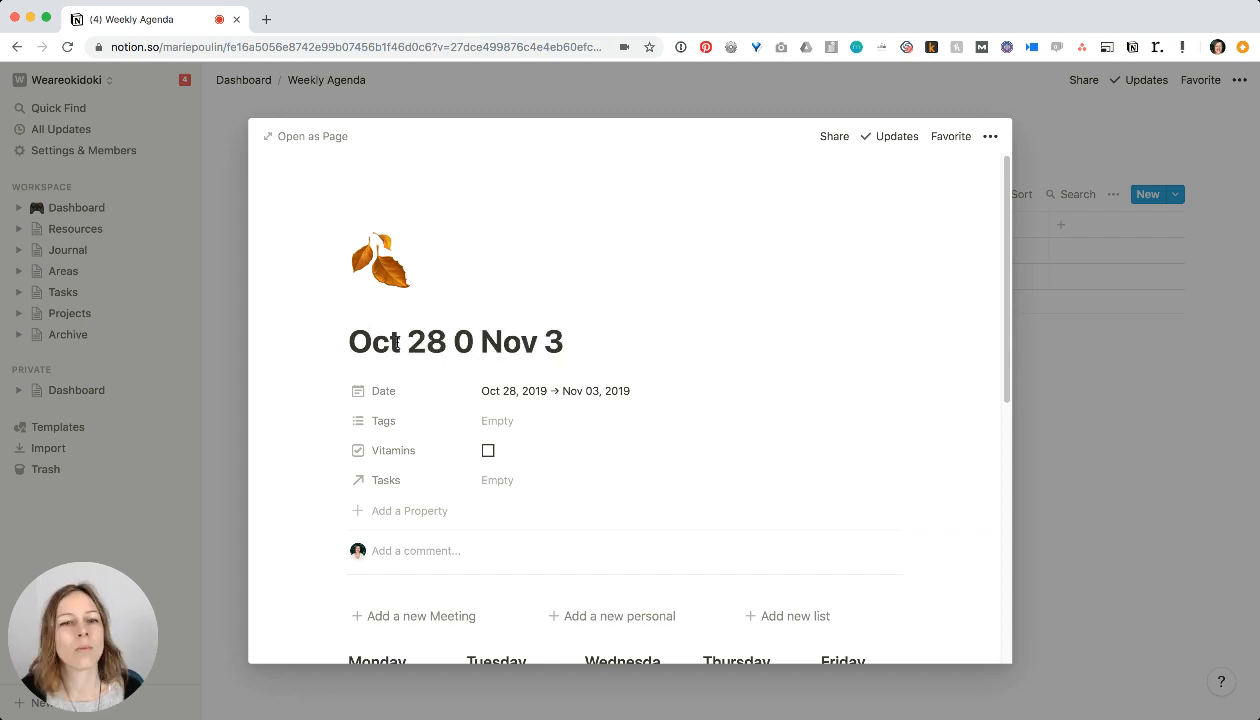
double_click(463, 341)
type("-")
scroll(670, 325, "down", 2)
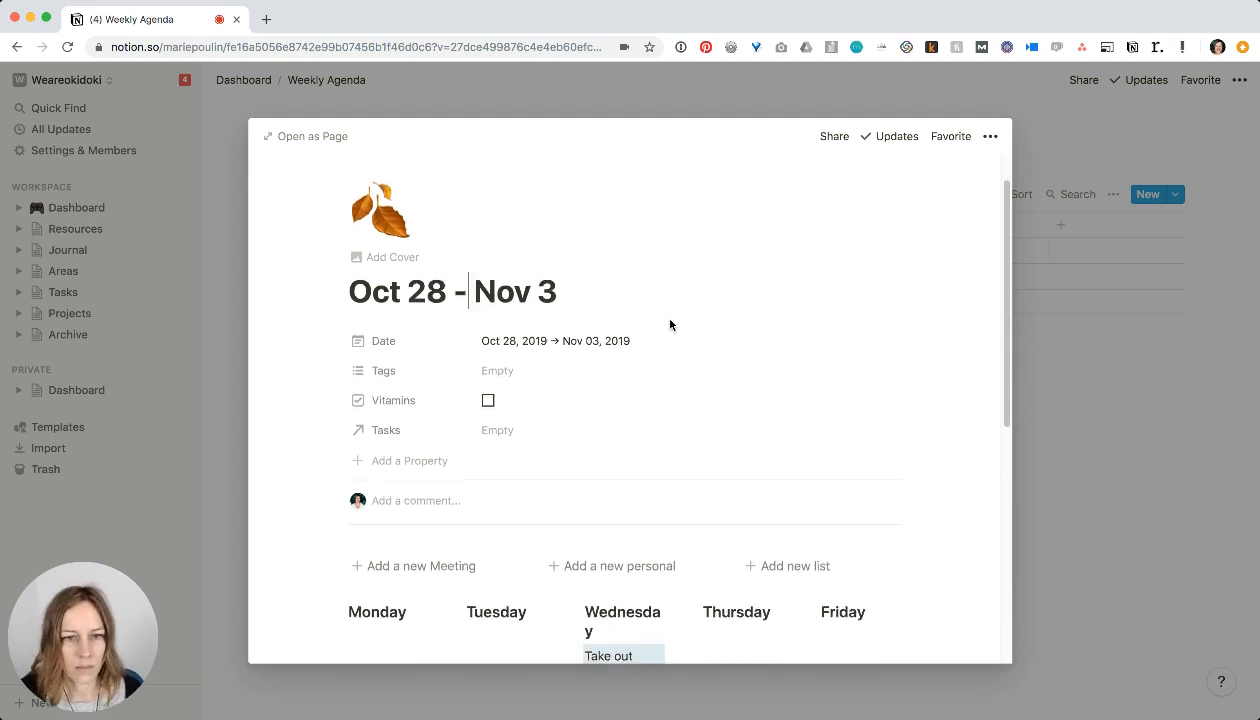
- Leave the entry preview and reopen the "Oct 28 - Nov 3" entry as a full page
scroll(670, 325, "down", 2)
scroll(969, 480, "down", 2)
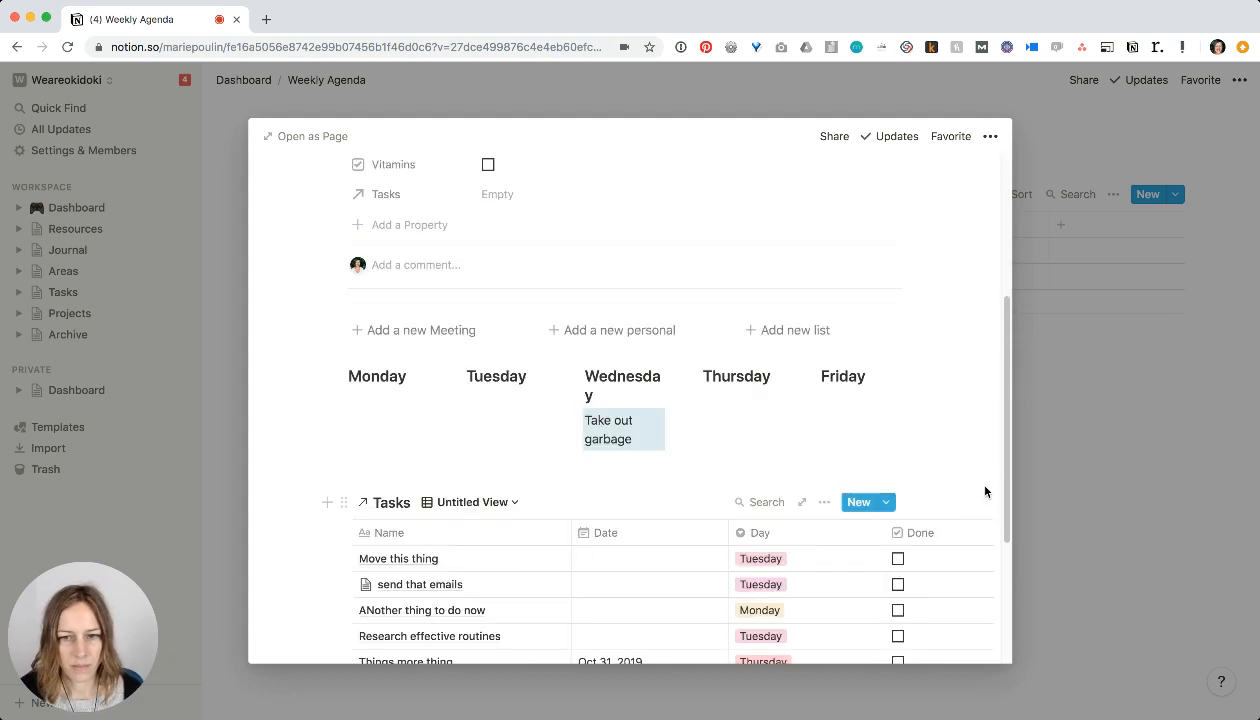
scroll(975, 478, "up", 5)
left_click(1046, 434)
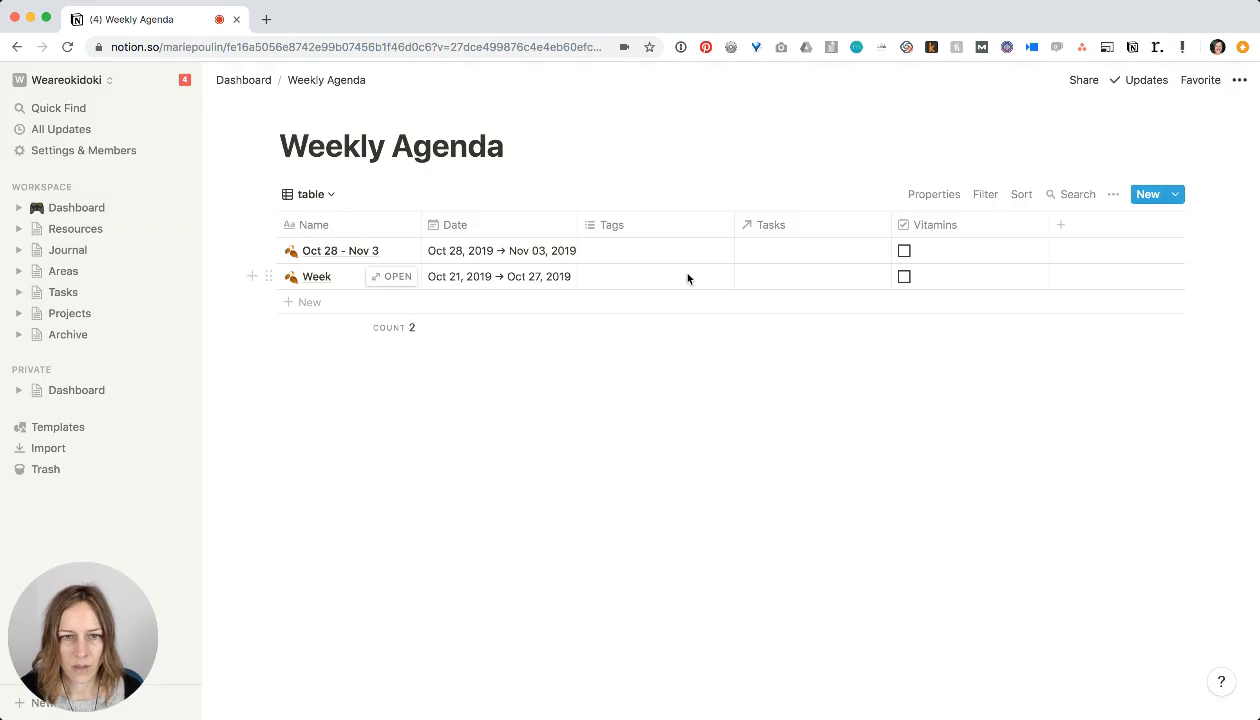
left_click(391, 251)
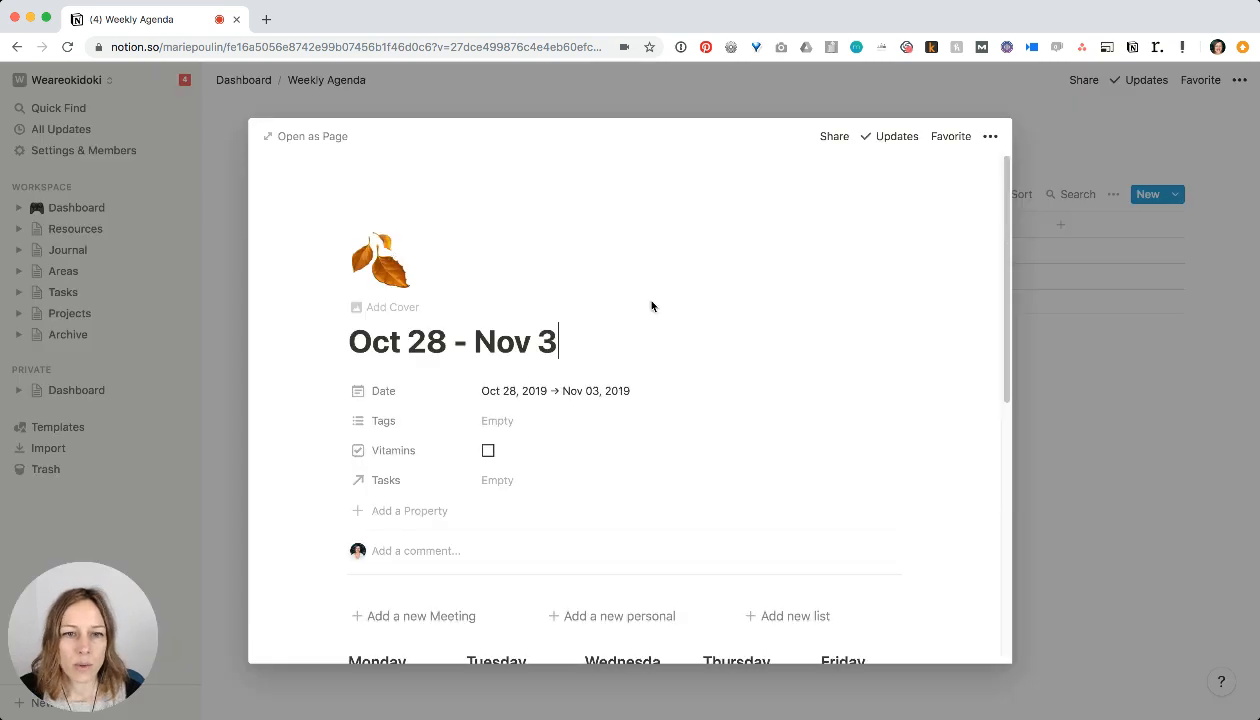
scroll(651, 306, "down", 1)
left_click(322, 135)
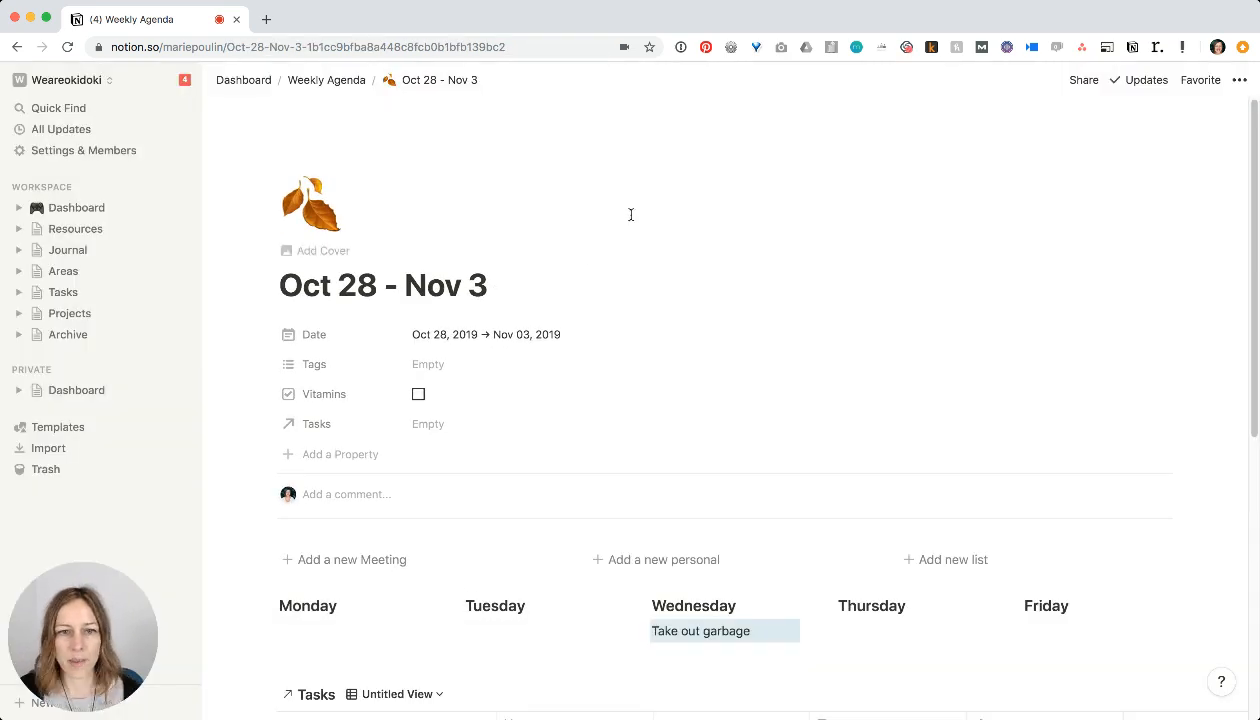
scroll(630, 214, "down", 2)
left_click(478, 350)
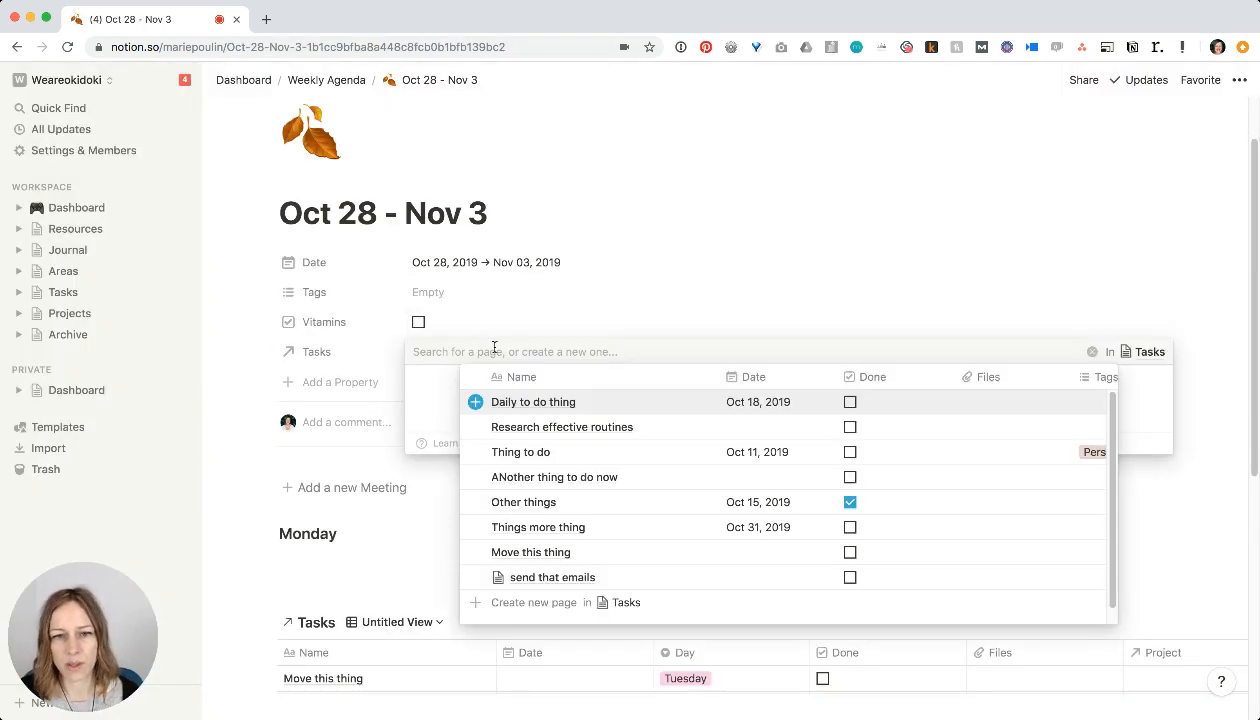
left_click(242, 351)
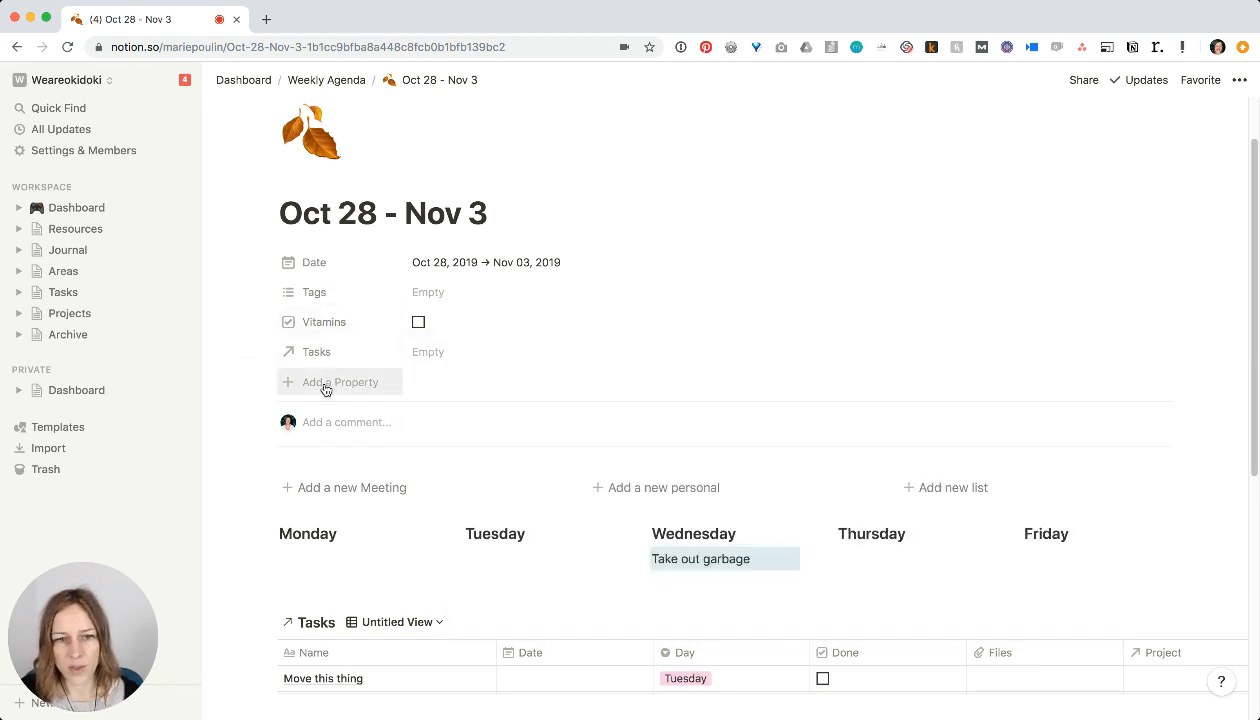
- Add a relation property linked to the Projects database and name it Projects
left_click(338, 381)
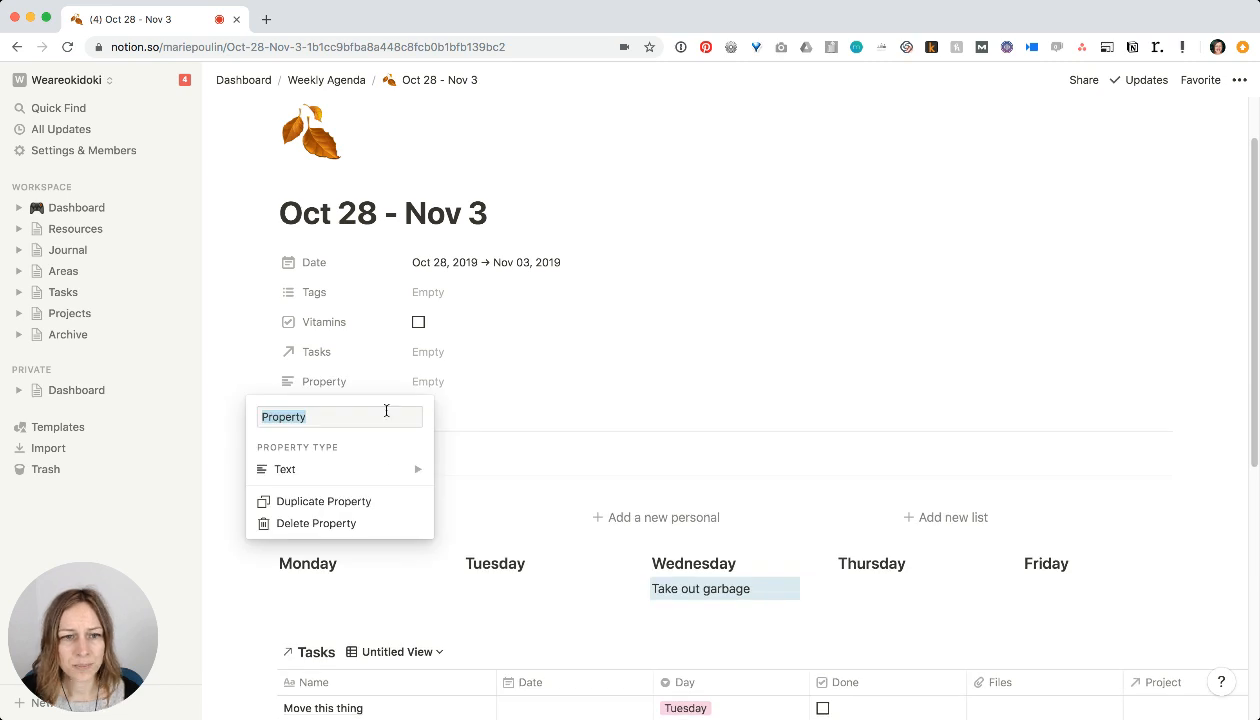
mouse_move(388, 483)
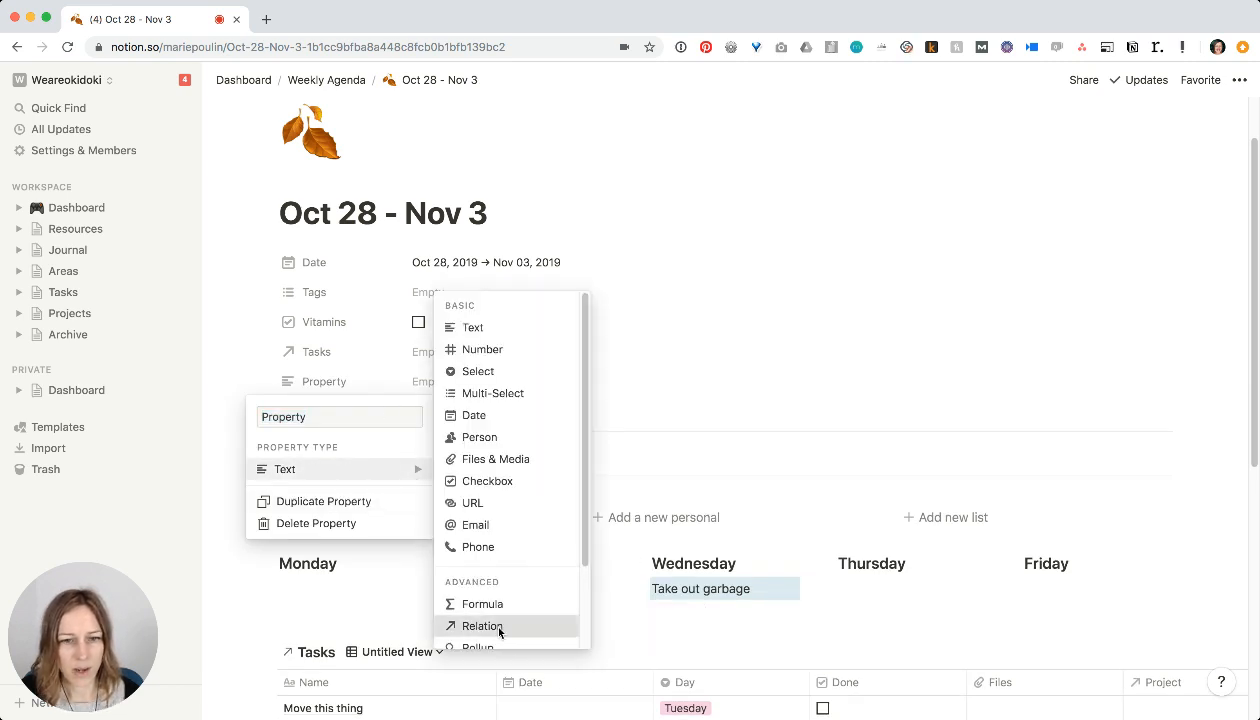
left_click(497, 627)
left_click(588, 399)
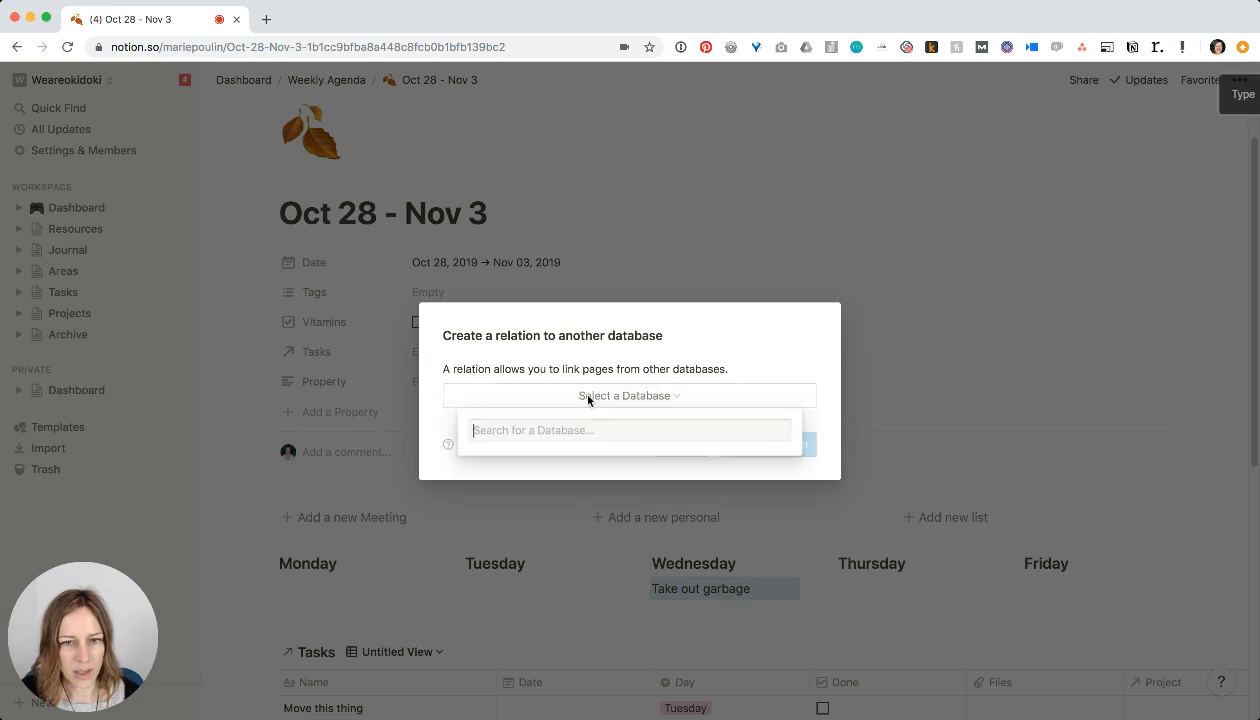
type("pro")
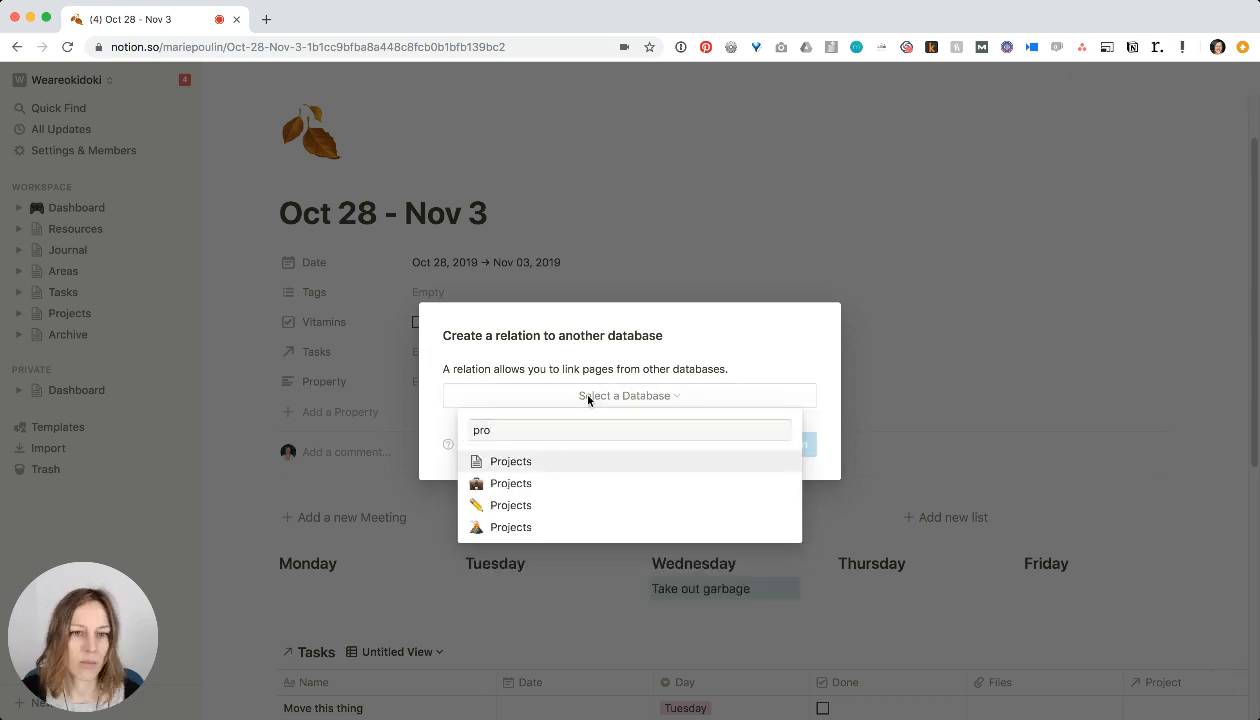
left_click(510, 463)
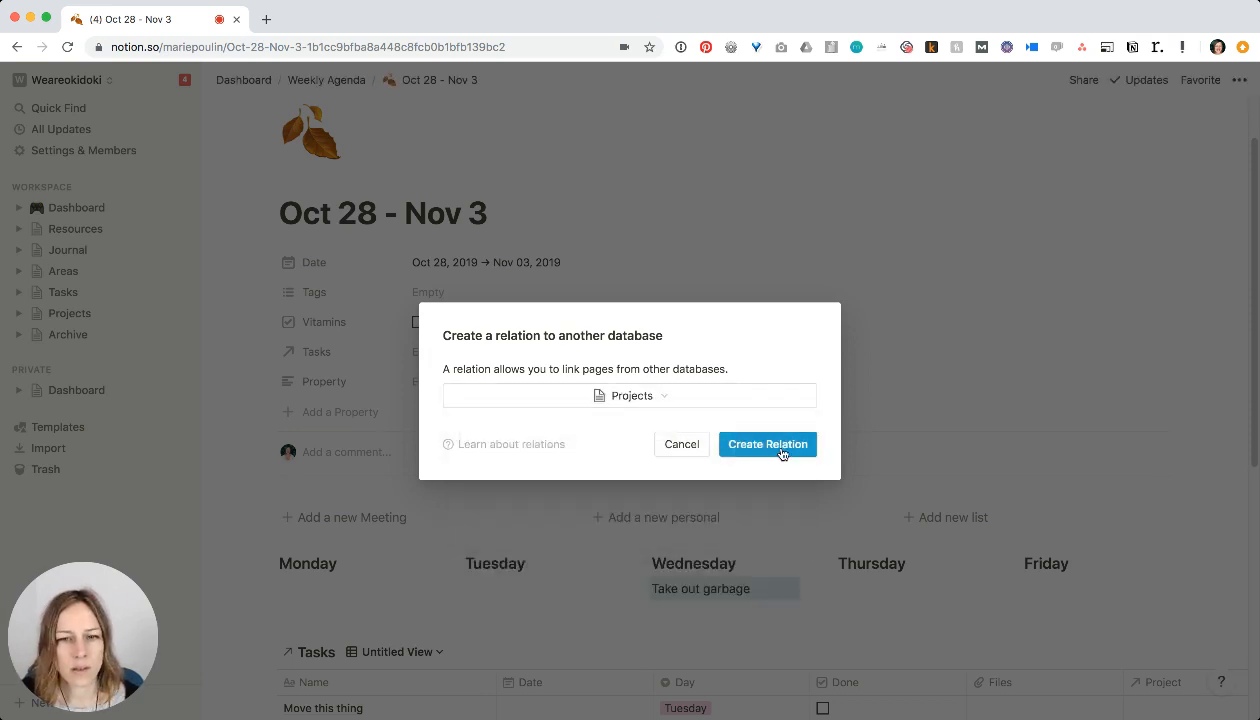
left_click(780, 449)
left_click(329, 384)
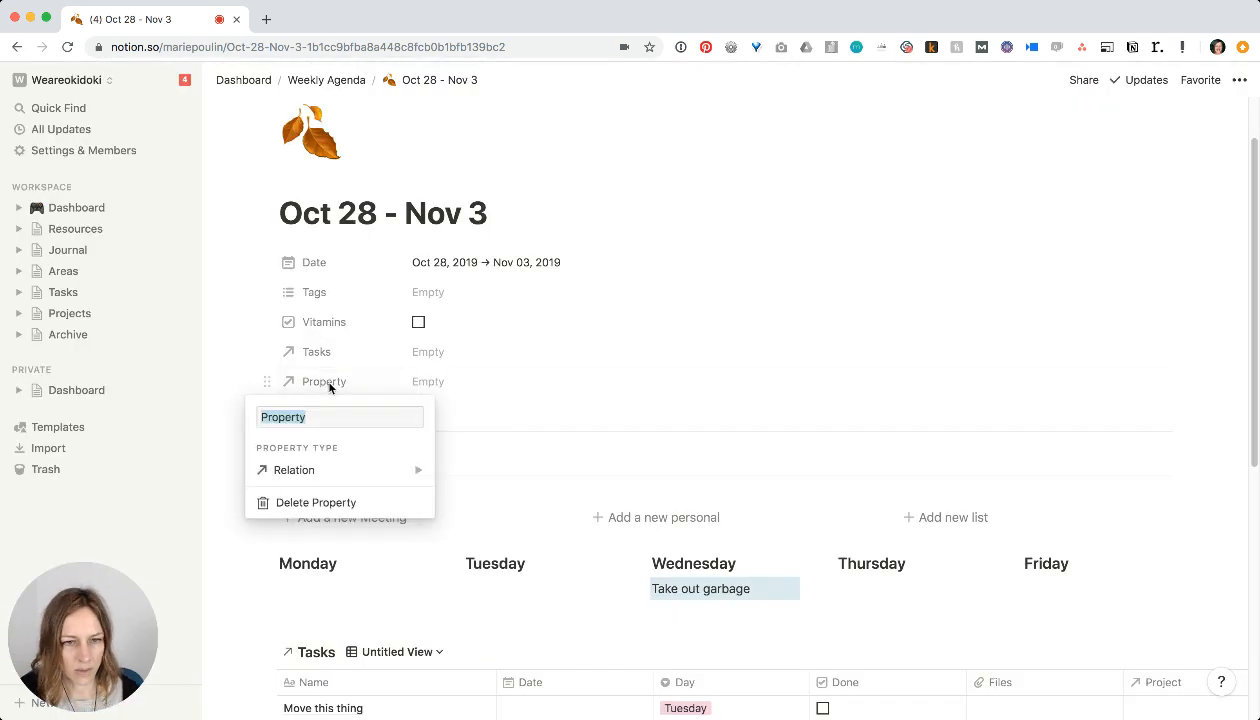
type("Projects")
key("Return")
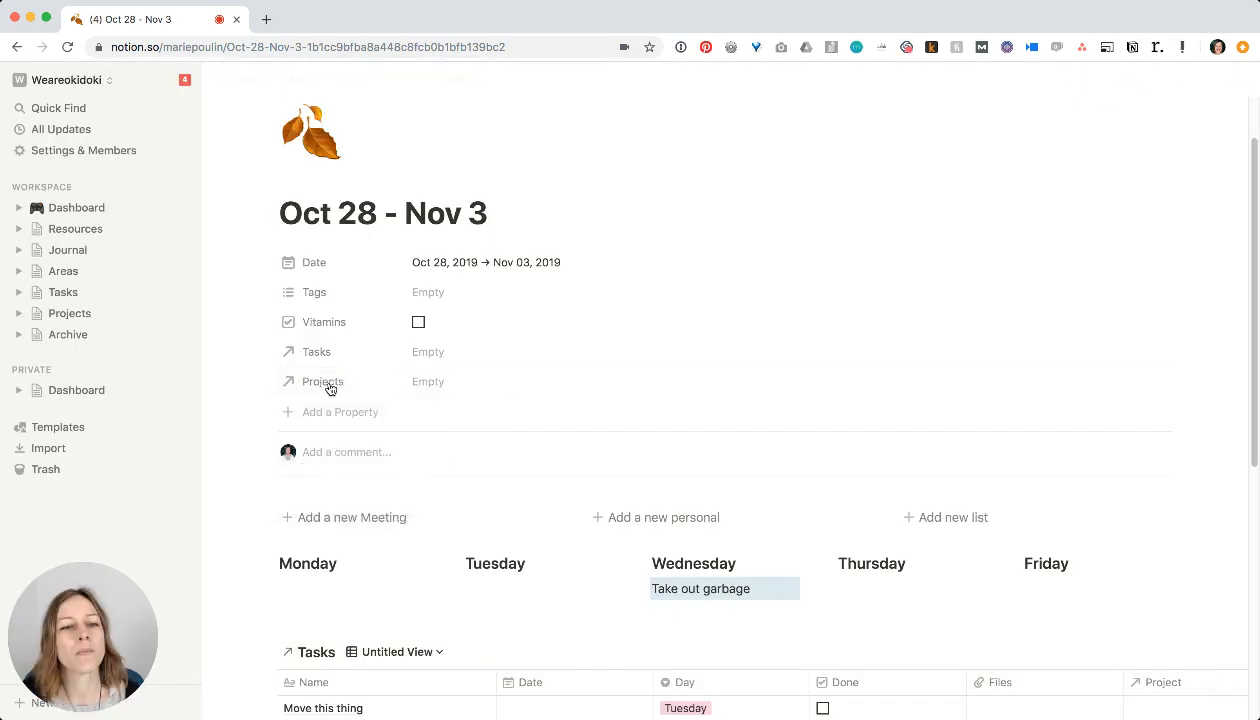
- Link "Not so Fancy Project" and "Build a workout routine" in the week's Projects property
left_click(484, 381)
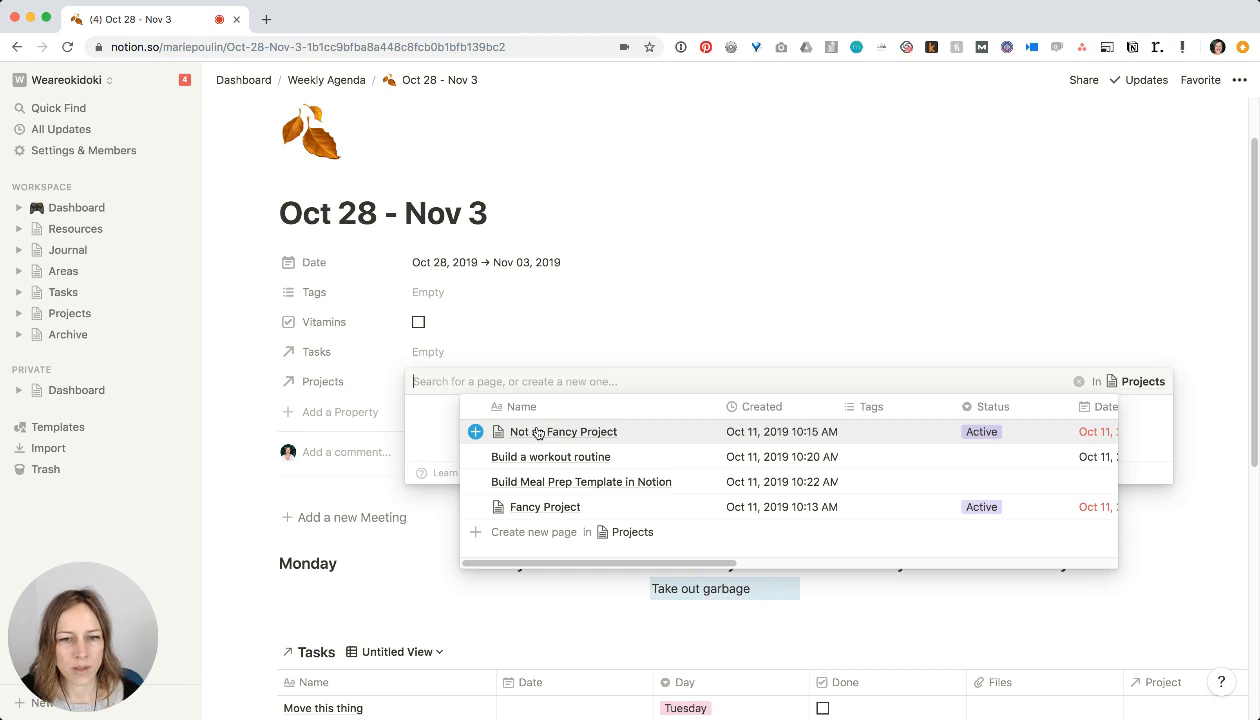
left_click(475, 432)
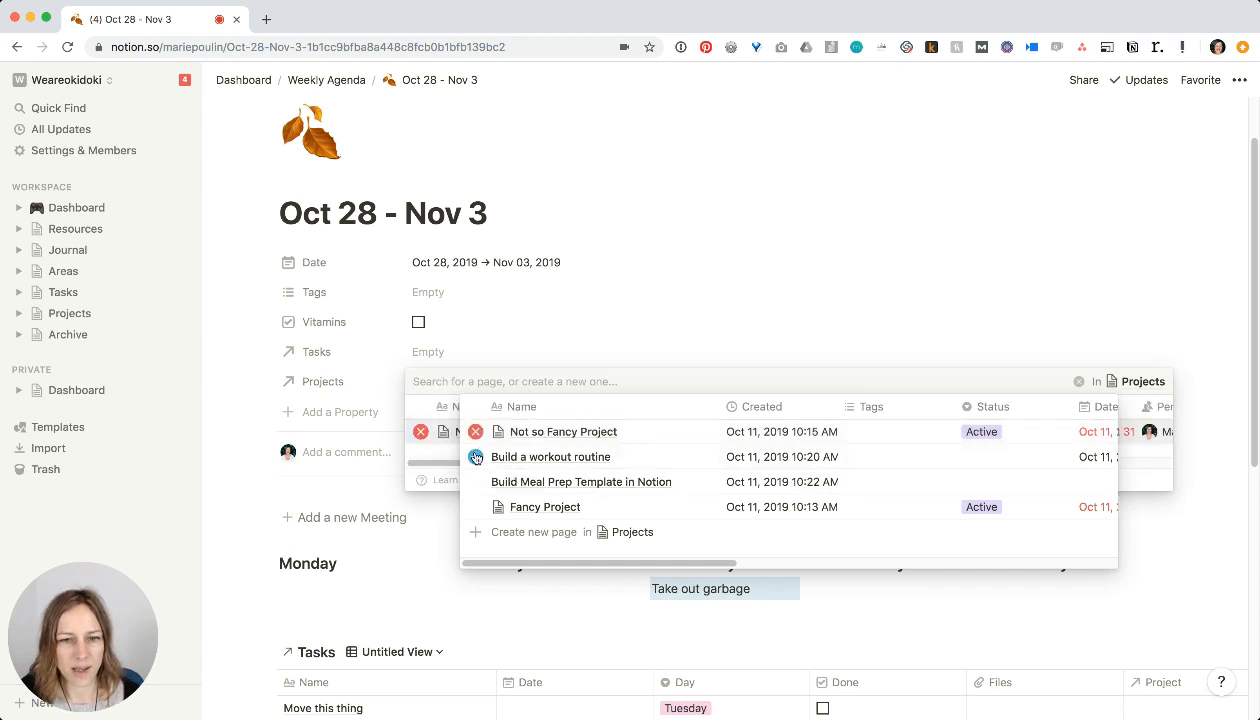
left_click(480, 457)
left_click(391, 388)
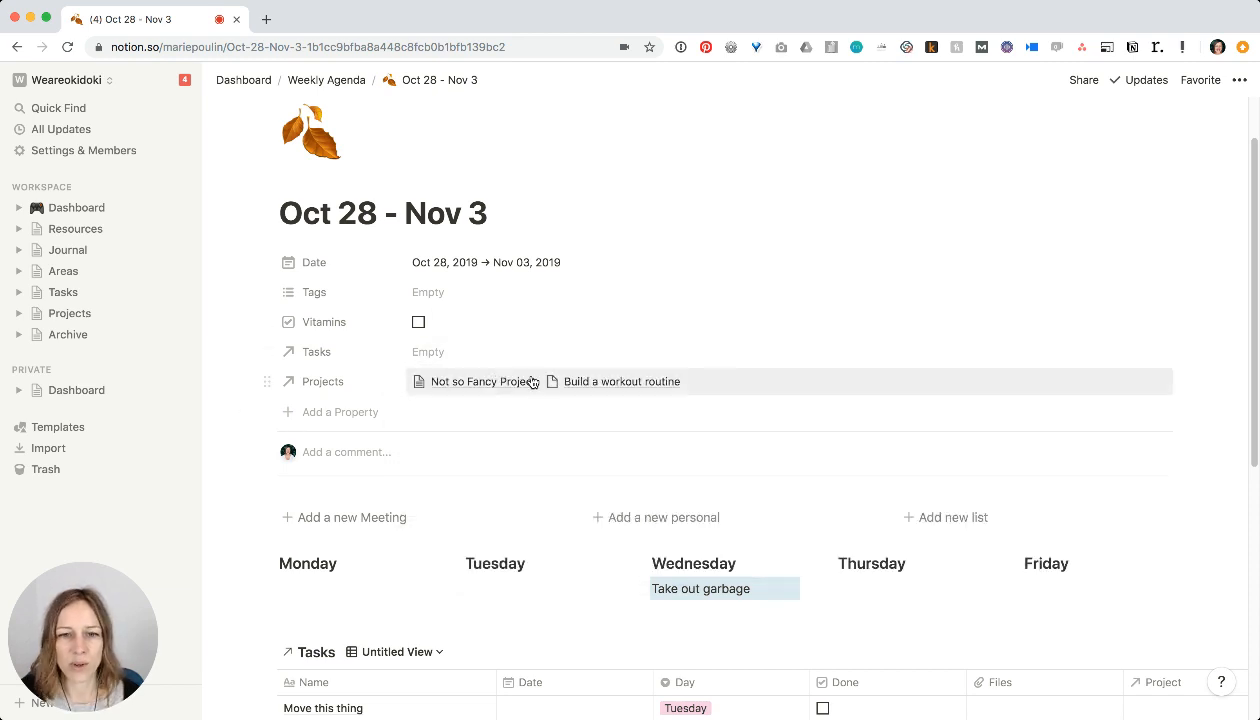
- Generate a new meeting block from its template button and place it under Monday
scroll(711, 400, "up", 1)
scroll(711, 400, "down", 1)
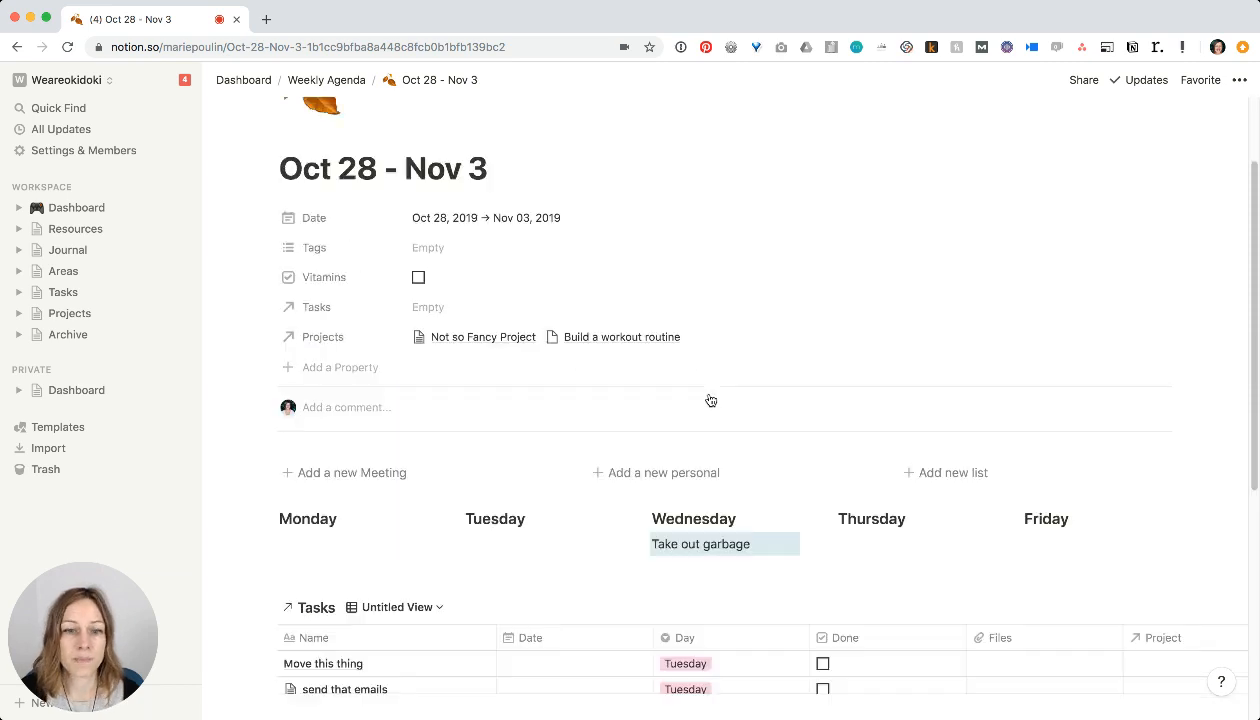
scroll(343, 475, "down", 1)
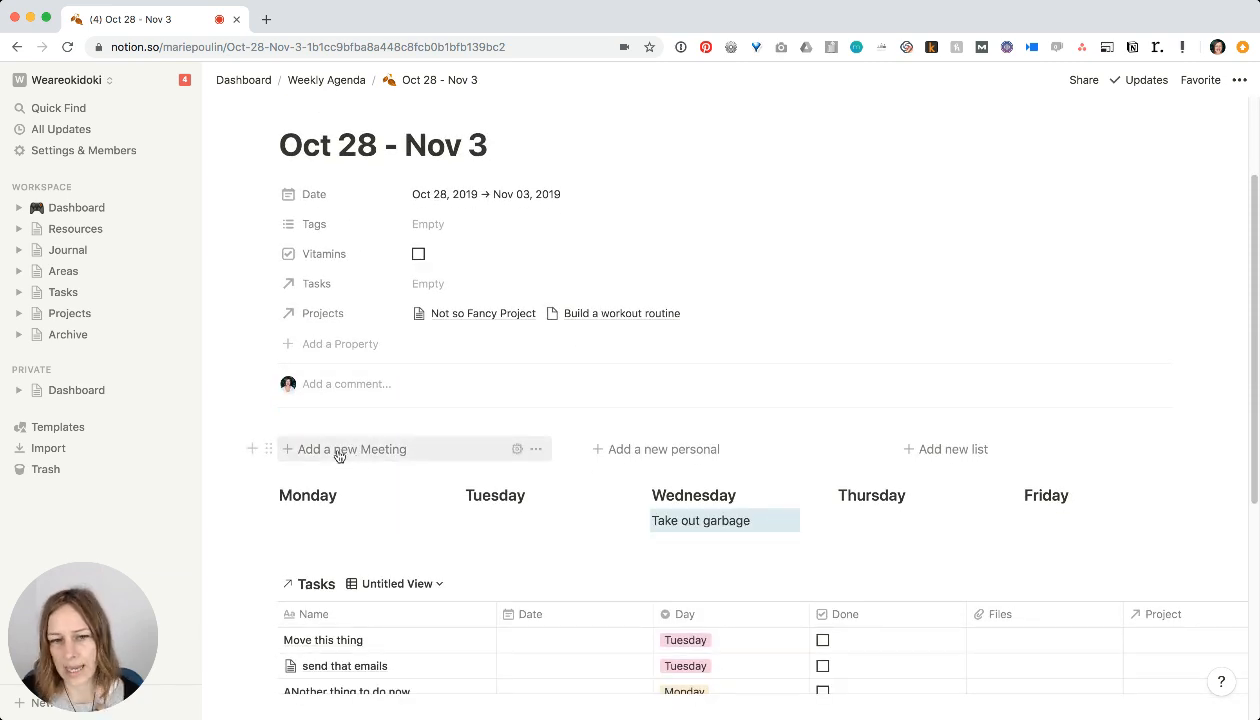
left_click(337, 453)
left_click_drag(258, 470, 285, 525)
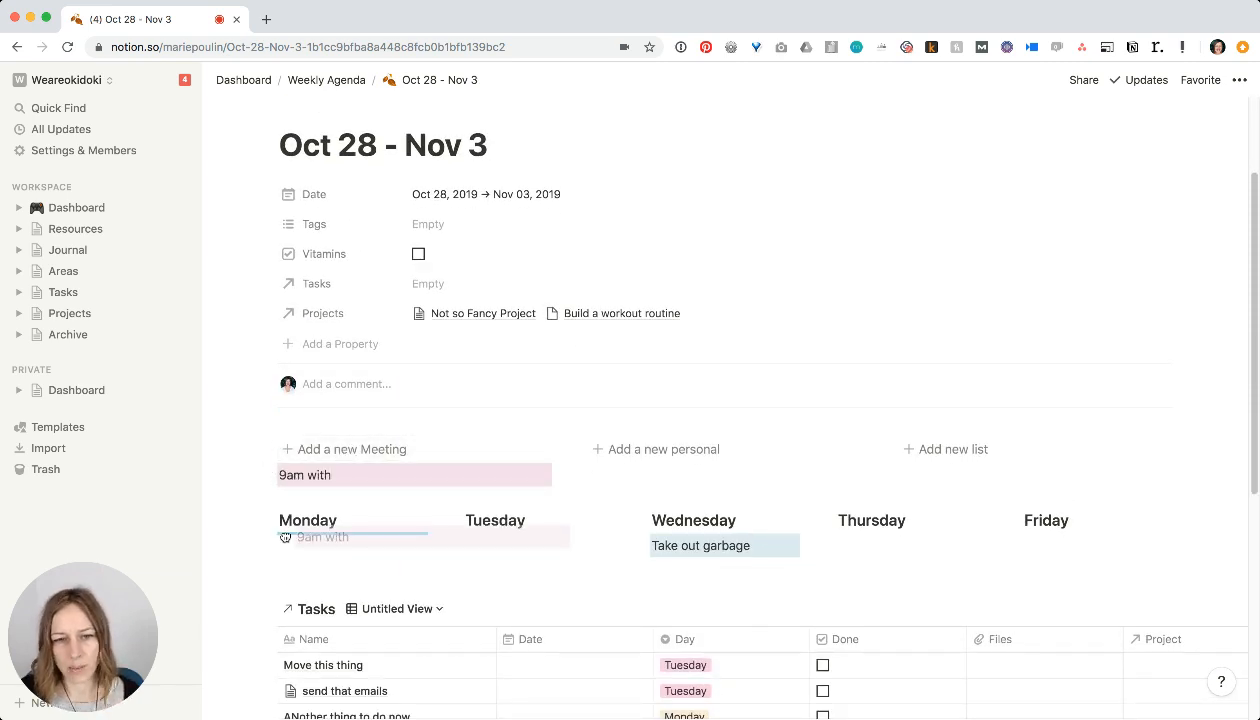
left_click(518, 514)
- Generate another meeting block, place it under Tuesday and duplicate it there
left_click(302, 453)
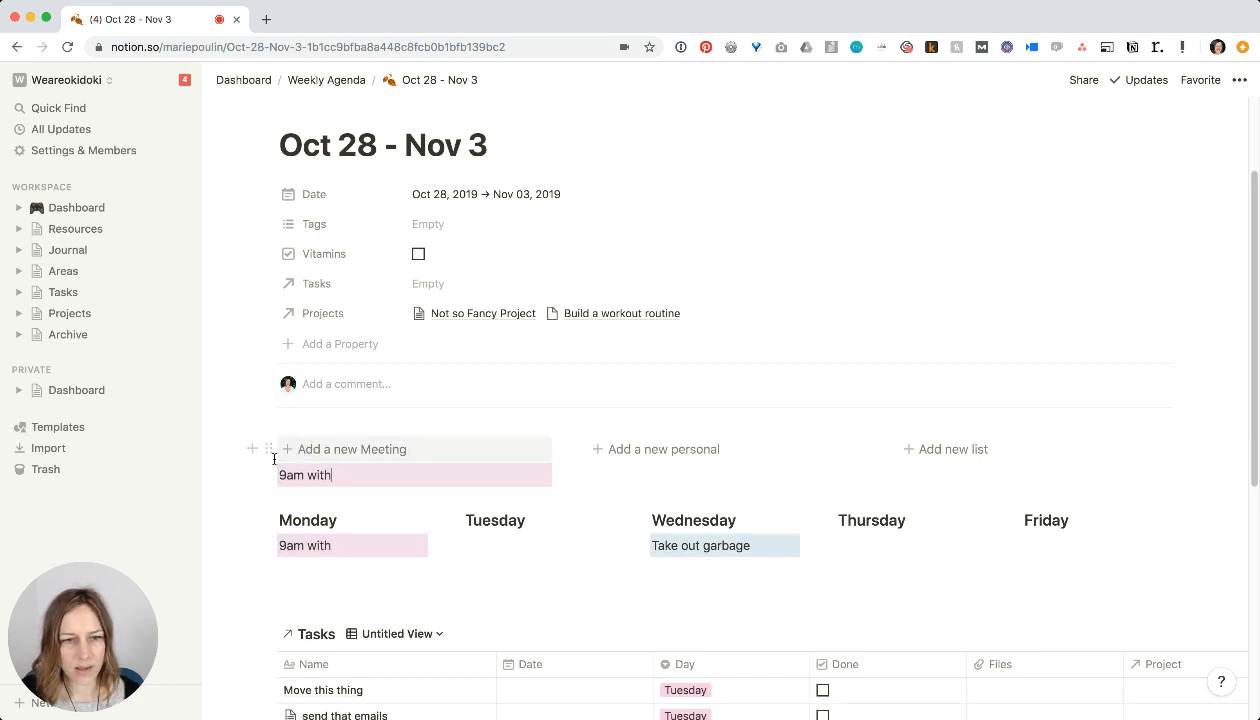
left_click_drag(253, 473, 502, 536)
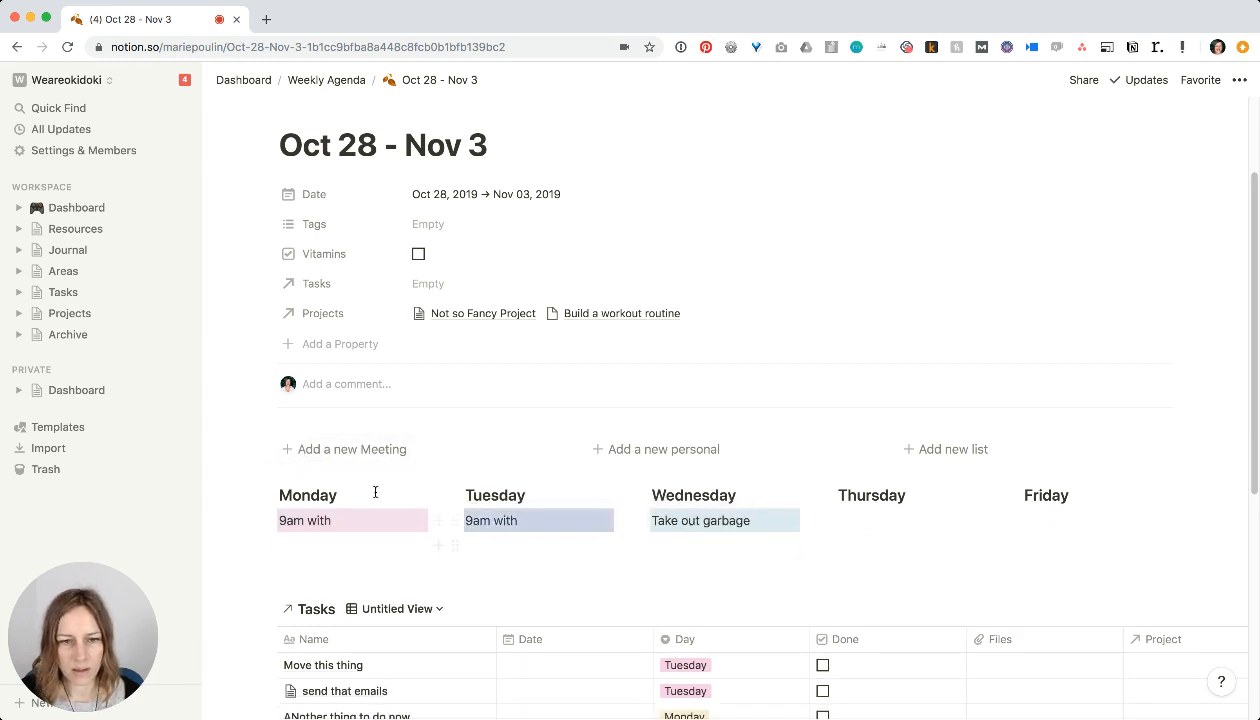
left_click(456, 522)
key("super+d")
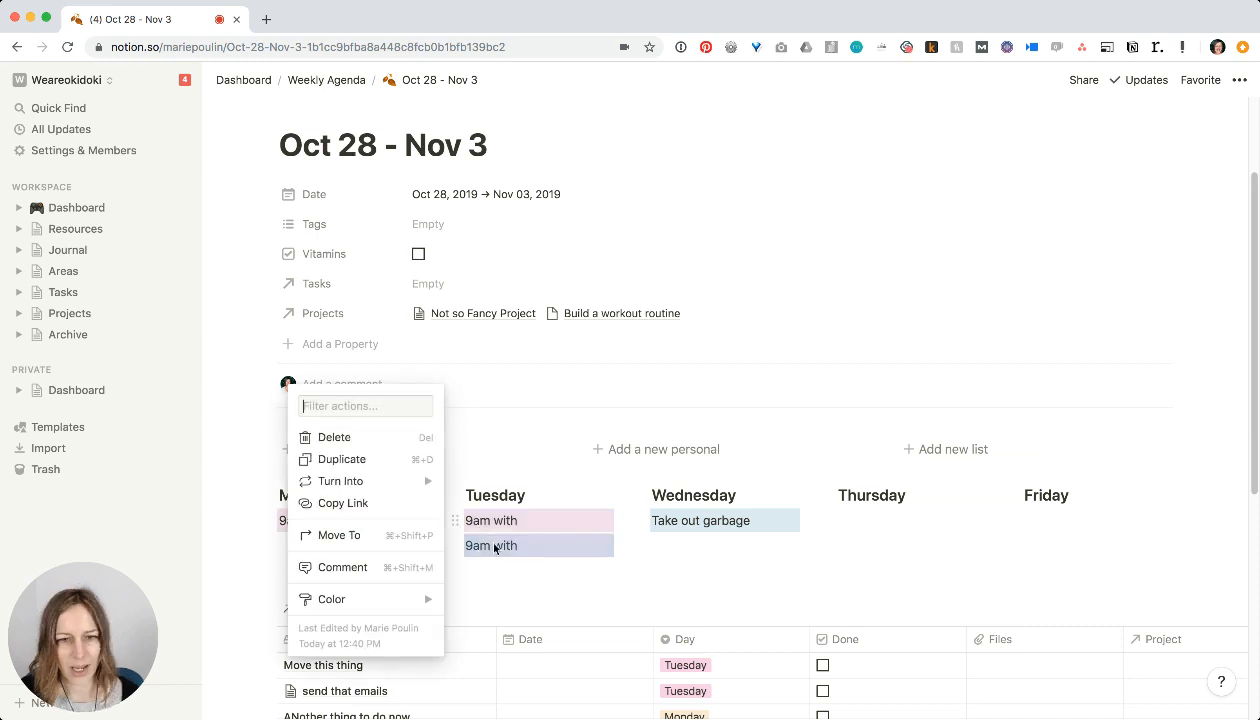
left_click(535, 577)
left_click(535, 577)
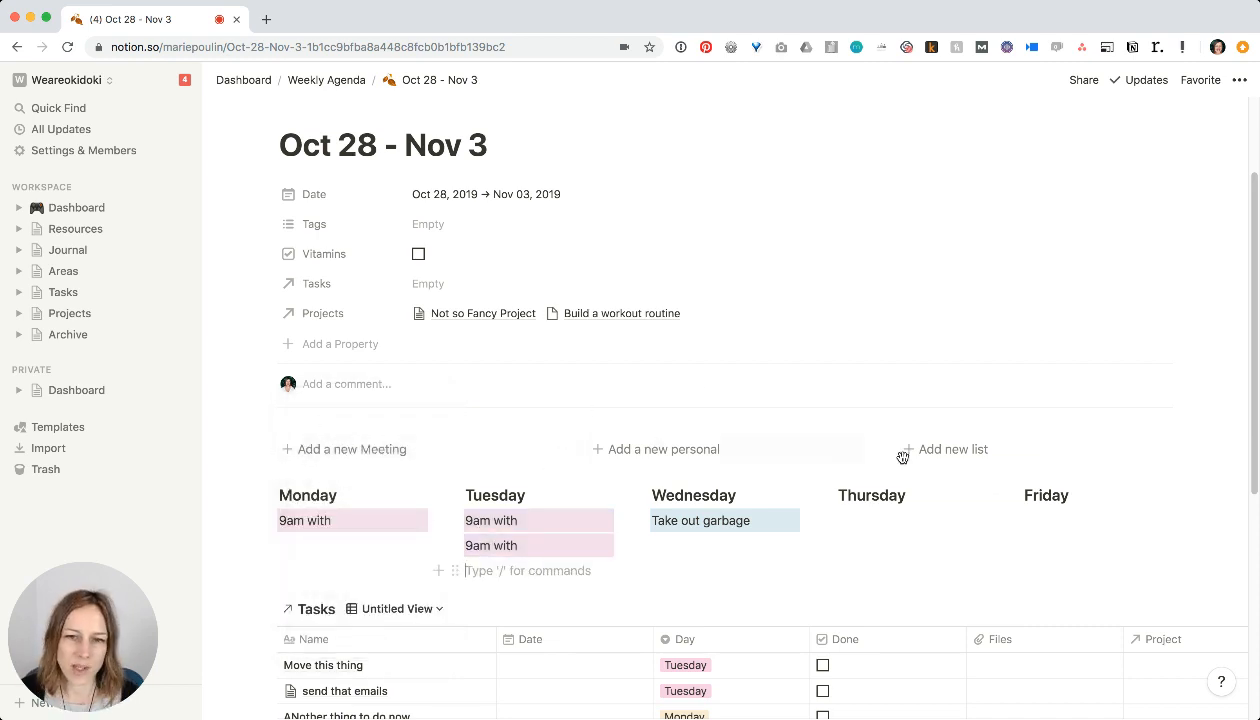
- Generate a new personal block from its template button and place it under Thursday
left_click(671, 455)
left_click_drag(570, 471, 900, 525)
left_click(1048, 529)
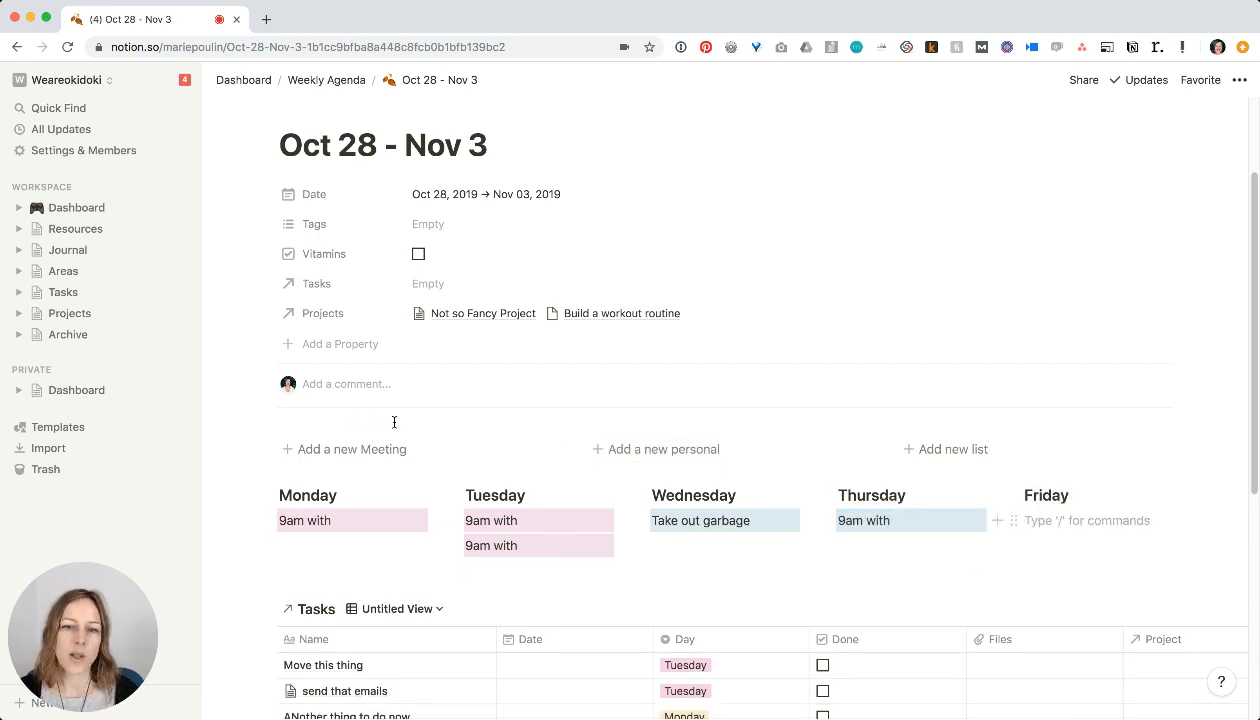
- Switch the linked Tasks database on the week page to the weekly board view
scroll(1069, 535, "down", 3)
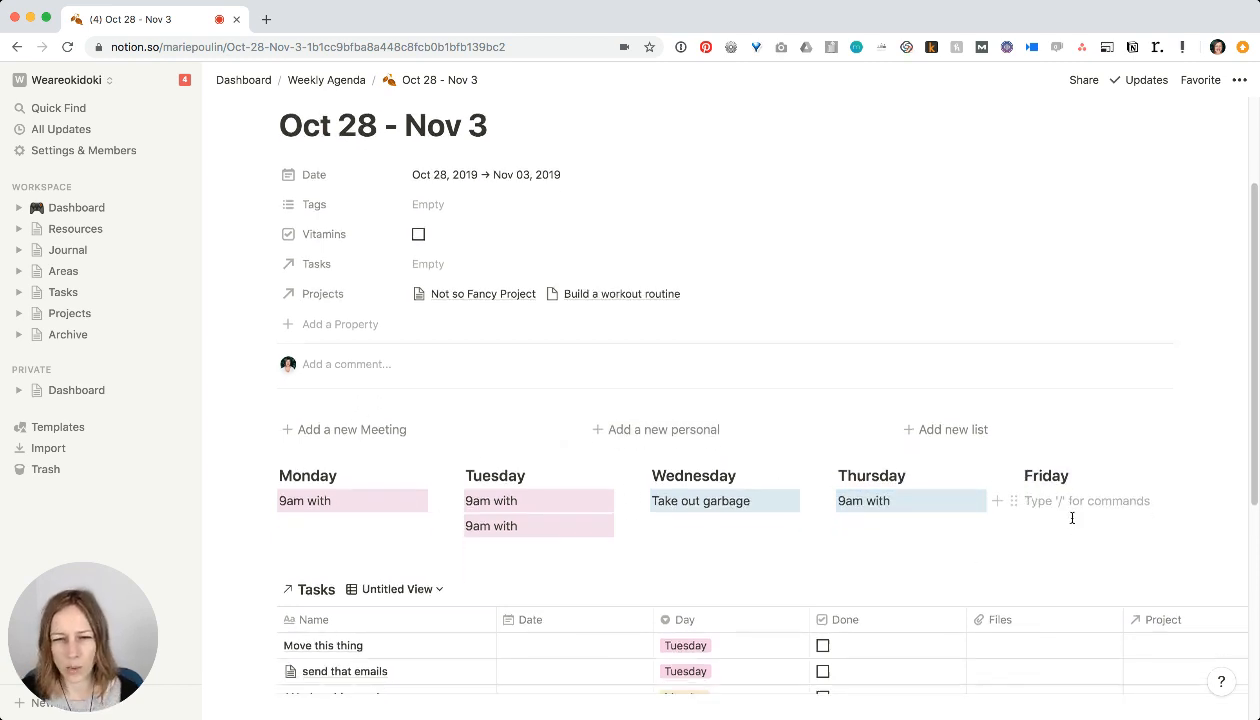
left_click(406, 473)
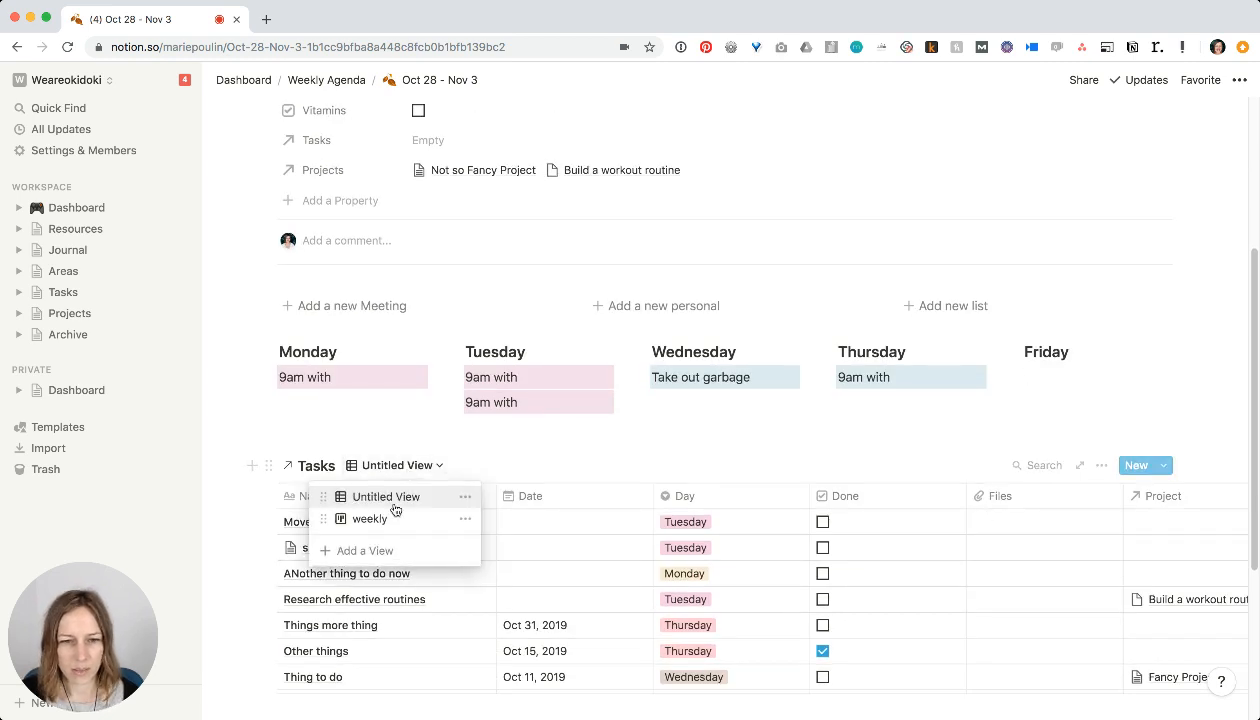
left_click(394, 515)
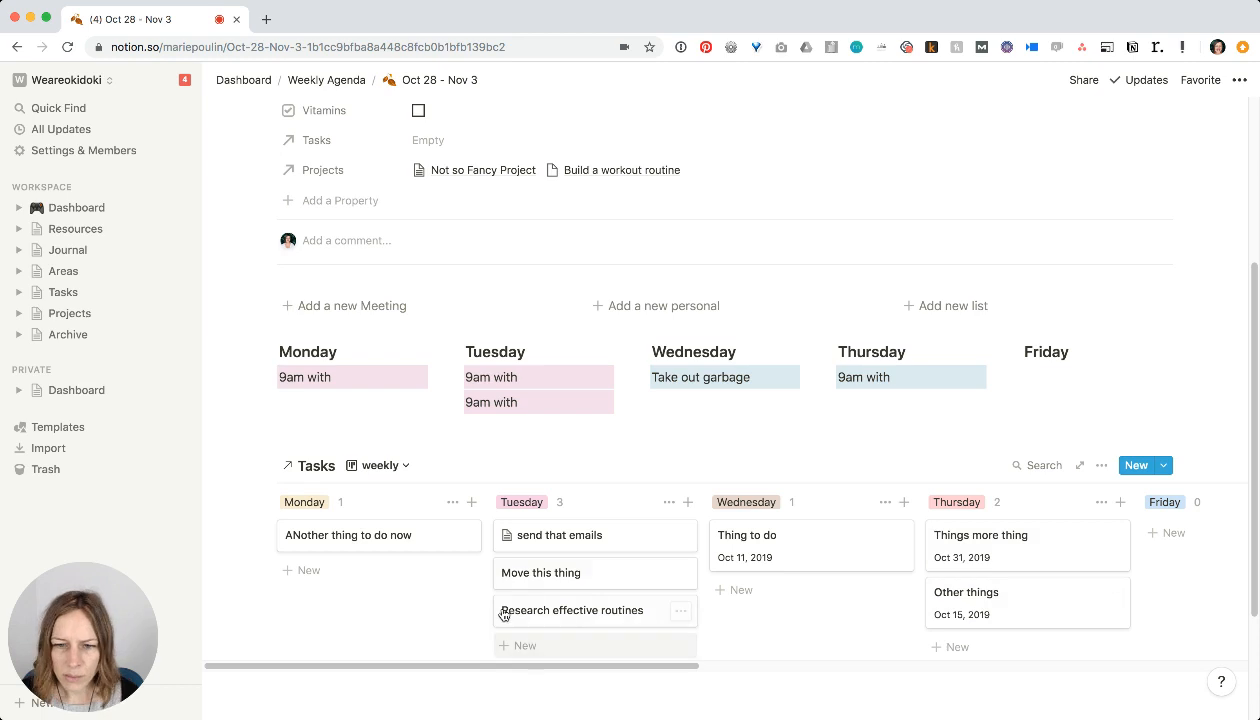
- Hide the Saturday and Sunday columns on the weekly Tasks board
left_click_drag(618, 665, 900, 675)
left_click(940, 502)
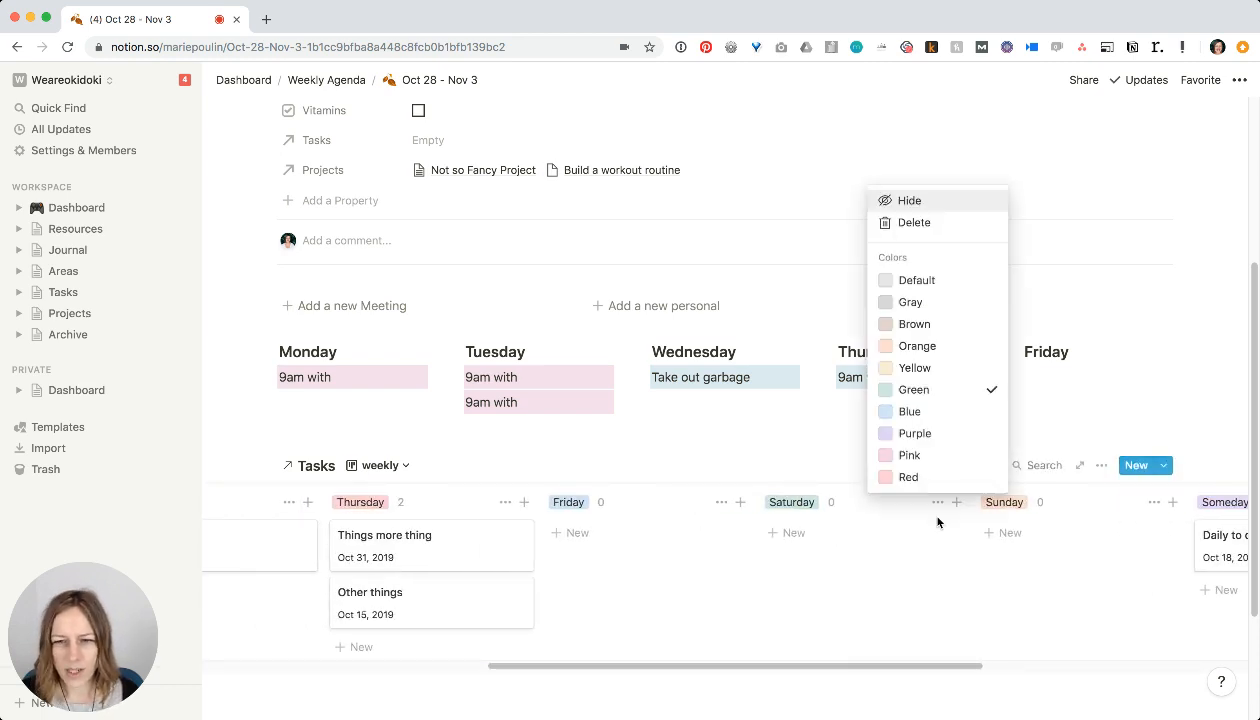
left_click(966, 200)
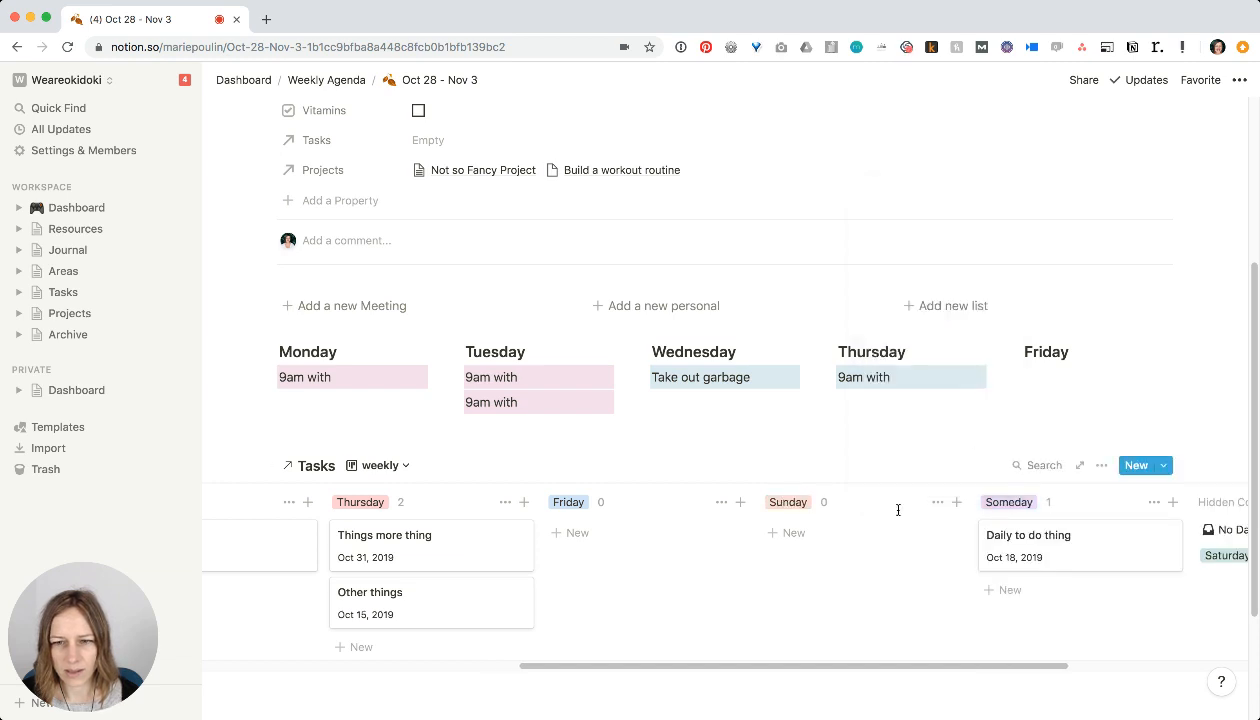
left_click(937, 502)
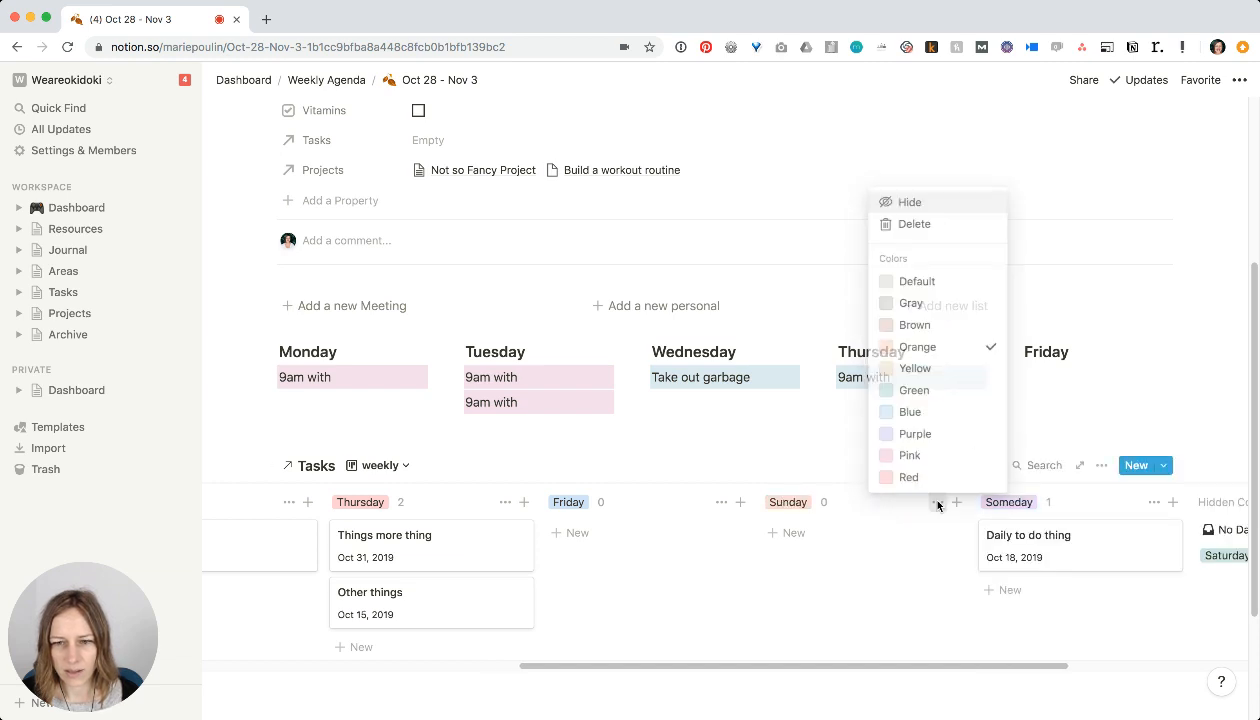
left_click(946, 200)
- Add a multi-select property named Gratitude to the week entry
left_click(345, 201)
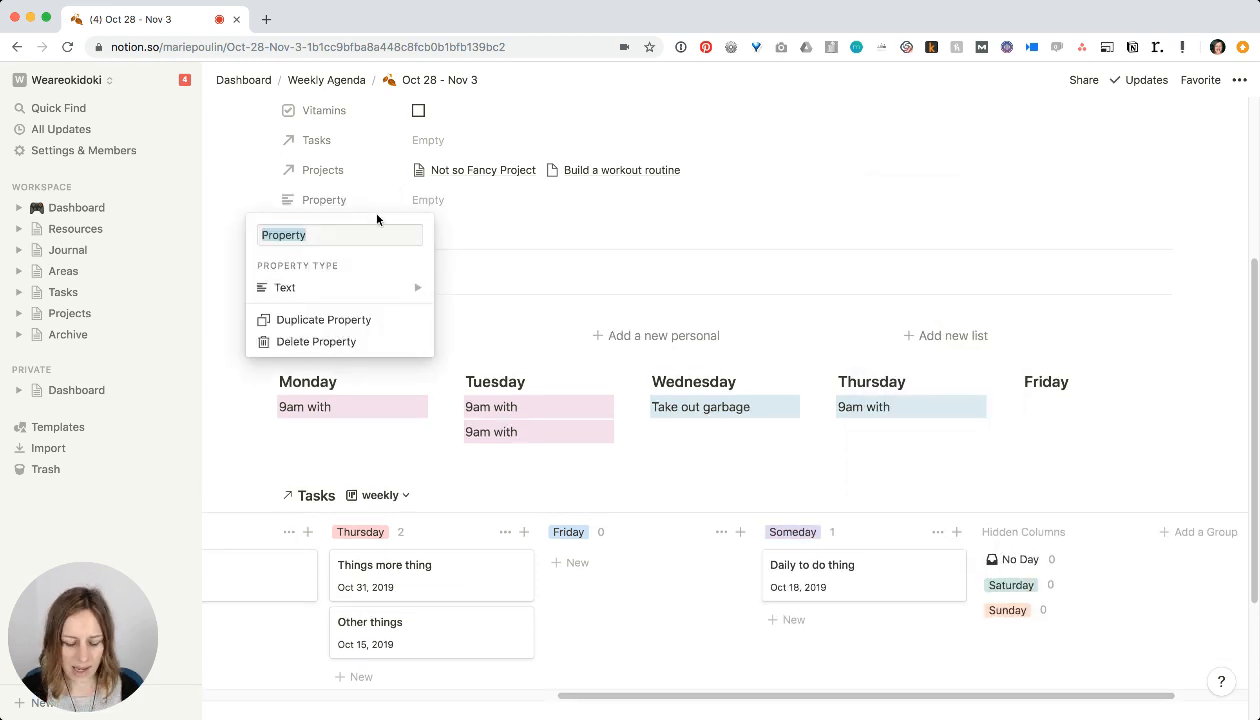
type("Gratit")
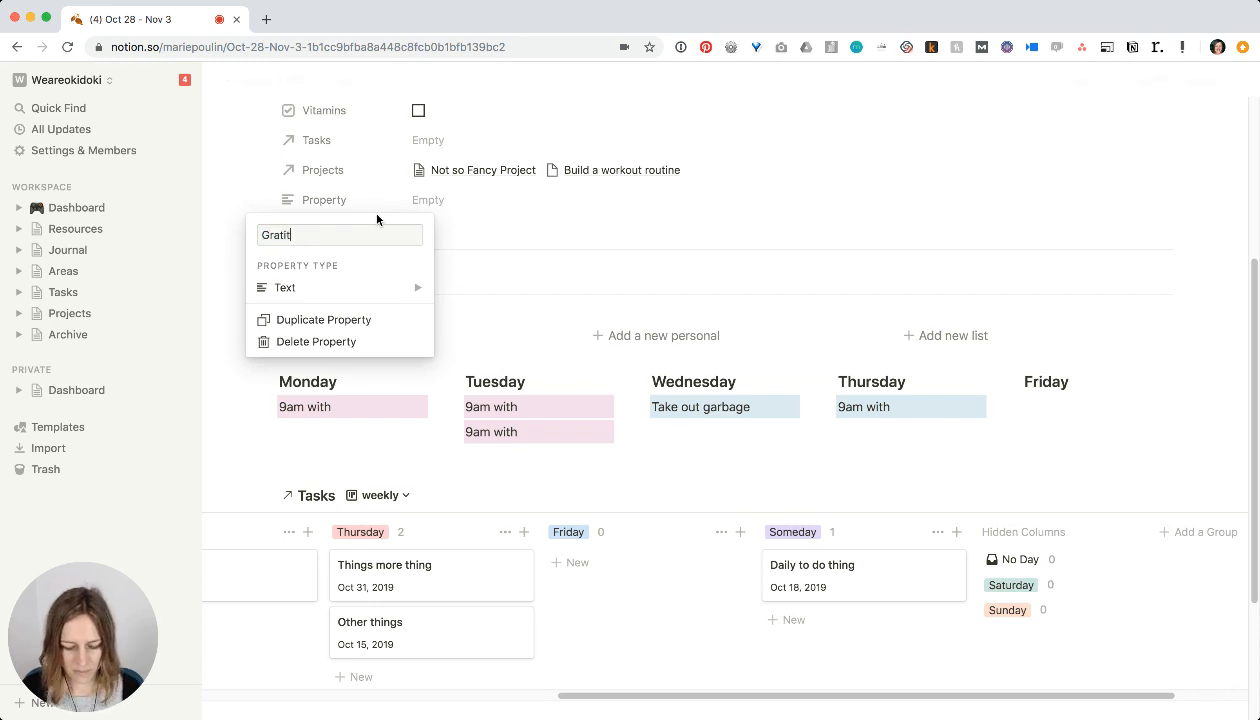
type("ude")
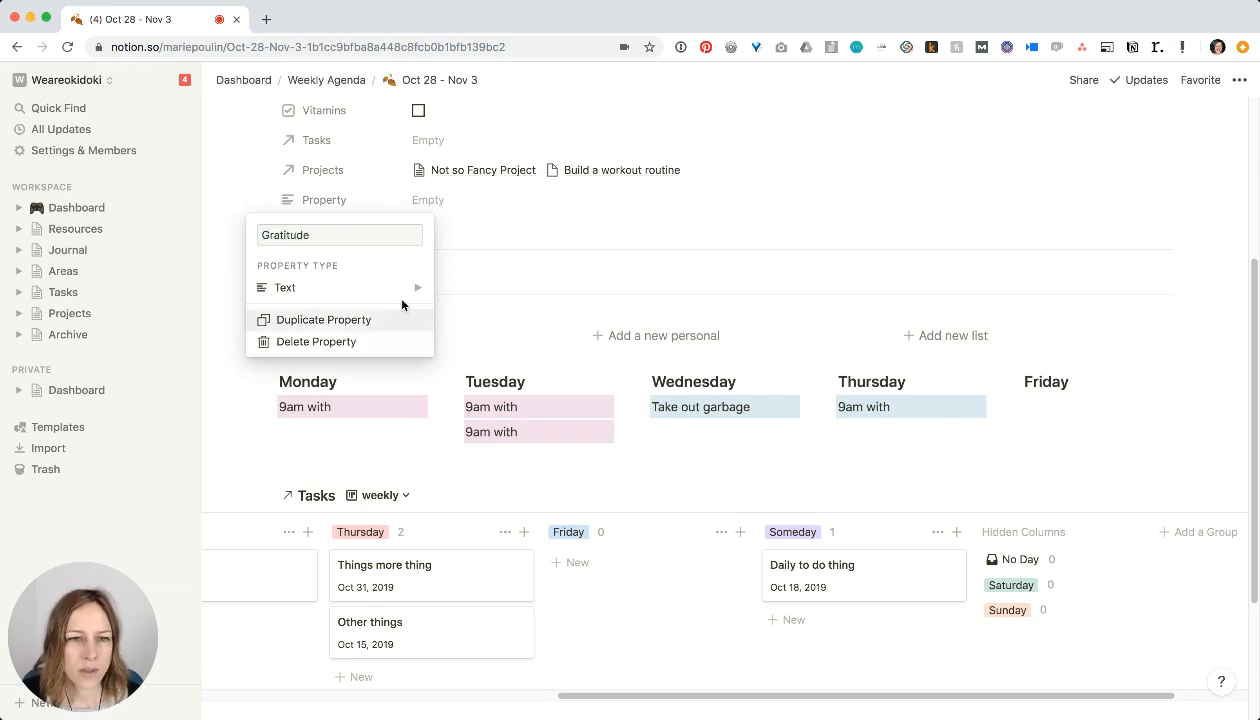
left_click(486, 219)
- Change the Gratitude property's type to Text
left_click(338, 200)
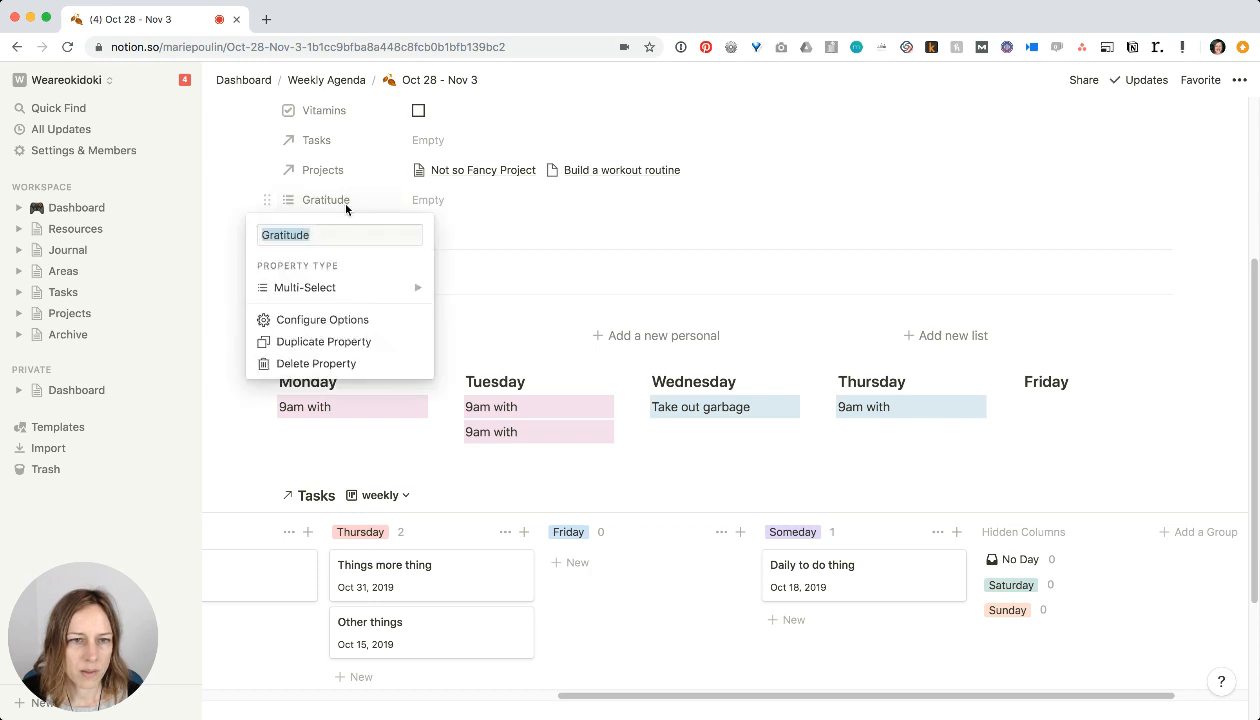
mouse_move(321, 289)
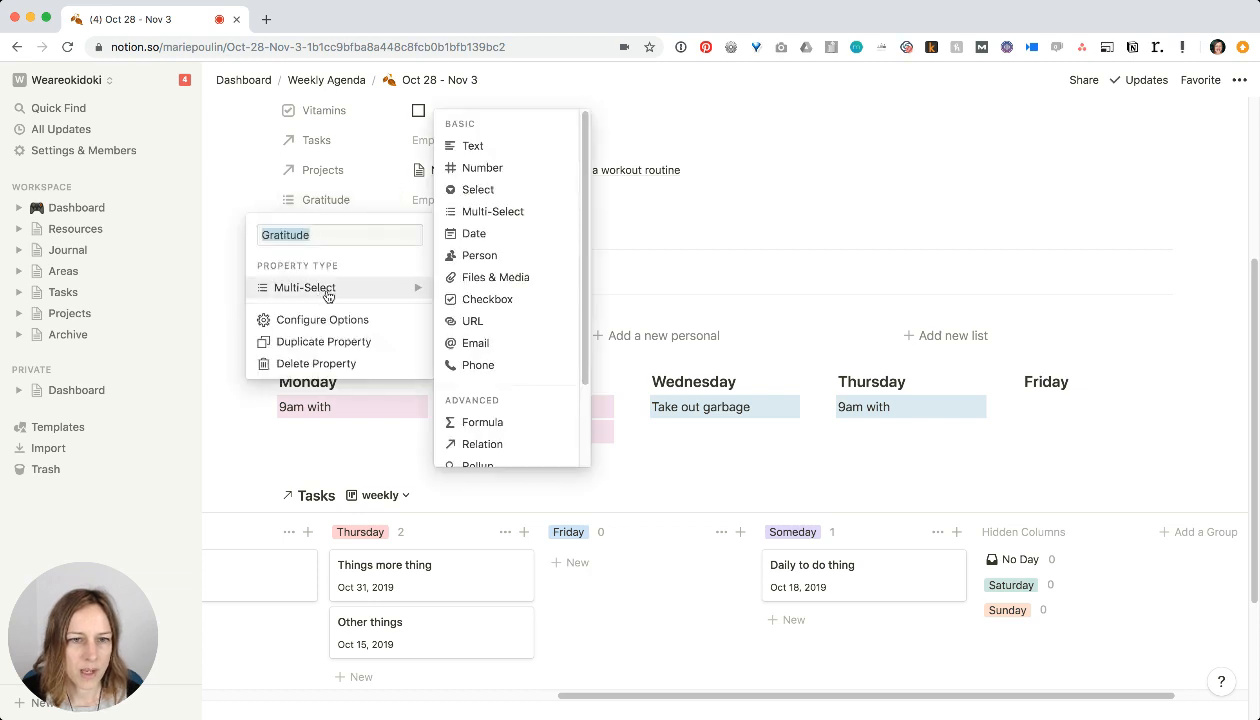
left_click(487, 152)
- Add another property to the week entry and name it Effective
scroll(416, 172, "up", 3)
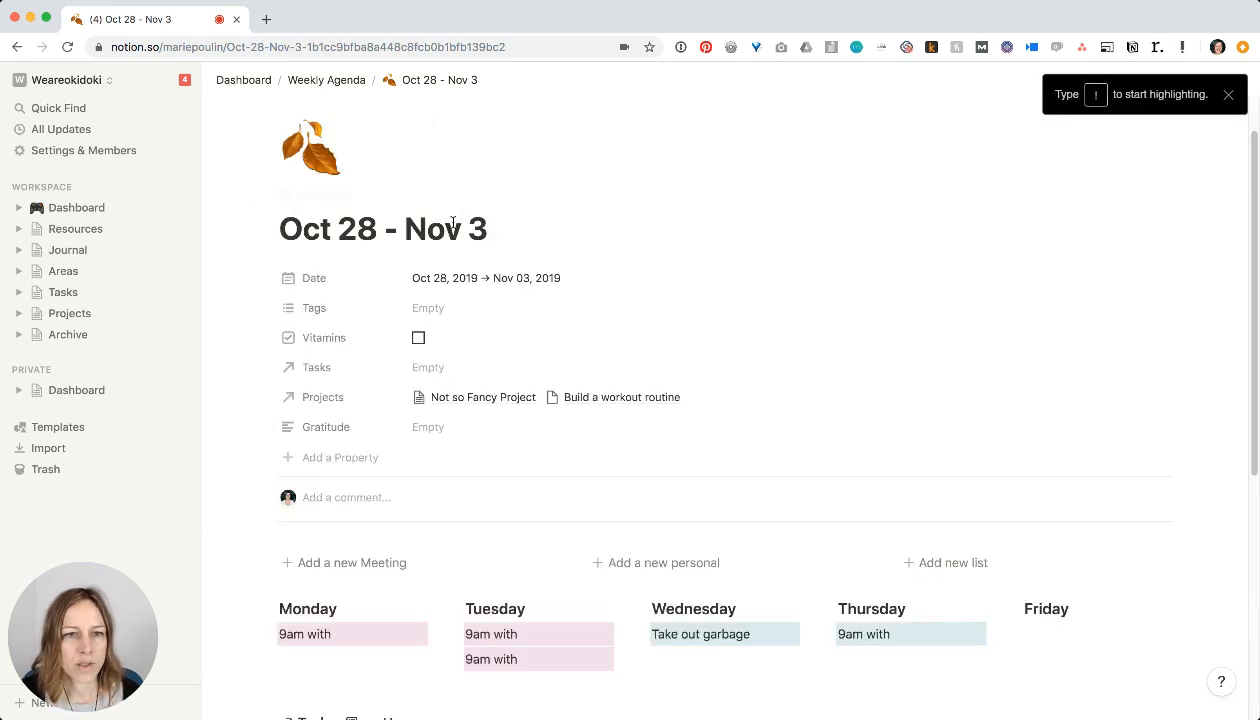
left_click(325, 457)
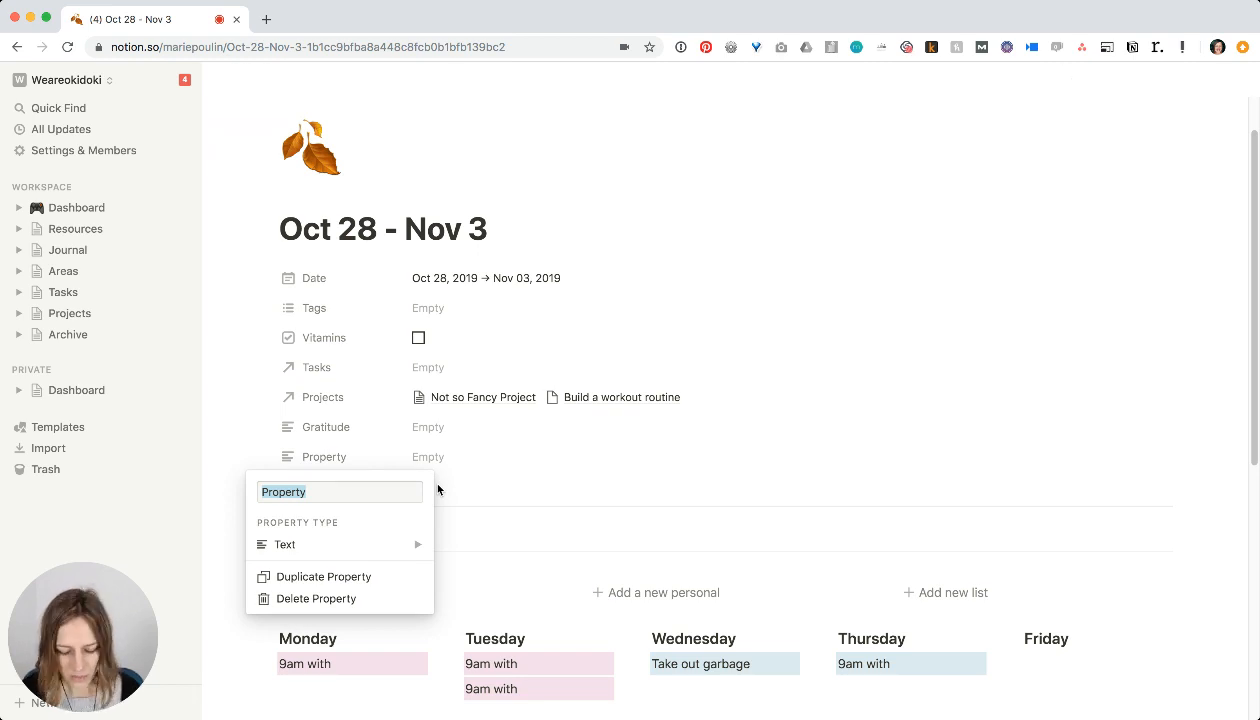
type("Progress")
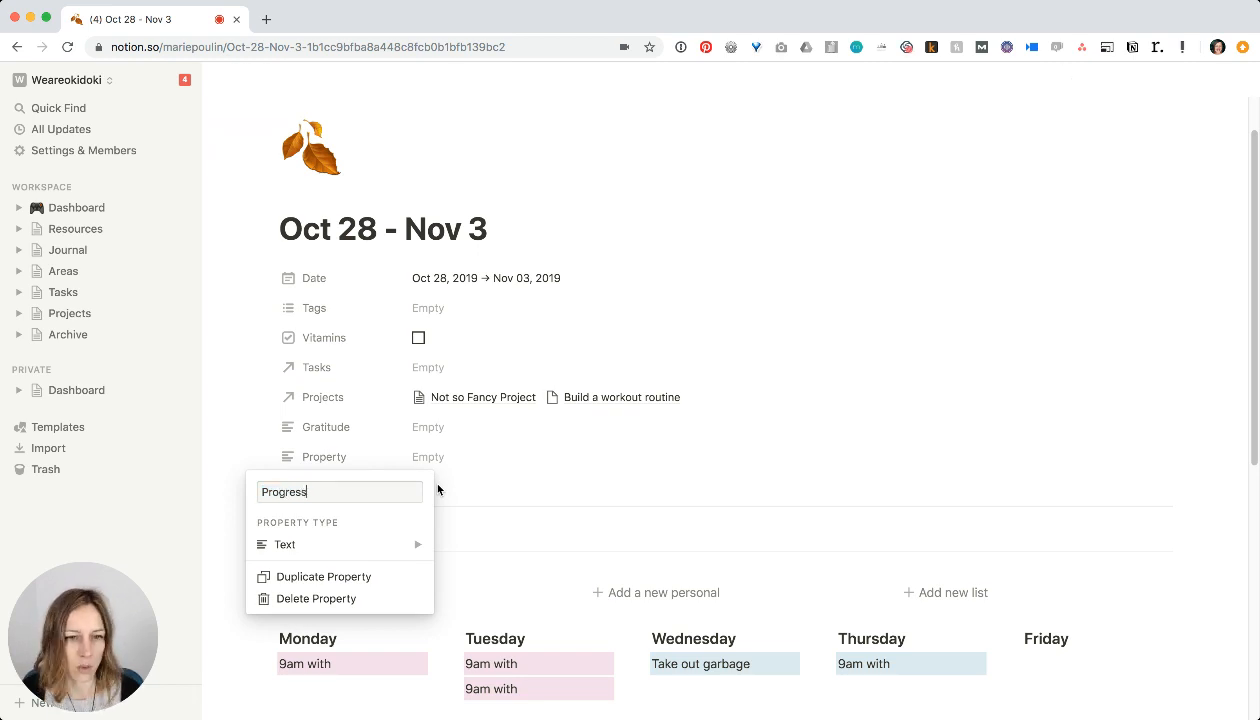
key("super+a")
type("Ef")
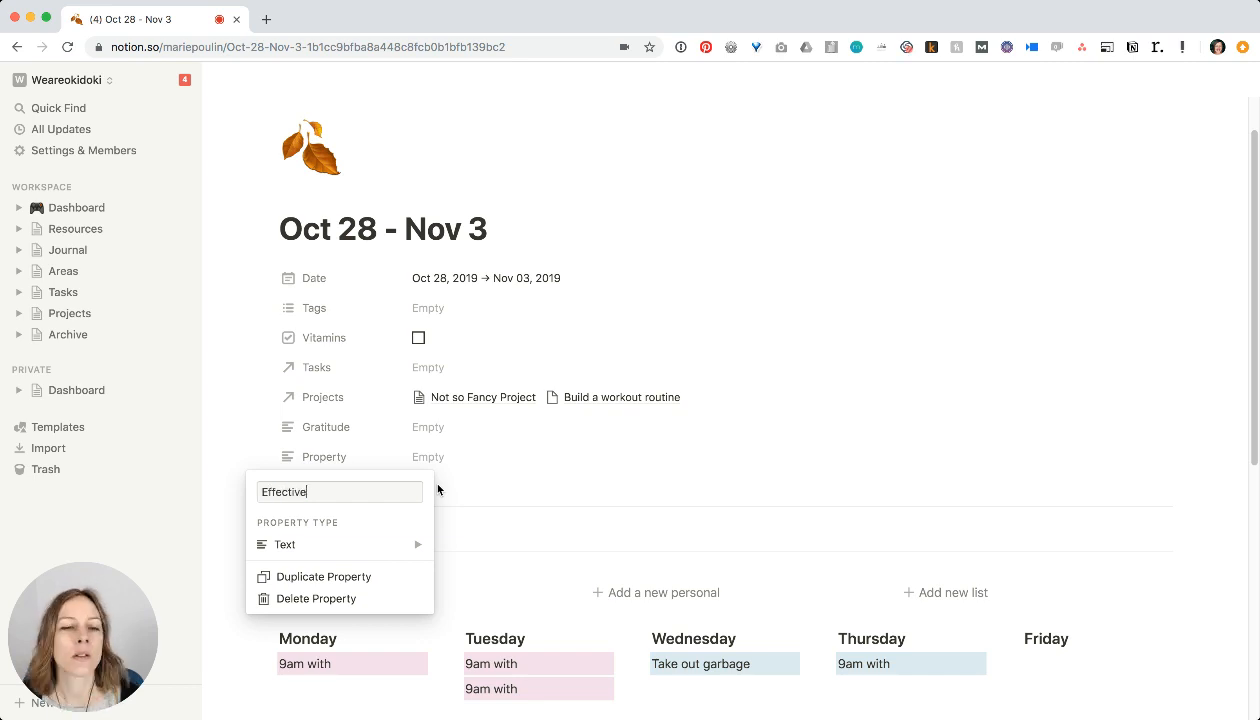
- Make the new Effectiveness property a Select and set it to a newly created five-star option, ★★★★★
left_click(380, 546)
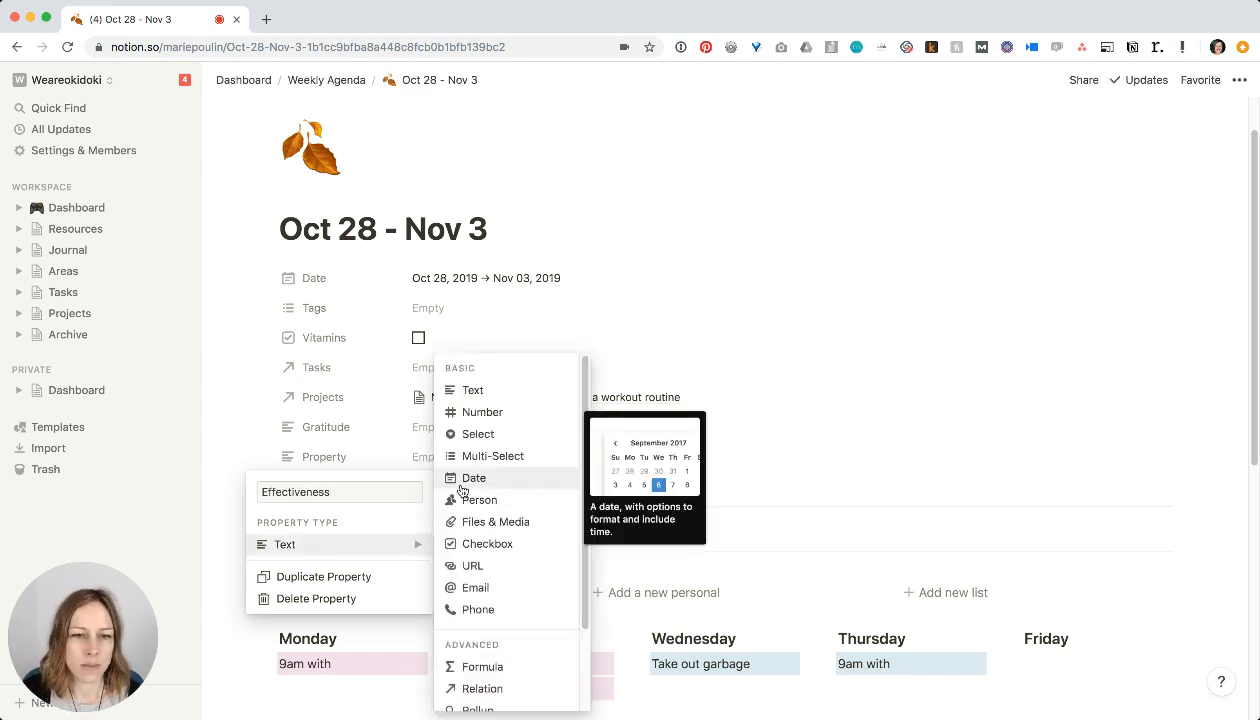
left_click(485, 436)
left_click(455, 456)
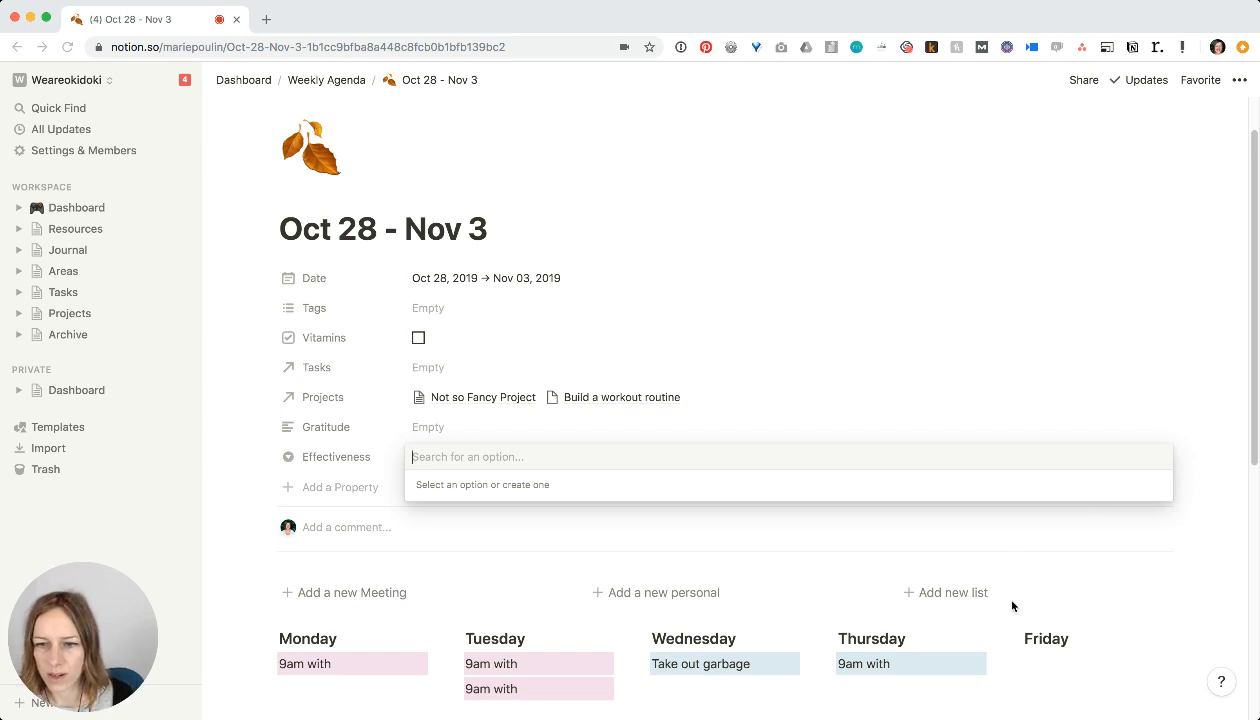
type("★")
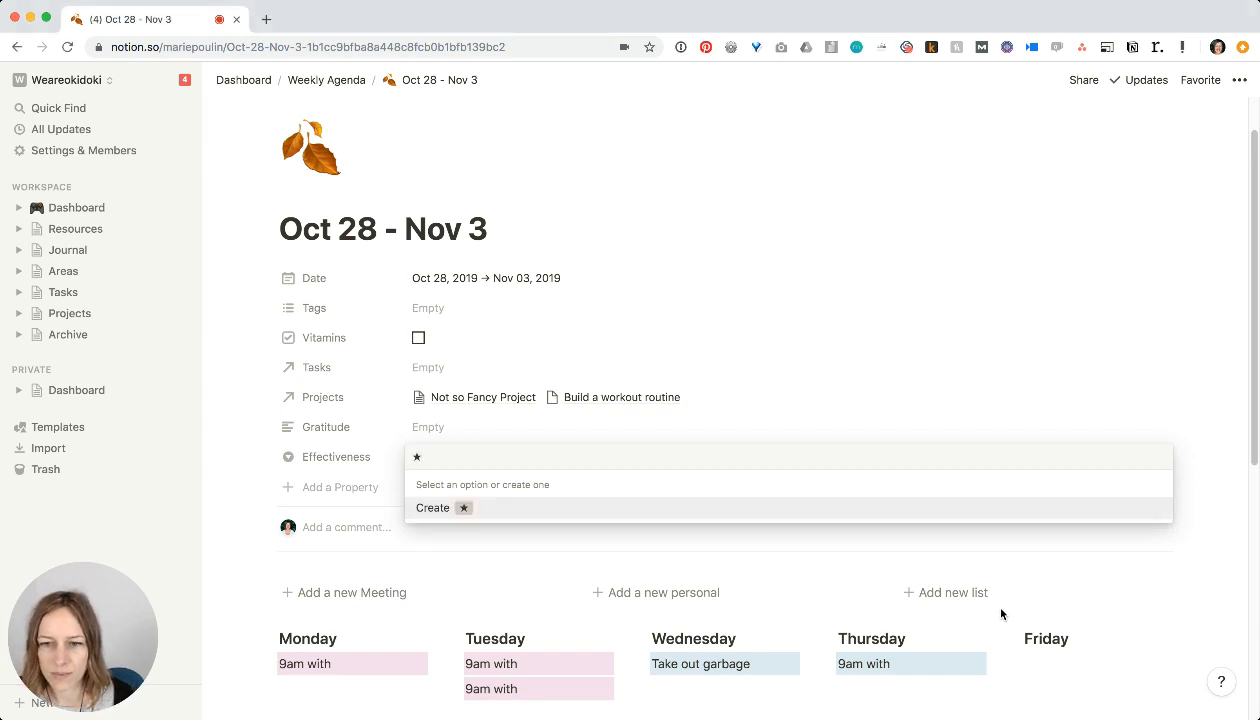
type("★")
type("★")
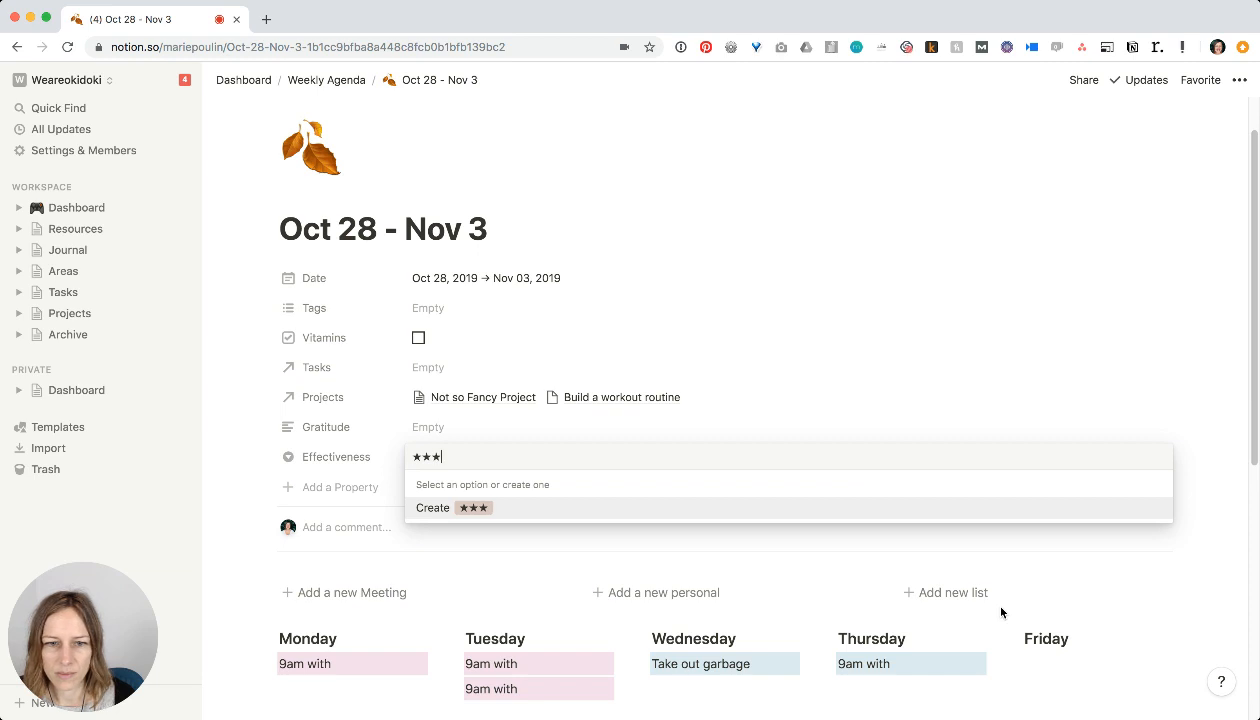
type("★")
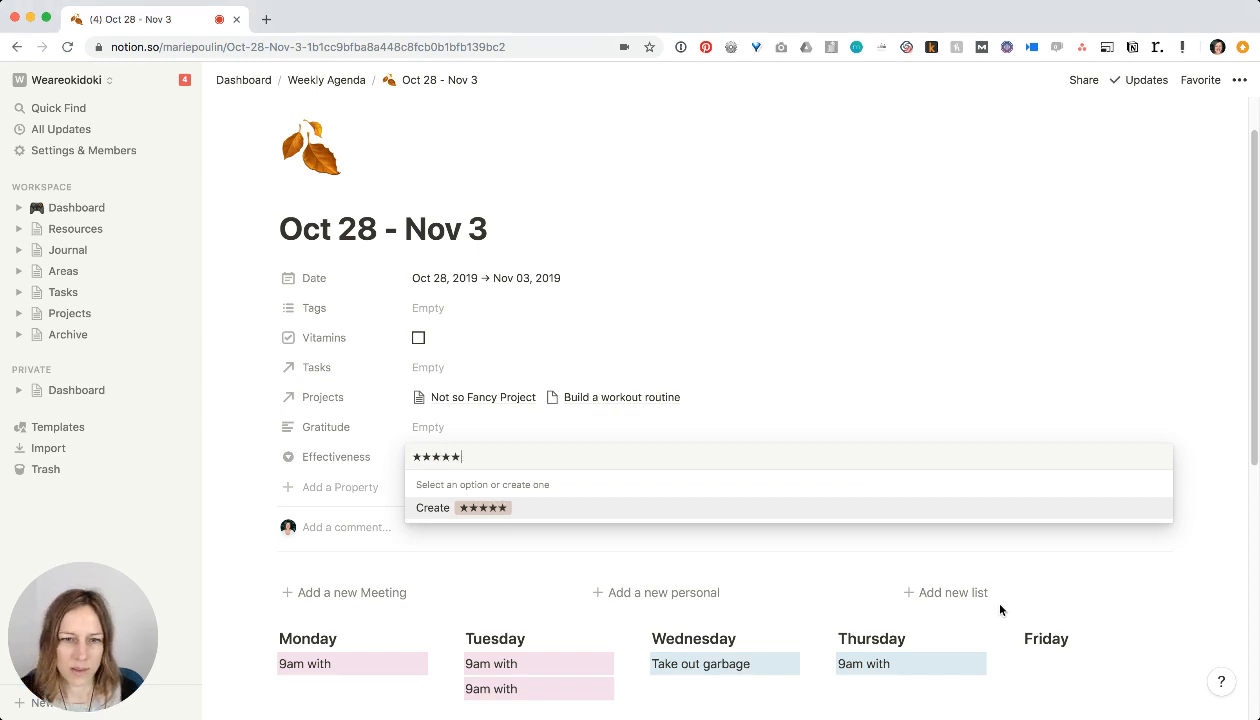
left_click(499, 509)
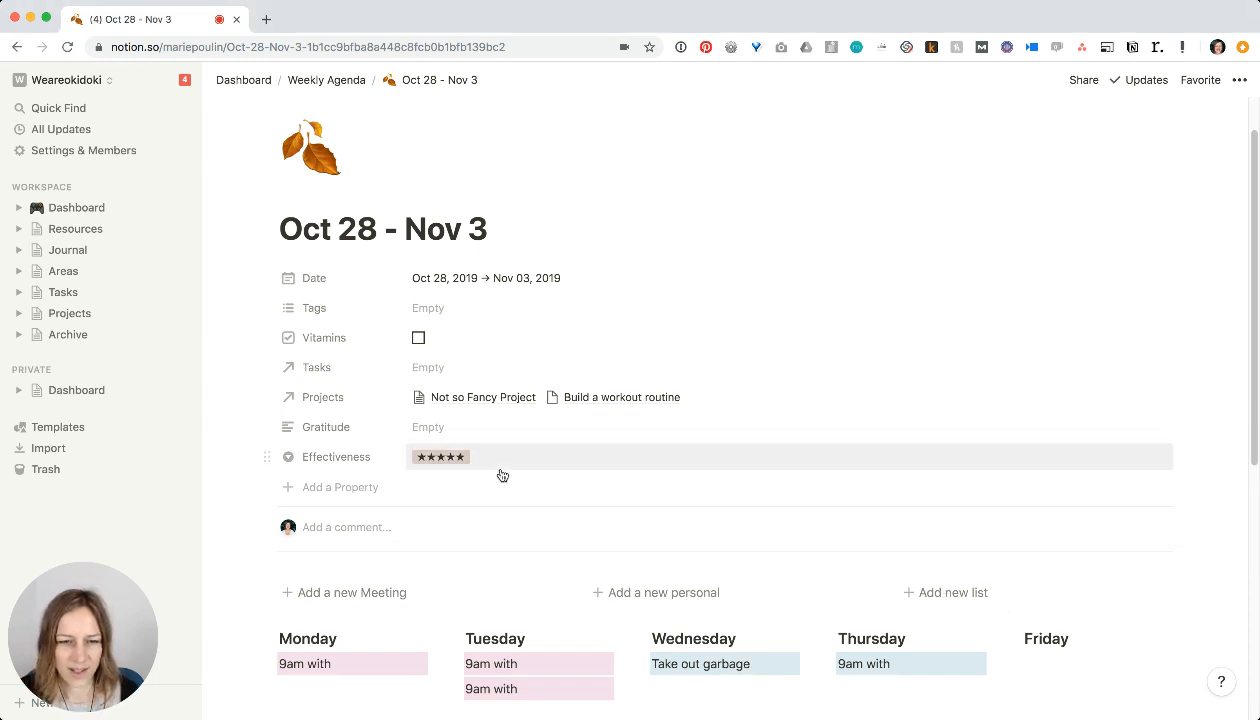
- Rename the five-star option of the Effectiveness property to "Effectiveness: ★★★★★"
left_click(506, 460)
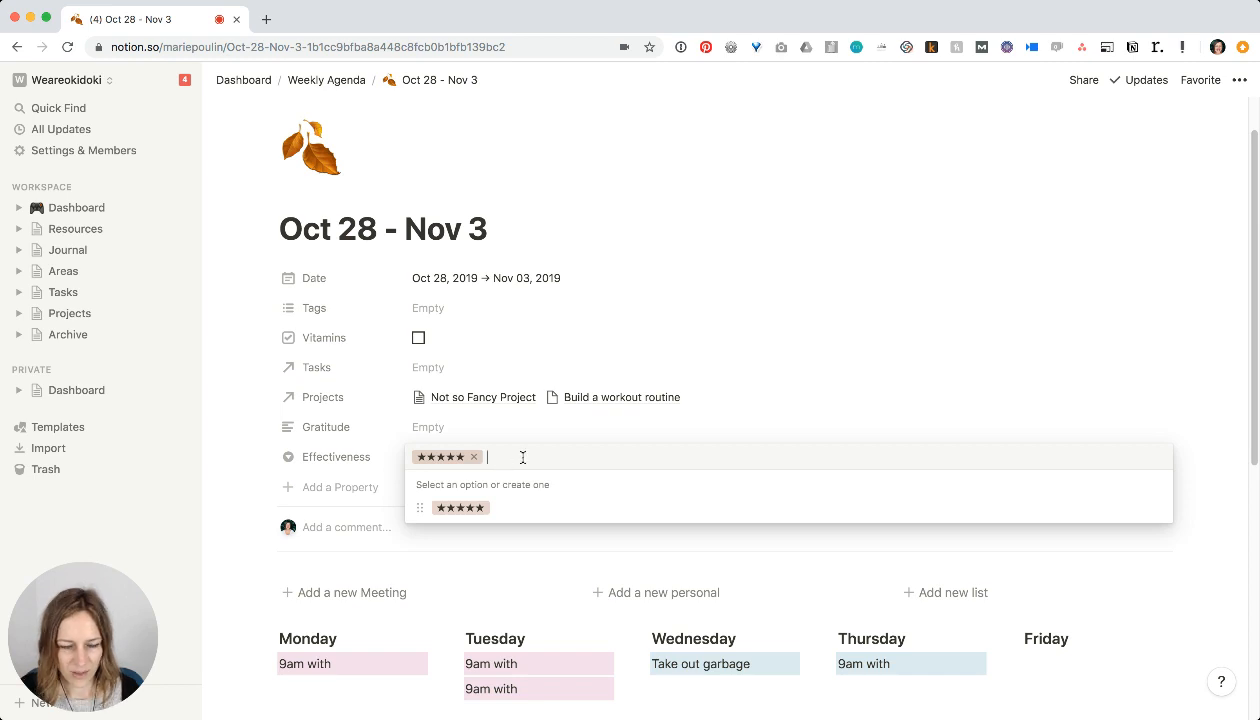
left_click(571, 397)
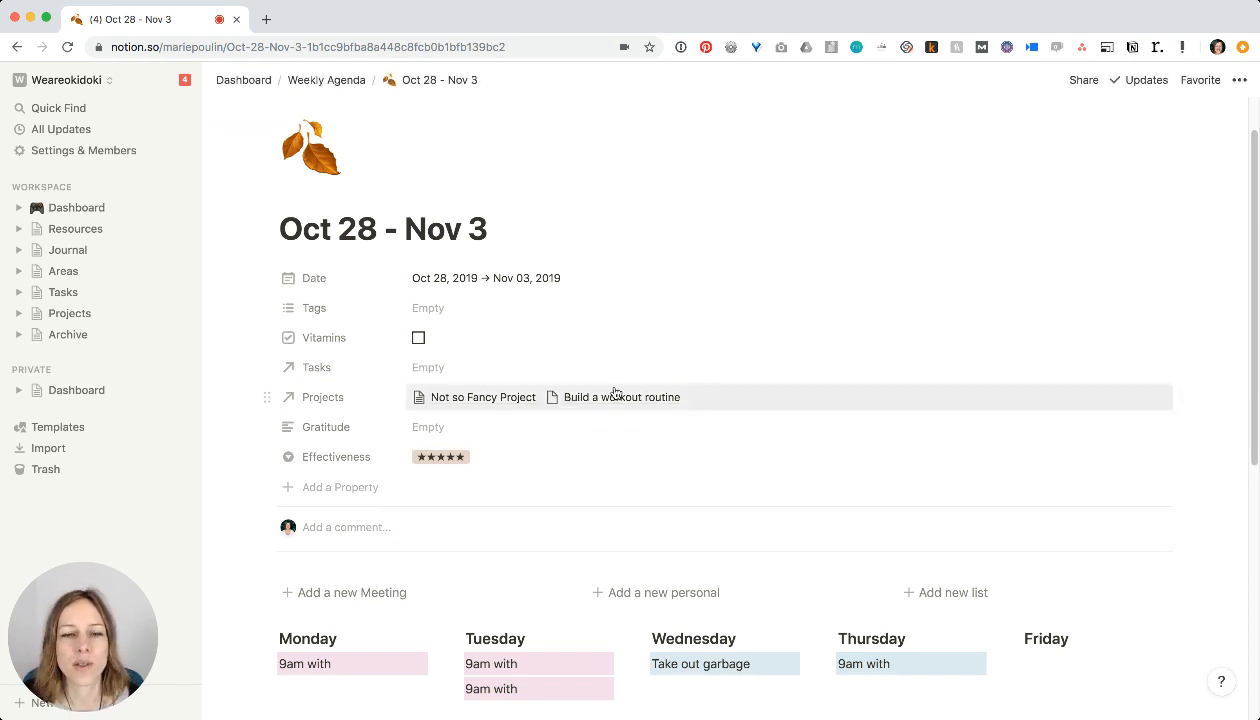
left_click(515, 456)
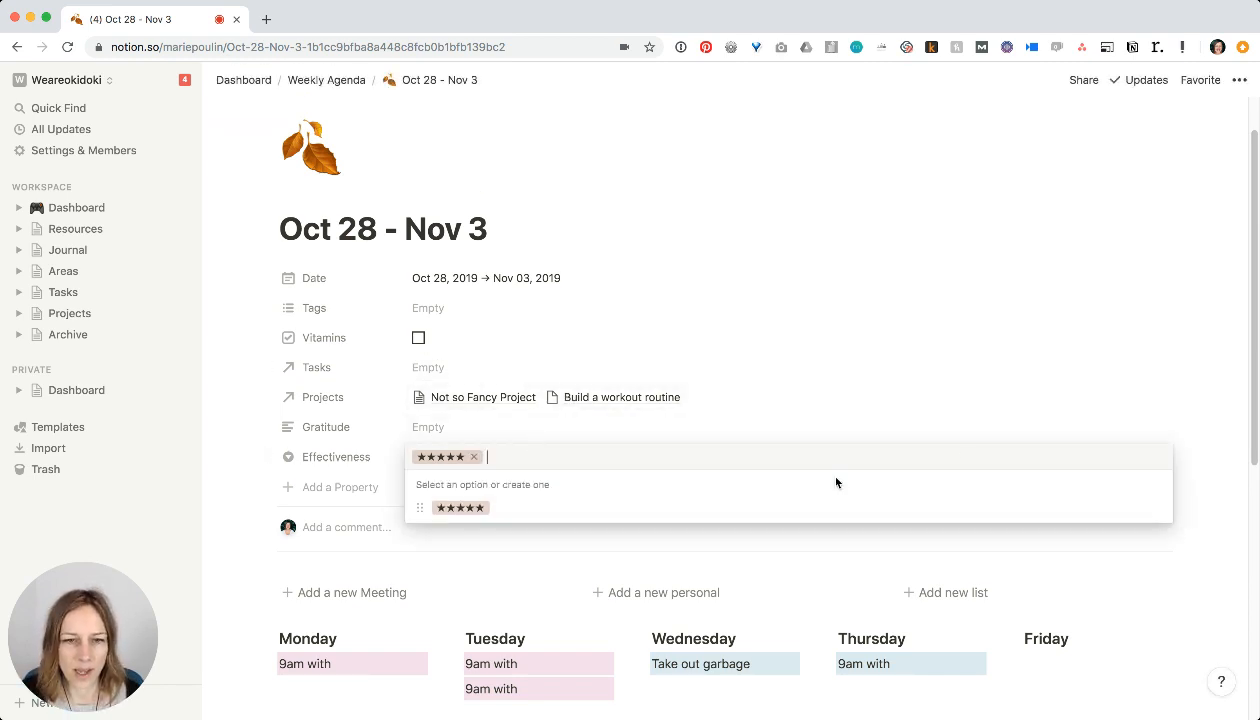
left_click(1157, 509)
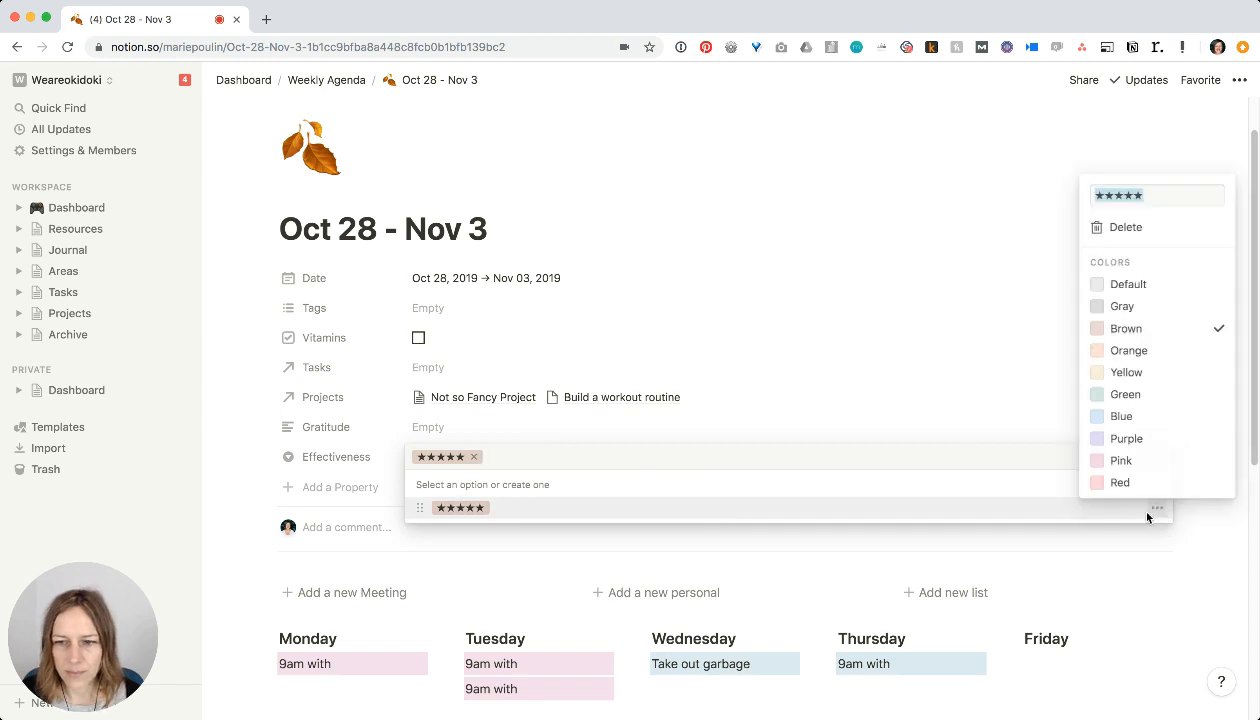
left_click(478, 506)
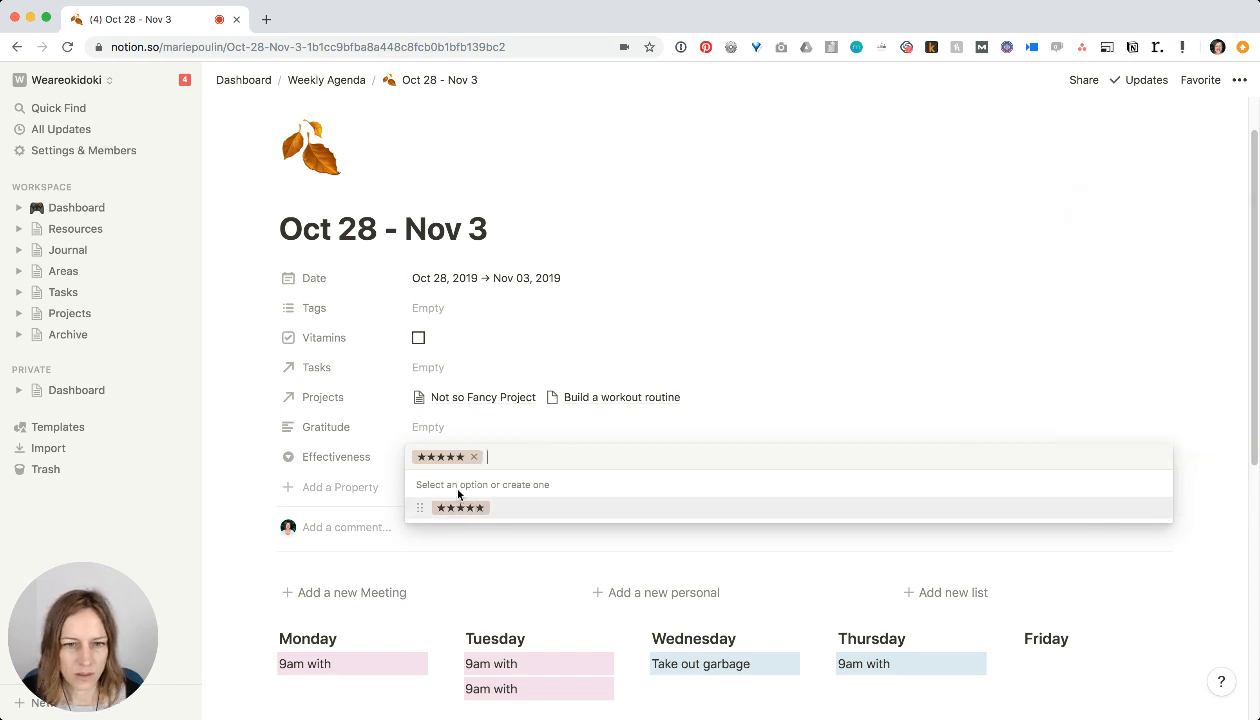
left_click(1155, 510)
left_click(1103, 197)
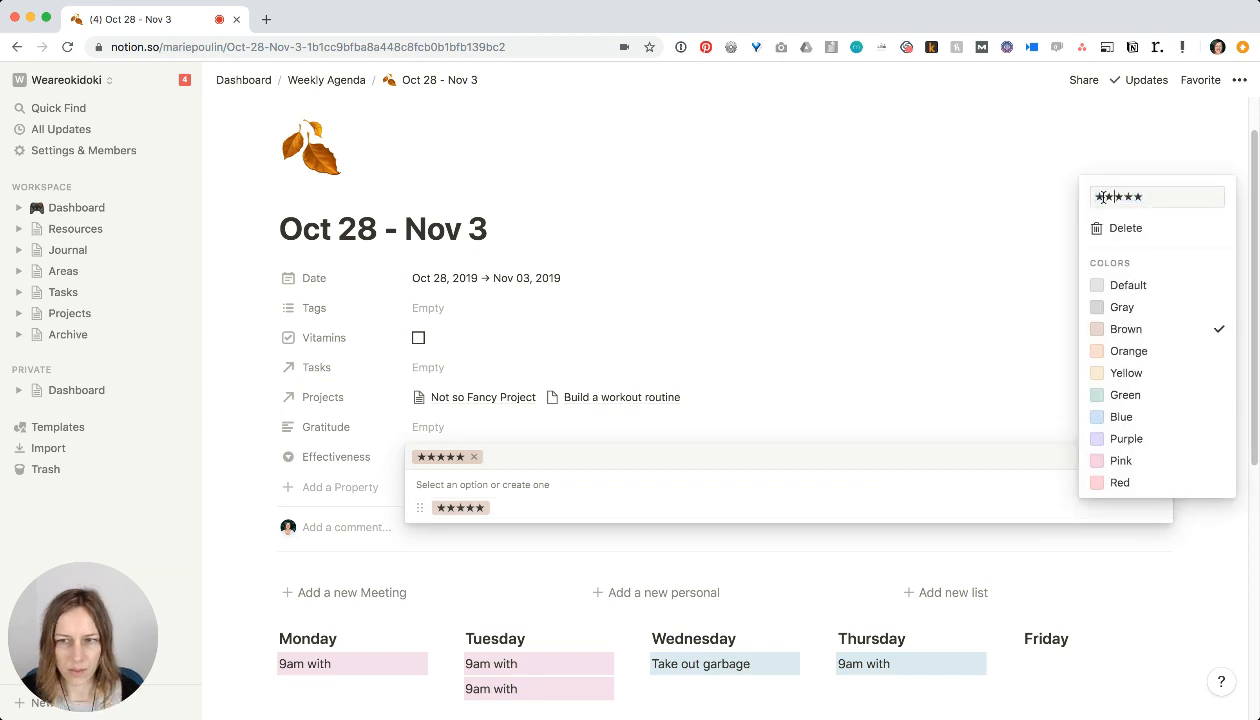
type("Effective")
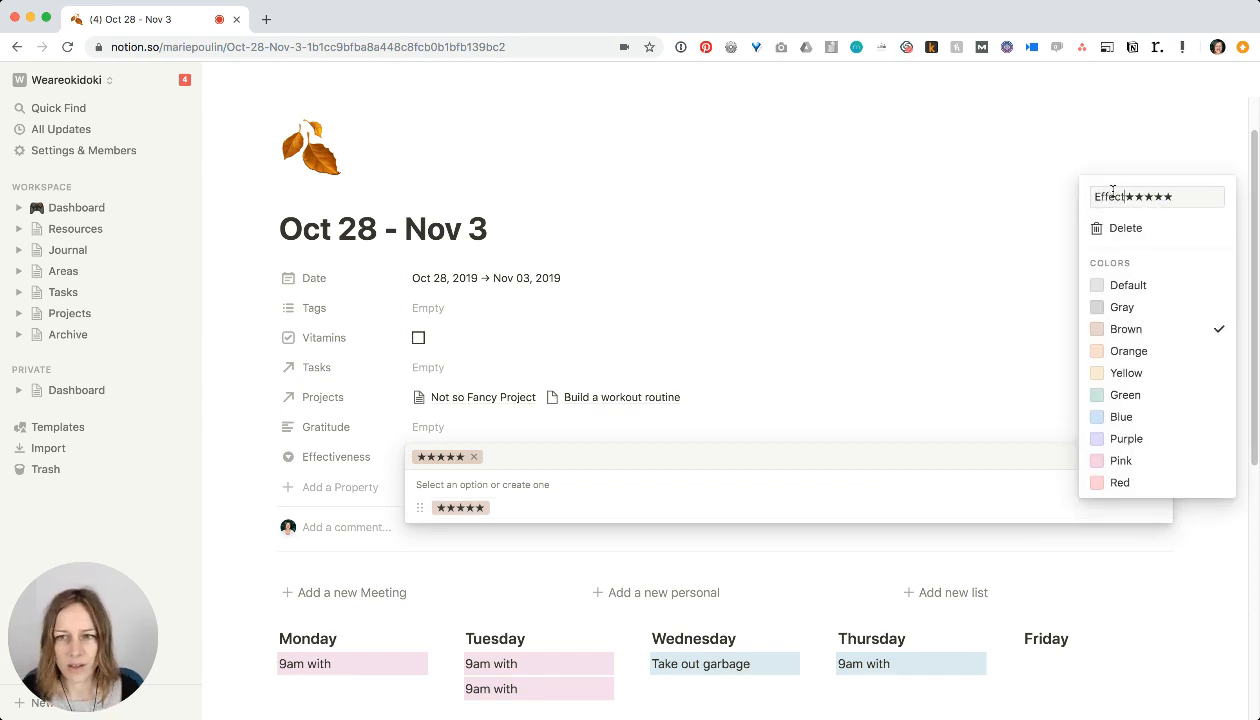
type("ness:")
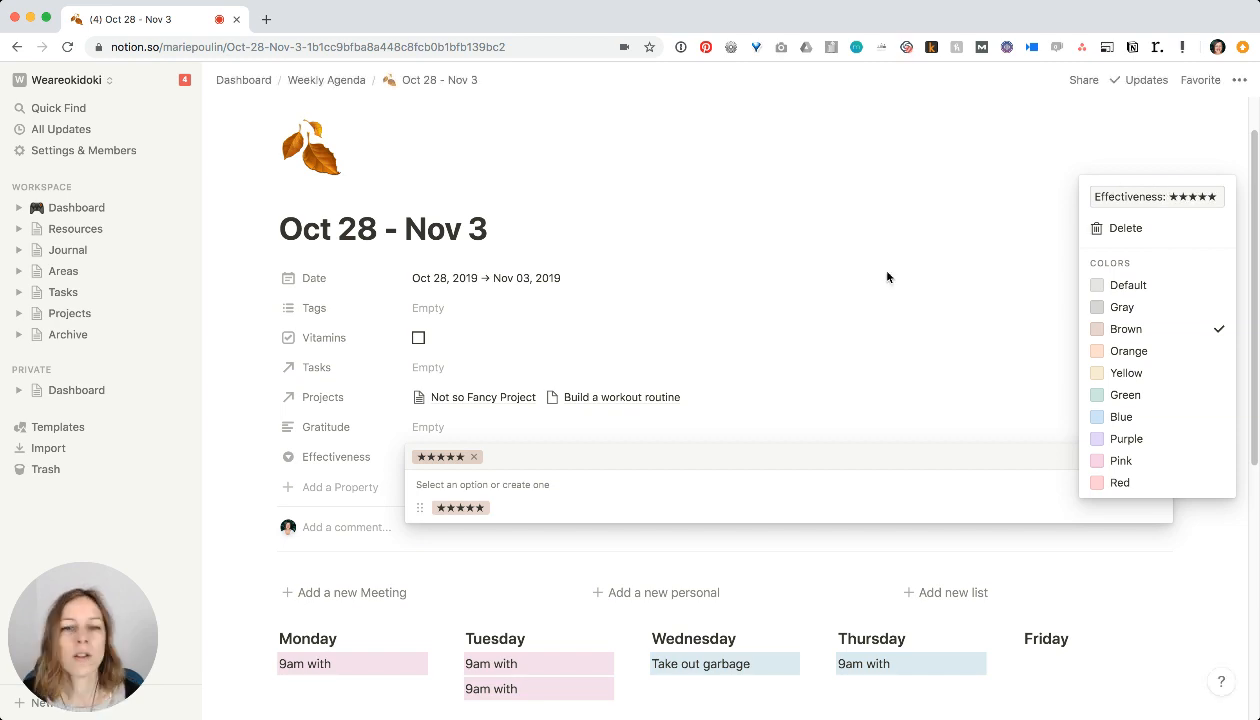
left_click(788, 293)
left_click(747, 374)
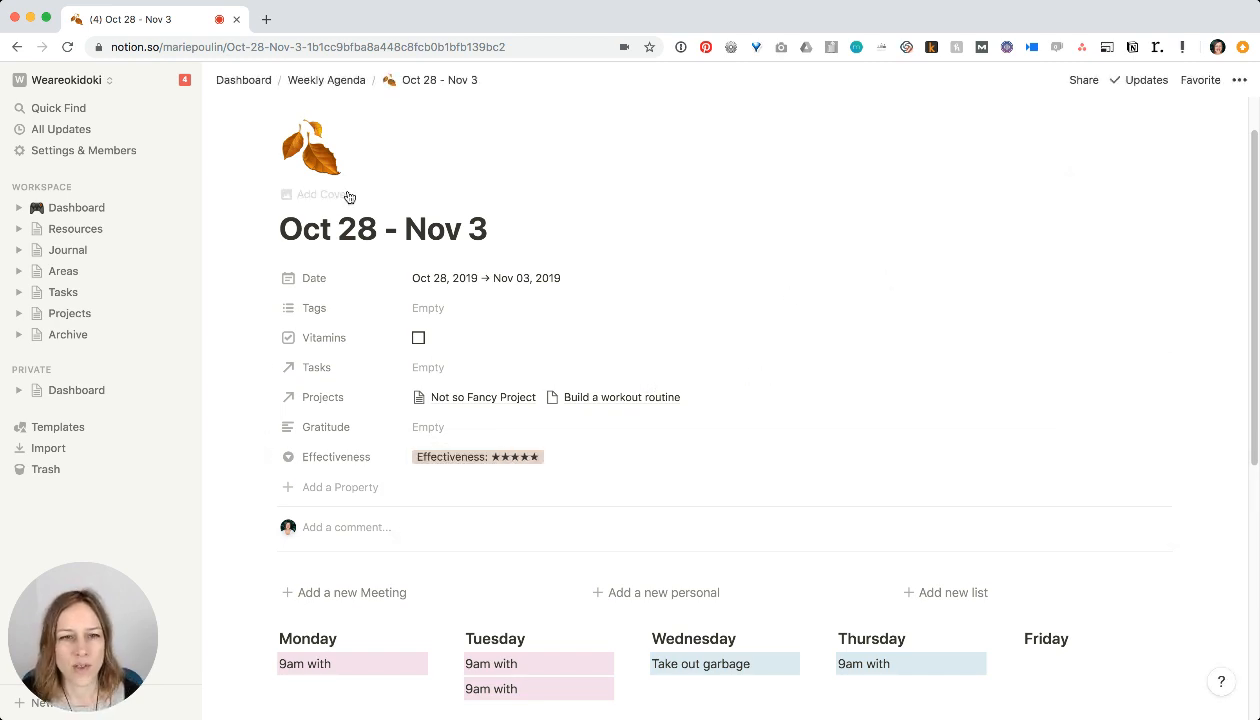
- In the Weekly Agenda table, move the Effectiveness column directly after Date and hide the Date column
left_click(338, 86)
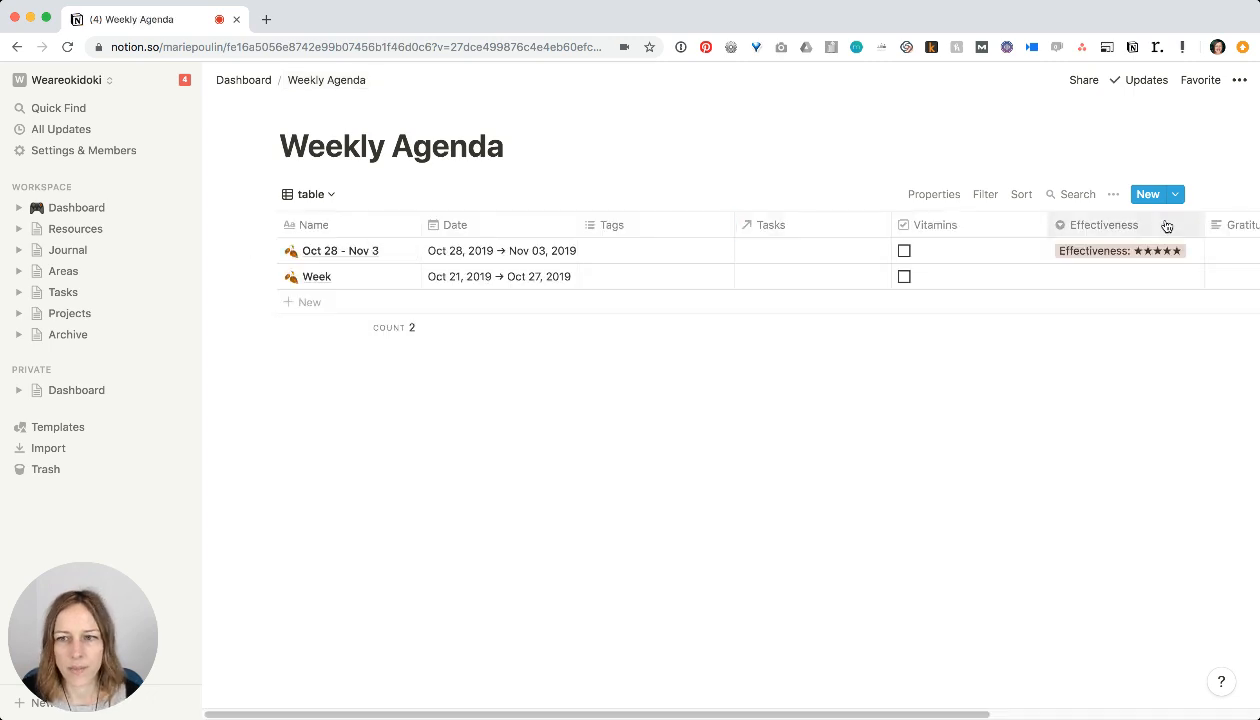
left_click_drag(1086, 228, 605, 216)
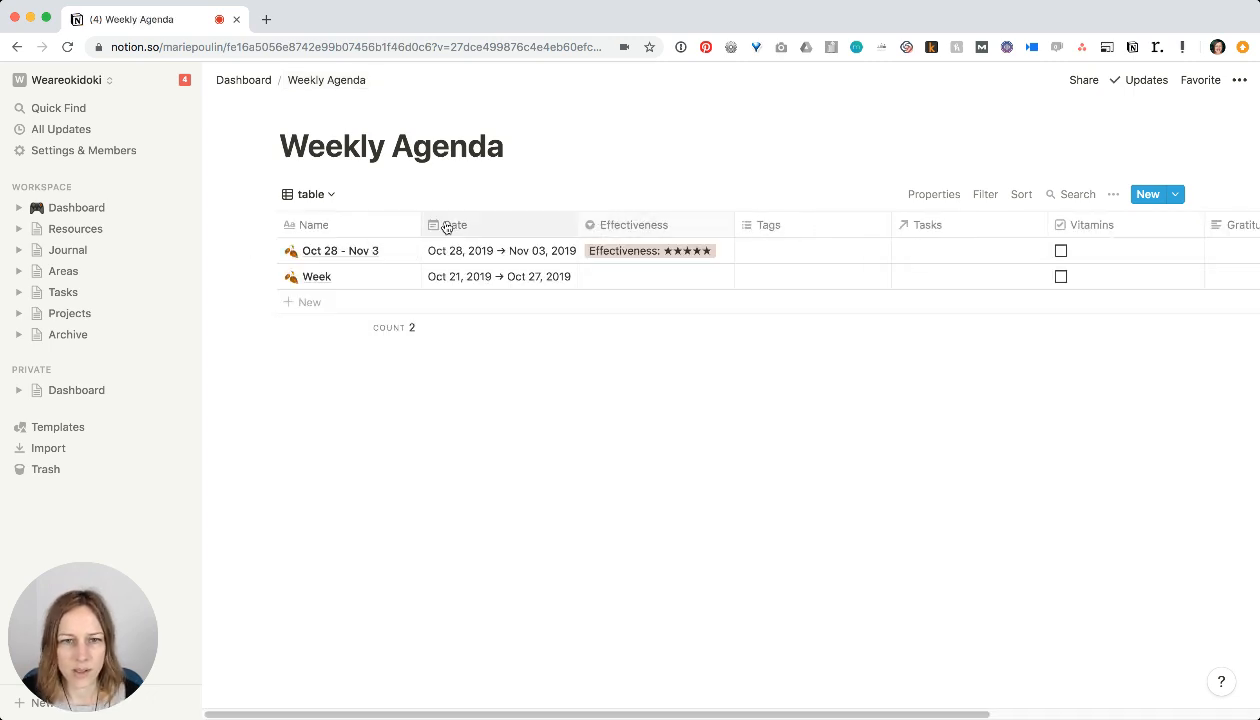
left_click(532, 224)
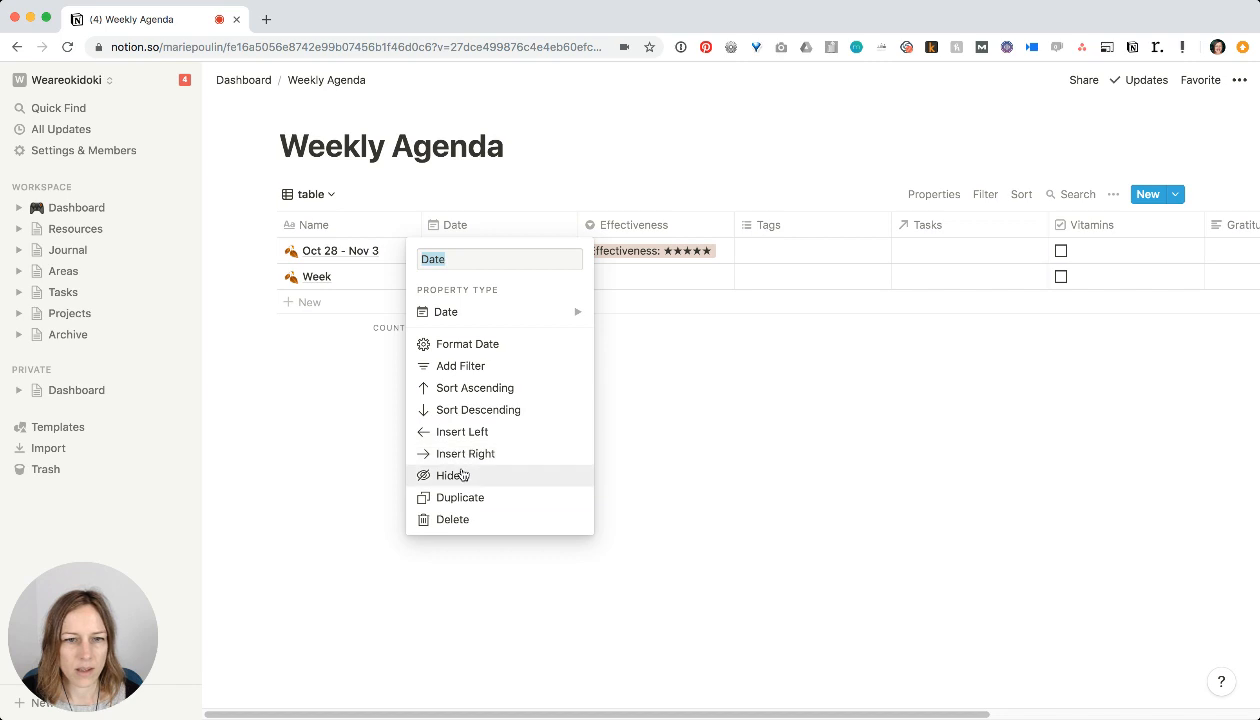
left_click(458, 474)
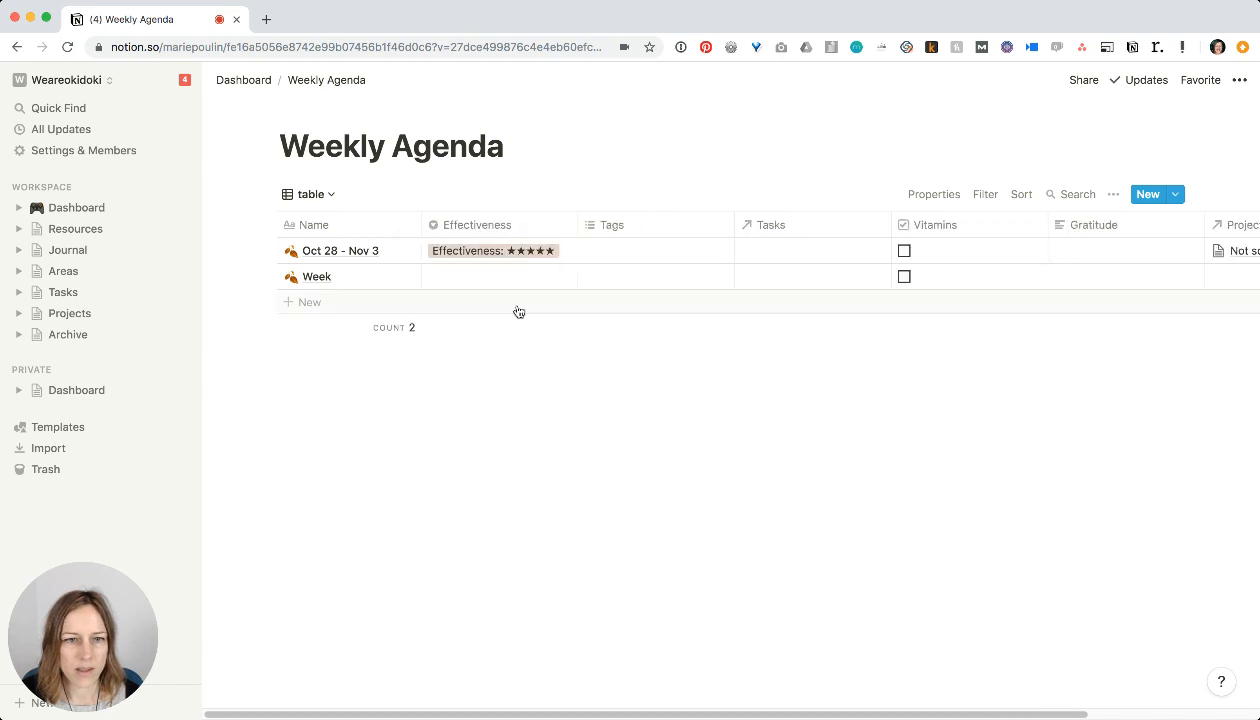
- Add a new table view named "Progress tracker" to the Weekly Agenda database
left_click(316, 196)
left_click(310, 281)
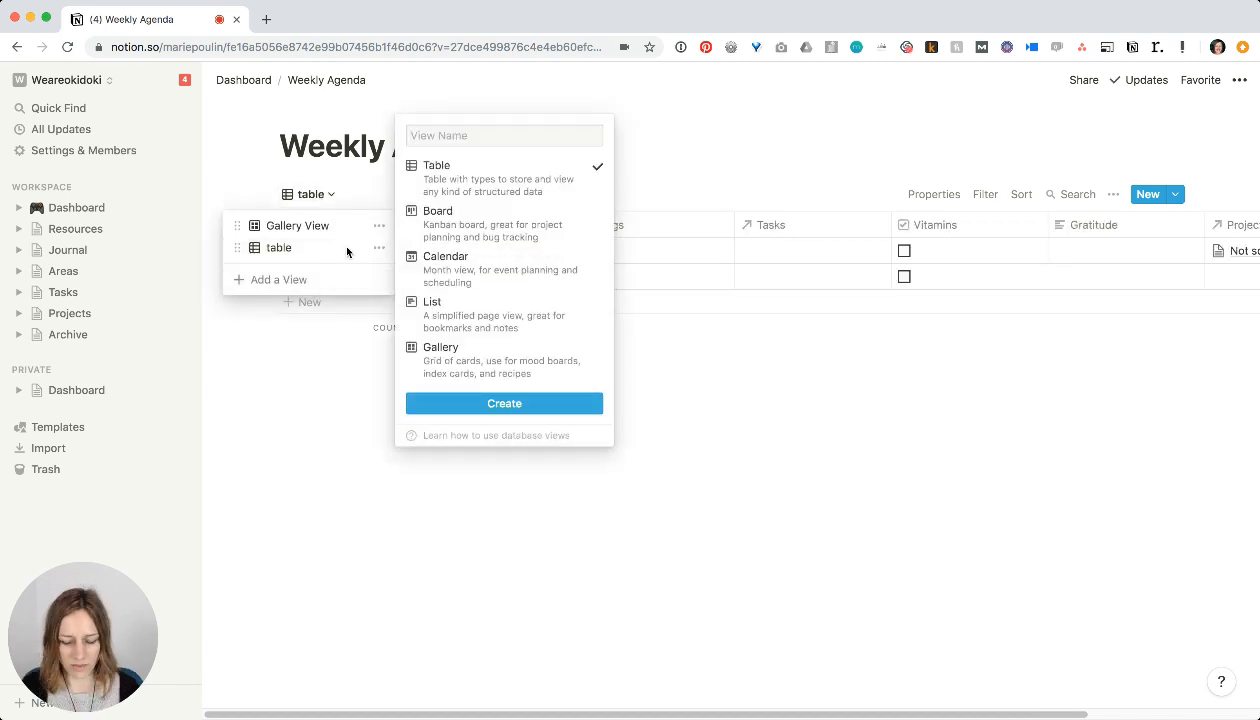
type("Progress")
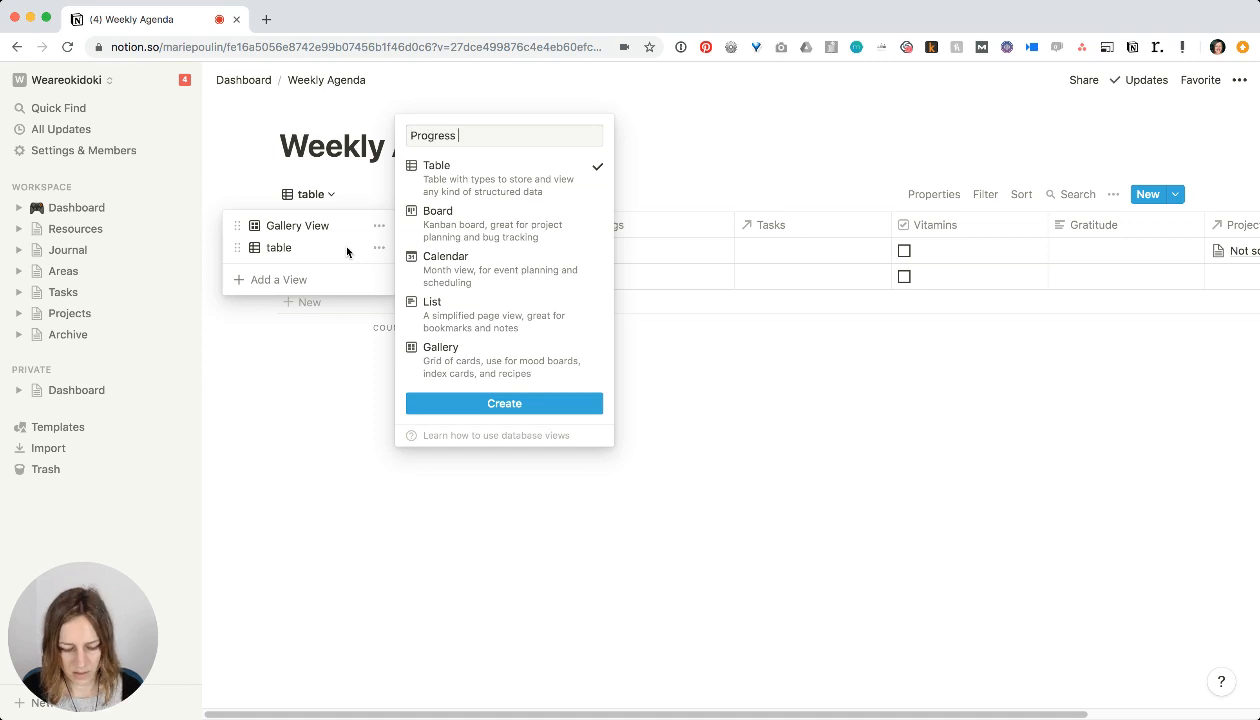
type(" tracker")
key("Return")
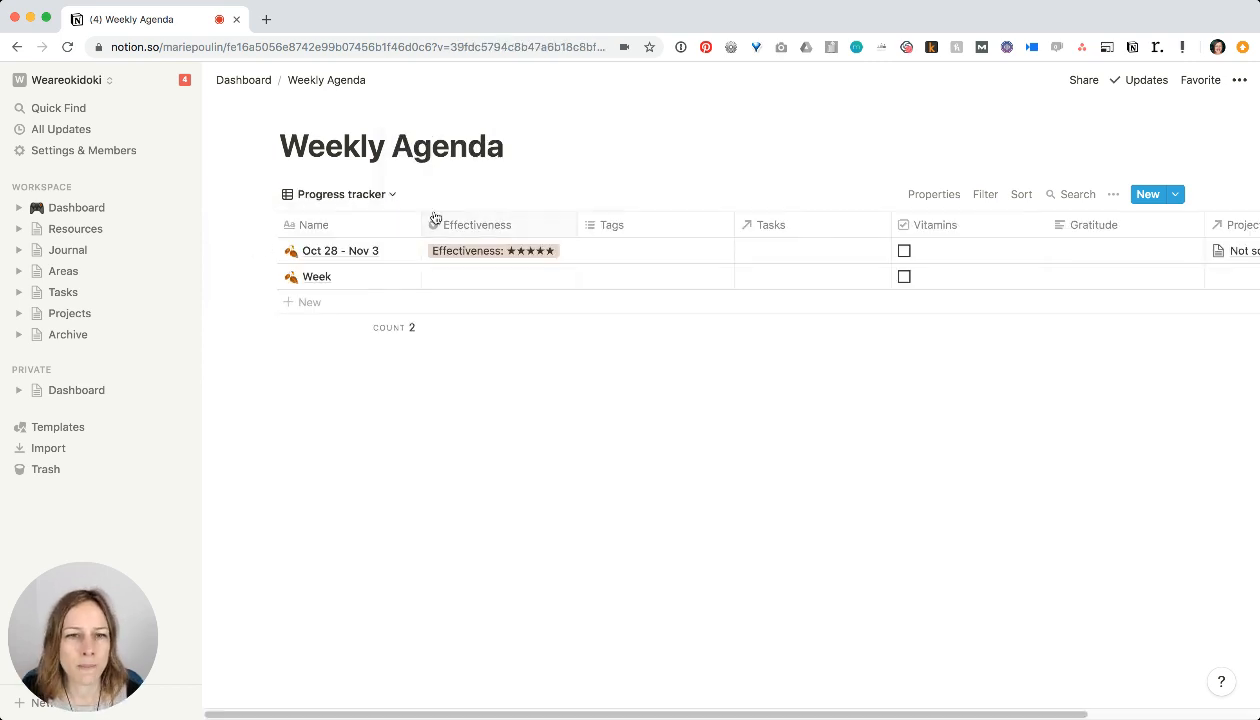
- Hide the Tasks column in the Progress tracker view
left_click(762, 228)
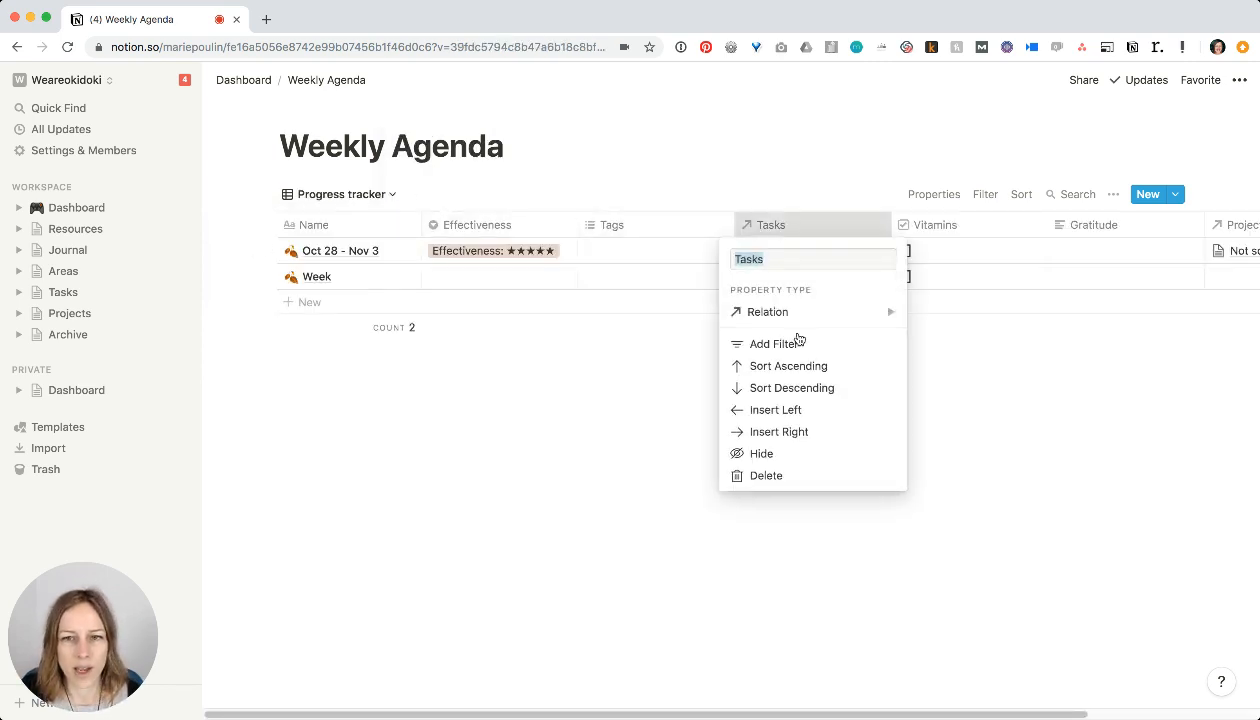
left_click(790, 455)
- Place a narrower Vitamins column directly after Effectiveness and tick Vitamins for the Oct 28 - Nov 3 entry
left_click(785, 225)
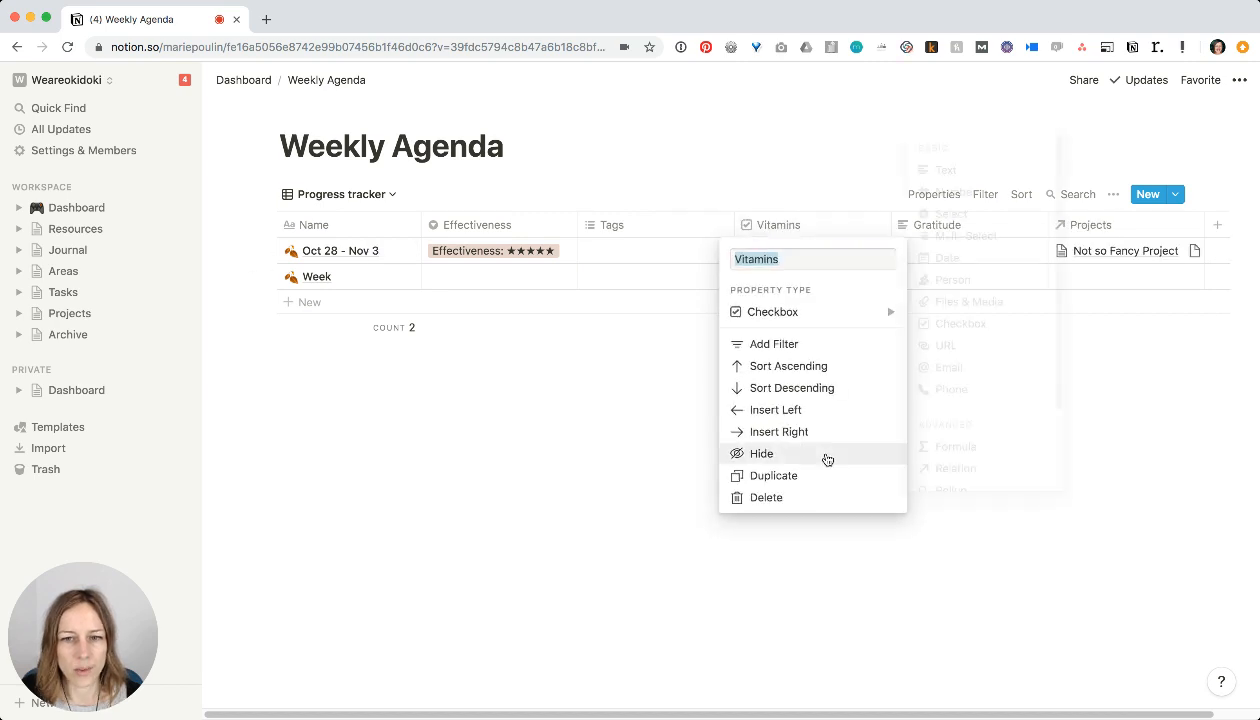
left_click(830, 201)
left_click_drag(759, 228, 683, 220)
left_click(590, 251)
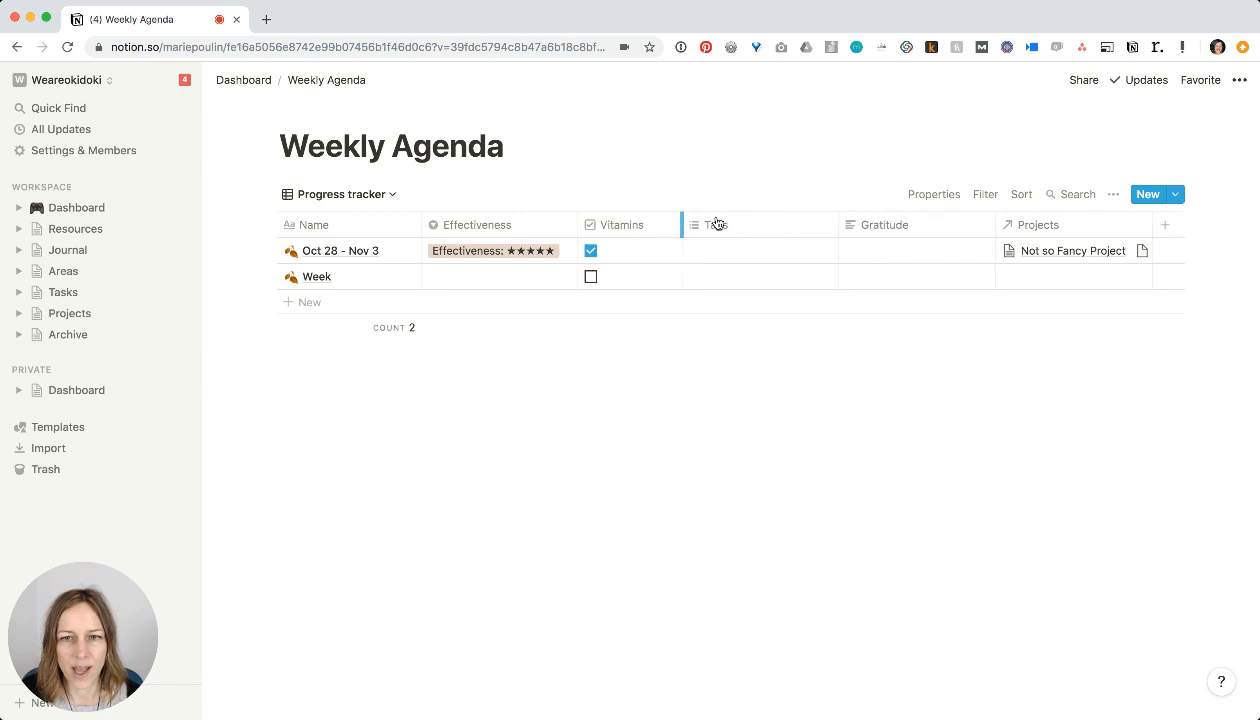
- Hide the Projects column in the Progress tracker view
left_click(955, 228)
left_click(818, 180)
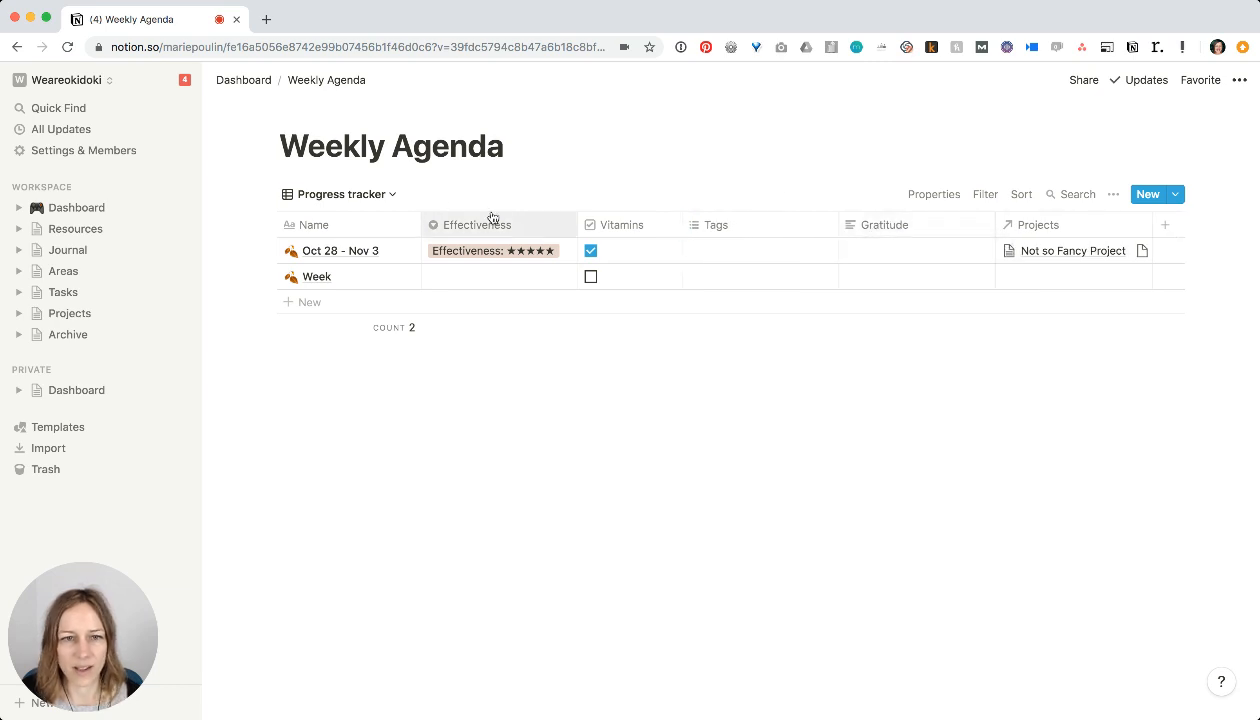
left_click(1063, 225)
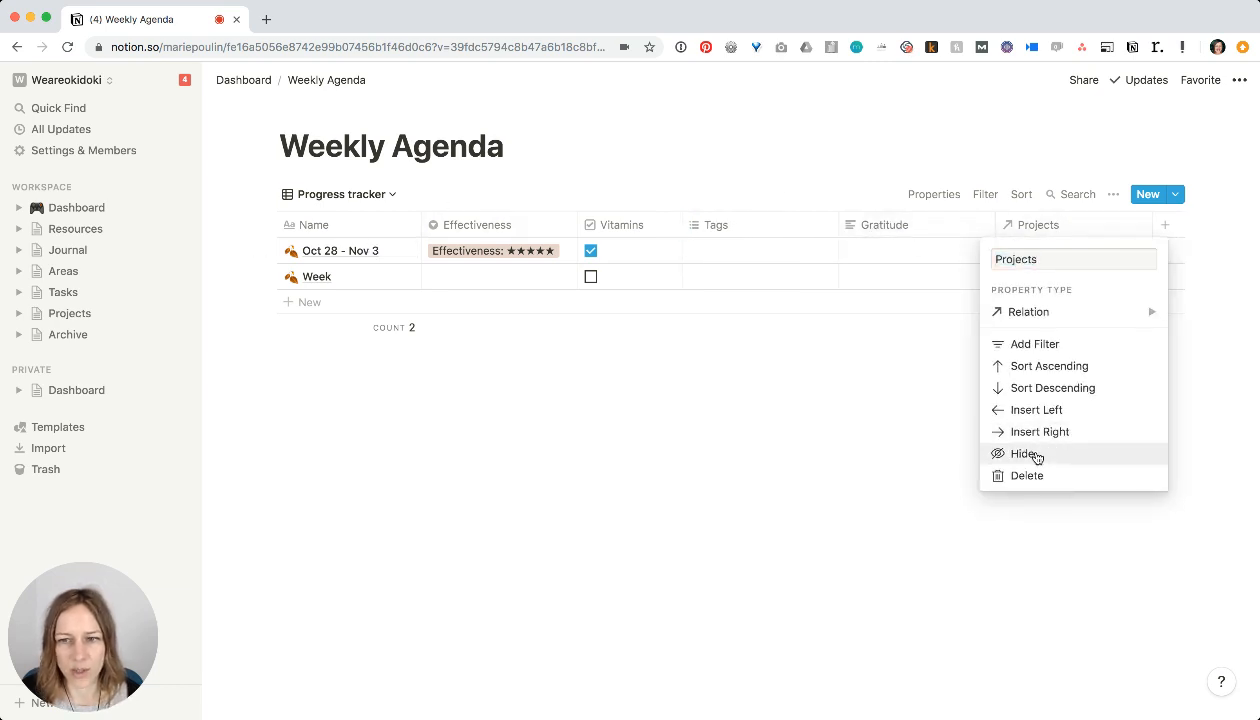
left_click(1035, 455)
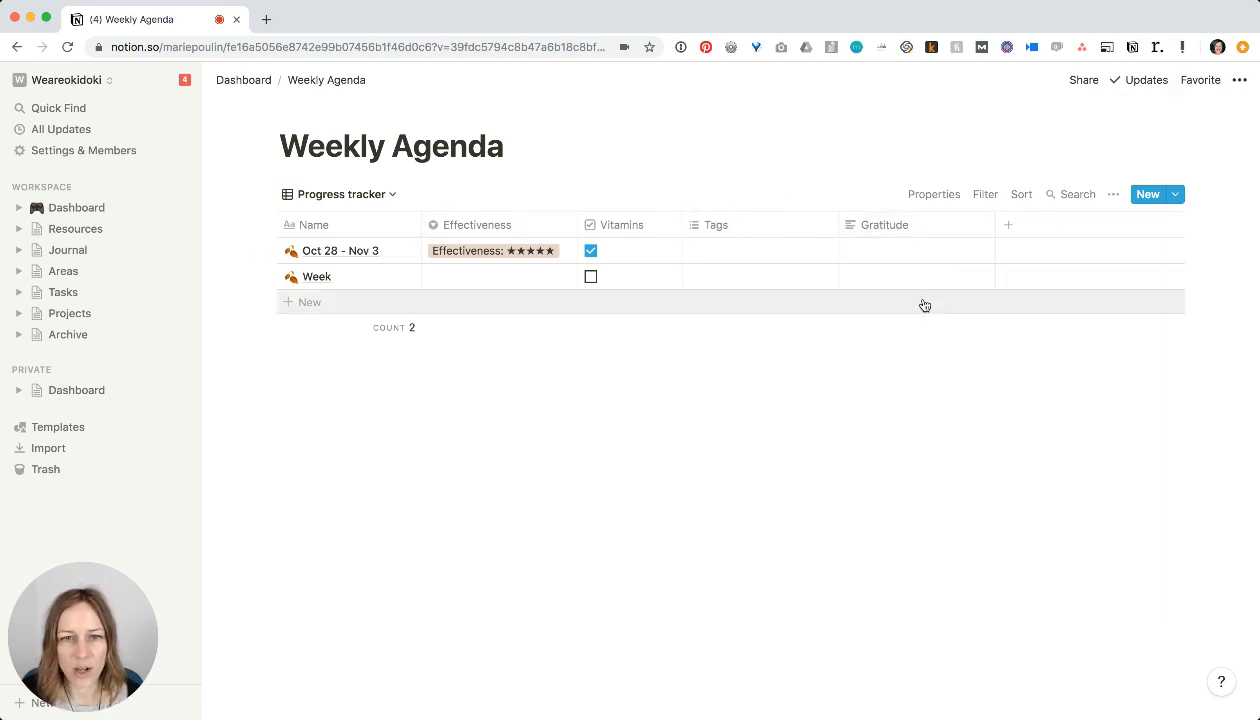
- Add a new table view named "Gratitude" and move its Gratitude column directly after Effectiveness
left_click(385, 198)
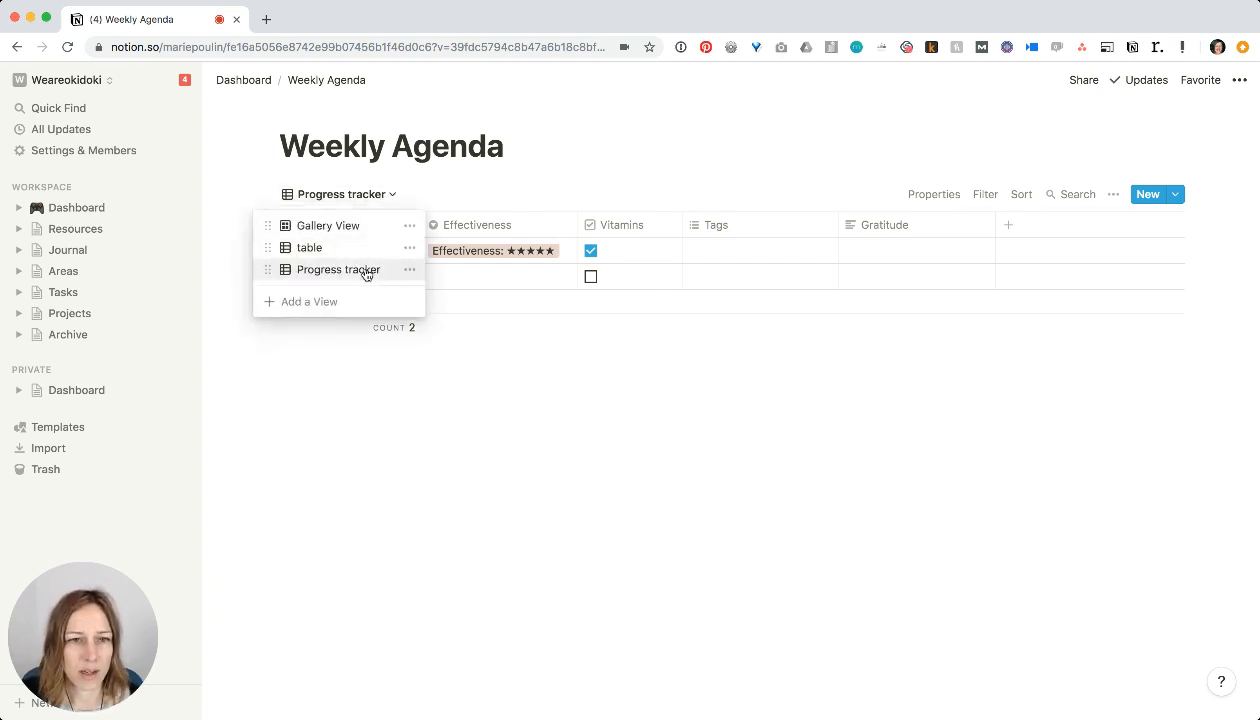
left_click(332, 300)
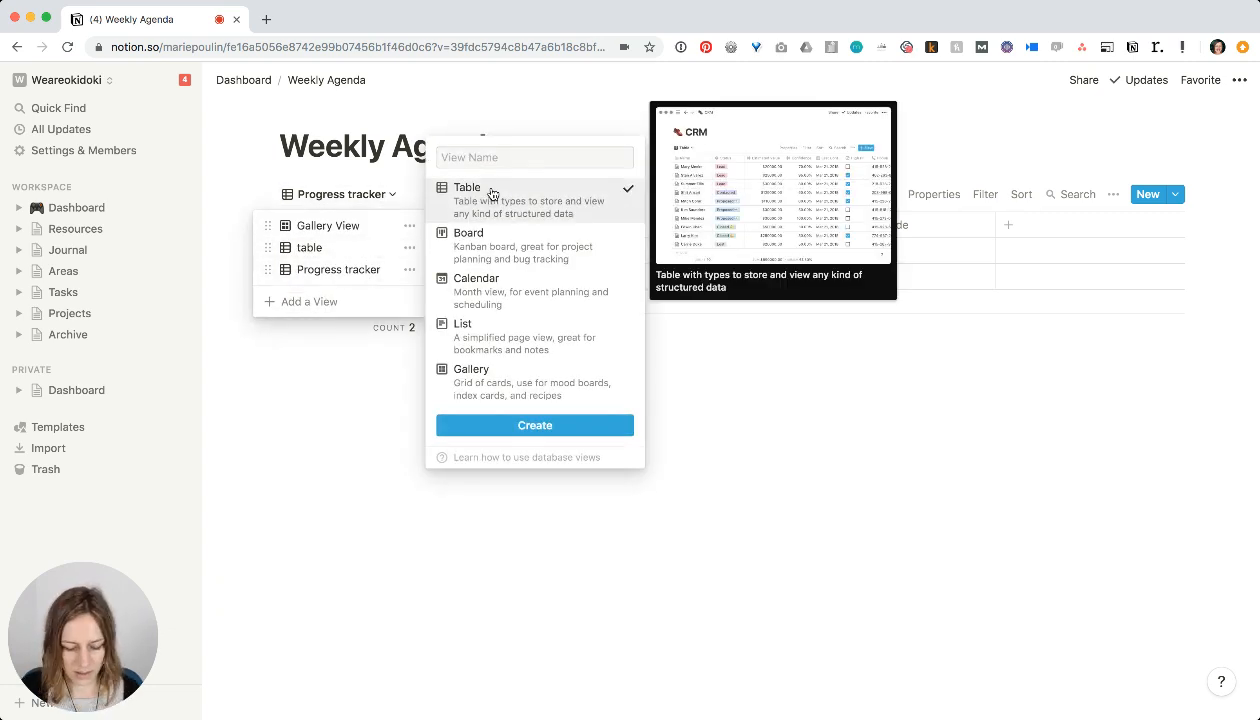
type("G")
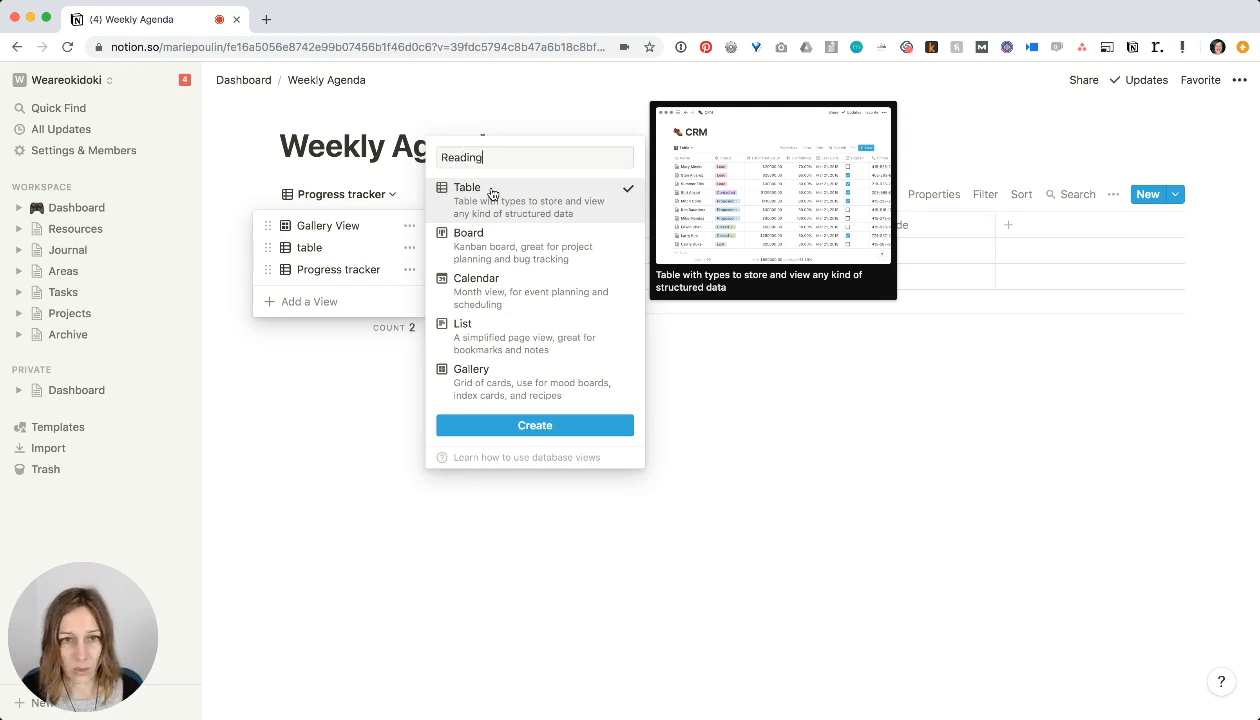
key("super+a")
type("G")
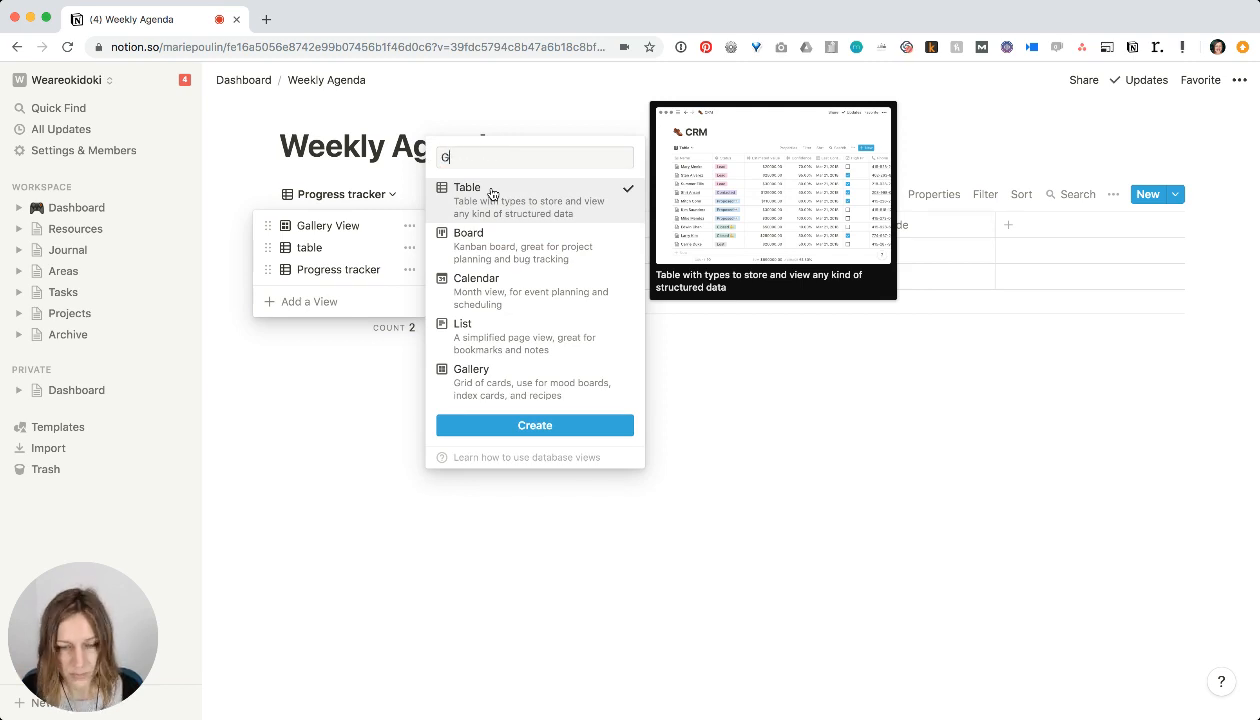
type("ratitud")
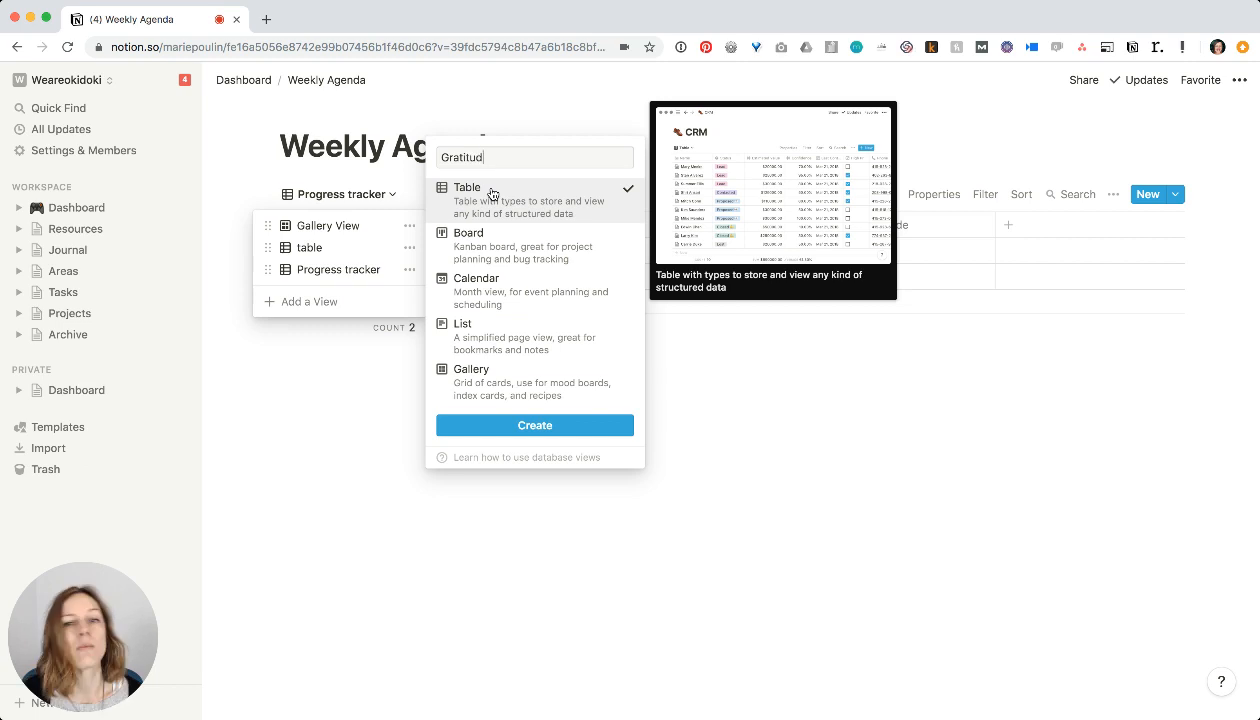
type("e")
key("Return")
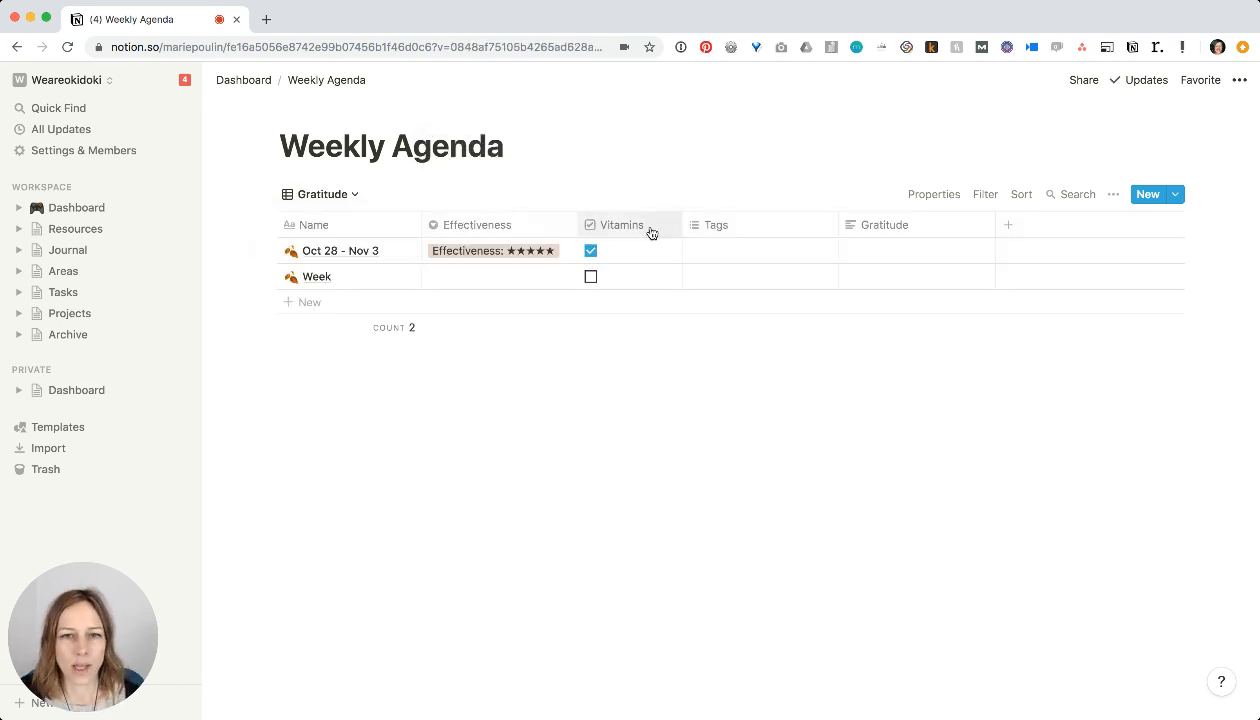
left_click_drag(930, 226, 555, 203)
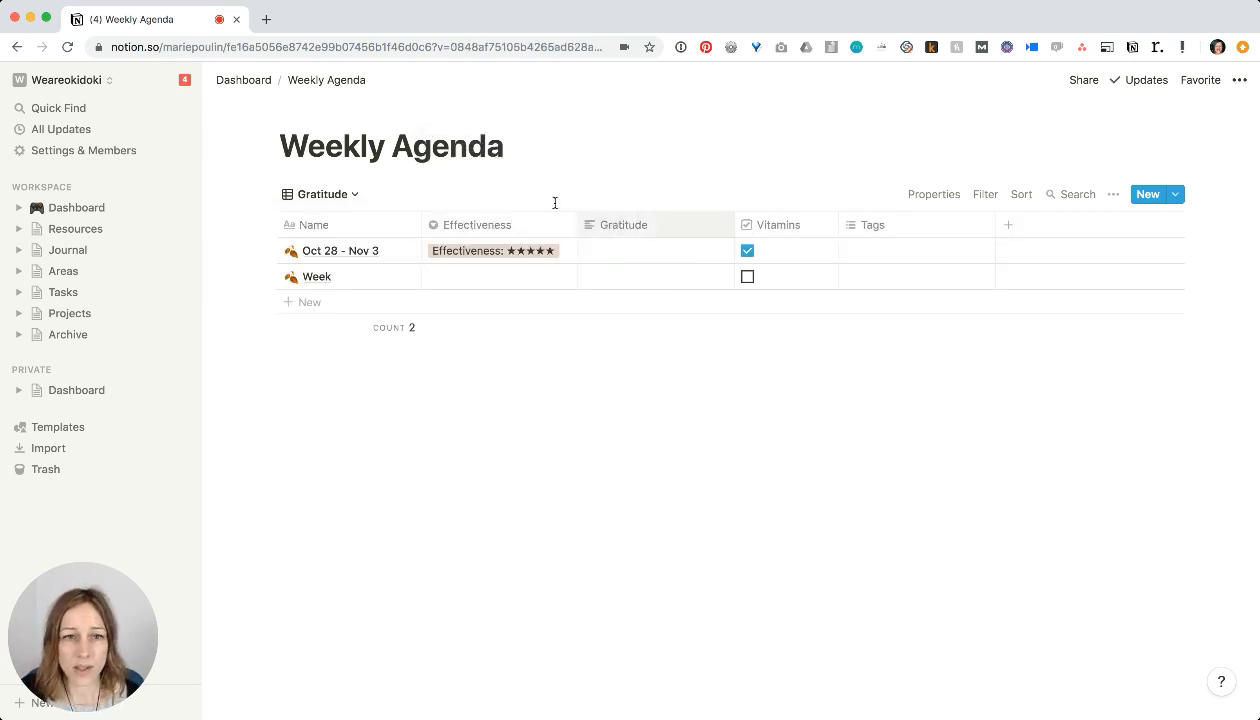
- Place the Gratitude column directly after Name and hide the Effectiveness, Vitamins and Tags columns in the Gratitude view
left_click_drag(640, 224, 590, 232)
left_click(675, 226)
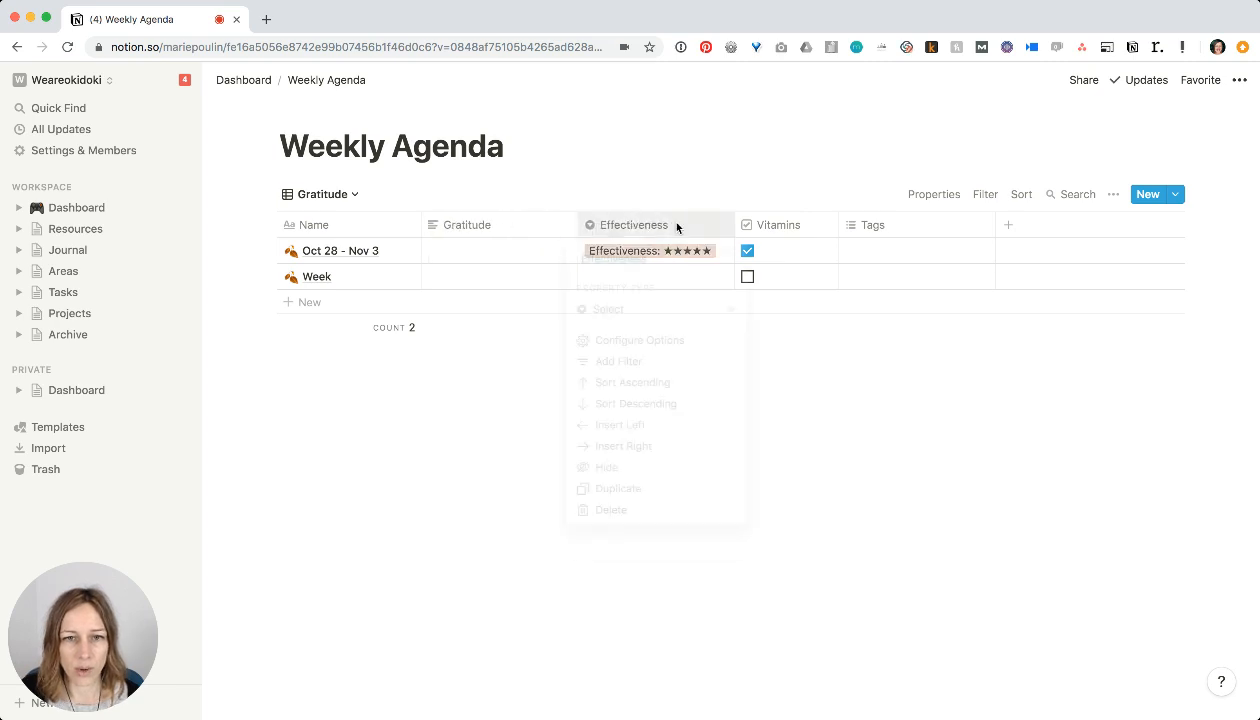
left_click(640, 470)
left_click(640, 226)
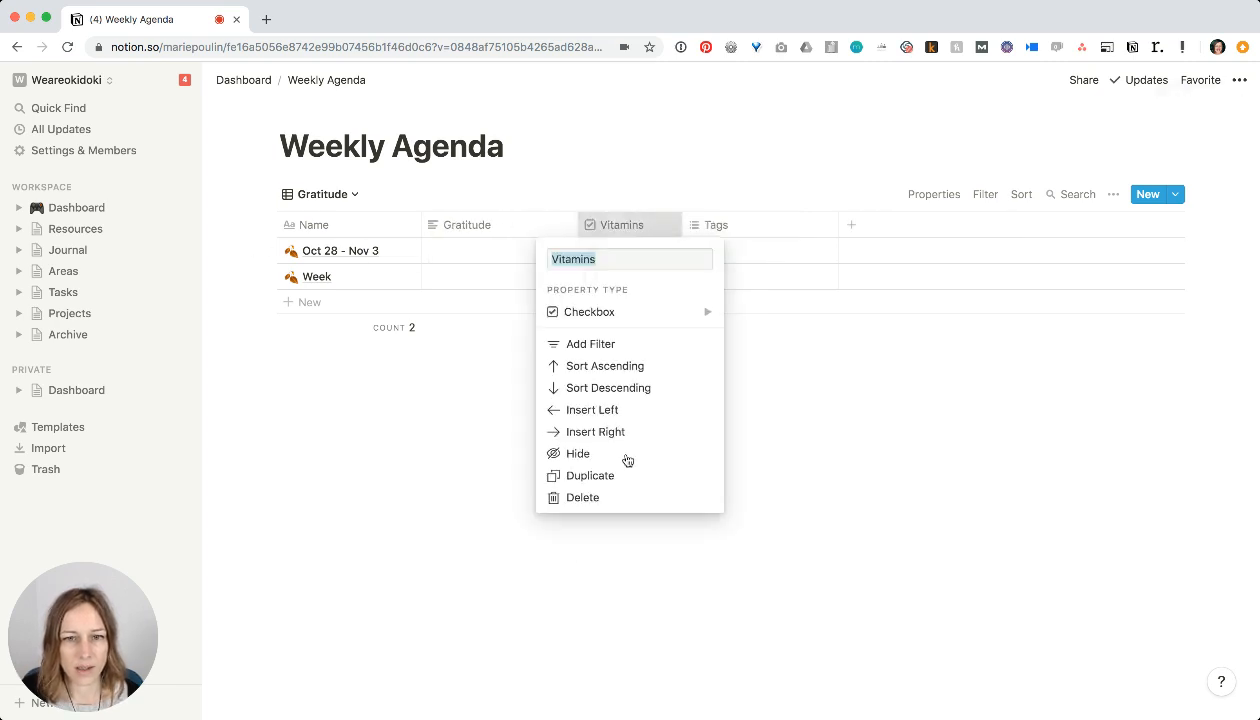
left_click(627, 459)
left_click(655, 225)
left_click(620, 475)
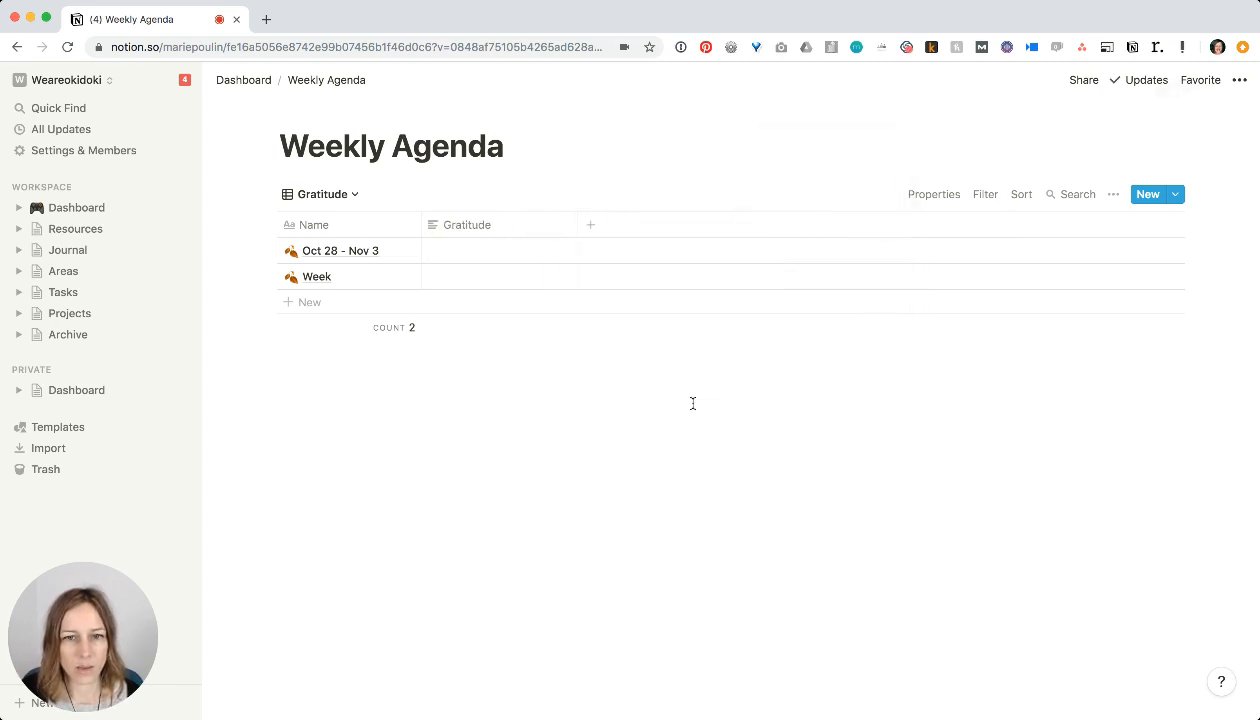
left_click(1113, 195)
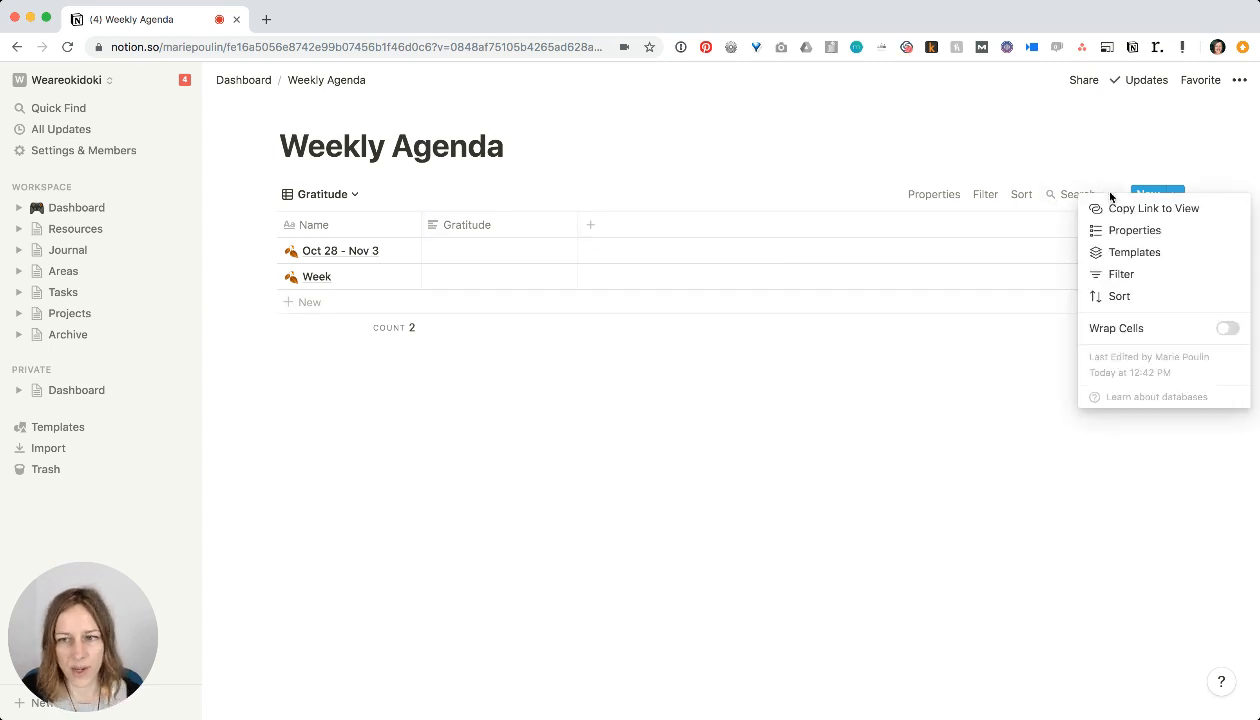
left_click(1112, 230)
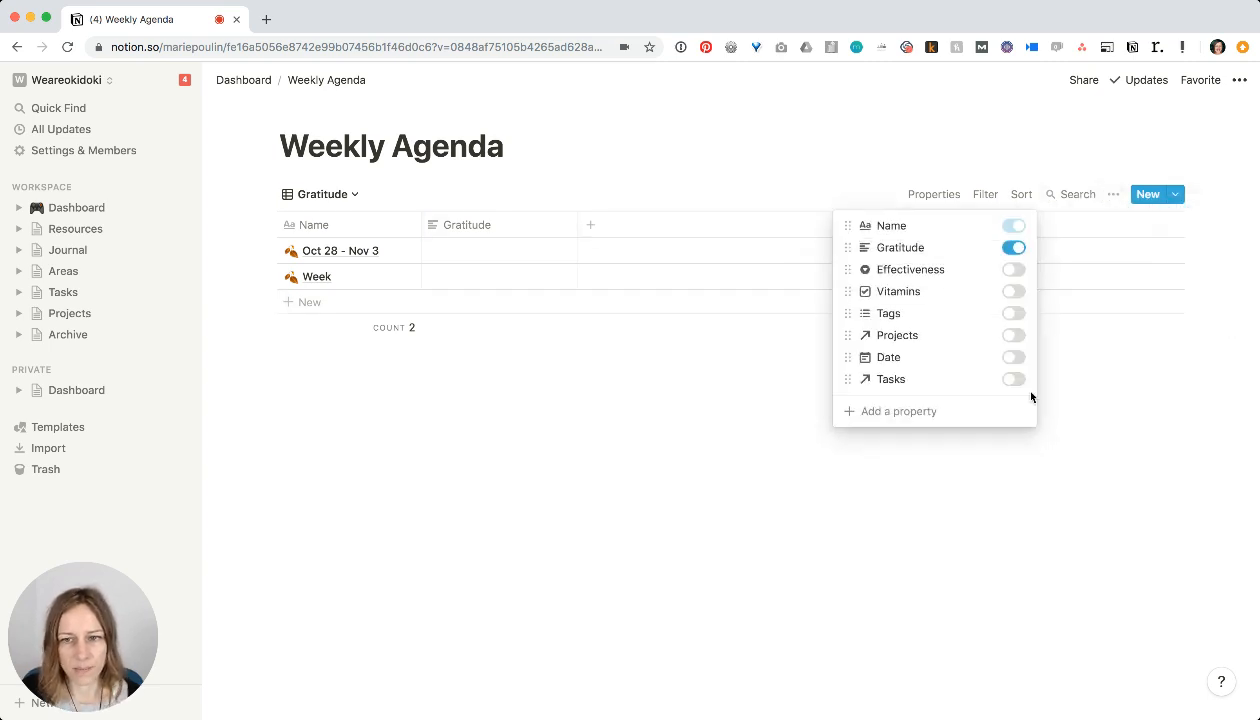
left_click(708, 446)
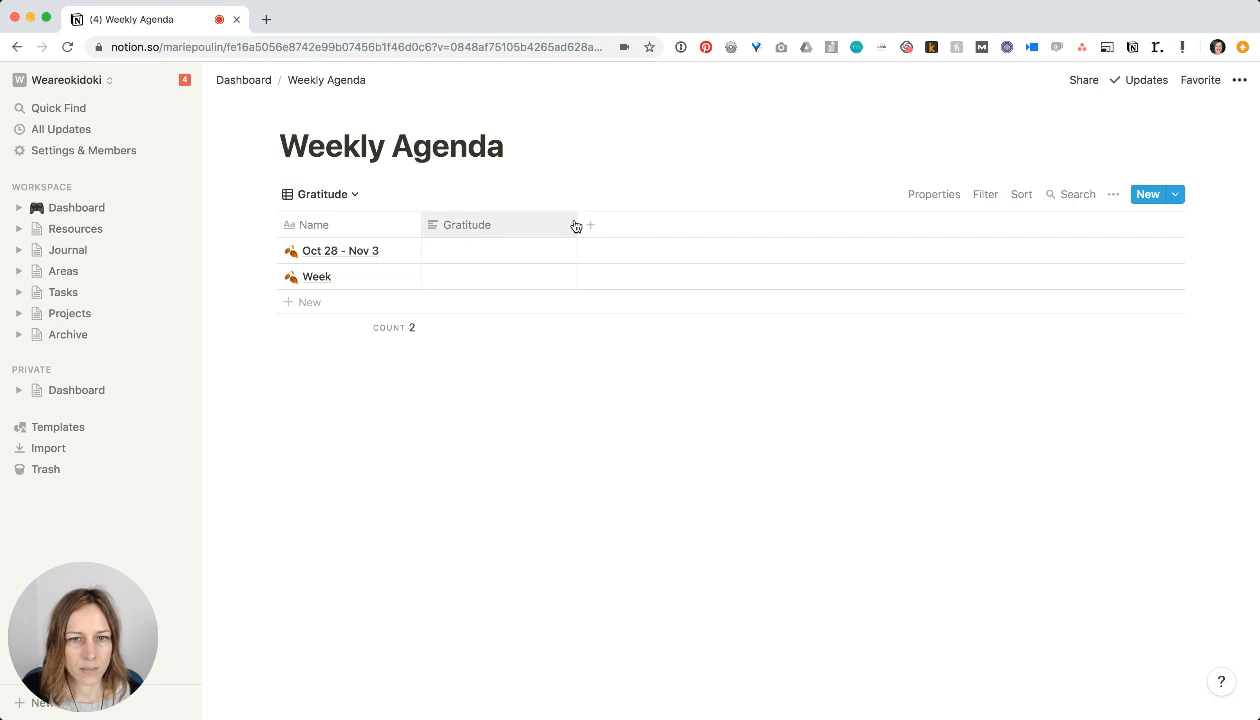
- Widen the Gratitude column and enter "Wow, such amazing" as the gratitude for the Oct 28 - Nov 3 entry
left_click_drag(577, 222, 717, 222)
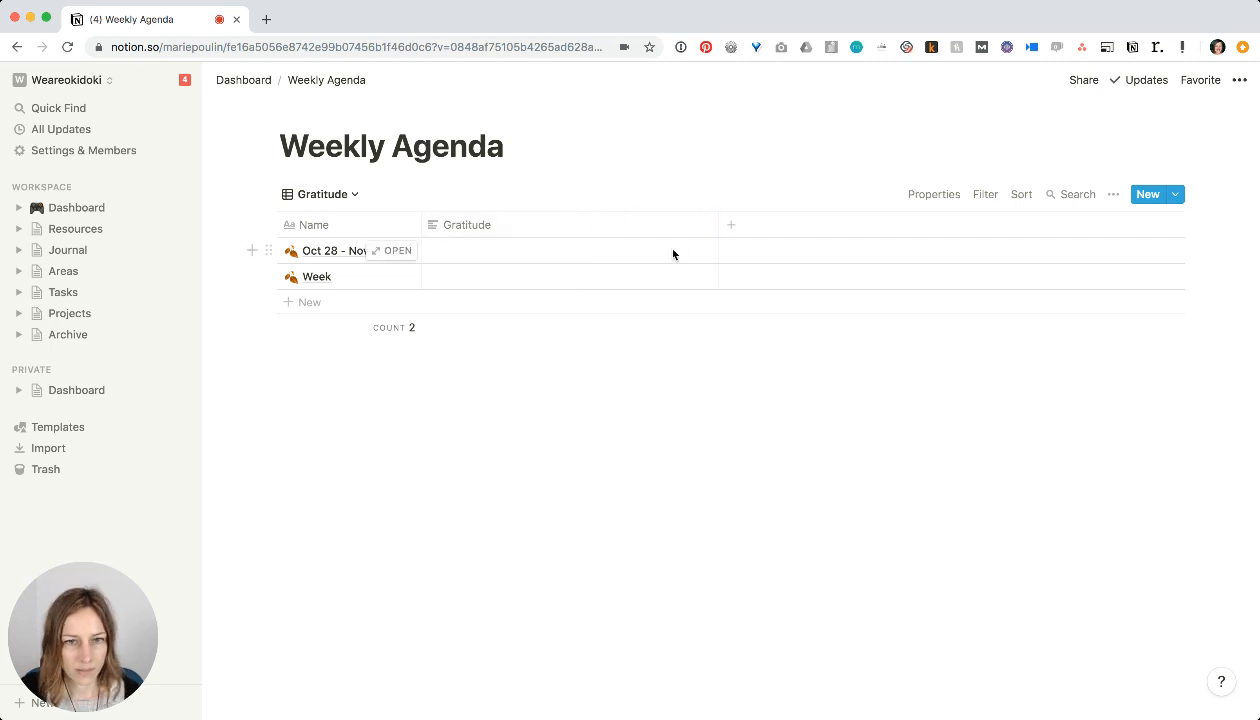
left_click(672, 253)
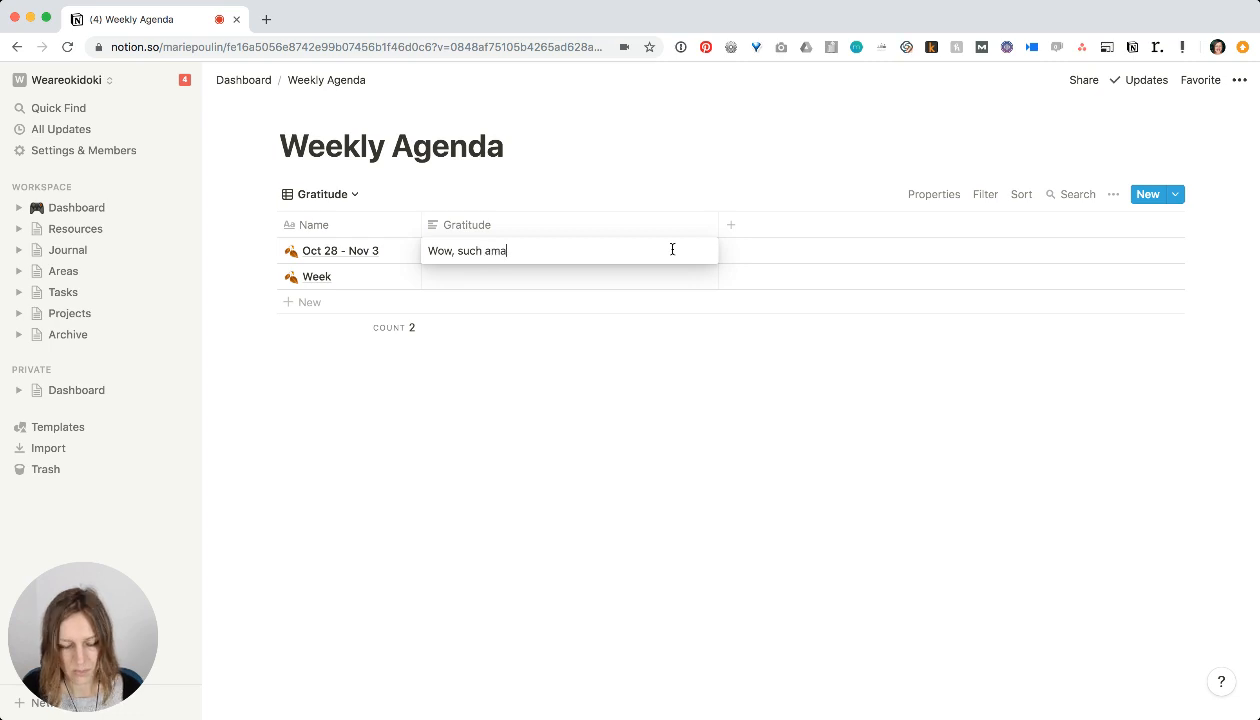
key("Escape")
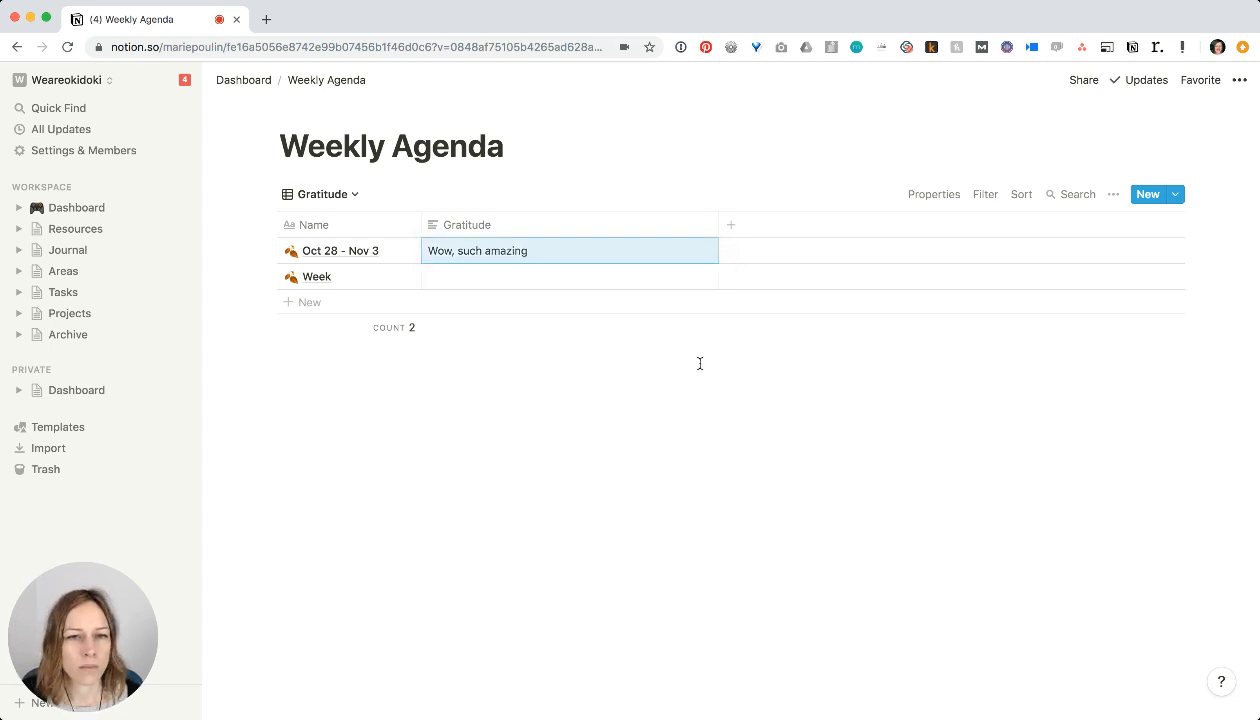
left_click(484, 268)
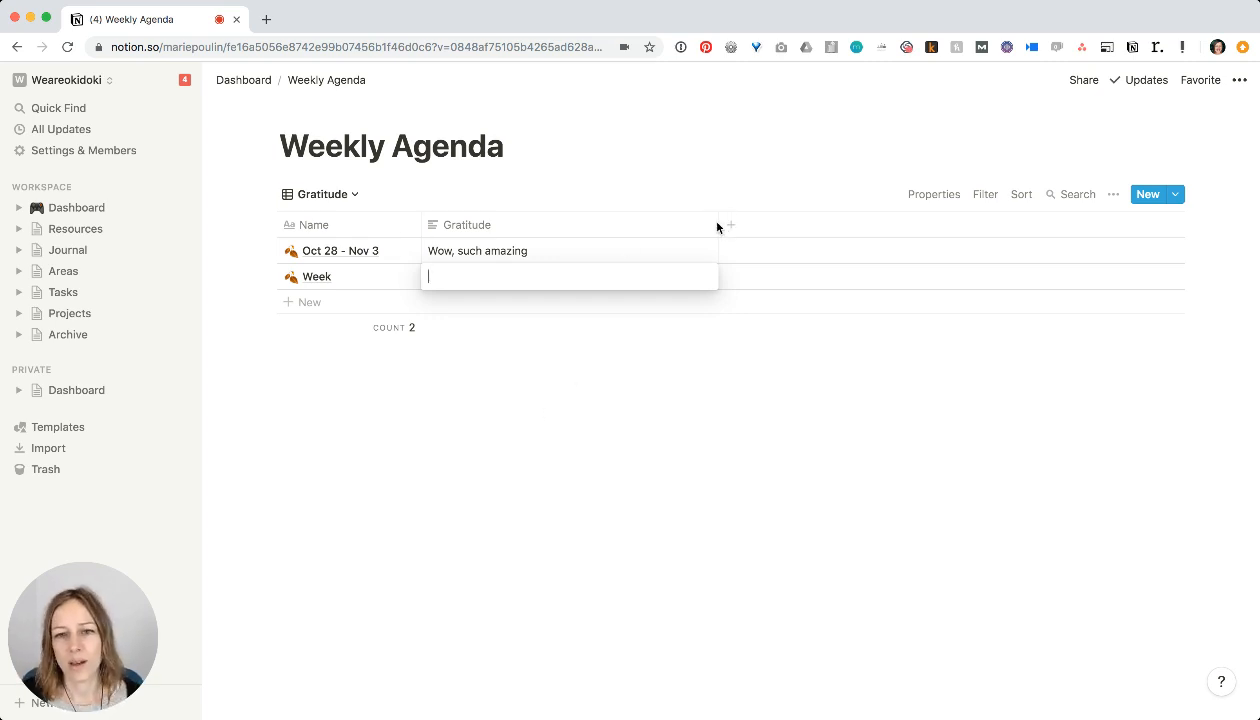
key("Escape")
left_click_drag(718, 224, 733, 224)
- Switch to Gallery View and show the Gratitude, Effectiveness and Vitamins properties on its cards
left_click(350, 197)
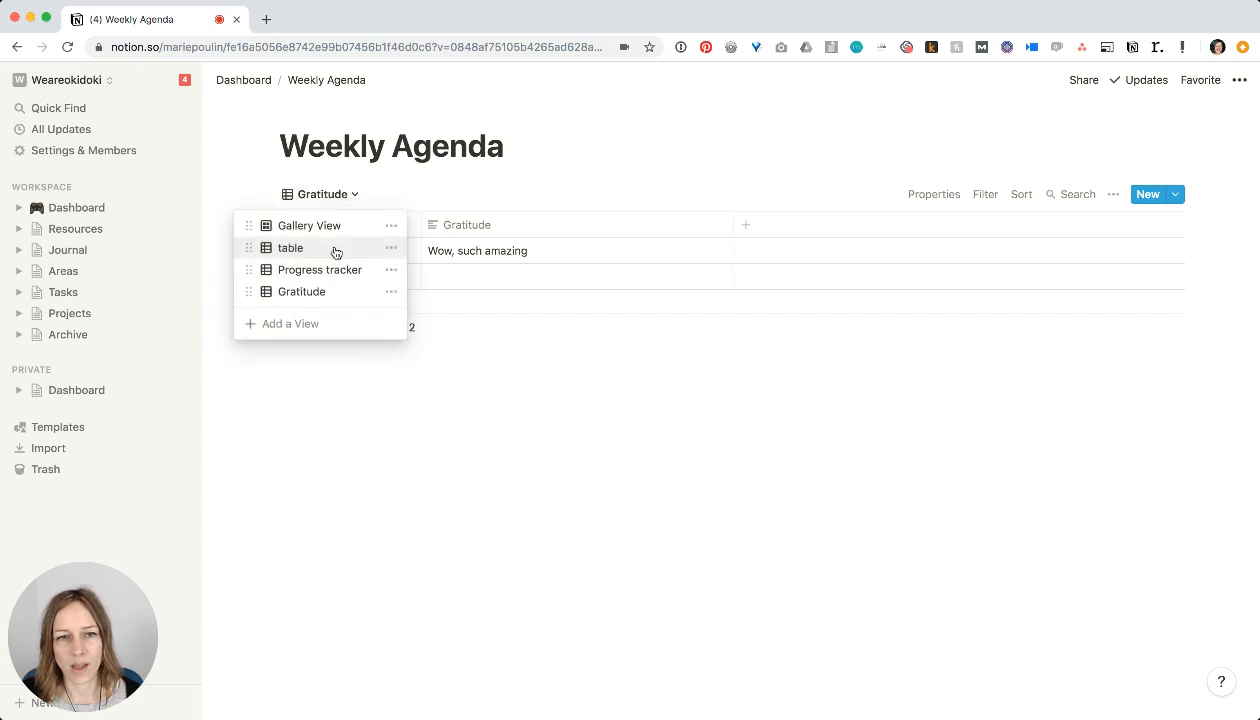
left_click(316, 327)
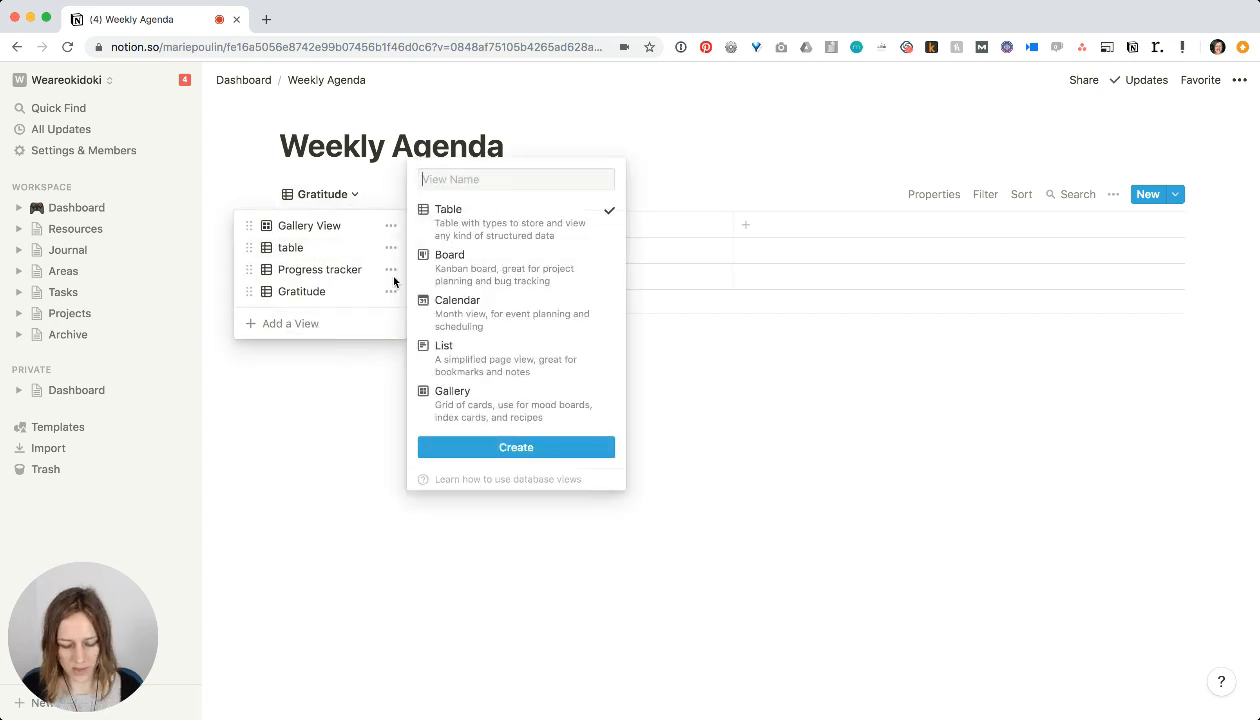
left_click(335, 226)
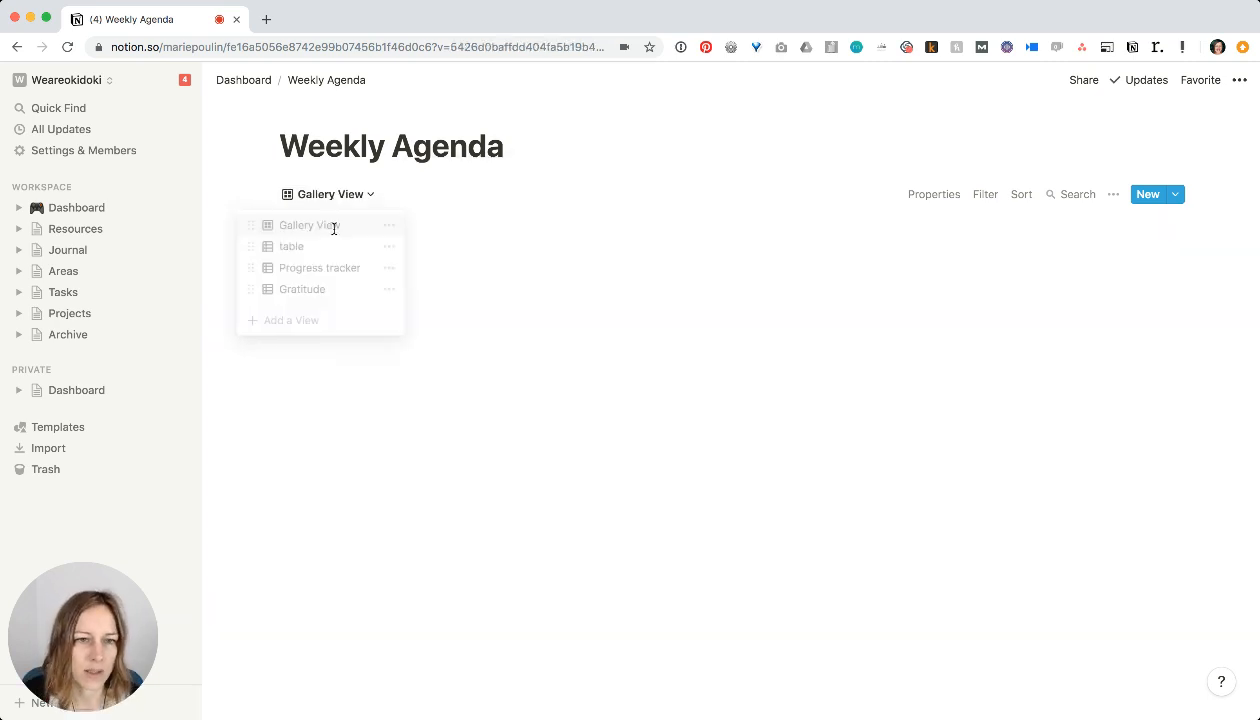
left_click(936, 194)
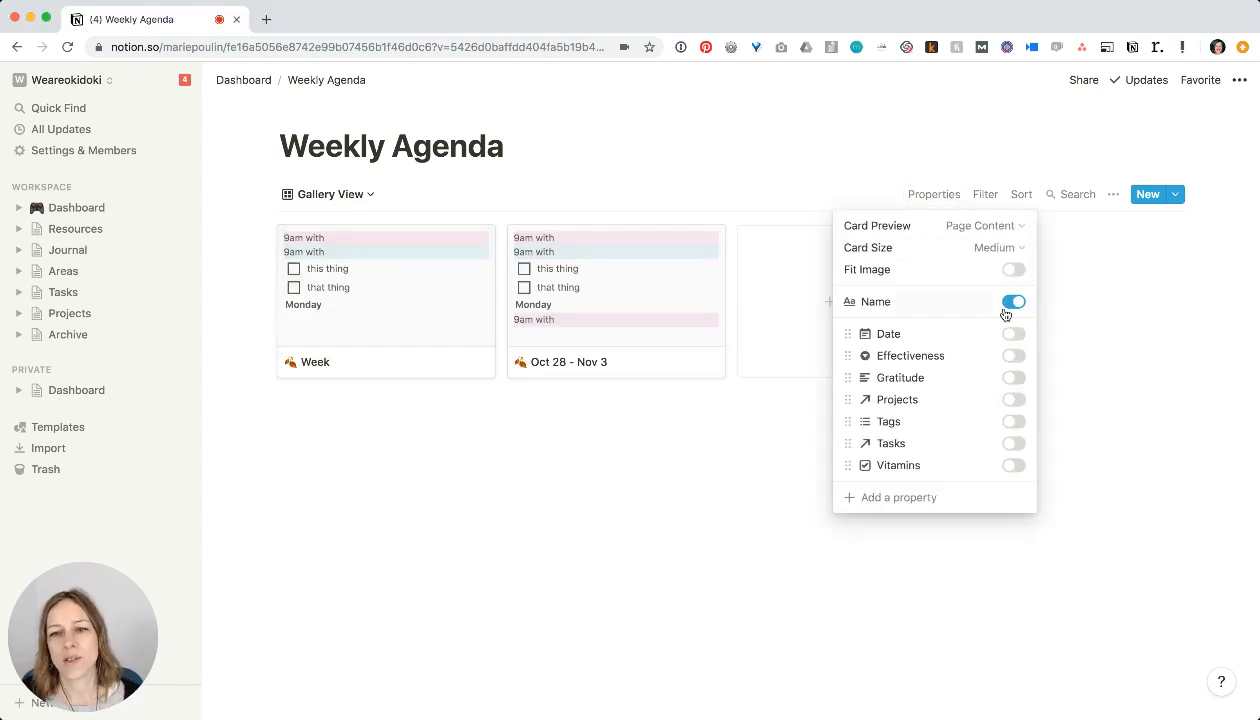
left_click(1014, 379)
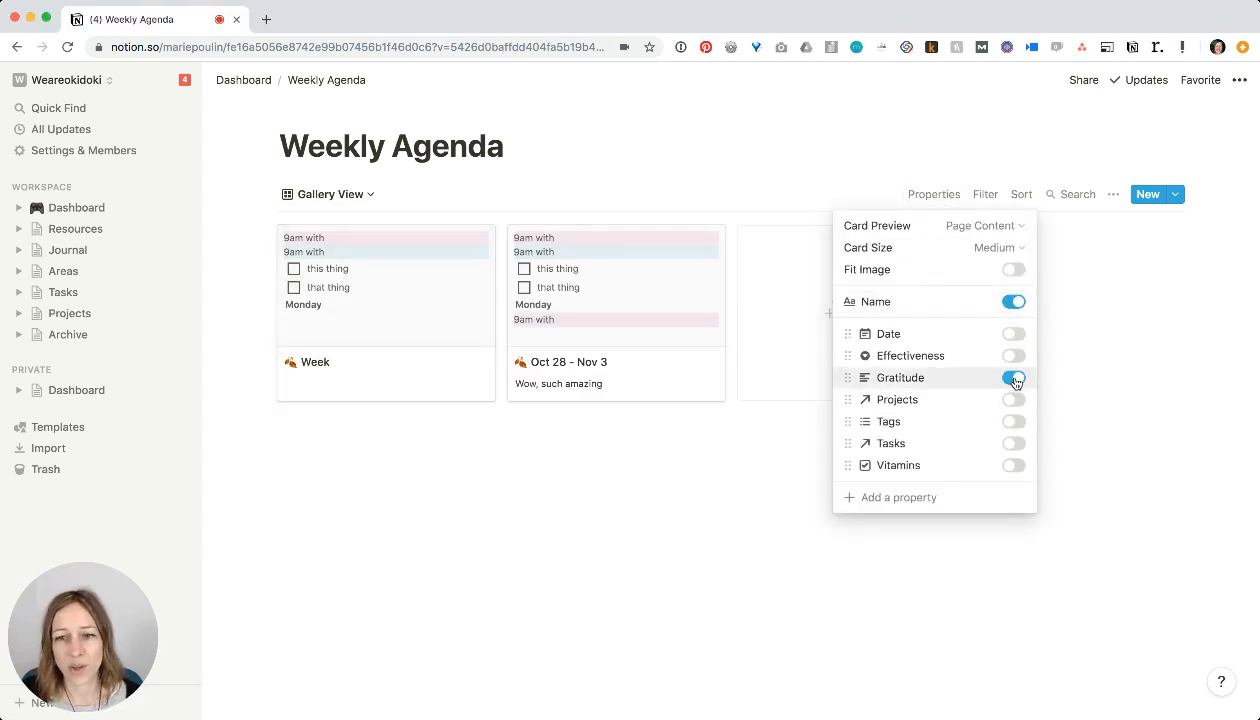
left_click(1013, 357)
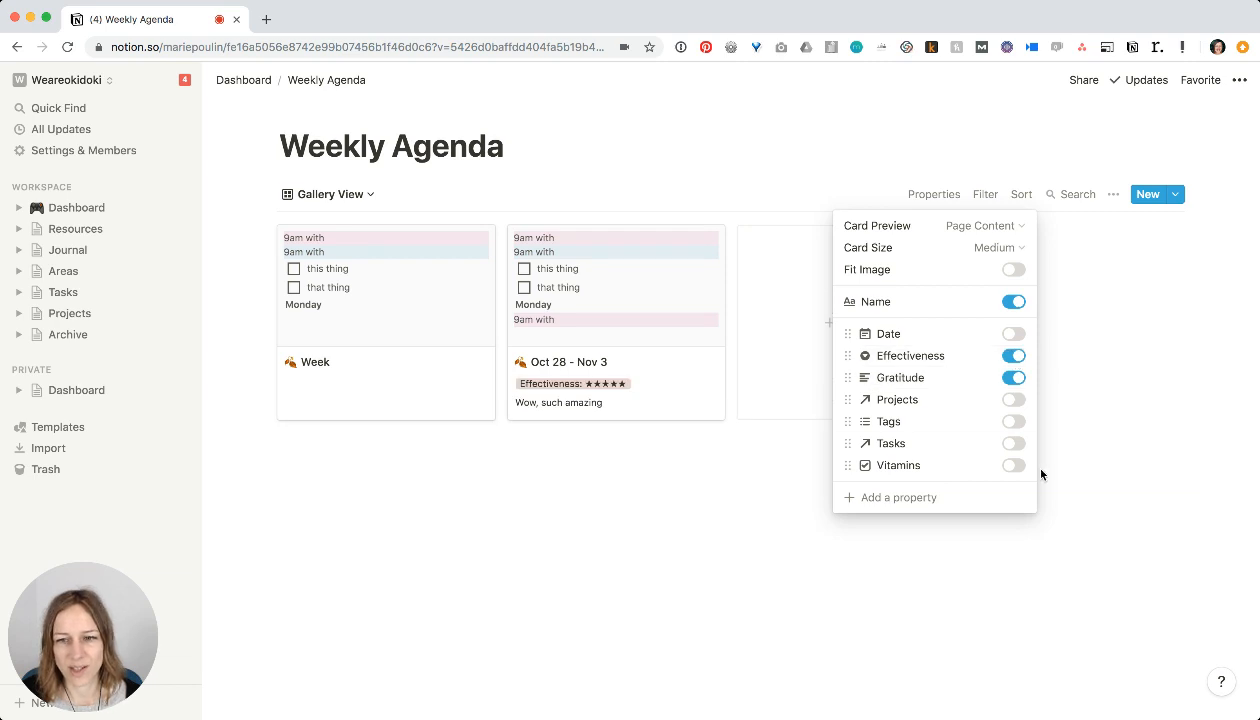
left_click(1013, 465)
left_click(730, 404)
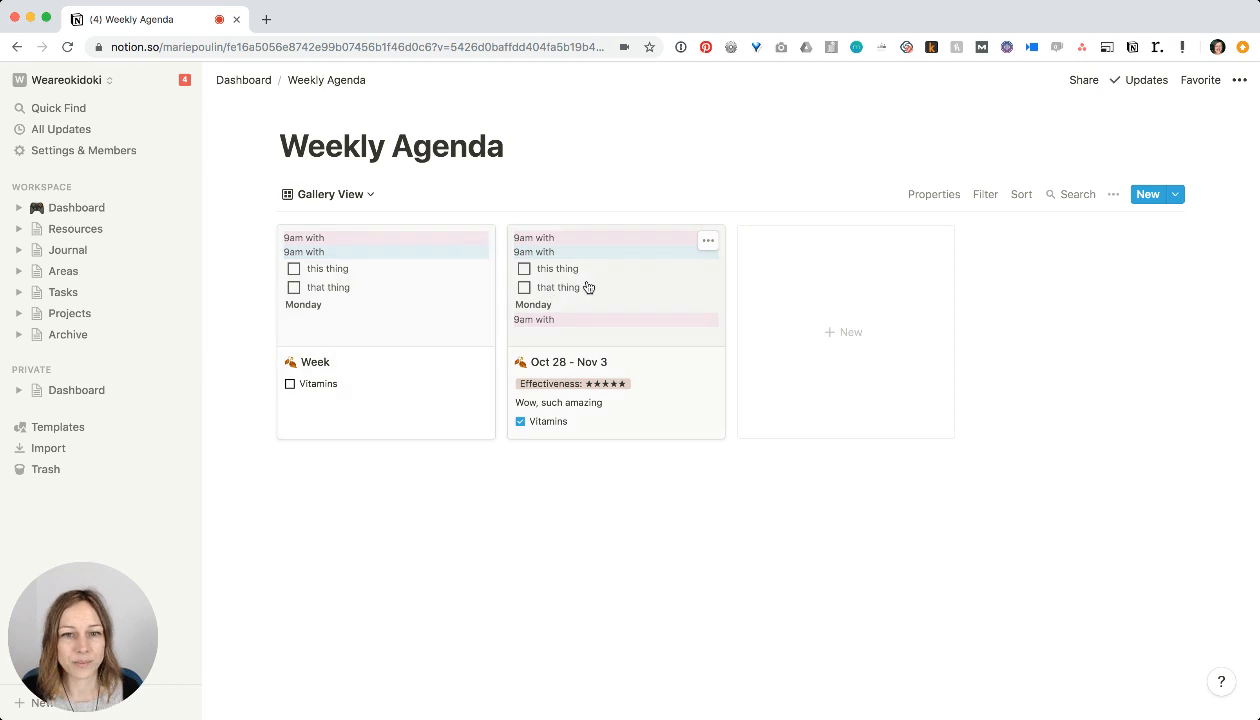
- Add a cover to the Oct 28 - Nov 3 page and return to the gallery
left_click(703, 395)
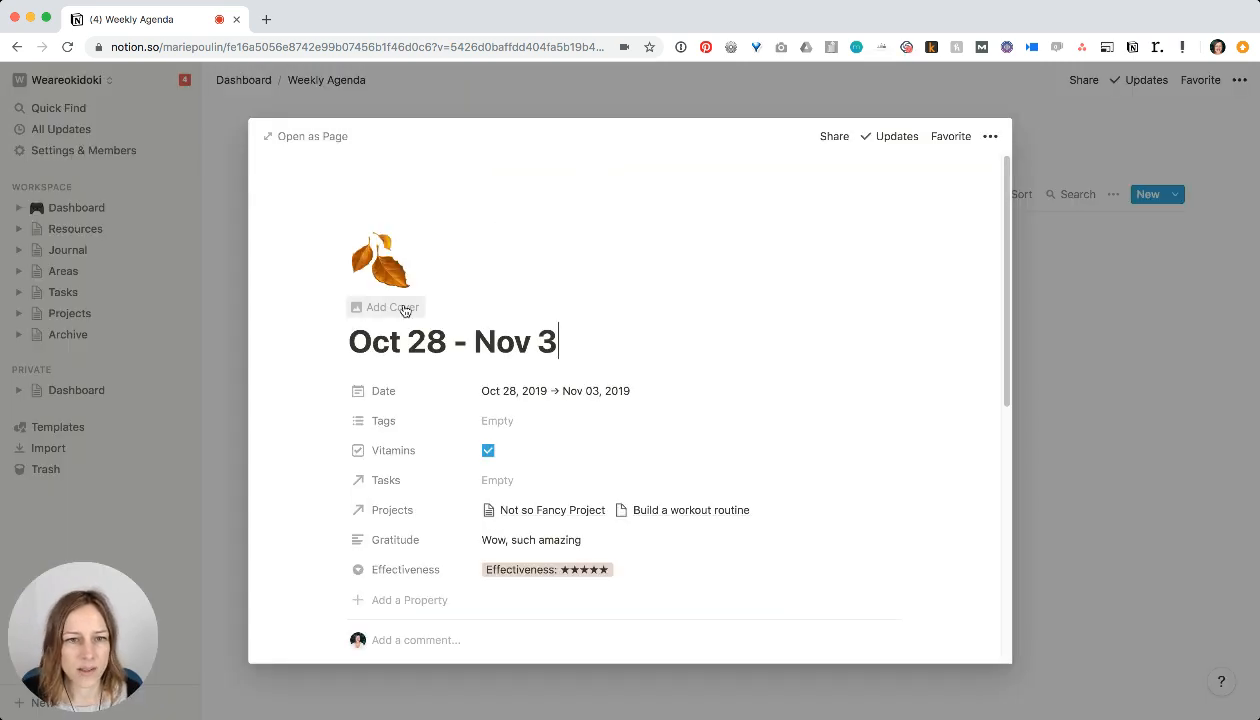
left_click(404, 311)
left_click(1094, 374)
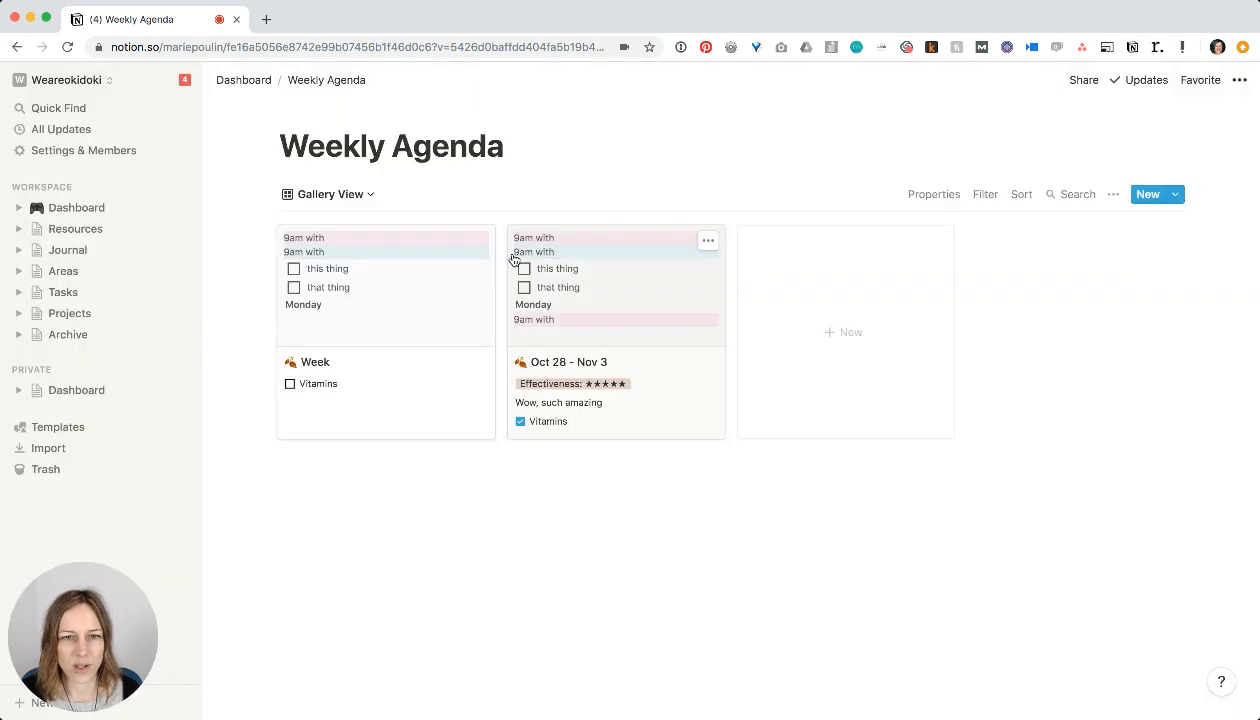
- Set the gallery's card preview to Page Cover
left_click(1113, 194)
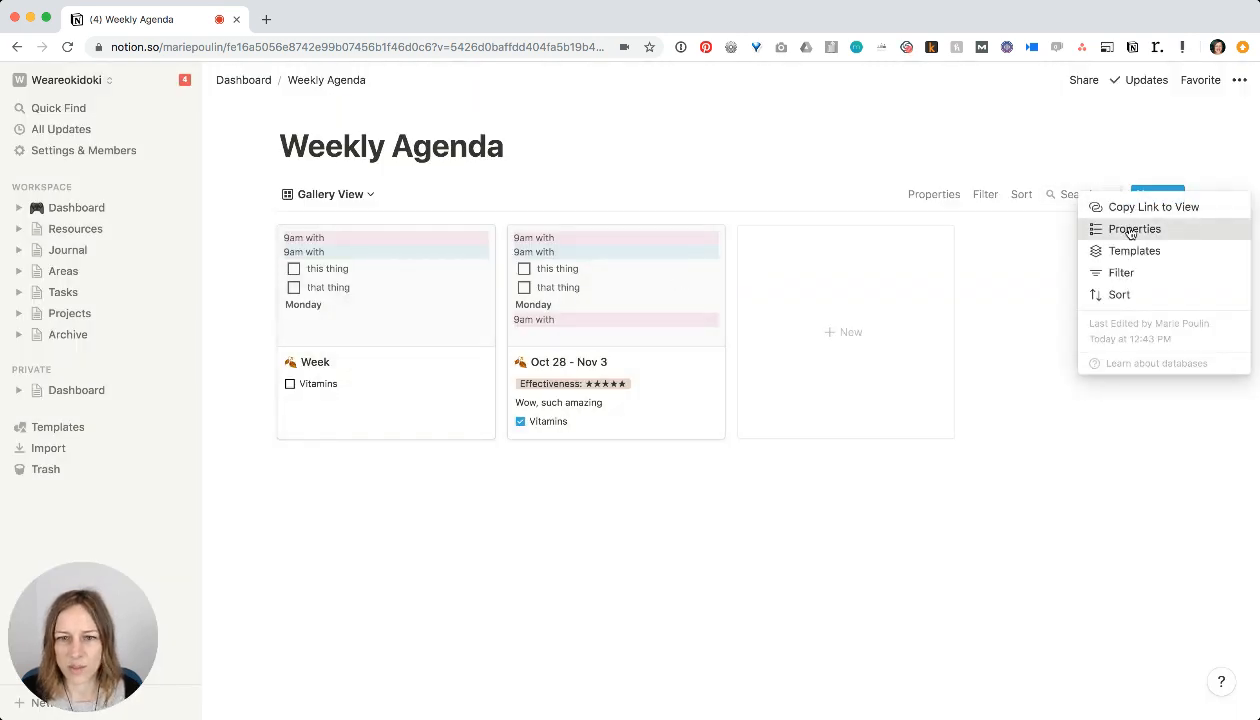
left_click(1131, 231)
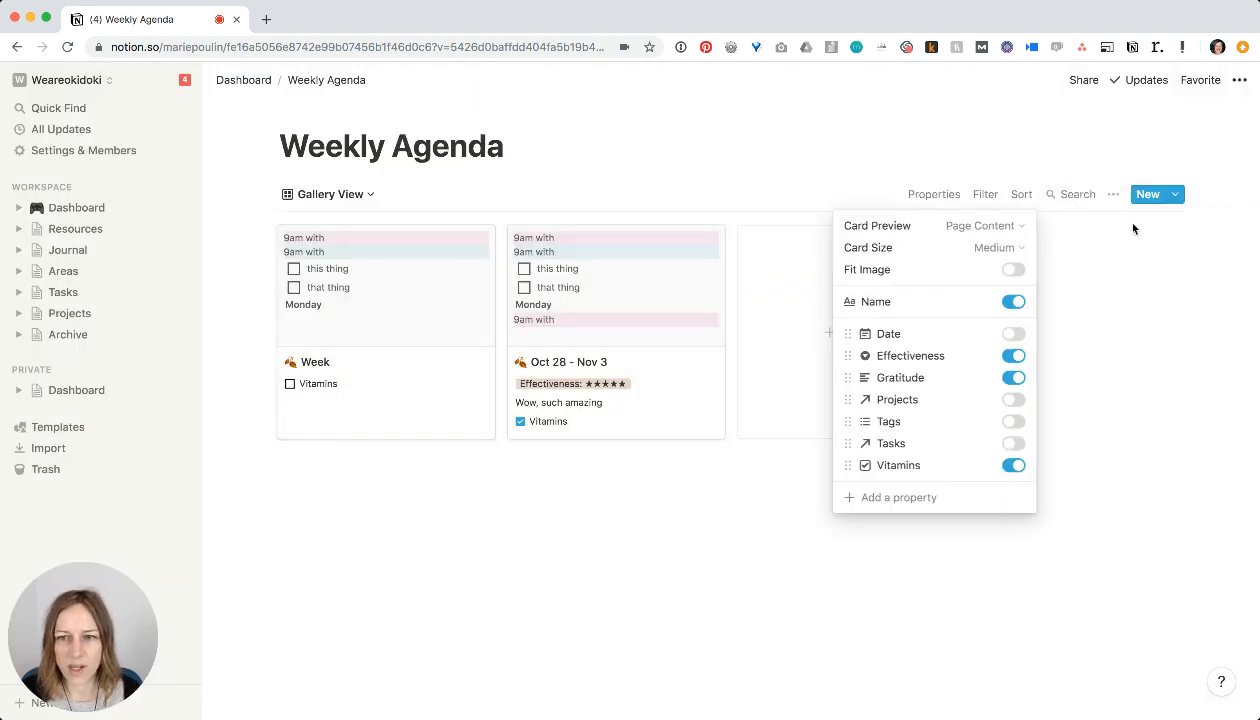
left_click(988, 225)
left_click(968, 279)
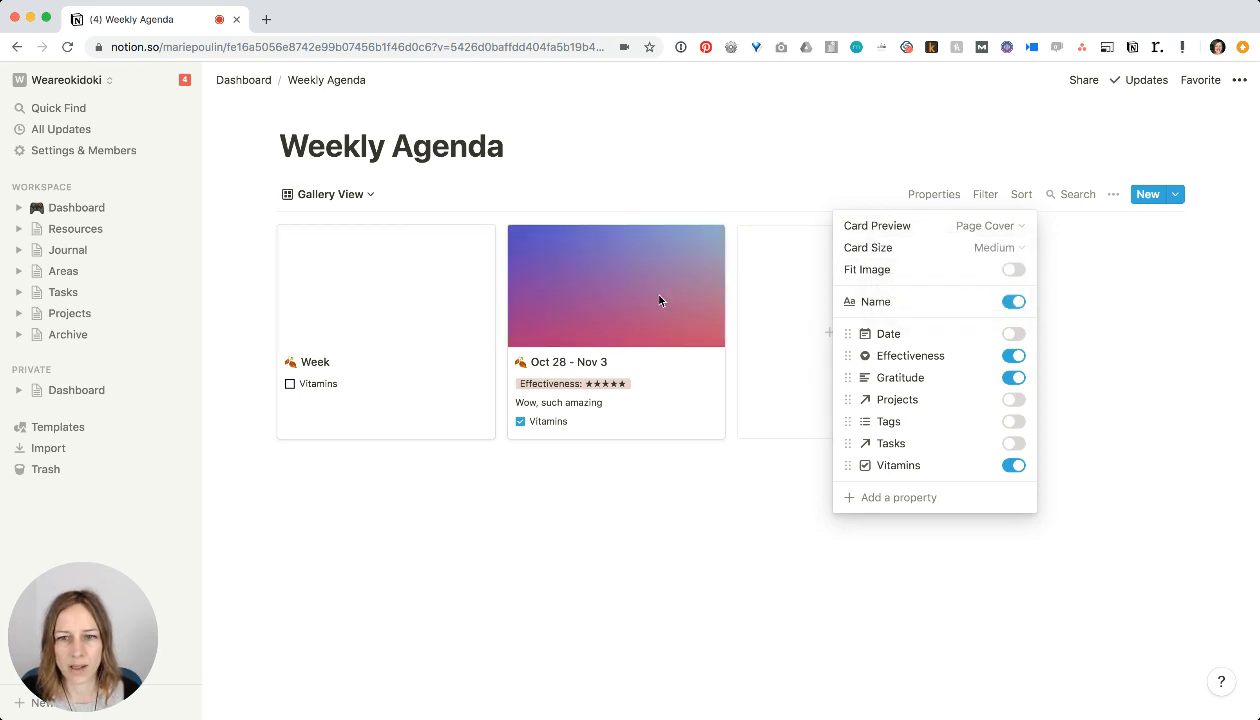
left_click(982, 226)
left_click(735, 313)
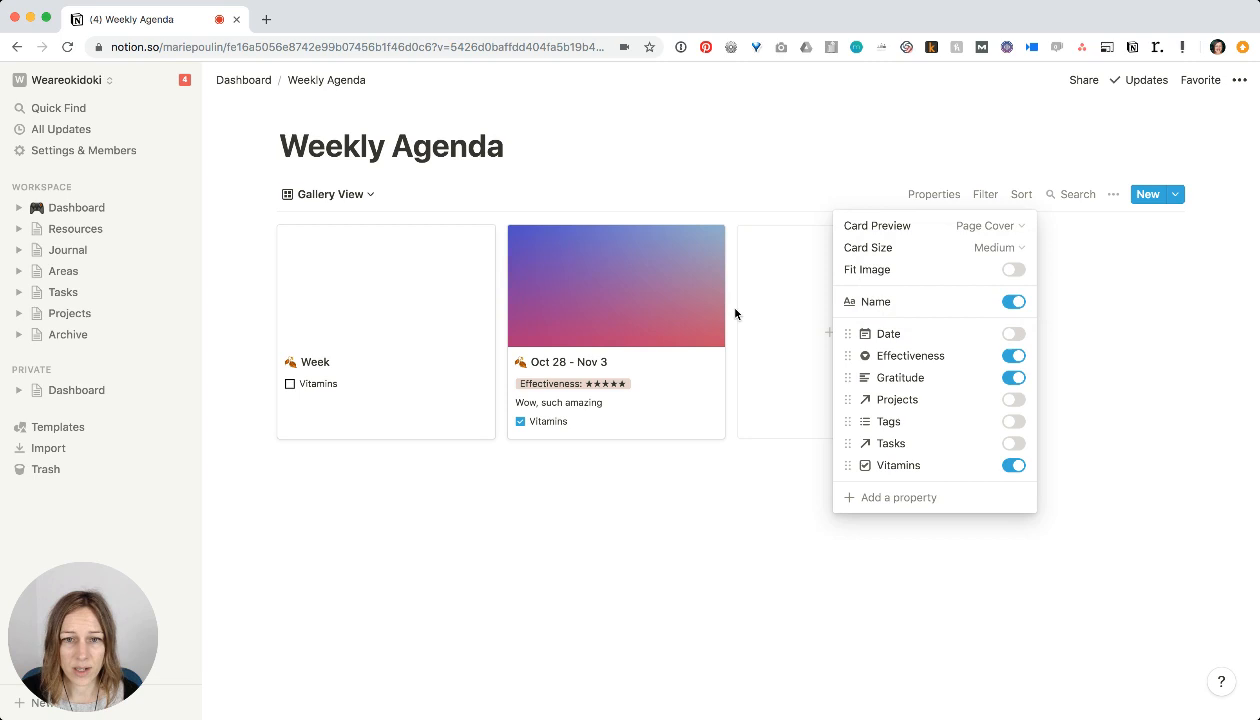
- Add an empty image block below the Tasks board on the Oct 28 - Nov 3 page and close the page
left_click(621, 297)
left_click(681, 422)
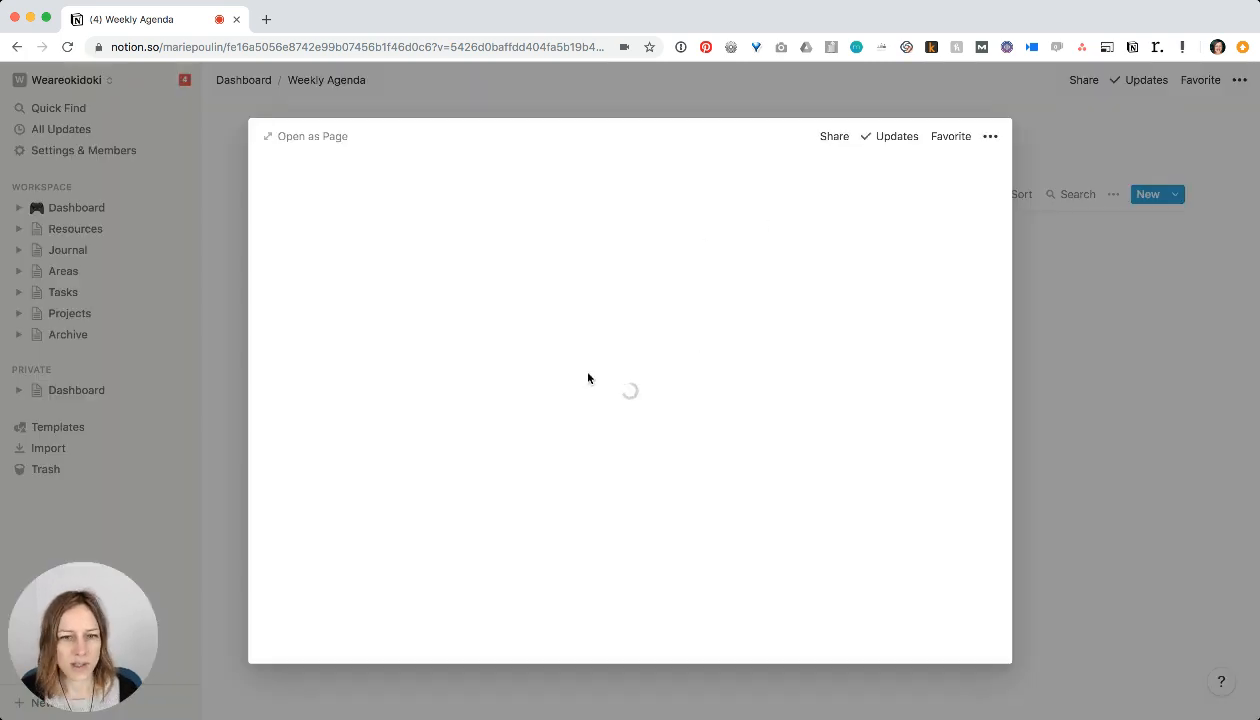
scroll(588, 376, "down", 5)
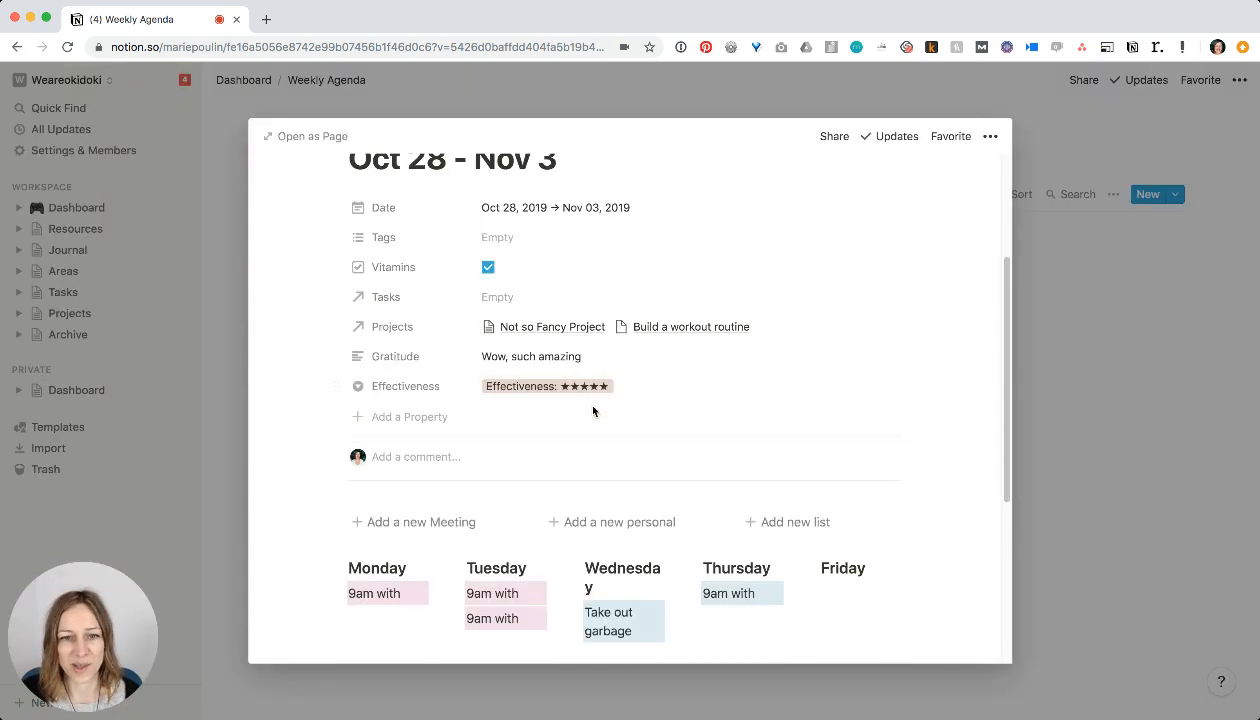
scroll(593, 411, "down", 5)
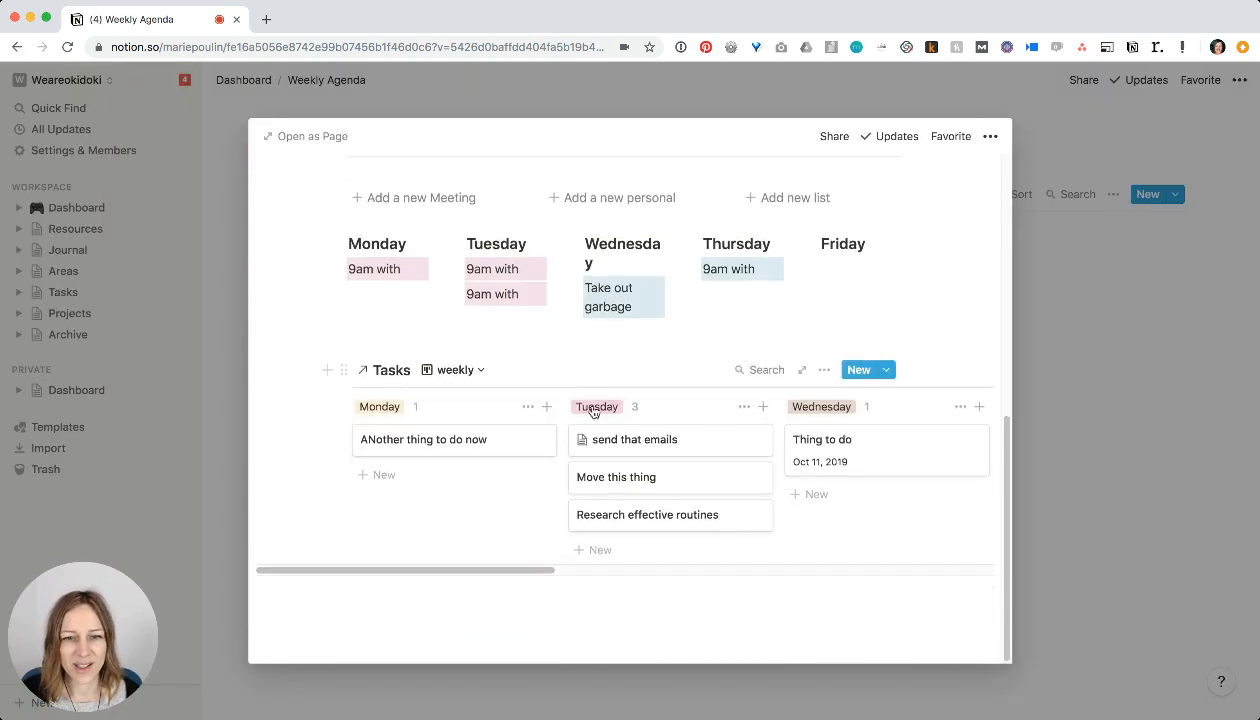
left_click(434, 628)
type("/img")
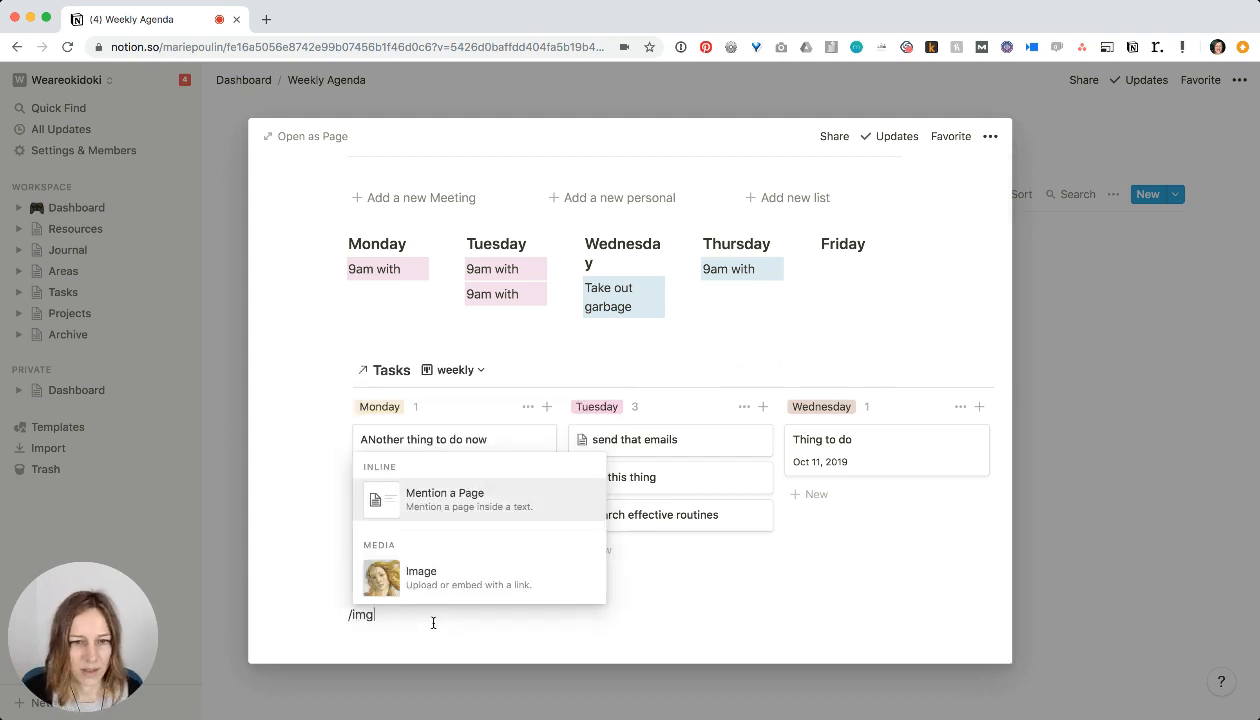
left_click(514, 584)
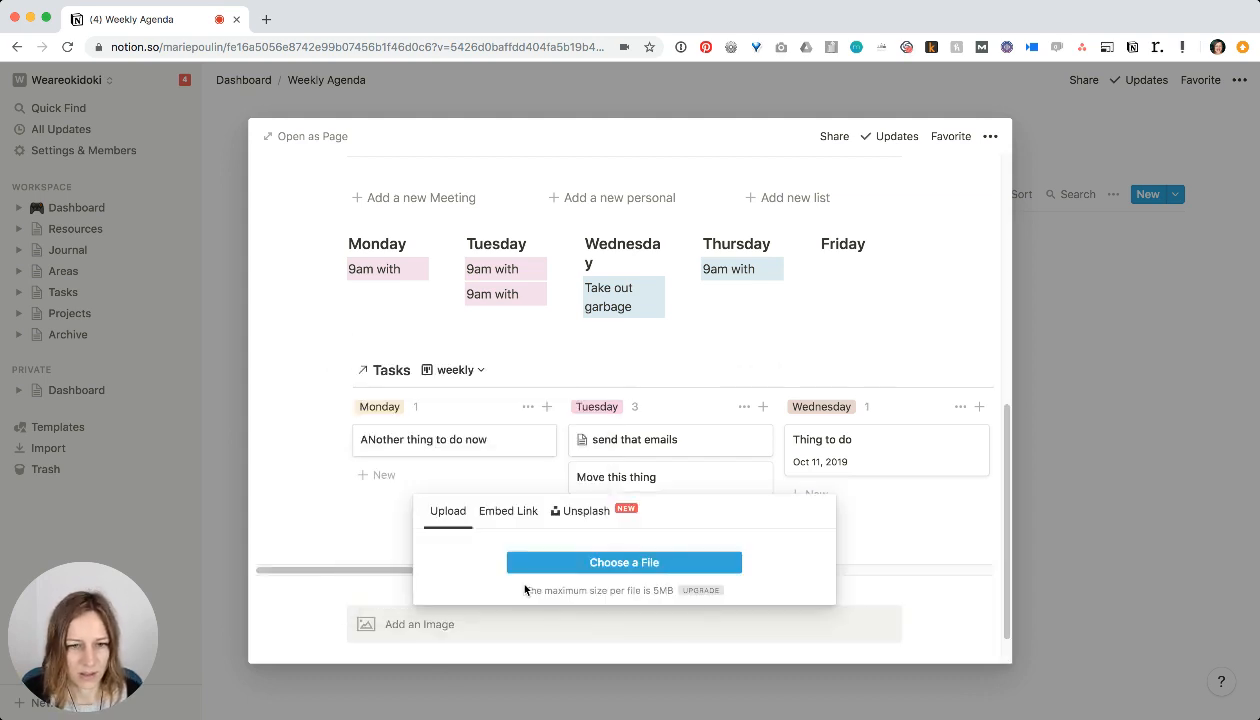
left_click(926, 596)
left_click(1038, 596)
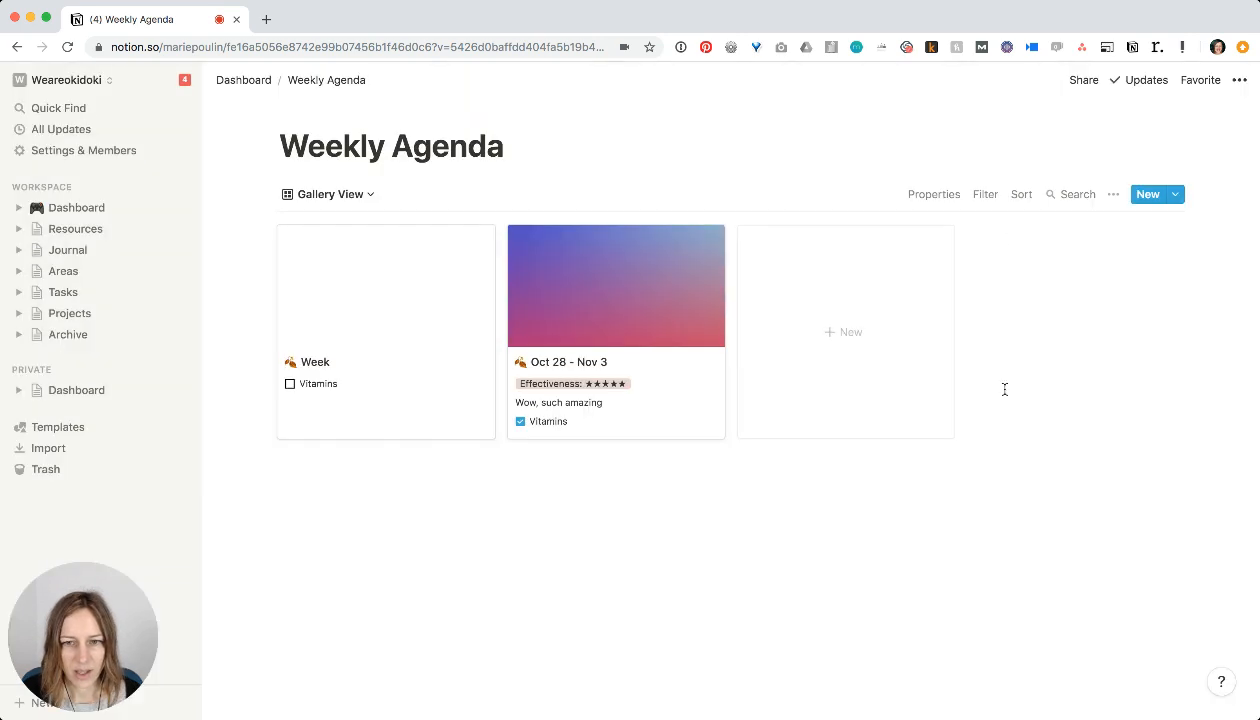
- Edit the Week template to include an empty image block below its Tasks board, and close the template
left_click(1176, 195)
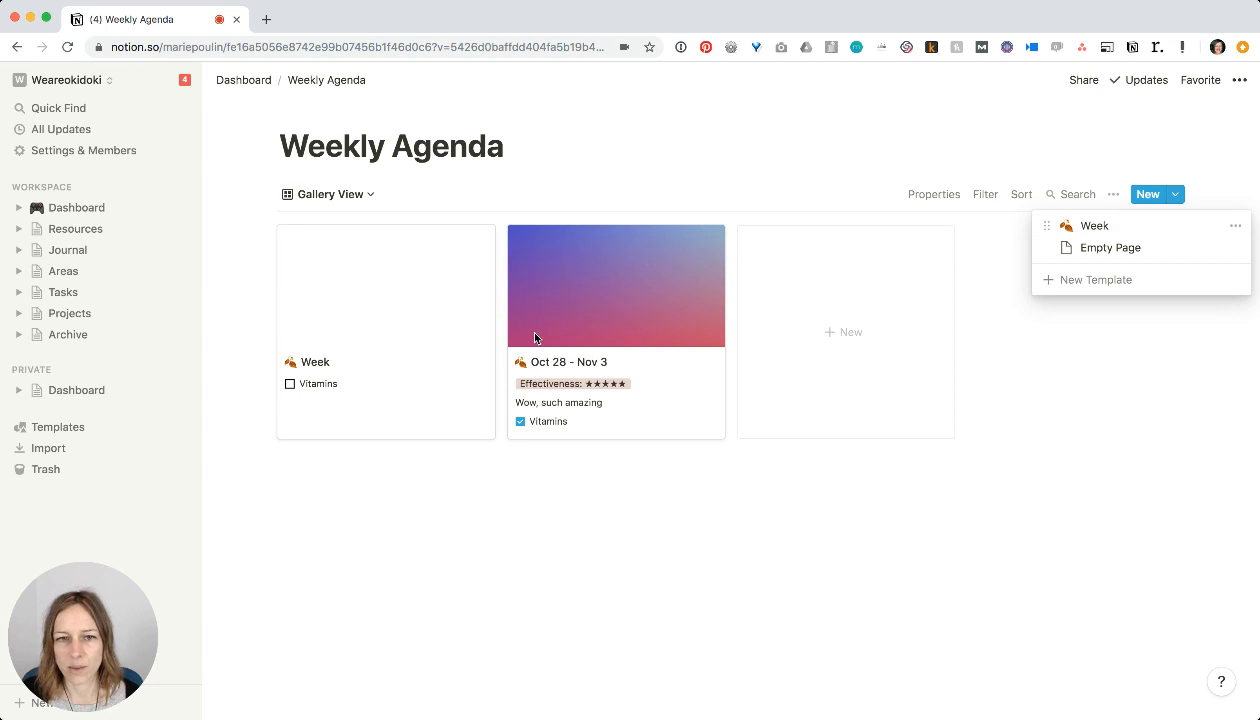
left_click(1236, 226)
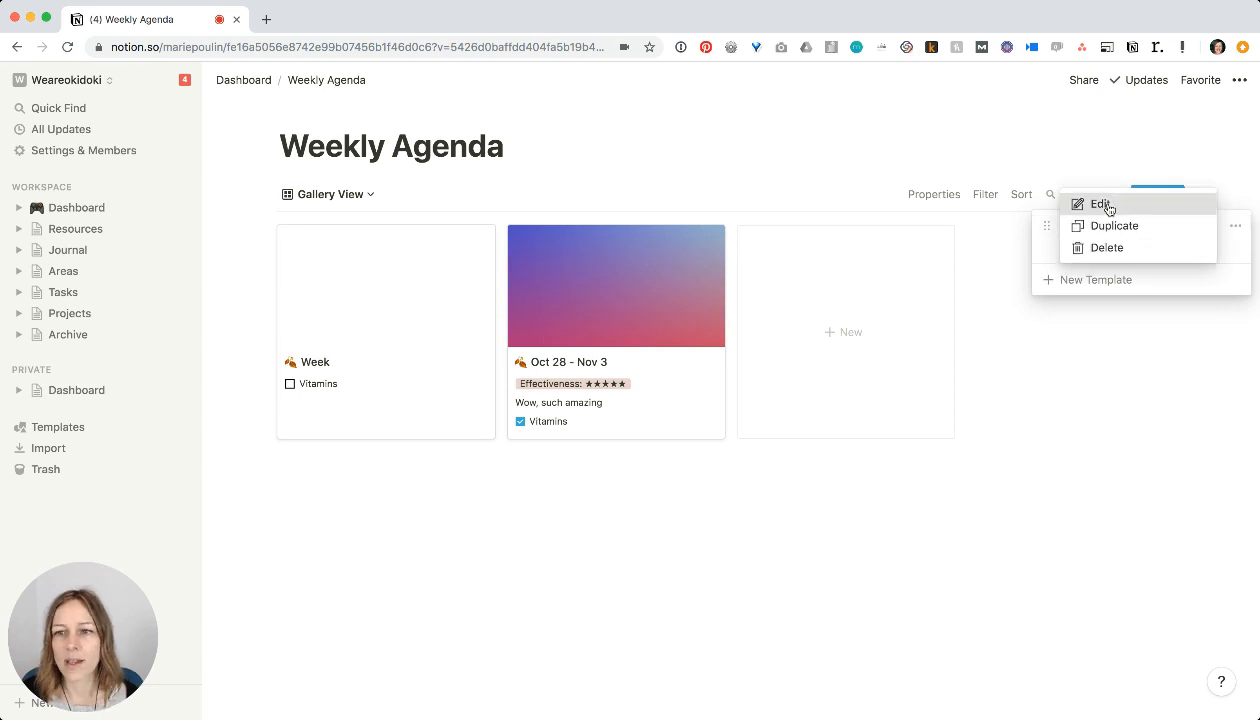
left_click(1106, 205)
scroll(596, 352, "down", 10)
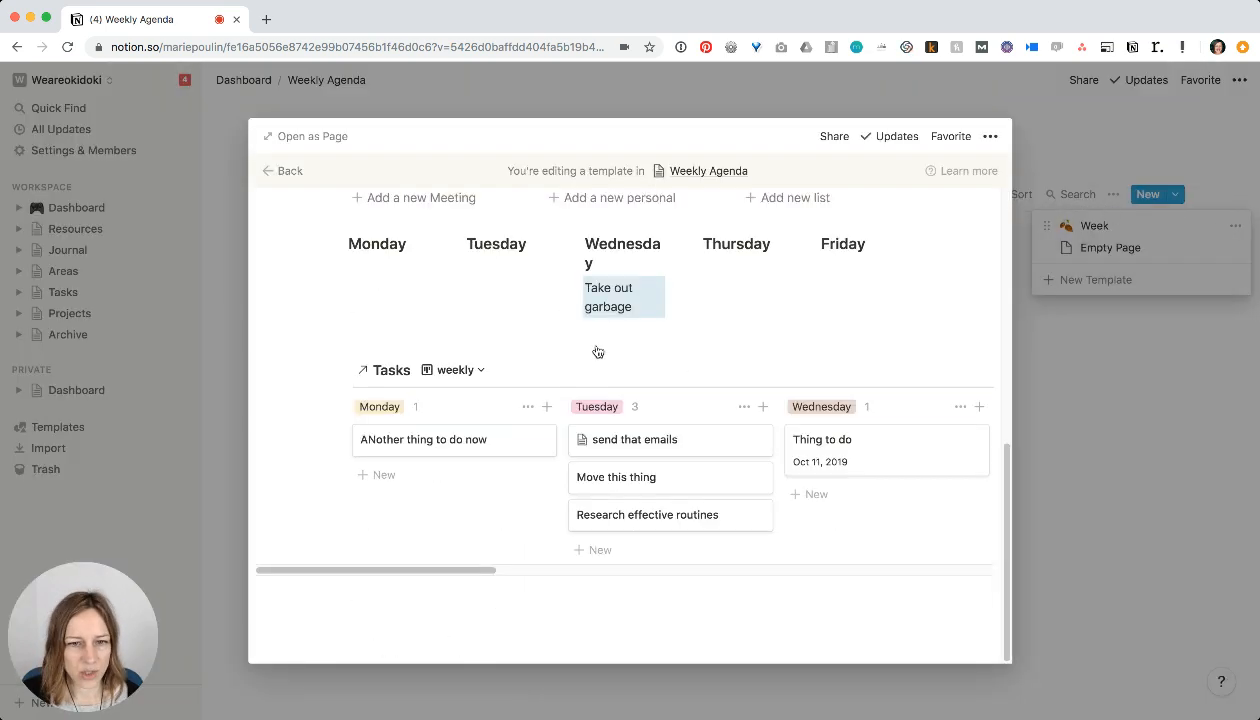
left_click(484, 618)
type("/img")
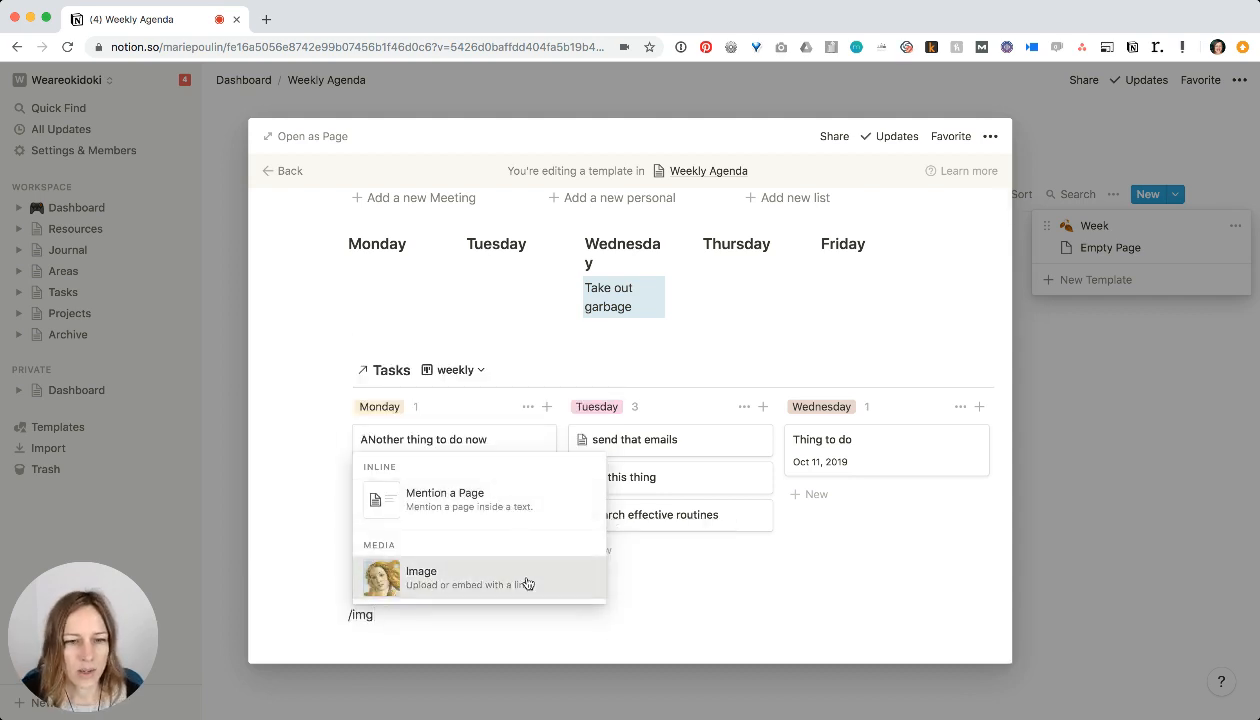
left_click(516, 577)
left_click(874, 618)
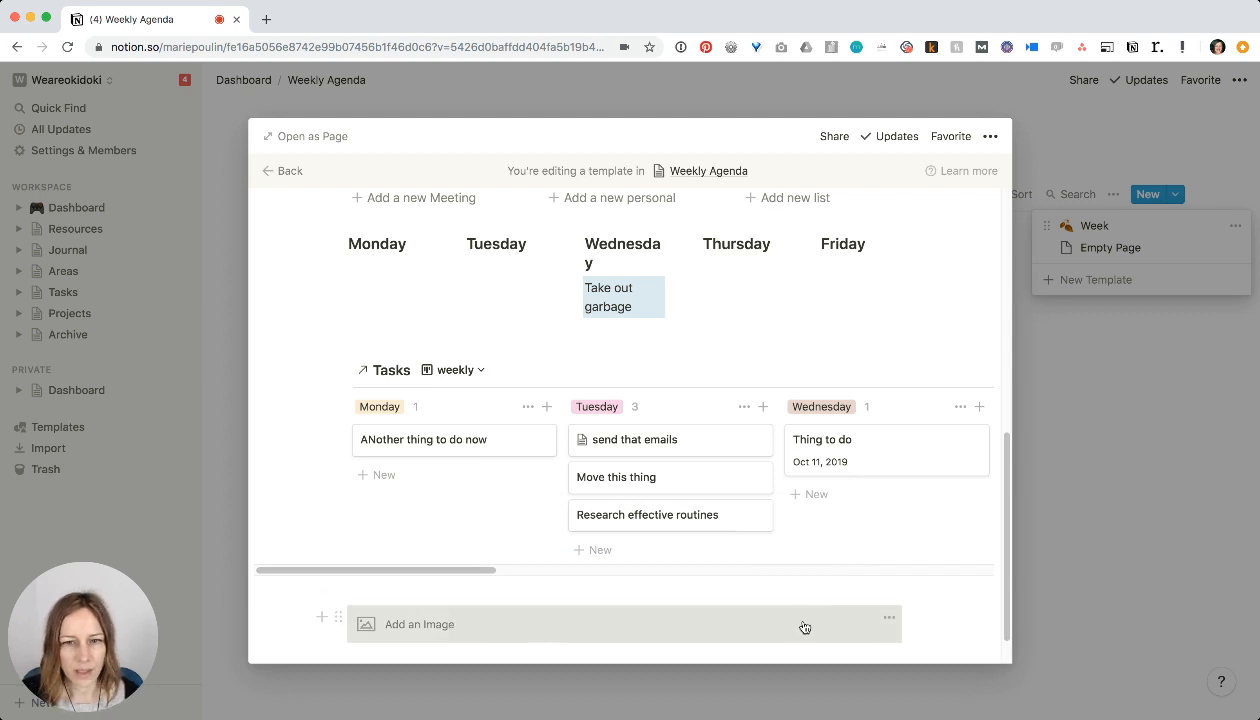
left_click(1108, 588)
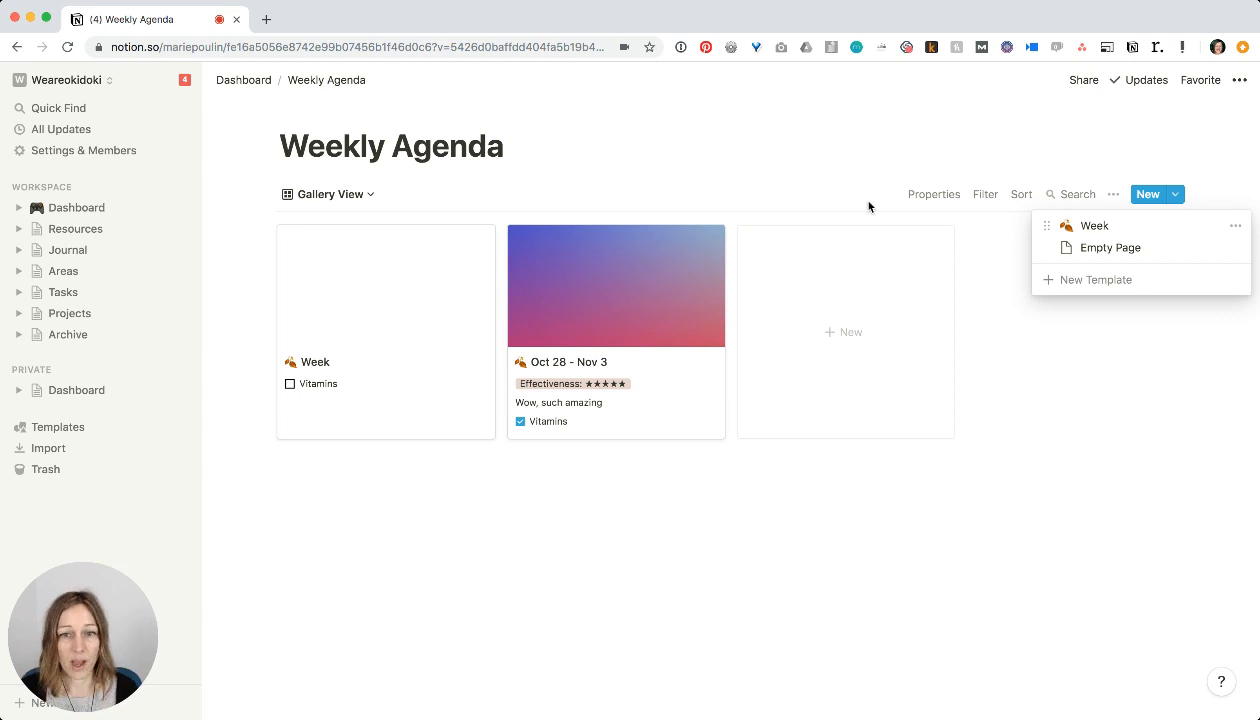
- Add the Oct 28 - Nov 3 page to Favorites and close it
left_click(763, 364)
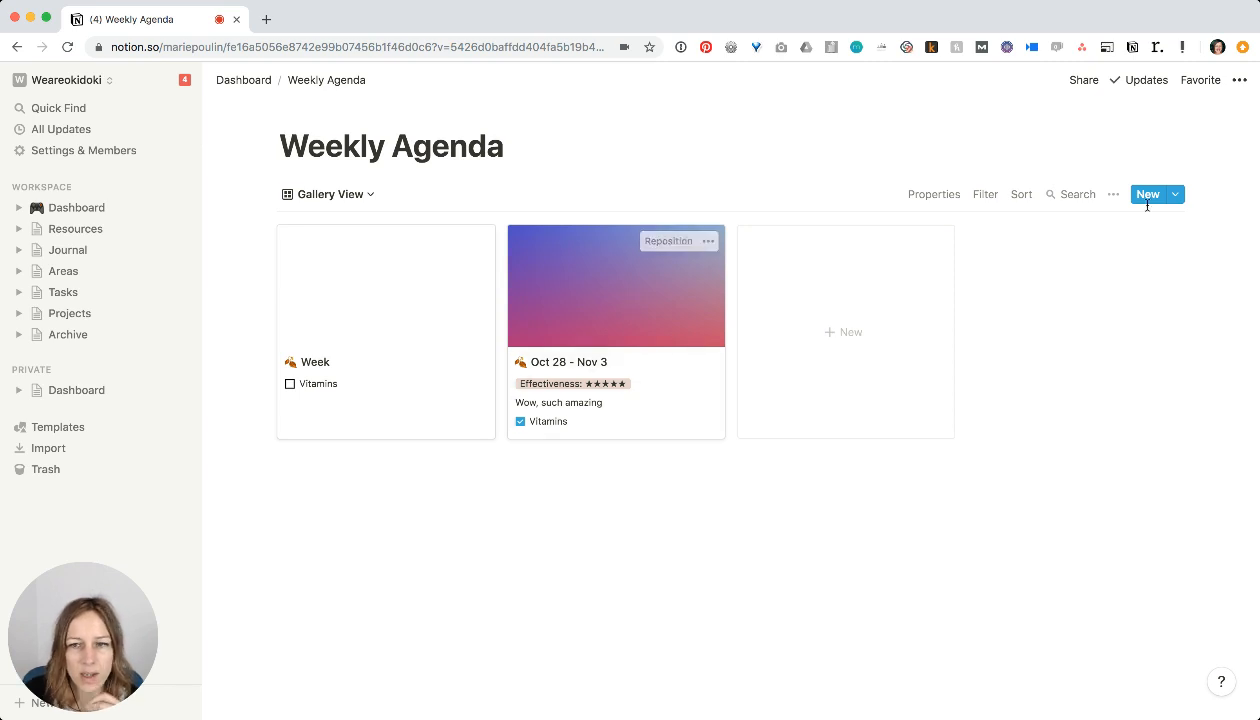
left_click(1175, 194)
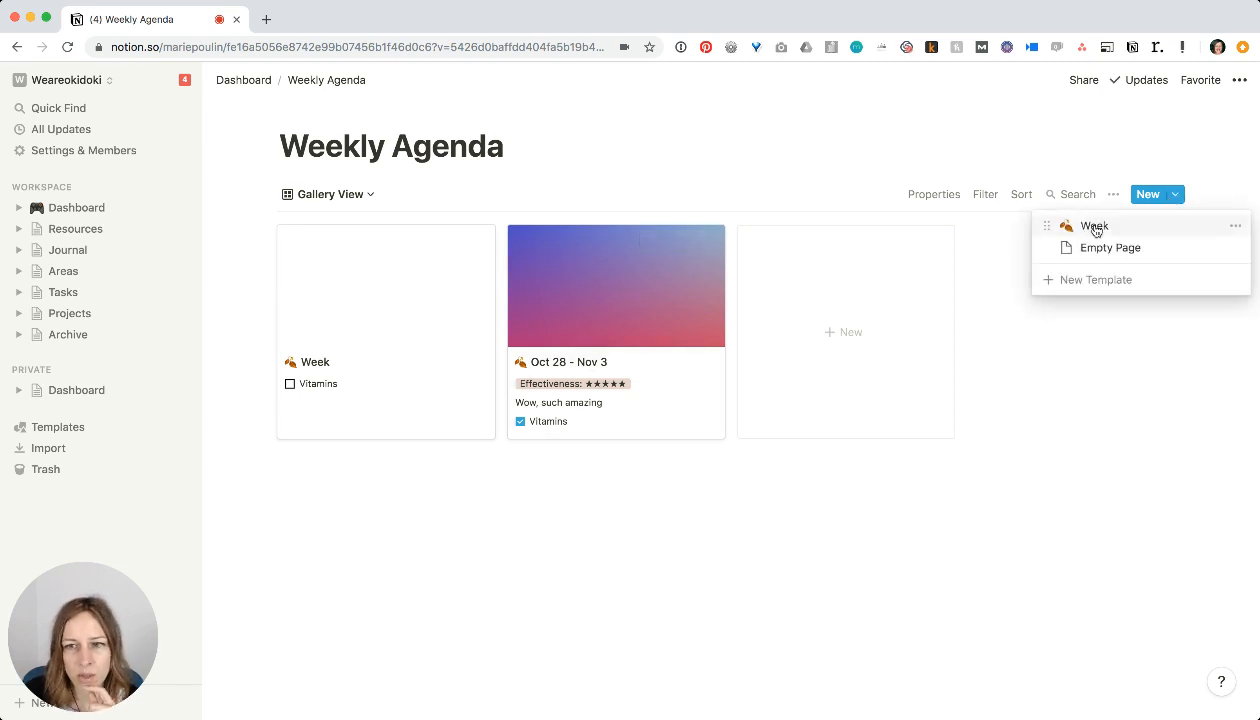
left_click(712, 508)
left_click(695, 376)
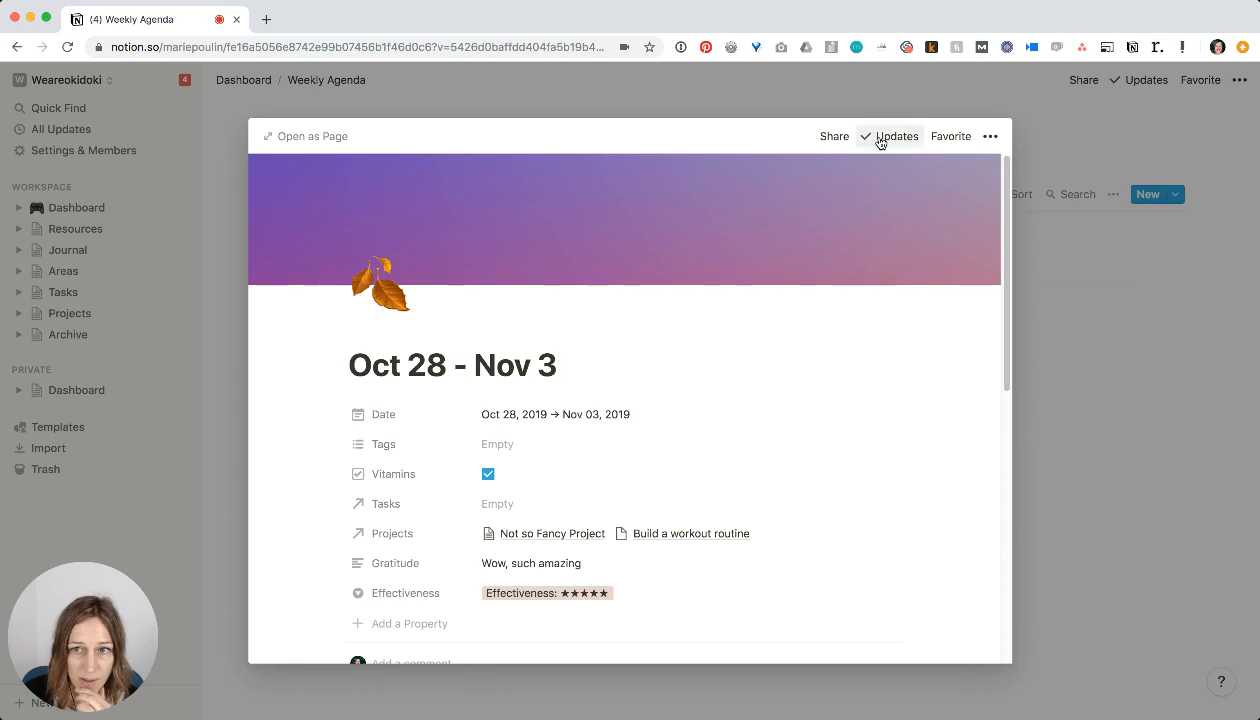
left_click(942, 138)
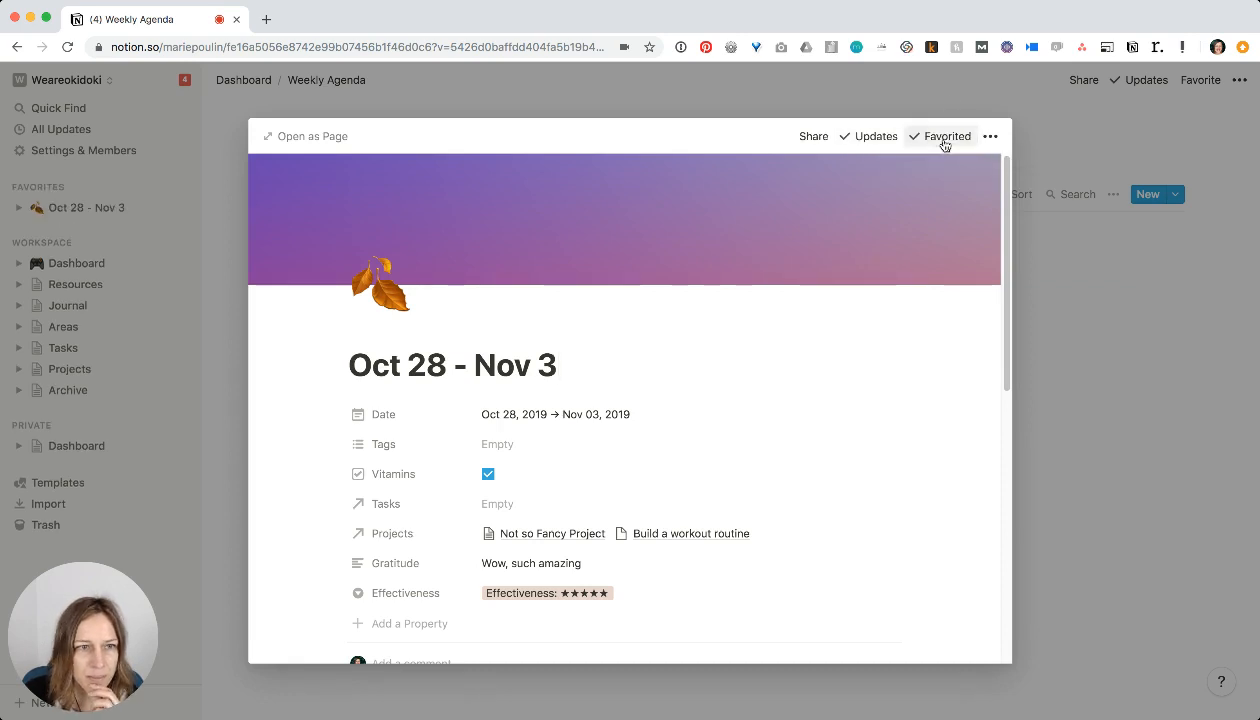
left_click(1205, 440)
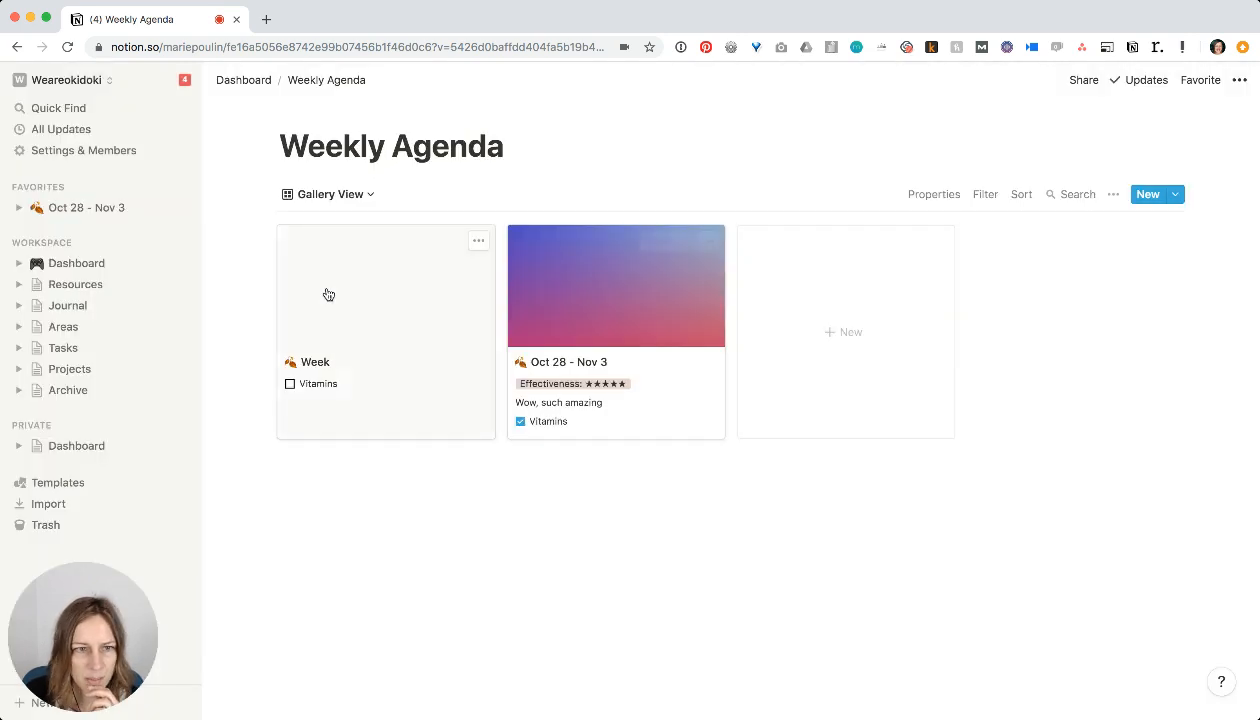
- Open the favorited Oct 28 - Nov 3 page and look over its weekday columns and Tasks board
left_click(75, 210)
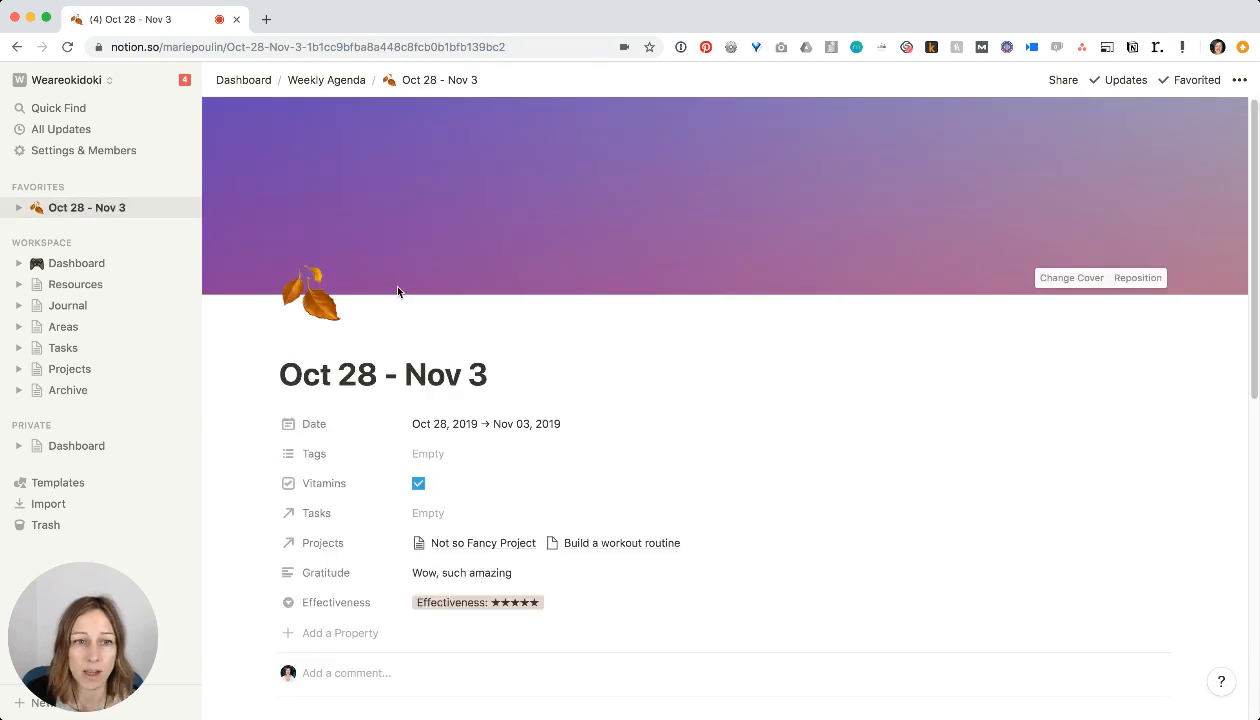
scroll(816, 391, "down", 5)
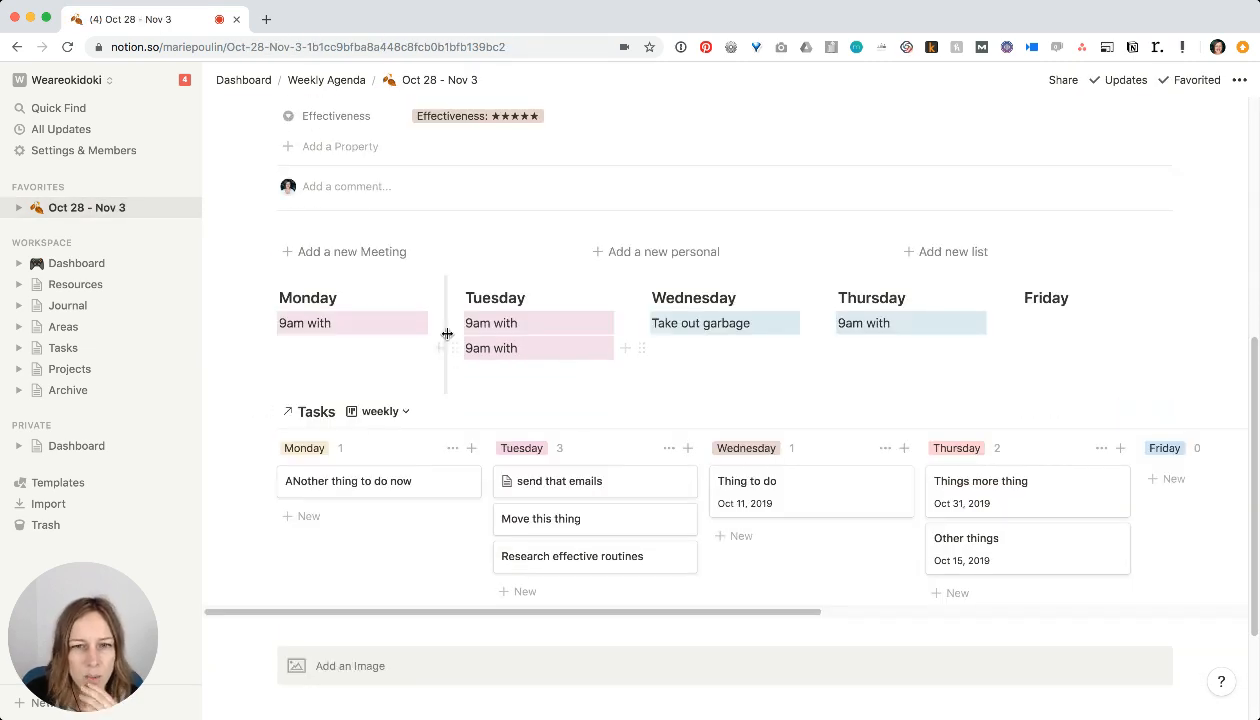
left_click(338, 340)
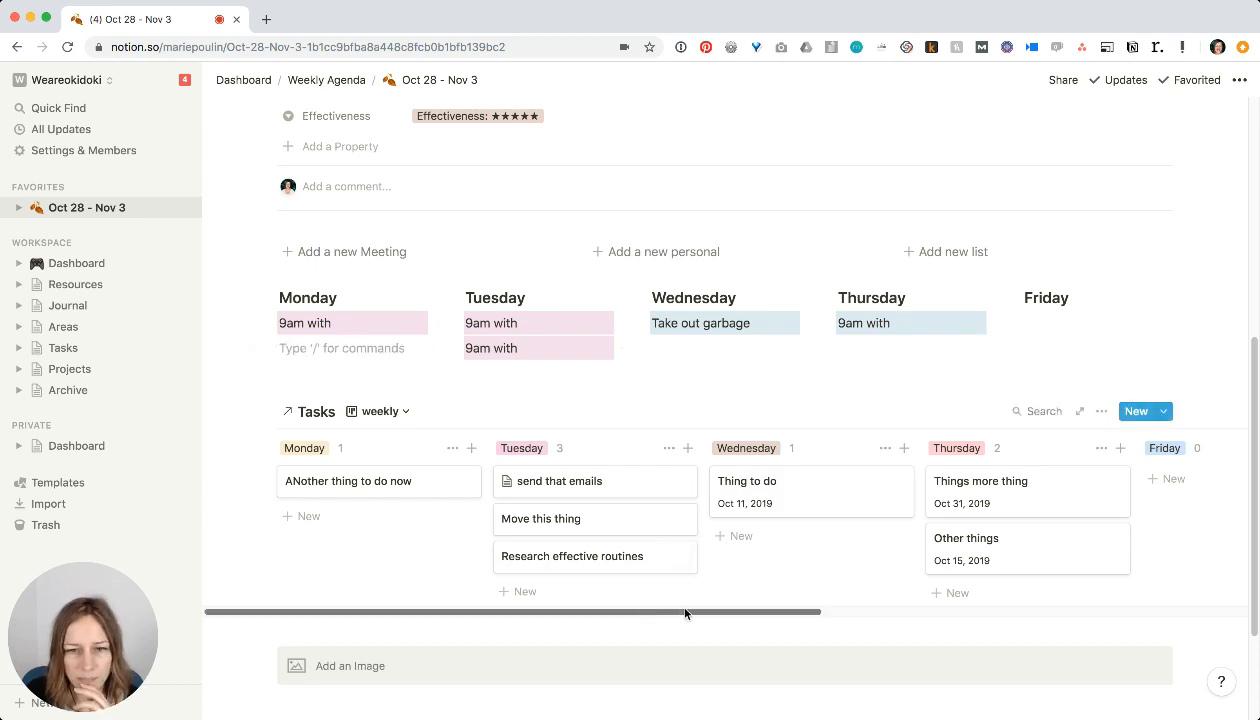
left_click_drag(683, 610, 542, 584)
left_click(522, 374)
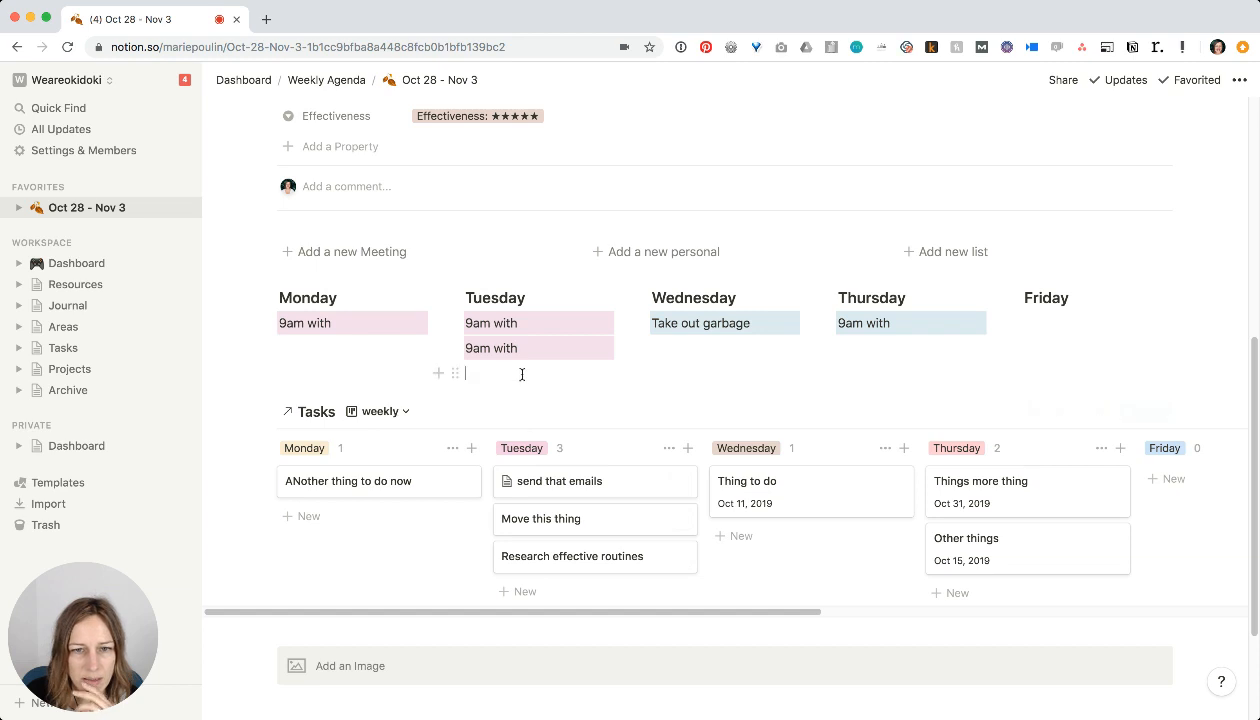
- Go to the Journal database and switch it to the Visual Diary view
left_click(340, 80)
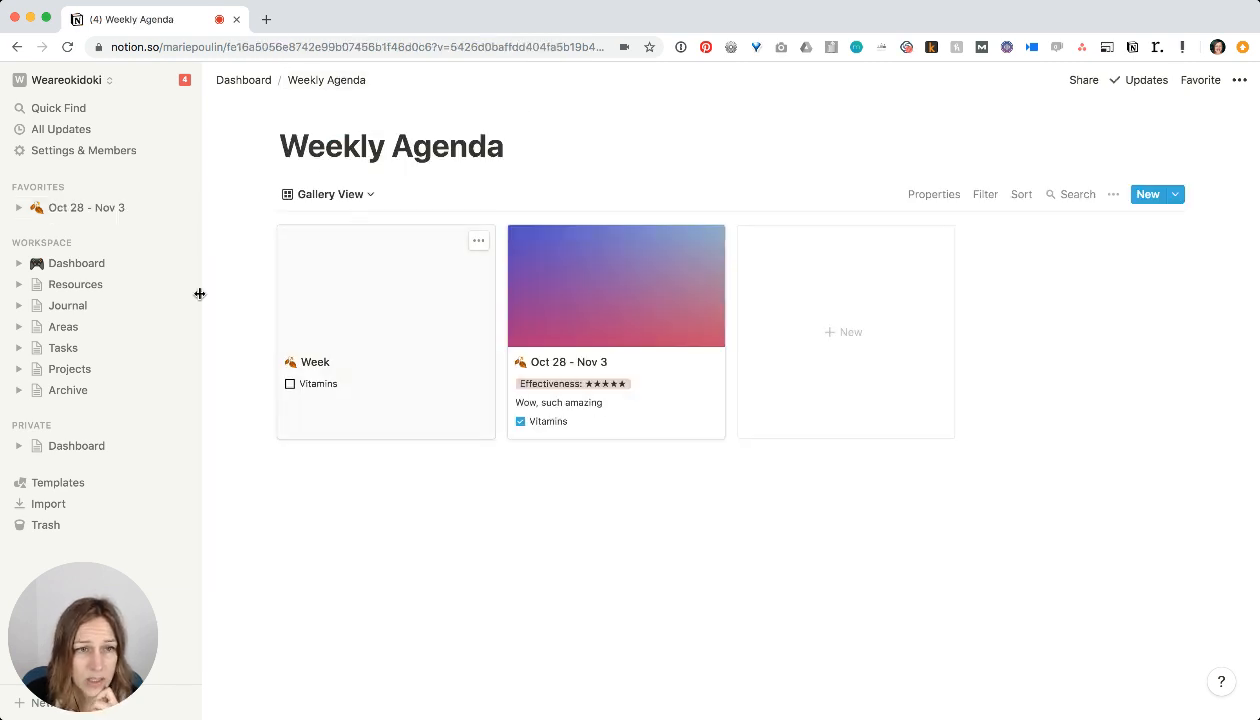
left_click(72, 306)
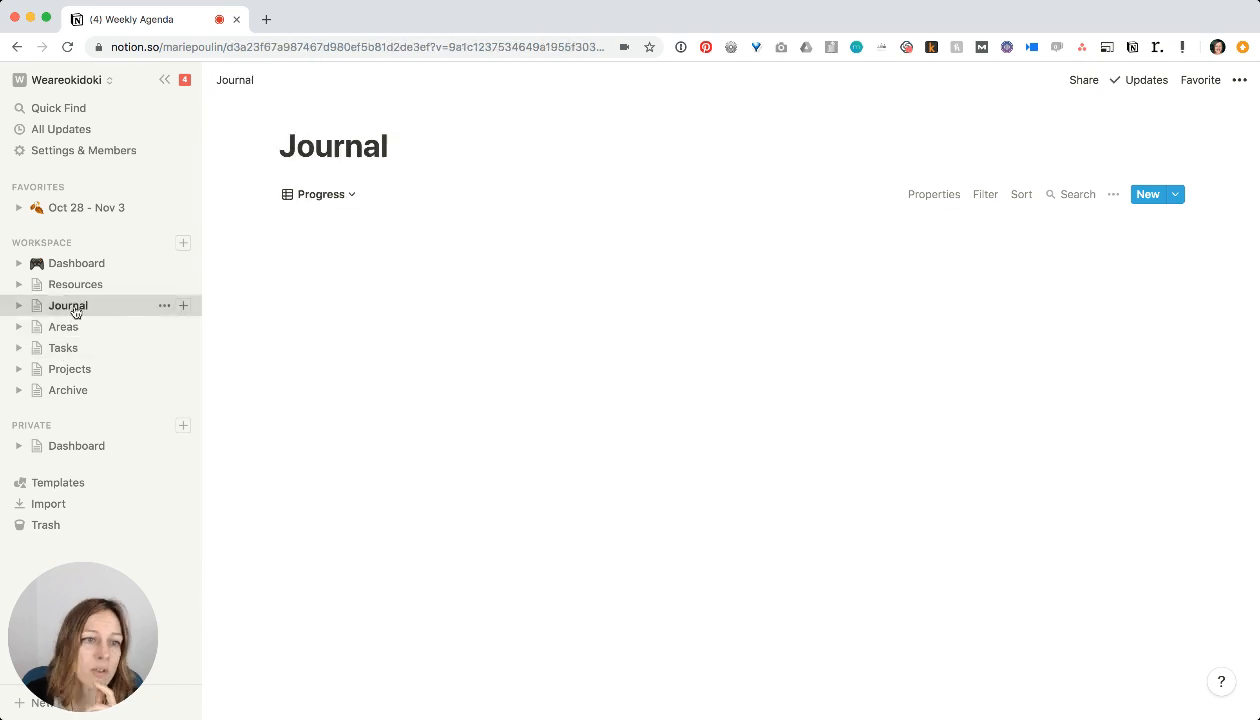
left_click(343, 195)
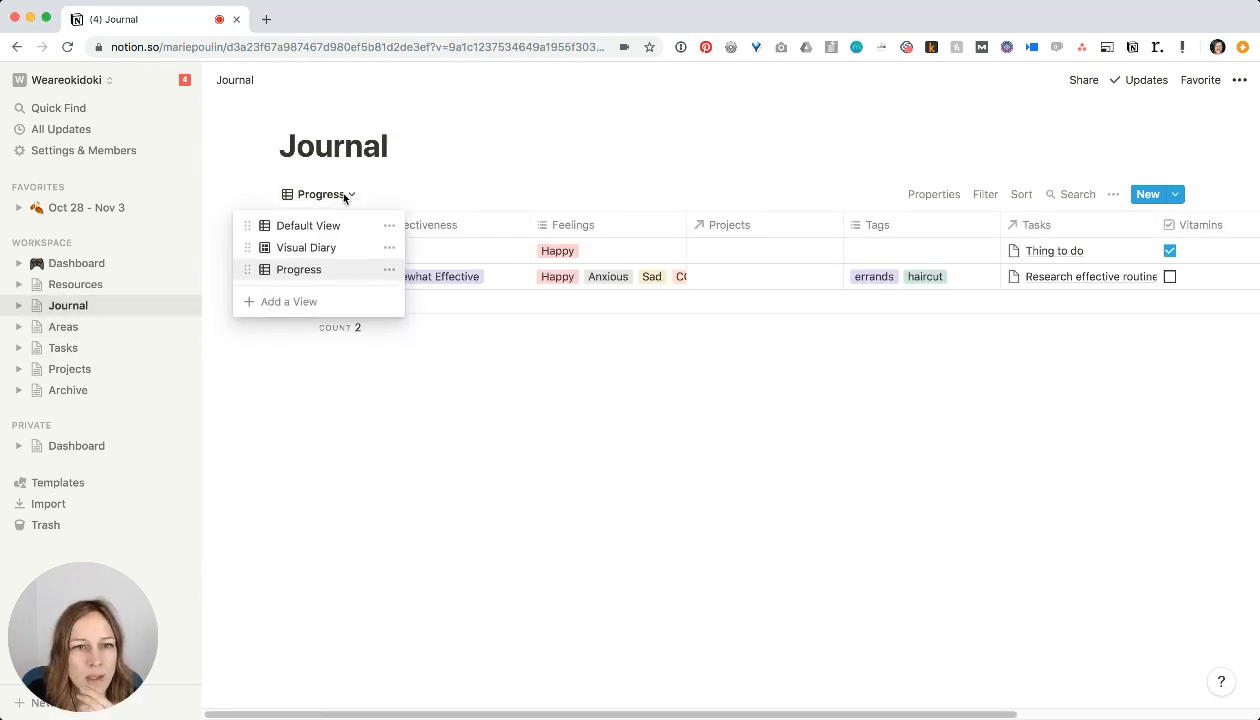
left_click(308, 248)
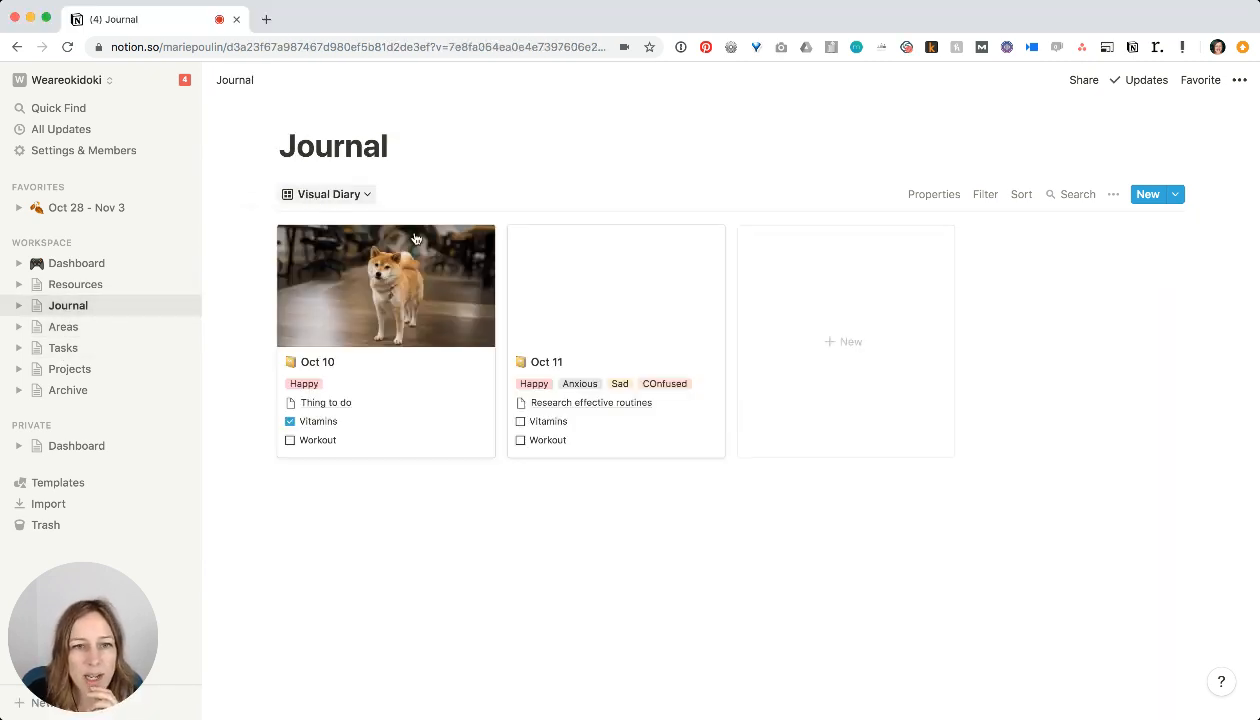
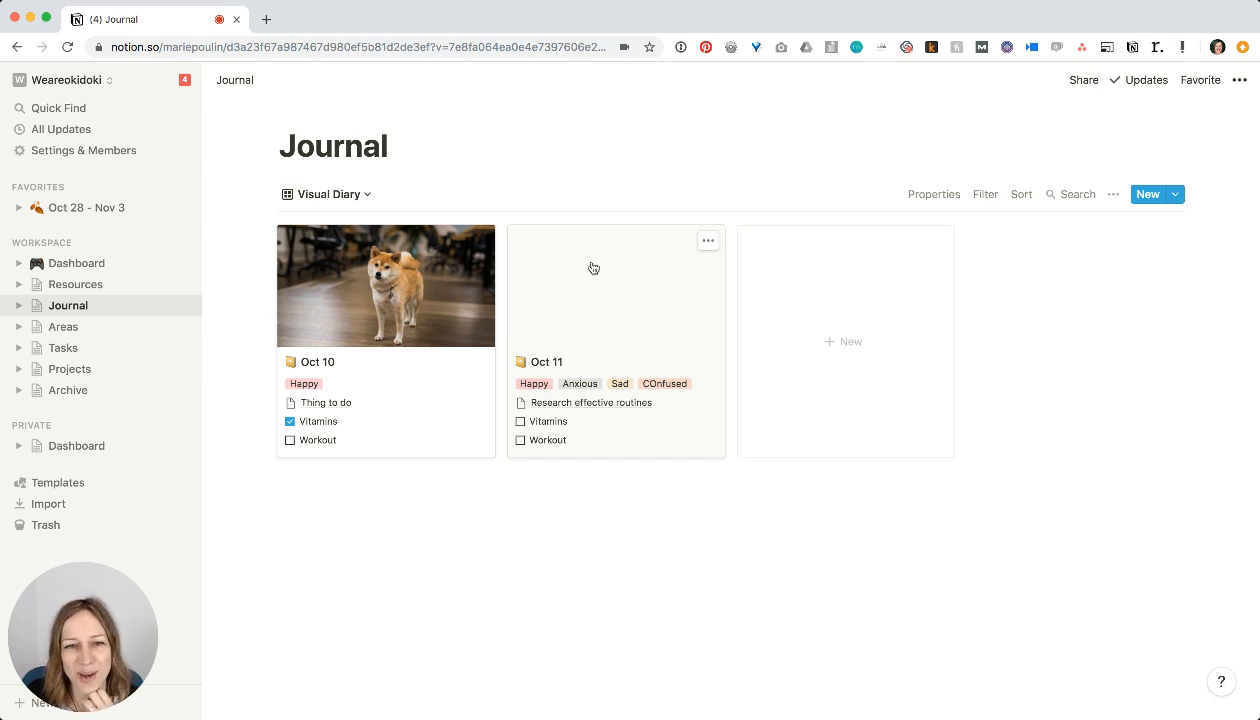
- Open the Journal Template for editing and look over its properties
left_click(1176, 194)
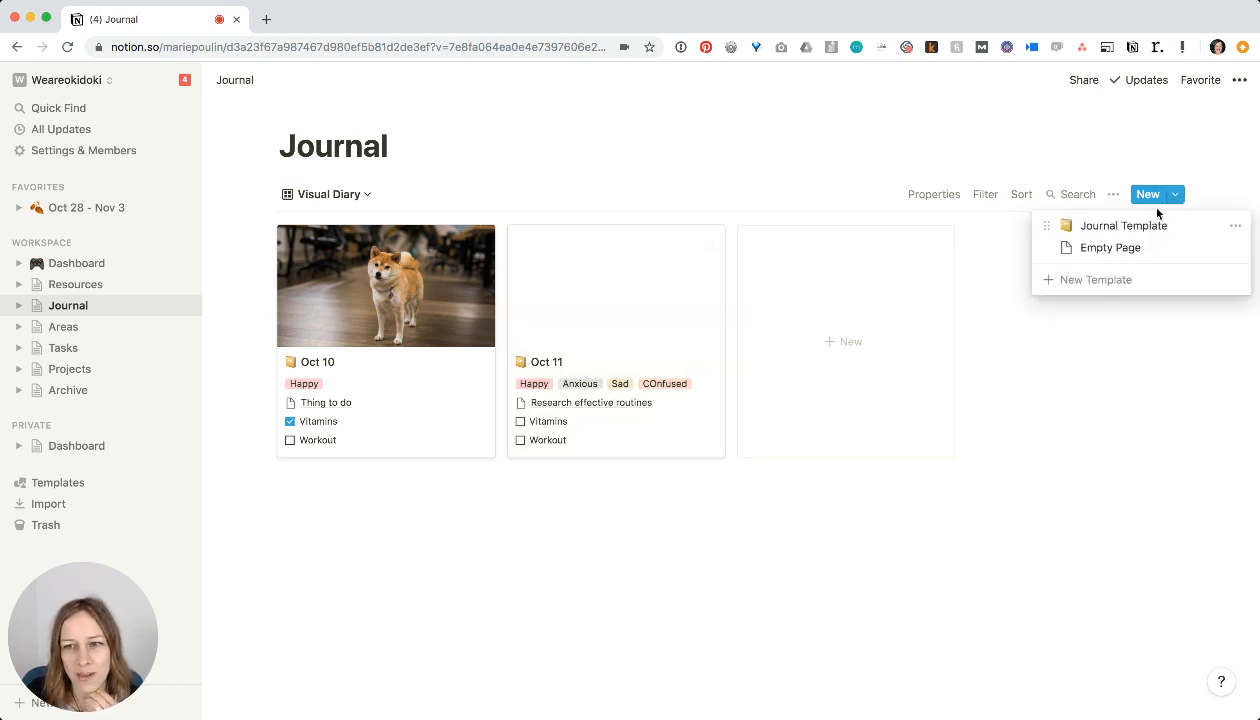
left_click(1235, 225)
left_click(1092, 204)
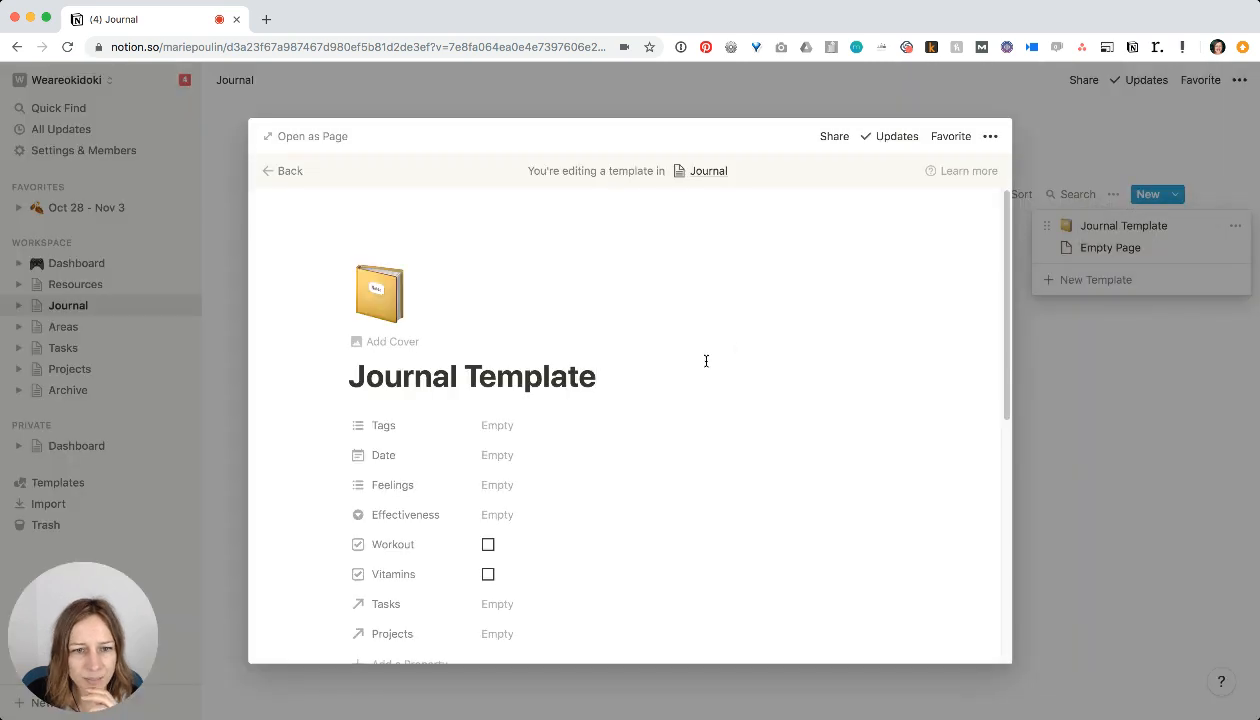
scroll(706, 358, "down", 2)
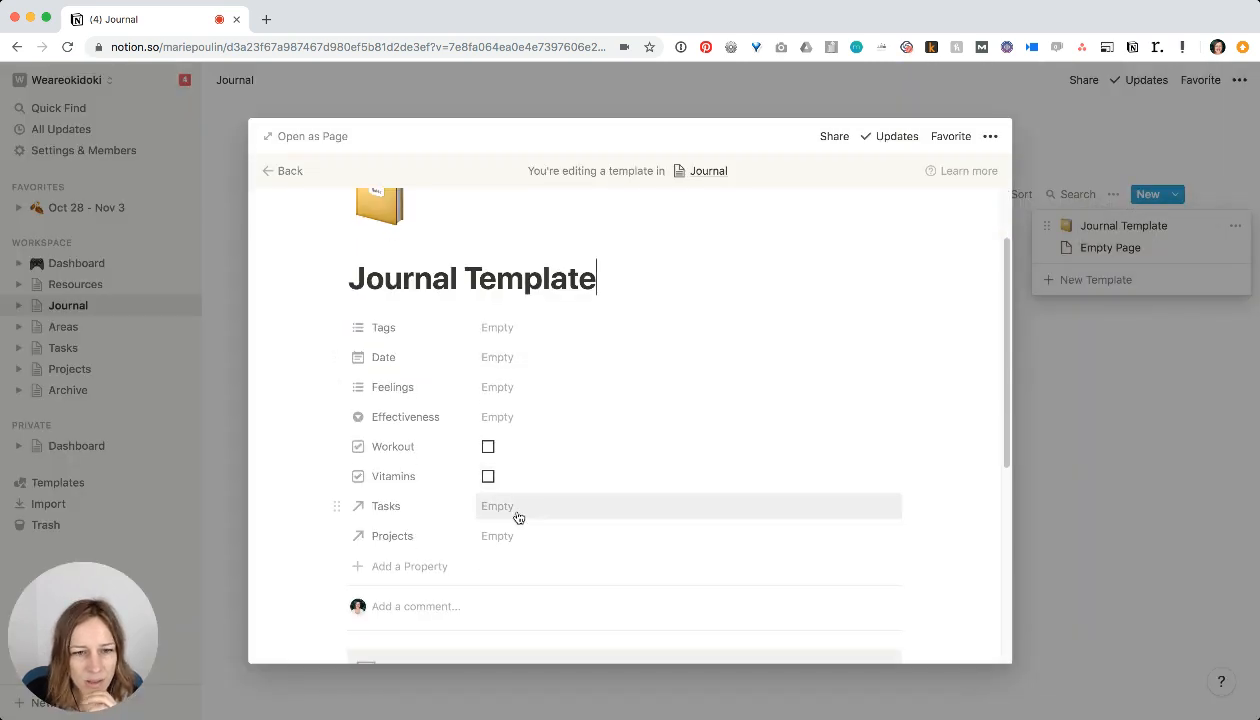
scroll(518, 470, "down", 1)
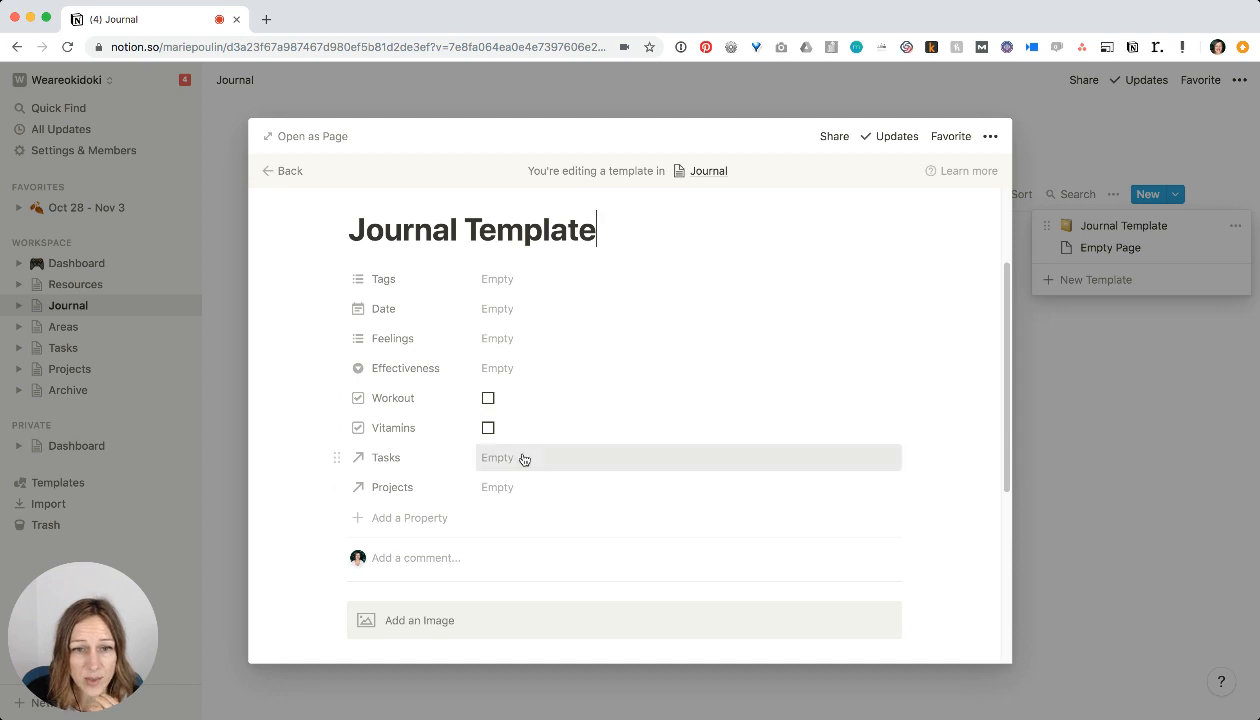
- Link the tasks Thing to do and Research effective routines in the Journal Template's Tasks property
left_click(518, 458)
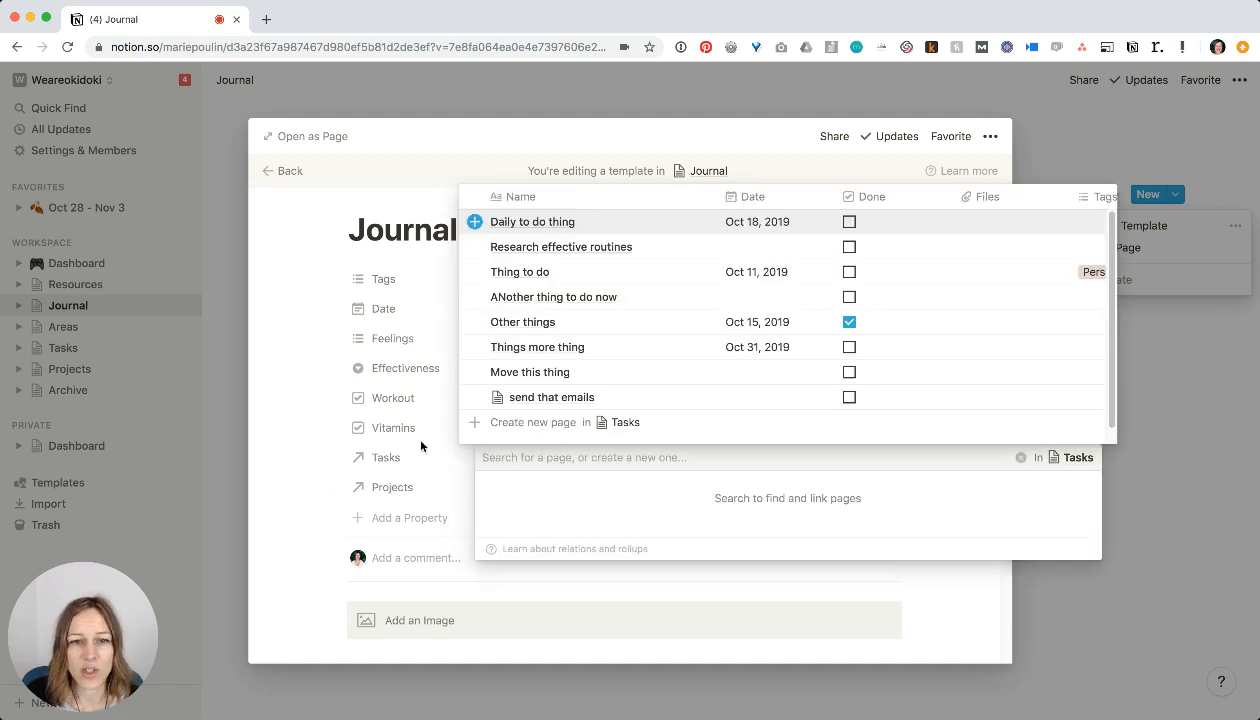
left_click(474, 271)
left_click(474, 246)
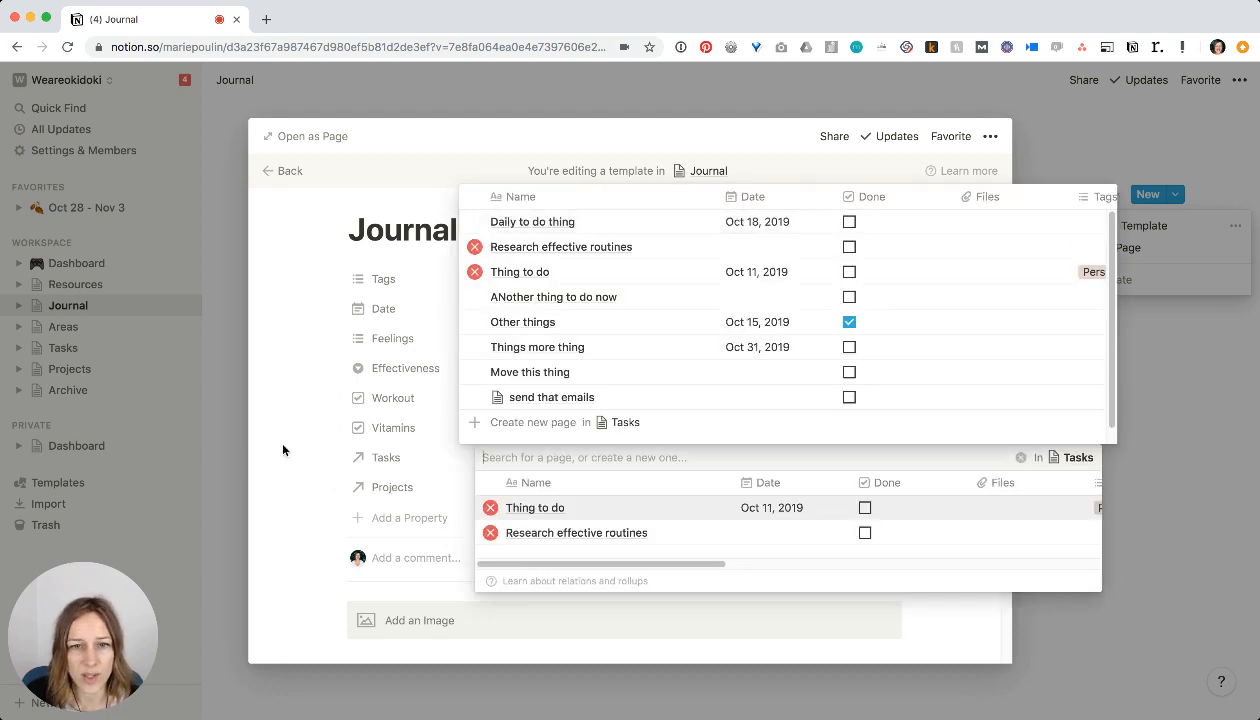
left_click(282, 450)
- Remove both linked tasks from the Journal Template's Tasks property
scroll(508, 332, "up", 1)
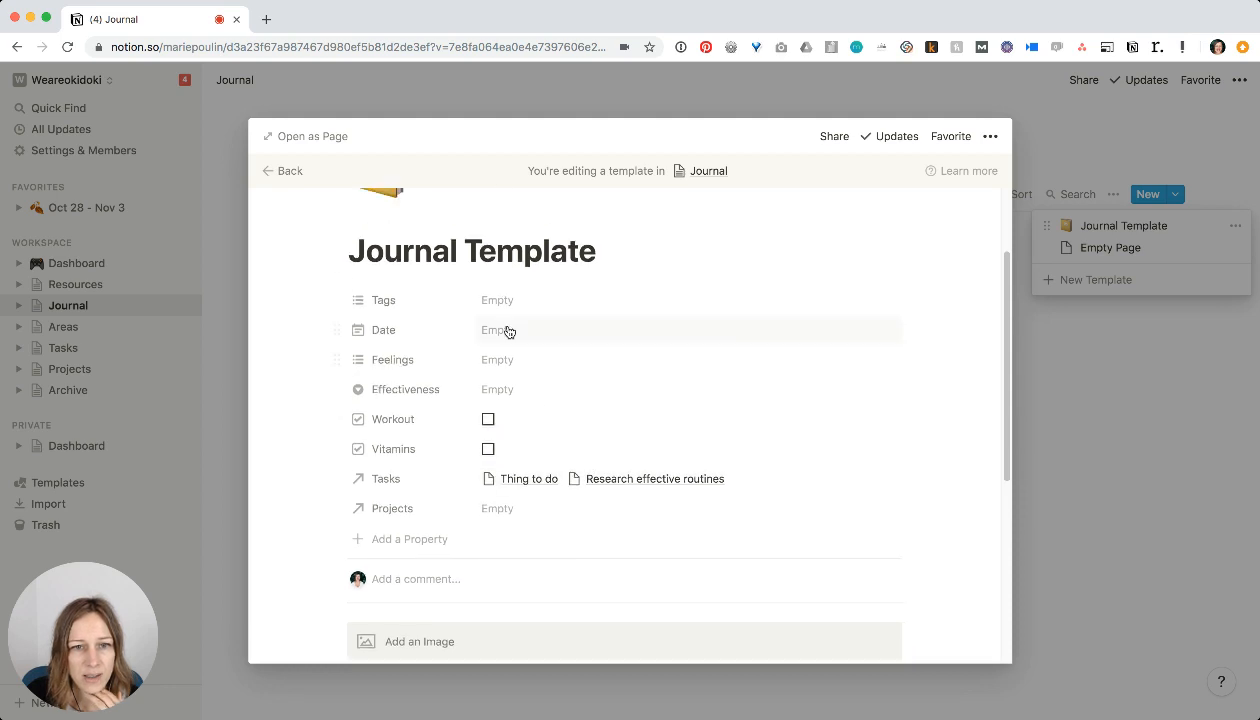
left_click(508, 331)
left_click(871, 416)
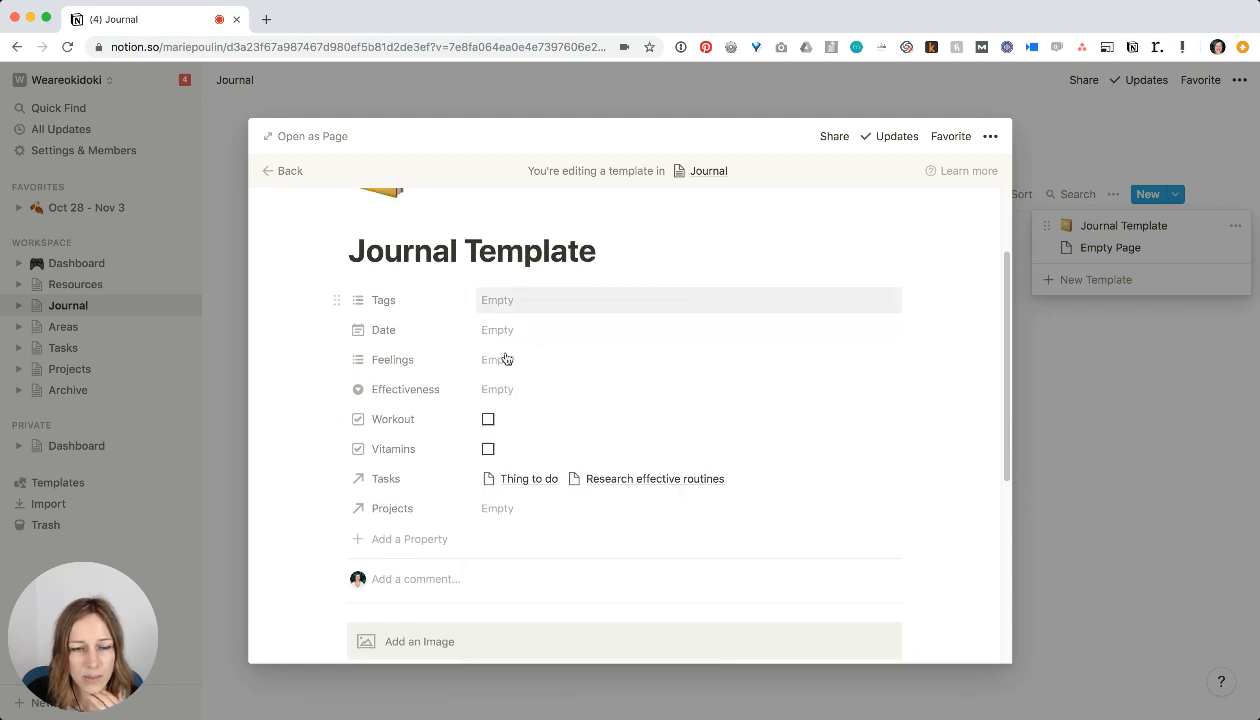
scroll(908, 472, "up", 1)
left_click(786, 482)
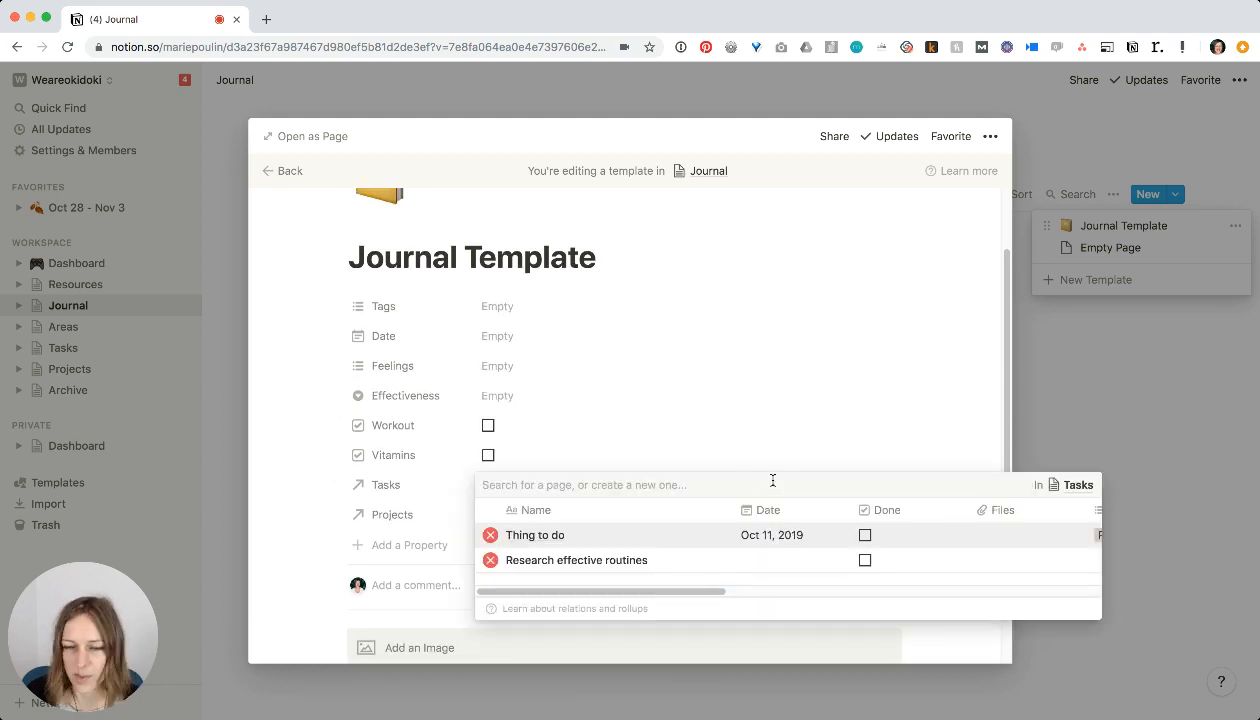
left_click(490, 535)
left_click(490, 535)
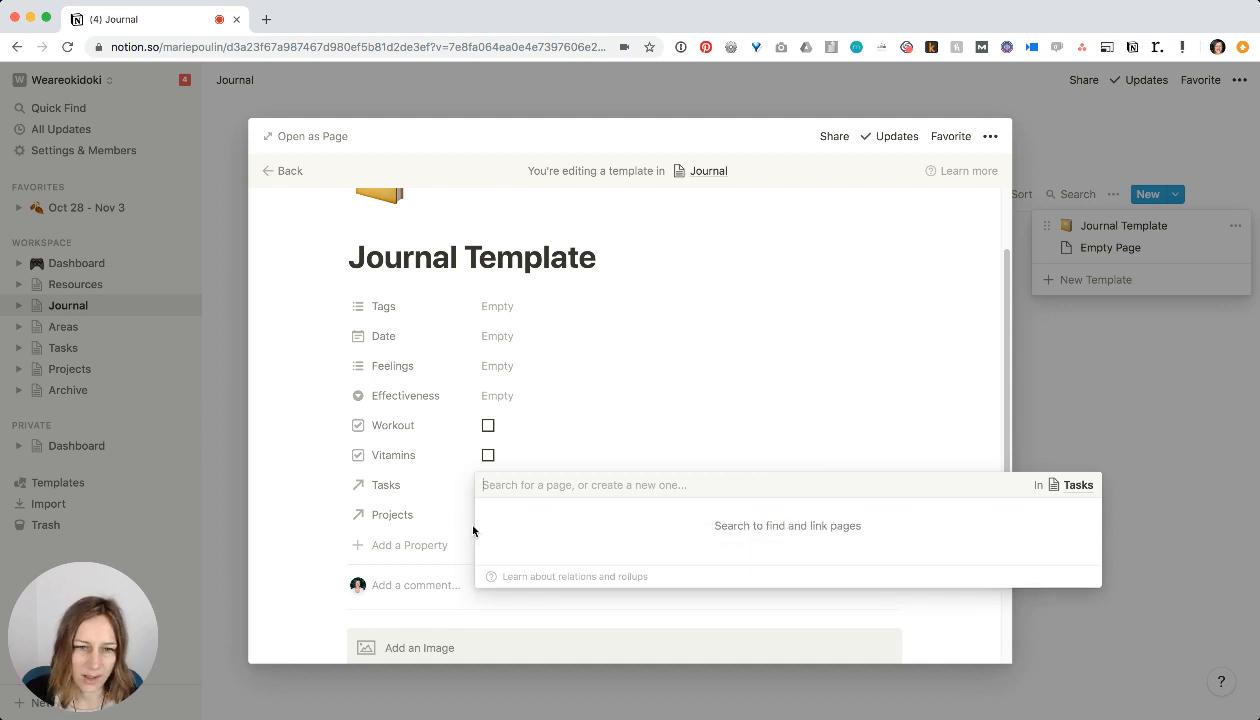
left_click(329, 484)
- Add blank lines below "What happened today that was awesome?" in the Journal Template's Recap section and close the template
scroll(645, 482, "down", 6)
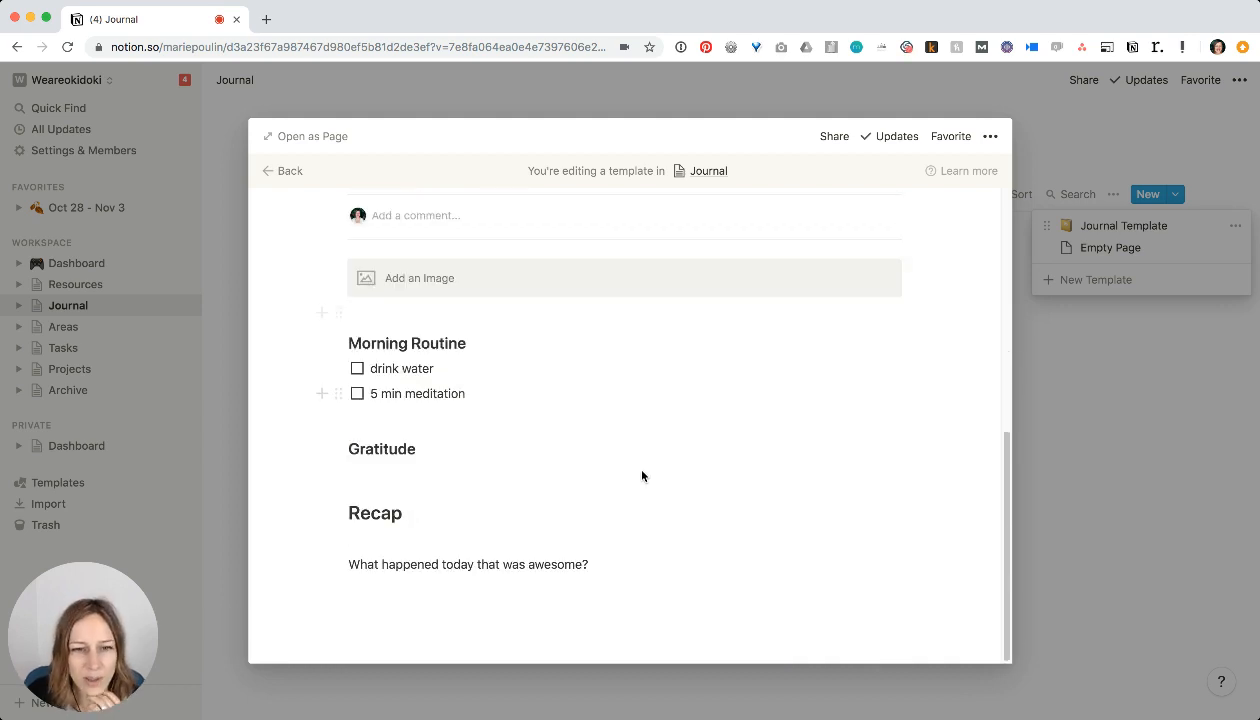
left_click(420, 594)
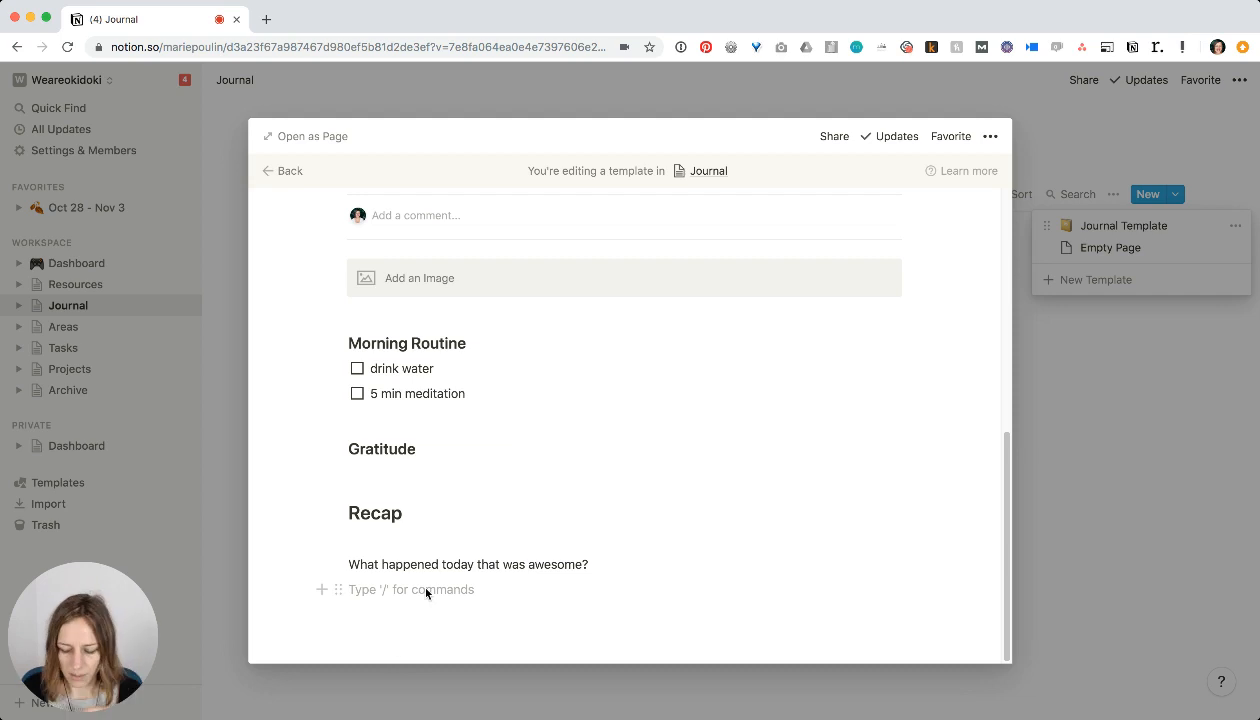
key("Return")
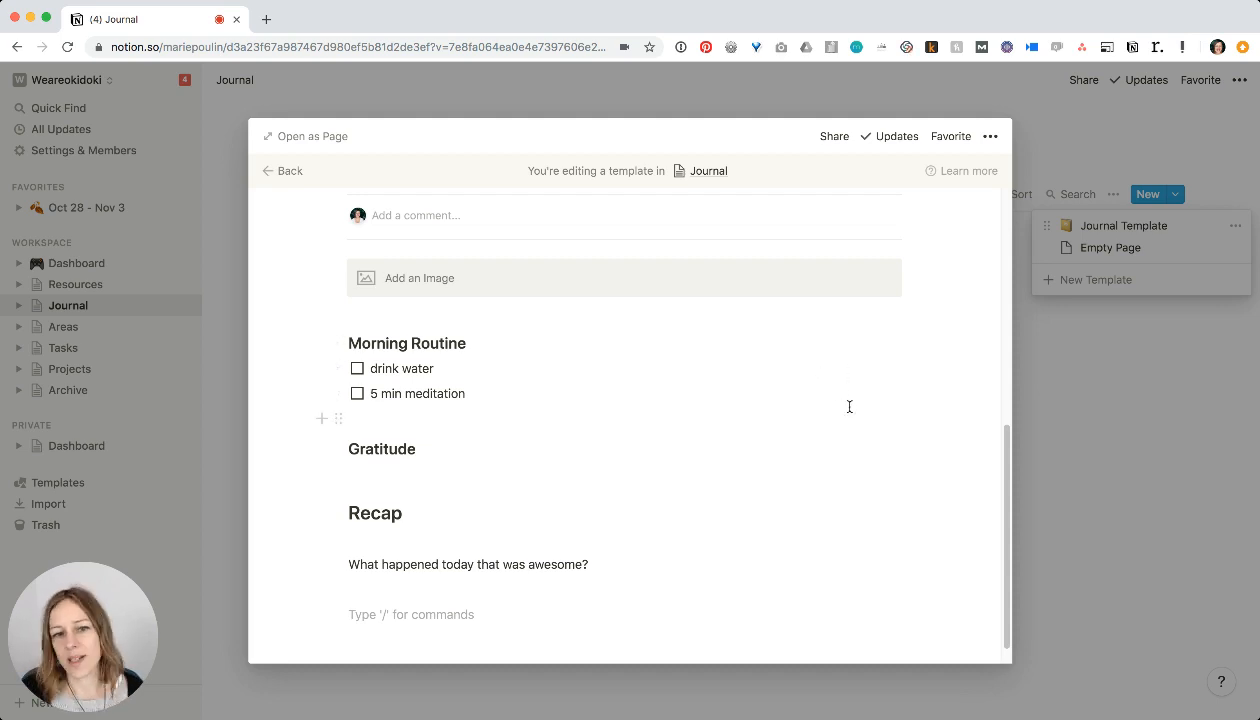
scroll(795, 427, "down", 1)
scroll(793, 427, "down", 1)
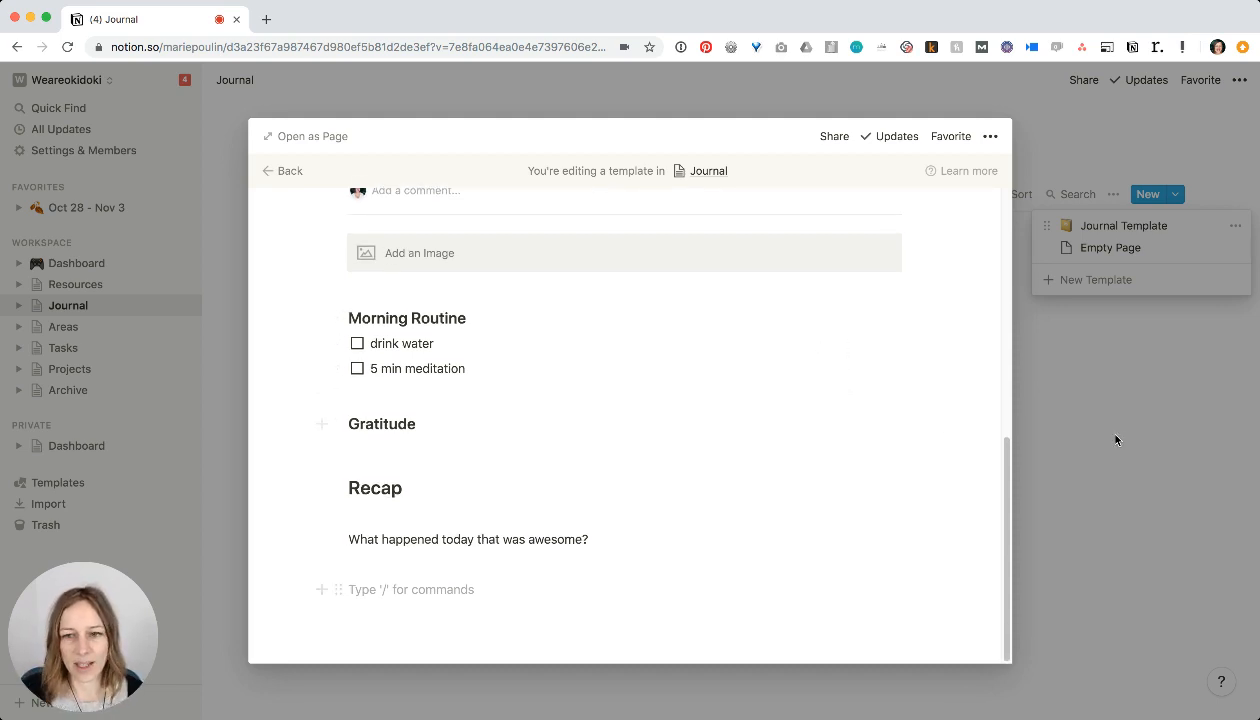
left_click(1118, 436)
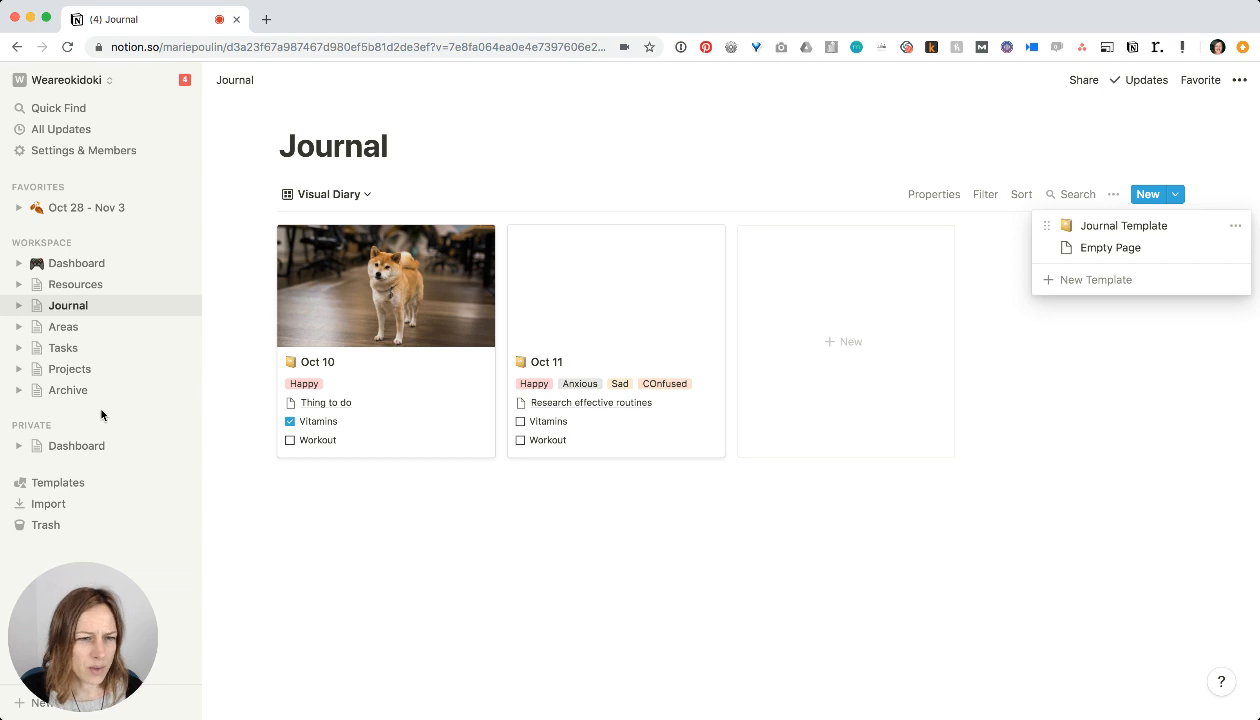
- Open the private Dashboard, create a Weekly Agenda entry from the Week template, and close the new page
left_click(93, 211)
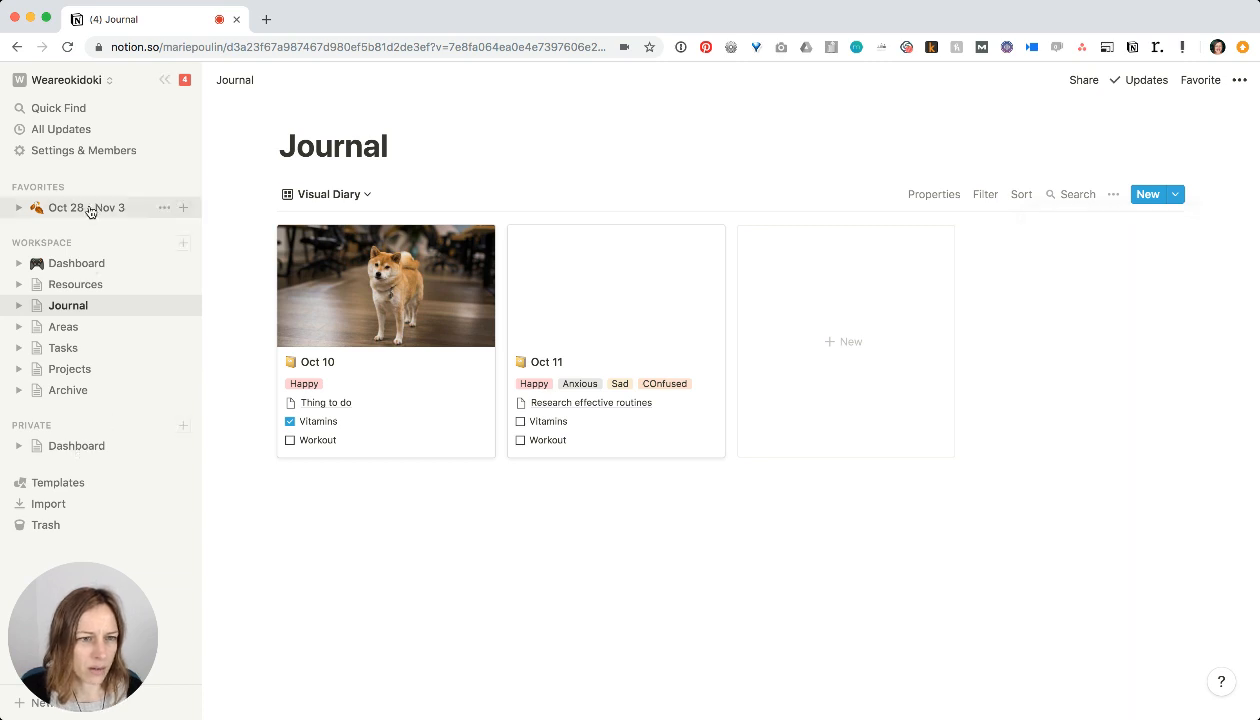
left_click(68, 447)
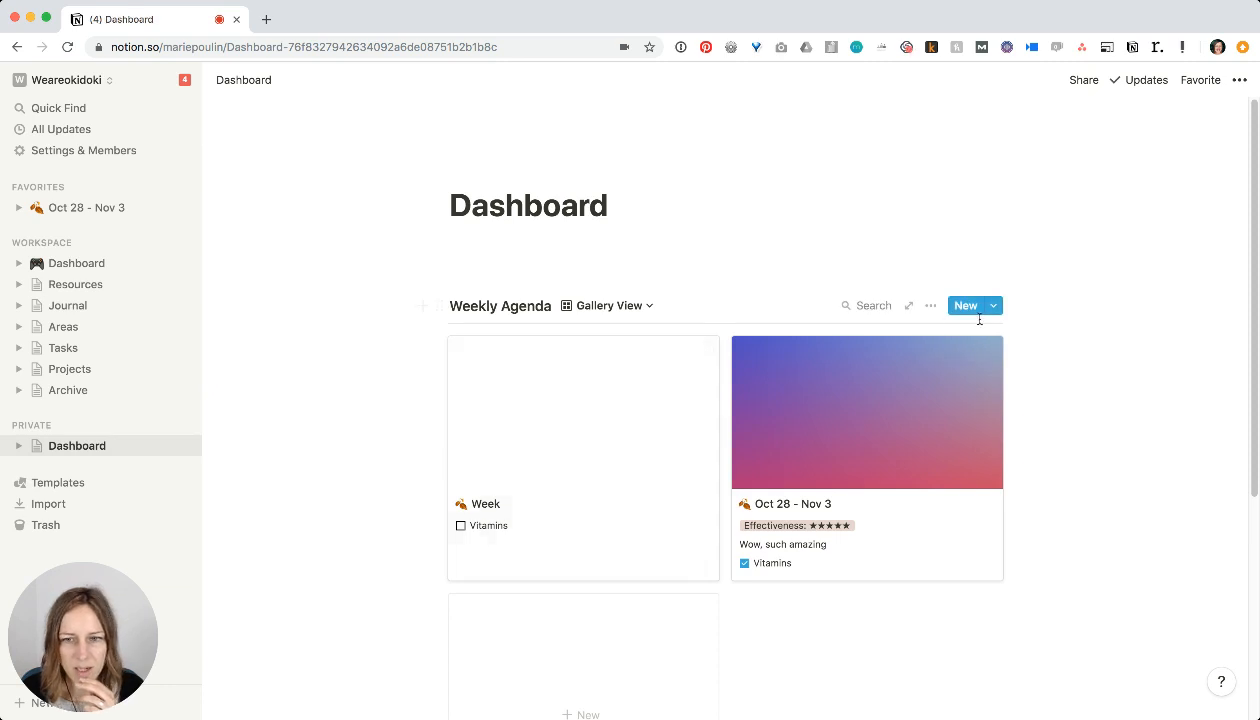
left_click(995, 307)
left_click(1060, 335)
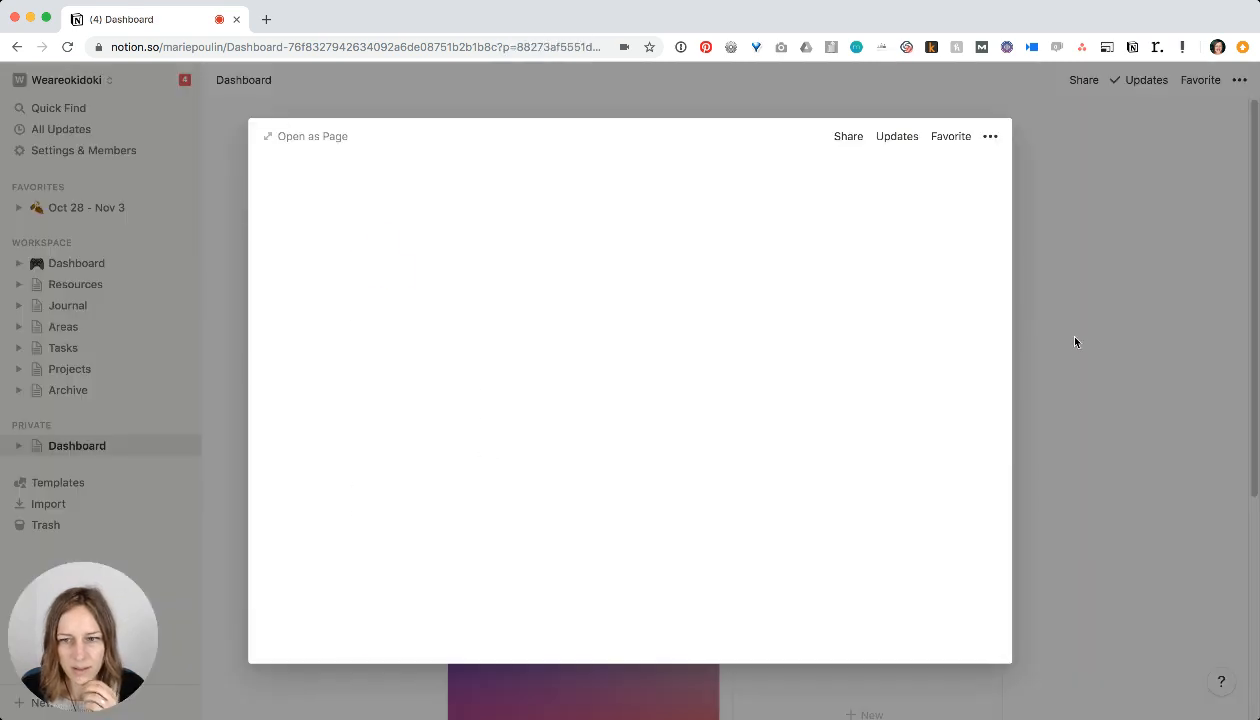
left_click(1022, 278)
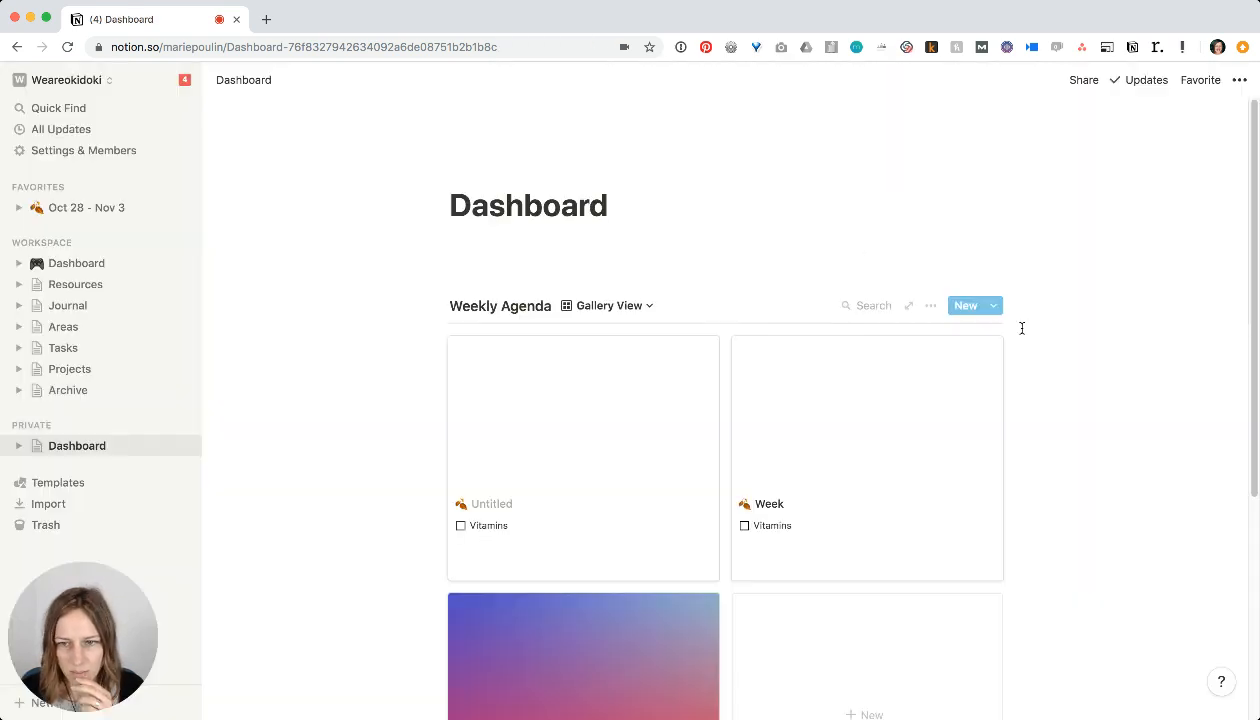
- Open the Weekly Agenda's Week template for editing as a full page
left_click(990, 309)
left_click(1068, 337)
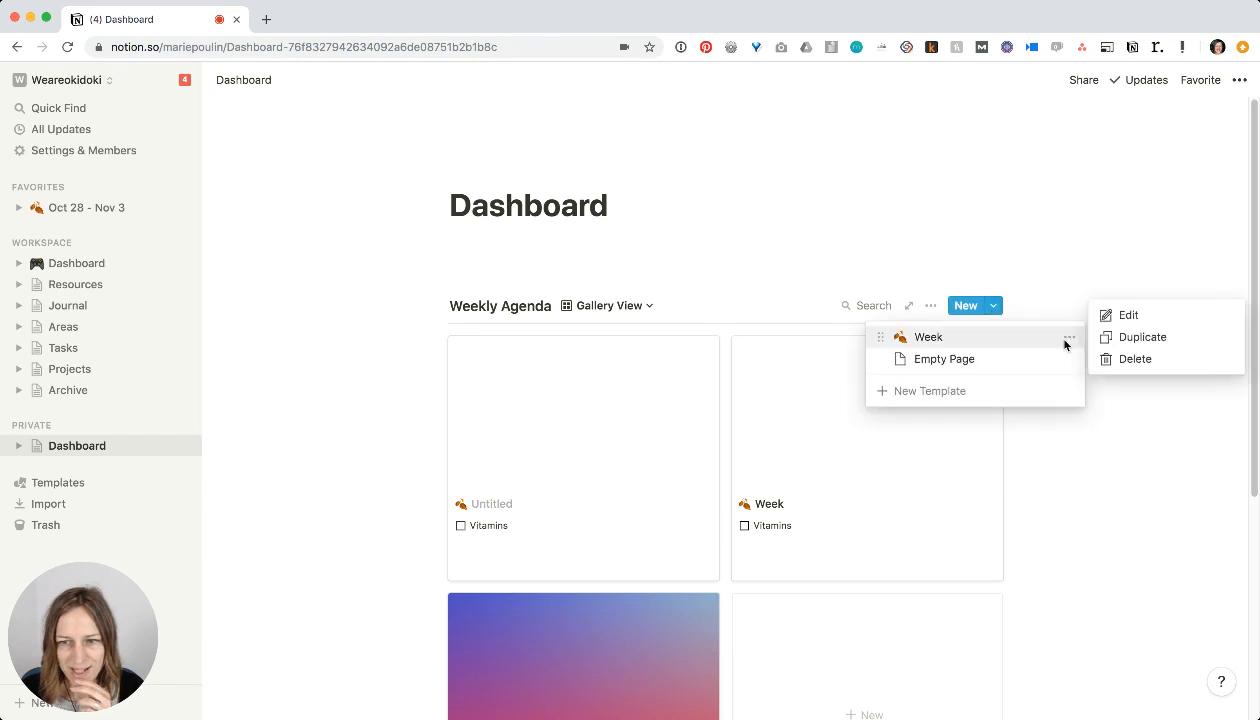
left_click(1123, 315)
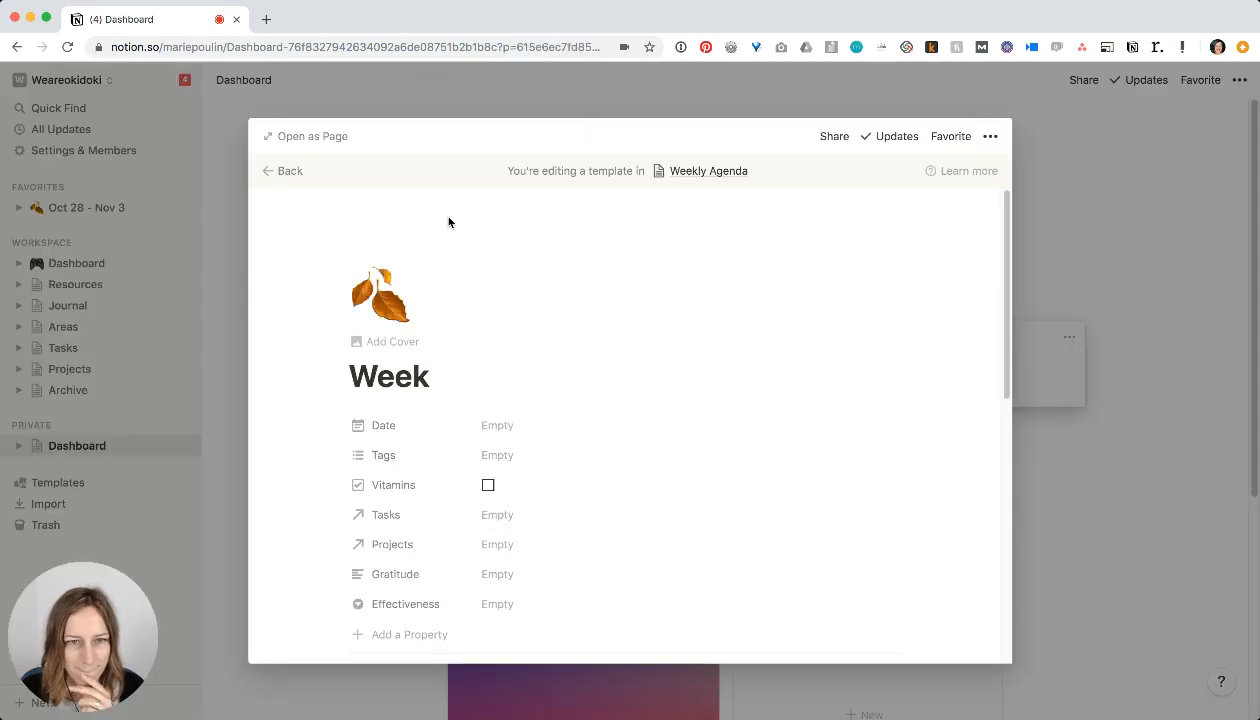
left_click(312, 136)
scroll(711, 475, "down", 10)
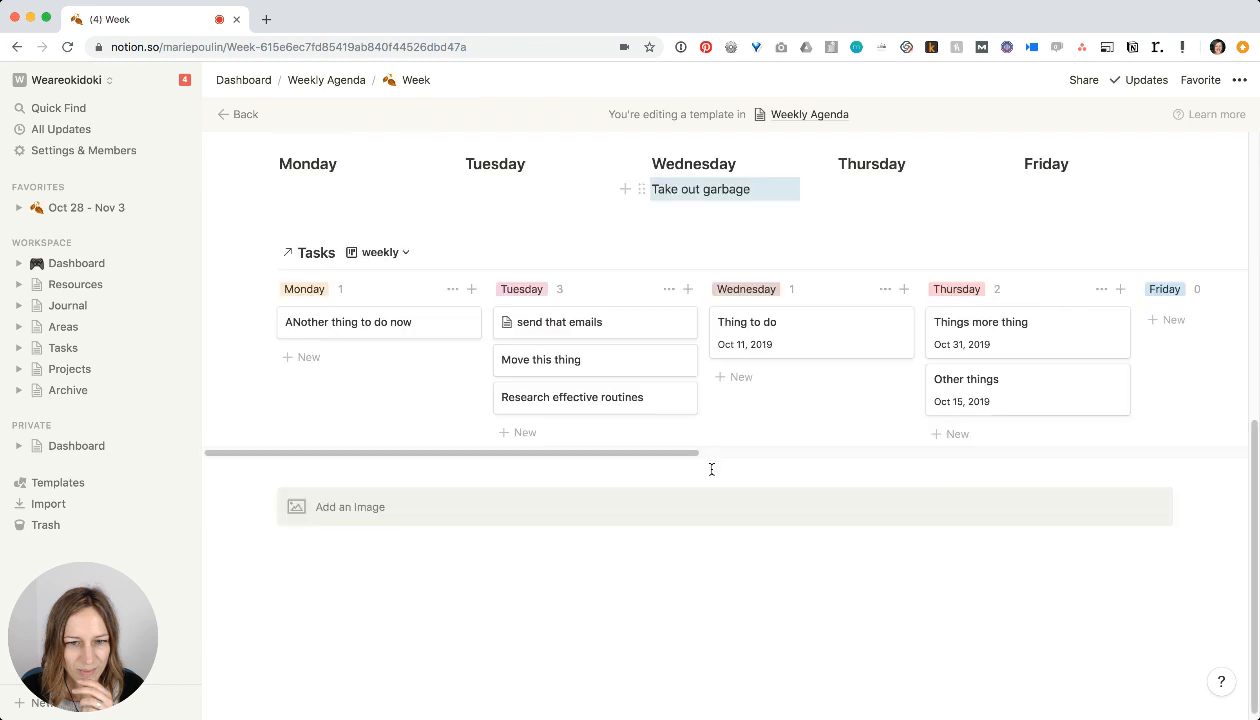
- Add a Heading 3 reading "Weekly Review" below the image placeholder in the Week template
left_click(519, 594)
key("Return")
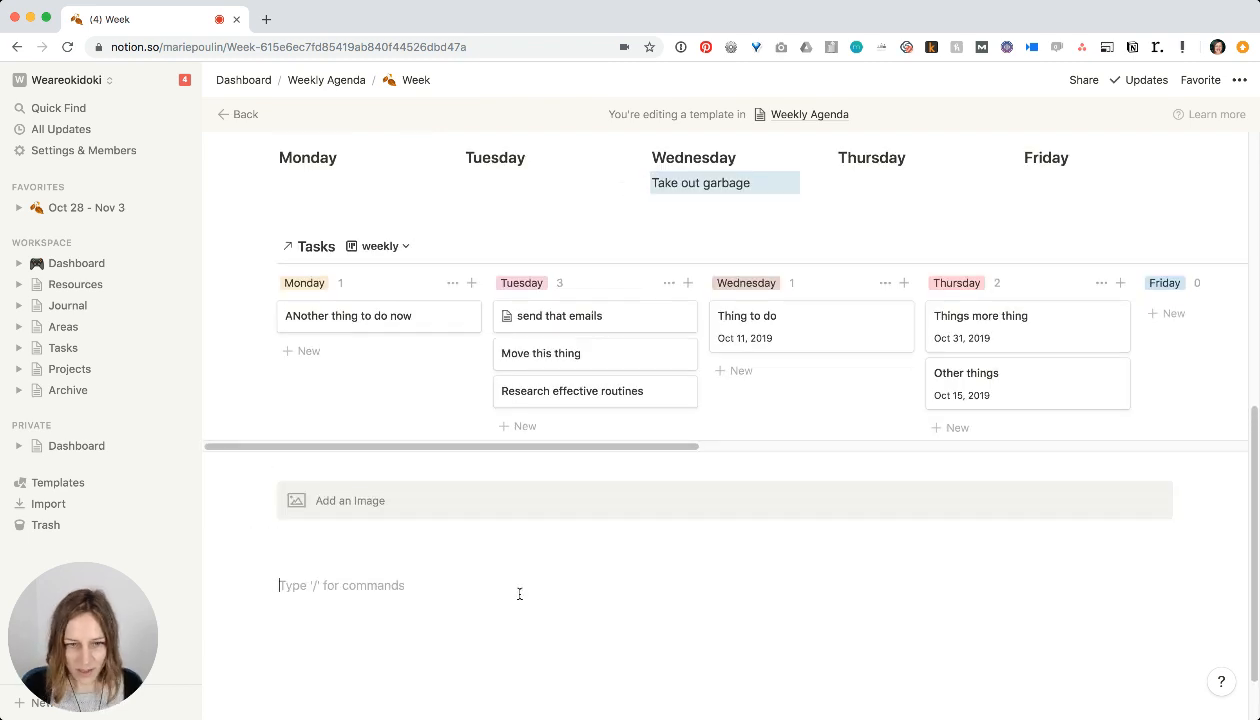
type("Week")
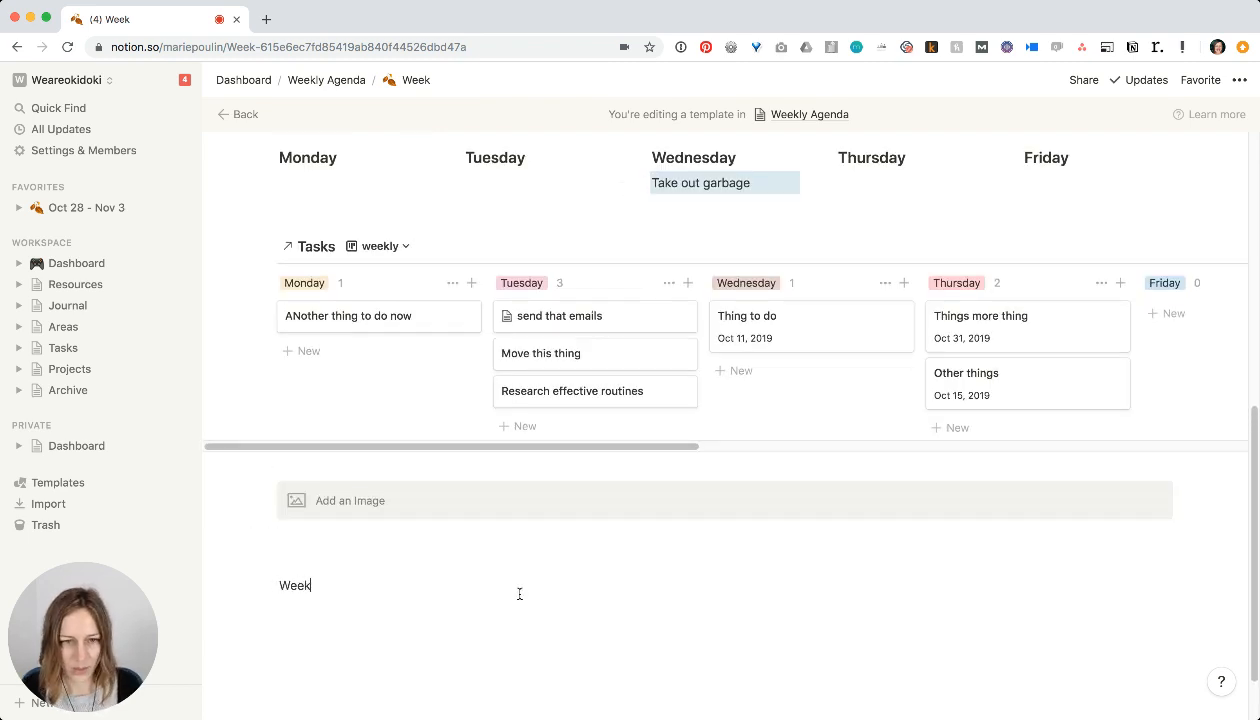
type("ly Review")
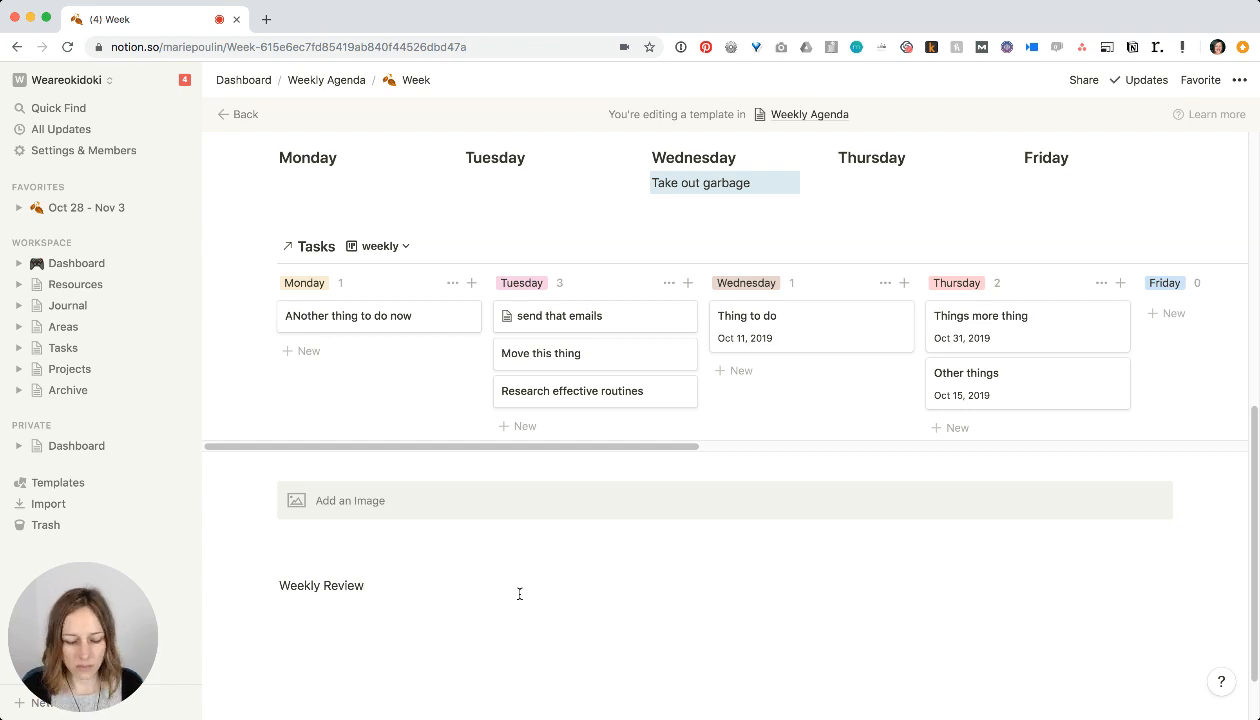
key("alt+super+3")
key("Return")
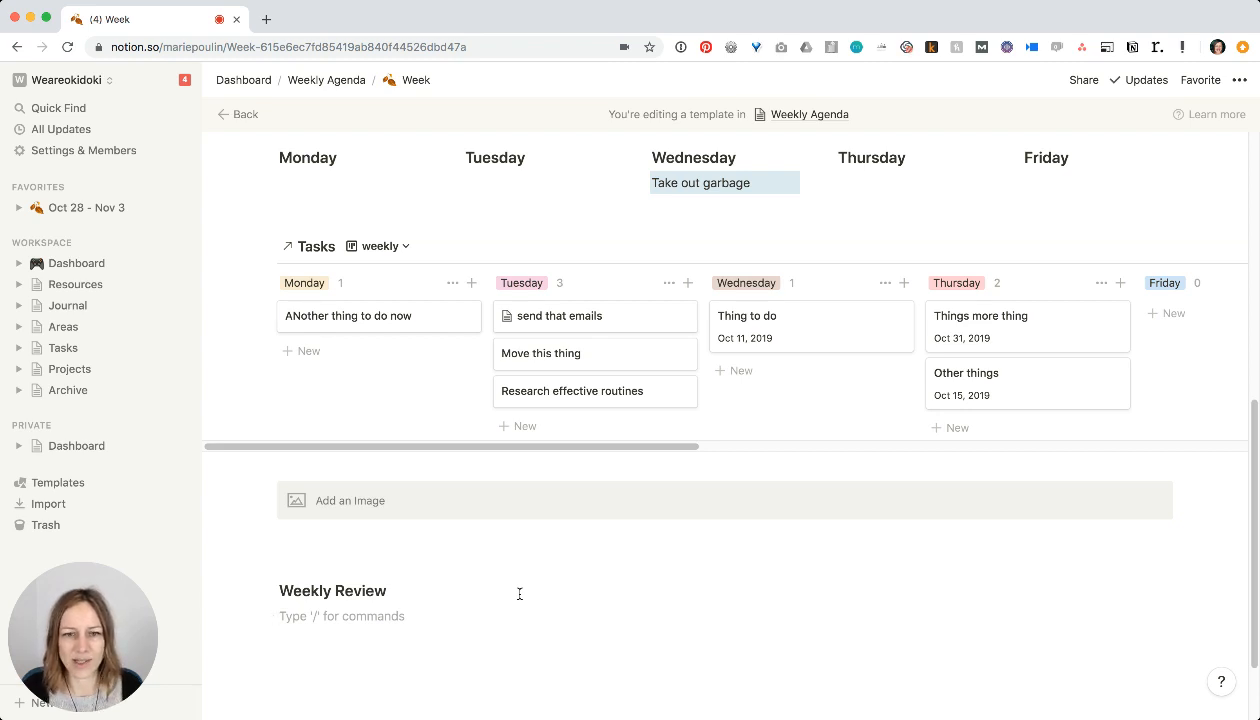
- Add a Heading 3 reading "Highs, Celebrations, Wins" under Weekly Review, with a blank line between them
scroll(540, 565, "up", 6)
scroll(555, 555, "down", 5)
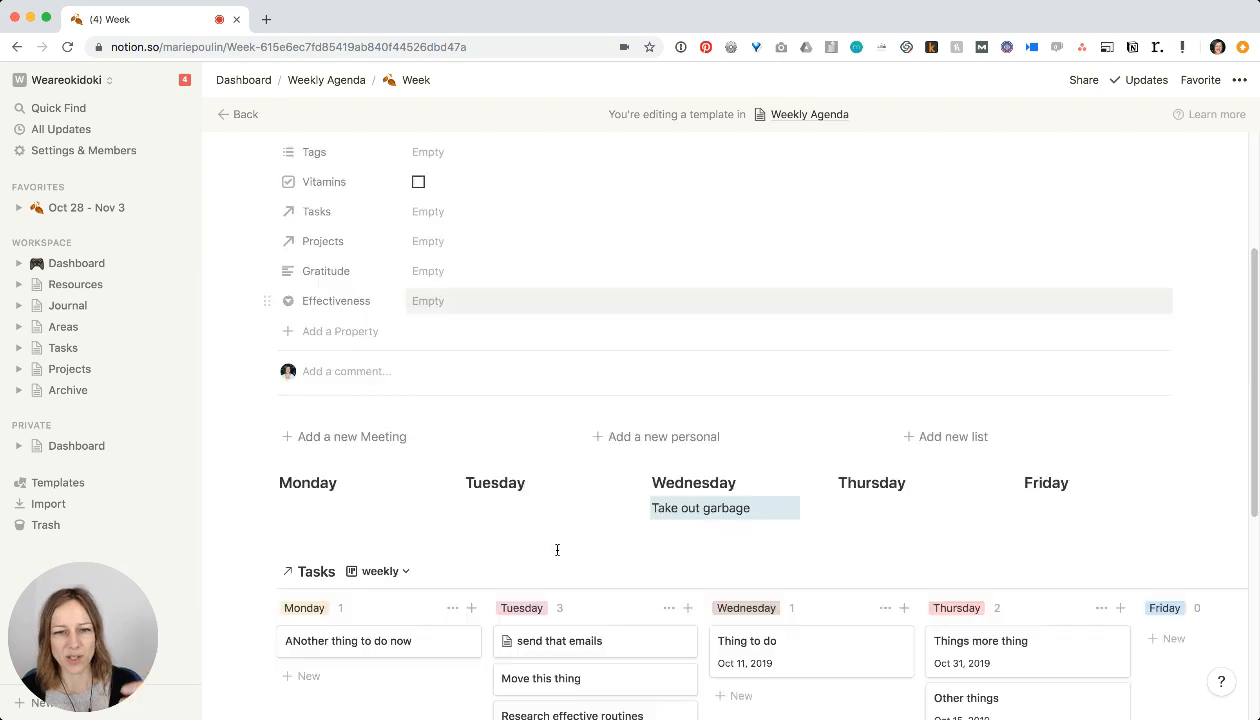
scroll(559, 556, "down", 4)
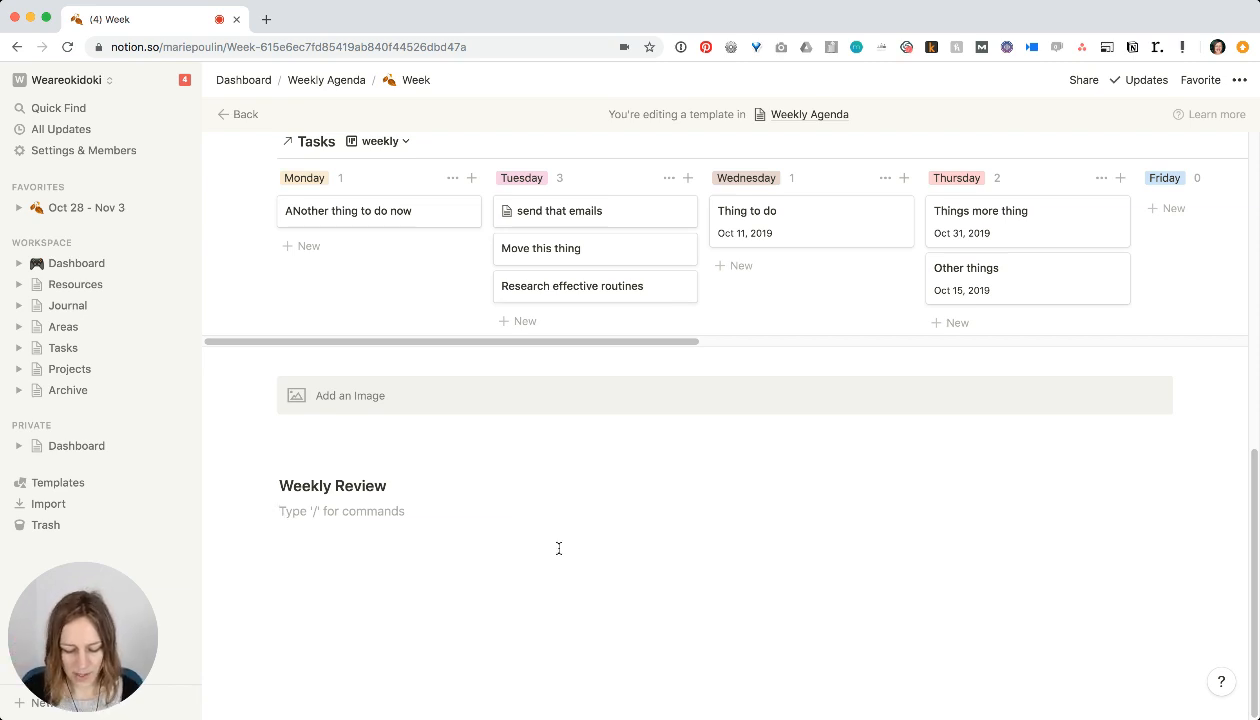
type("Highs")
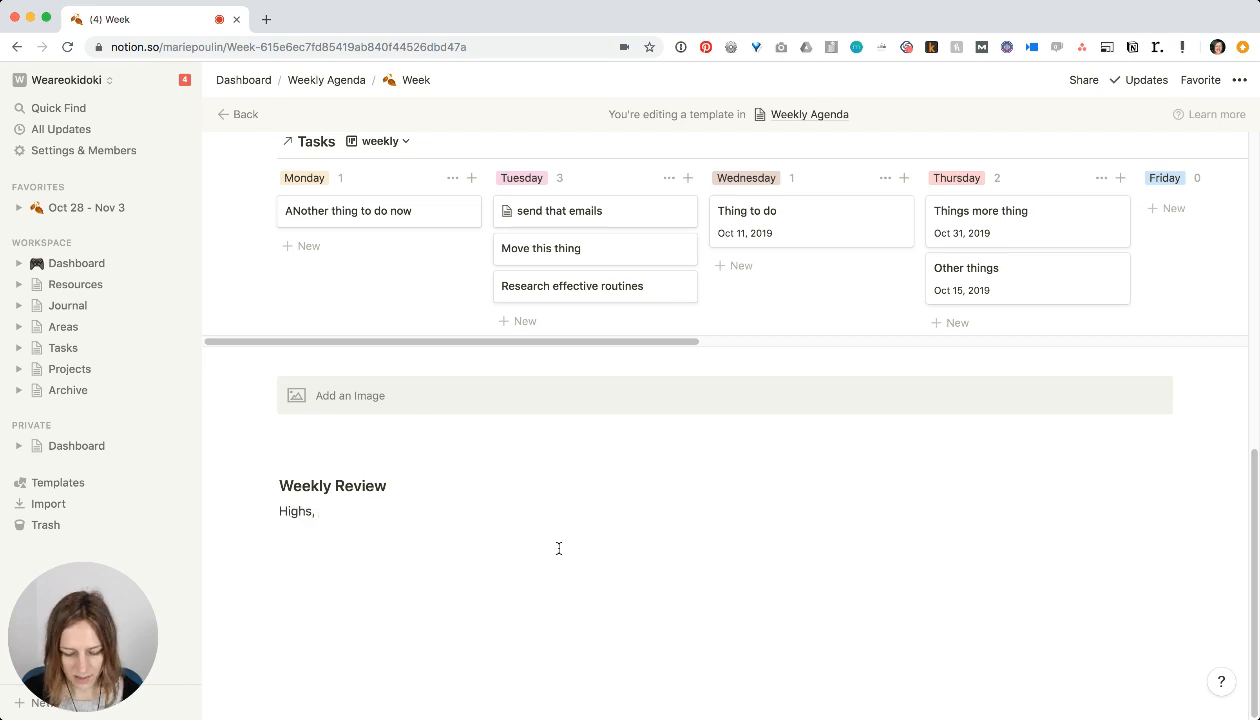
type(", Celebrations, ")
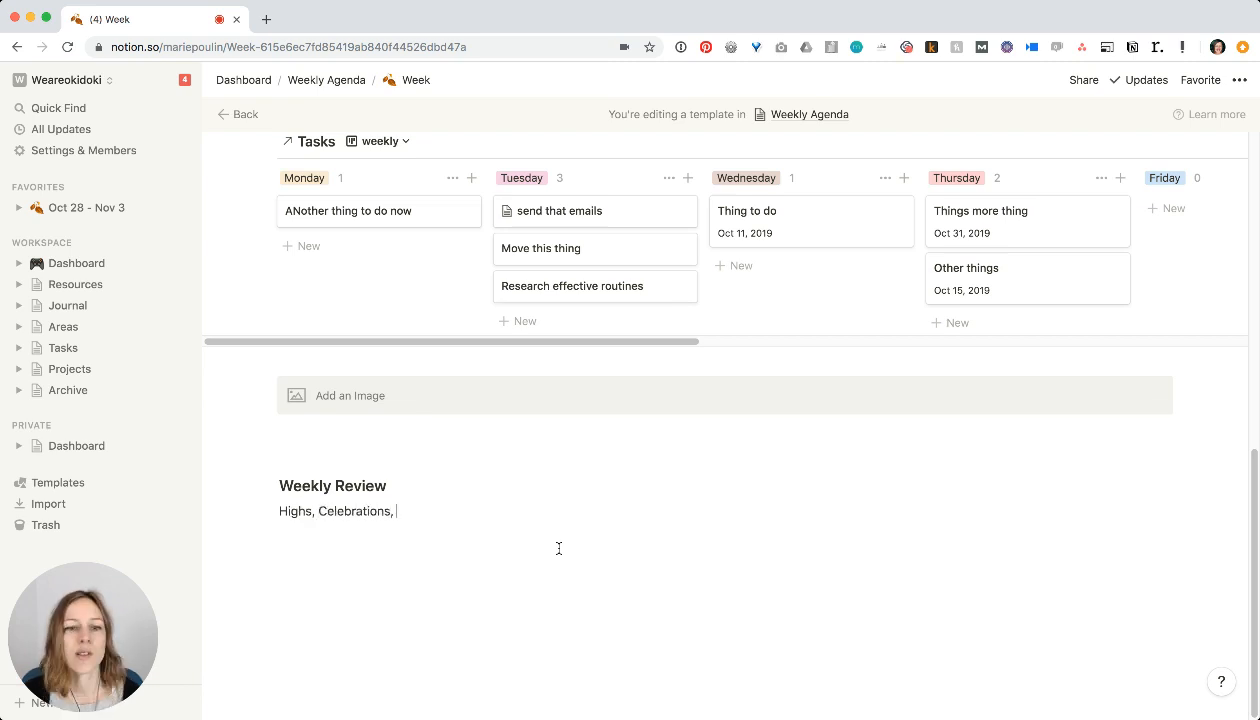
type("WIns")
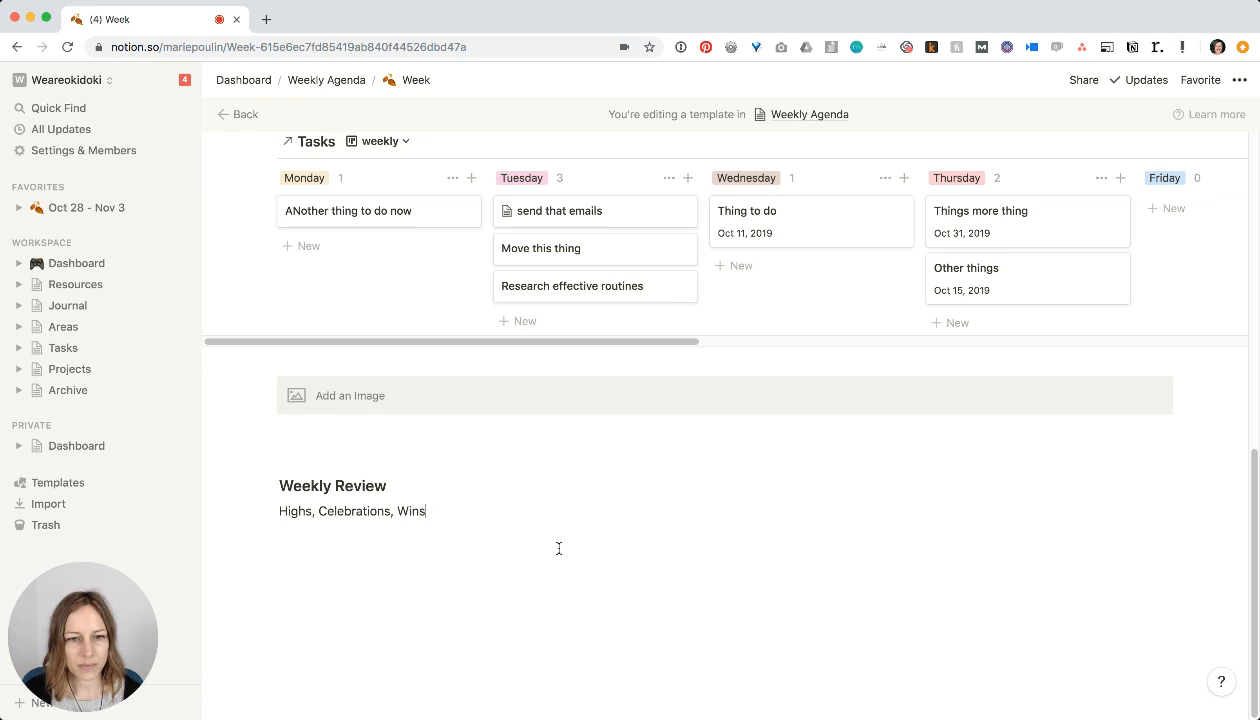
key("super+Left")
key("Return")
key("alt+super+3")
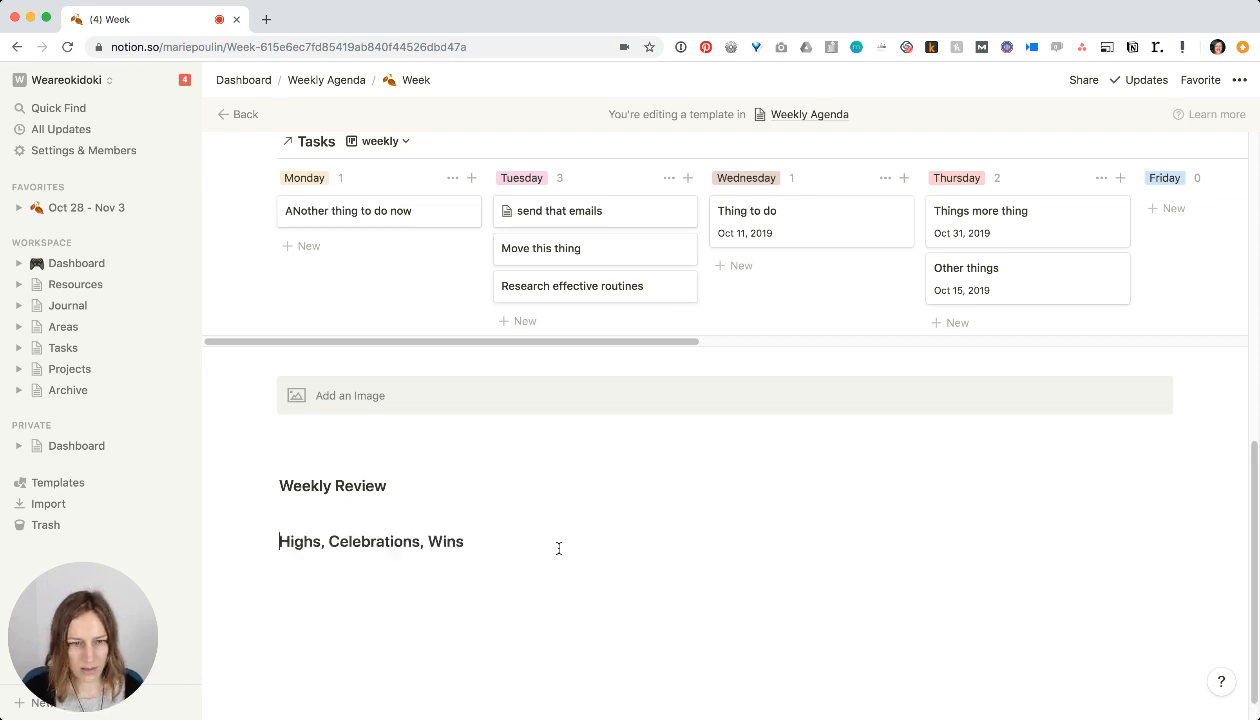
- Change the "Weekly Review" title to Heading 2
key("Up")
key("Up")
key("alt+super+2")
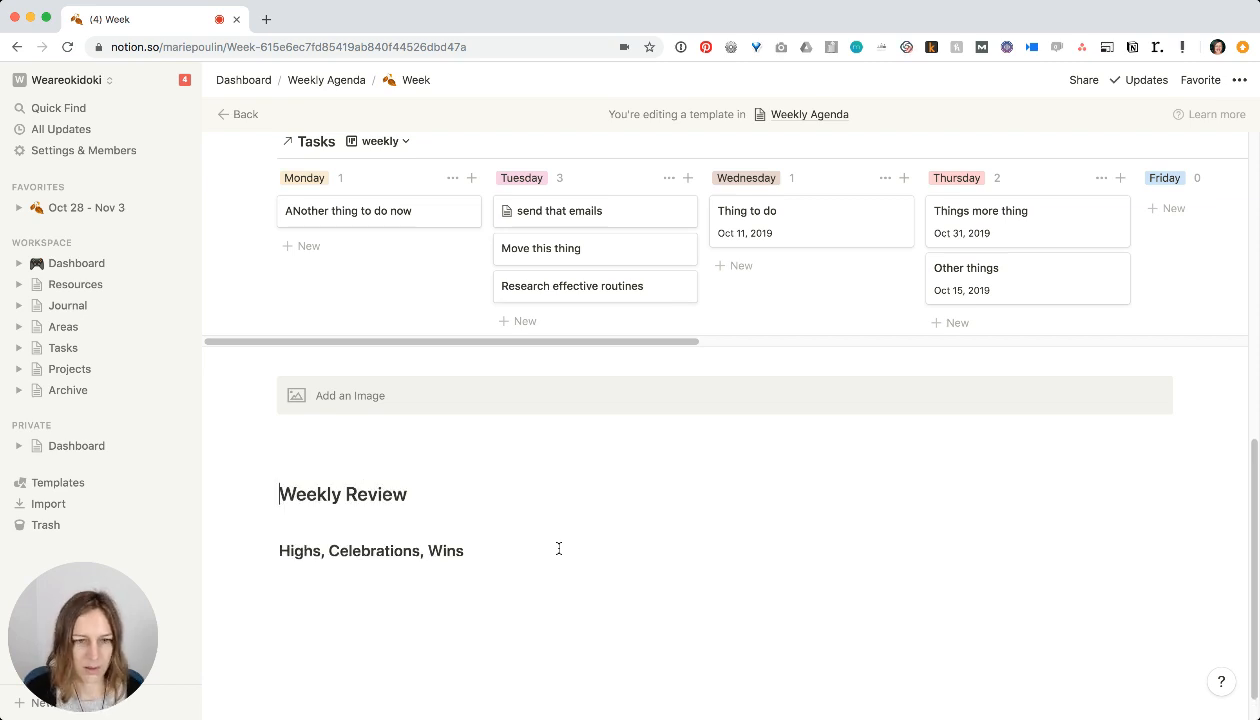
- Add a Heading 3 reading "Lows, Challenges" below "Highs, Celebrations, Wins", leaving a blank line between them
left_click(559, 549)
key("Return")
key("Return")
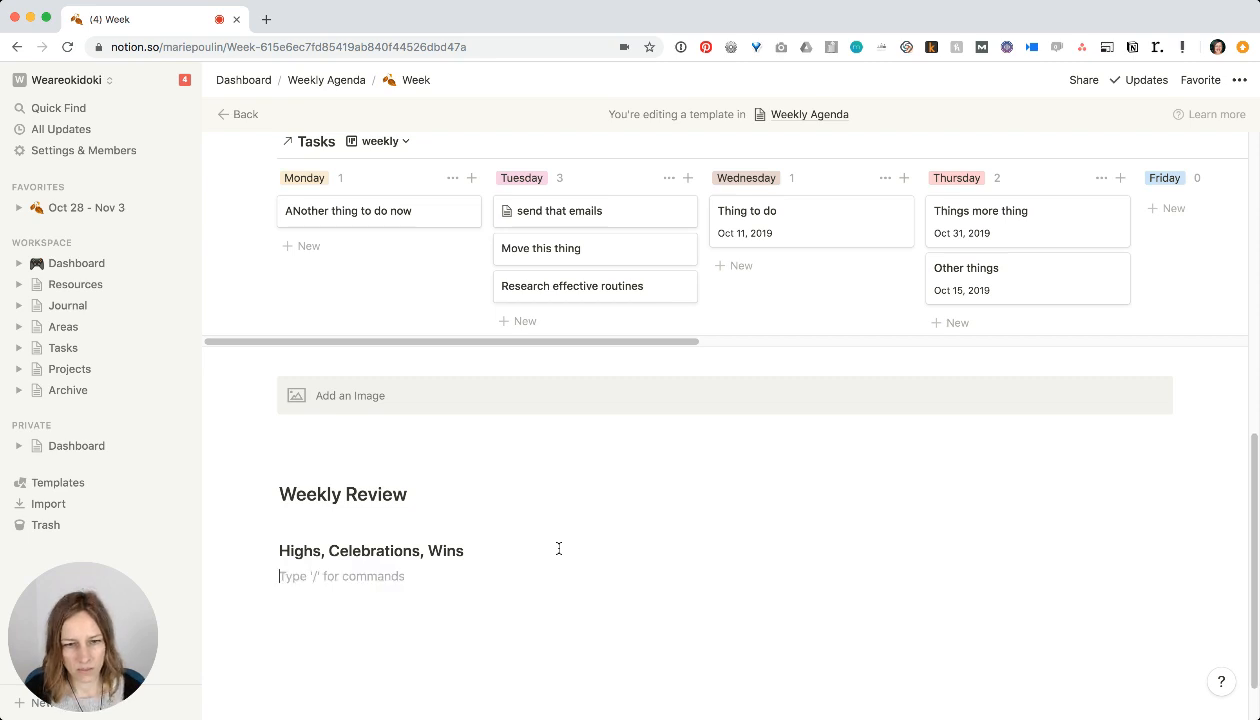
type("Lows, C")
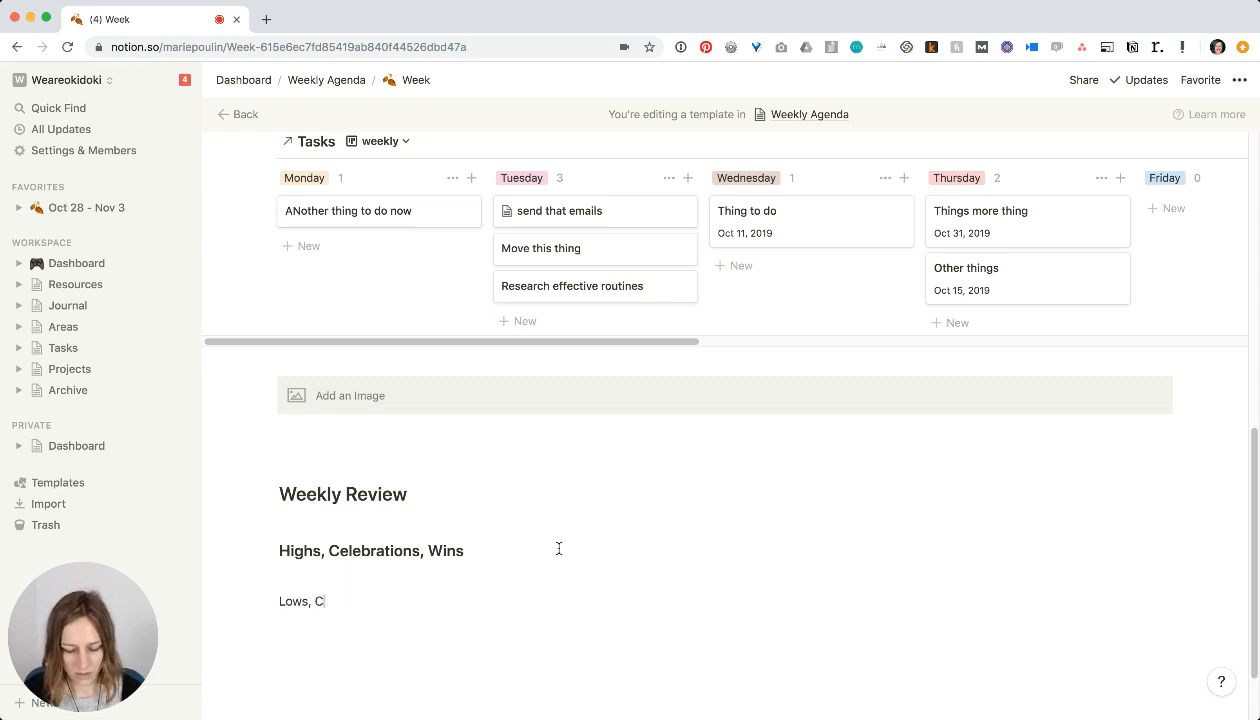
type("hallewnges")
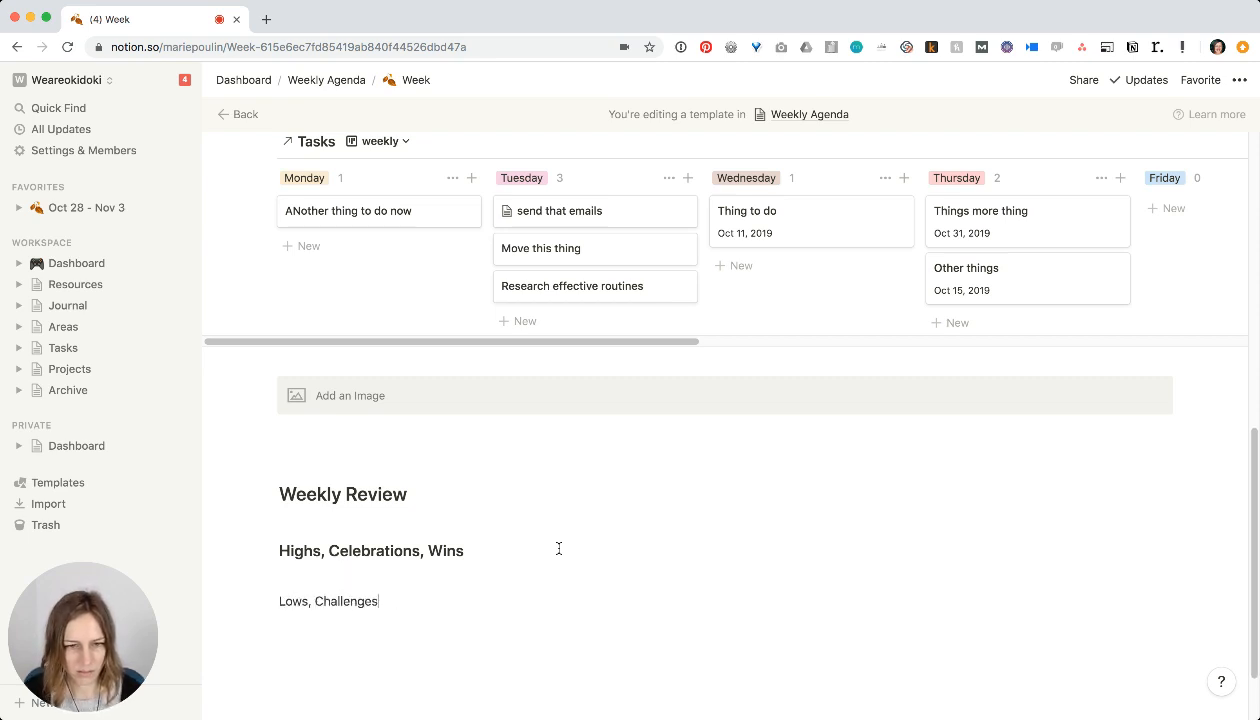
key("super+alt+3")
key("Return")
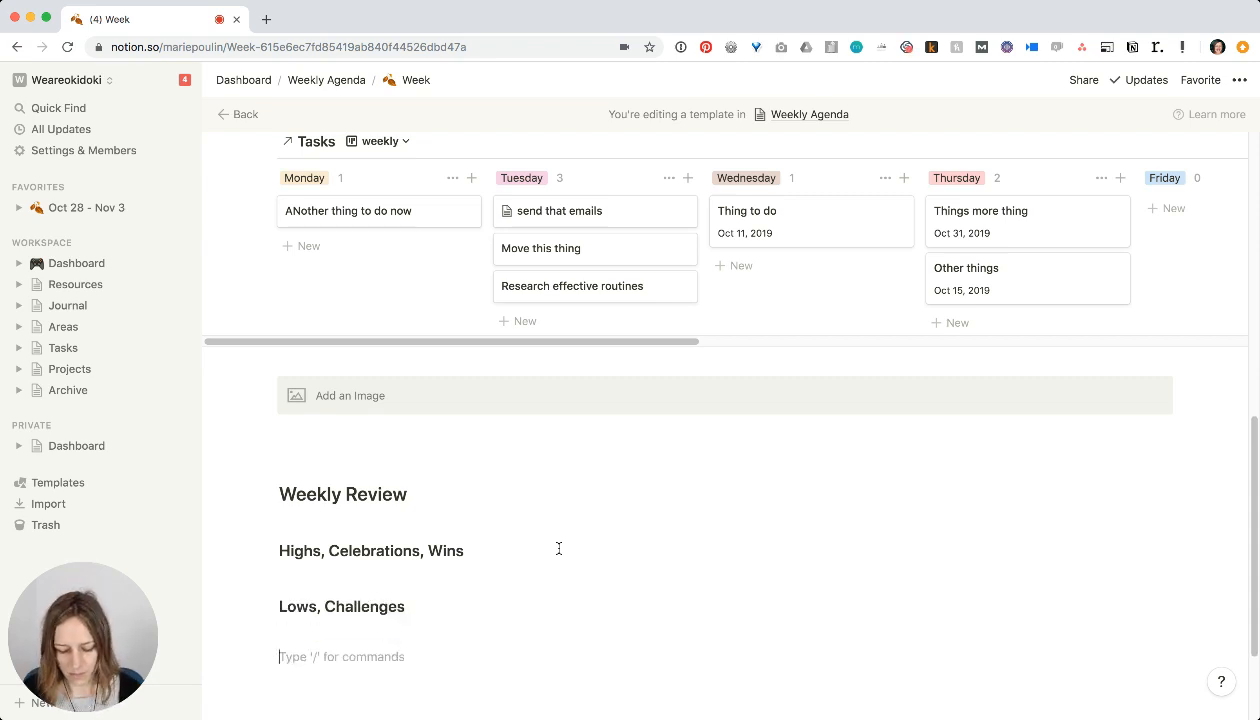
- Add the plain text line "Anything nagging you?" below the "Lows, Challenges" heading
type("ANything")
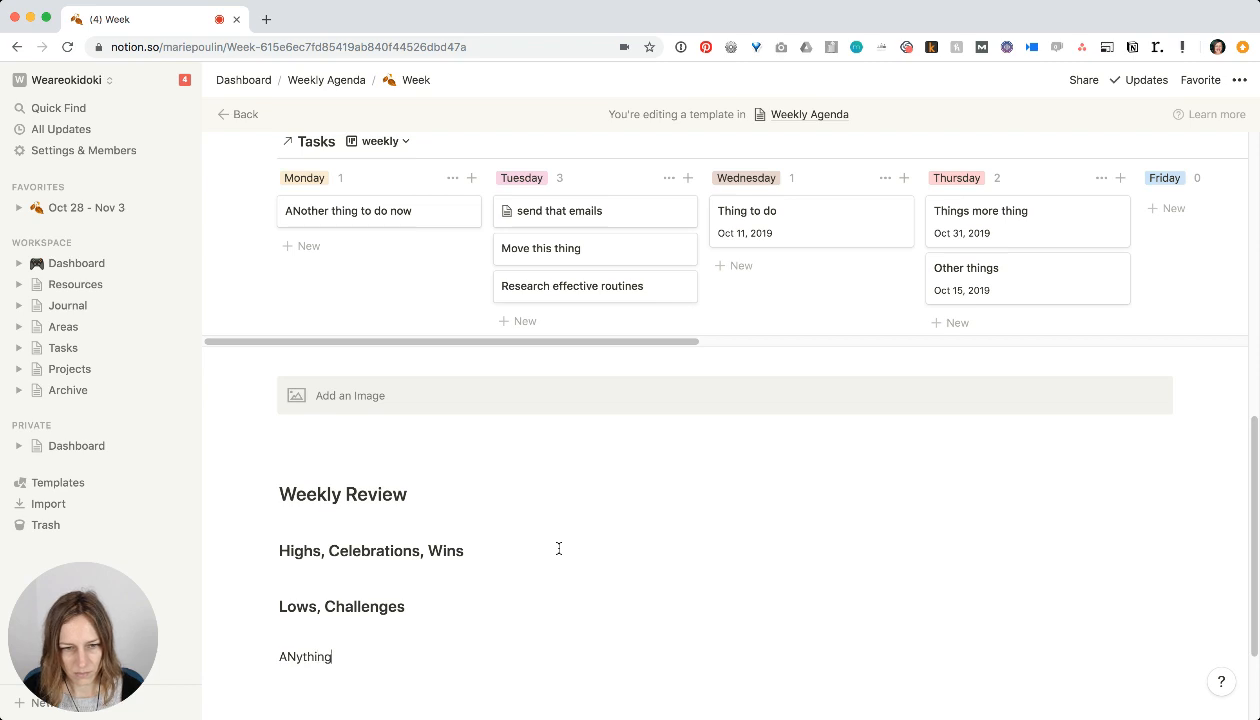
type(" nagging you?")
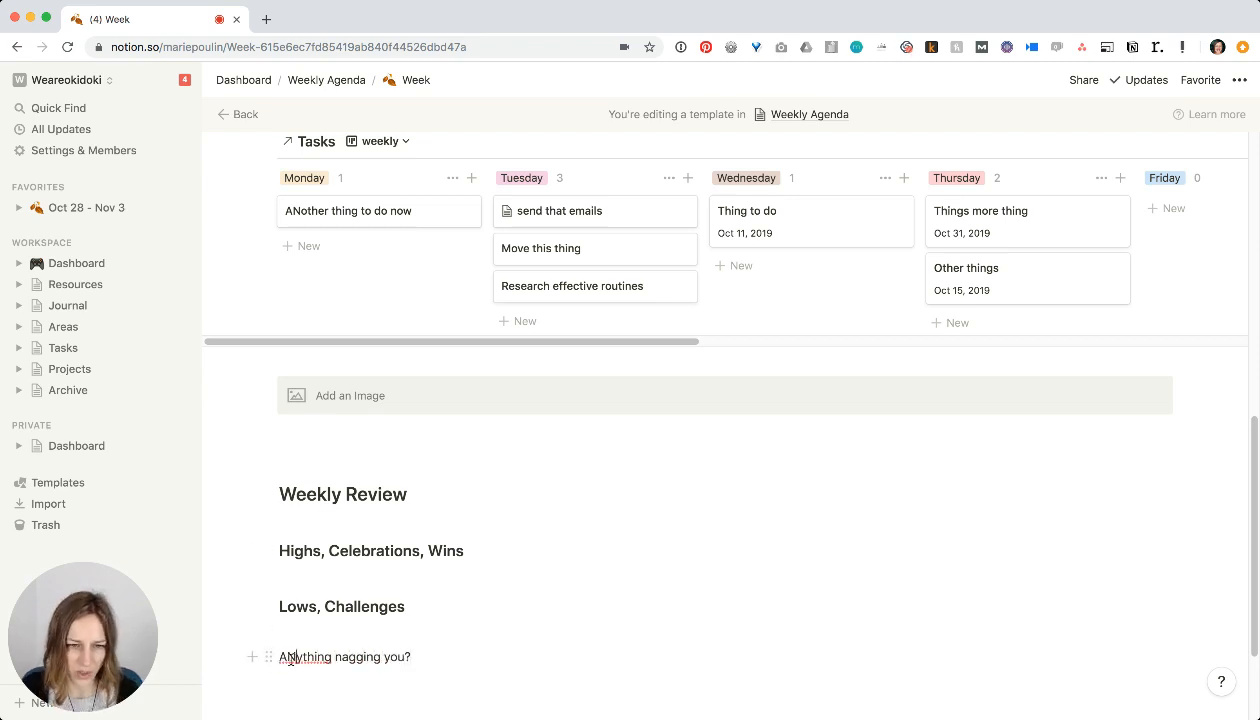
type("n")
left_click(440, 592)
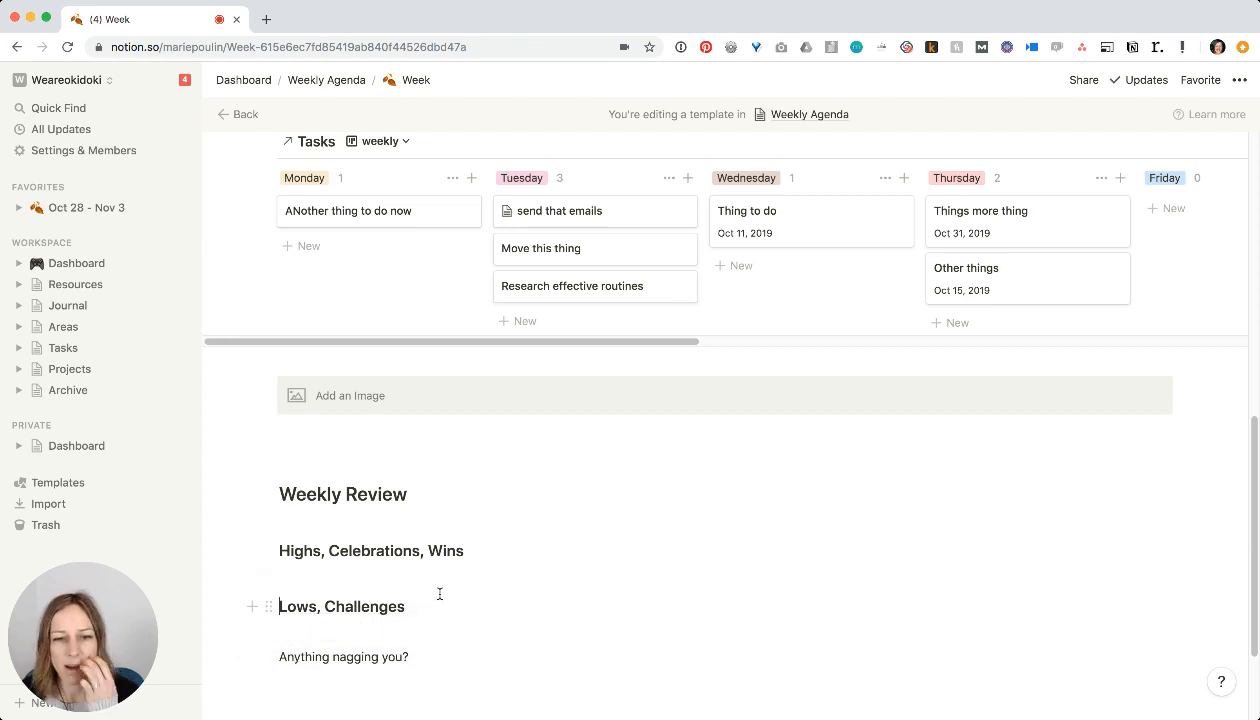
scroll(438, 593, "down", 2)
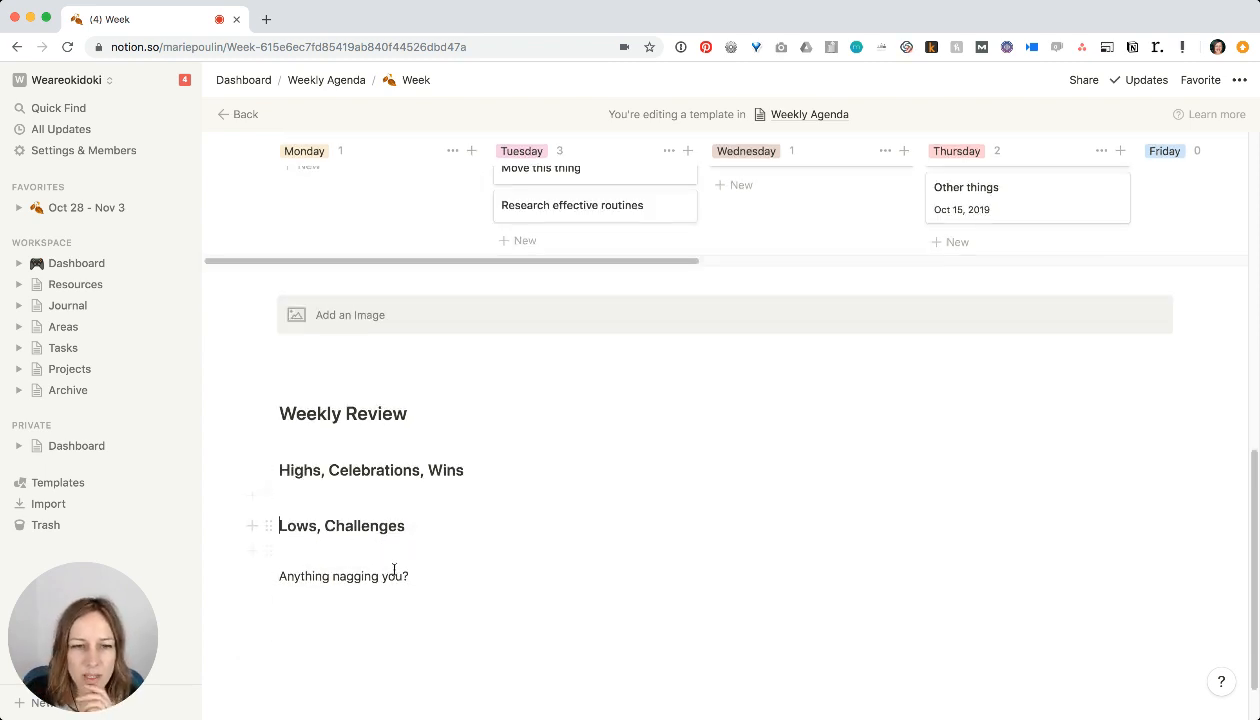
- Add a text property named Wins to the Week template
scroll(399, 565, "up", 10)
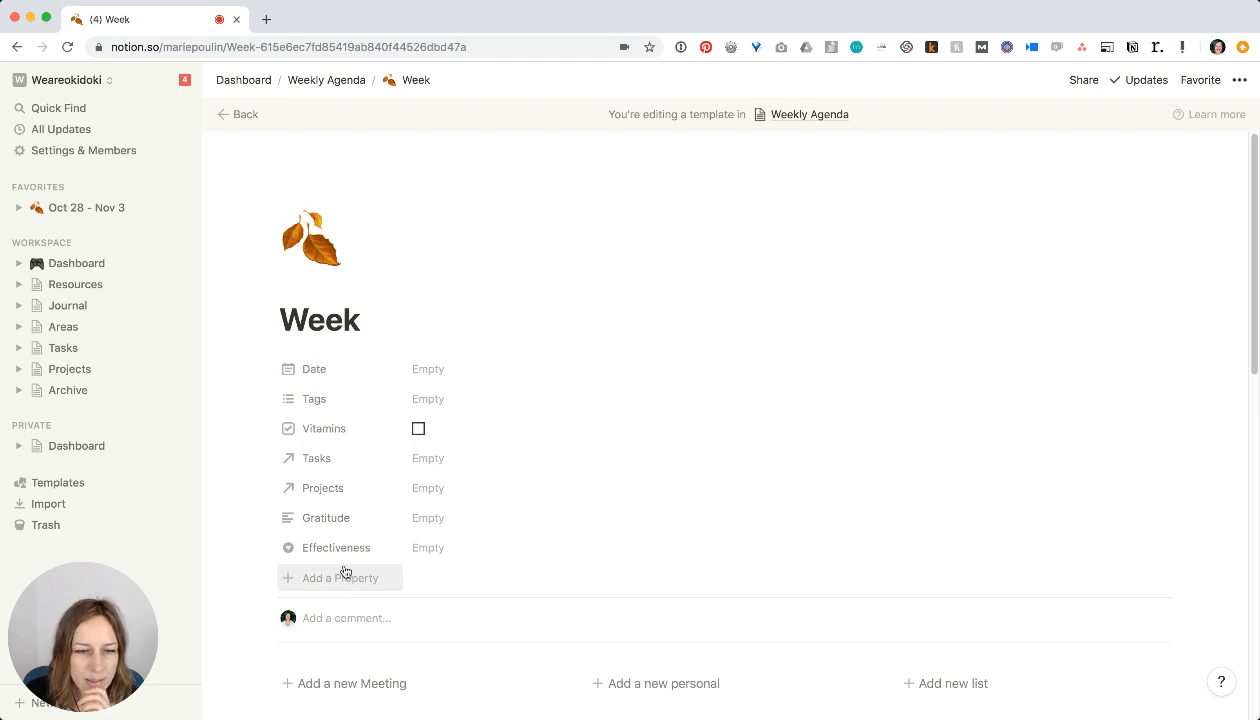
left_click(345, 575)
type("Wins")
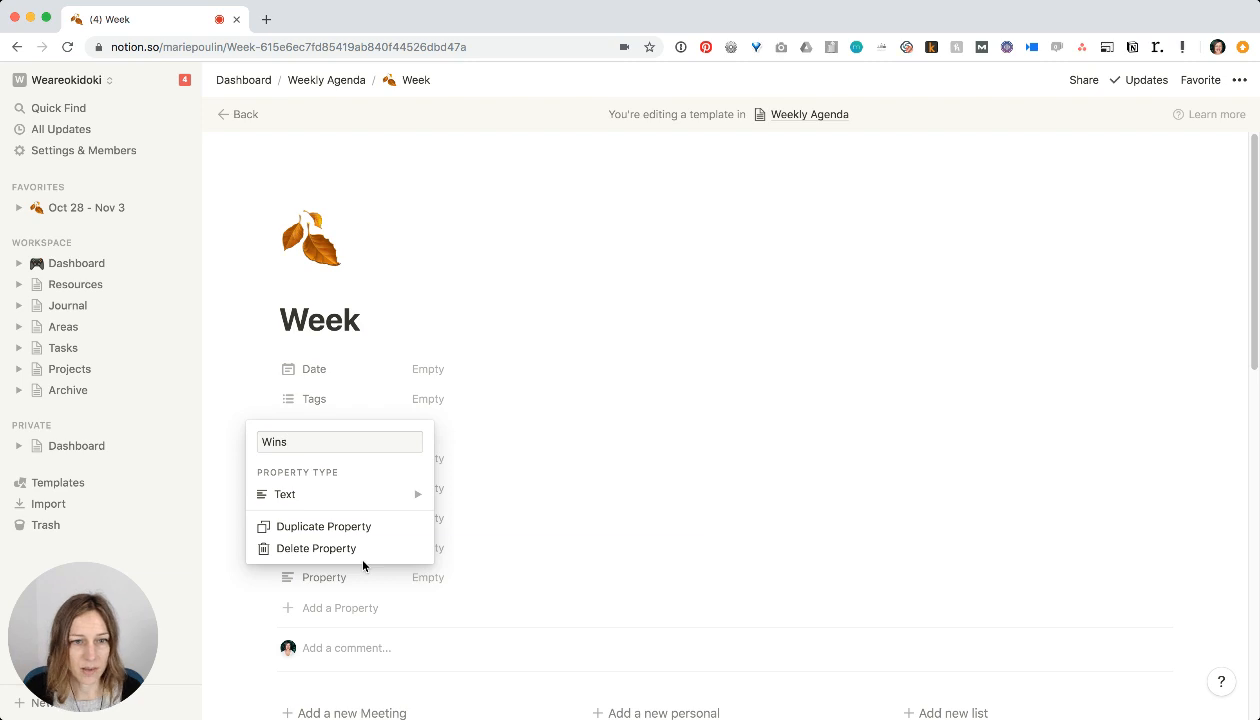
left_click(300, 494)
left_click(694, 574)
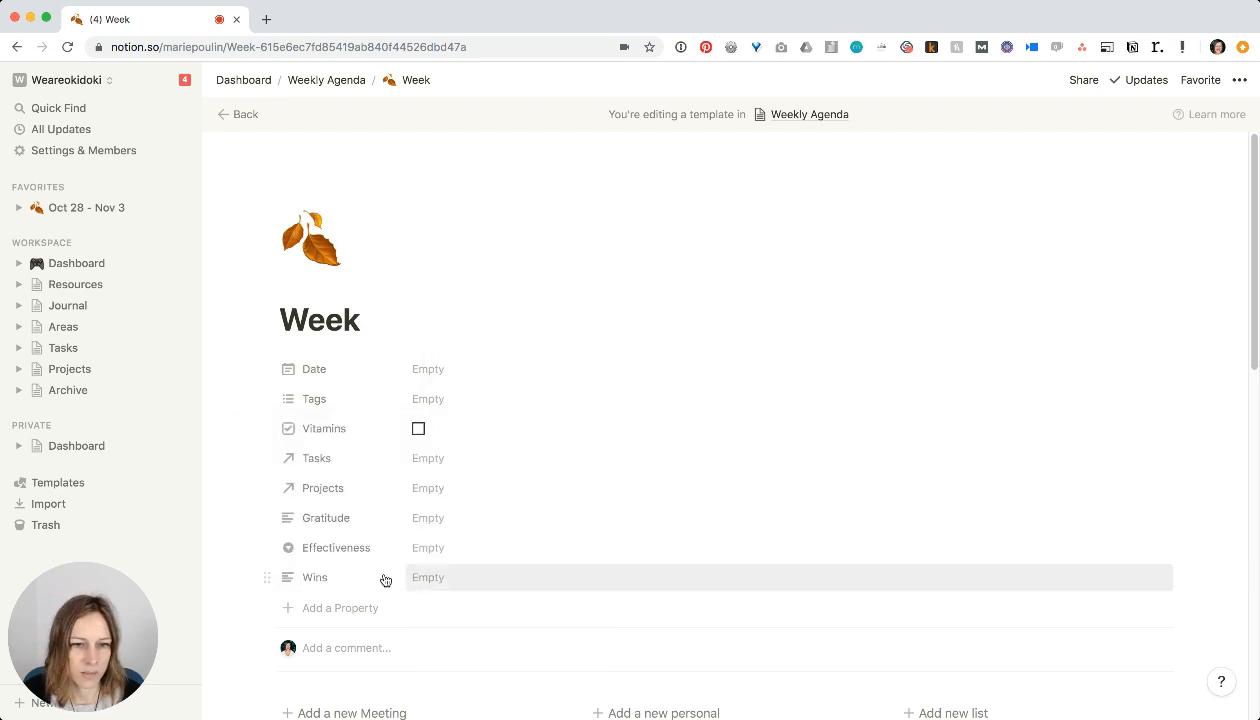
- Add a text property named Challenges below Wins in the Week template
left_click(343, 602)
type("Les")
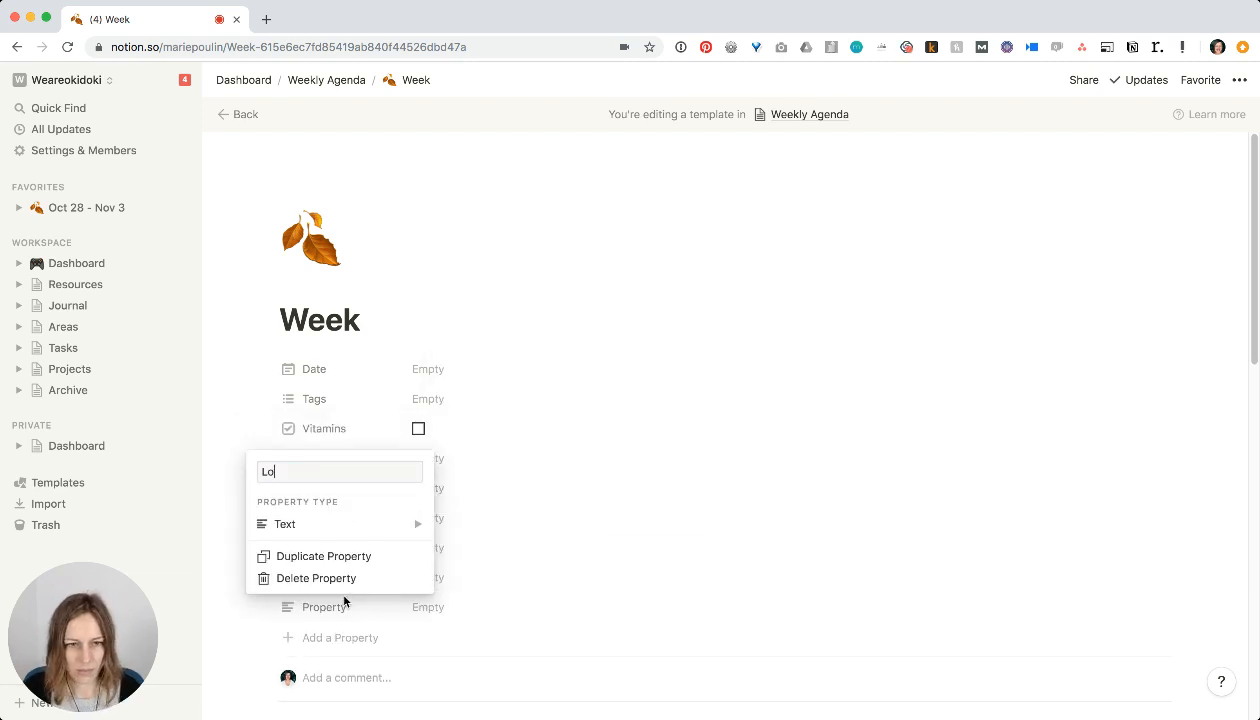
key("BackSpace")
key("BackSpace")
key("BackSpace")
type("Challenges")
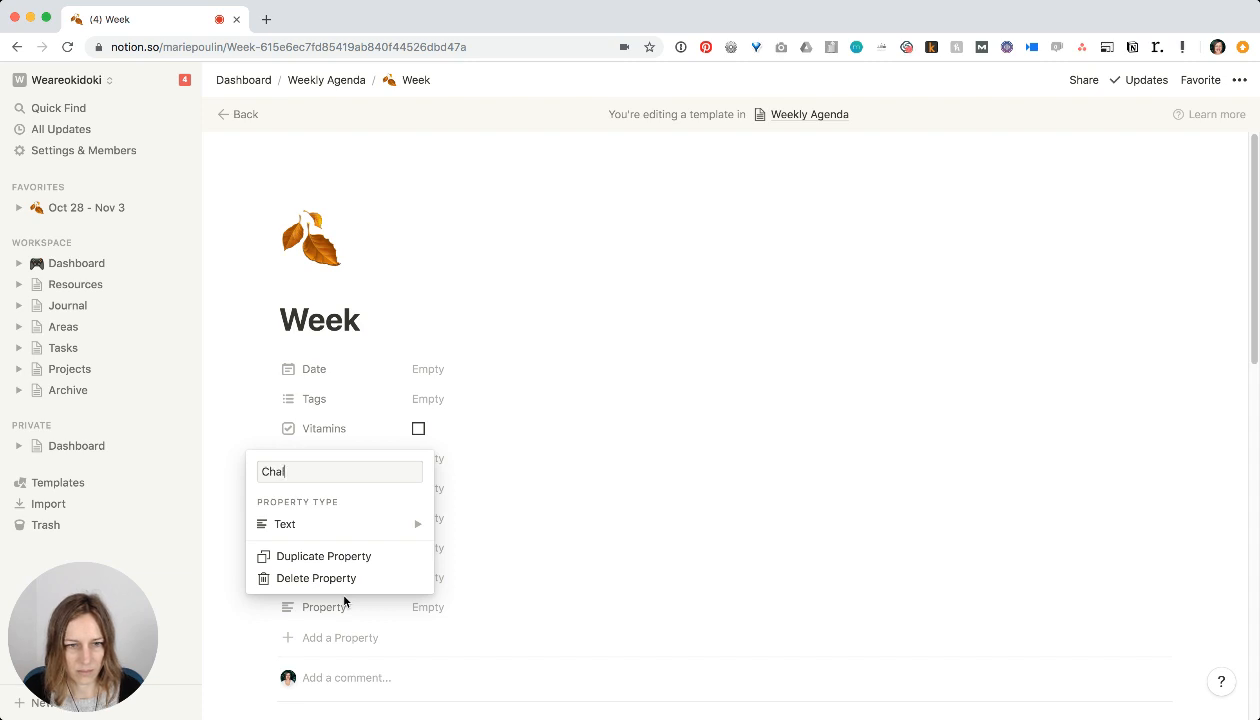
key("Return")
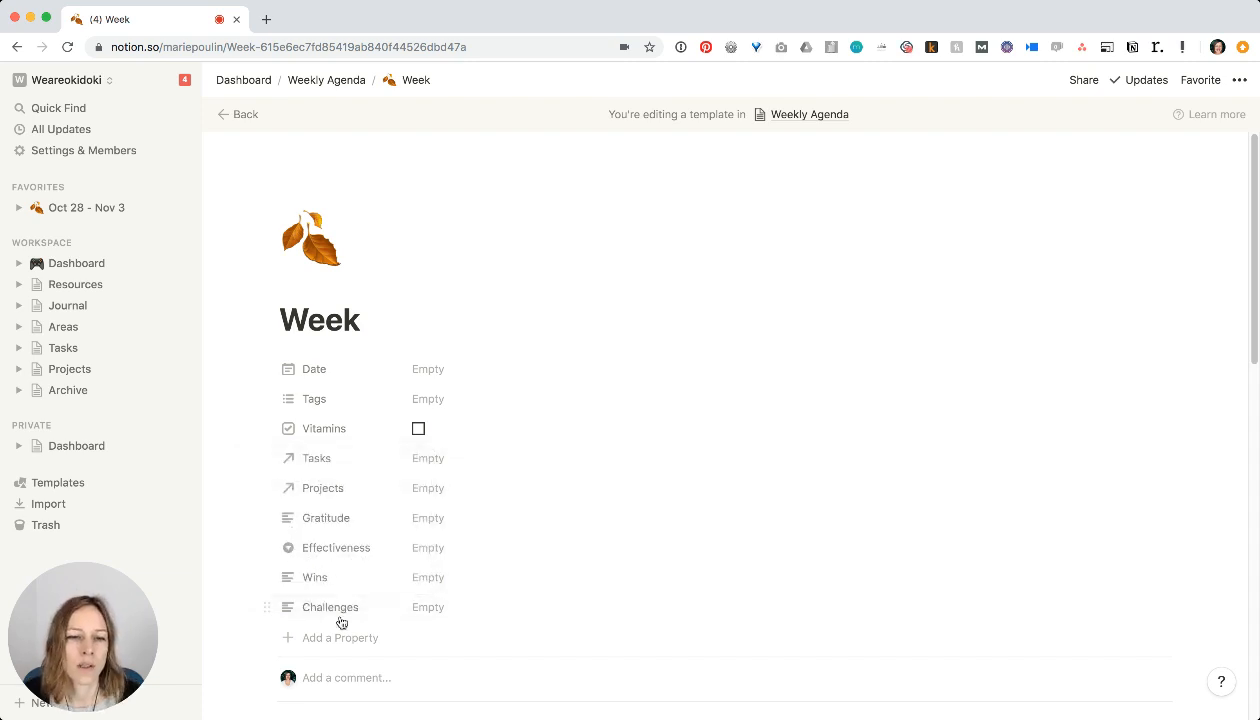
- In the Weekly Agenda's table view, move the Gratitude column directly after Effectiveness and delete the Vitamins property
left_click(330, 80)
left_click(350, 197)
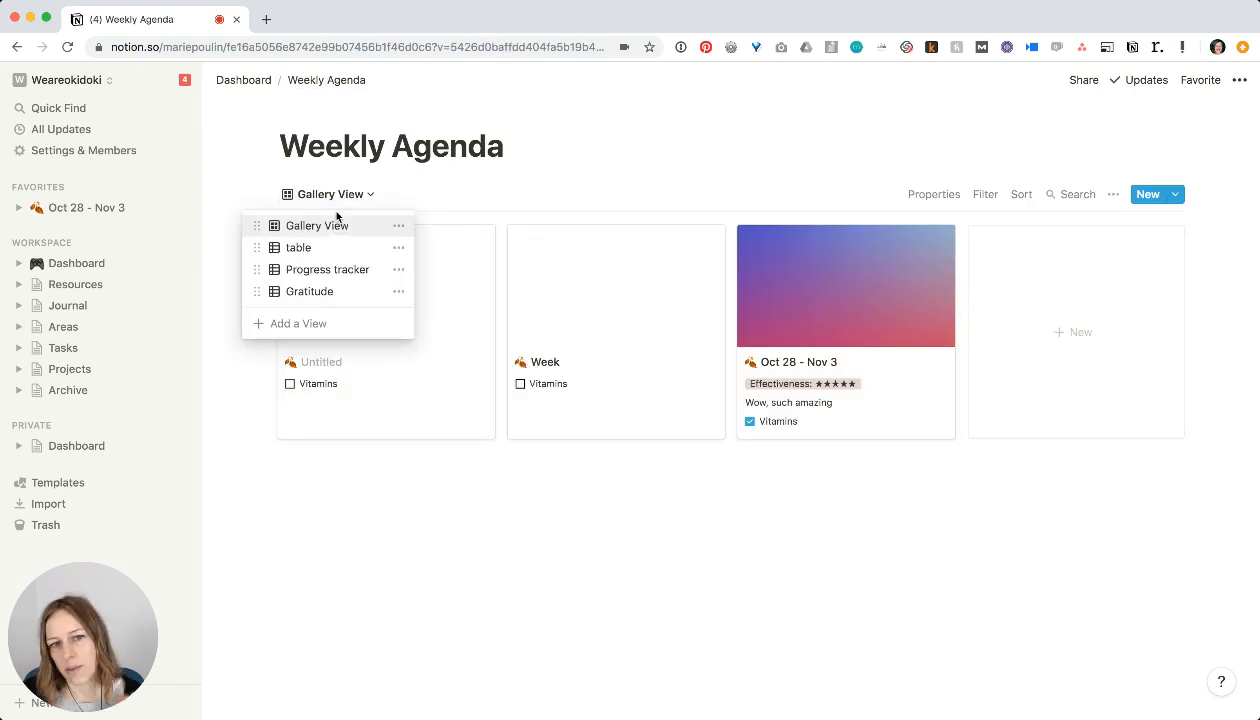
left_click(297, 247)
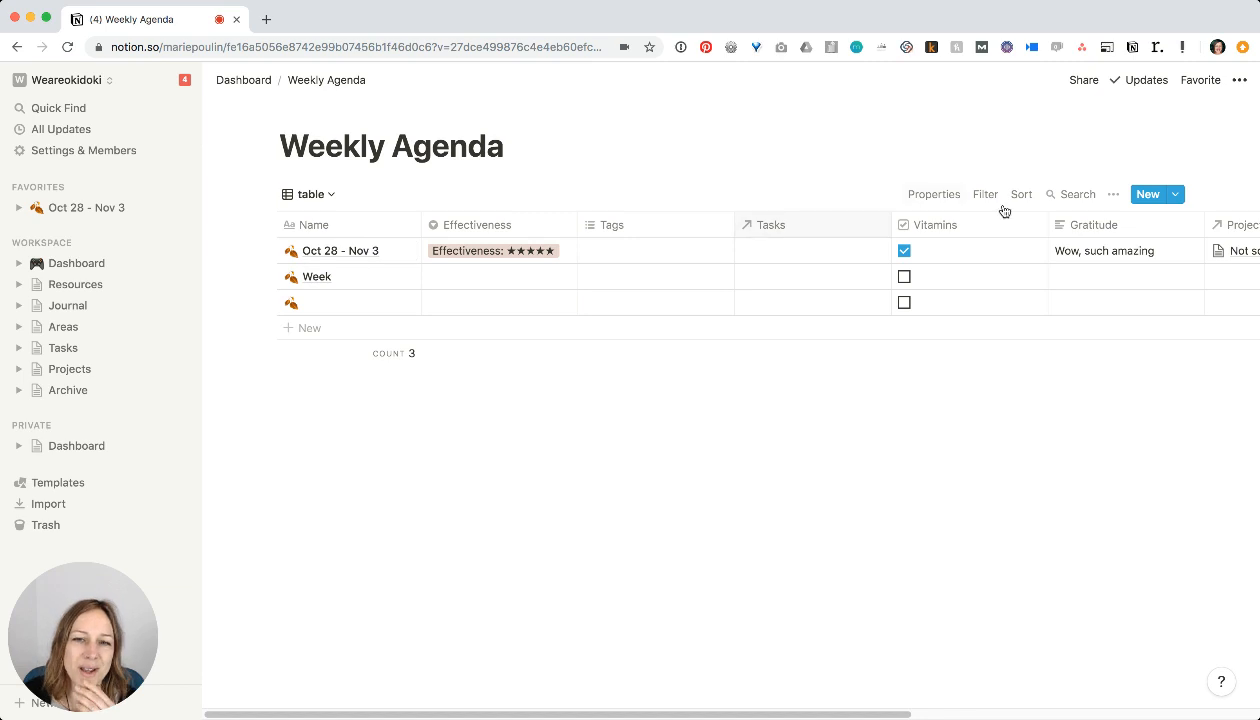
left_click_drag(1140, 226, 650, 218)
left_click(1136, 230)
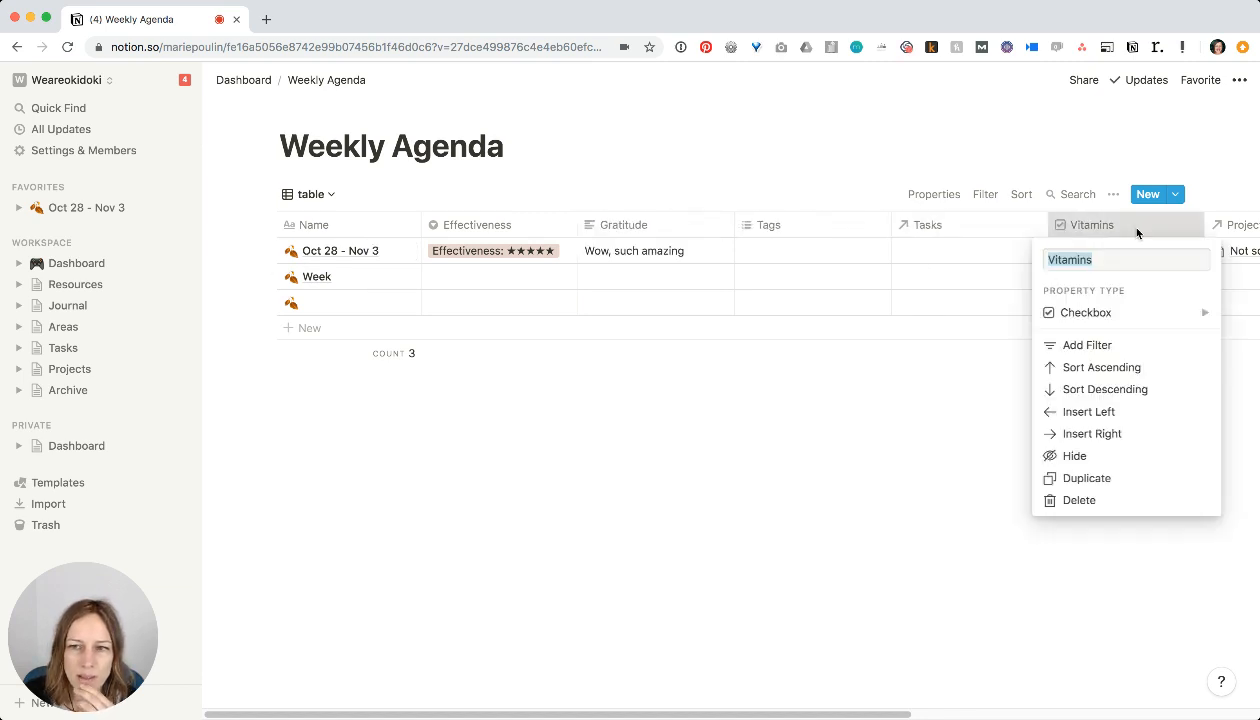
left_click(1077, 500)
- Move the Challenges column directly after Gratitude and the Wins column directly after Challenges
left_click_drag(1224, 230, 736, 227)
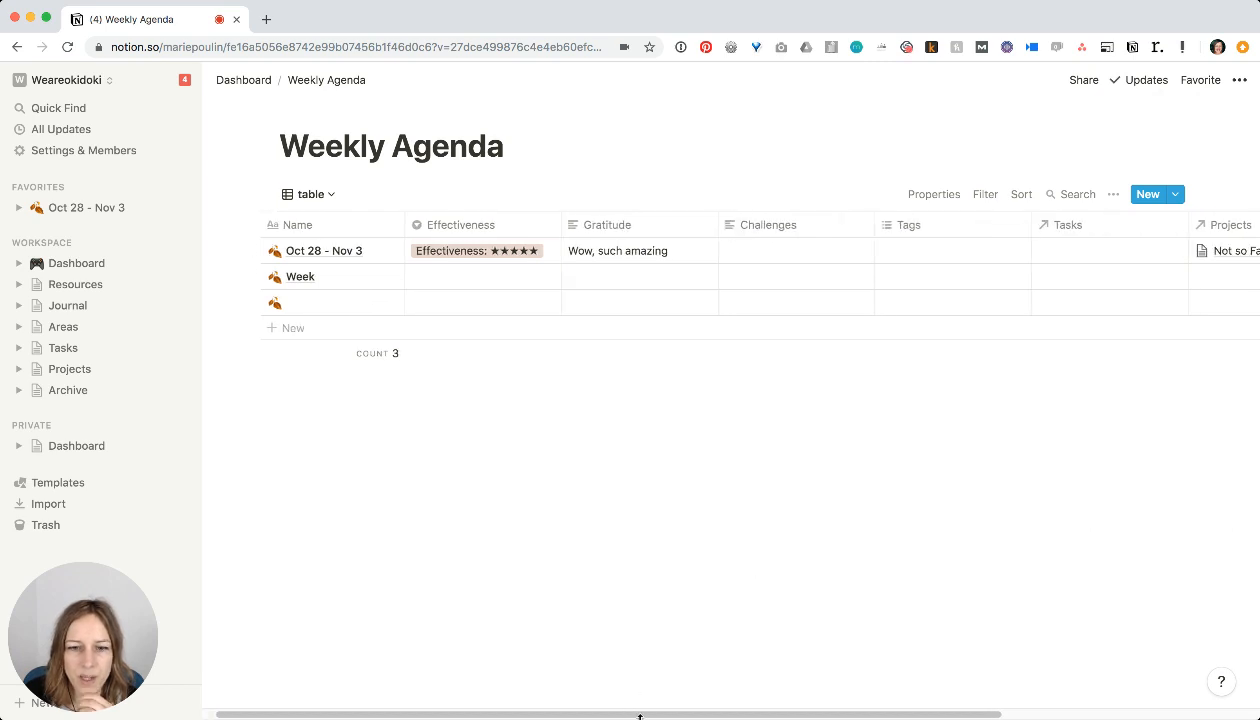
left_click_drag(644, 716, 901, 716)
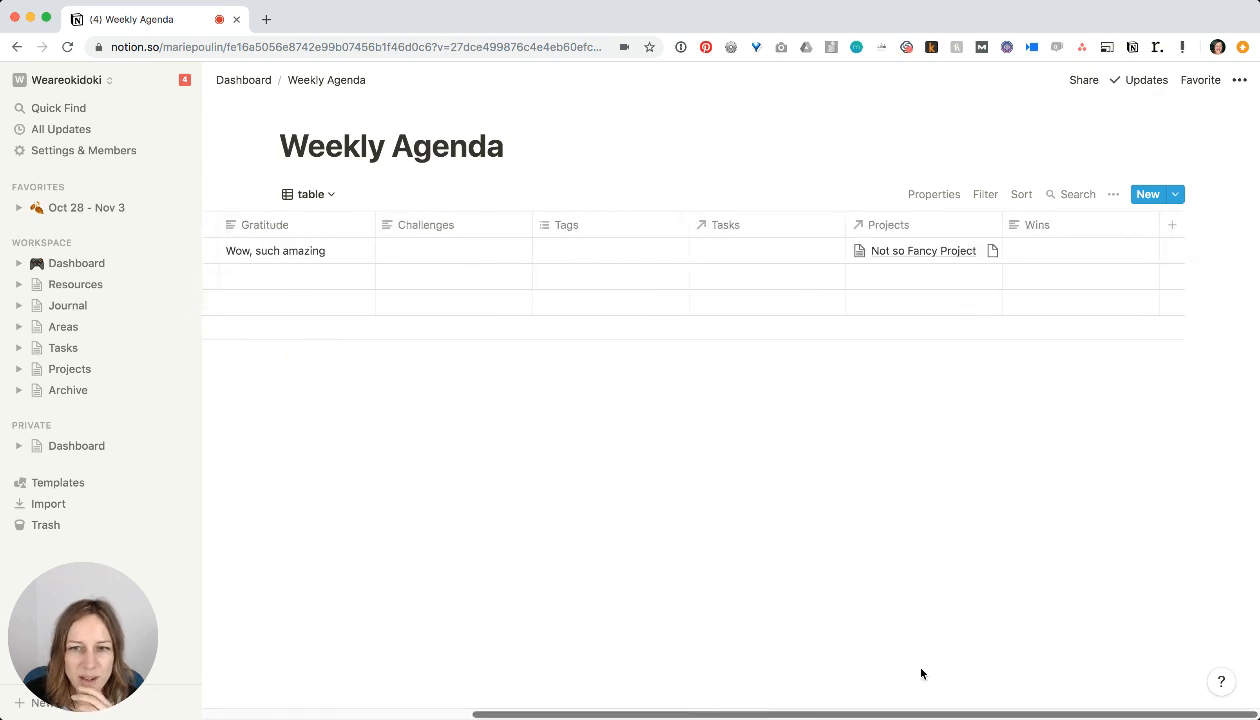
left_click_drag(1103, 224, 605, 226)
left_click_drag(606, 716, 333, 716)
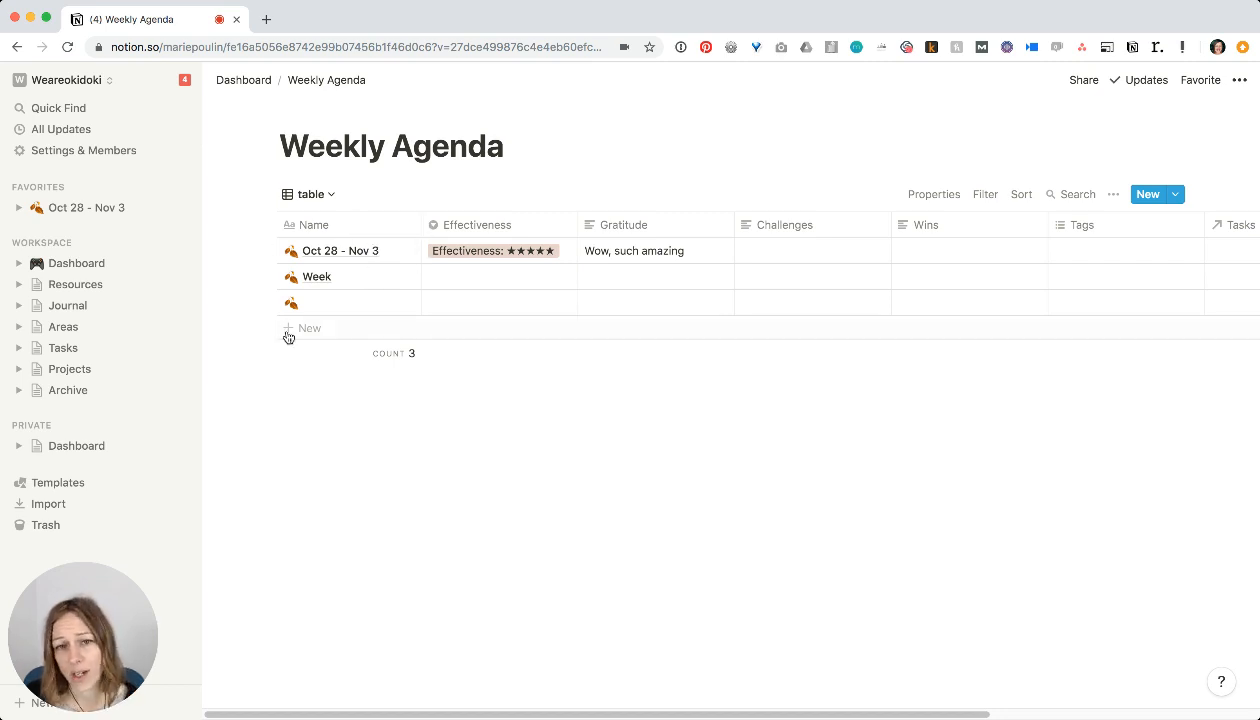
- Delete the untitled entry from the Weekly Agenda table
left_click_drag(225, 305, 300, 306)
key("BackSpace")
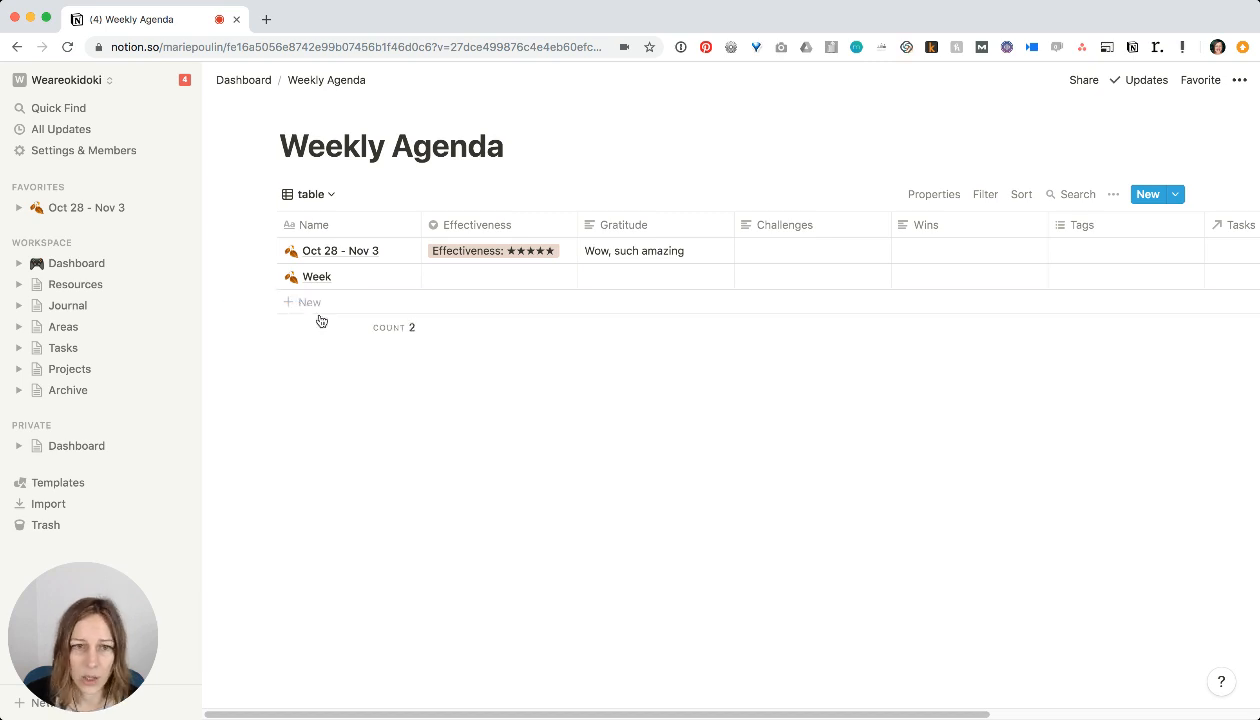
- Rename the Week entry in the Weekly Agenda table as "Oct 21 - 27"
left_click(392, 277)
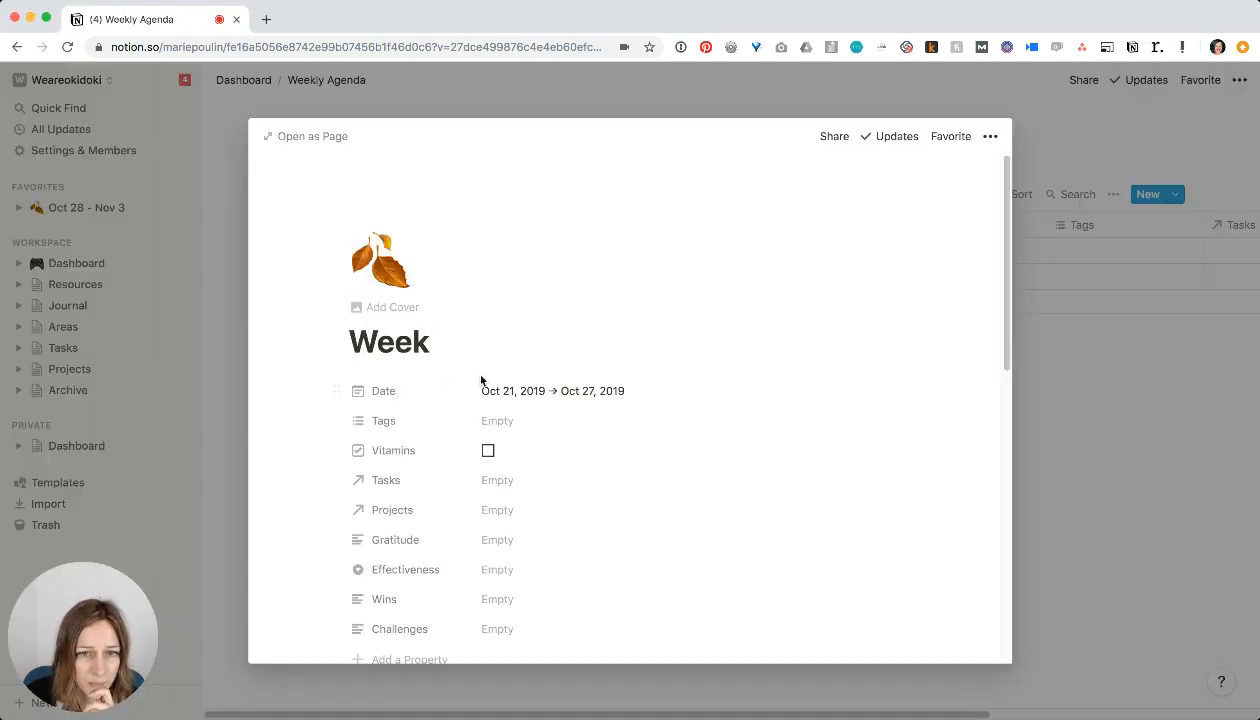
double_click(402, 342)
type("O")
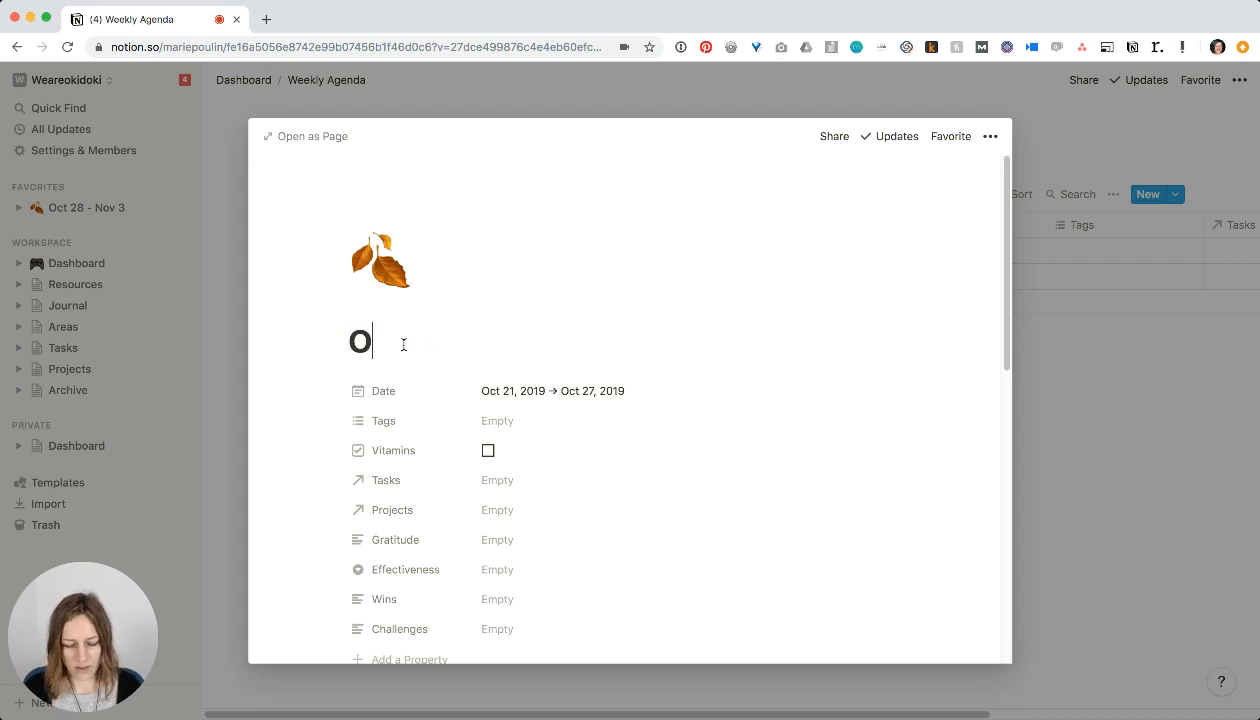
type("ct 21 - Oct")
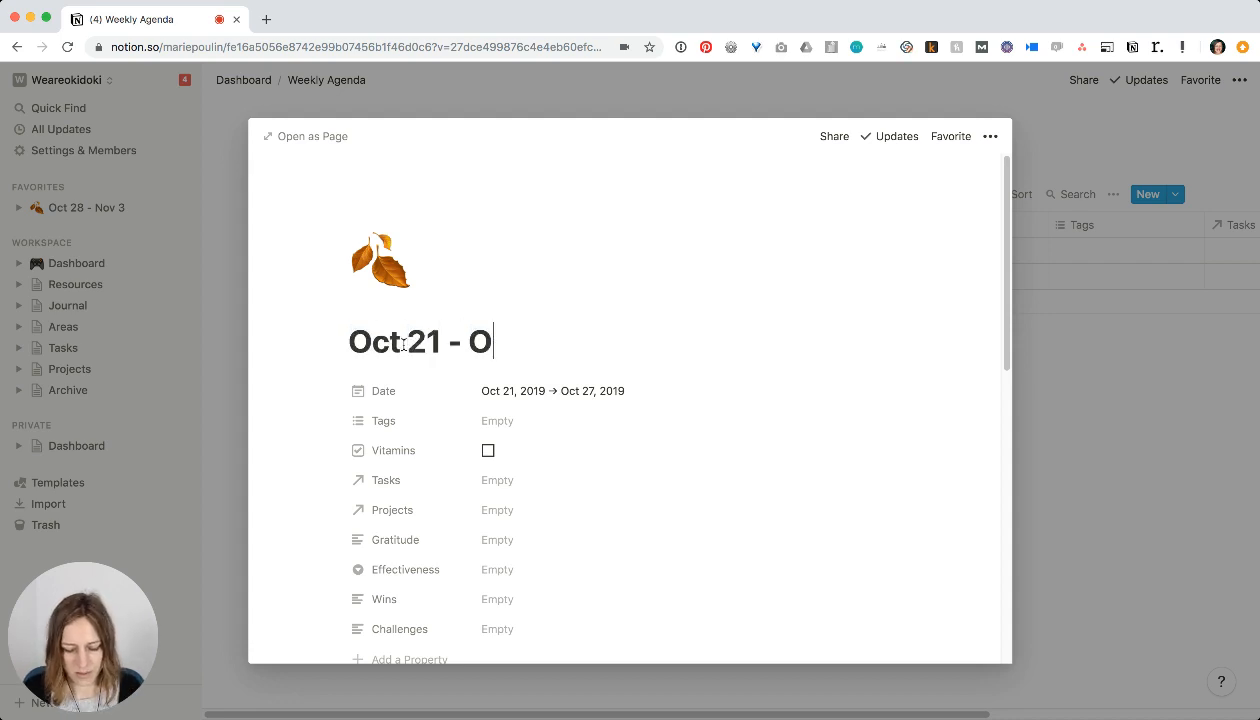
key("BackSpace")
key("BackSpace")
key("BackSpace")
type("27")
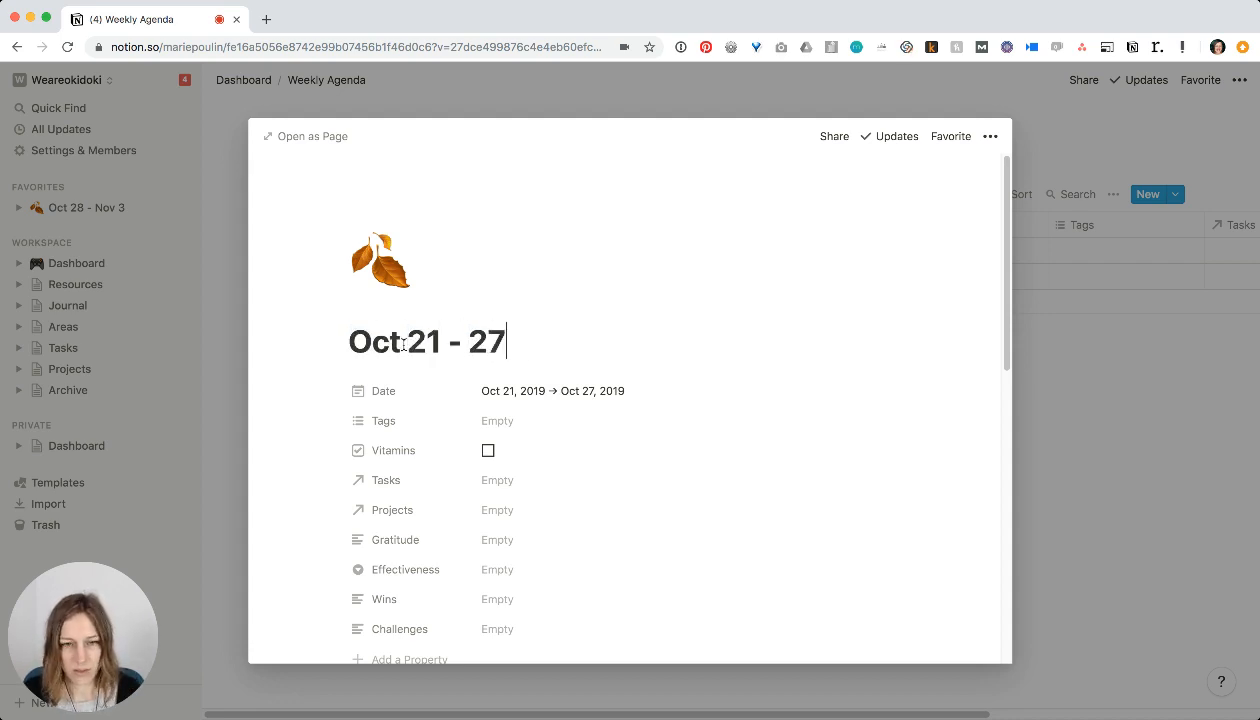
key("Escape")
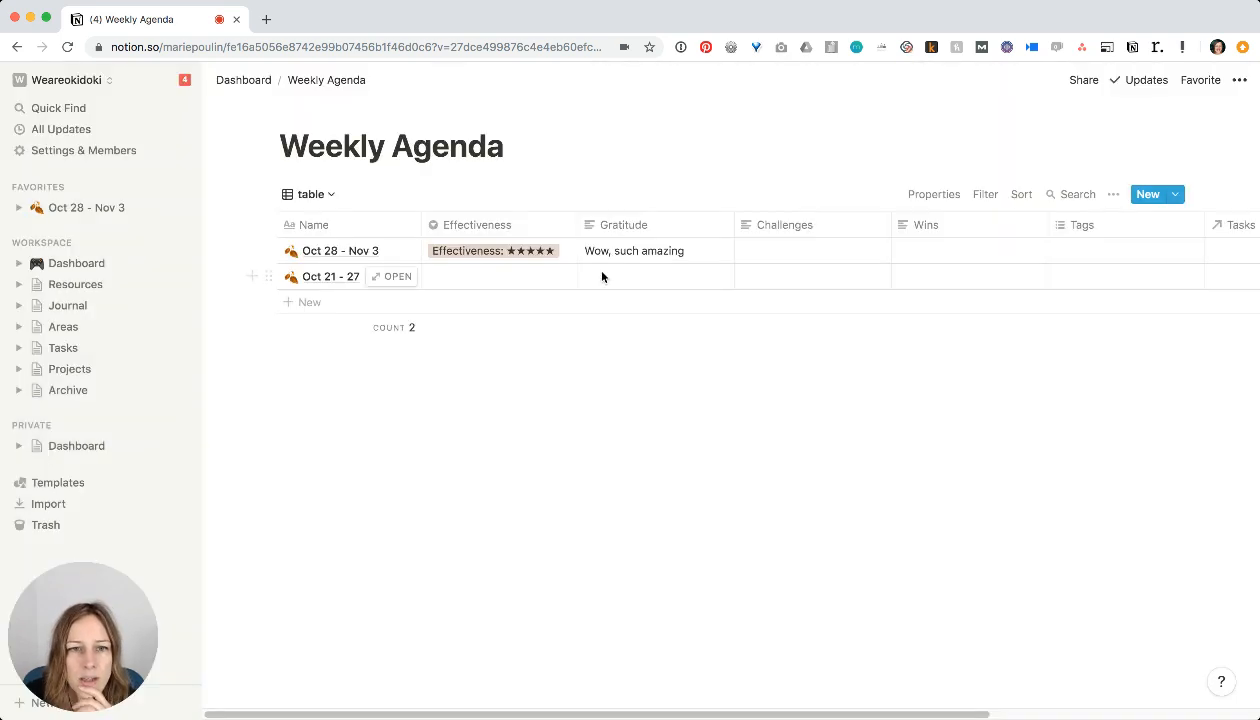
- Create the option "Effectiveness: ★★★" and assign it as the Oct 21 - 27 entry's Effectiveness
left_click(530, 278)
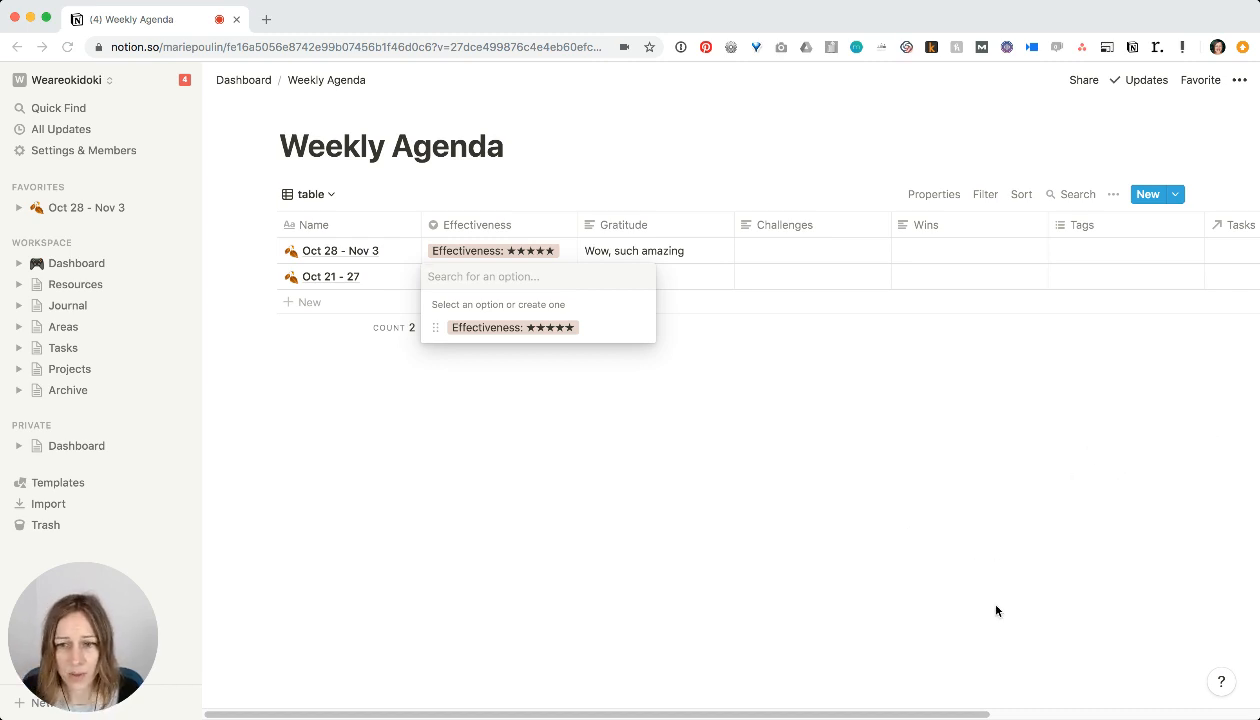
type("★")
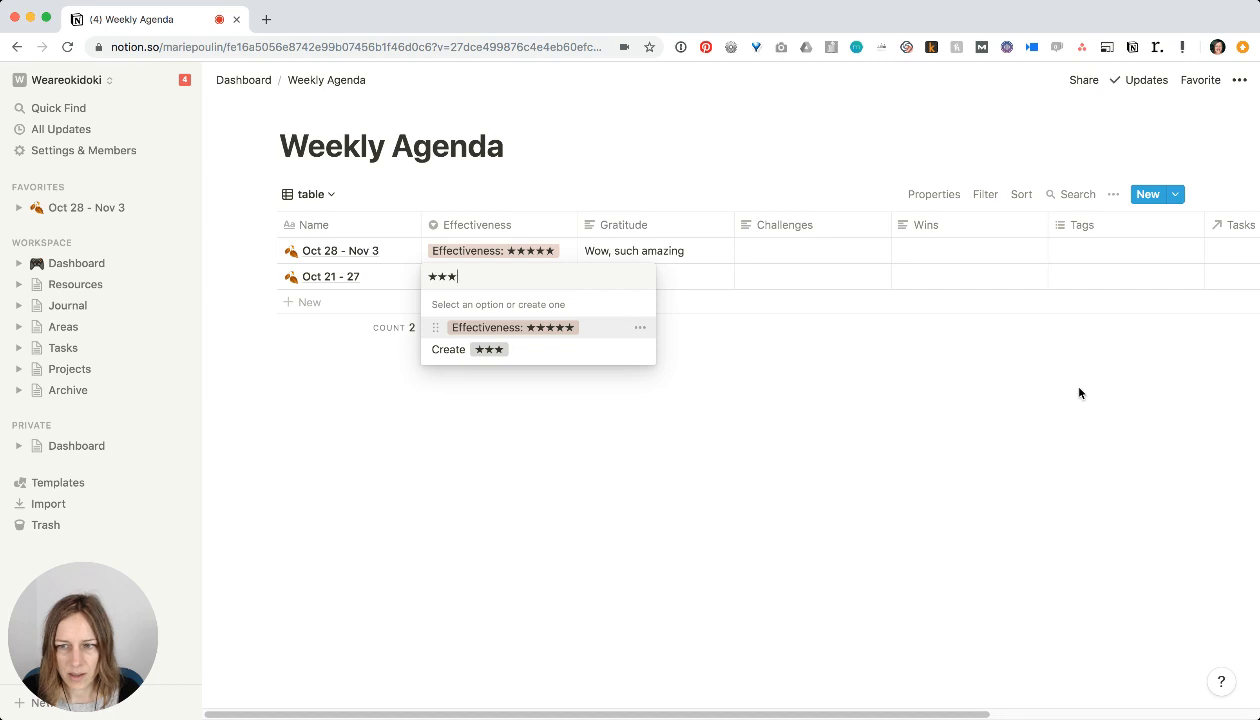
type("Effectiven")
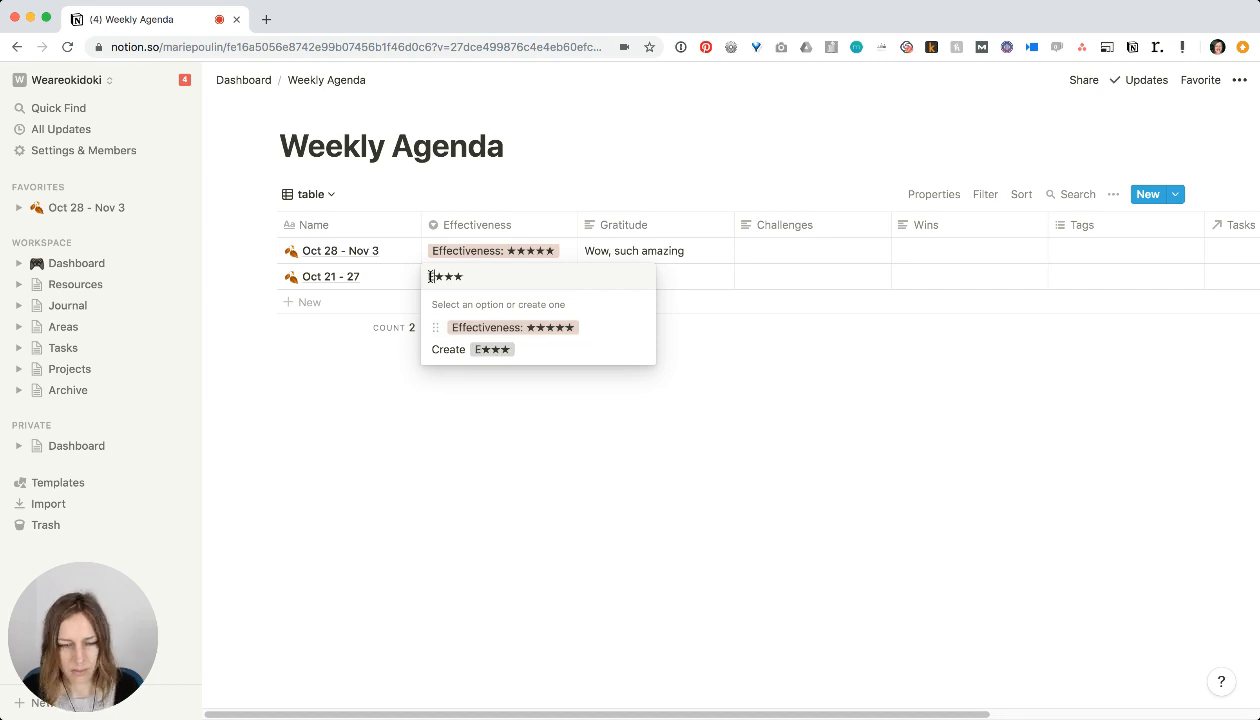
type("ess:")
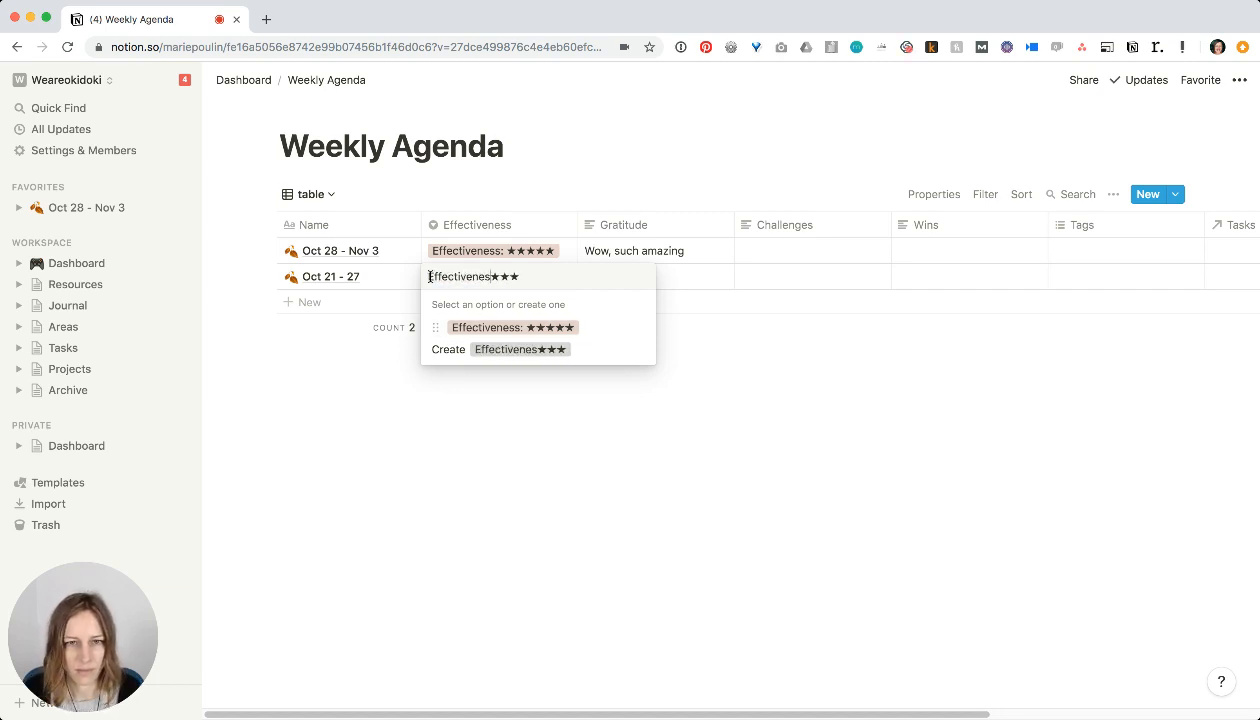
left_click(549, 350)
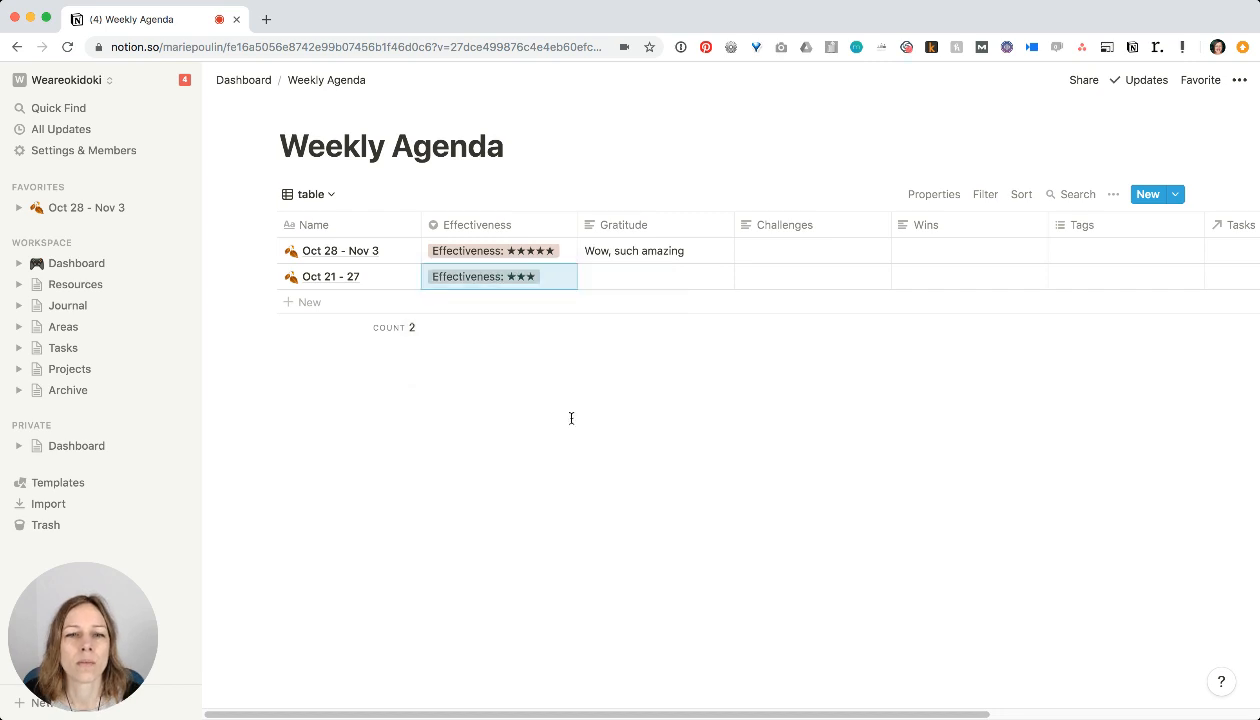
- Enter "More beautiful flowers!" as the Gratitude text of the Oct 21 - 27 entry
left_click(652, 274)
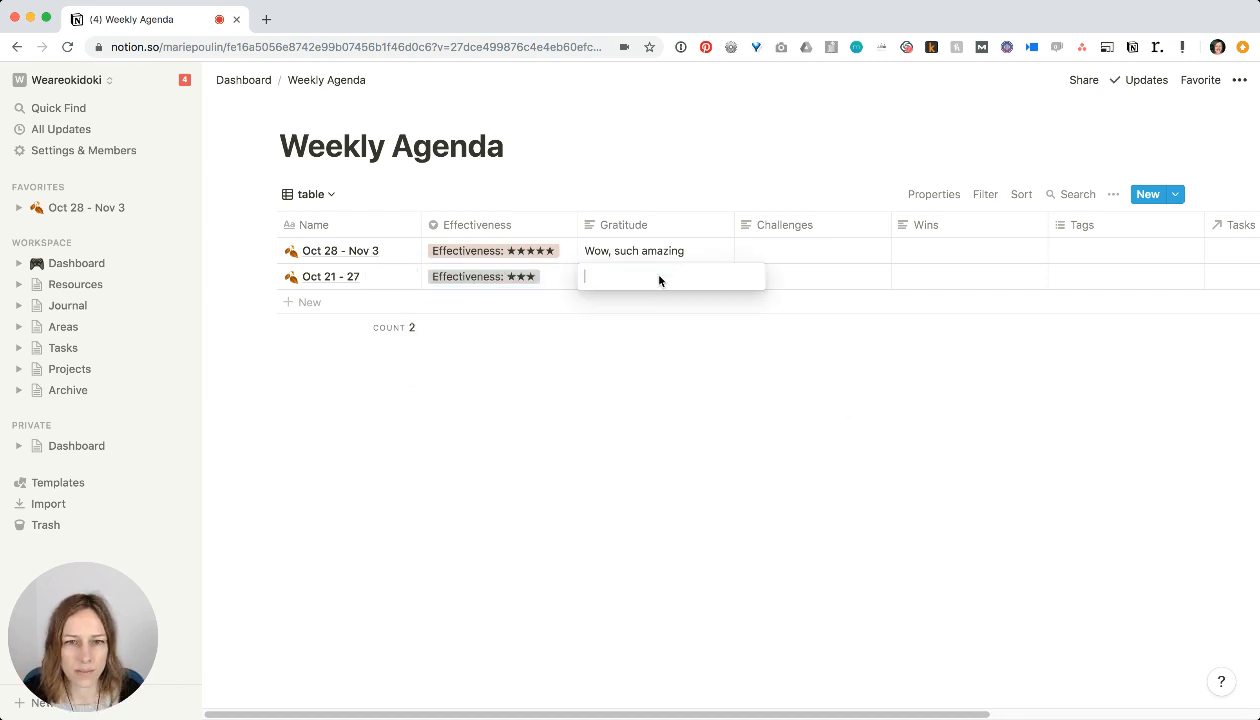
type("More beautiful flowers!")
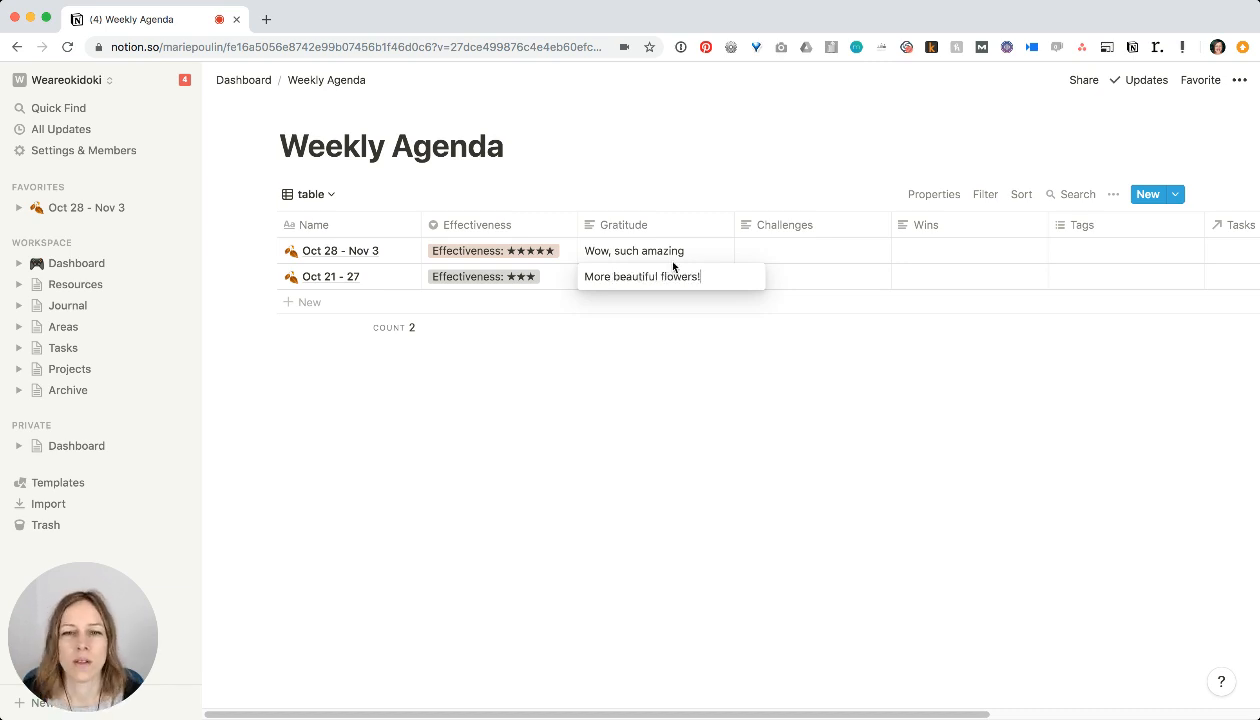
key("Escape")
- Enter "Wow this is hard" as the Challenges text of the Oct 28 - Nov 3 entry
left_click(822, 247)
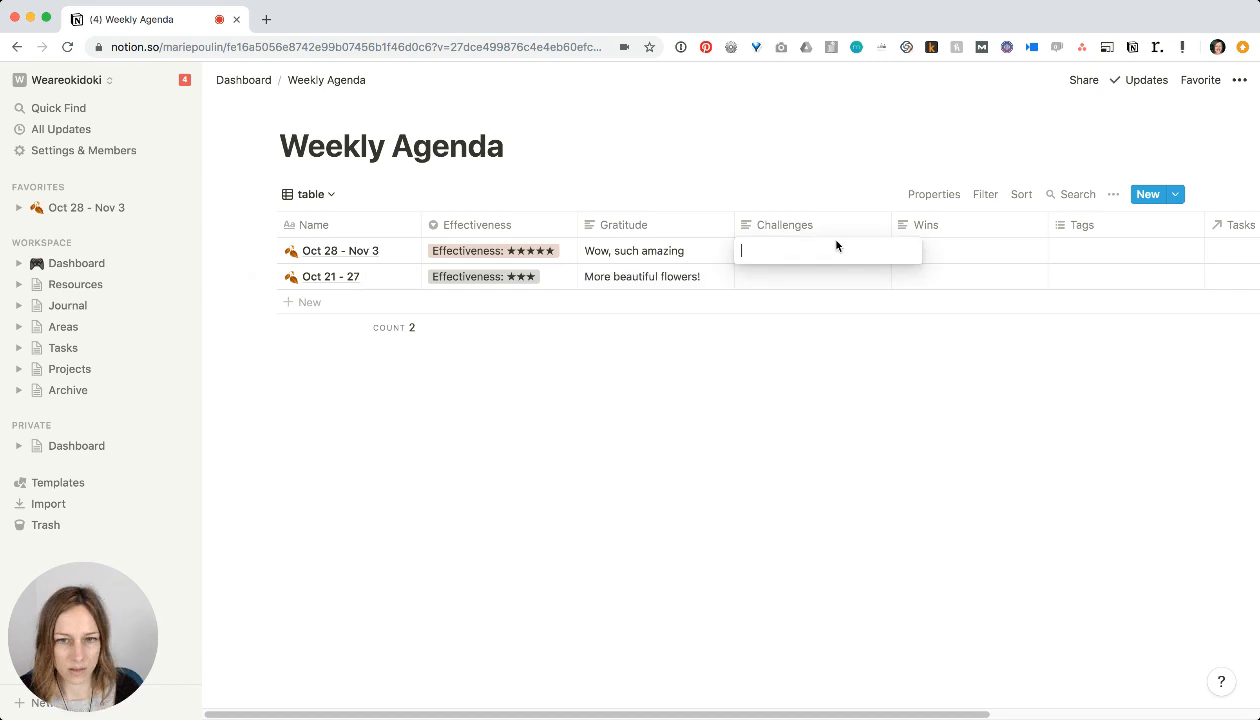
type("Wow this is har")
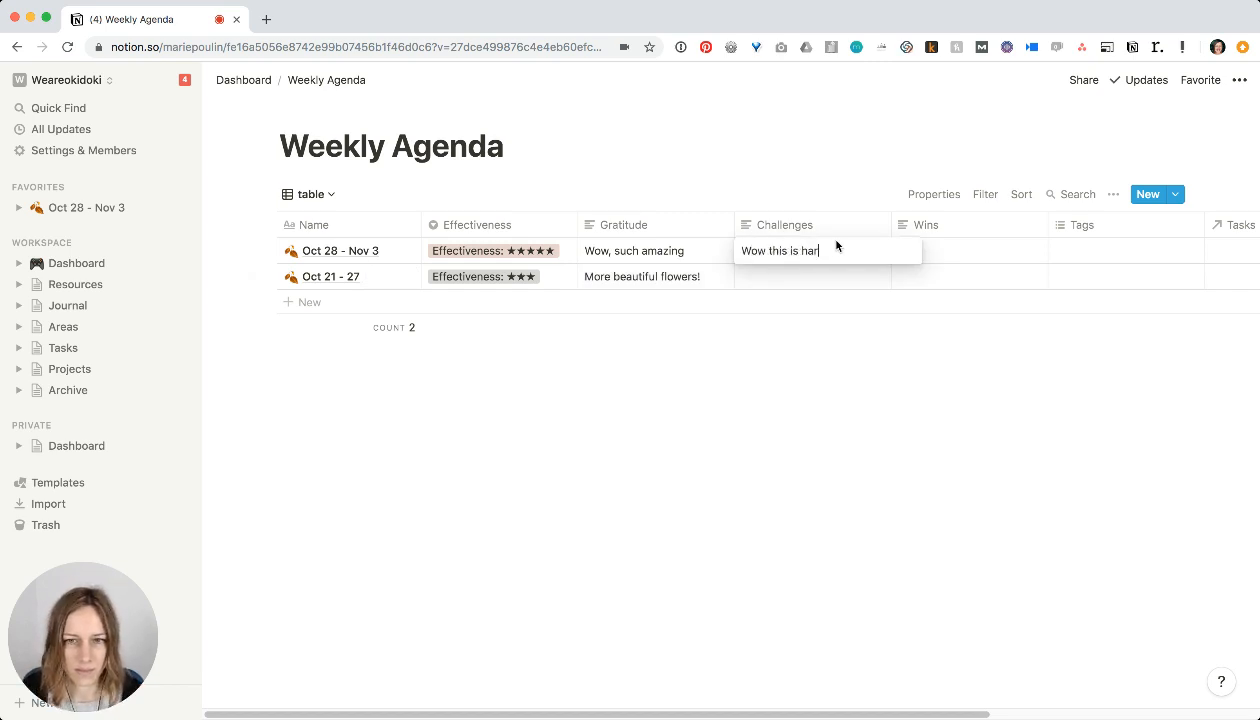
type("d")
key("Escape")
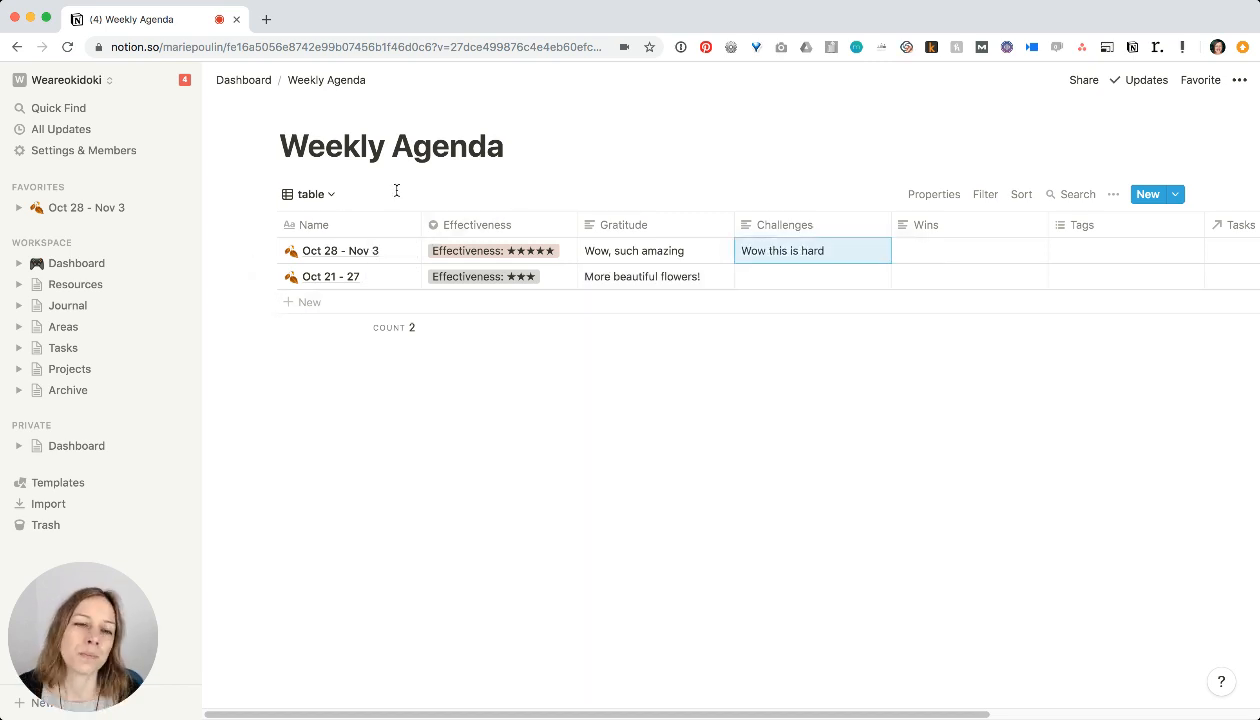
- Add a calendar-type view named Calendar to the Weekly Agenda database
left_click(326, 199)
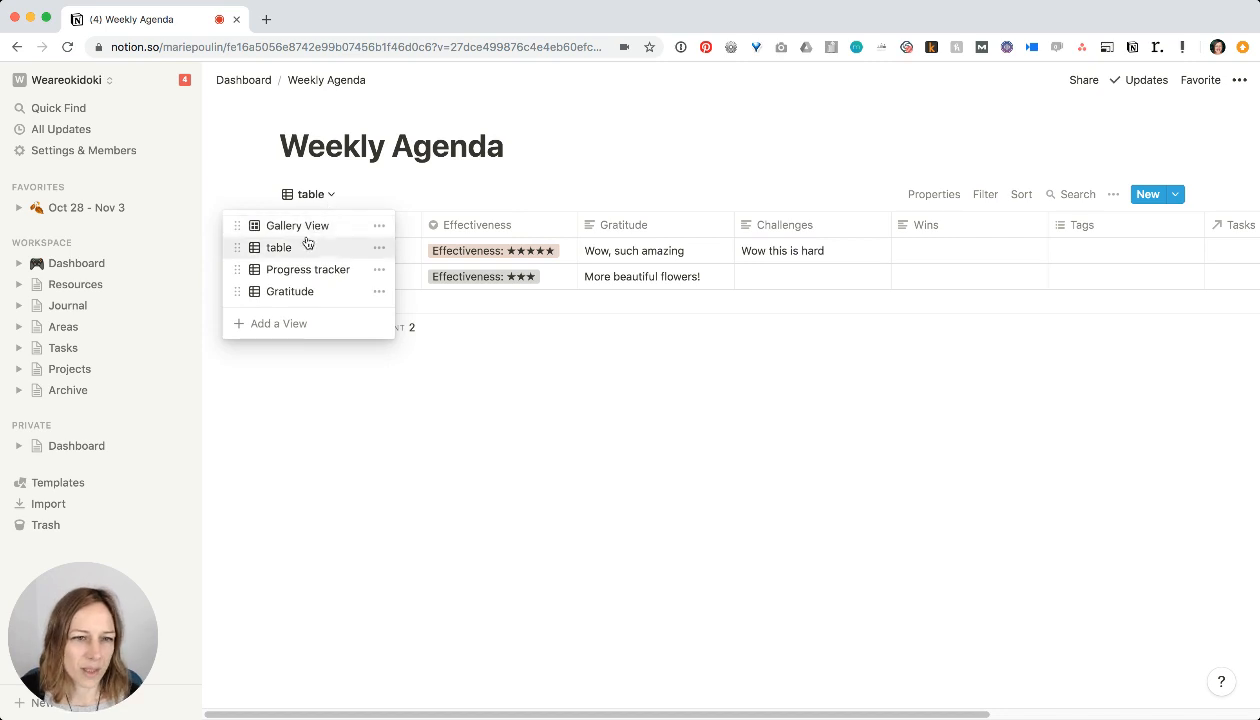
left_click(315, 225)
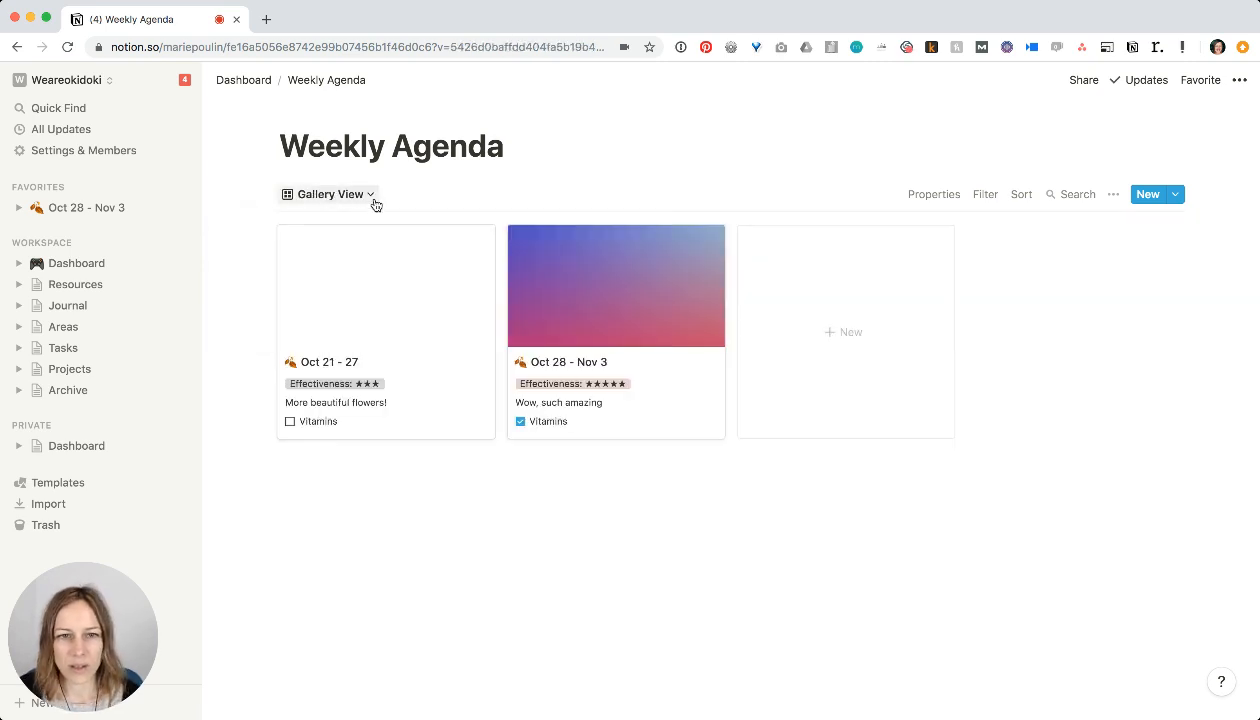
left_click(372, 199)
left_click(295, 323)
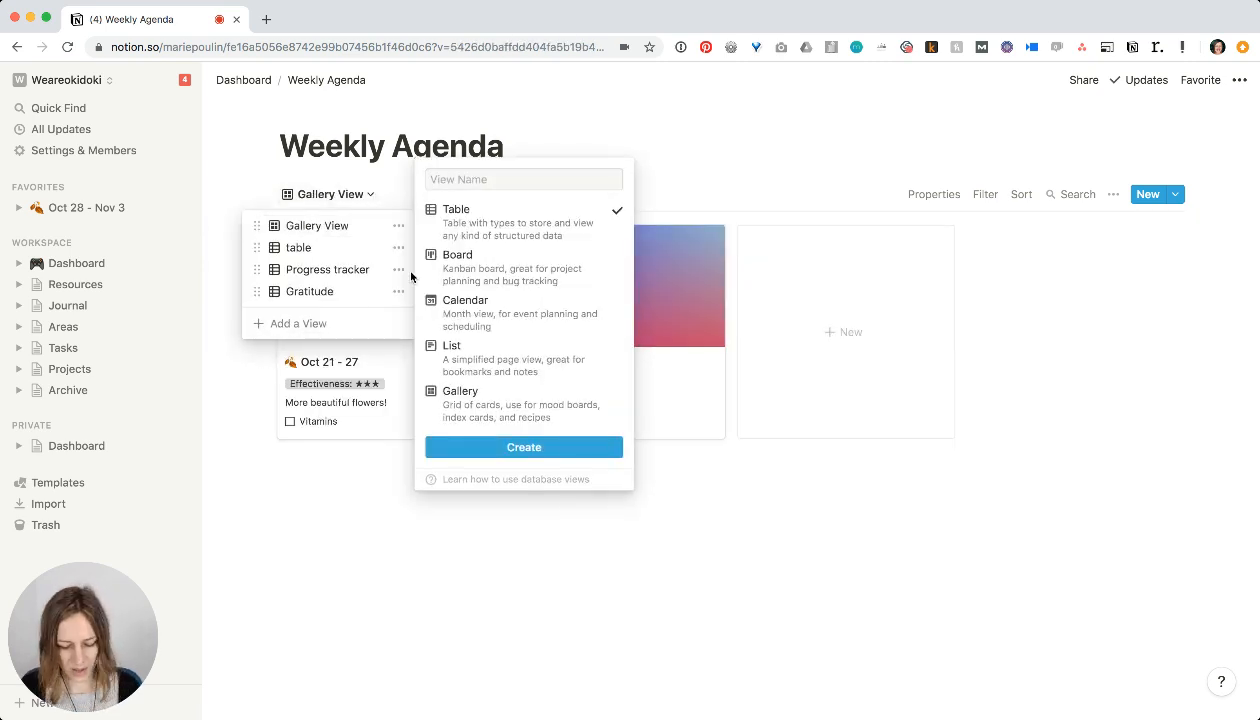
left_click(510, 312)
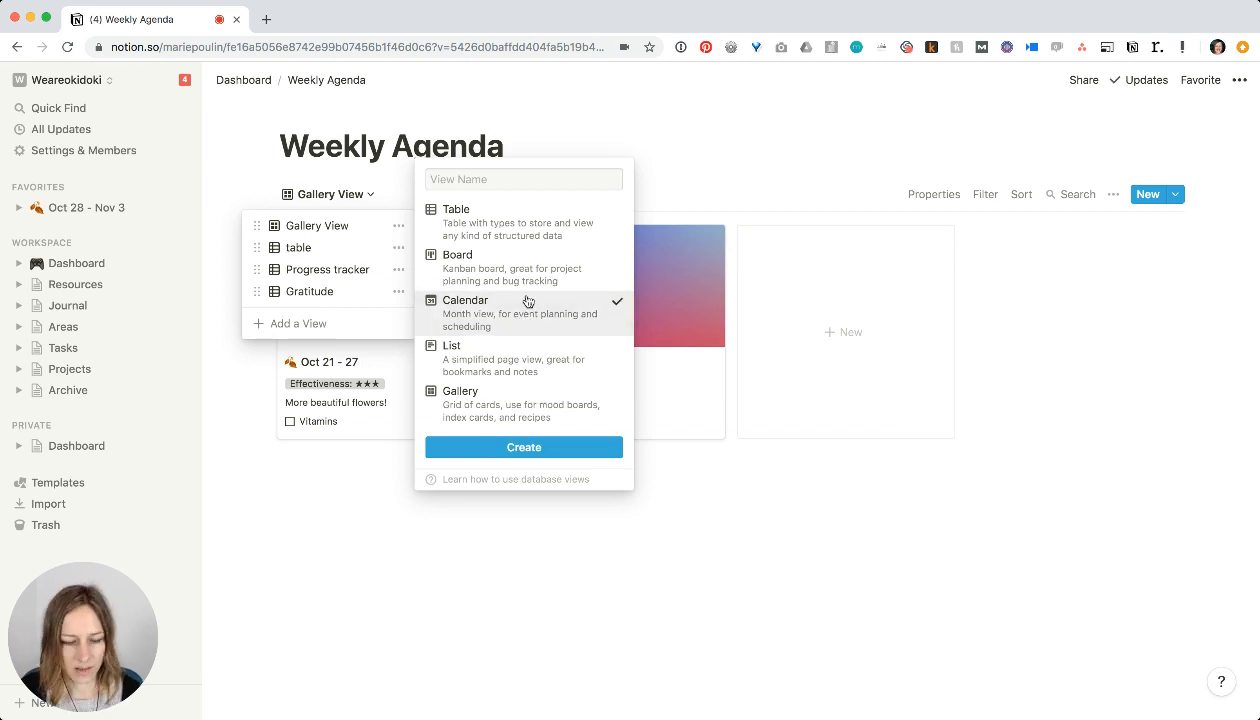
mouse_move(525, 300)
type("Calendar")
key("Return")
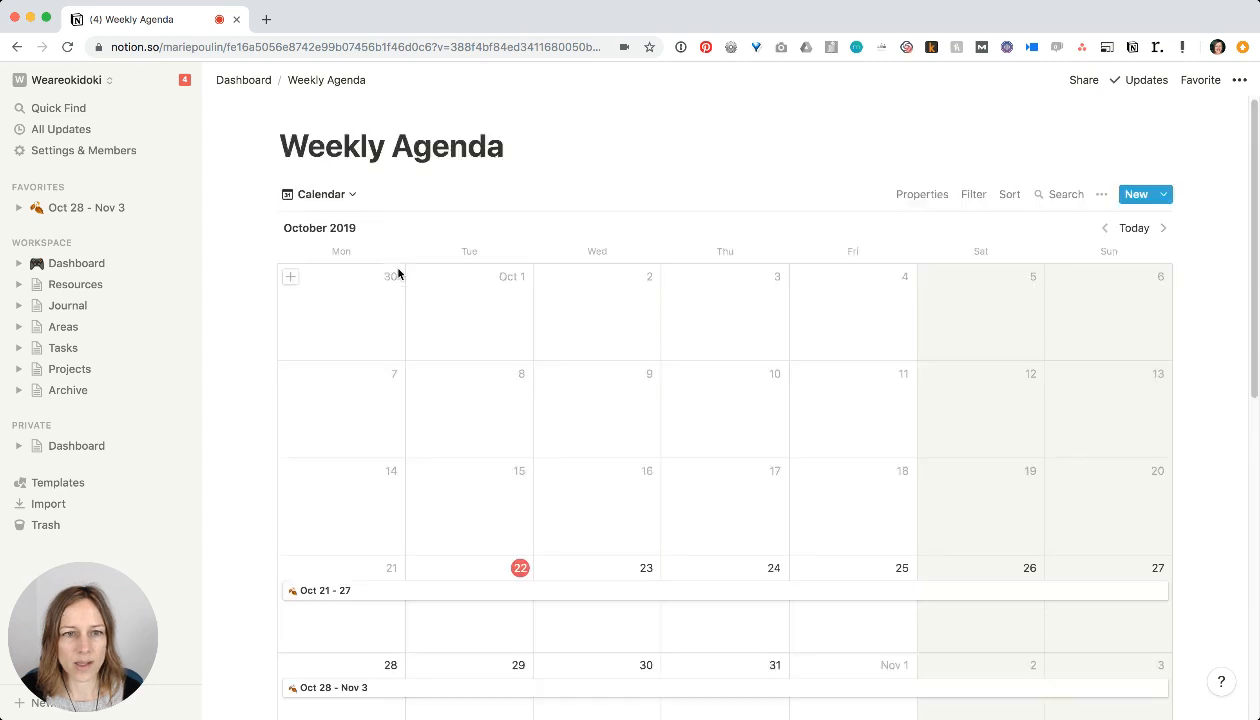
- Show the Effectiveness, Challenges and Wins properties on the entries in the Calendar view
left_click(928, 197)
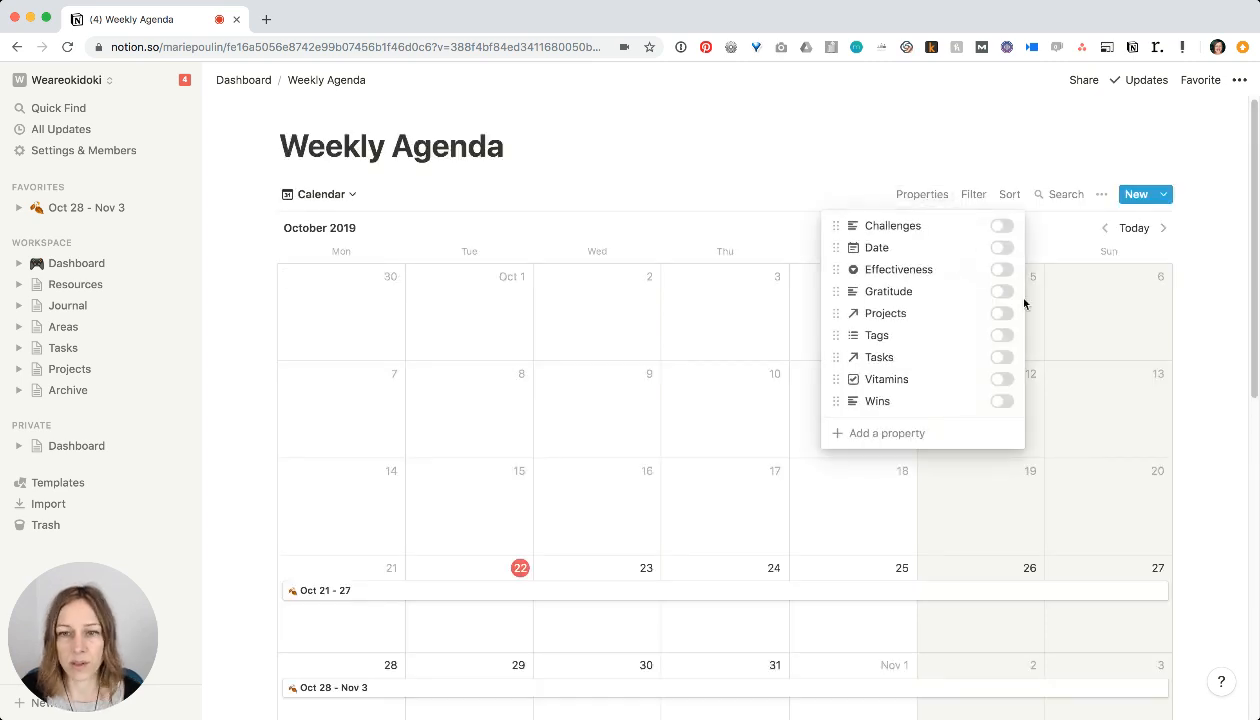
left_click(1001, 270)
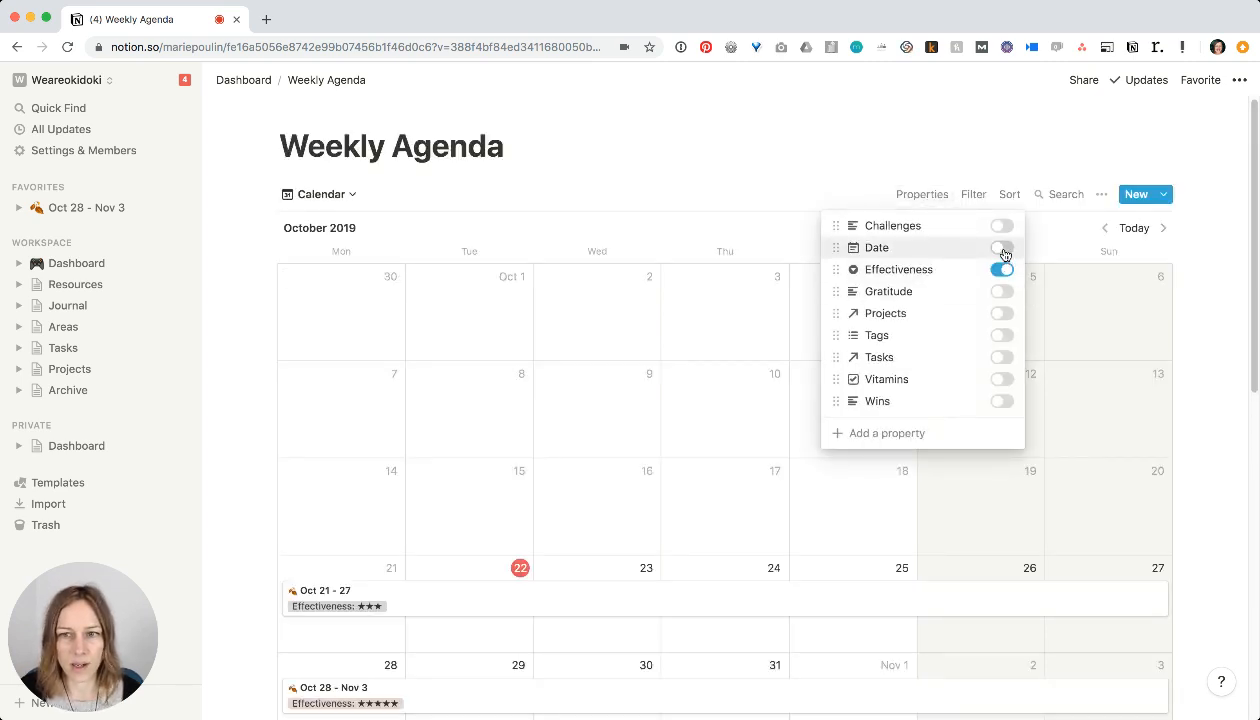
left_click(990, 222)
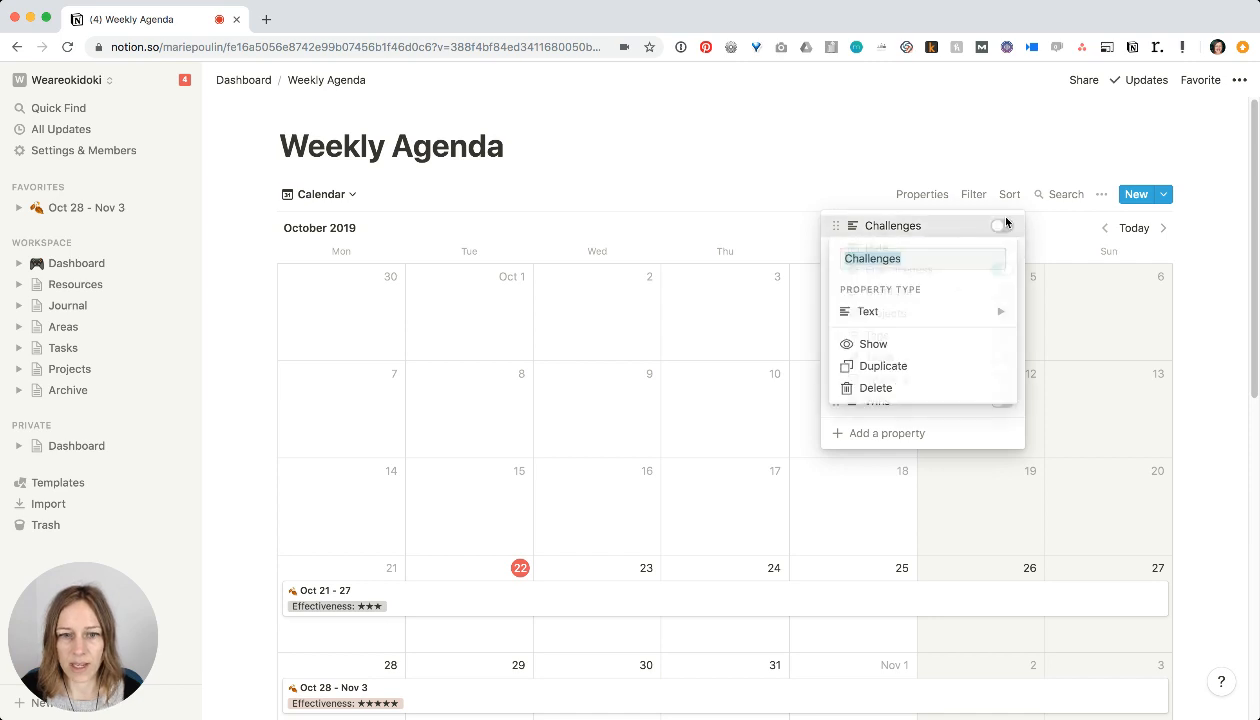
left_click(1001, 225)
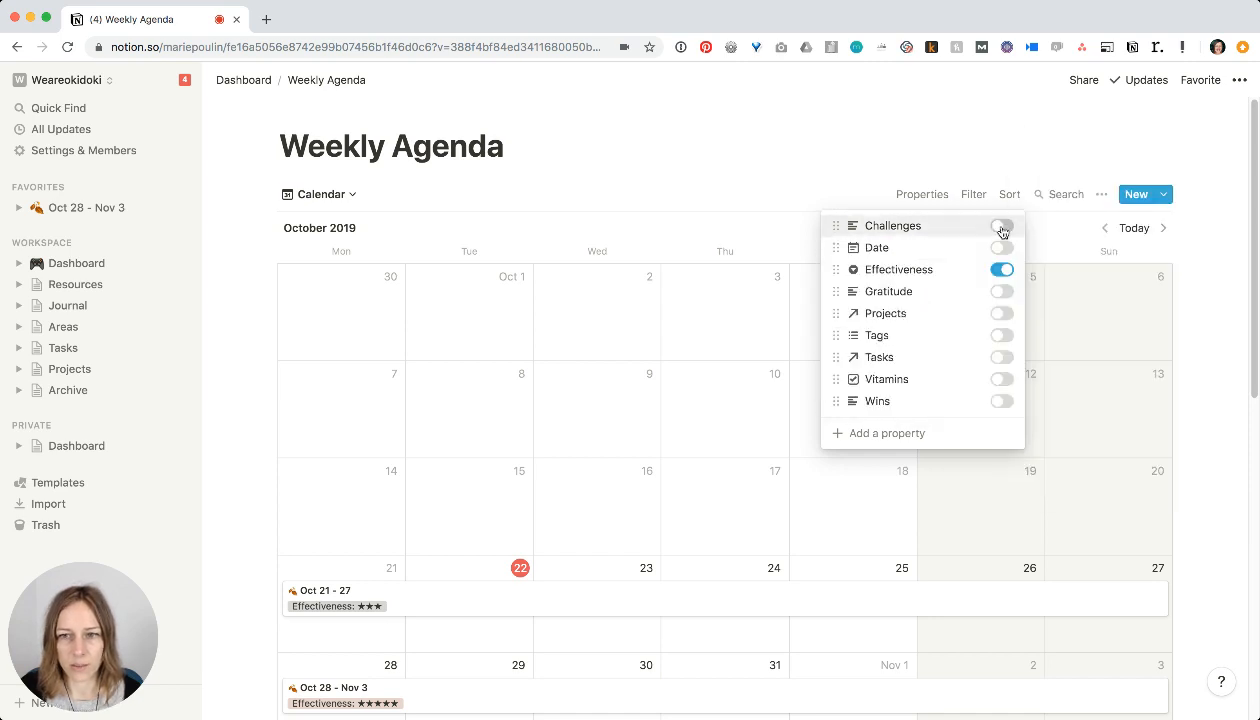
left_click(1001, 225)
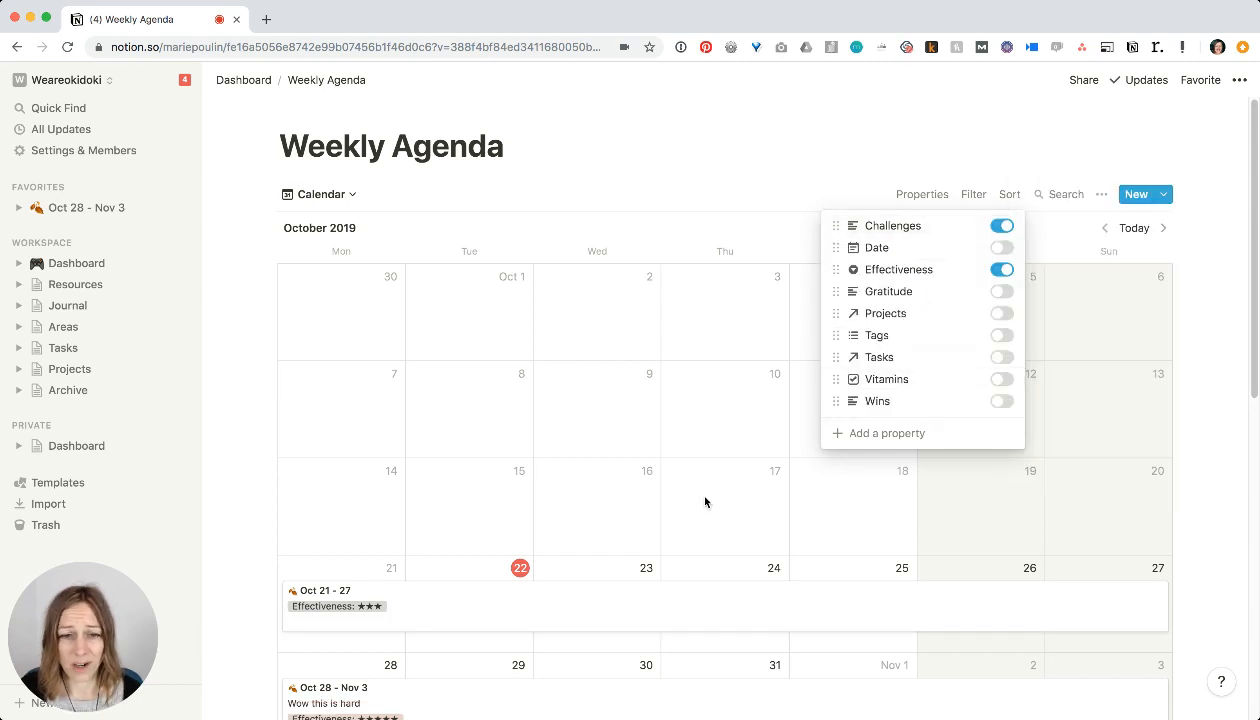
left_click(1002, 401)
left_click(641, 405)
- Look over the weekly entries in the October 2019 calendar and switch to the Progress tracker view
scroll(669, 391, "down", 2)
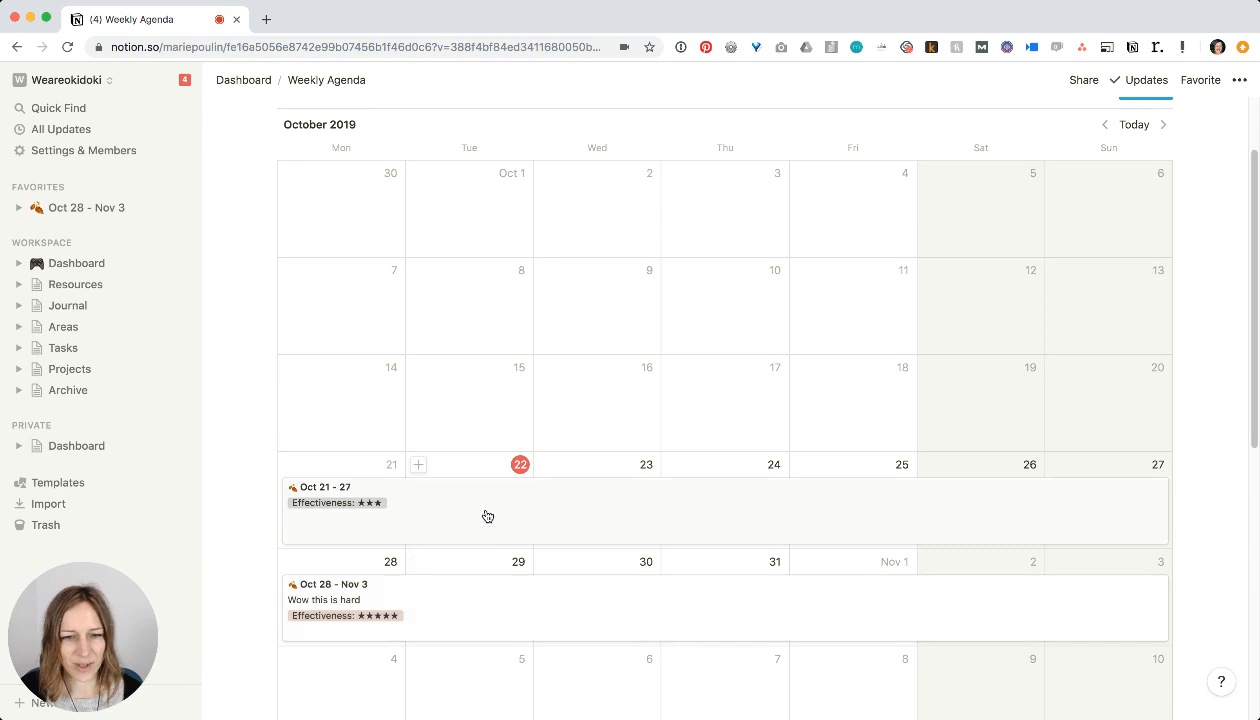
scroll(380, 240, "up", 2)
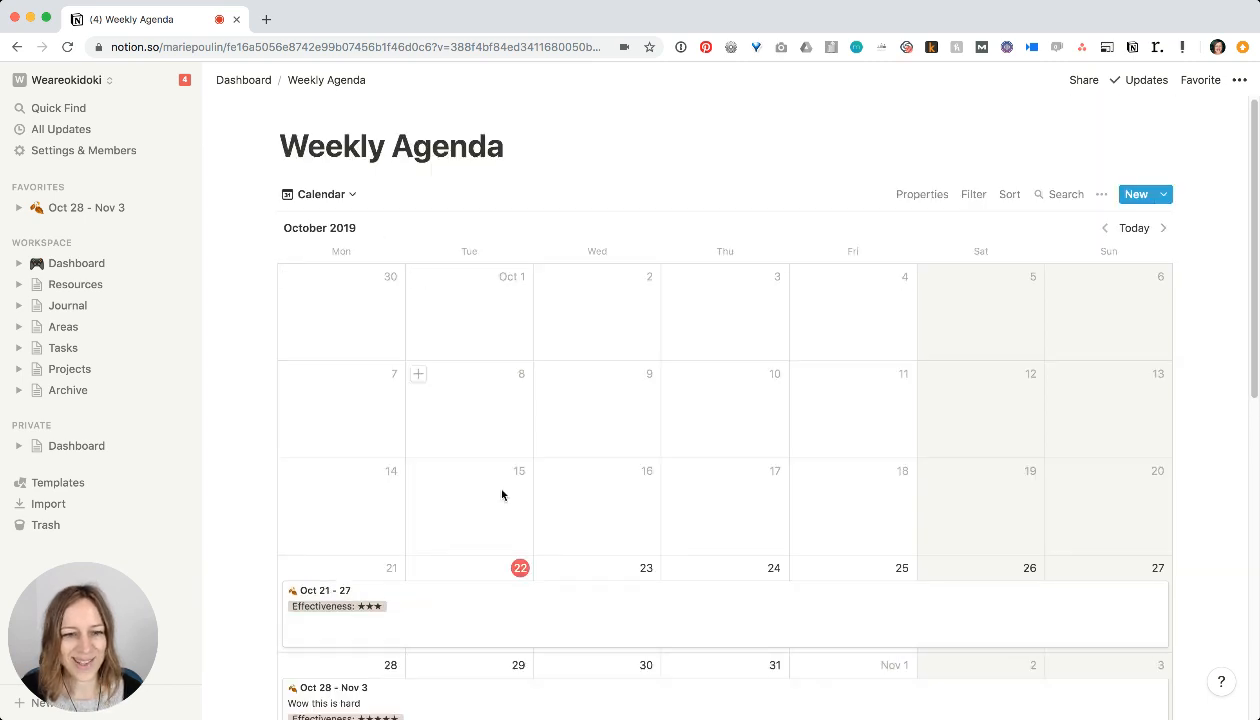
scroll(500, 530, "down", 1)
scroll(346, 276, "up", 2)
scroll(394, 630, "down", 2)
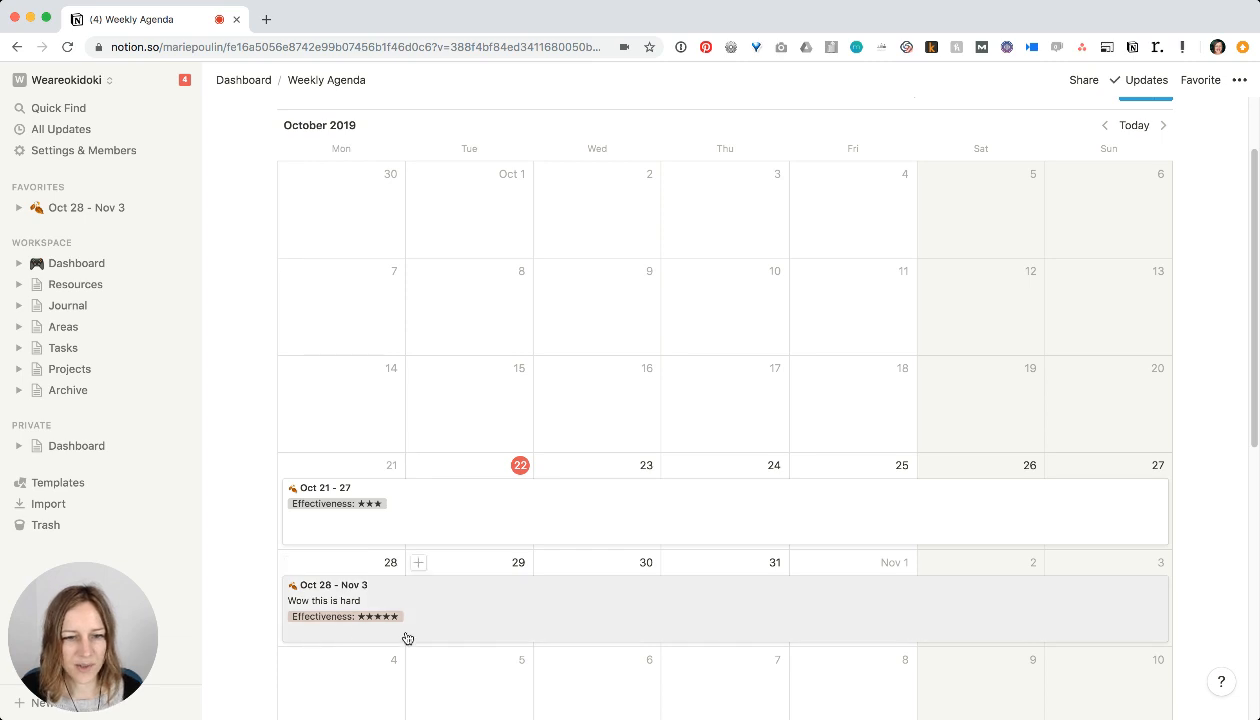
scroll(369, 388, "up", 2)
left_click(340, 195)
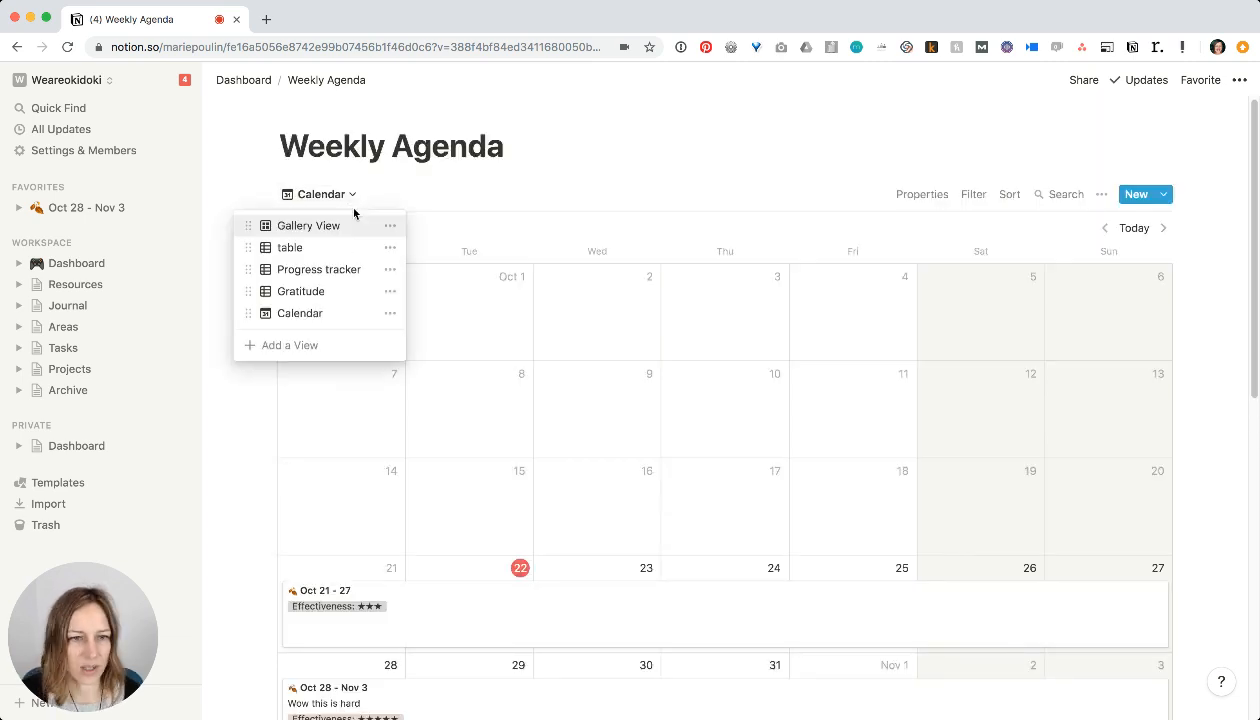
left_click(318, 270)
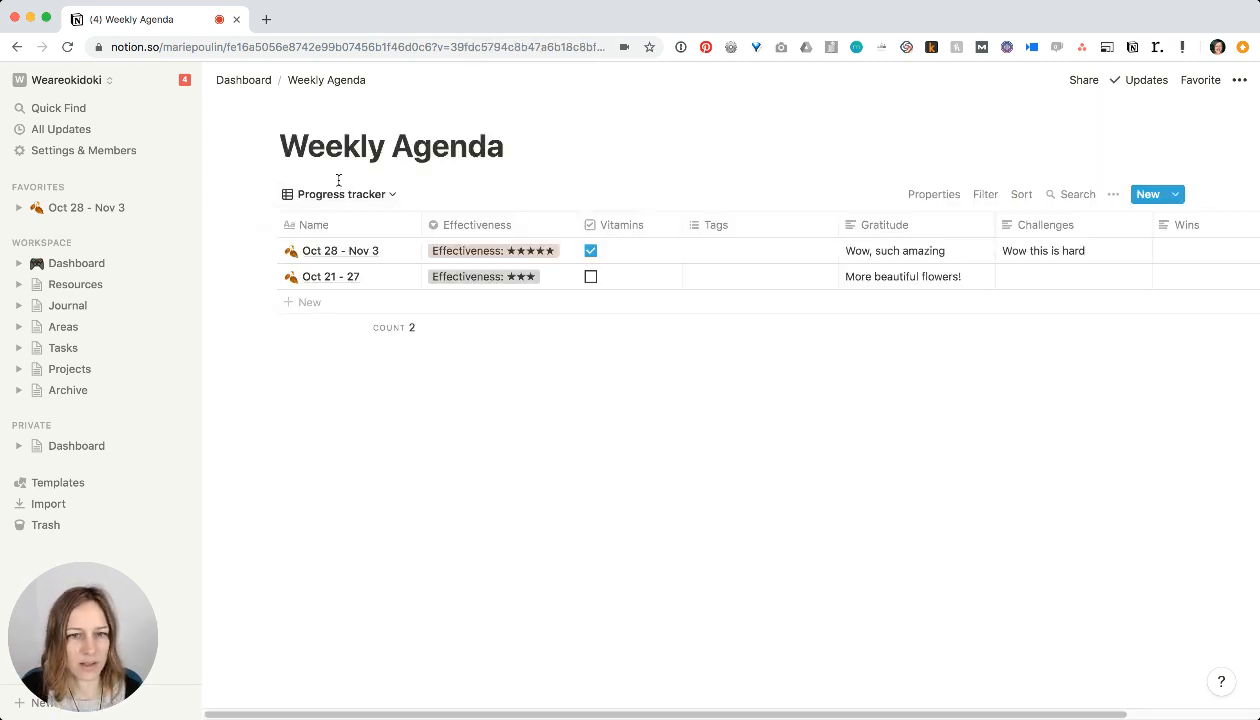
- Open the Oct 28 - Nov 3 entry from the Progress tracker, look over its properties and linked projects, and close it
mouse_move(383, 260)
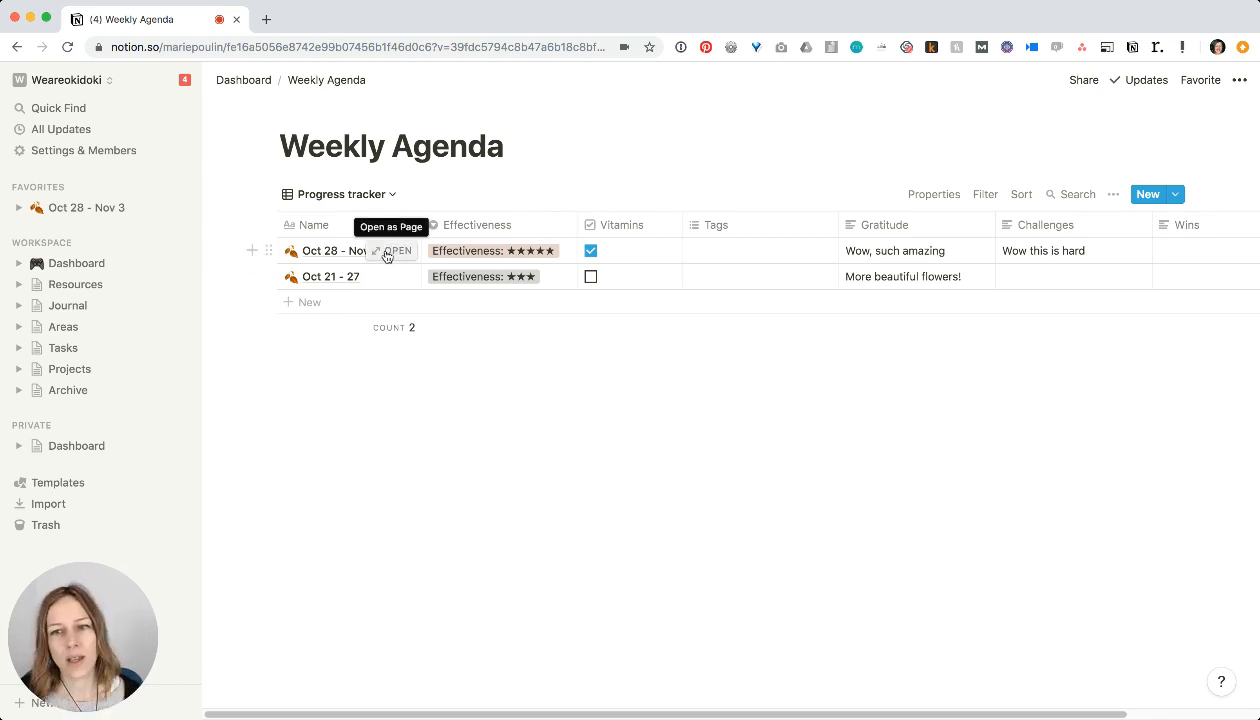
left_click(386, 256)
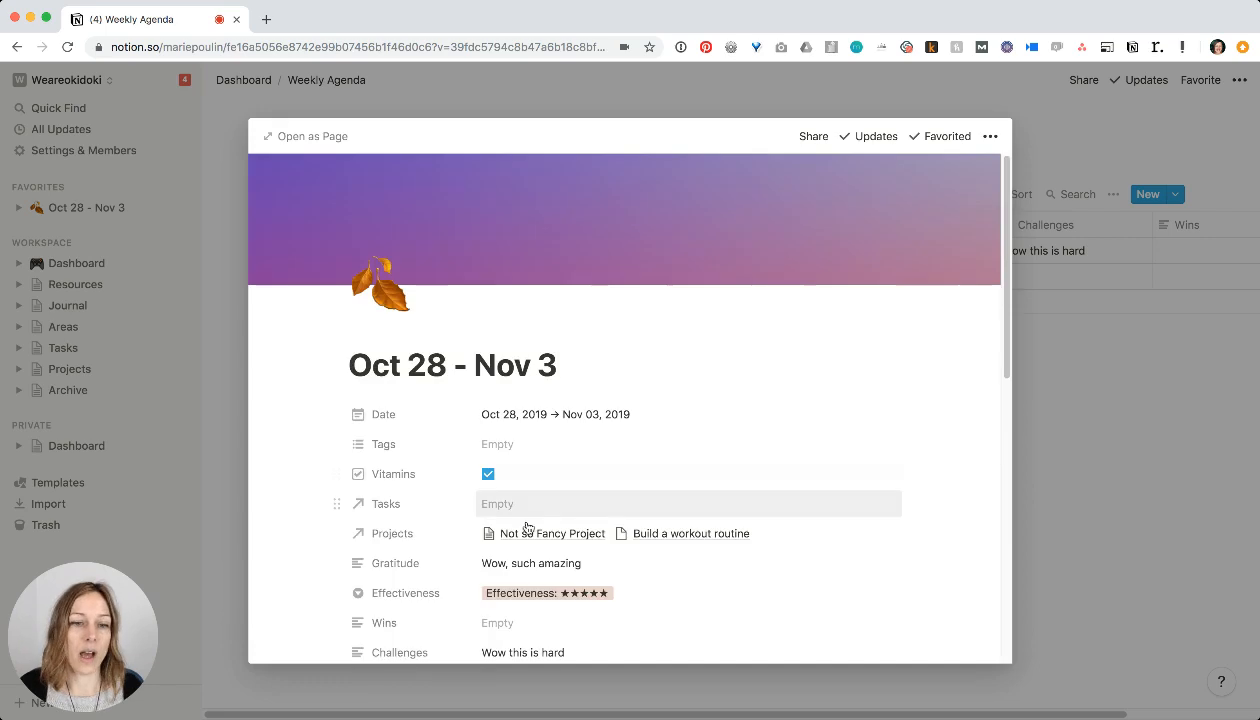
scroll(517, 557, "down", 3)
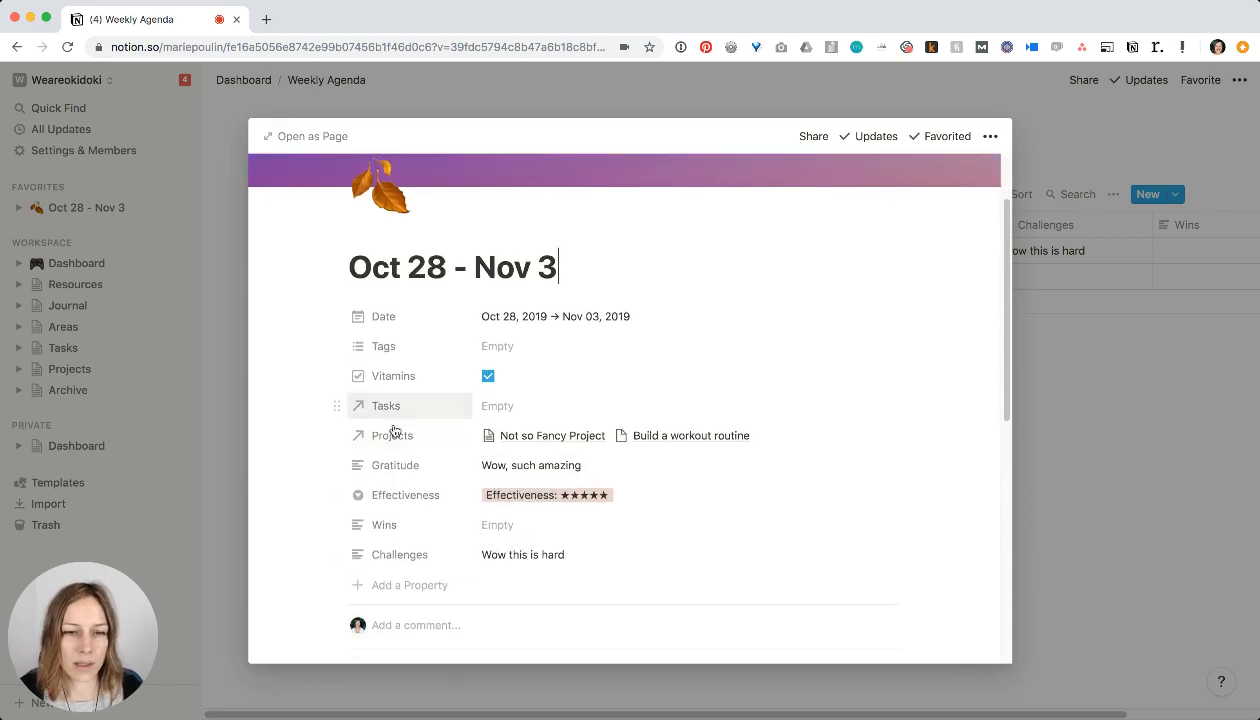
left_click(812, 439)
left_click(289, 472)
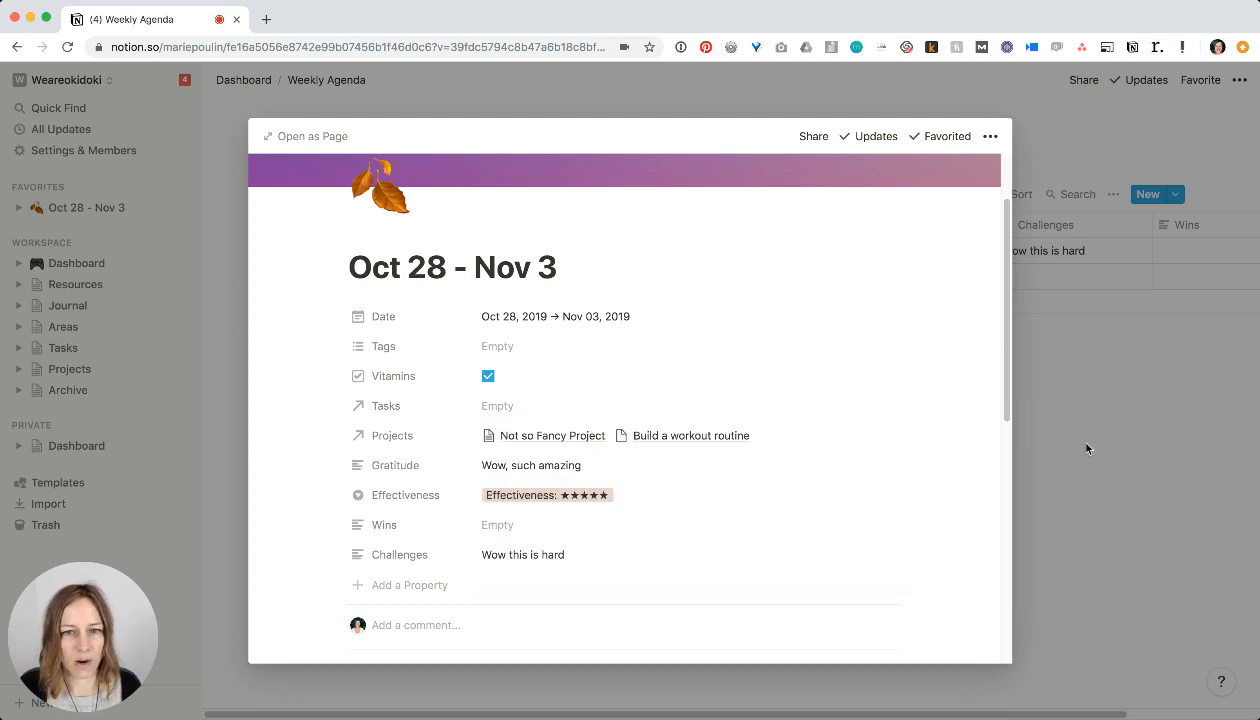
key("Escape")
- Switch to the Oki Doki workspace and open its Weekly database
left_click(65, 80)
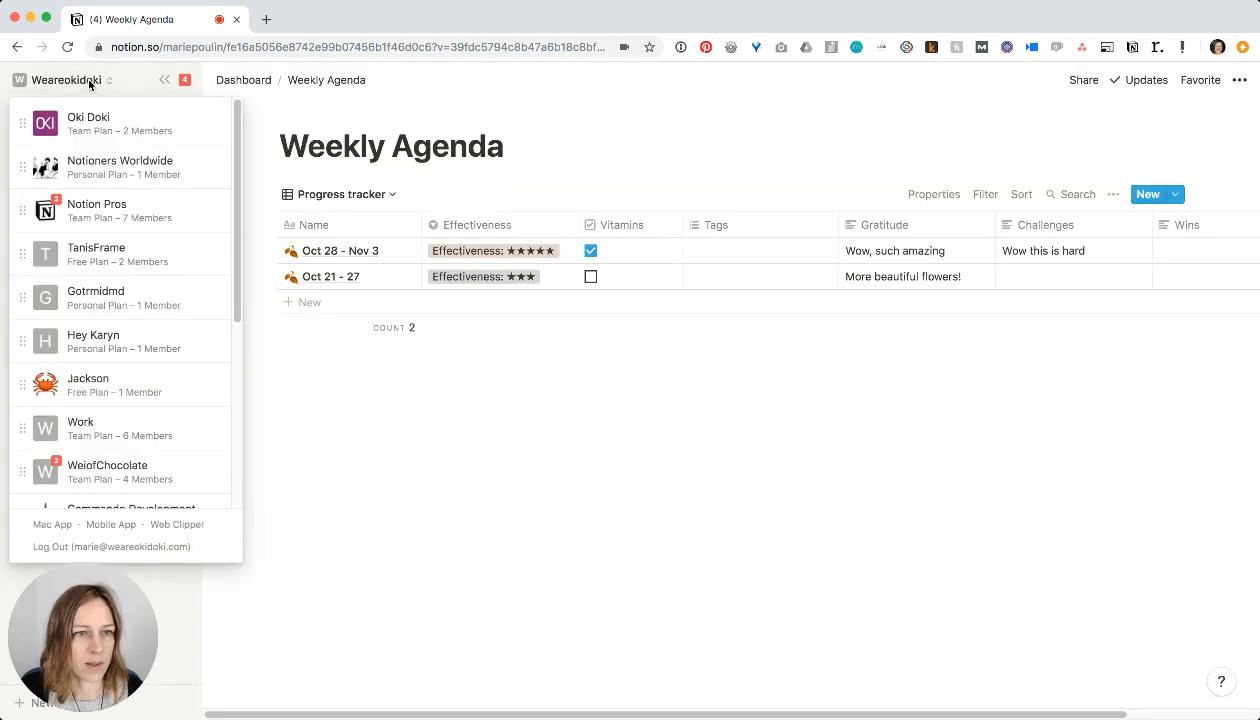
left_click(124, 120)
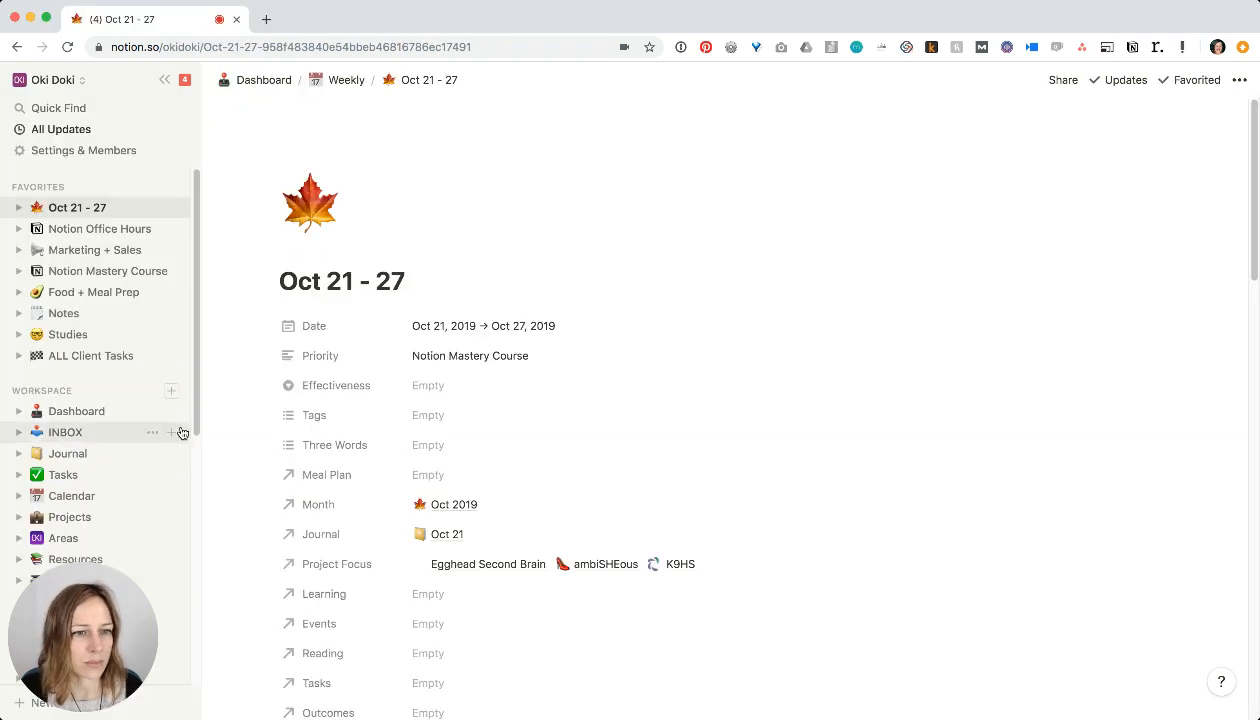
left_click(342, 80)
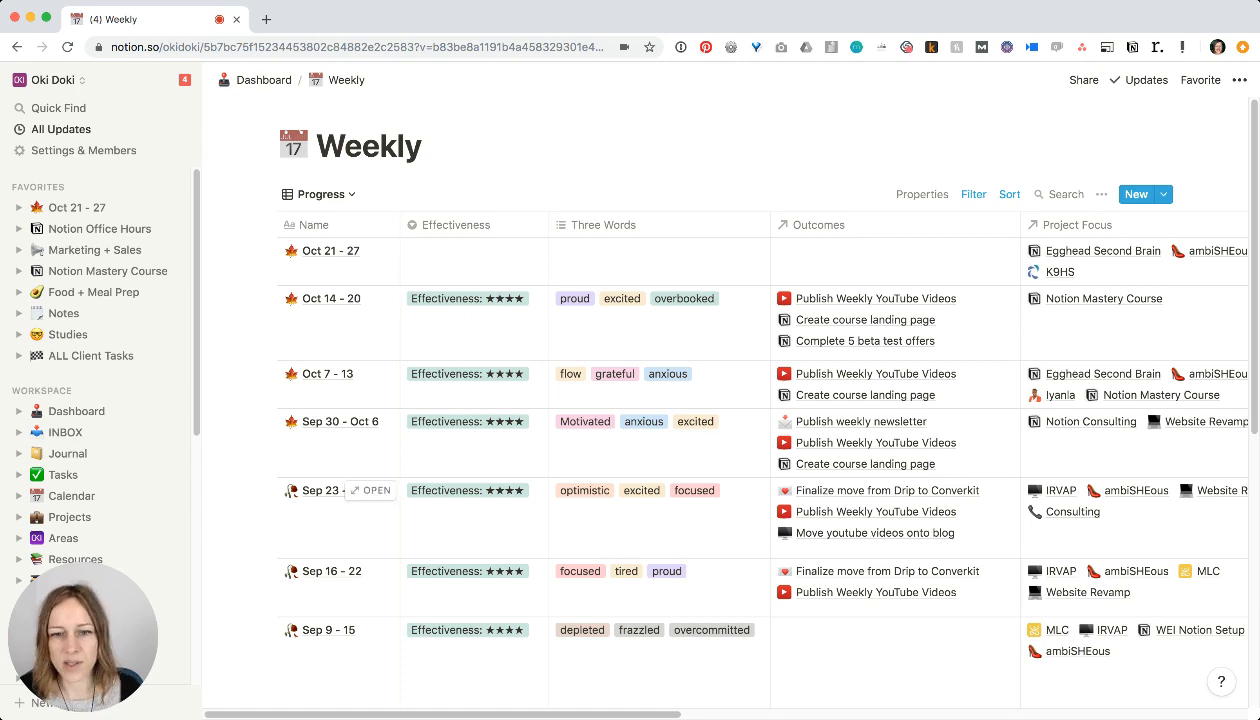
- Examine all columns of the Weekly database's Progress view from Name to Lows/Challenges, and check which other views exist
scroll(500, 645, "right", 3)
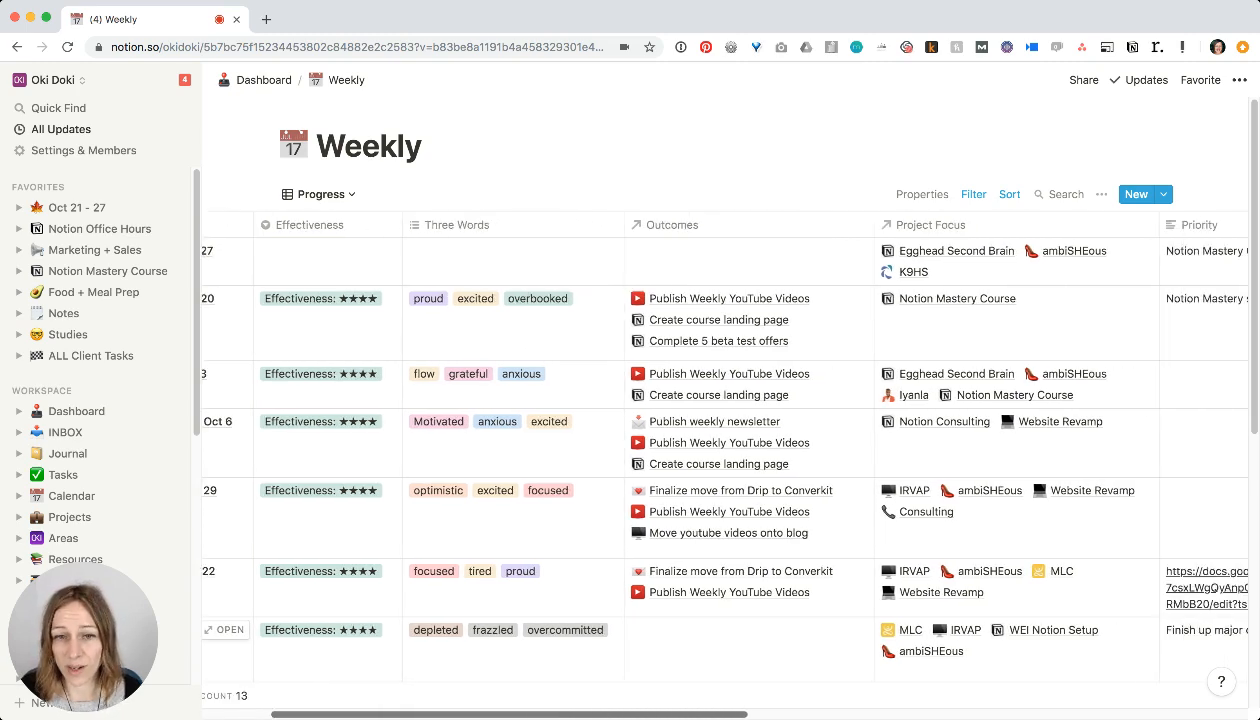
scroll(500, 640, "right", 3)
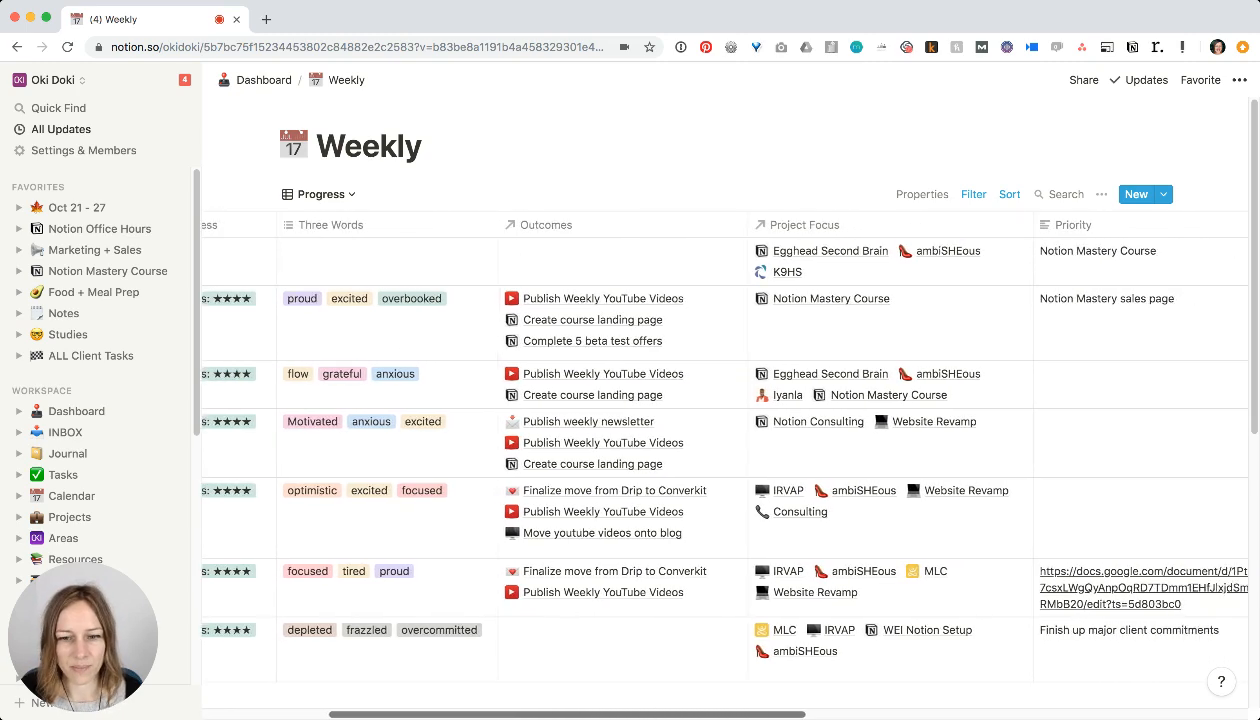
scroll(901, 711, "right", 7)
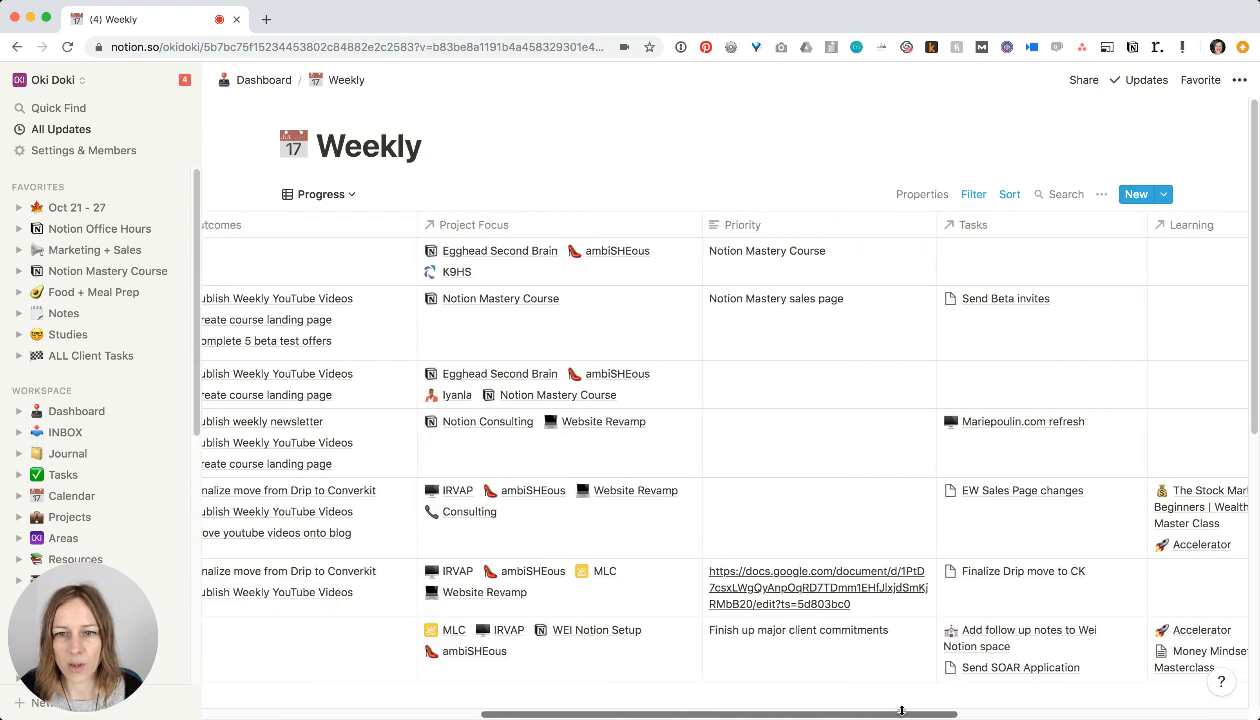
left_click_drag(901, 711, 1157, 711)
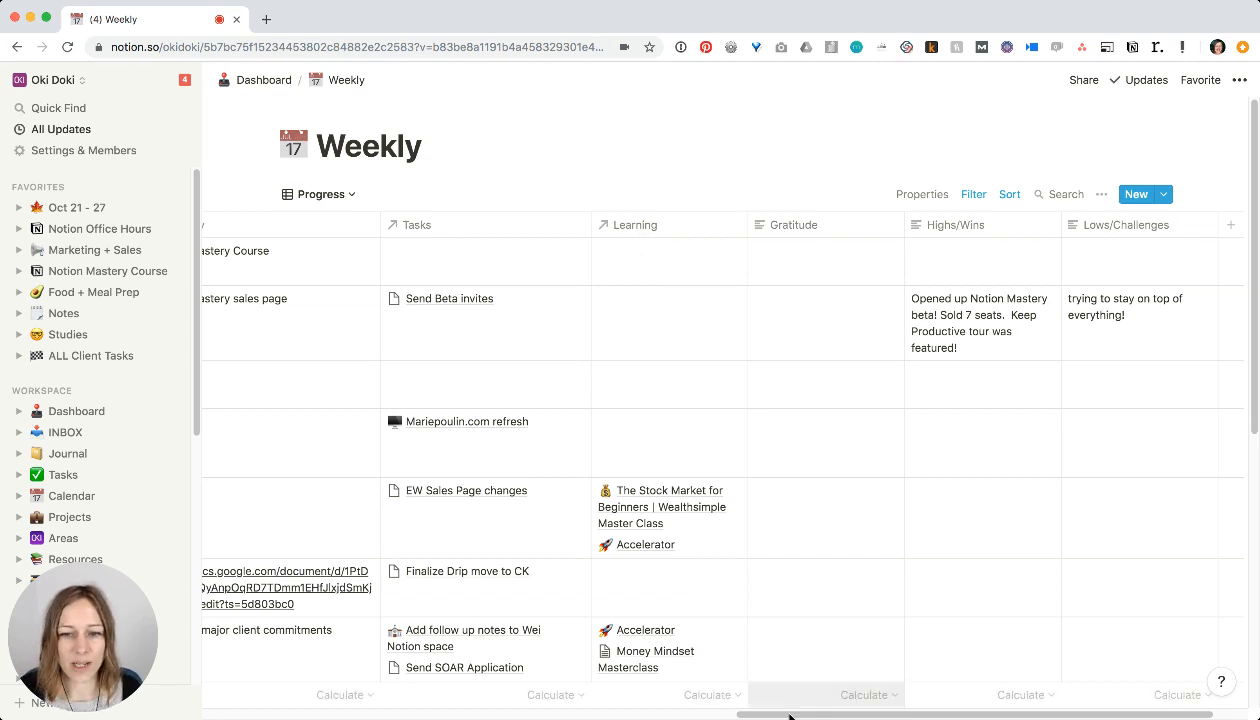
left_click_drag(749, 715, 246, 716)
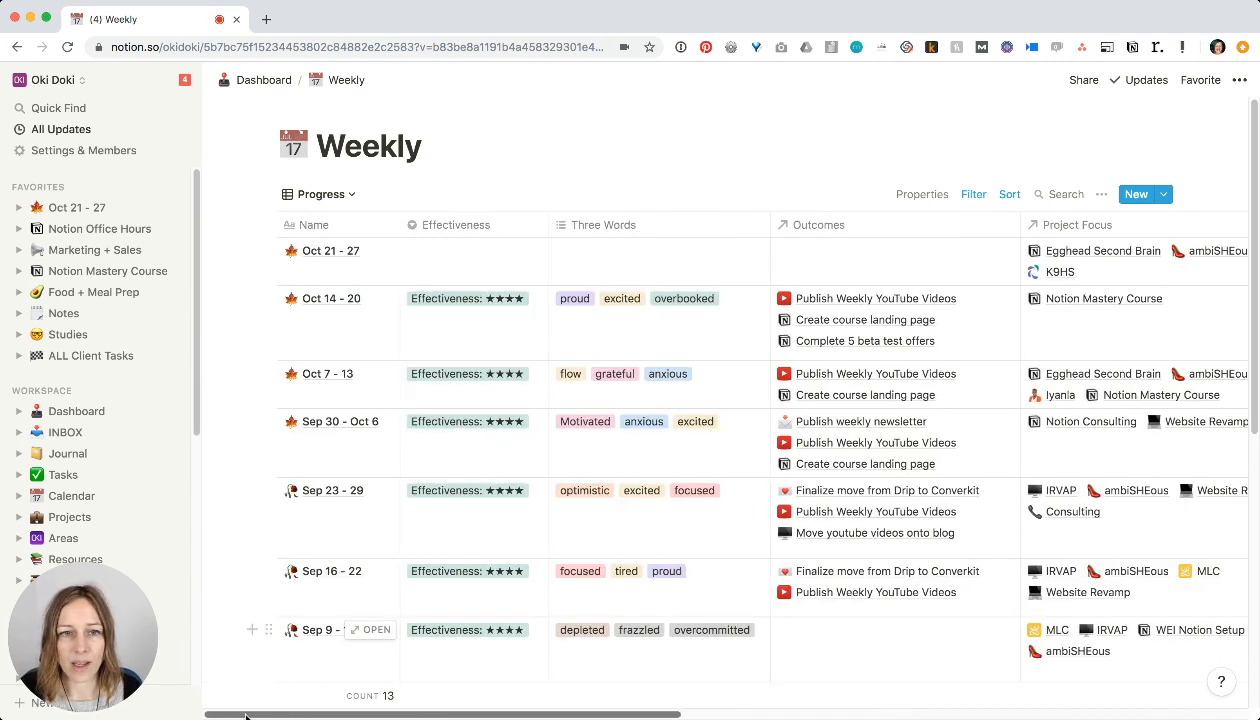
left_click(350, 195)
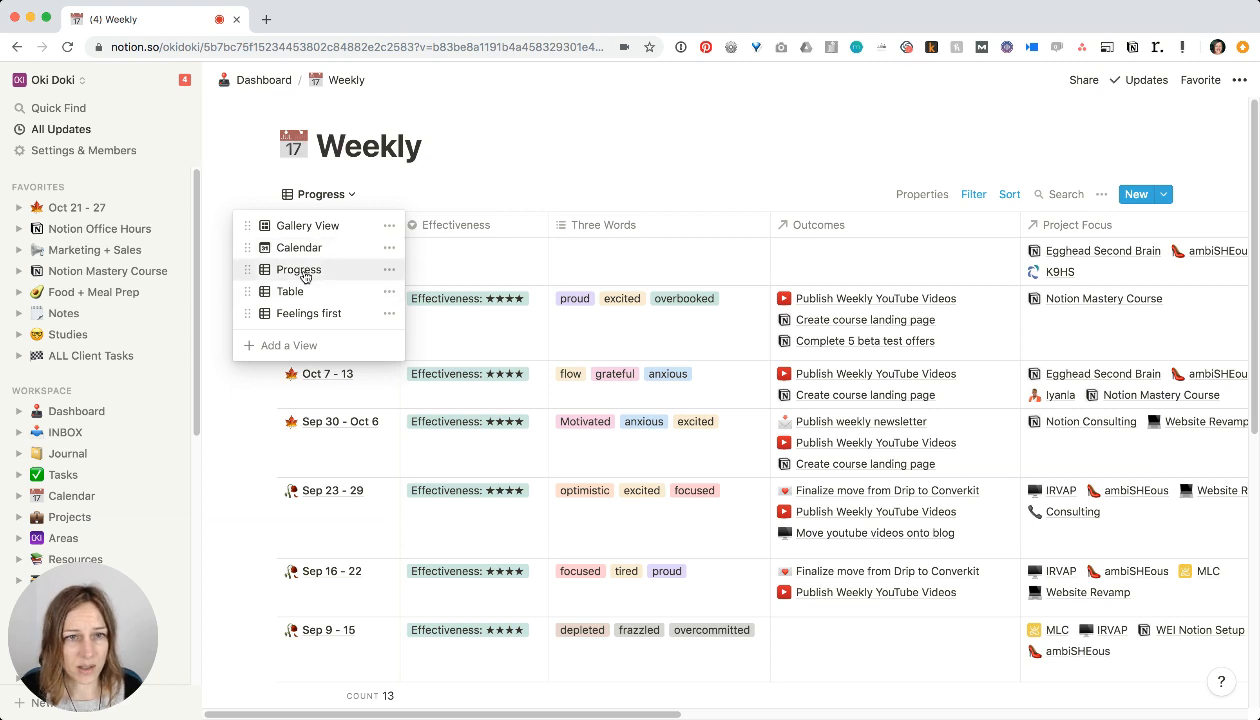
left_click(477, 162)
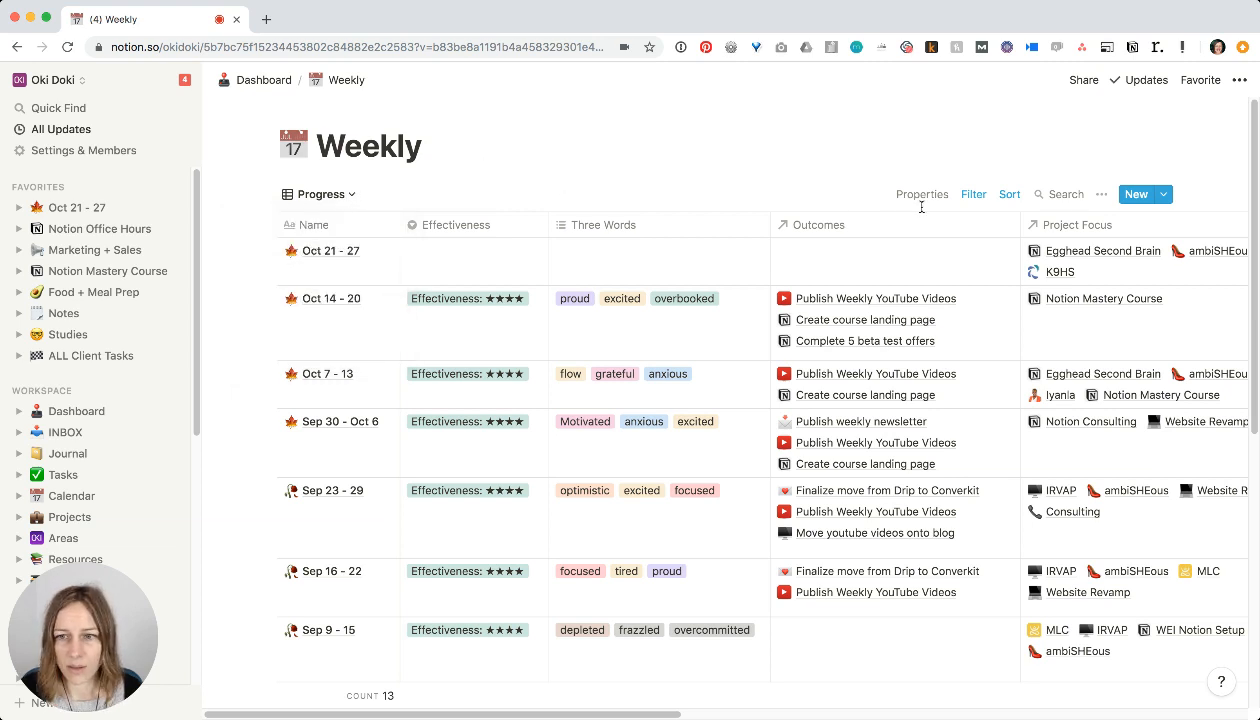
- Add a table view named "reading list" to the Weekly database
left_click(333, 194)
left_click(306, 344)
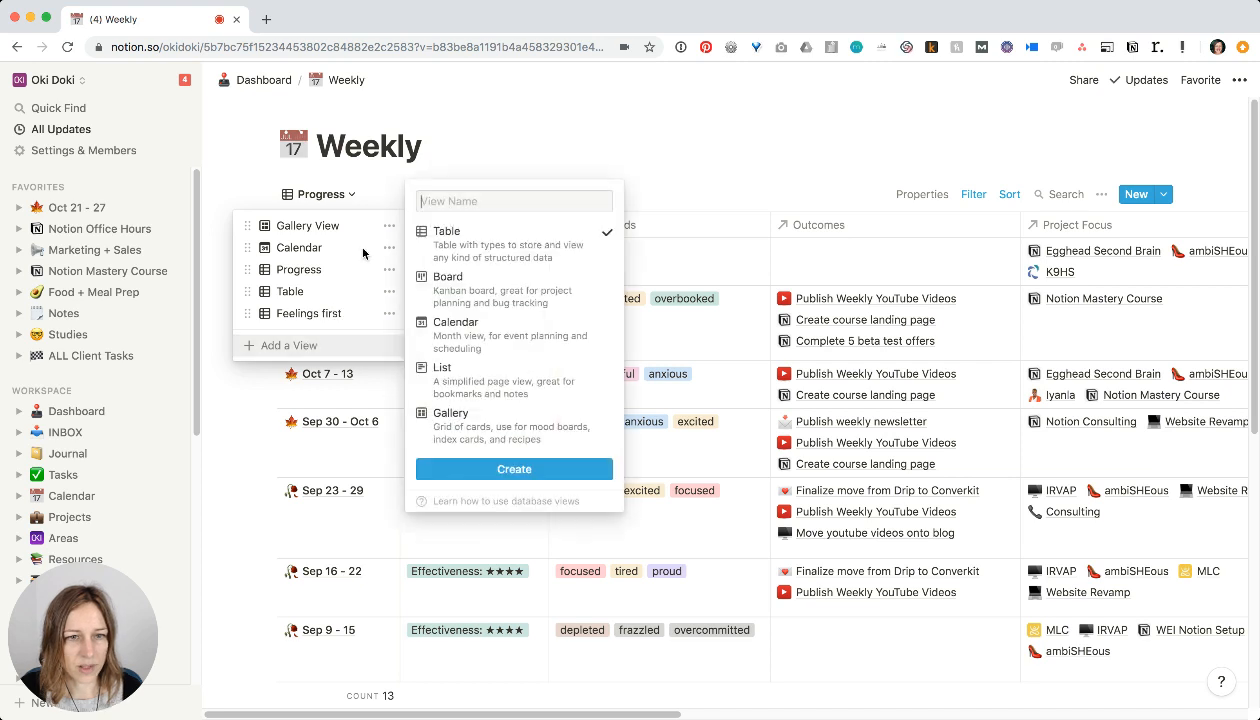
type("reading list")
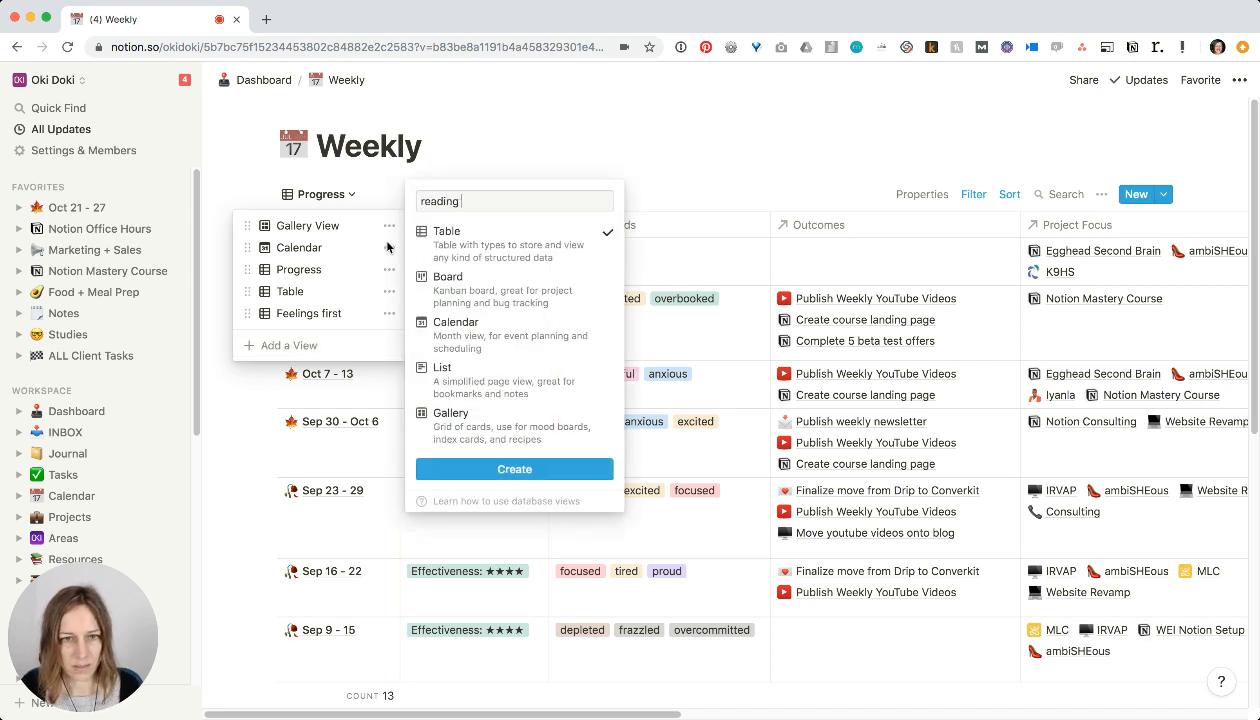
left_click(598, 472)
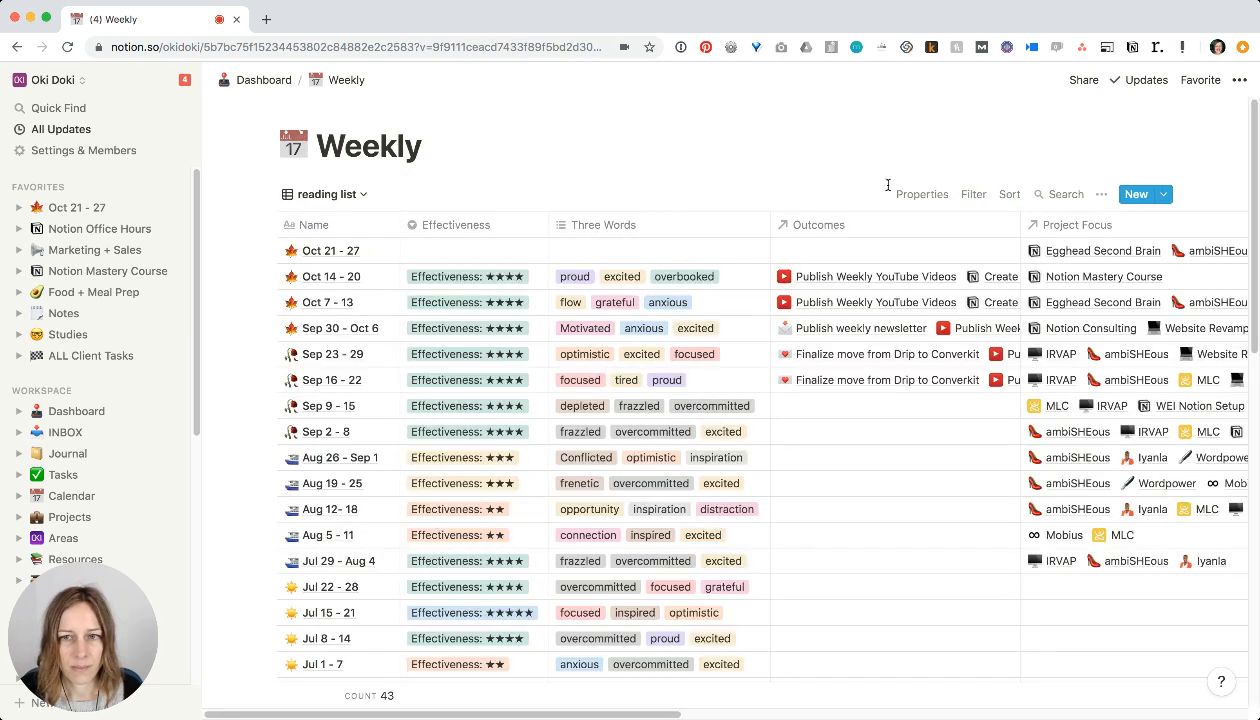
- Hide the Lows/Challenges, Highs/Wins and Gratitude properties in the reading list view, without deleting any property
left_click(930, 194)
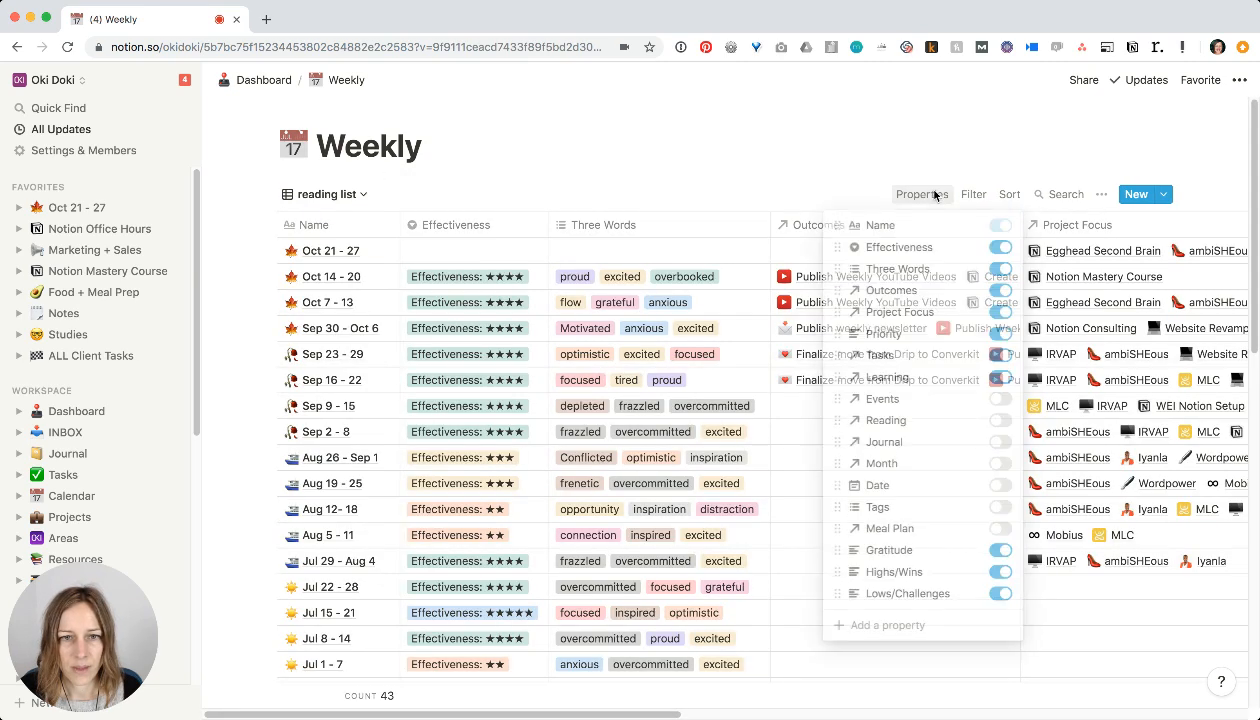
left_click(985, 596)
left_click(990, 571)
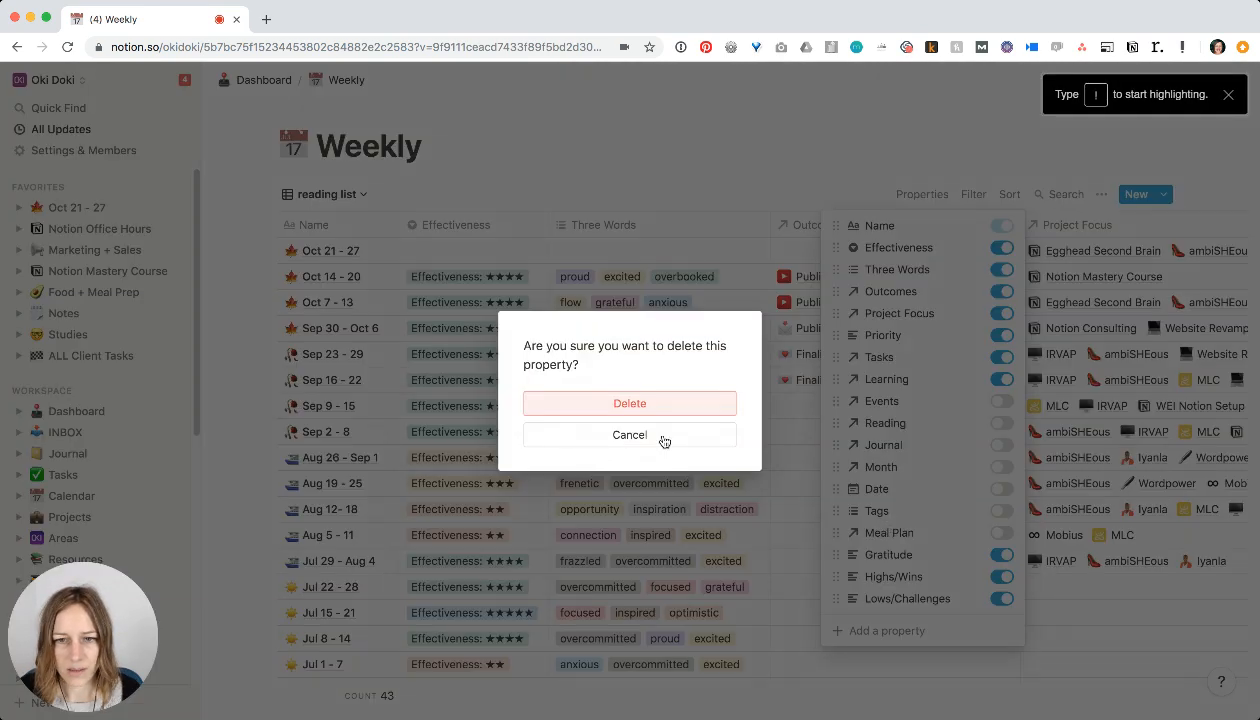
left_click(657, 436)
left_click(990, 598)
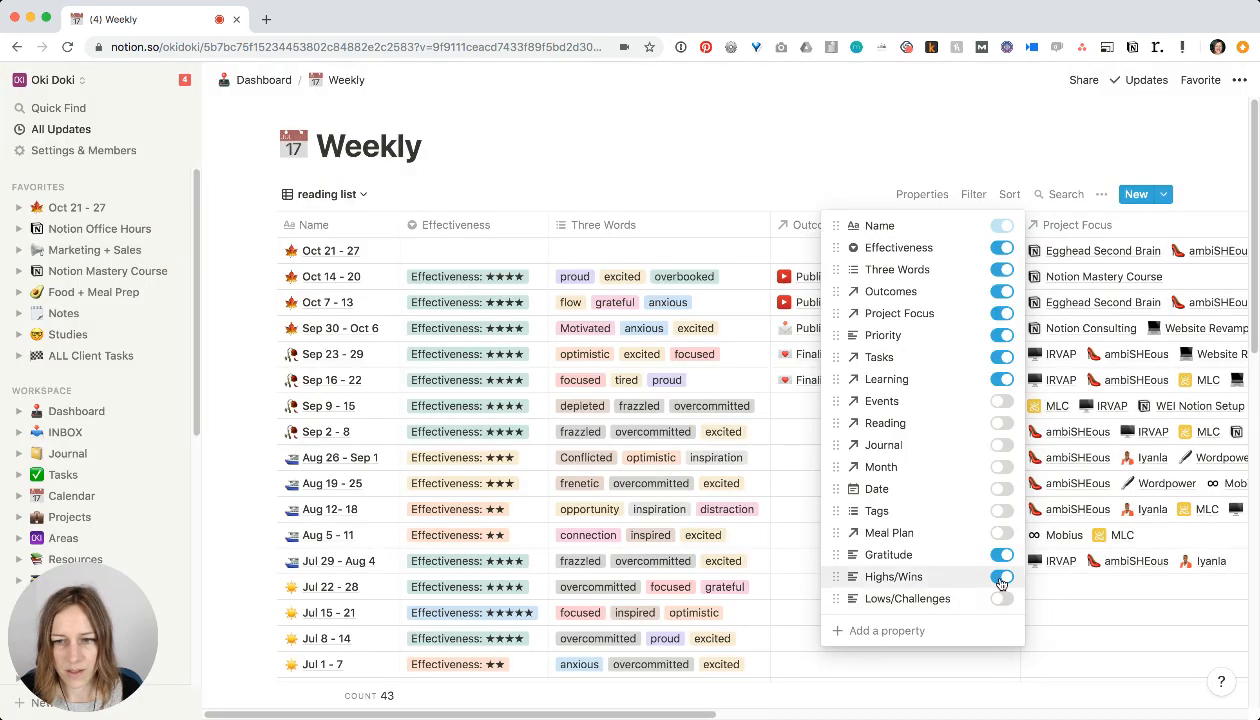
left_click(988, 577)
left_click(988, 555)
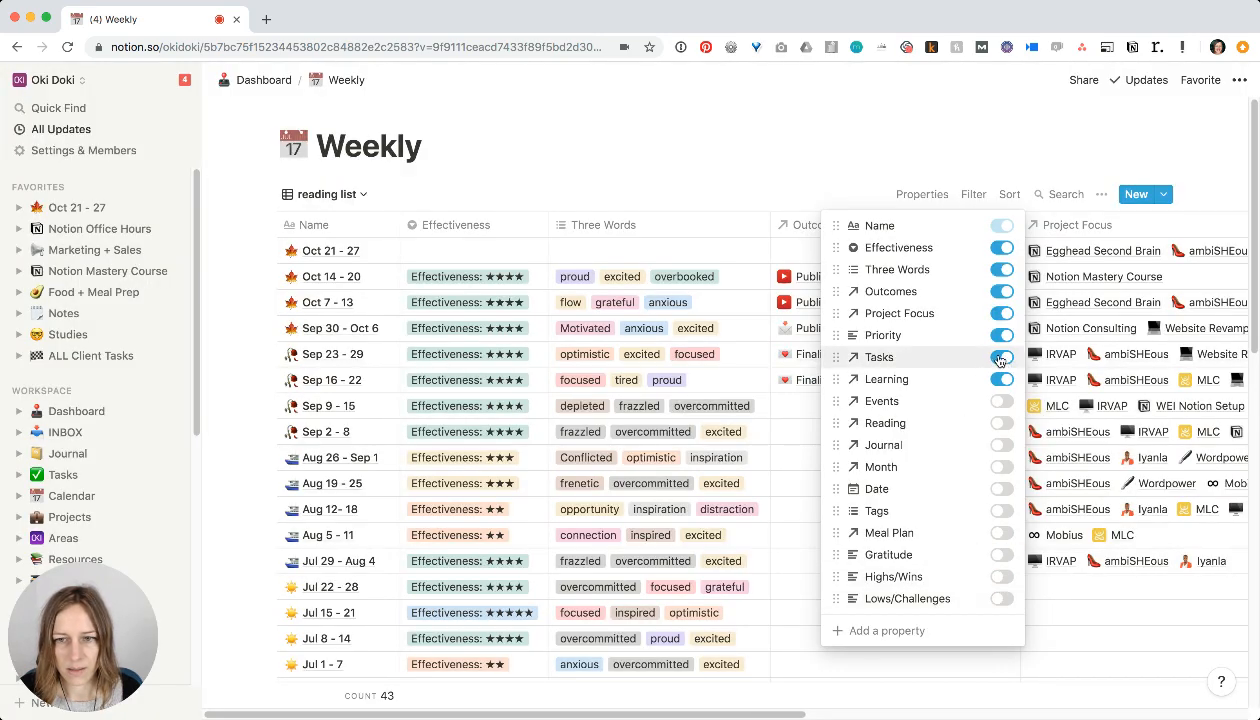
- Hide the Tasks, Priority, Project Focus, Outcomes, Three Words and Effectiveness properties in the reading list view
left_click(1000, 357)
left_click(1000, 335)
left_click(1000, 313)
left_click(1000, 291)
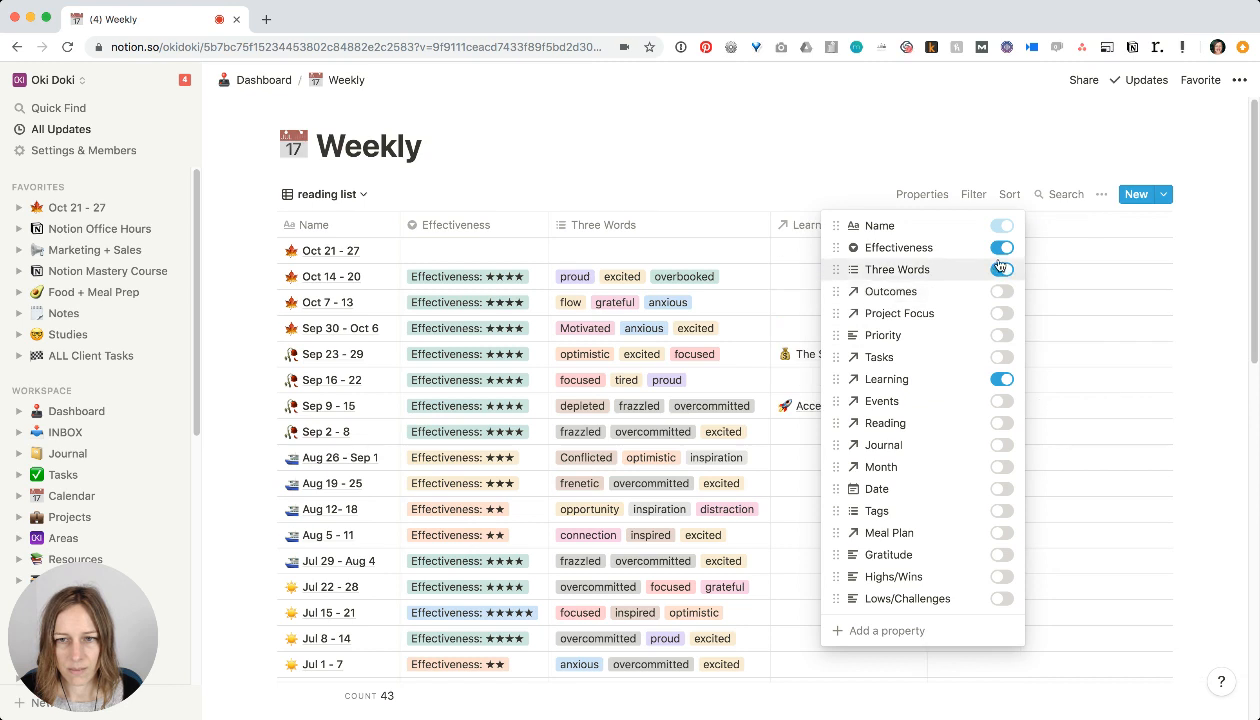
left_click(1000, 270)
left_click(1001, 248)
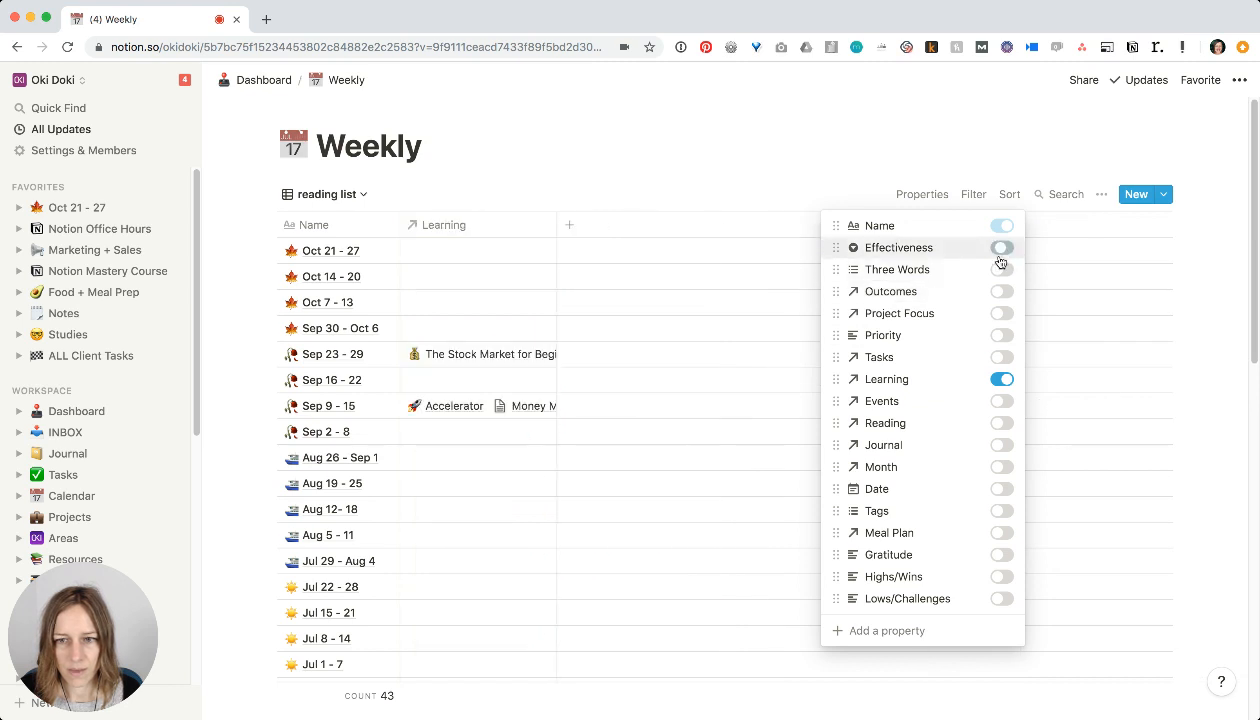
- Show the Reading property, place its column directly before Learning and widen it so the linked titles are readable
left_click(1001, 423)
left_click(796, 252)
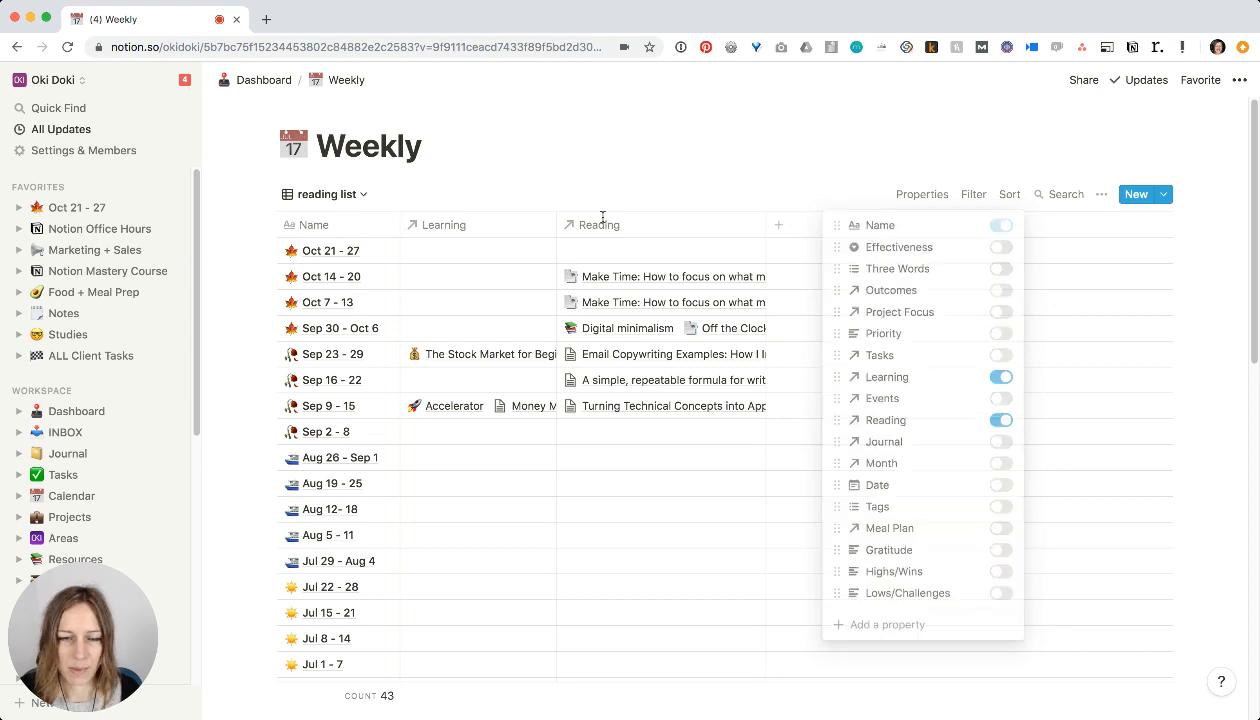
left_click_drag(669, 231, 470, 225)
left_click_drag(610, 225, 966, 210)
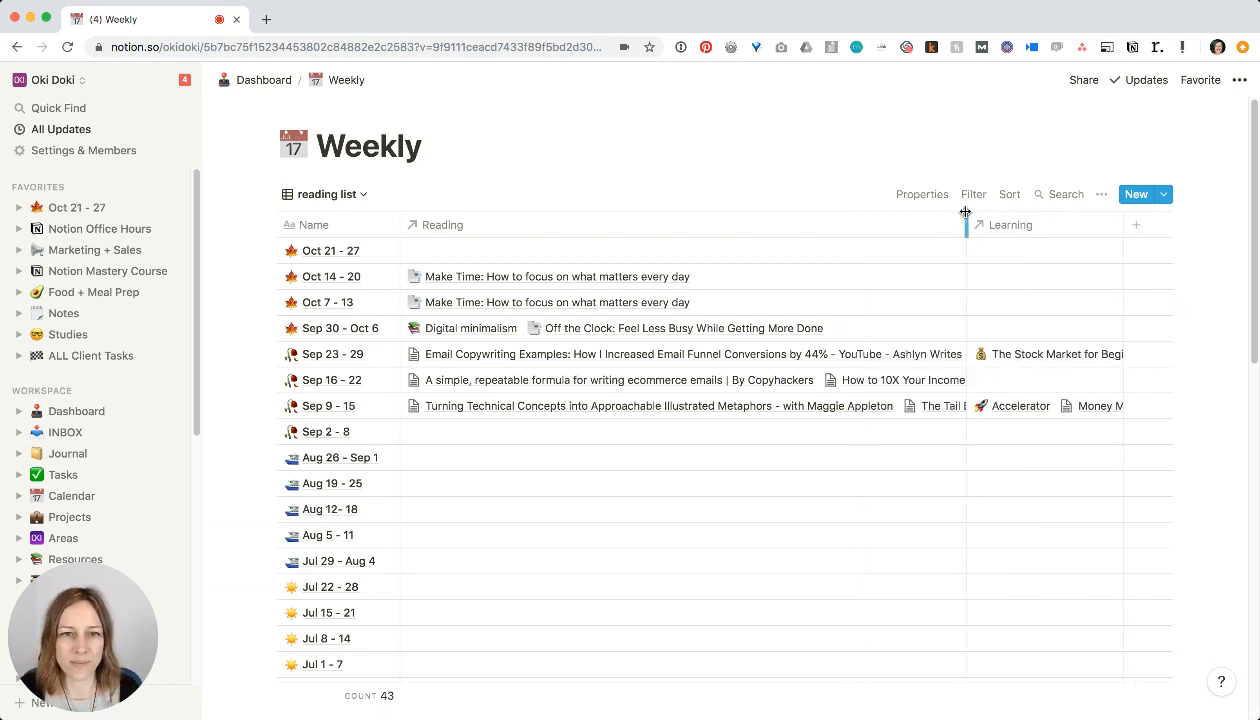
- Look through the weekly entries in the reading list view down to the oldest one and return to the newest
scroll(366, 520, "down", 5)
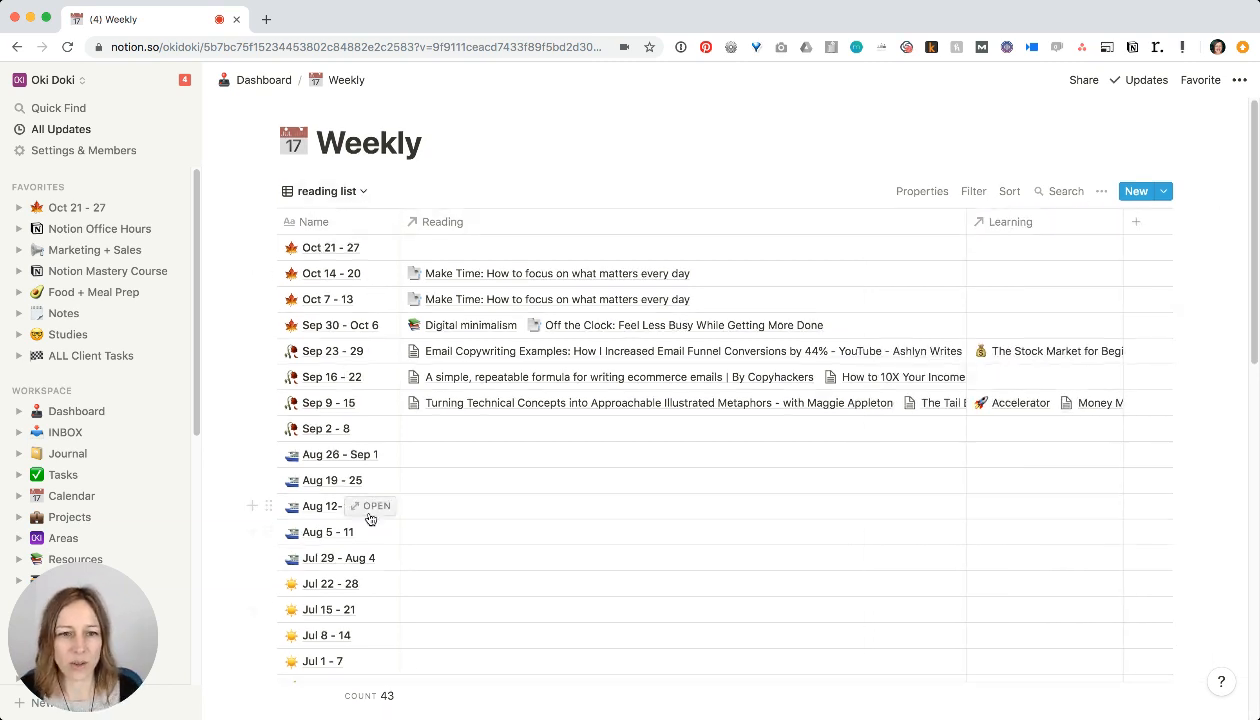
scroll(369, 517, "down", 2)
scroll(369, 523, "up", 3)
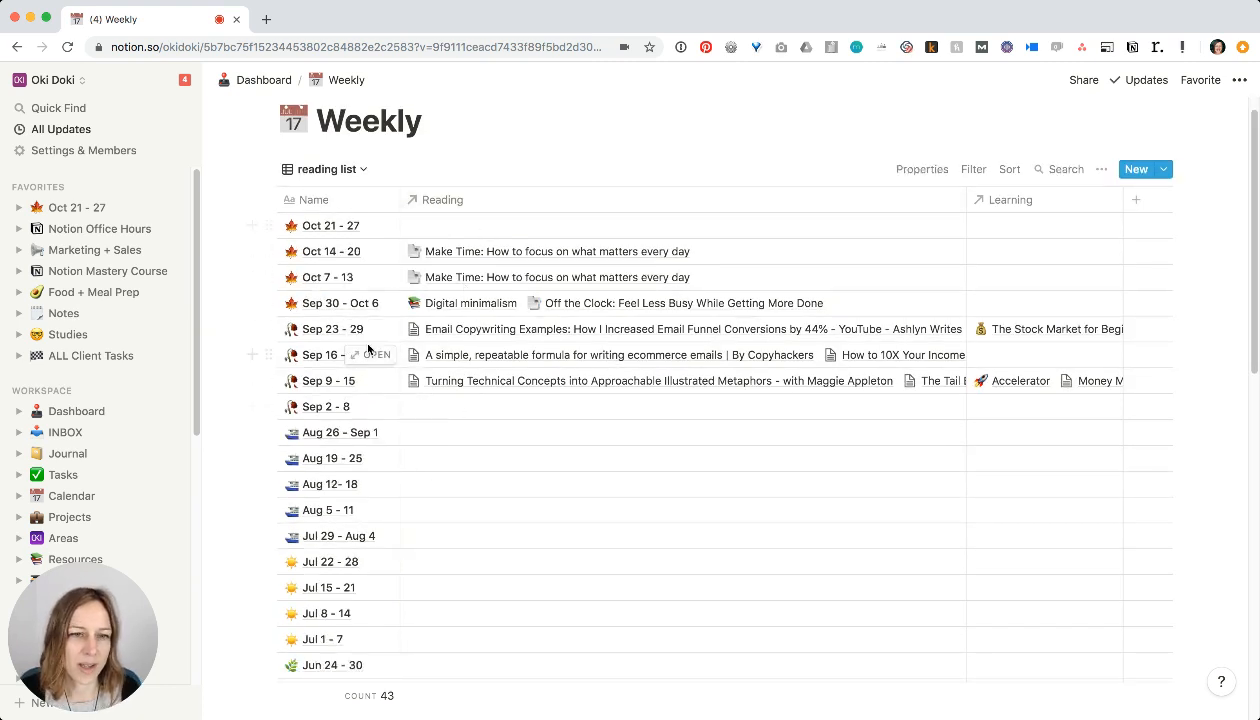
scroll(460, 430, "down", 15)
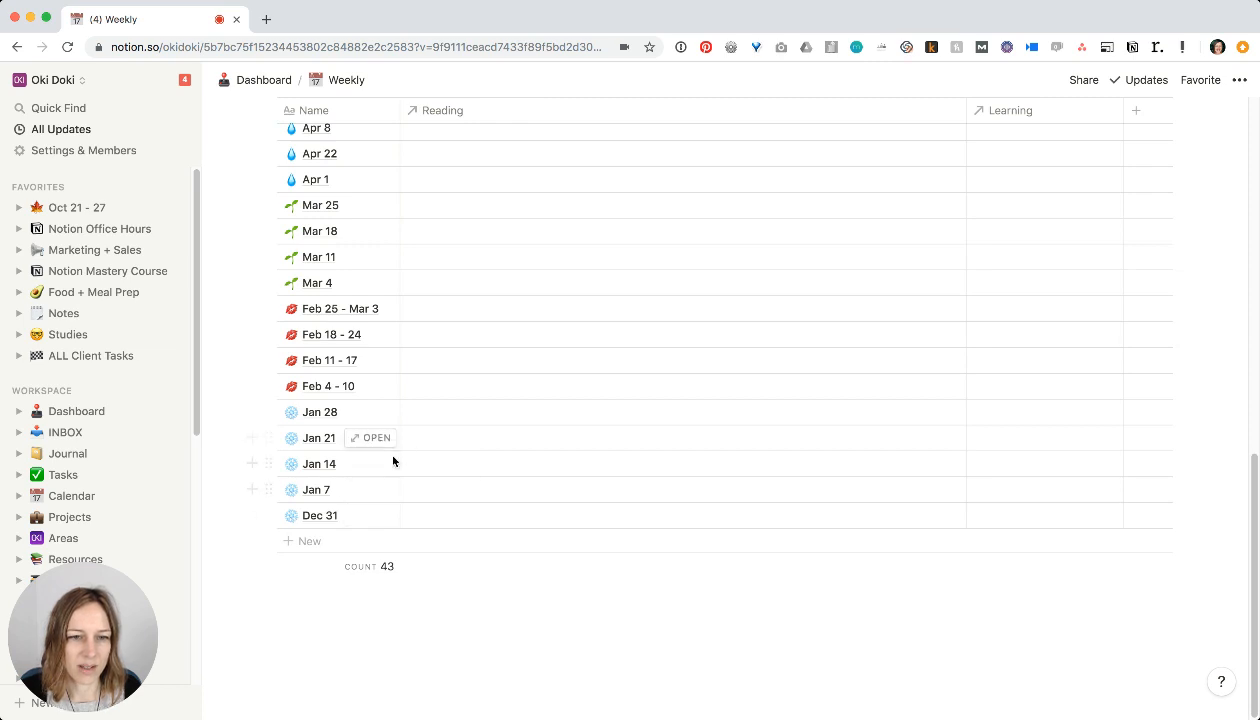
scroll(382, 450, "up", 3)
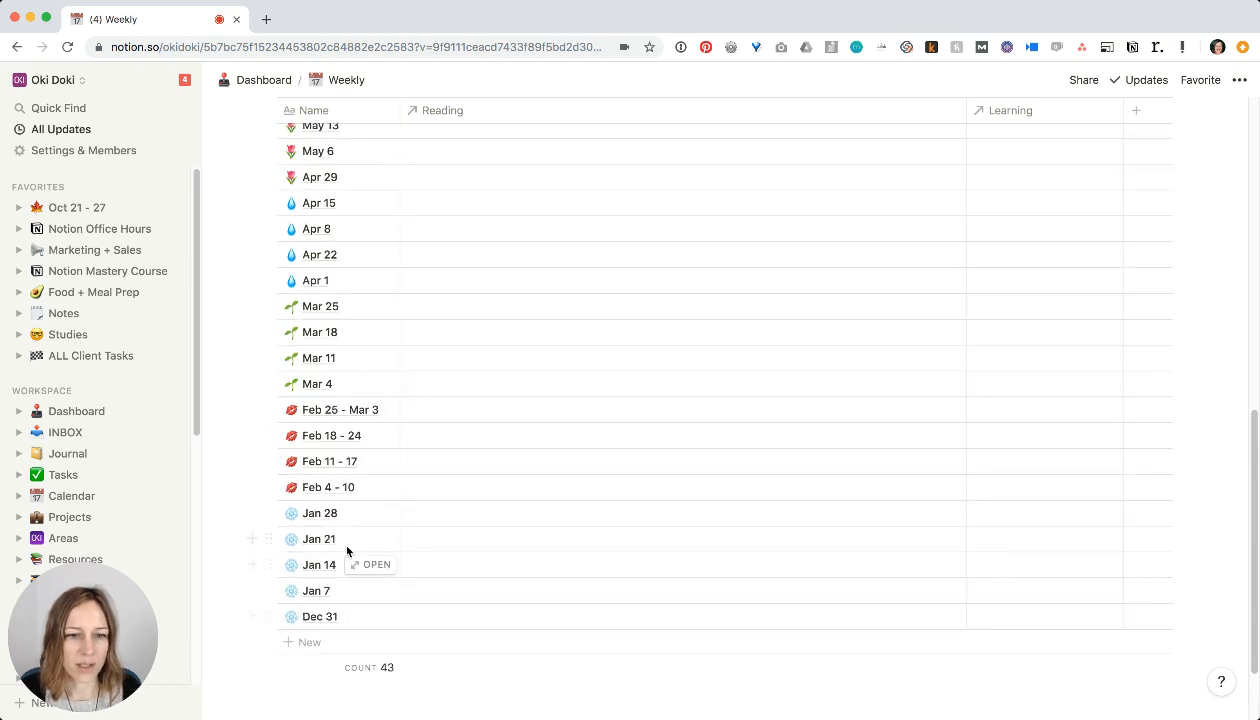
scroll(464, 329, "up", 6)
scroll(522, 352, "up", 8)
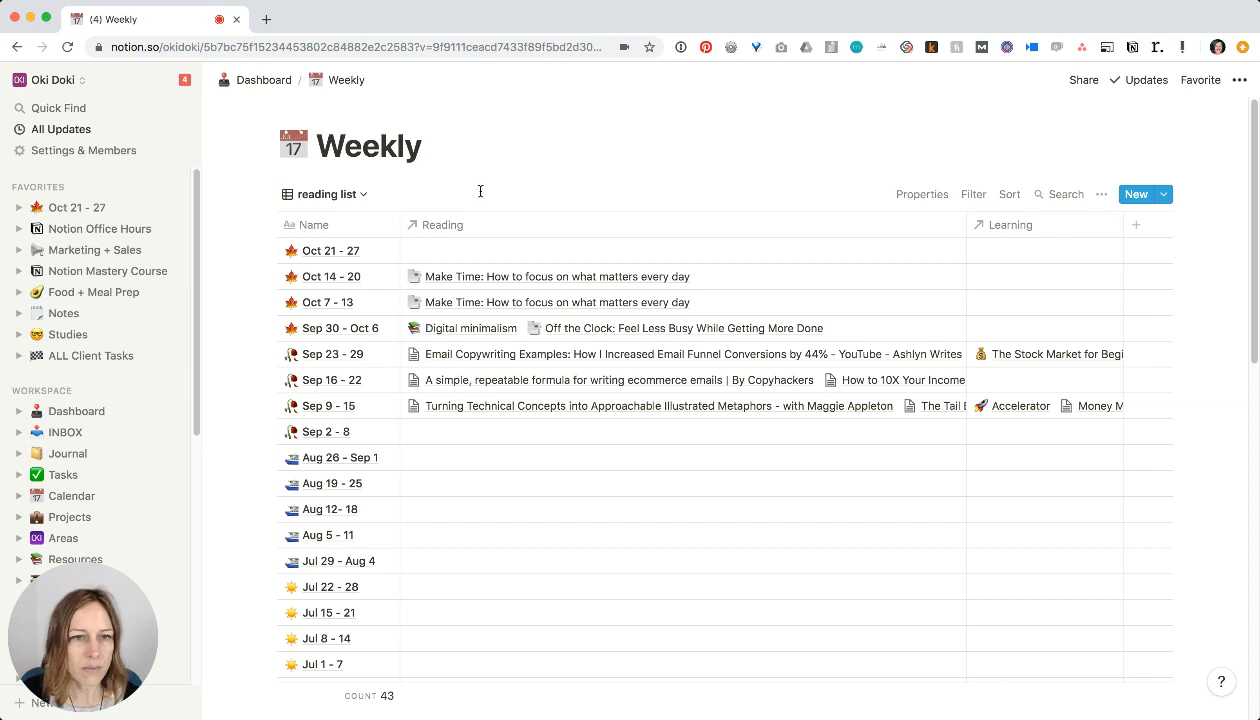
- Open the Oct 21 - 27 entry to examine its properties and Effectiveness rating options, and close it without changes
left_click(382, 251)
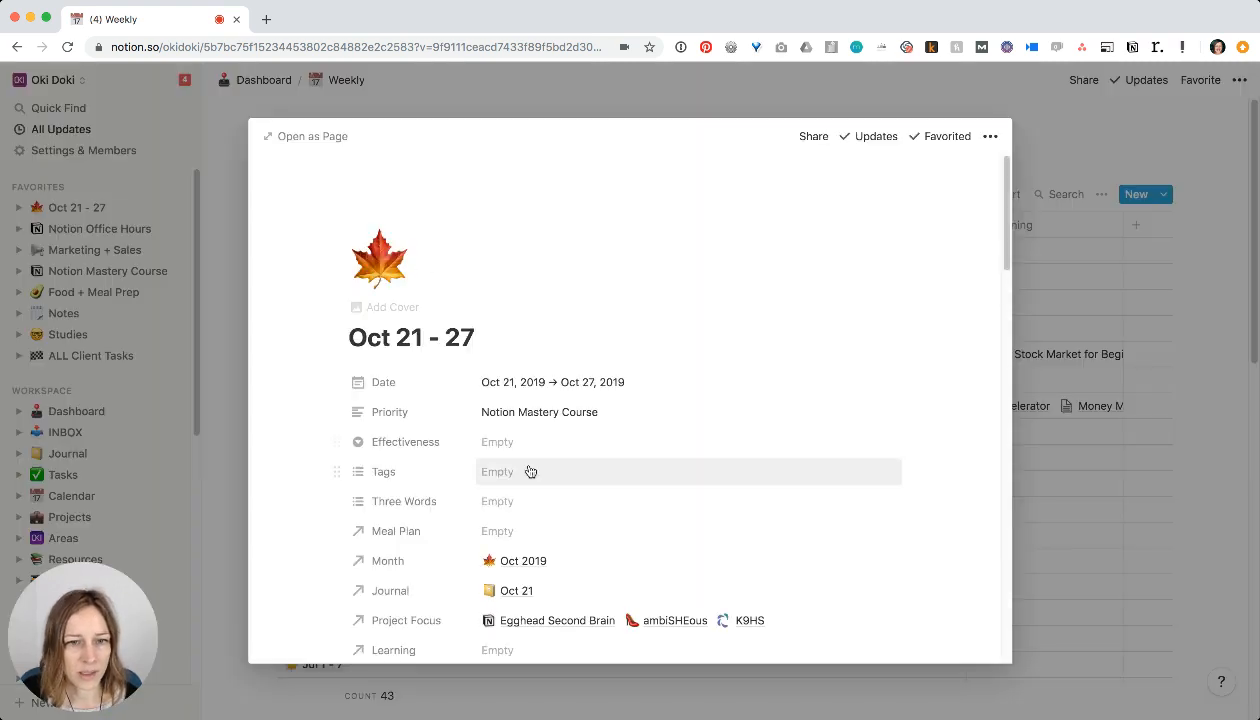
left_click(507, 442)
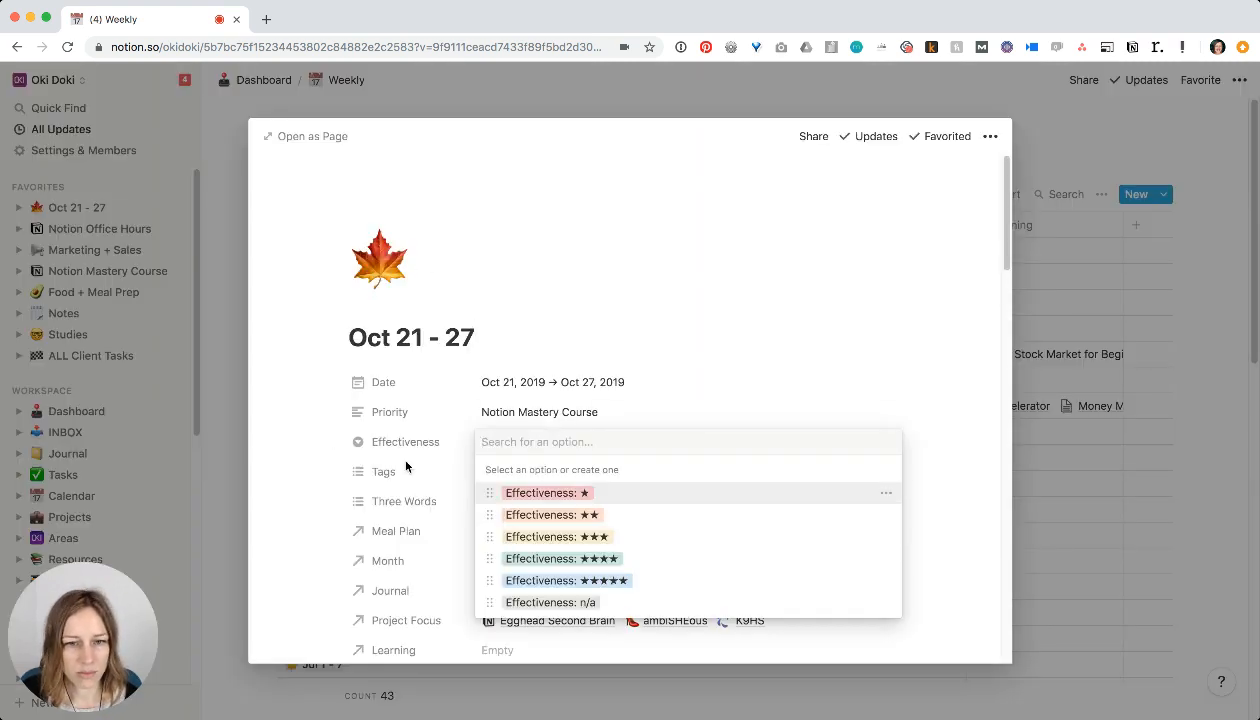
left_click(317, 477)
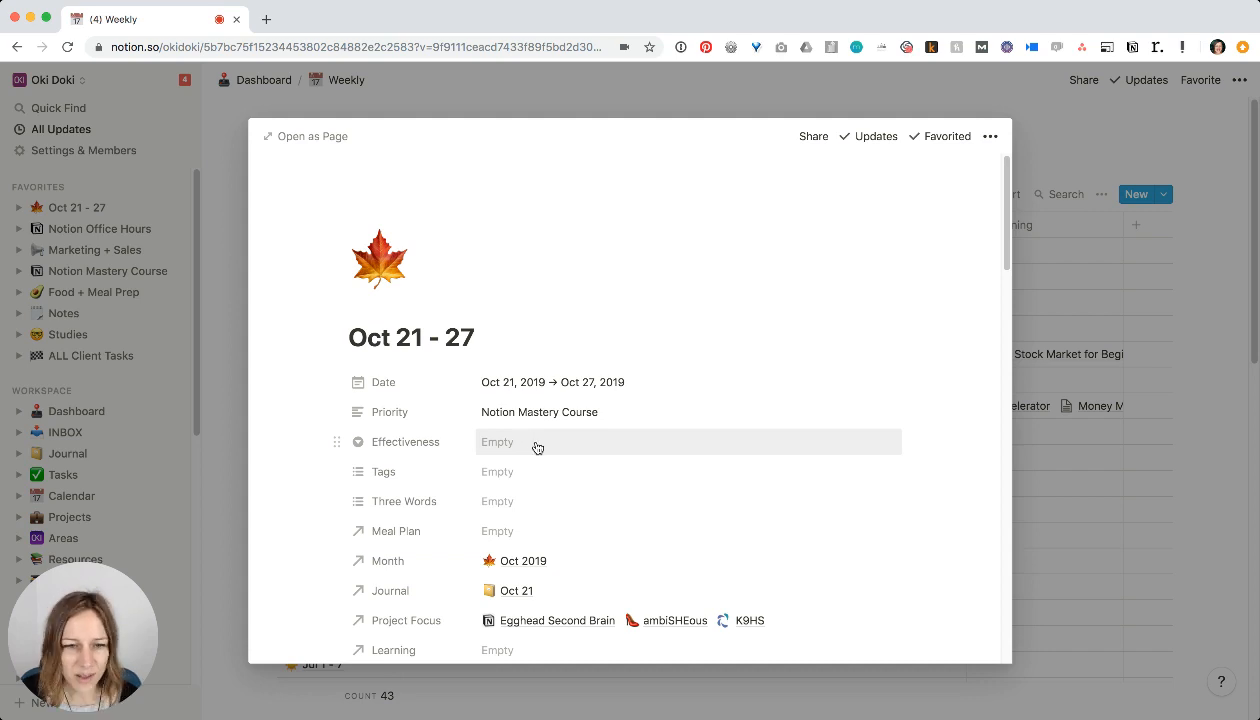
left_click(711, 95)
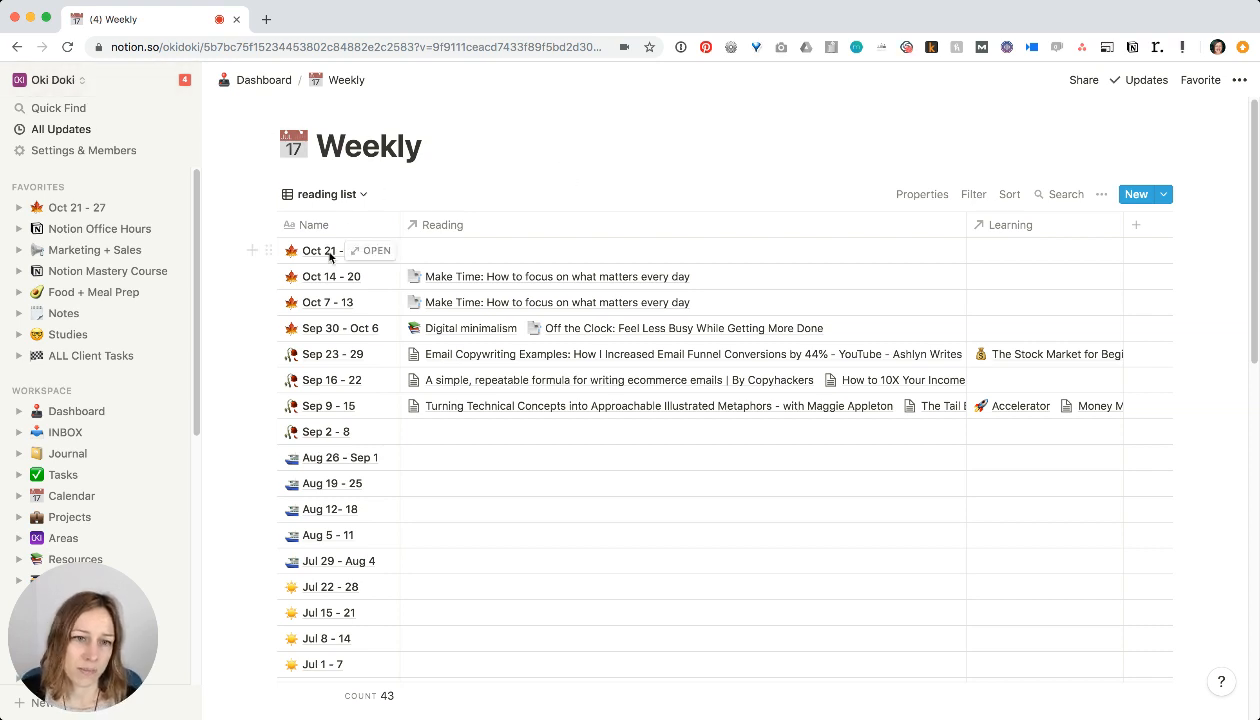
left_click(380, 252)
scroll(555, 405, "down", 1)
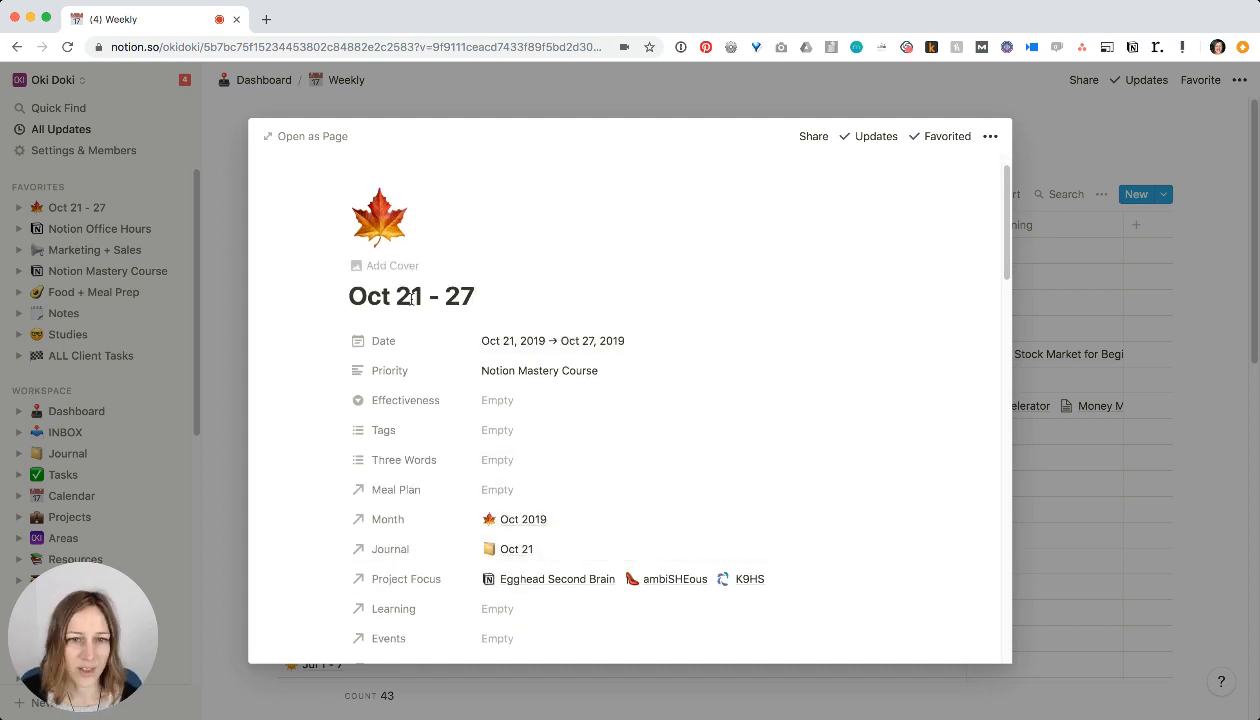
left_click(1082, 134)
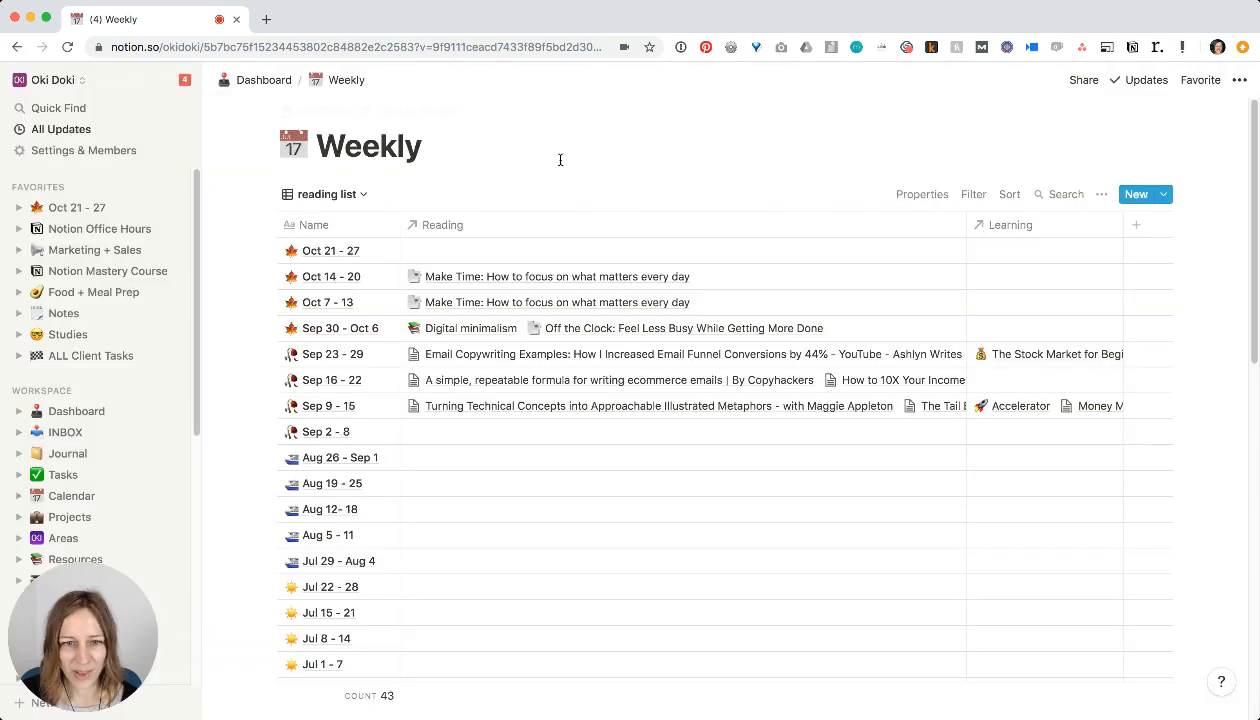
- In the Oct 21 - 27 entry, add a mention of the Oct 21 Journal page to the MON heading and close the entry
left_click(376, 250)
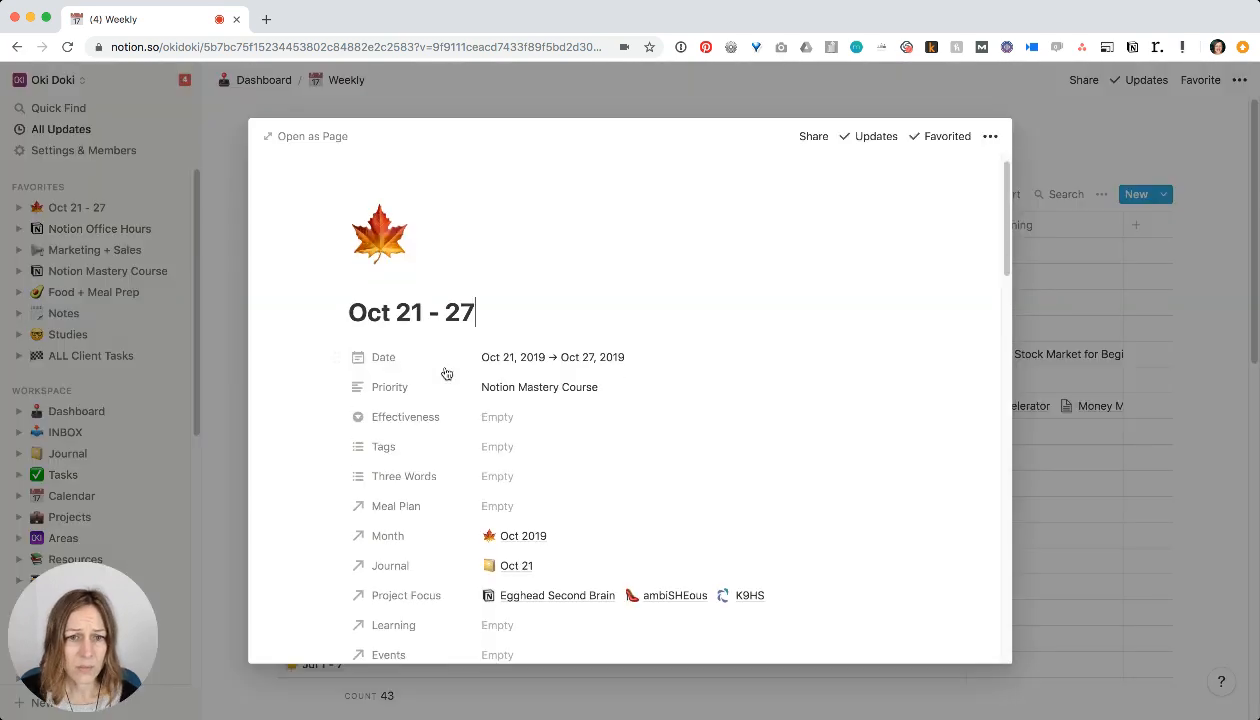
scroll(446, 370, "down", 5)
scroll(446, 373, "down", 1)
left_click(413, 566)
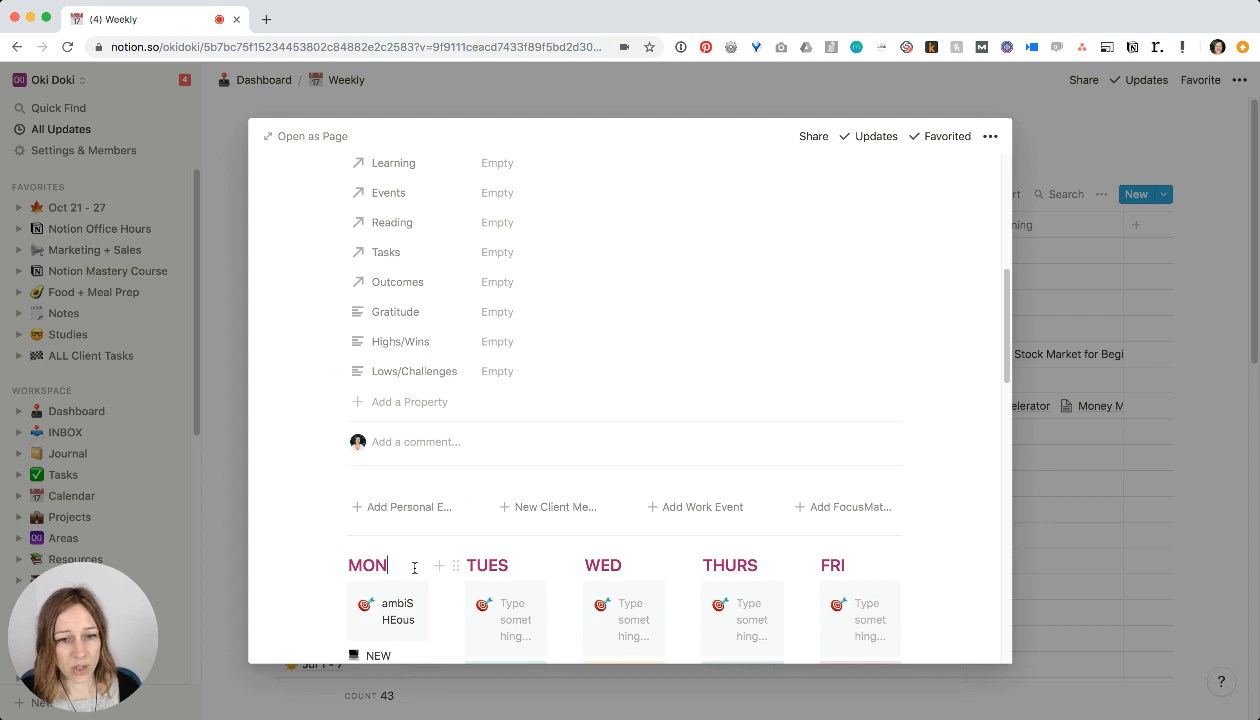
type("@")
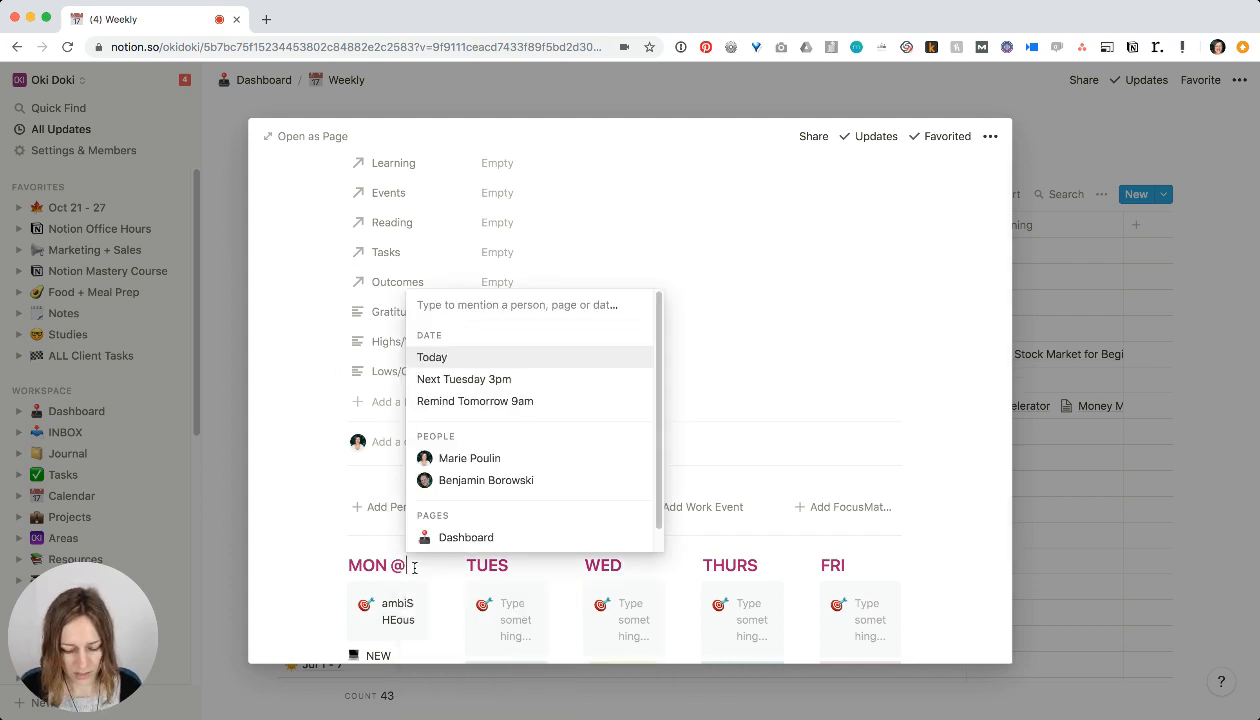
type("oct")
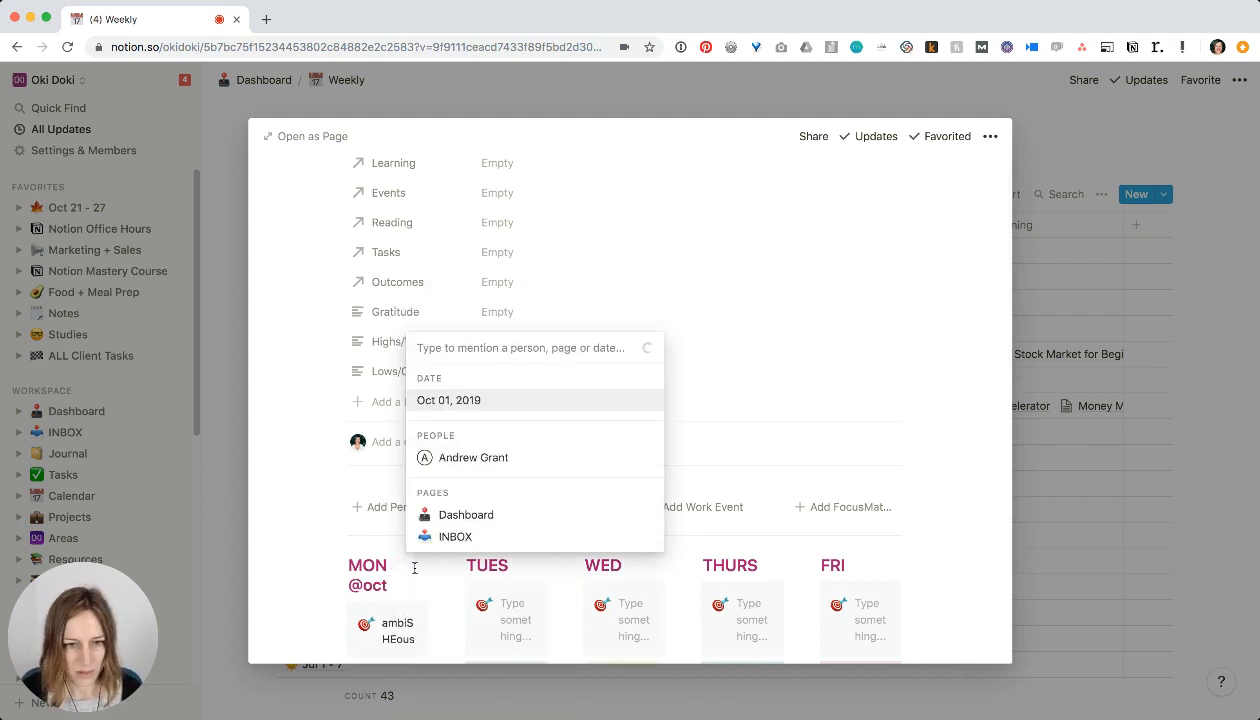
type(" 2")
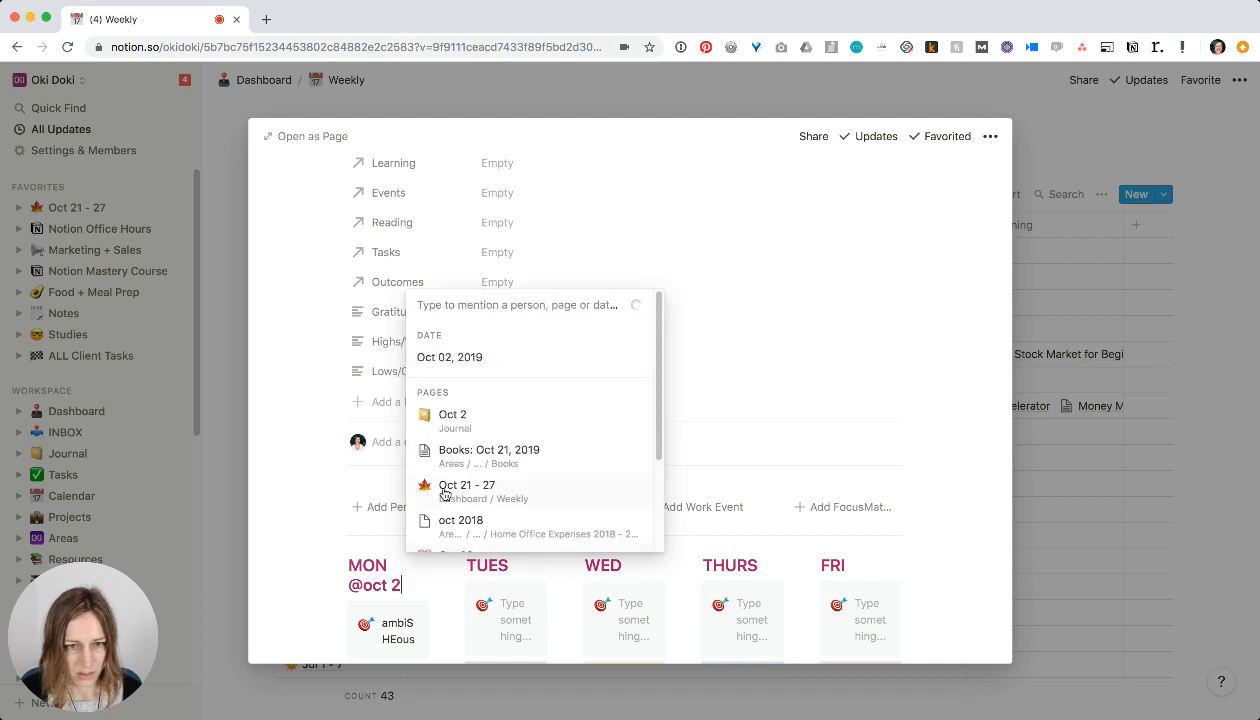
type("2")
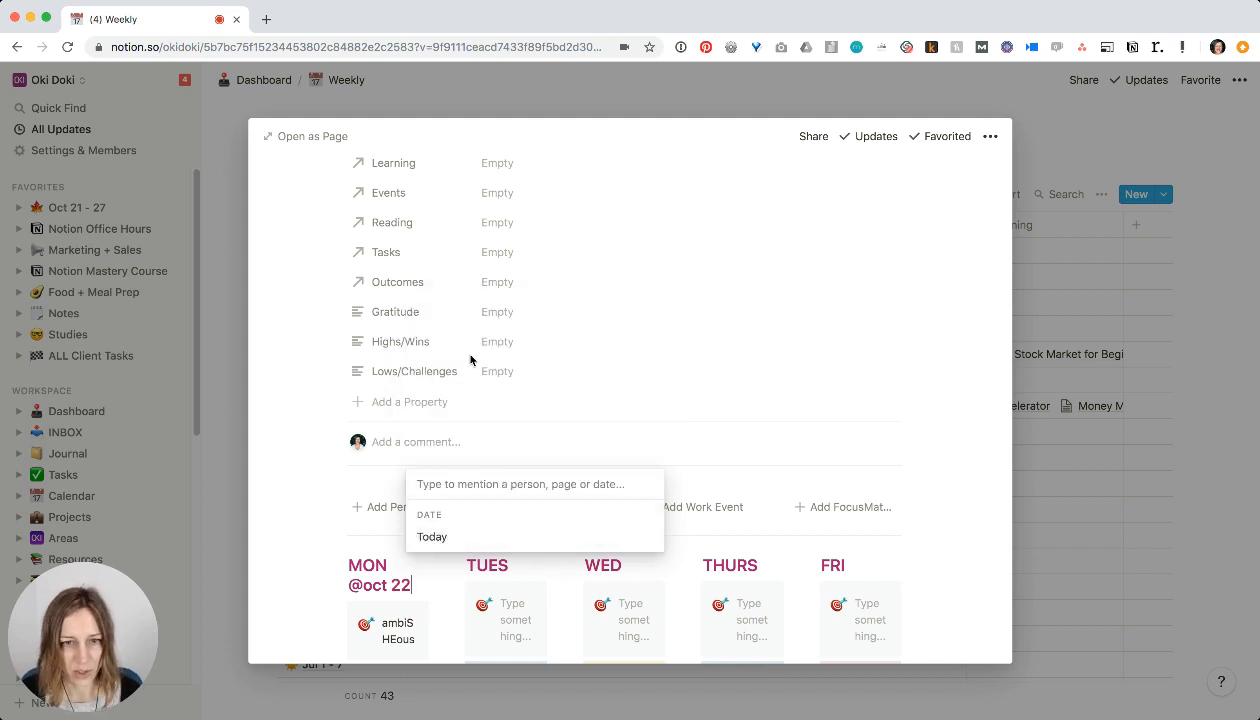
key("BackSpace")
type("1")
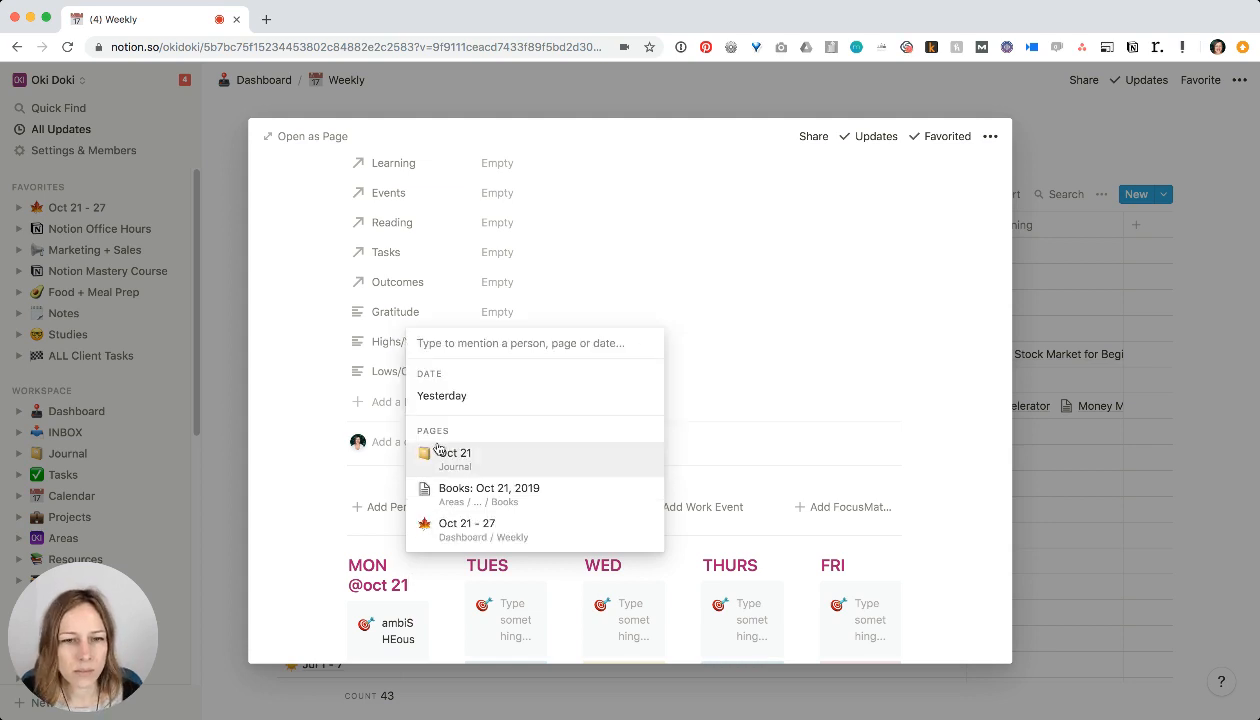
left_click(498, 460)
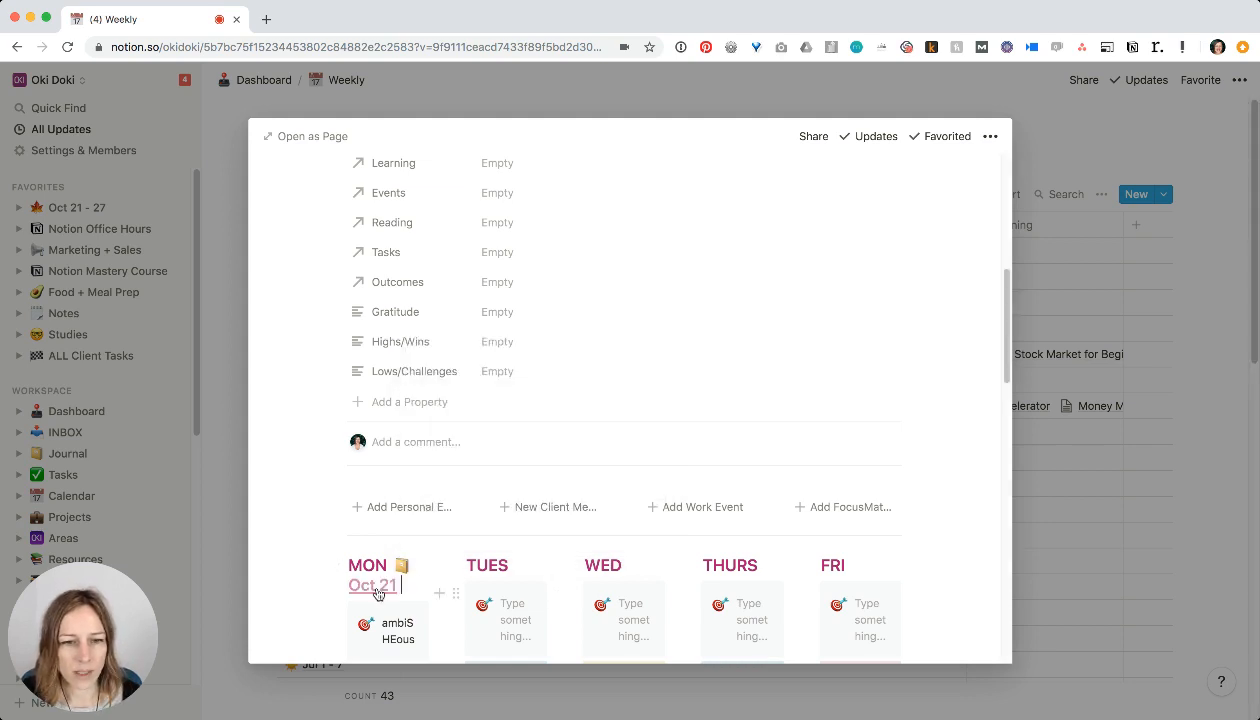
left_click(1198, 259)
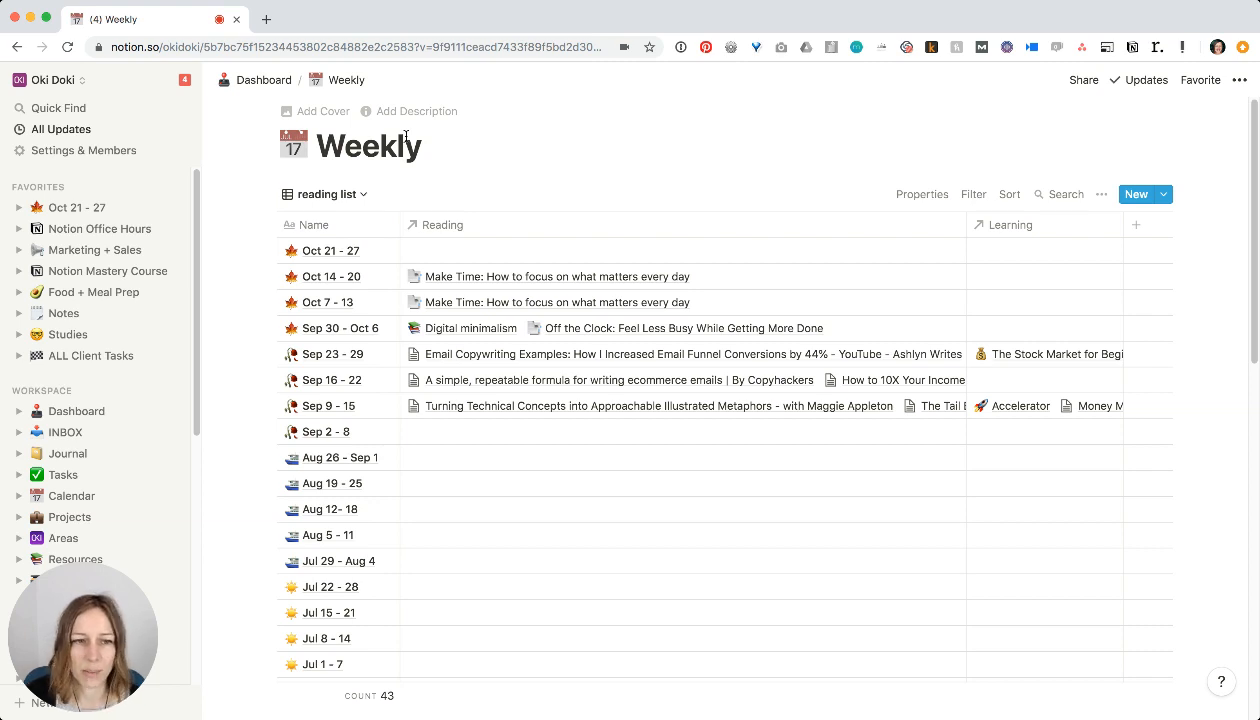
- Open the Journal database and switch it to the Visual Diary view
left_click(80, 453)
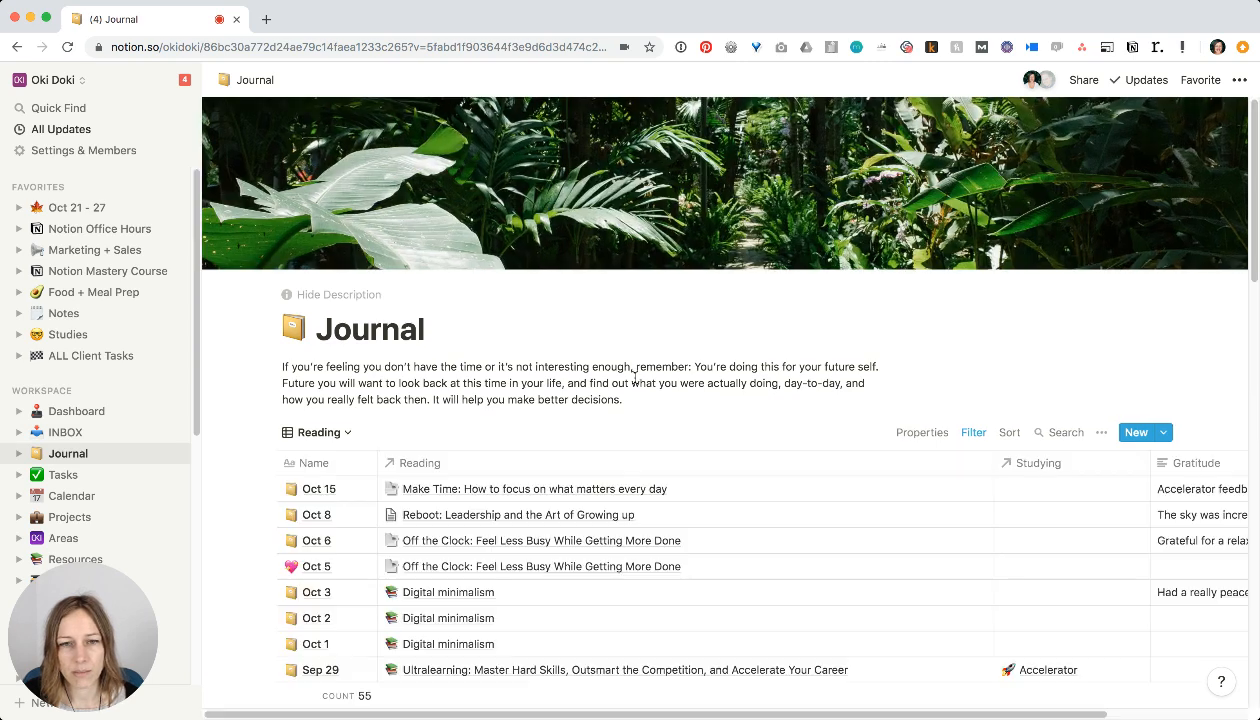
left_click(322, 432)
left_click(295, 464)
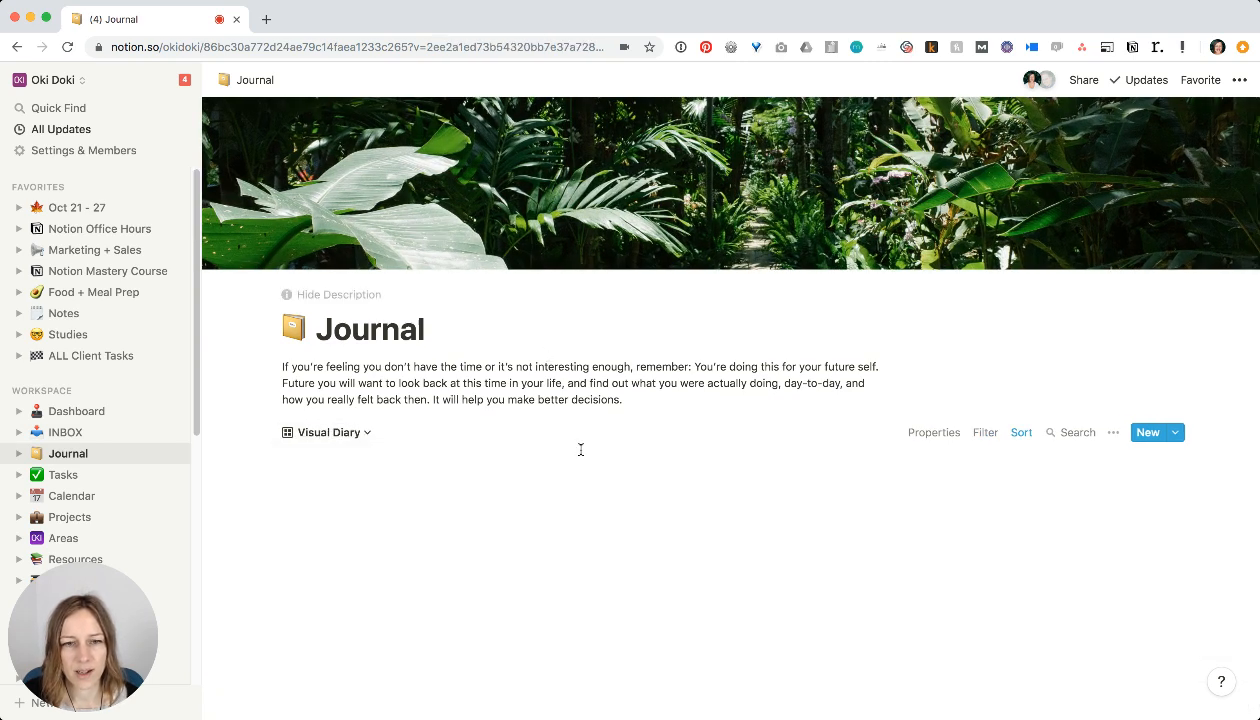